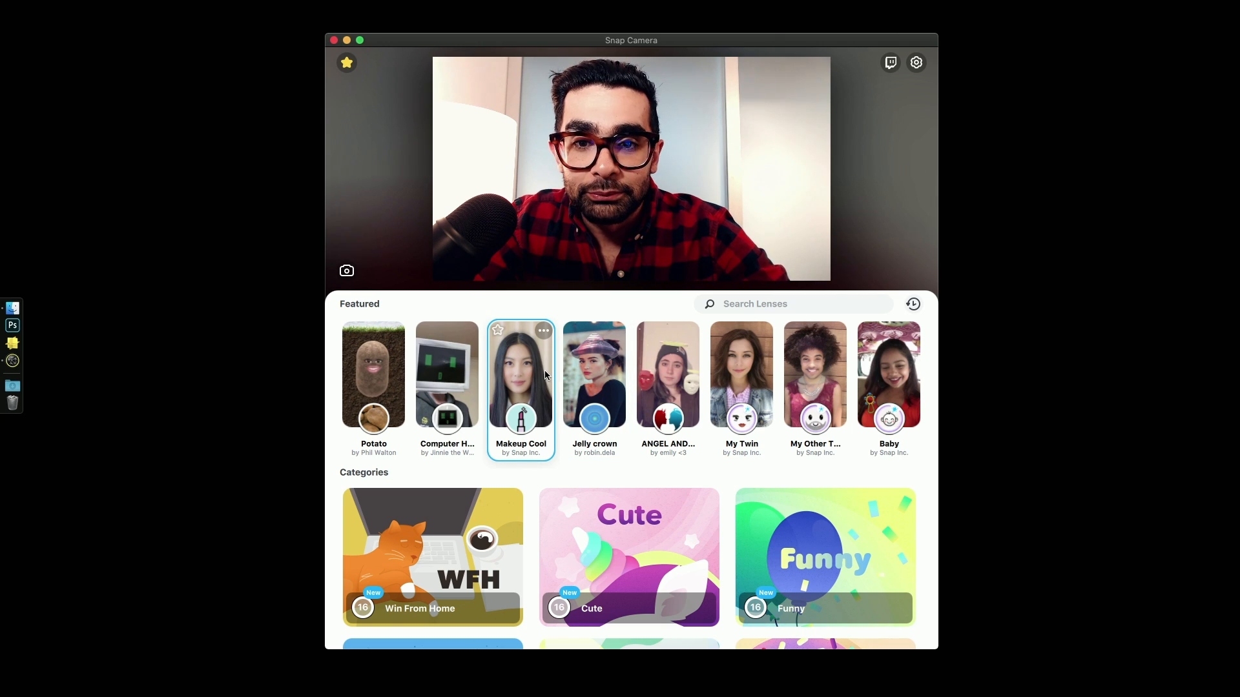
- Try out the featured lenses in turn, including Jelly crown, ANGEL AND…, Potato, Makeup Cool and My Twin
click(525, 373)
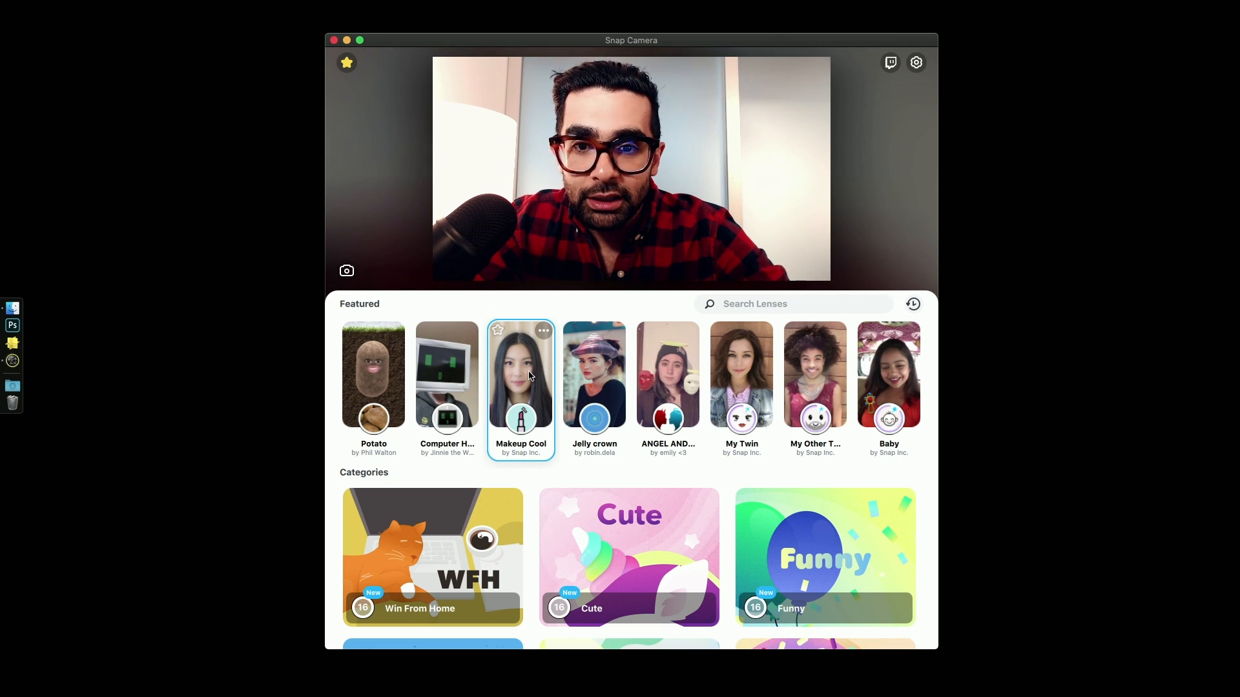
click(588, 395)
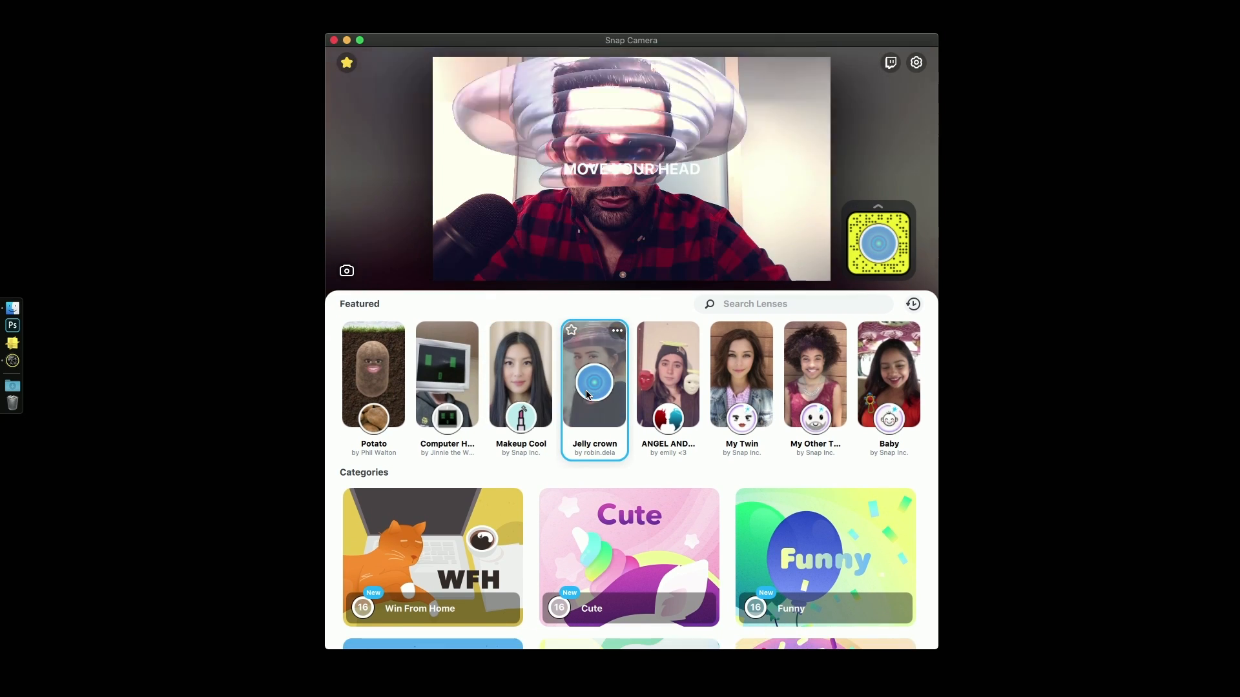
click(655, 375)
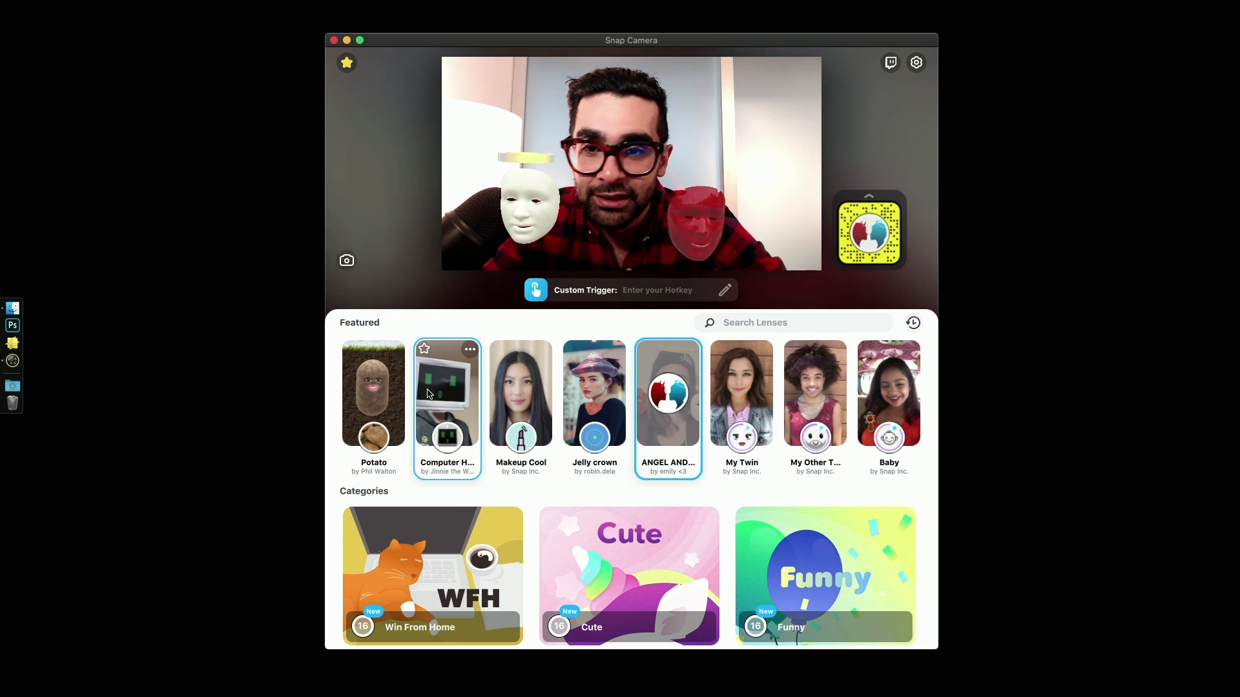
click(395, 378)
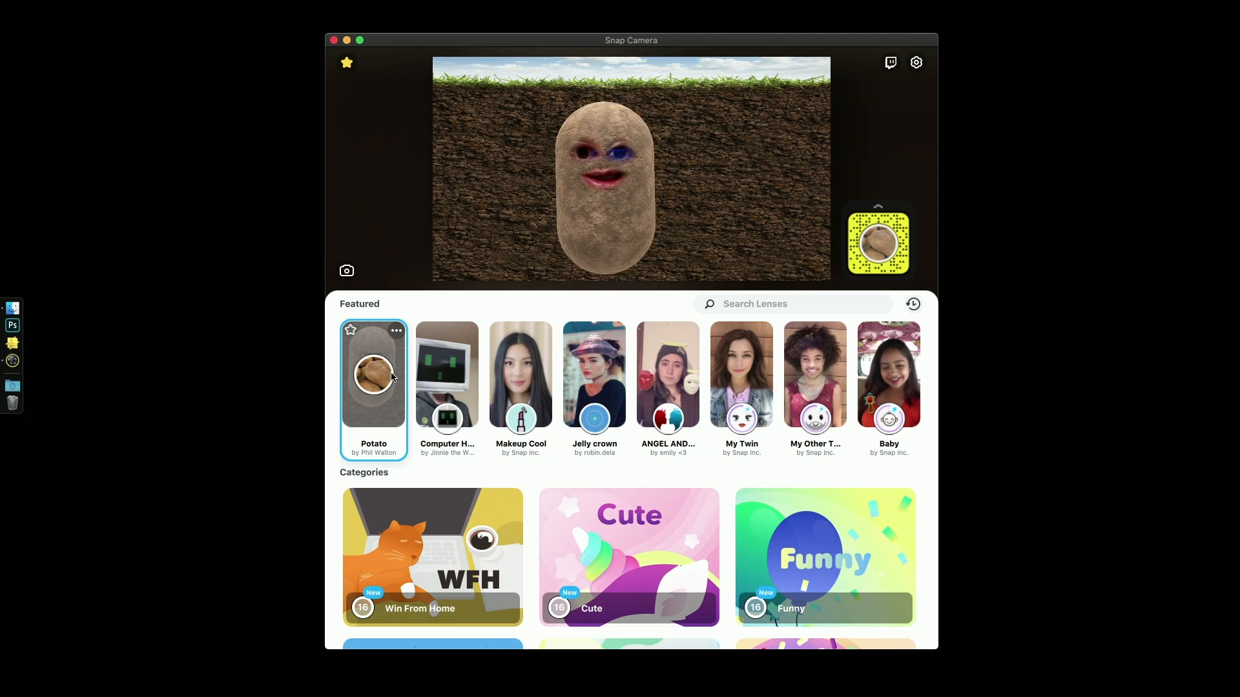
click(466, 363)
click(522, 371)
click(601, 376)
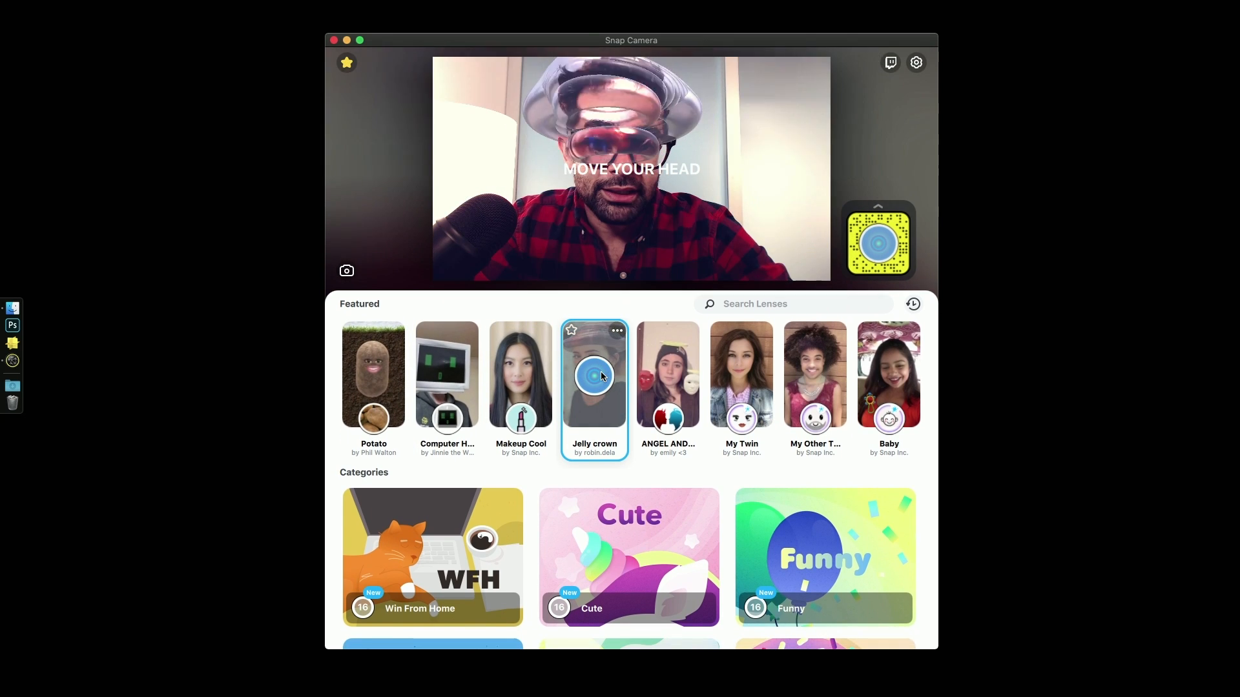
click(686, 384)
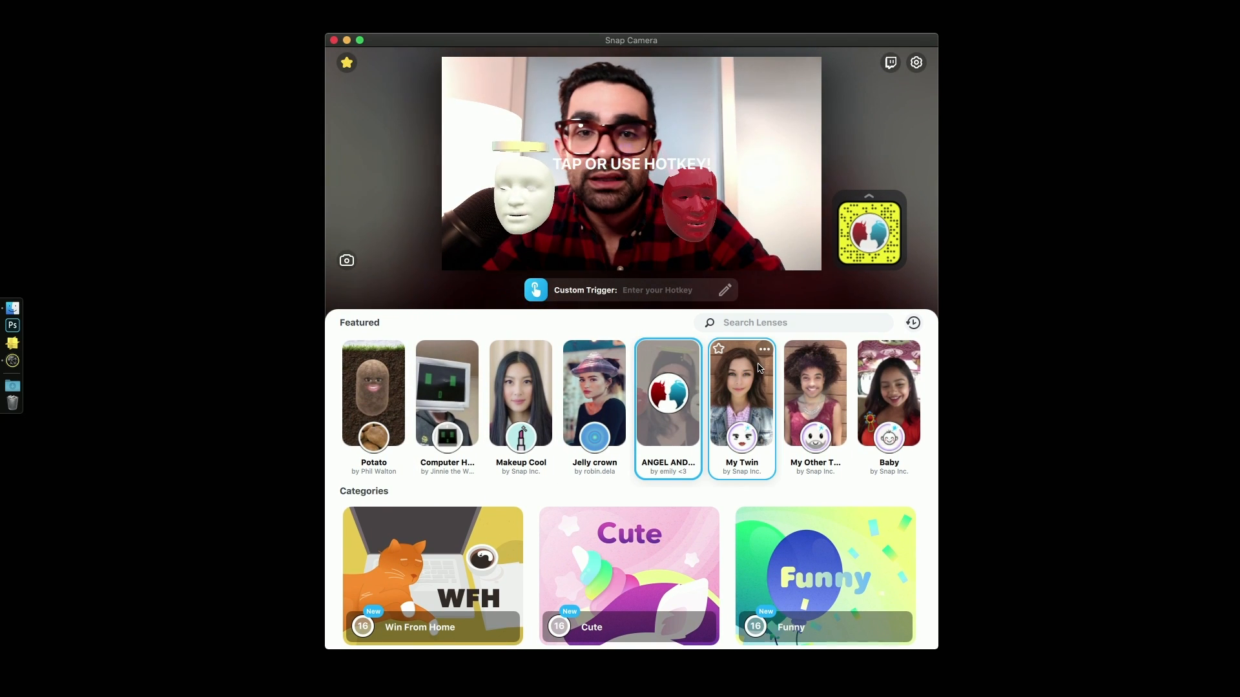
click(742, 382)
- Try the cheese character lens from the Win From Home category and return to the main lens list
scroll(420, 504, down, 2)
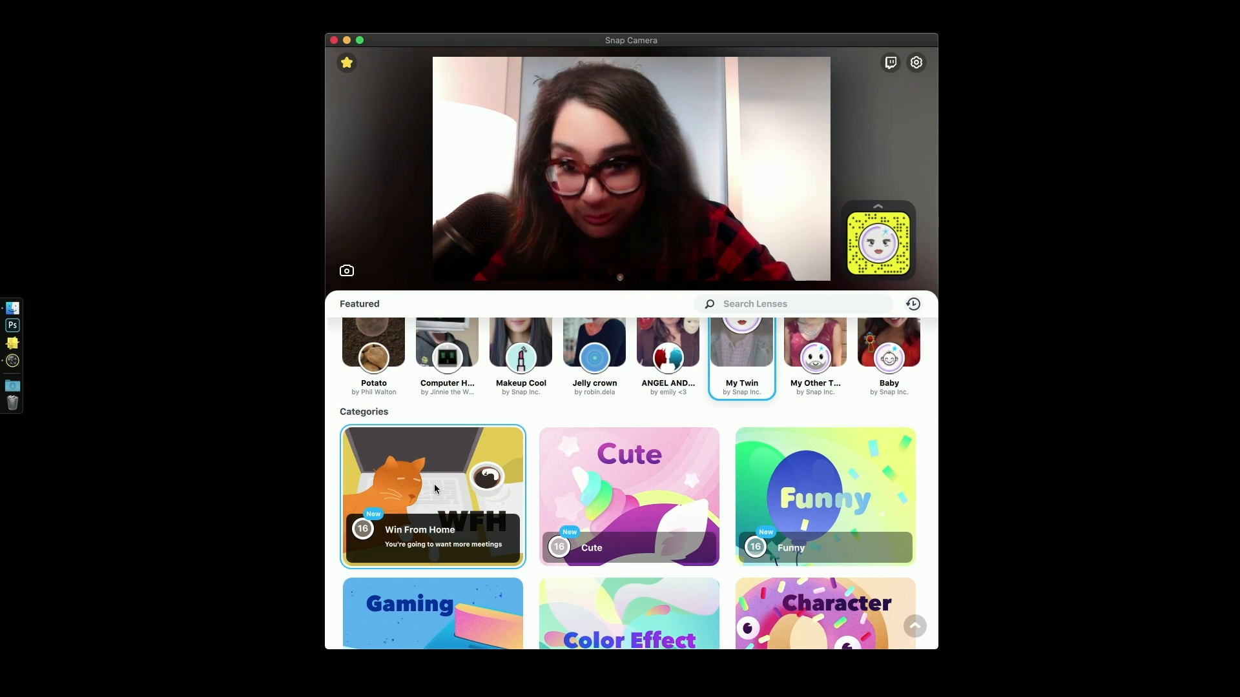
click(434, 482)
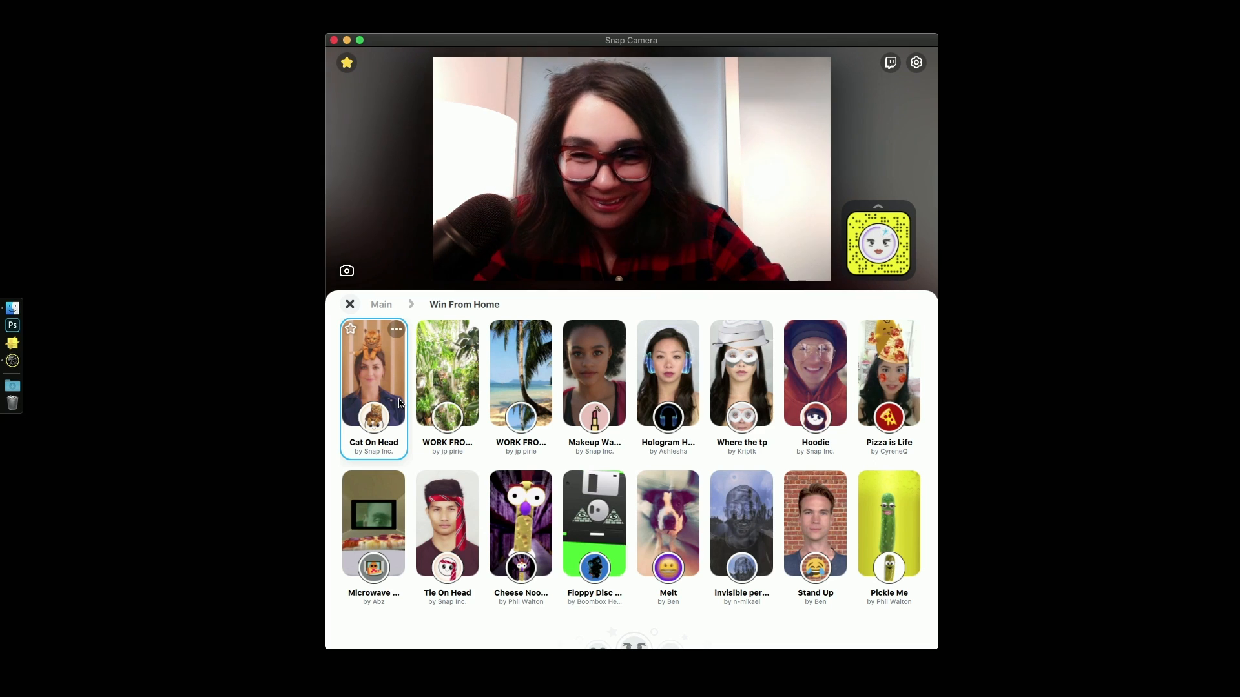
scroll(399, 399, down, 1)
click(516, 503)
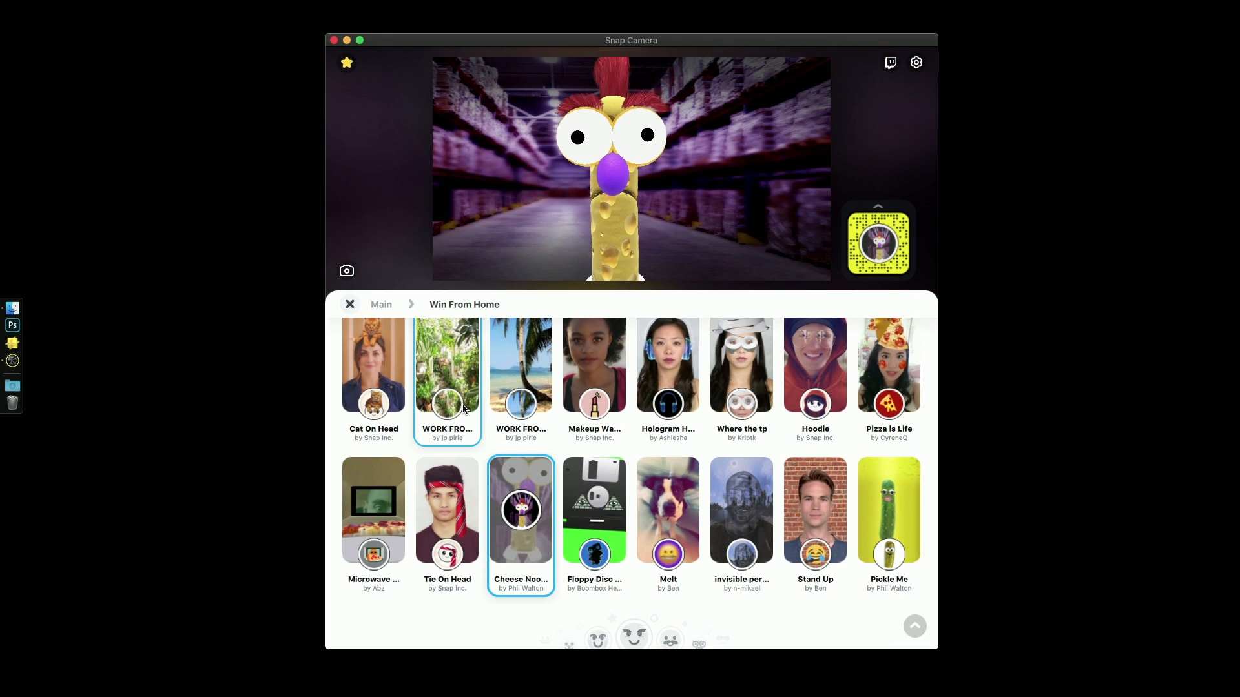
click(349, 304)
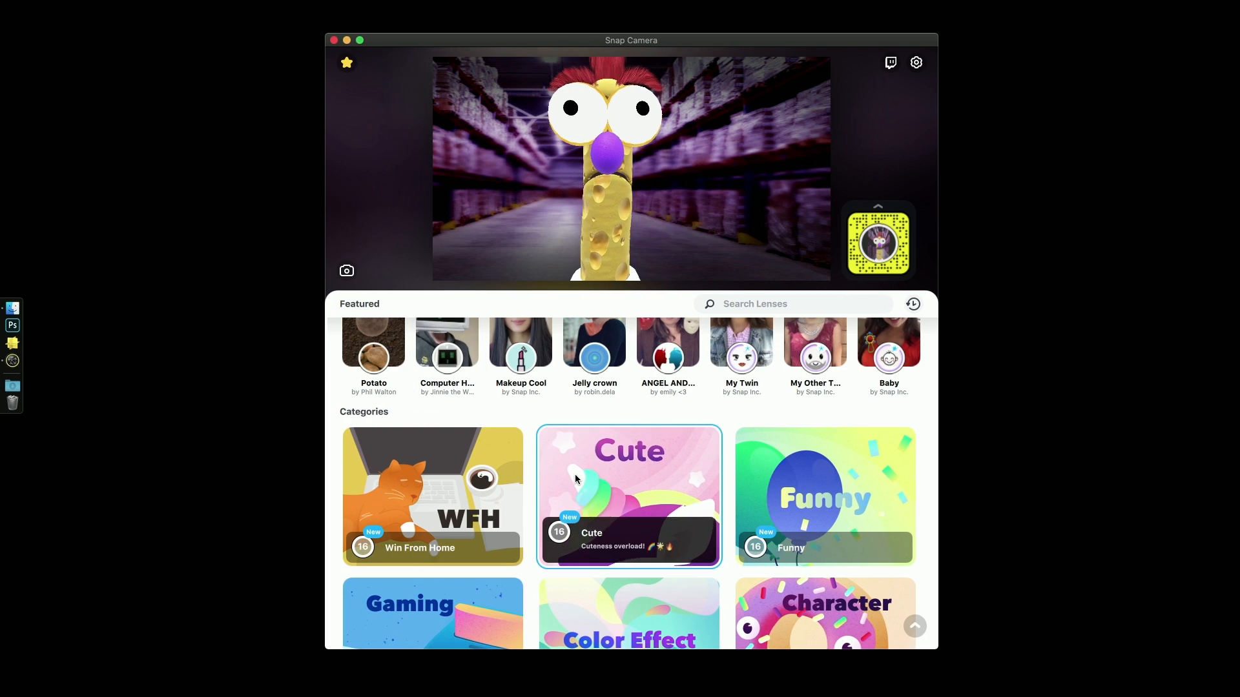
- Search the lenses for "extrude", try the EXTRUDE lens, and return to the featured lenses to try the computer head lens
click(769, 304)
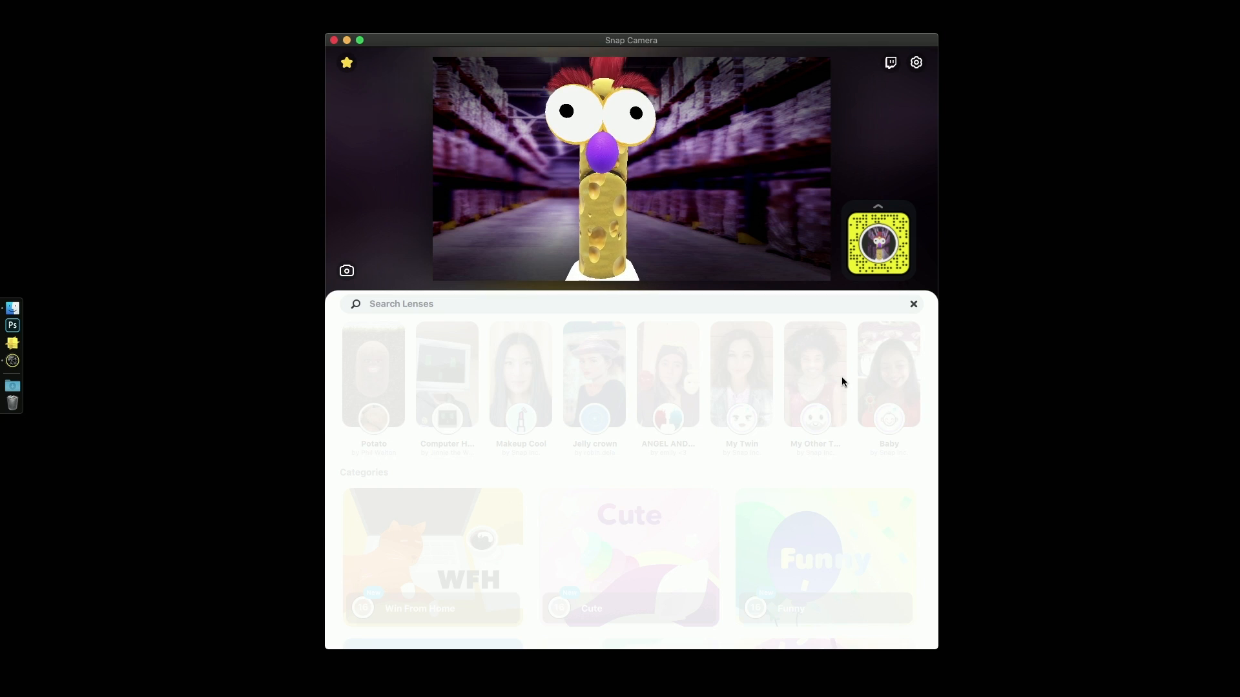
text(extrude)
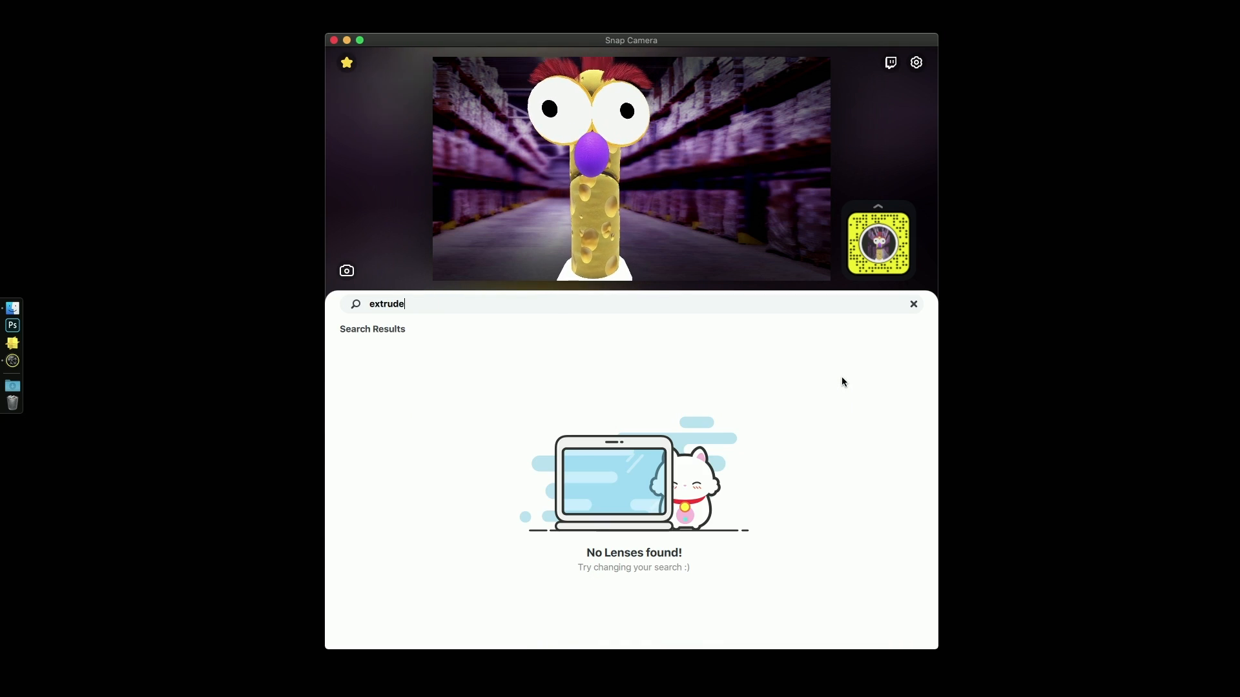
click(372, 405)
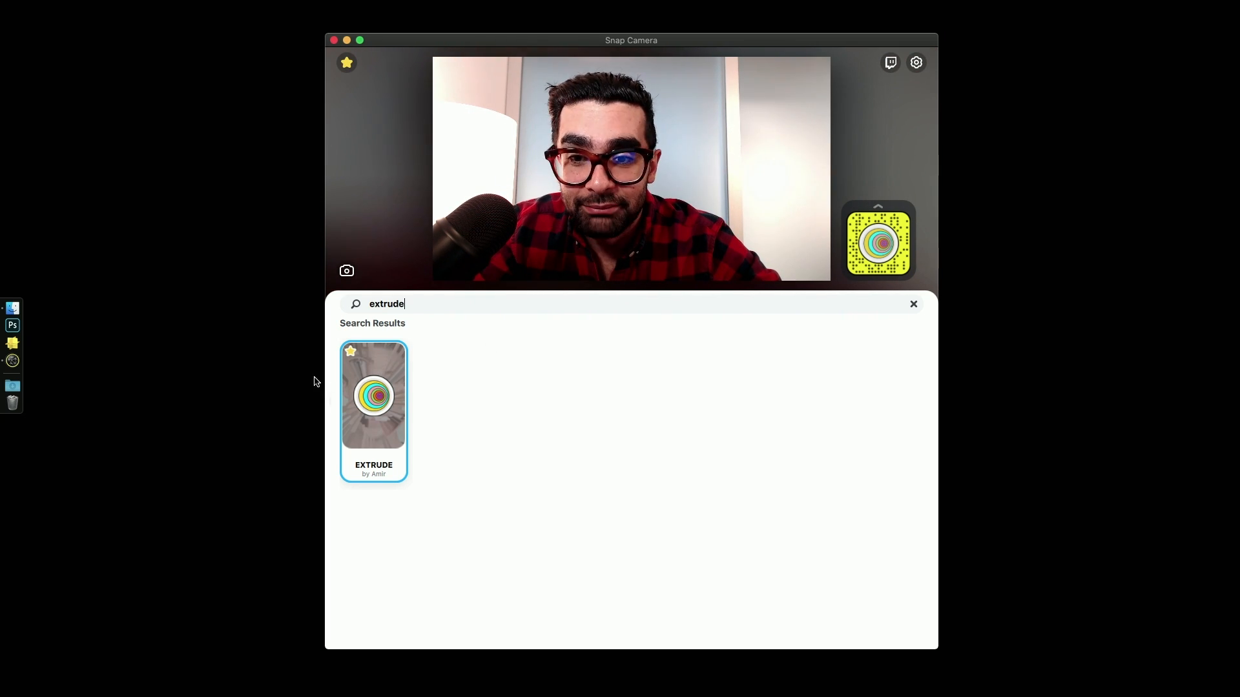
click(911, 303)
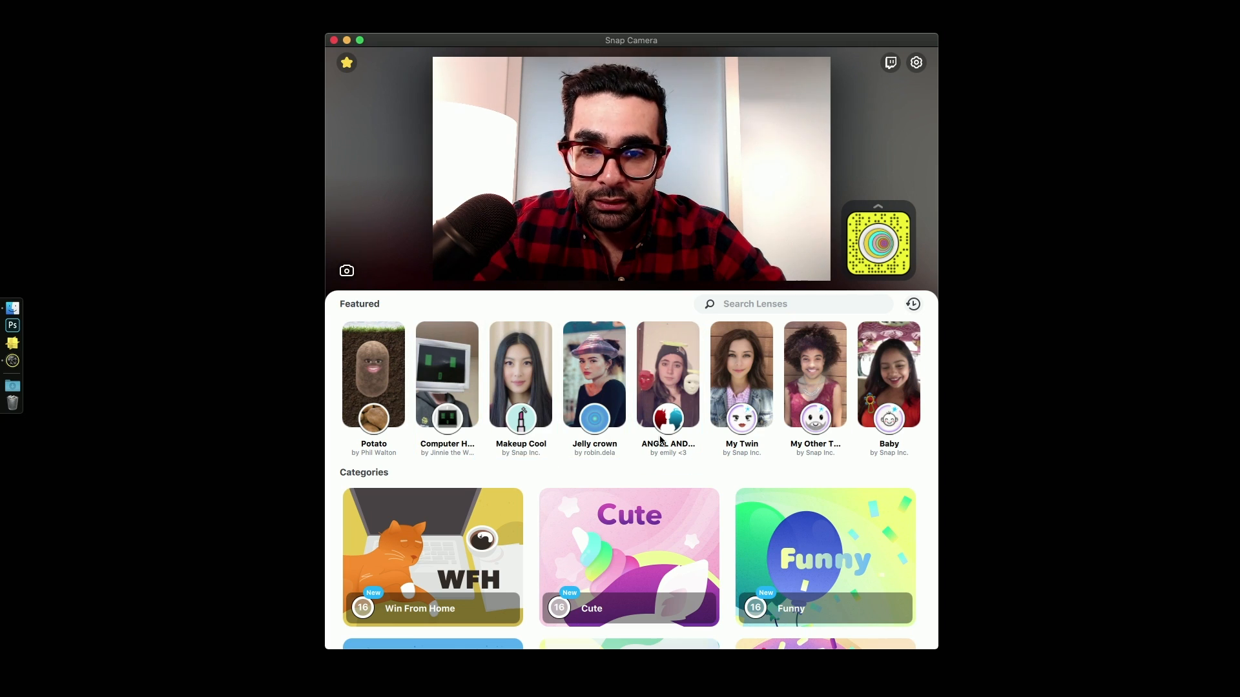
click(463, 391)
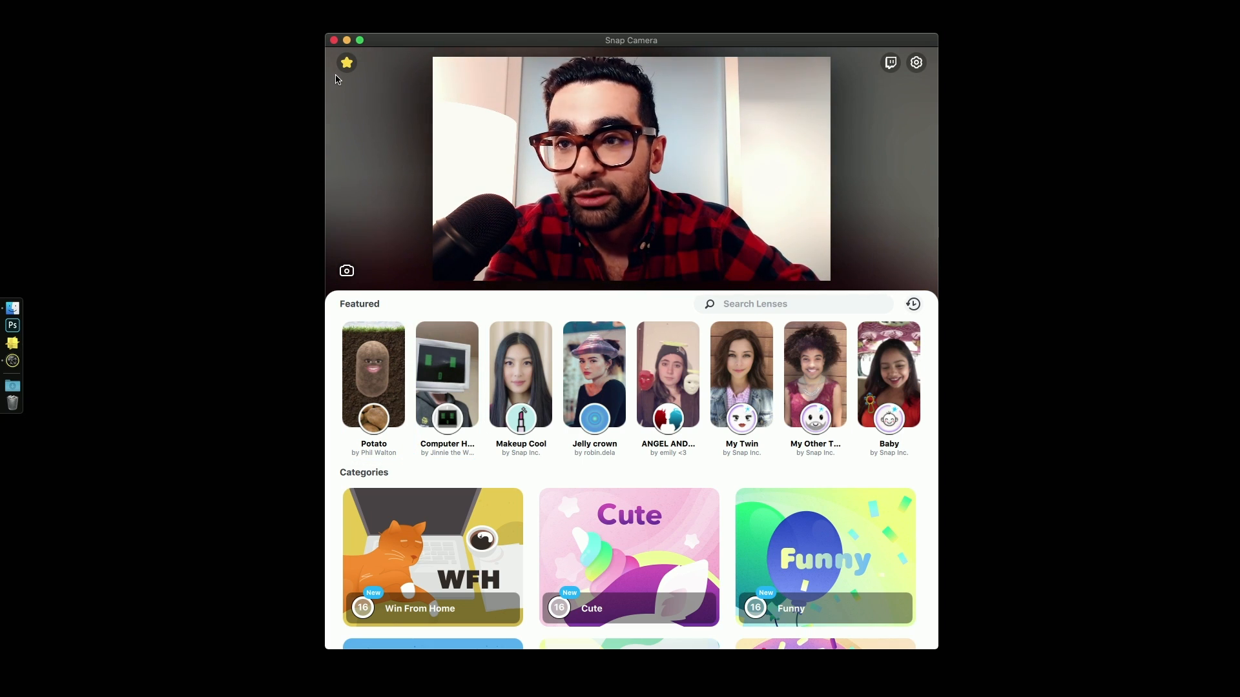
- Close Snap Camera, switch to Lens Studio and open the download page for the UI Helper Script
click(334, 40)
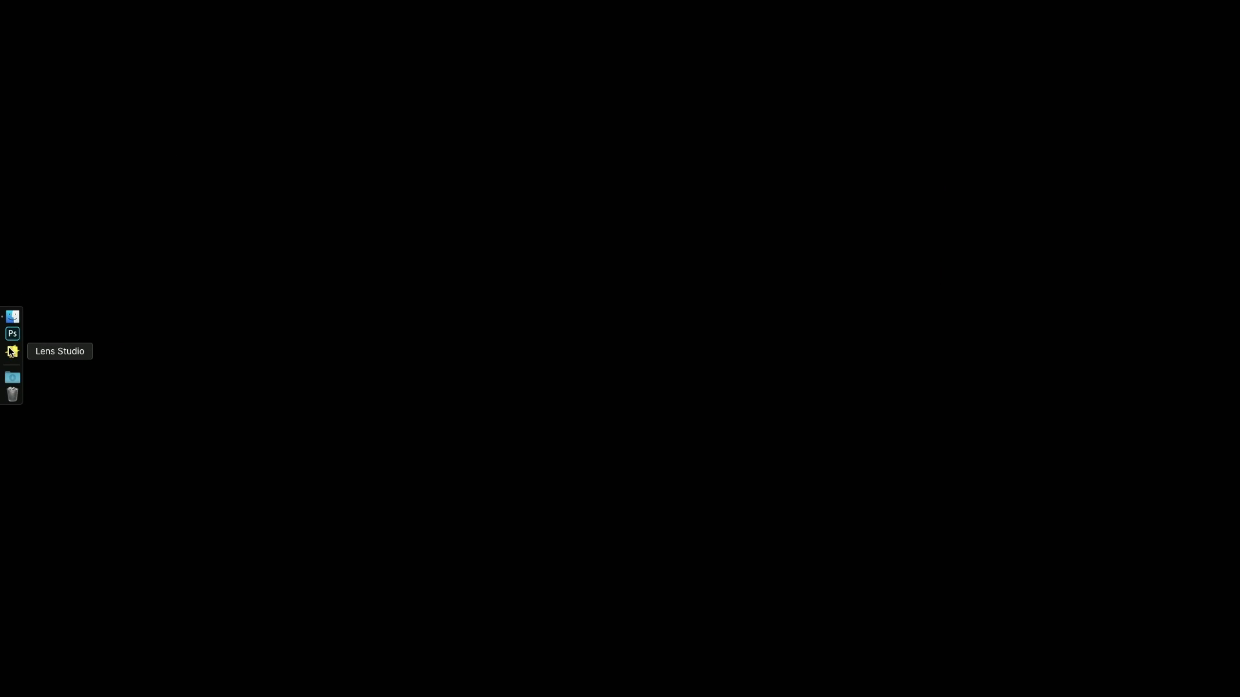
click(11, 352)
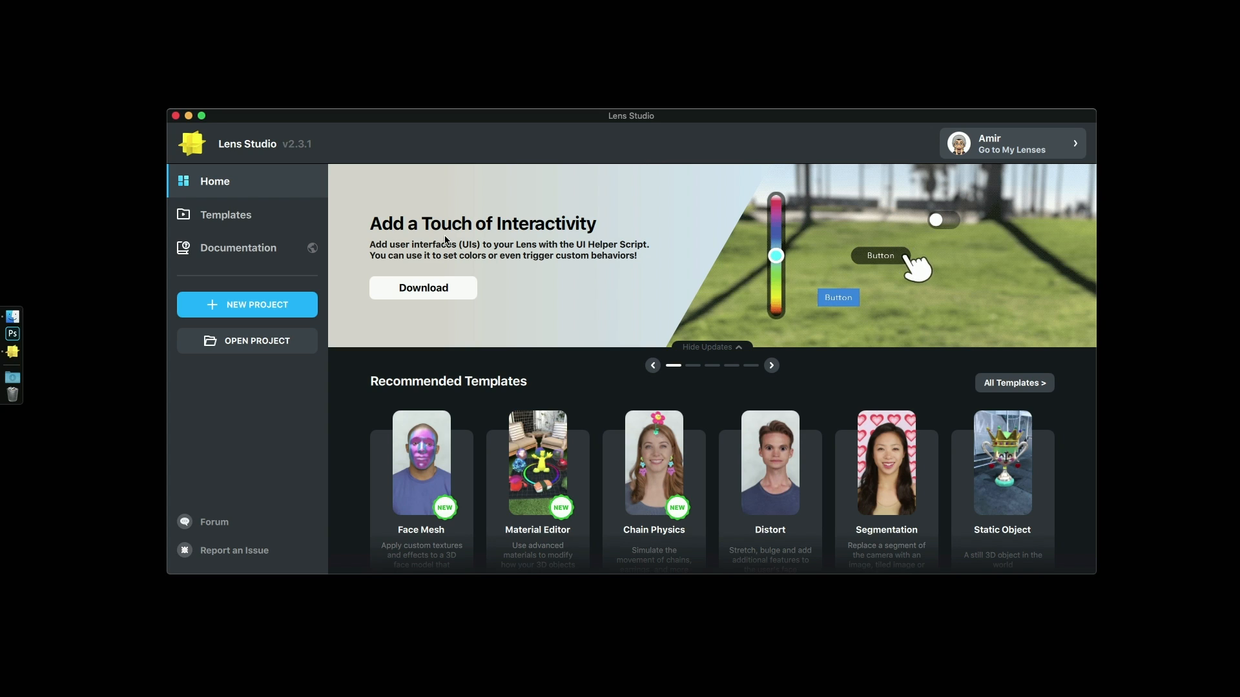
click(445, 289)
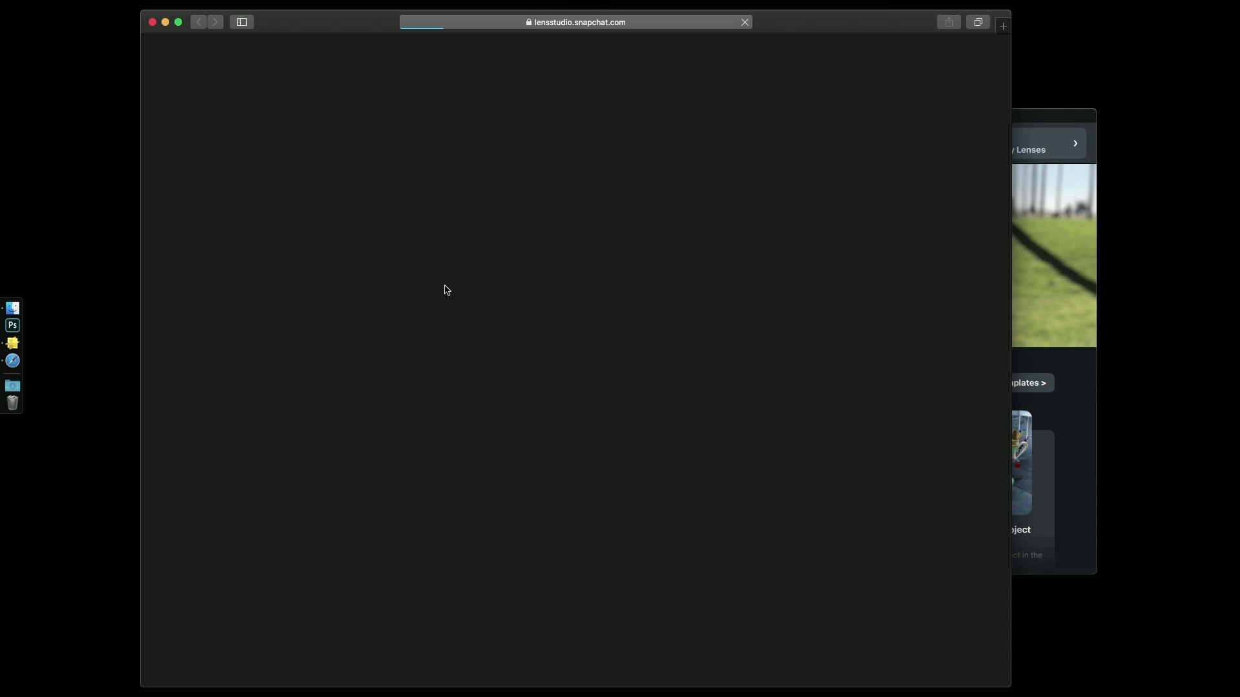
- Look through the User Interface guide, including its widget and scripting reference, and go back to the Using the UI System section
scroll(646, 210, down, 3)
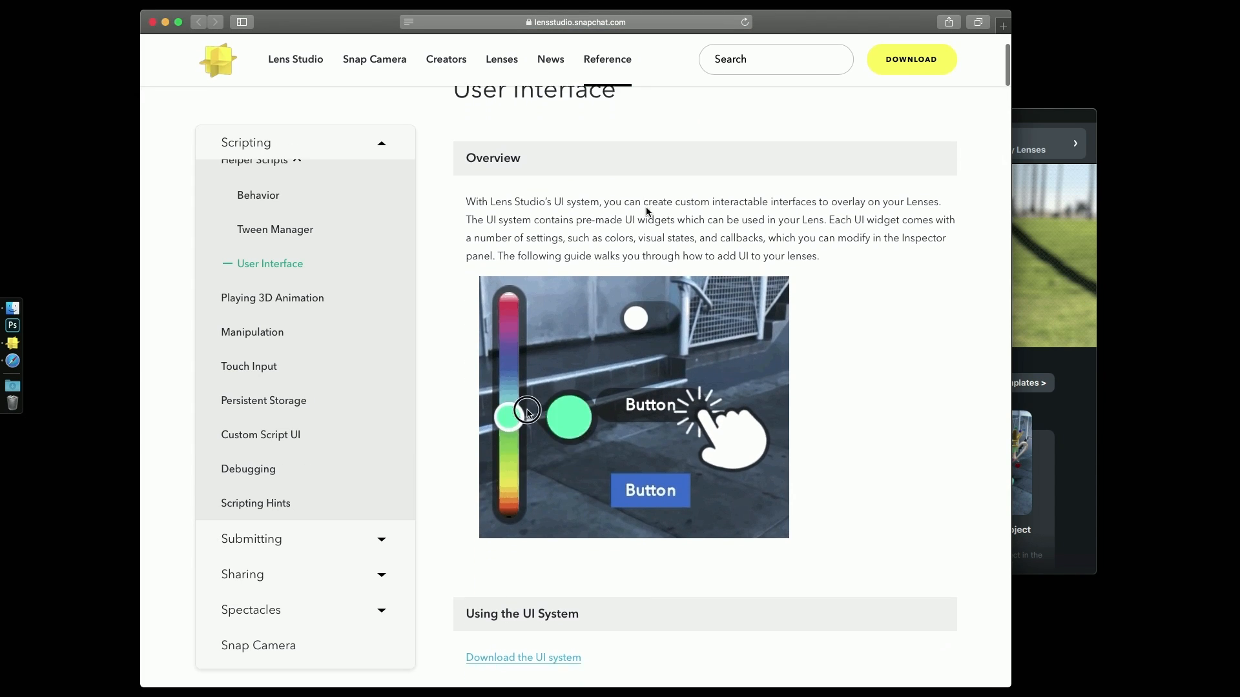
scroll(646, 210, down, 20)
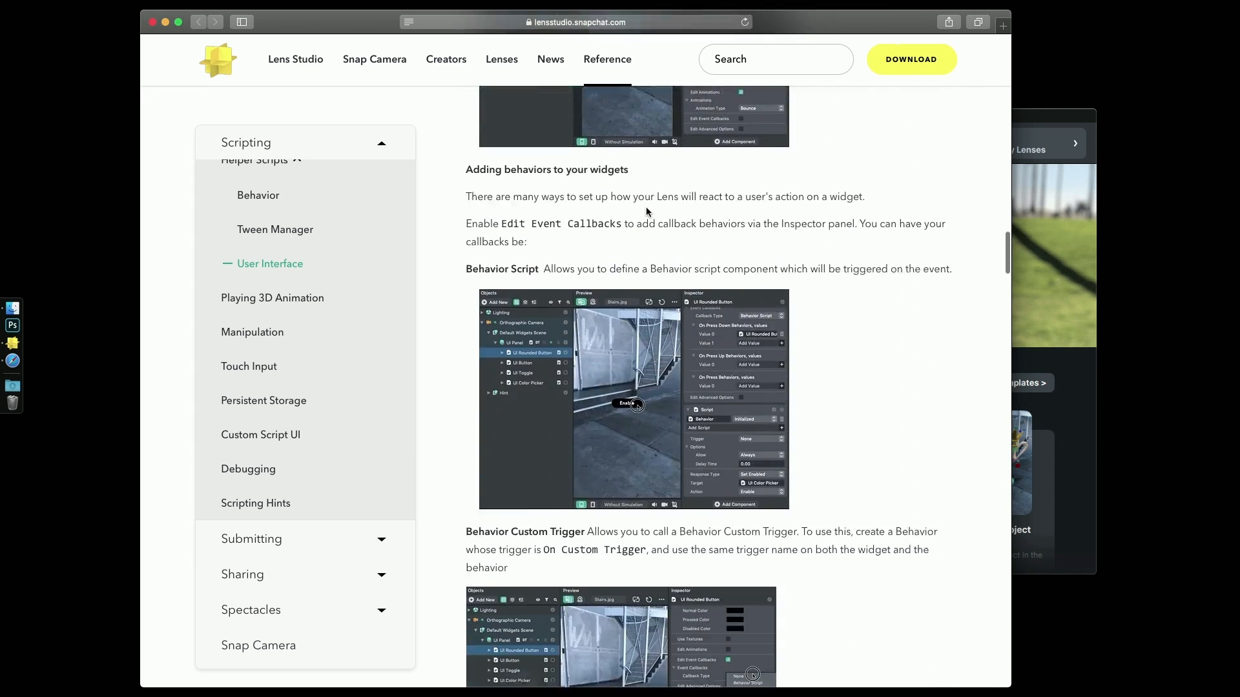
scroll(646, 210, down, 20)
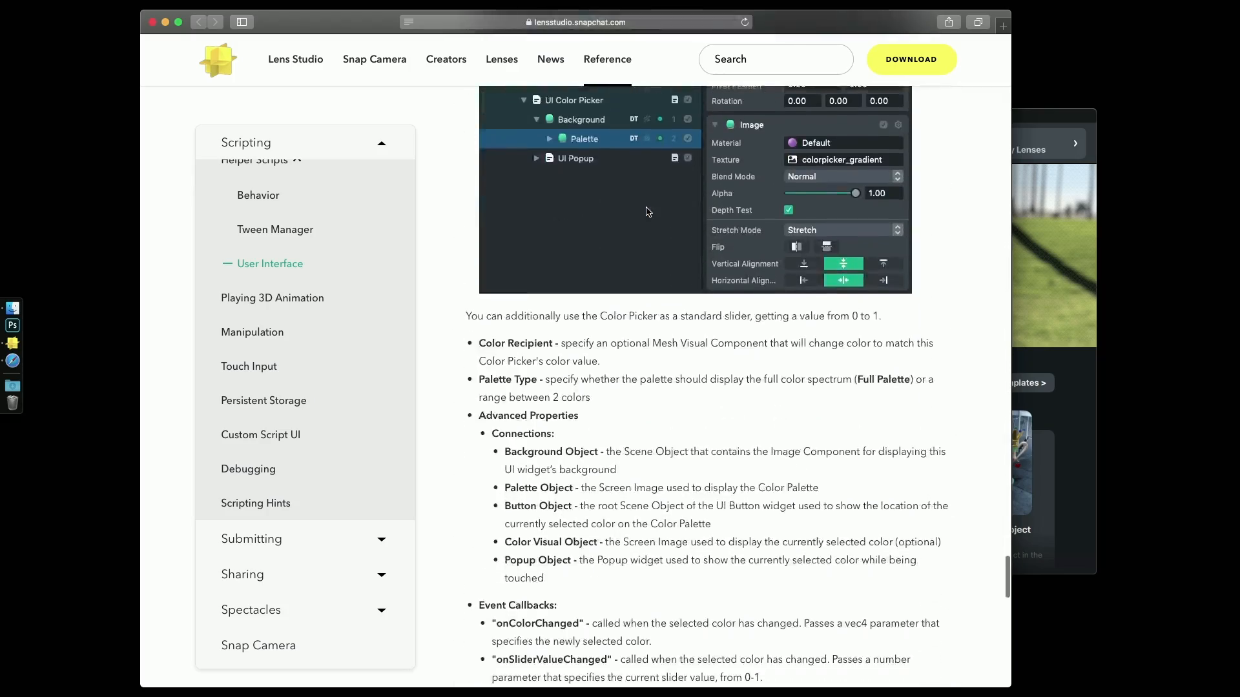
scroll(648, 211, down, 10)
scroll(648, 211, up, 20)
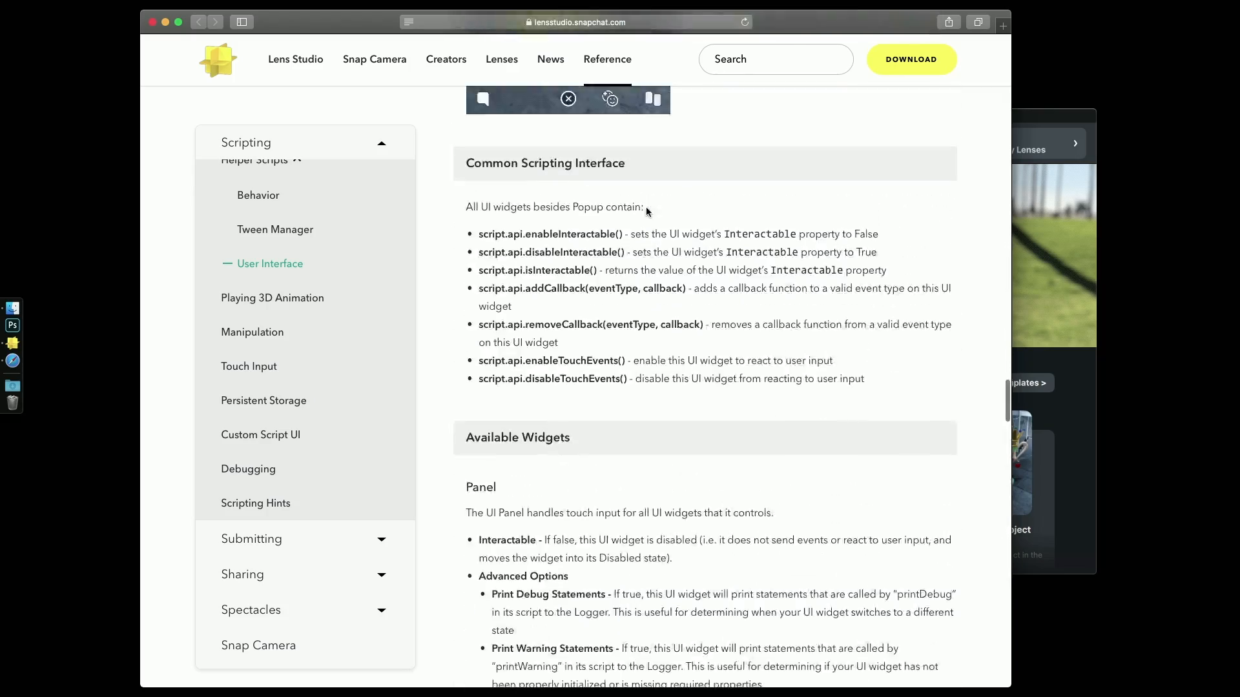
scroll(646, 206, up, 15)
scroll(646, 207, down, 3)
scroll(646, 206, up, 5)
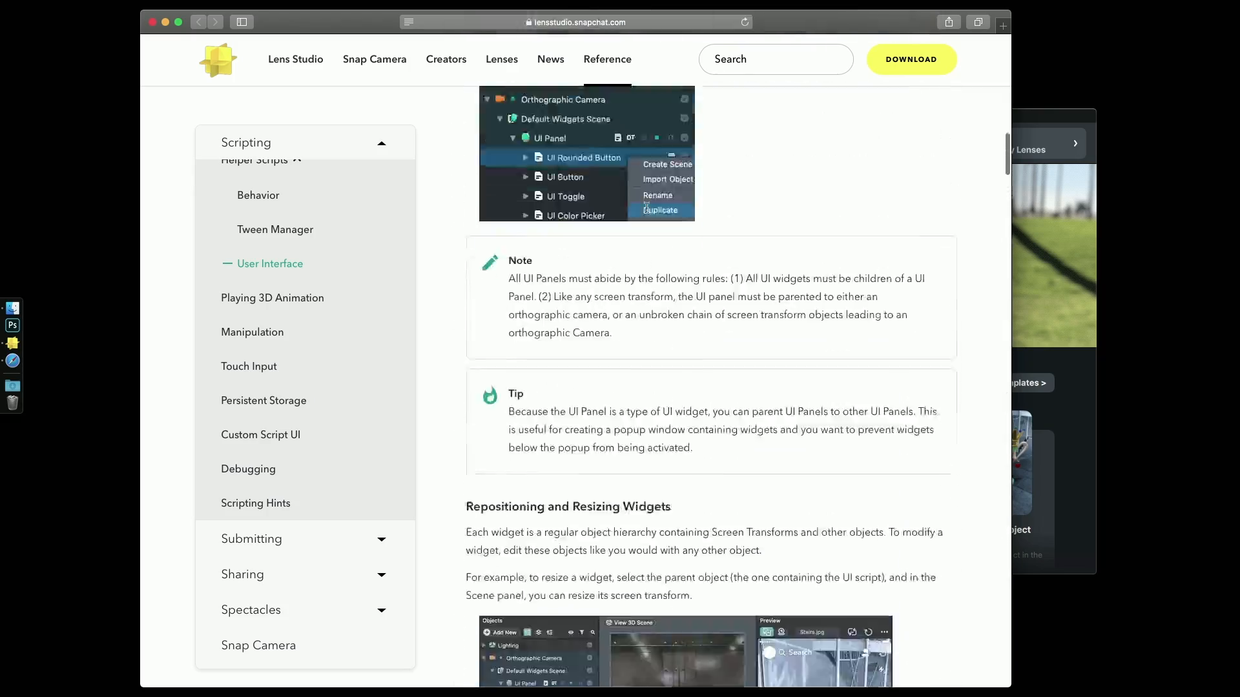
scroll(634, 381, up, 15)
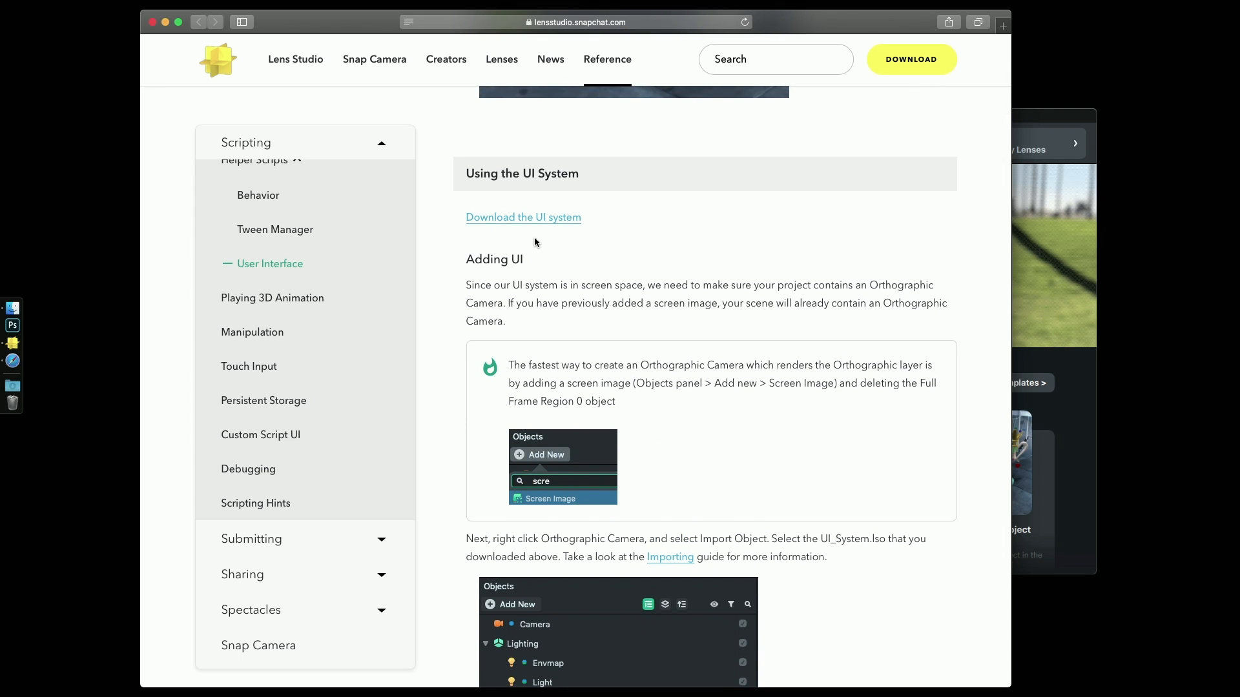
- Download the UI system, place UI_Widgets.lso on the desktop, check the file in a quick preview and close the browser window
click(547, 220)
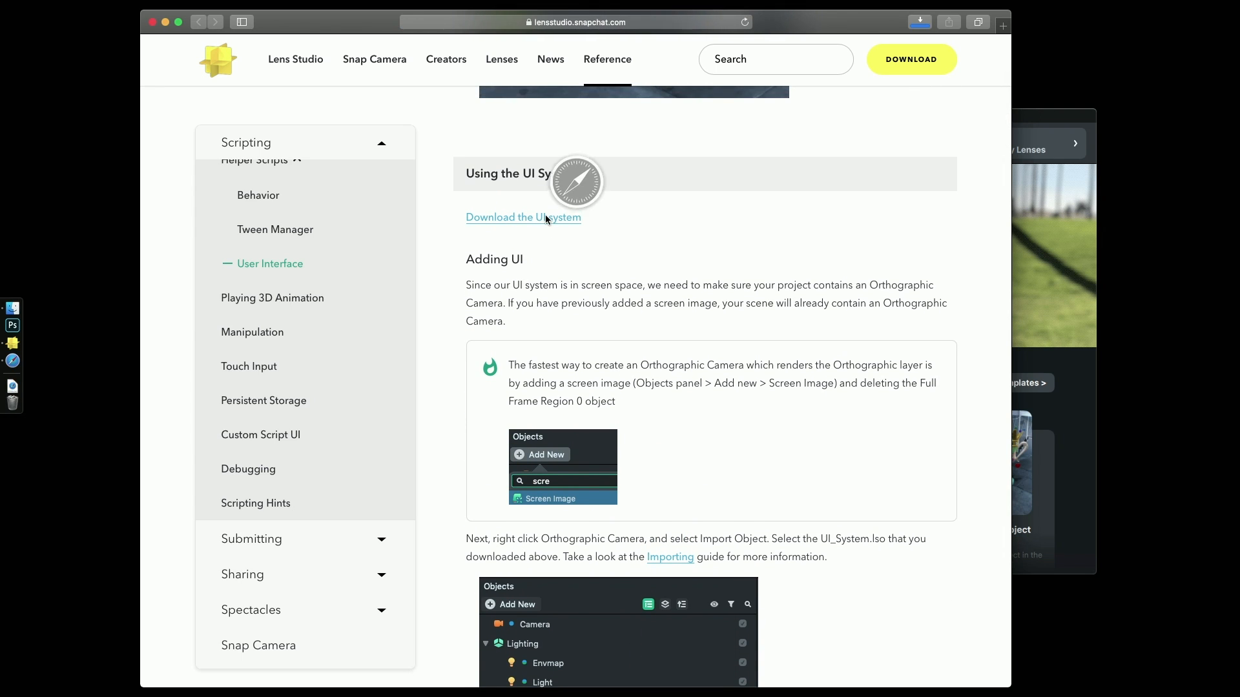
click(12, 386)
drag(77, 381, 65, 210)
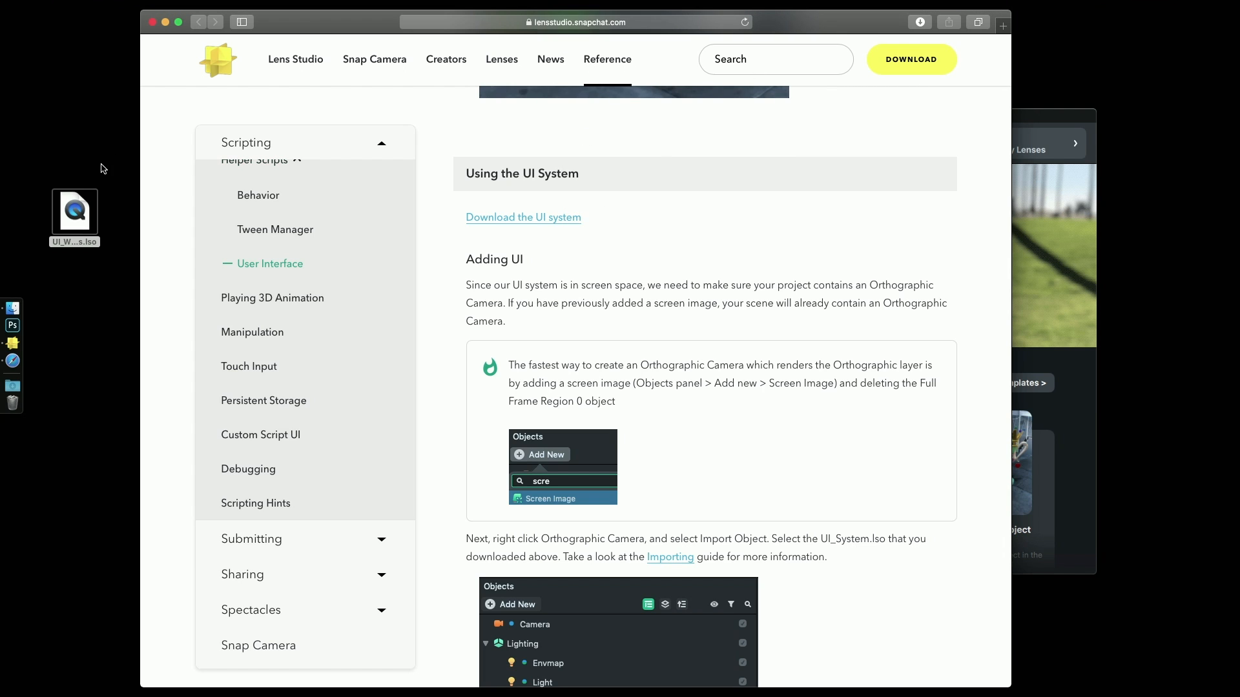
click(76, 217)
key(space)
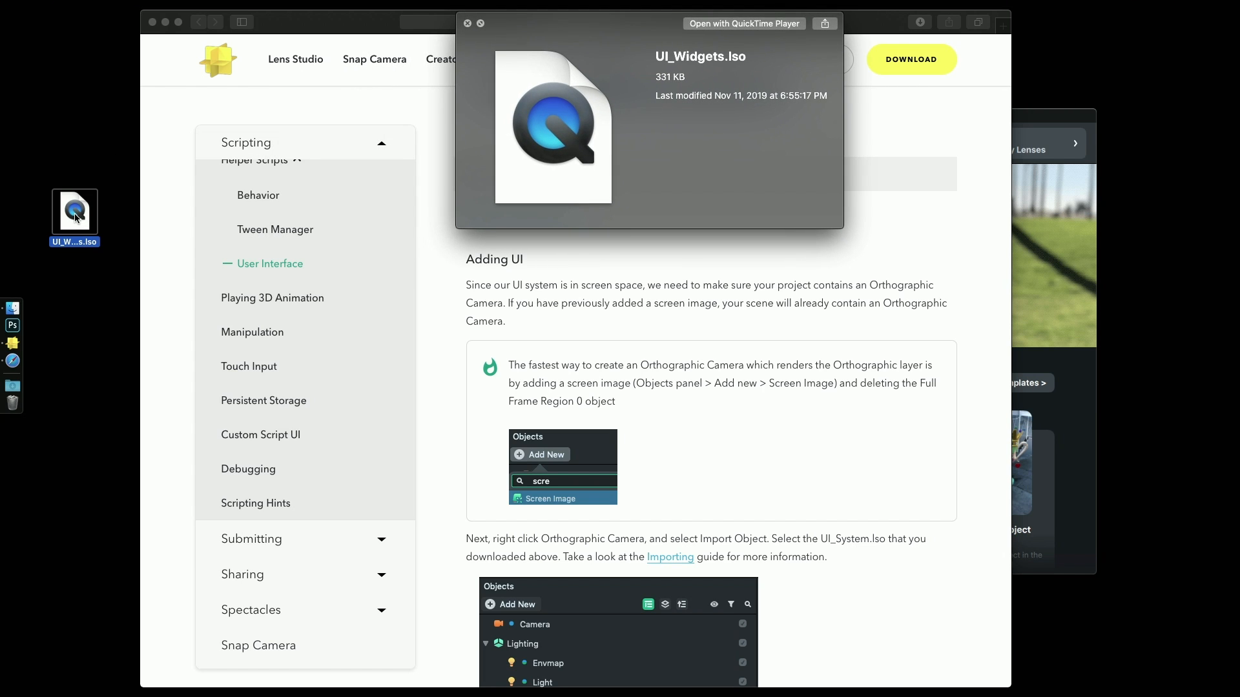
key(space)
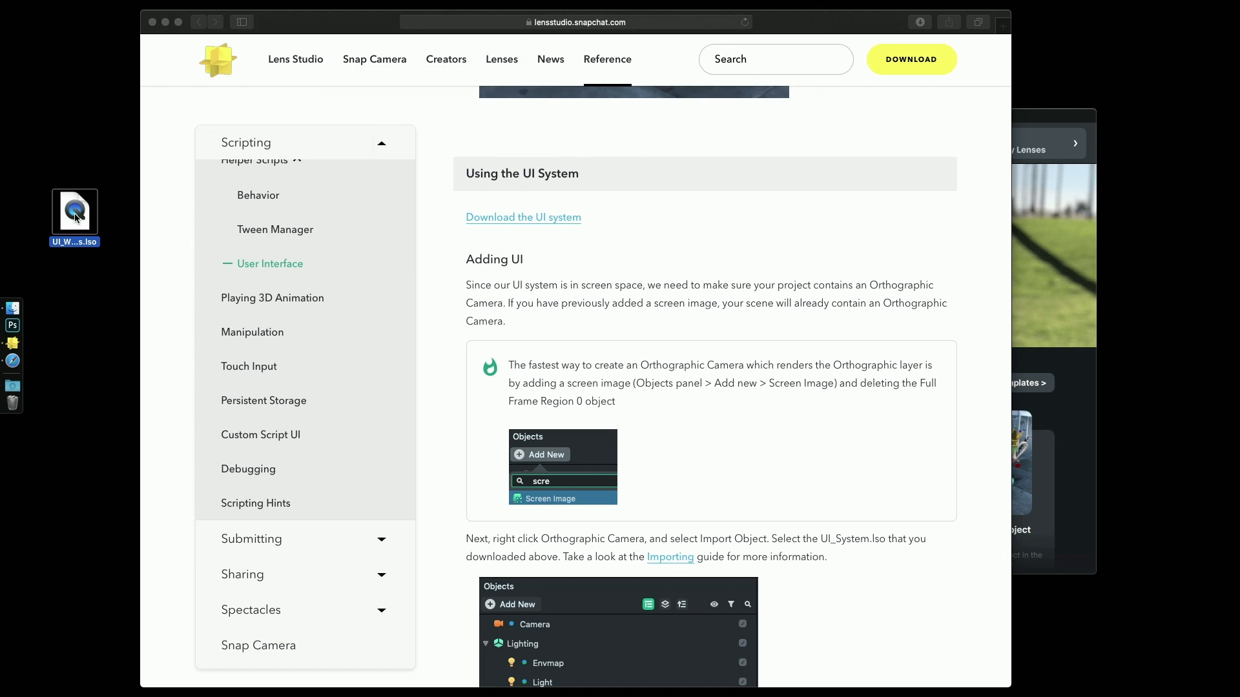
click(153, 22)
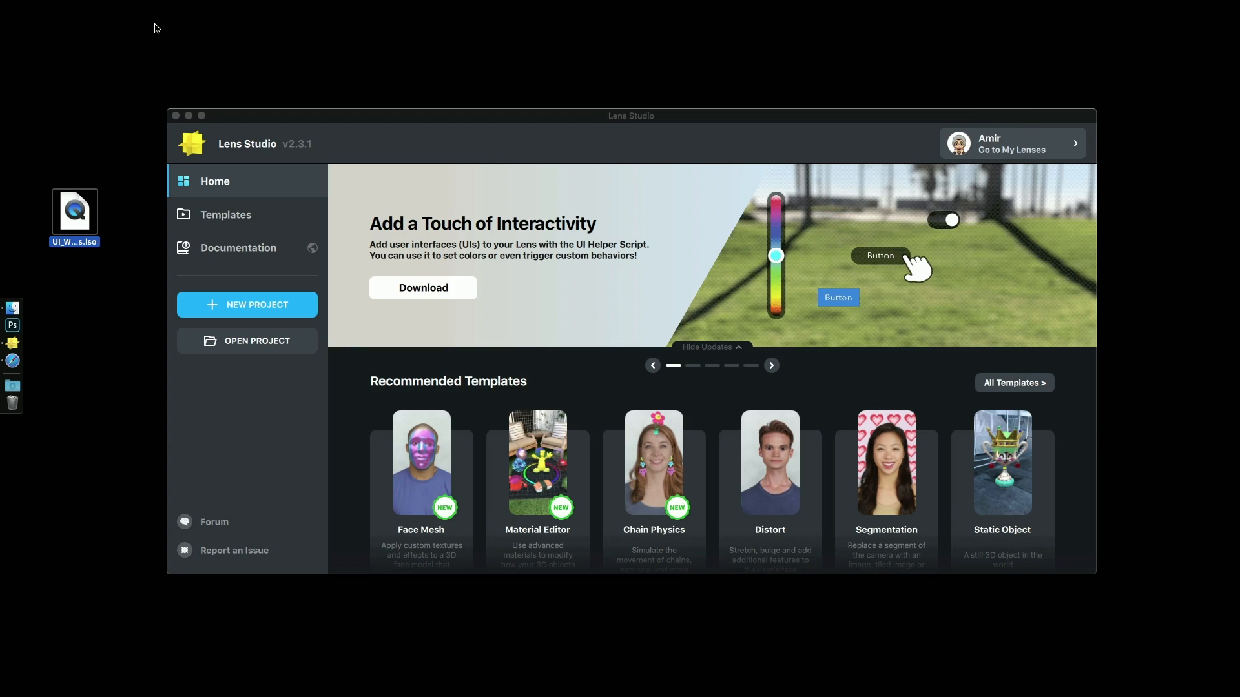
- Create a new Lens Studio project and set the preview's device simulation to iPhone 8
click(284, 297)
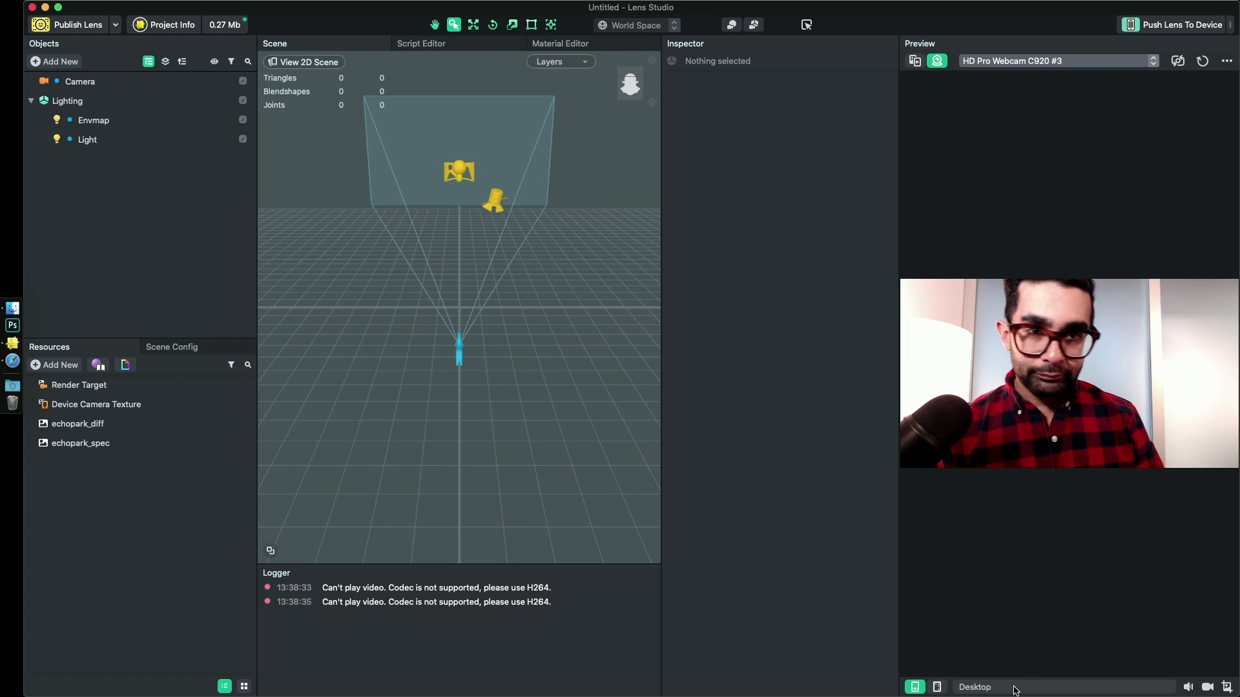
click(1015, 690)
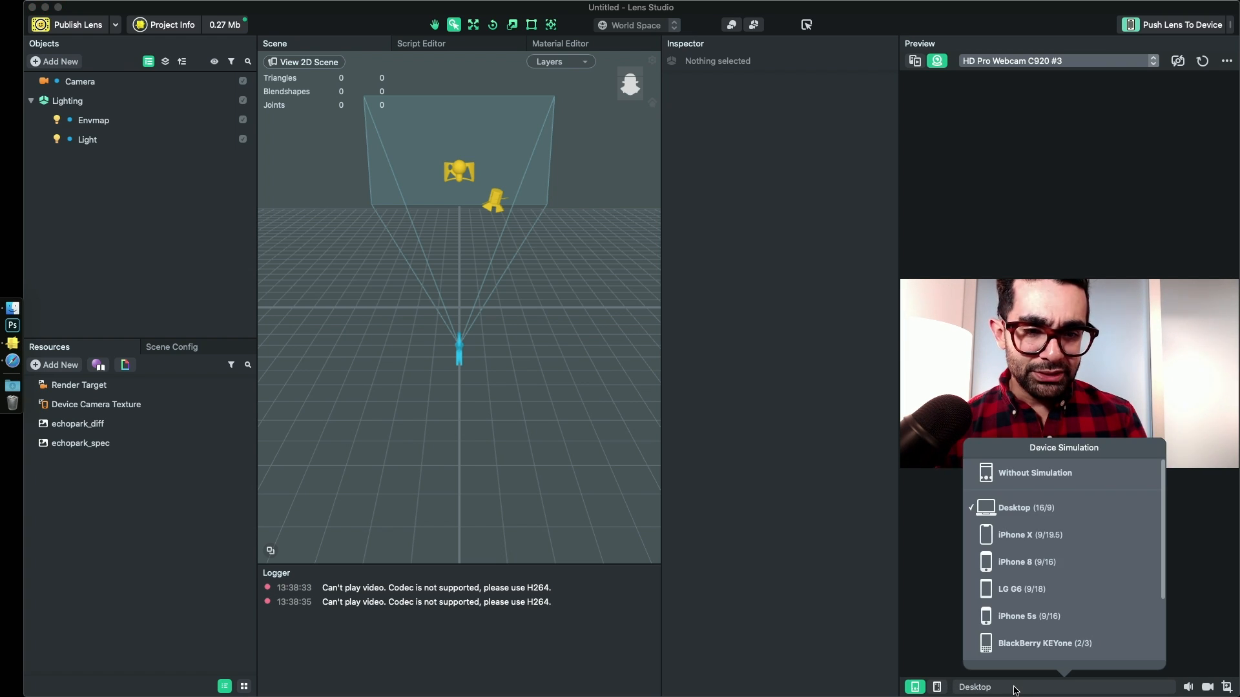
click(1031, 556)
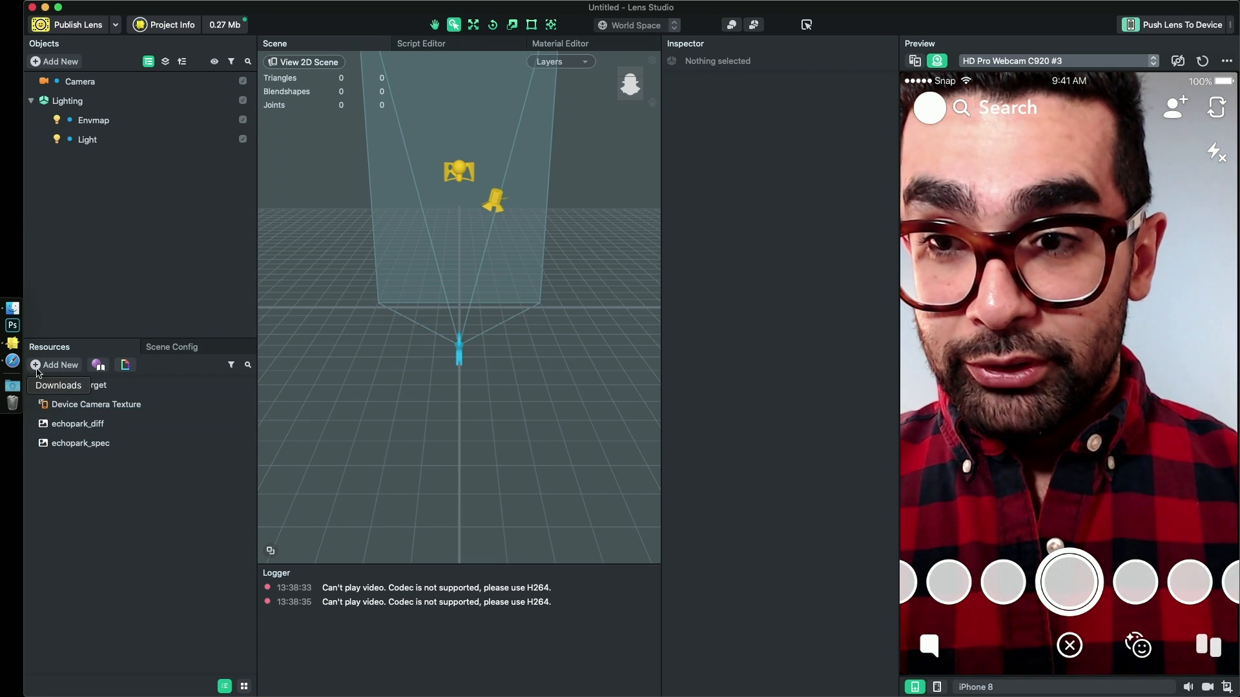
- Import the UI_Widgets.lso file from the desktop into the new project
click(5, 312)
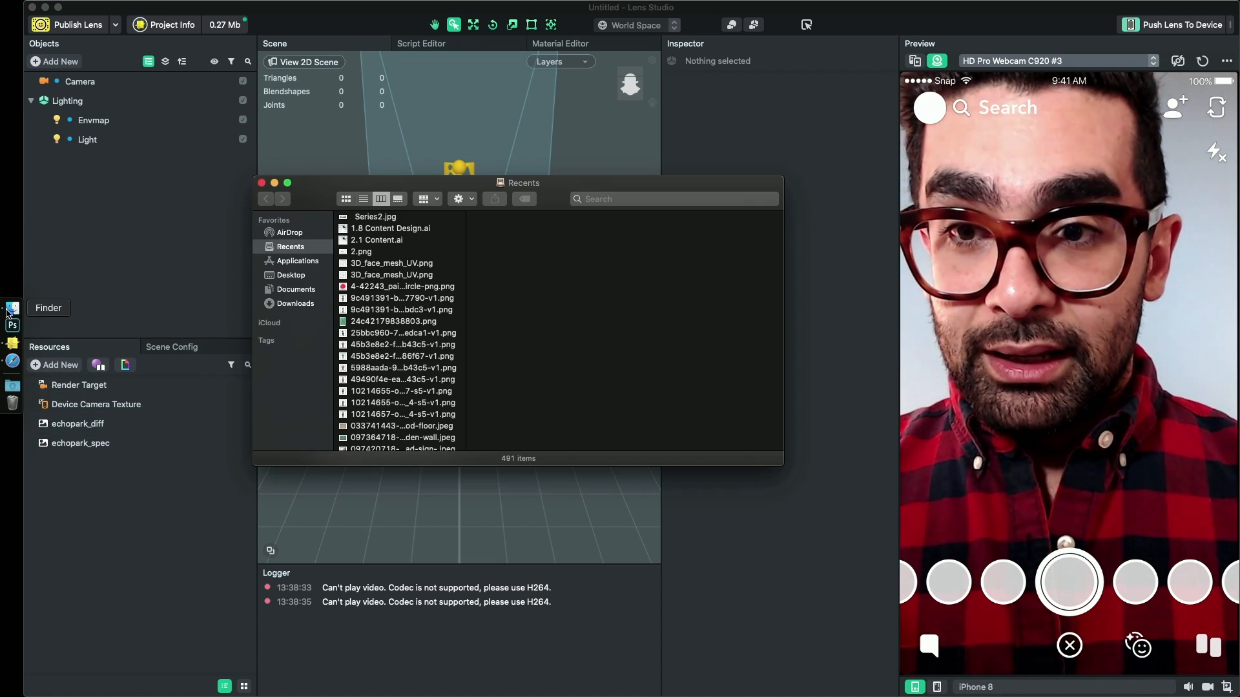
click(263, 183)
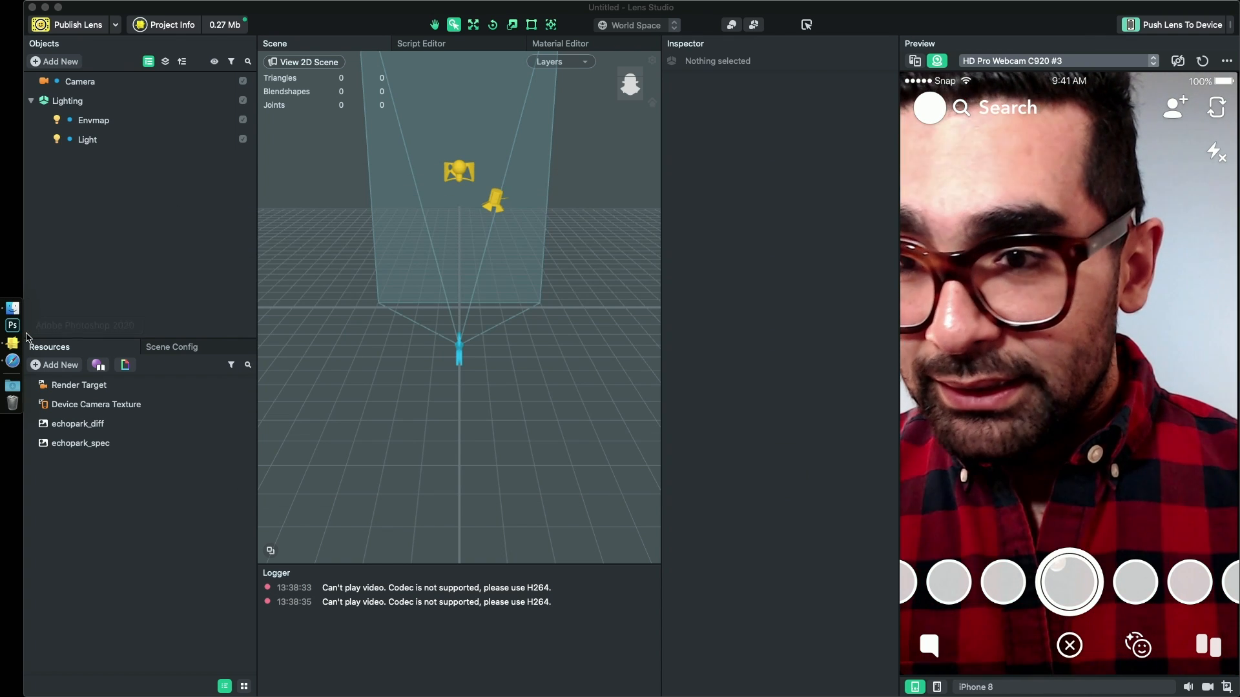
key(F11)
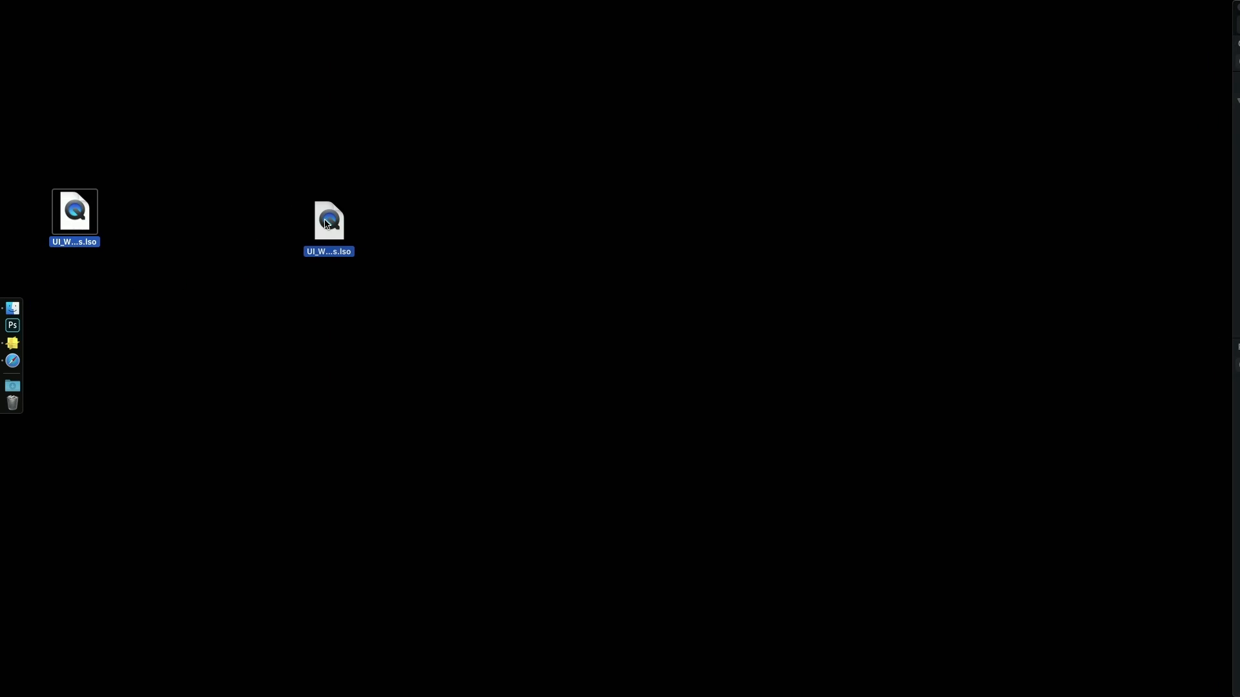
key(F11)
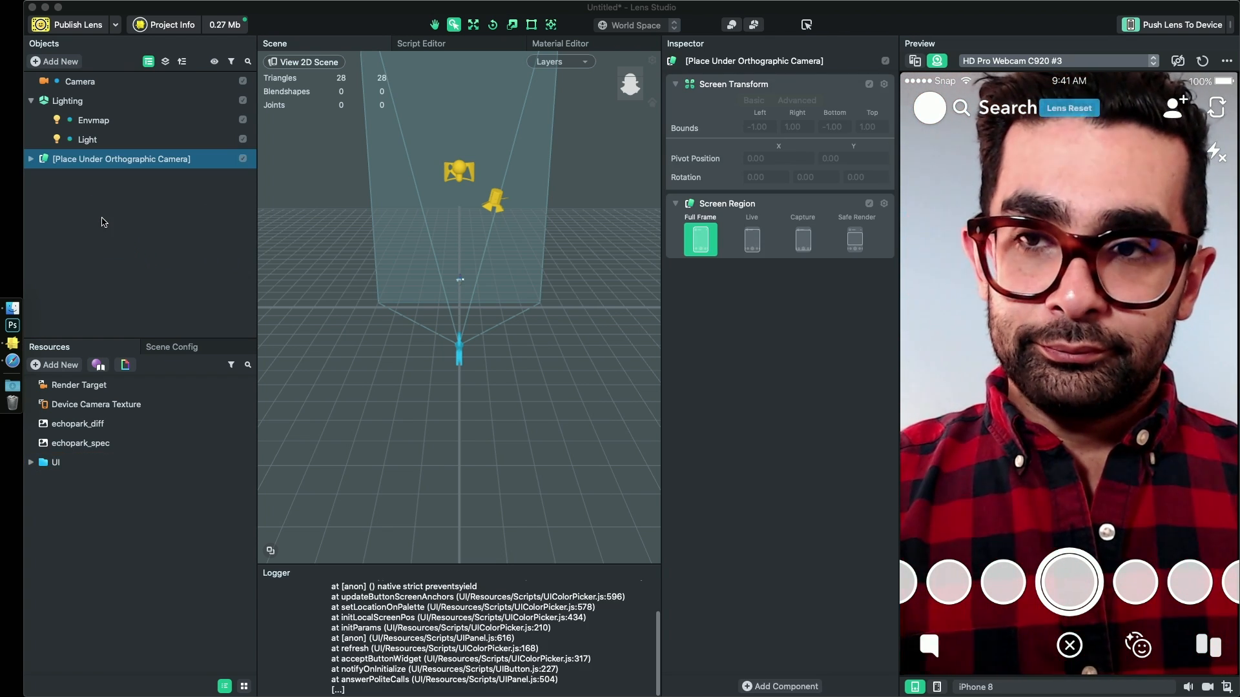
- Clear the log, reset the lens preview and read through the script error that is logged
right_click(487, 613)
click(516, 618)
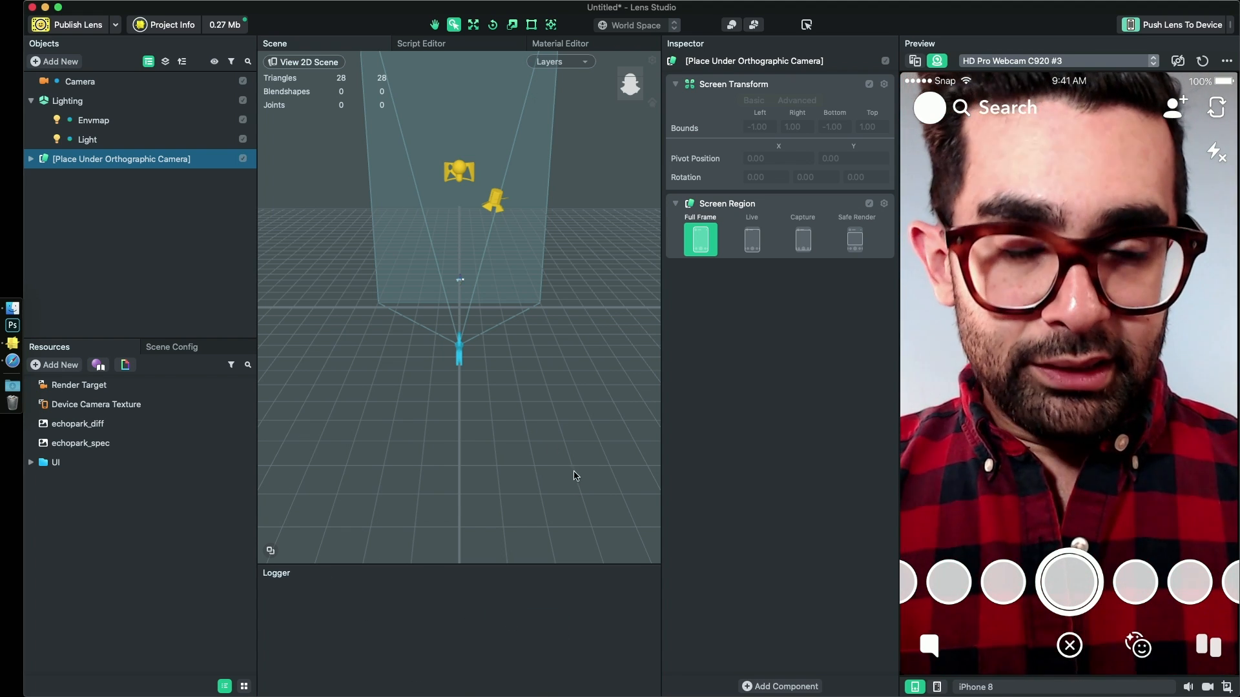
click(1202, 61)
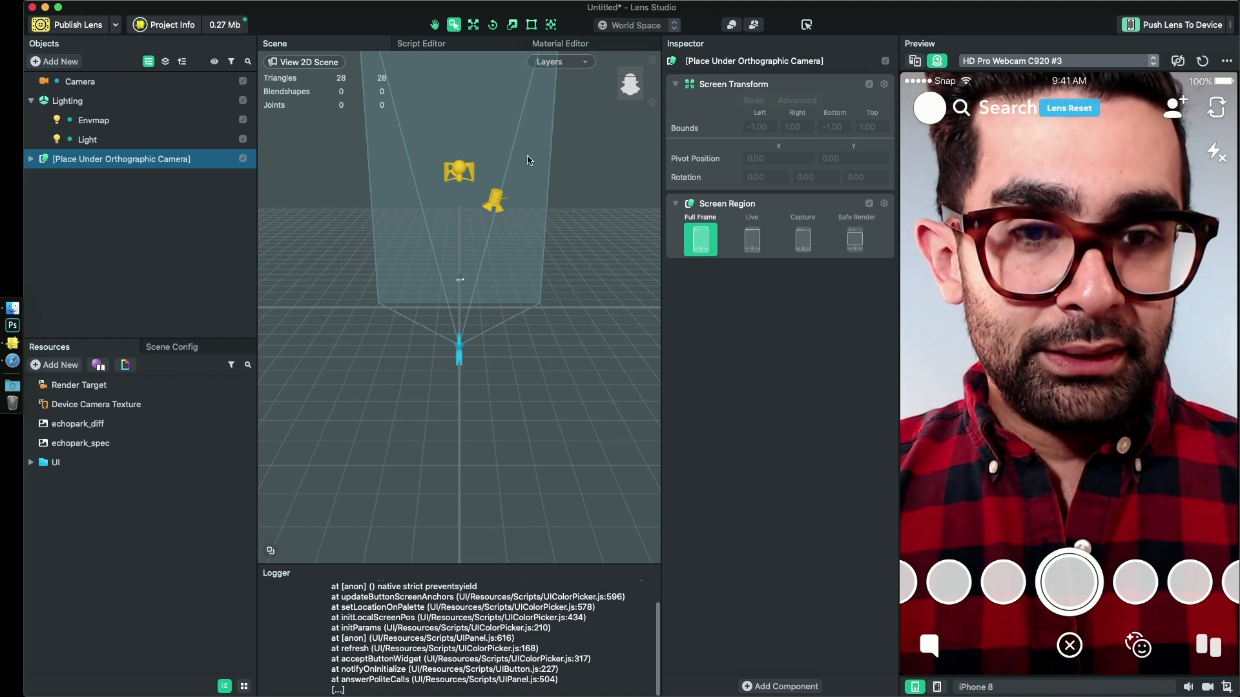
scroll(449, 618, up, 2)
scroll(449, 618, down, 2)
scroll(449, 618, up, 2)
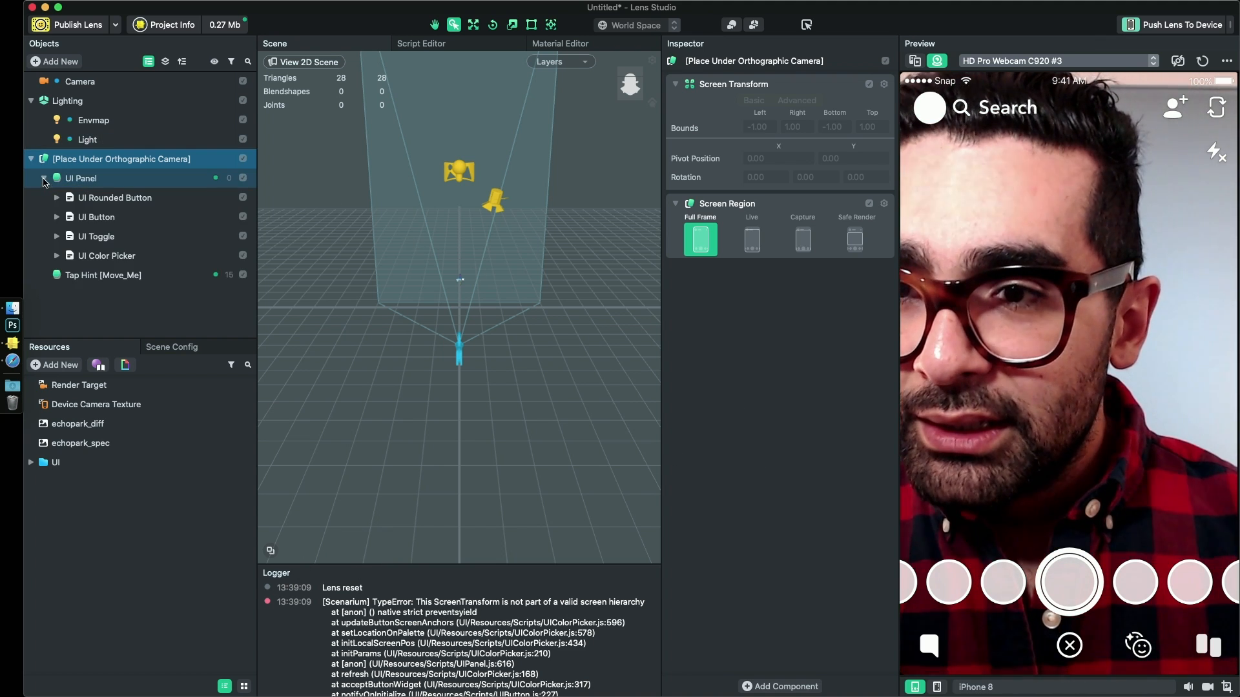
- Compare the inspector settings of the UI Panel object and the default Camera, including layer and camera type
click(194, 179)
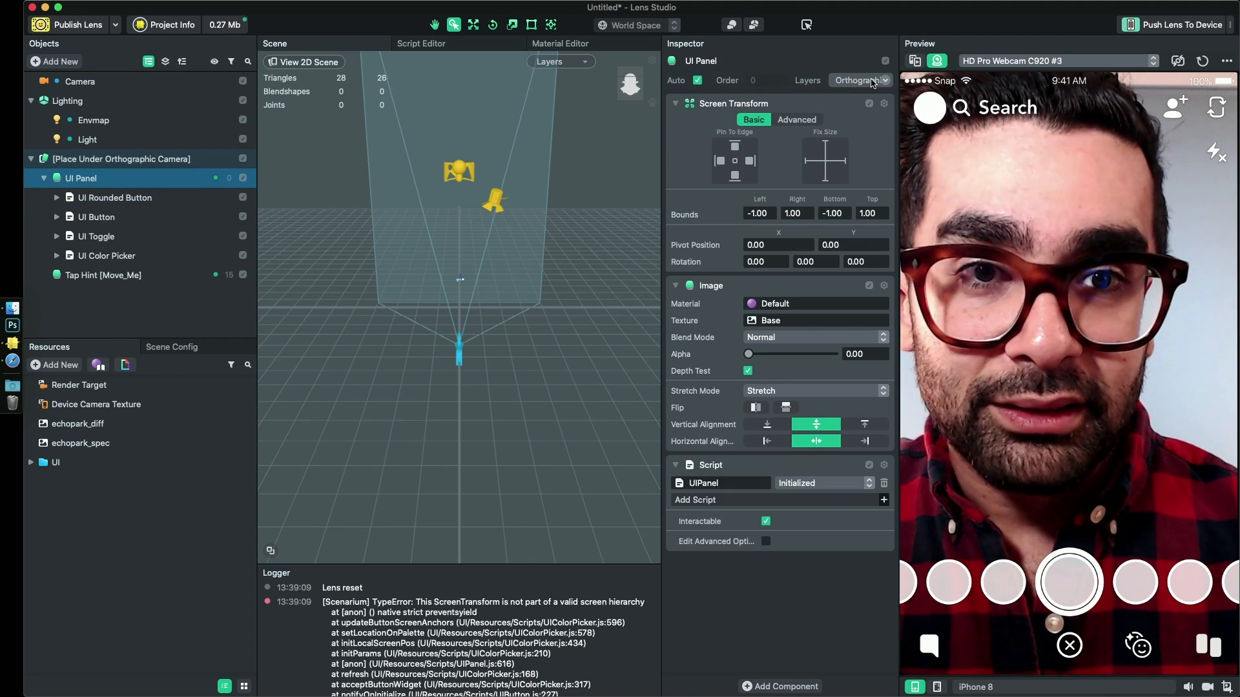
click(78, 85)
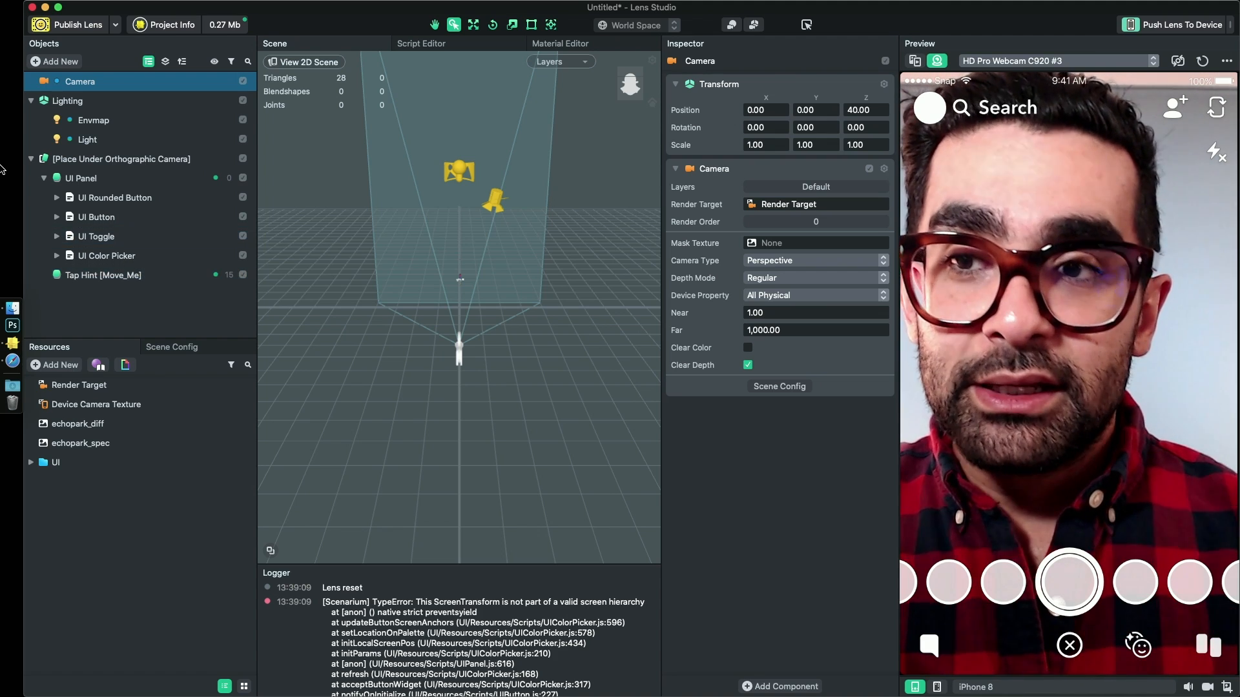
click(30, 159)
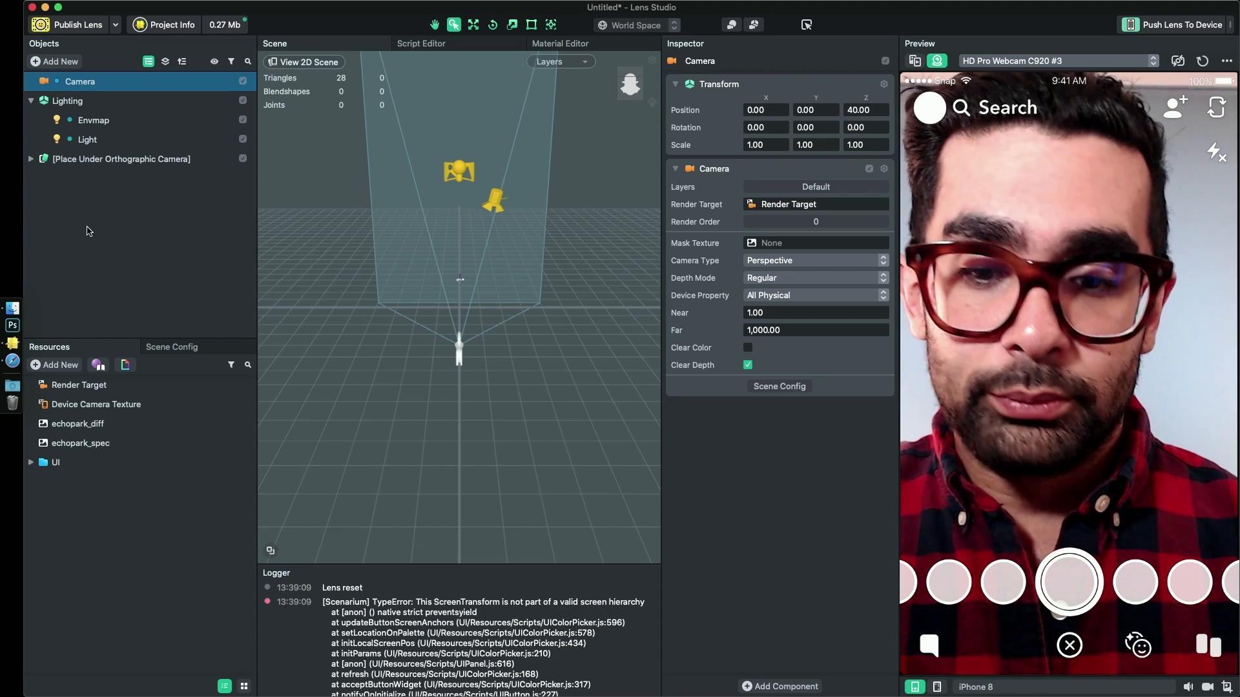
click(169, 199)
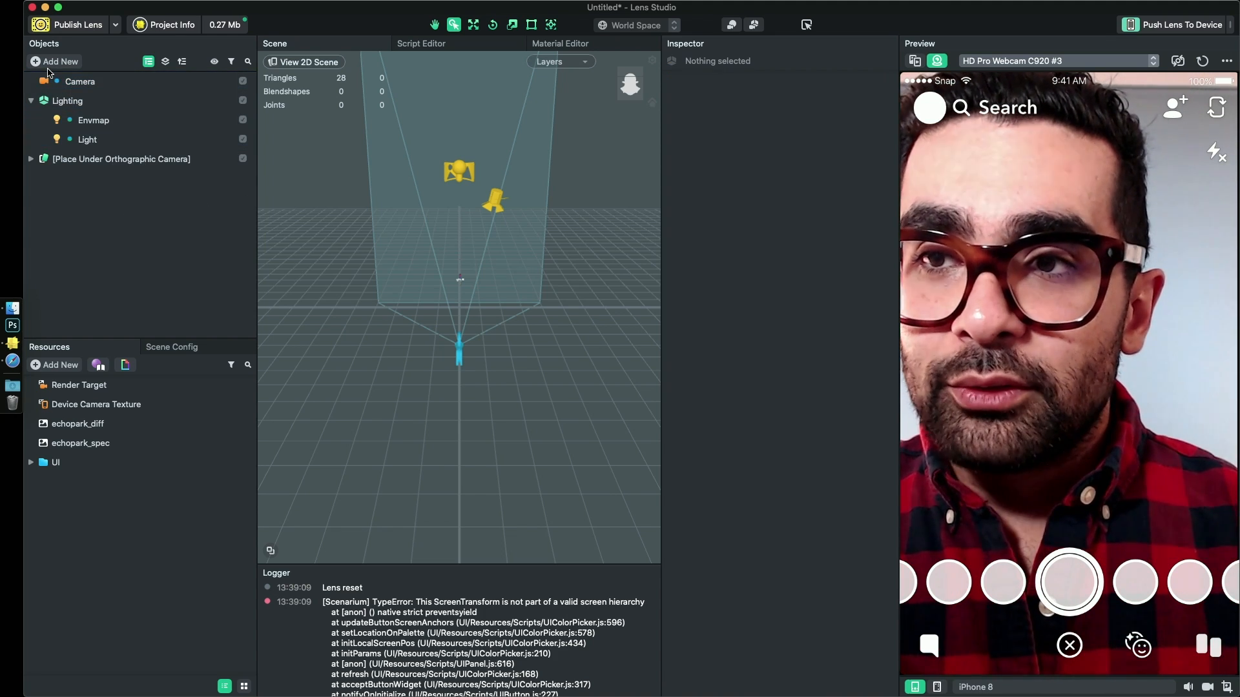
- Add a Screen Image object to the scene so that it brings in an orthographic camera
click(56, 62)
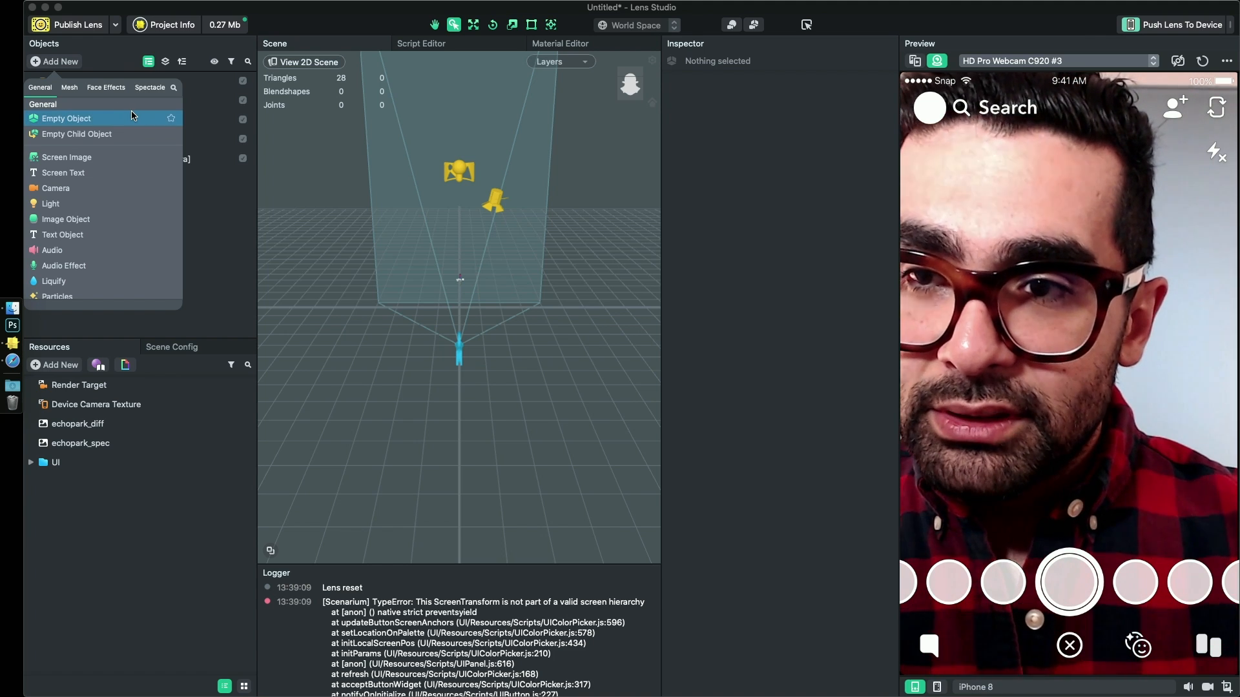
text(scre)
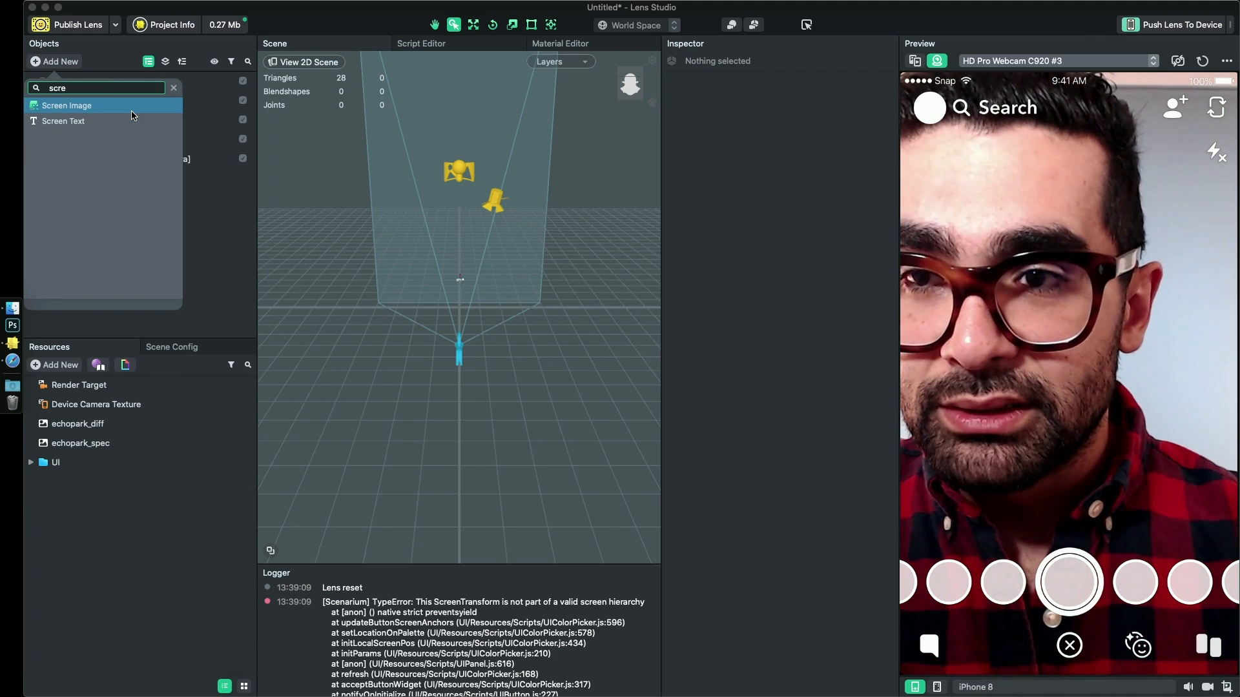
click(116, 106)
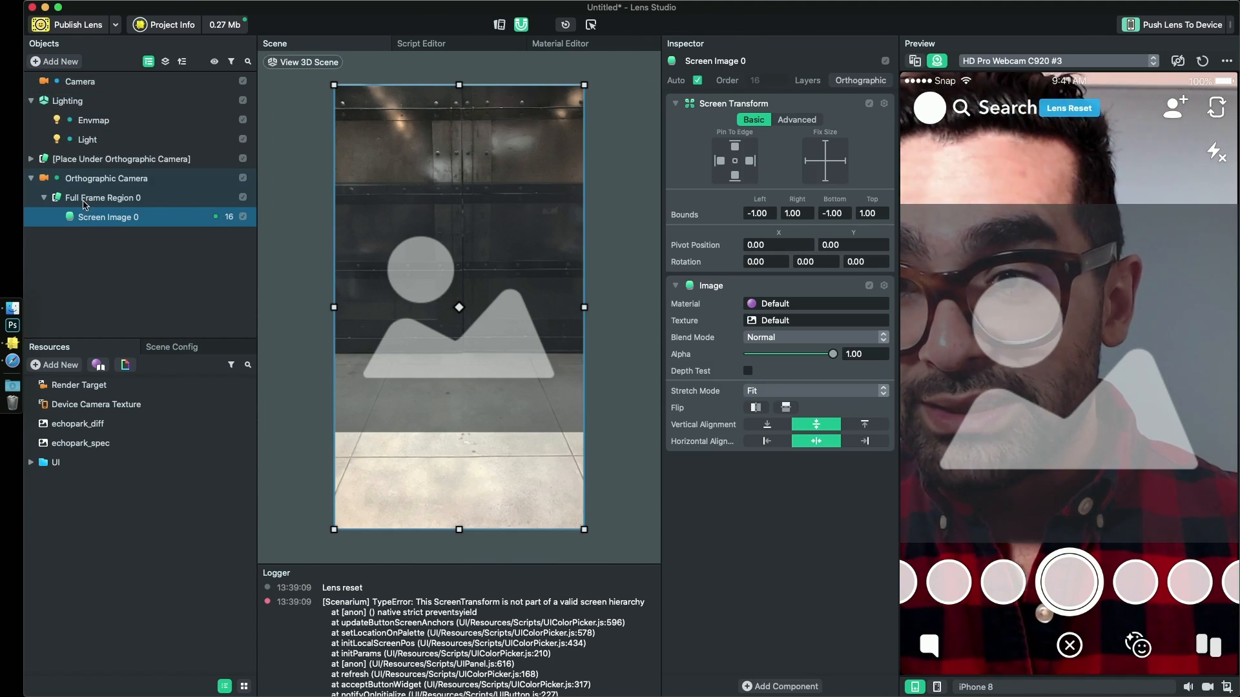
- Delete Full Frame Region 0 and its screen image, keeping only the Orthographic Camera
click(129, 199)
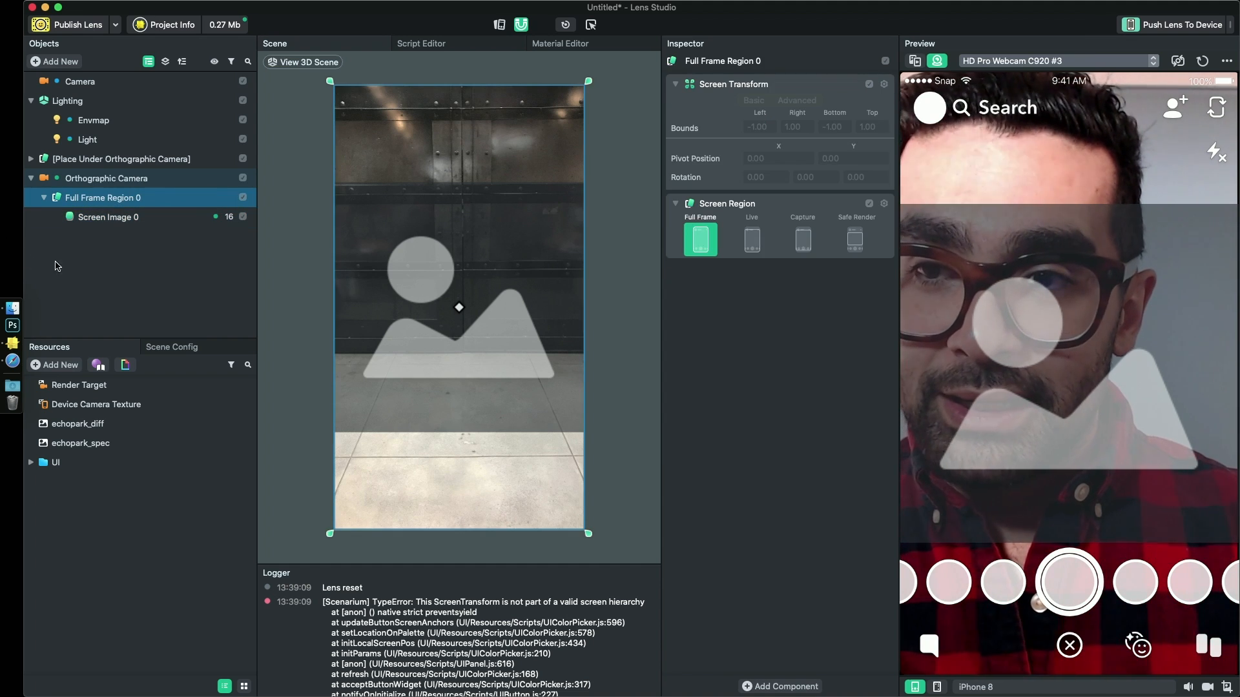
click(135, 232)
right_click(113, 201)
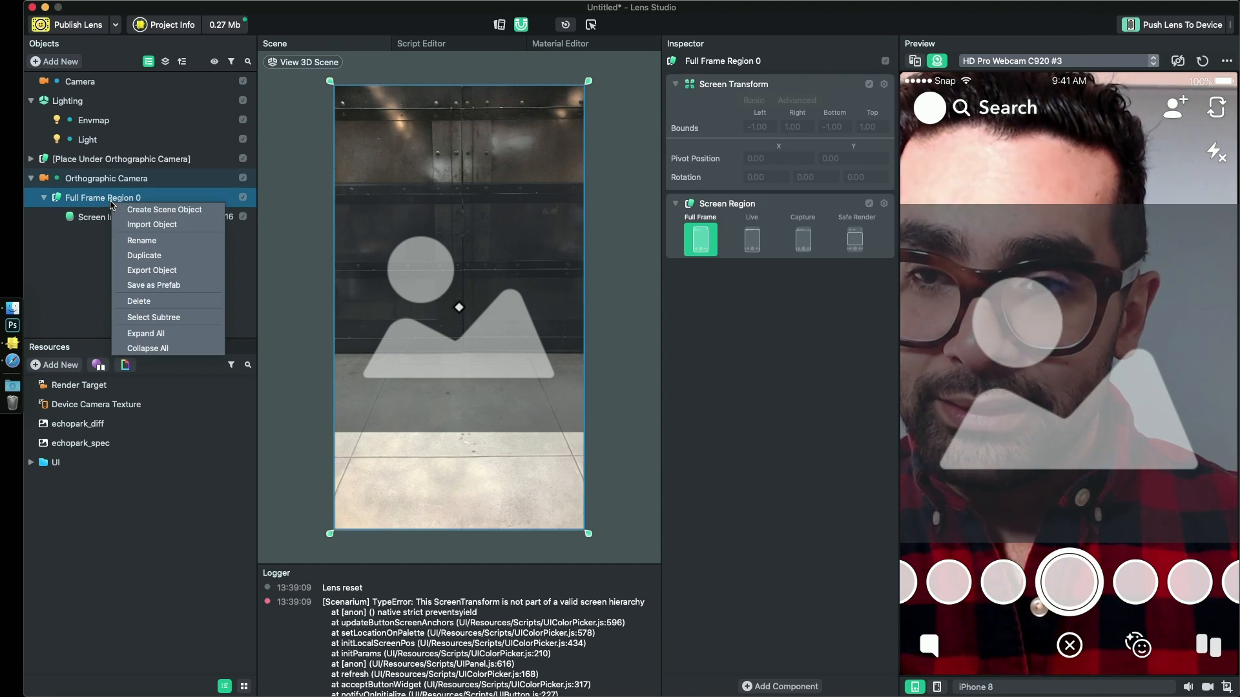
click(139, 301)
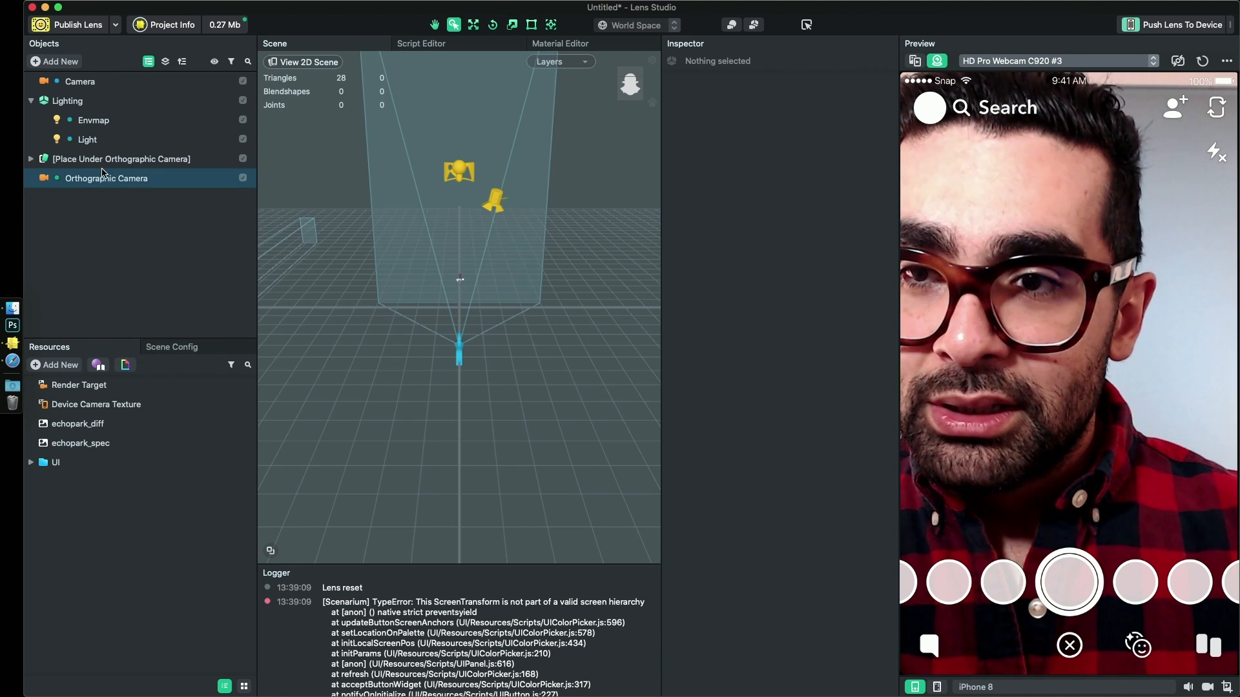
- Nest the [Place Under Orthographic Camera] object under the Orthographic Camera and try the color picker slider in the preview
drag(107, 217, 98, 184)
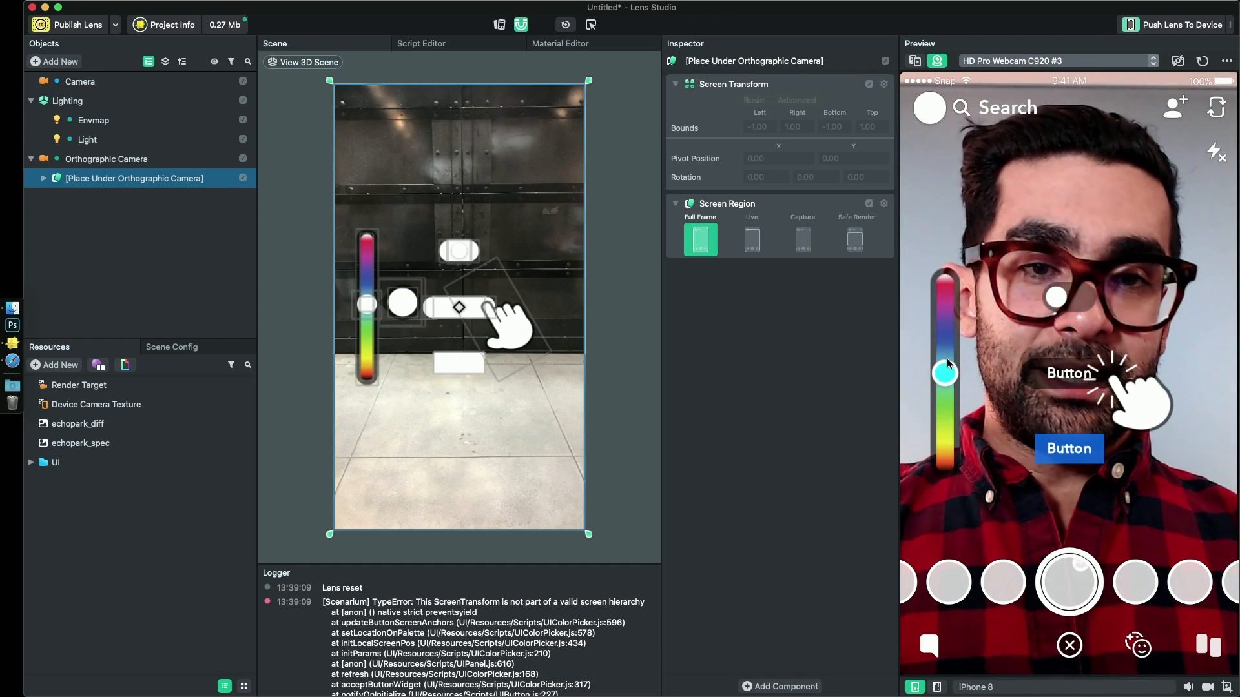
drag(946, 359, 944, 286)
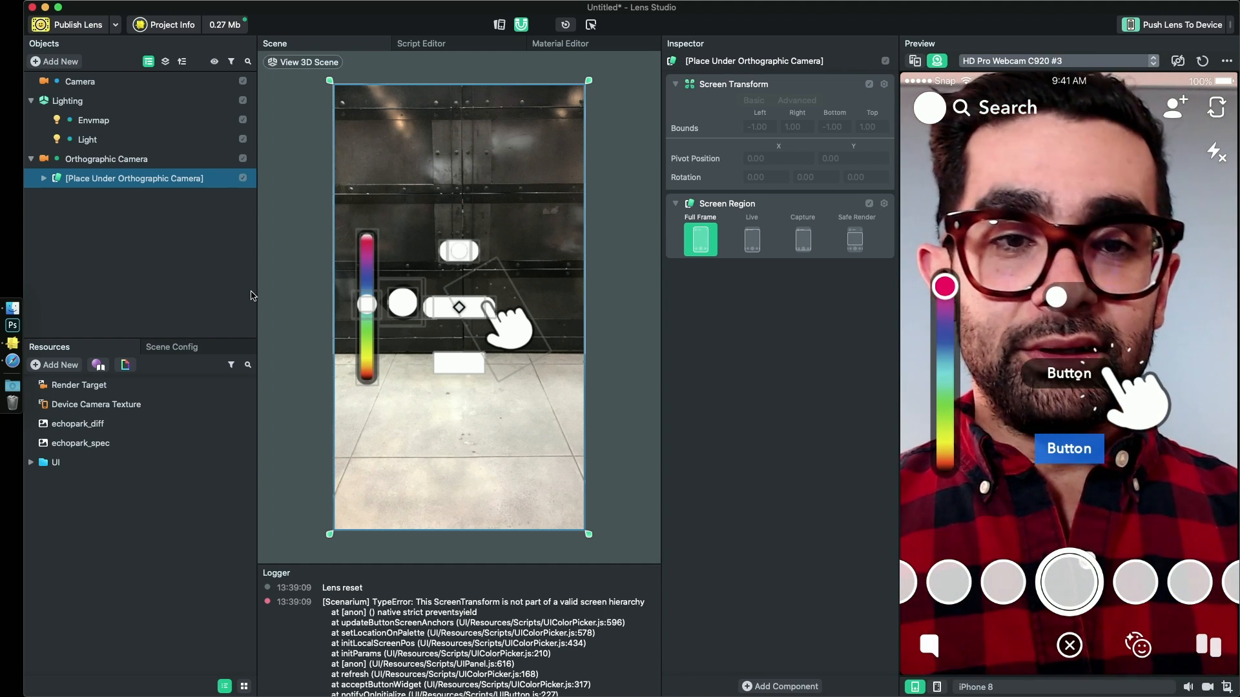
drag(945, 286, 963, 358)
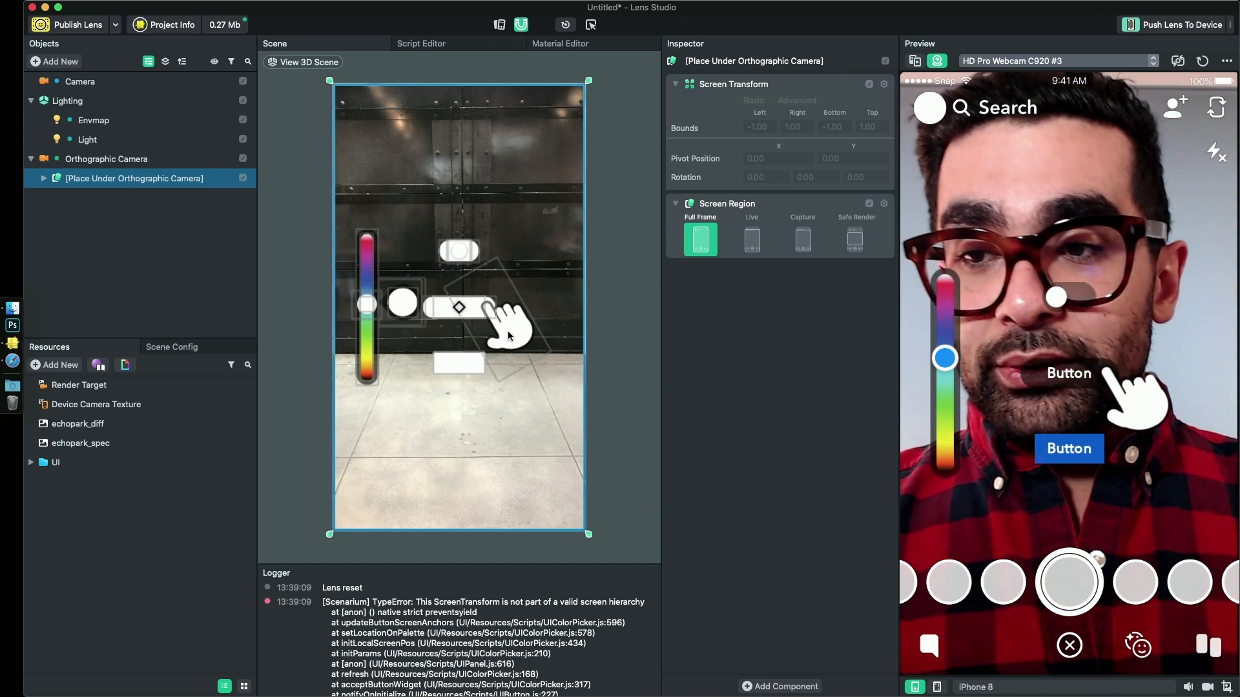
- Add a Graph Post Effect material to the project's resources
click(58, 365)
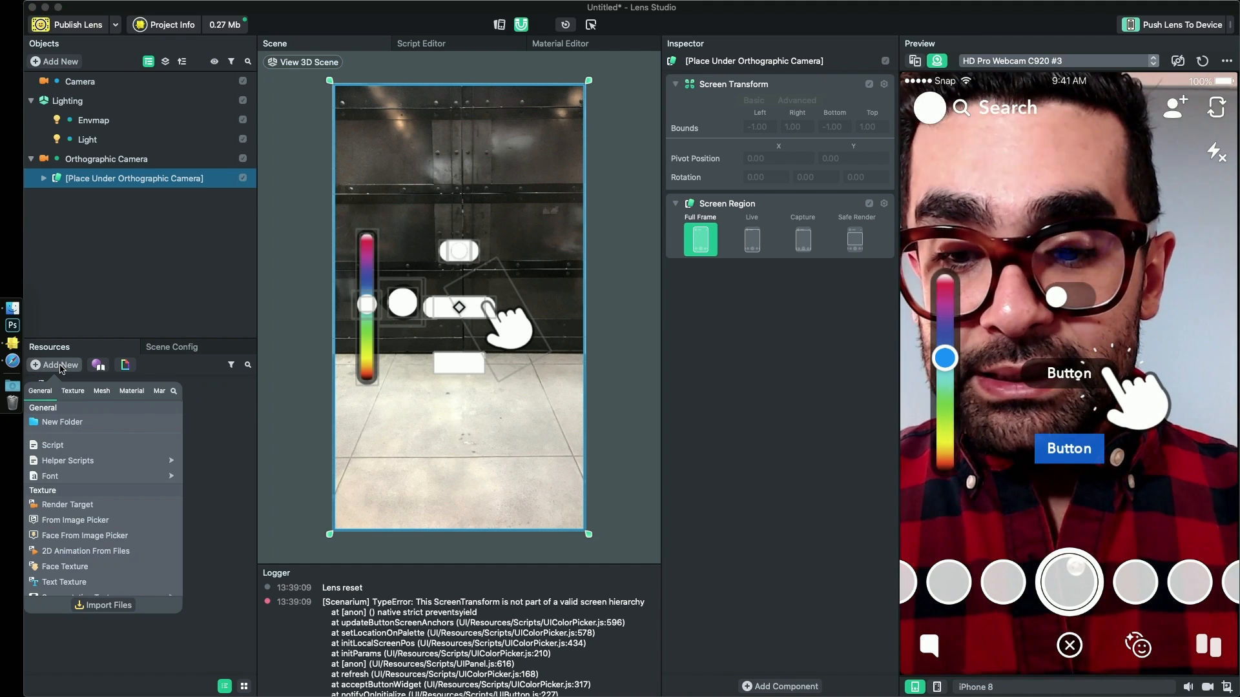
text(grap)
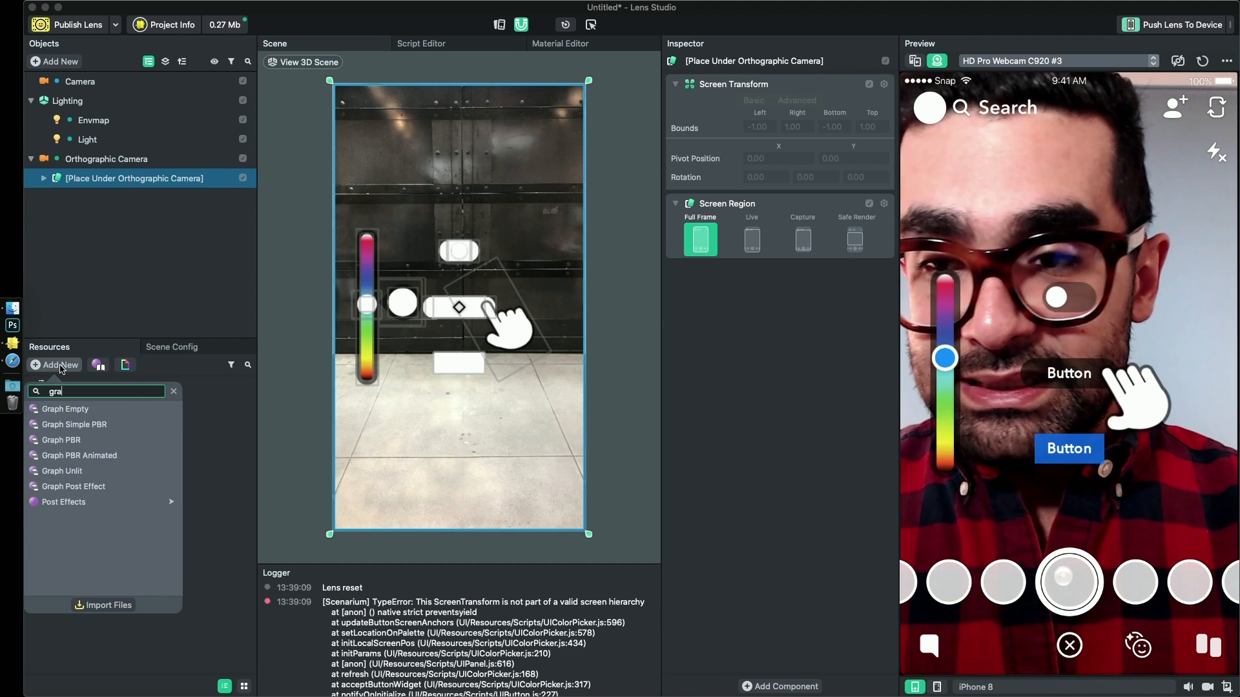
click(70, 487)
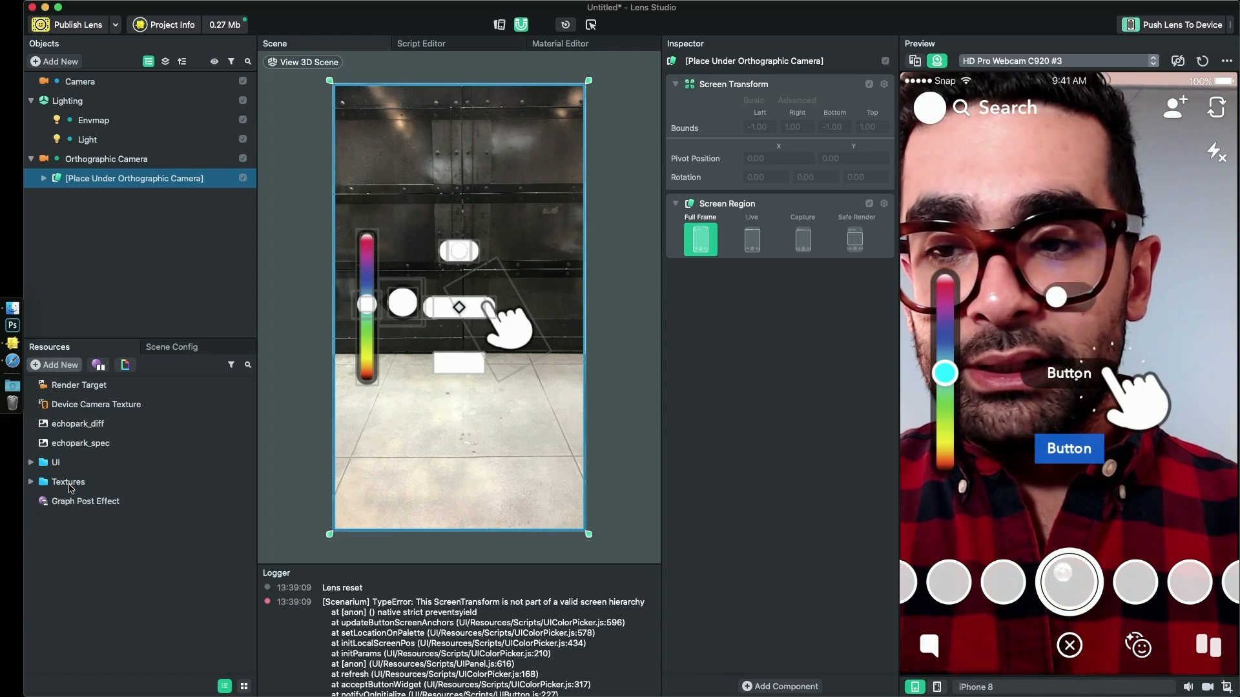
click(75, 504)
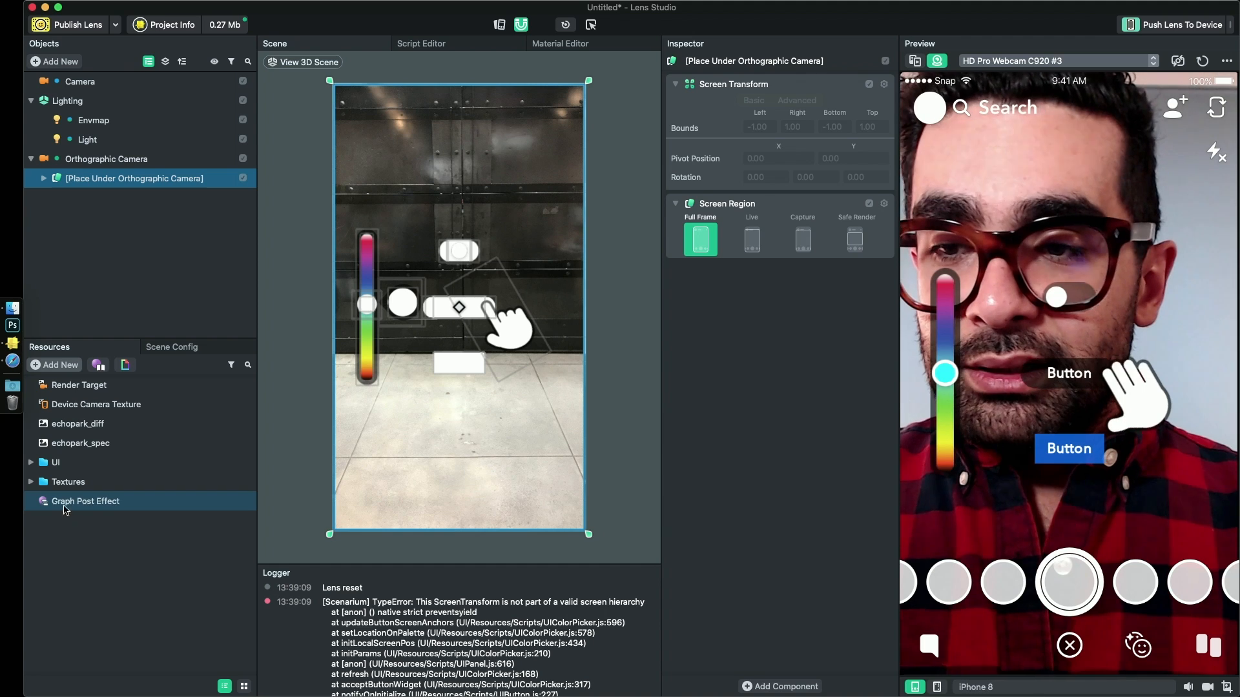
click(114, 503)
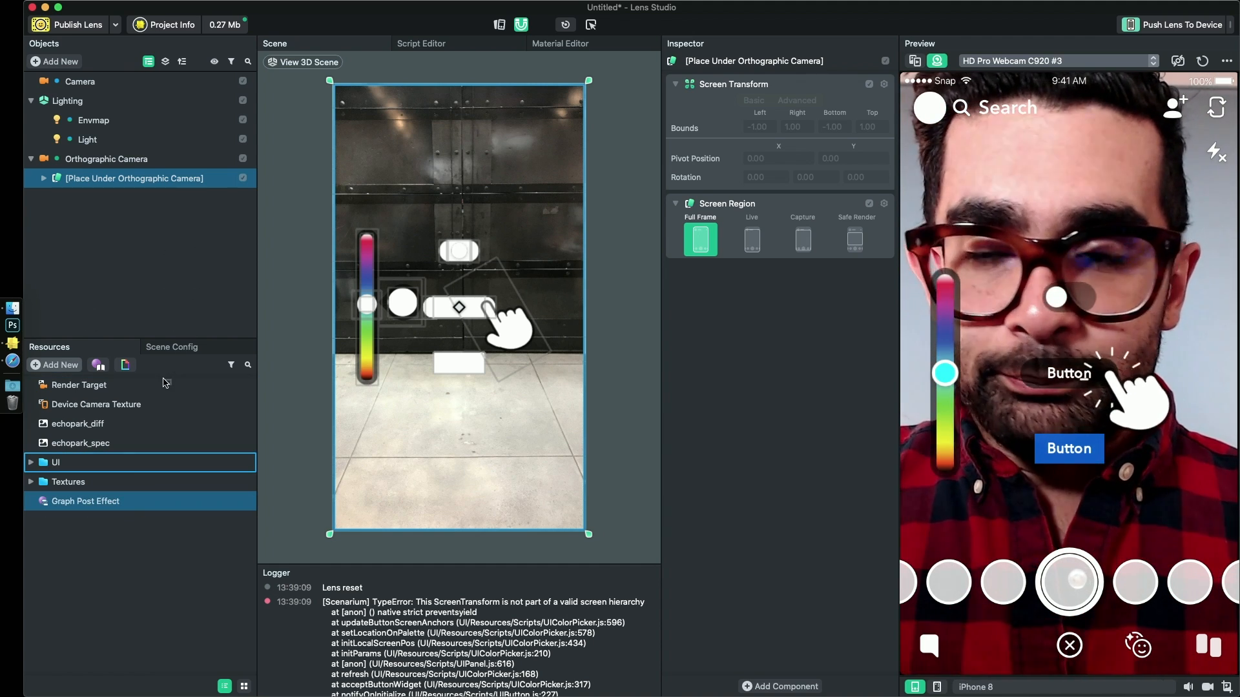
click(104, 564)
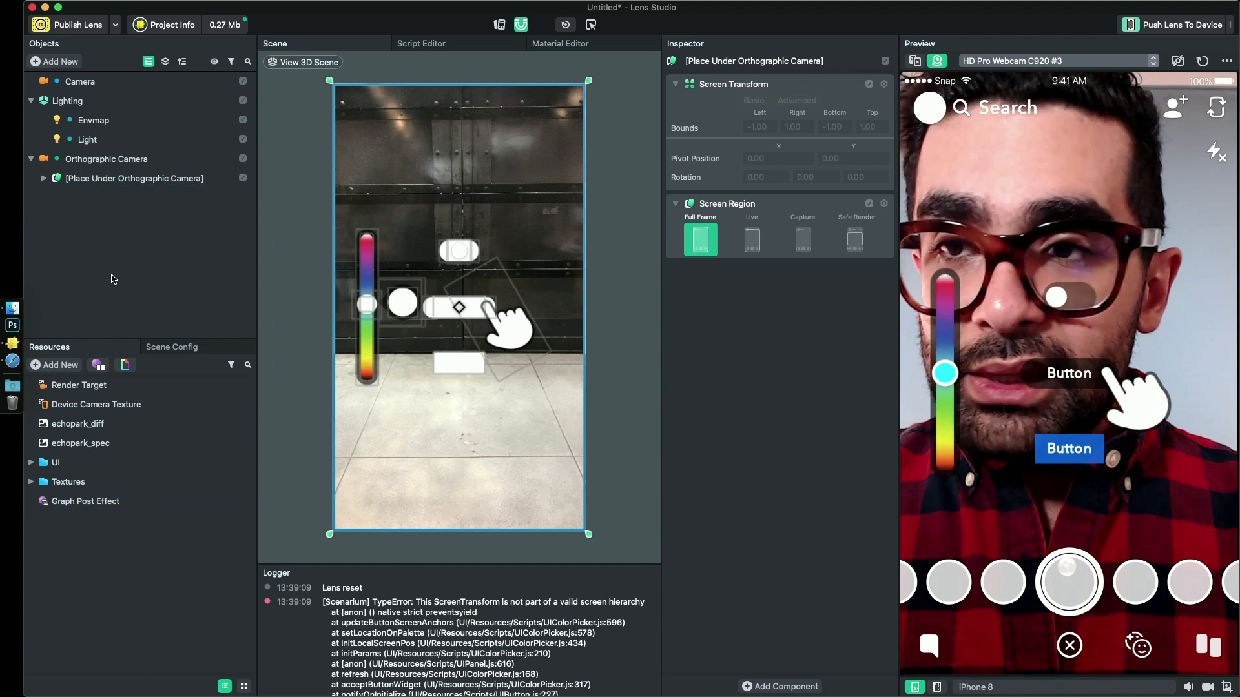
- Add a Color Correction post effect object to the scene
click(62, 62)
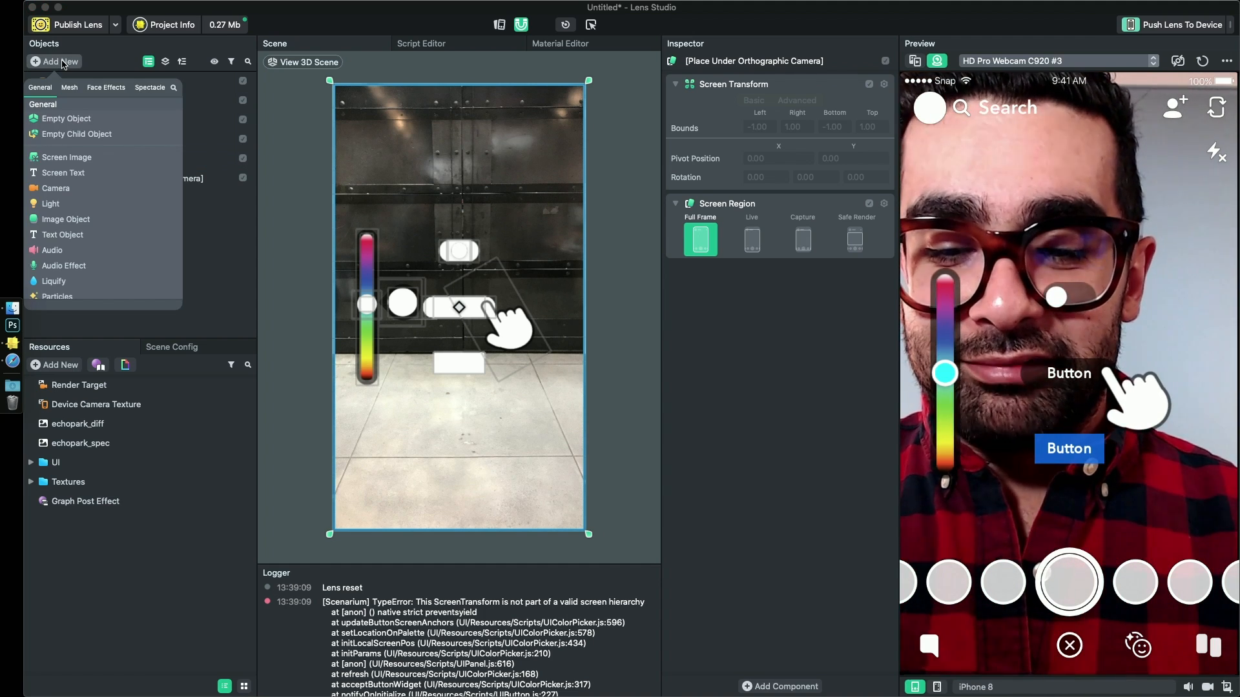
text(color)
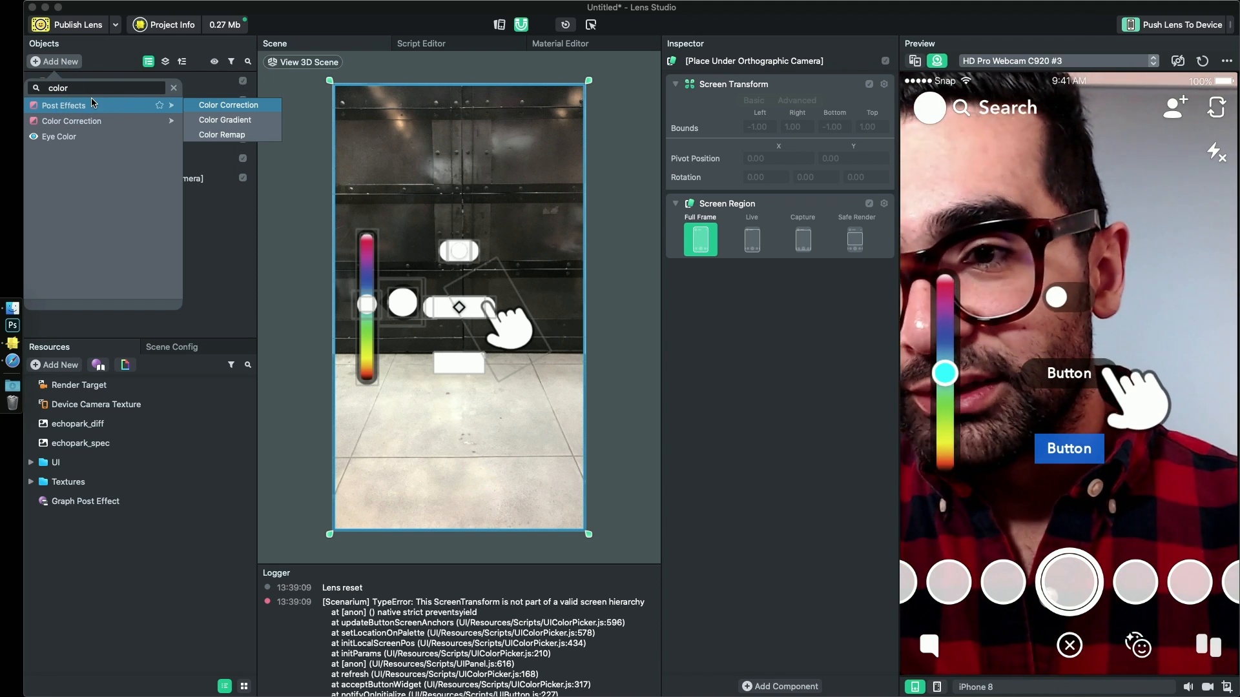
click(226, 104)
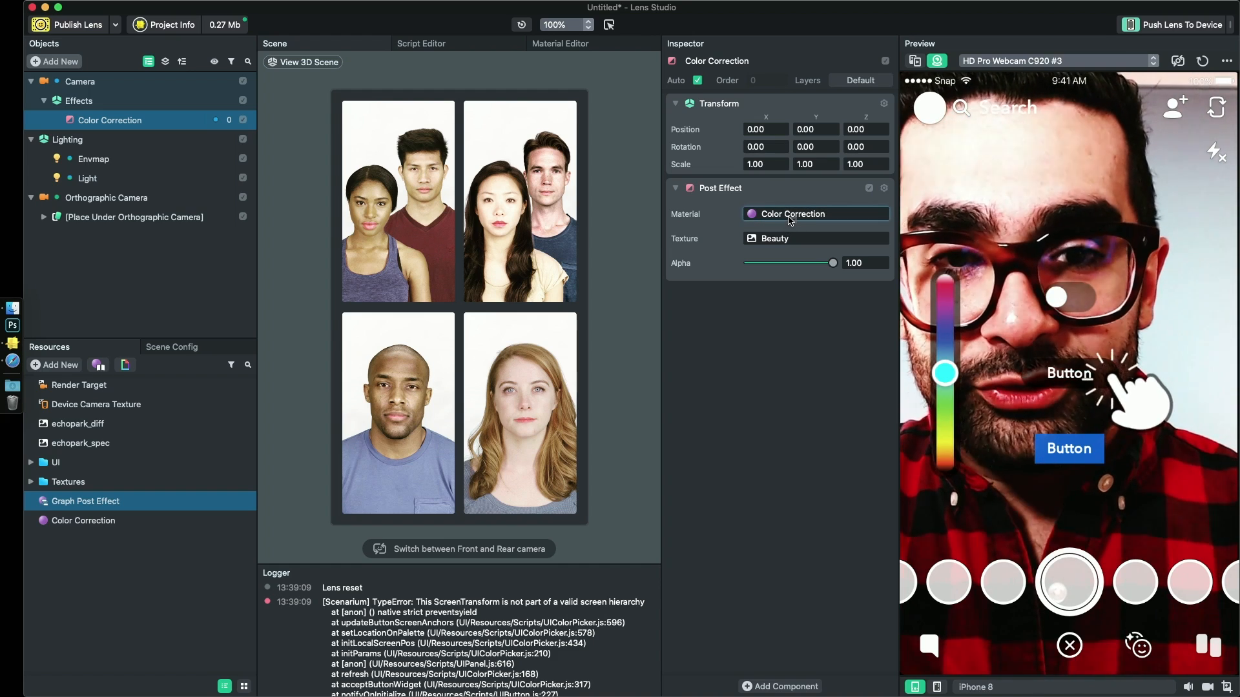
- Assign the Graph Post Effect material to the Color Correction object and delete the Color Correction material from the resources
drag(790, 220, 788, 221)
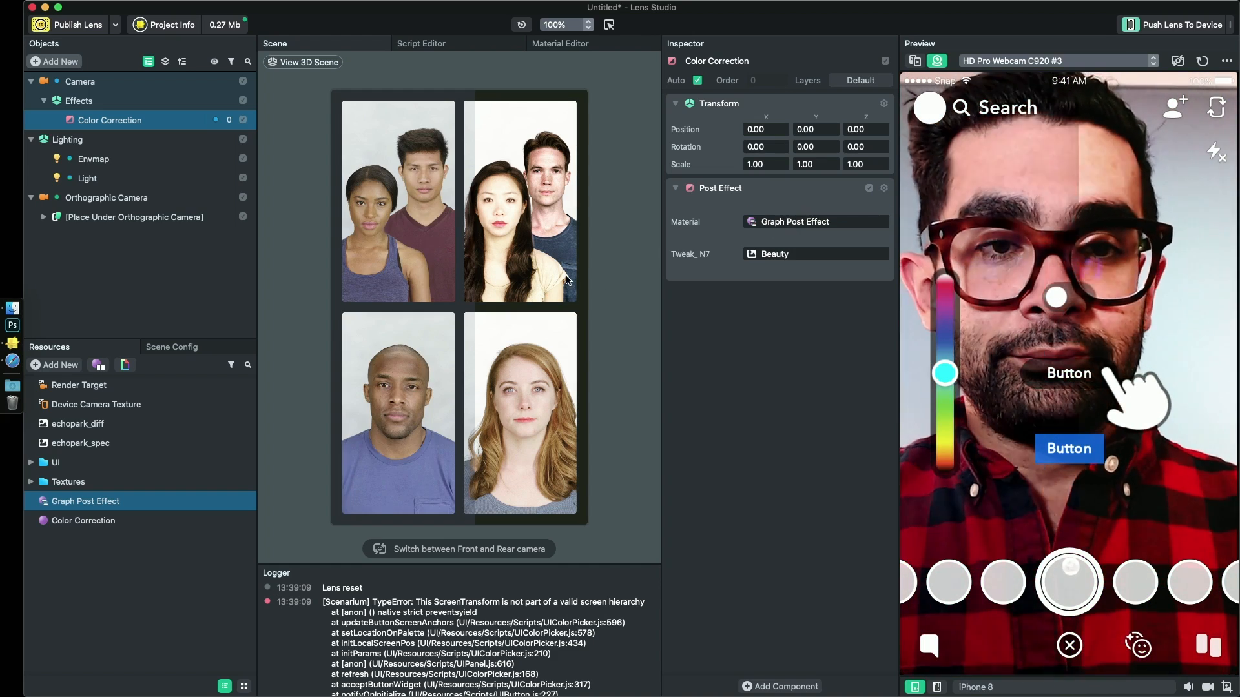
right_click(97, 521)
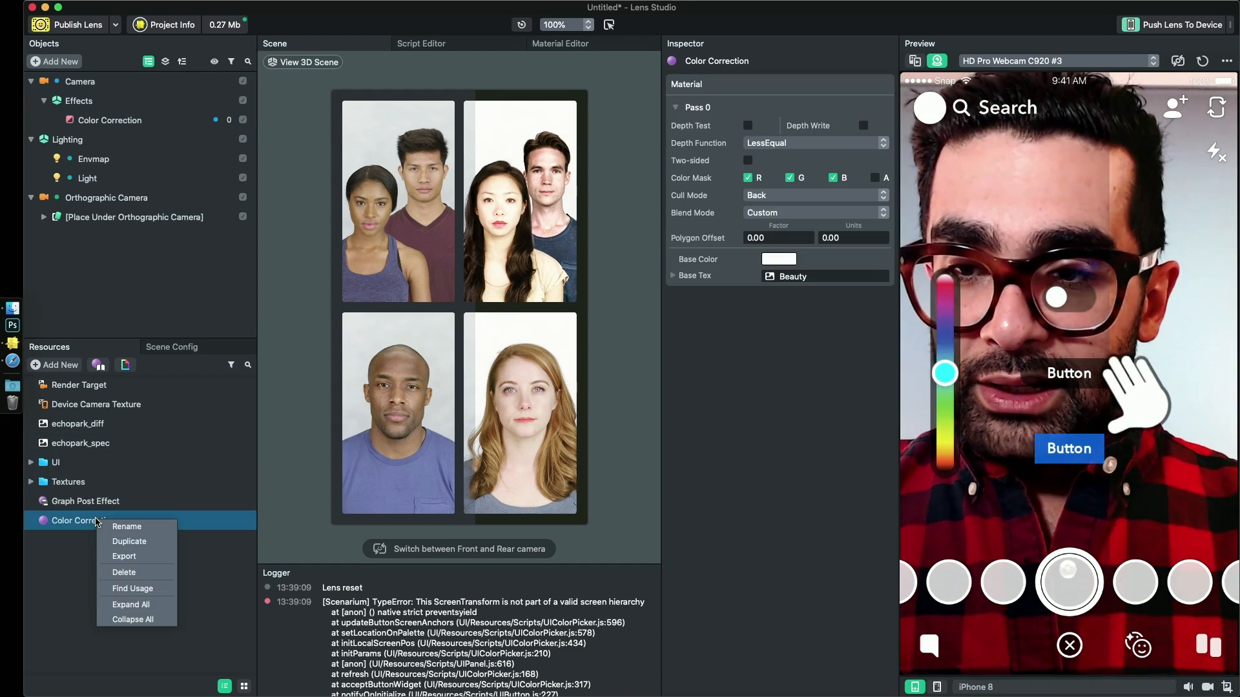
click(129, 572)
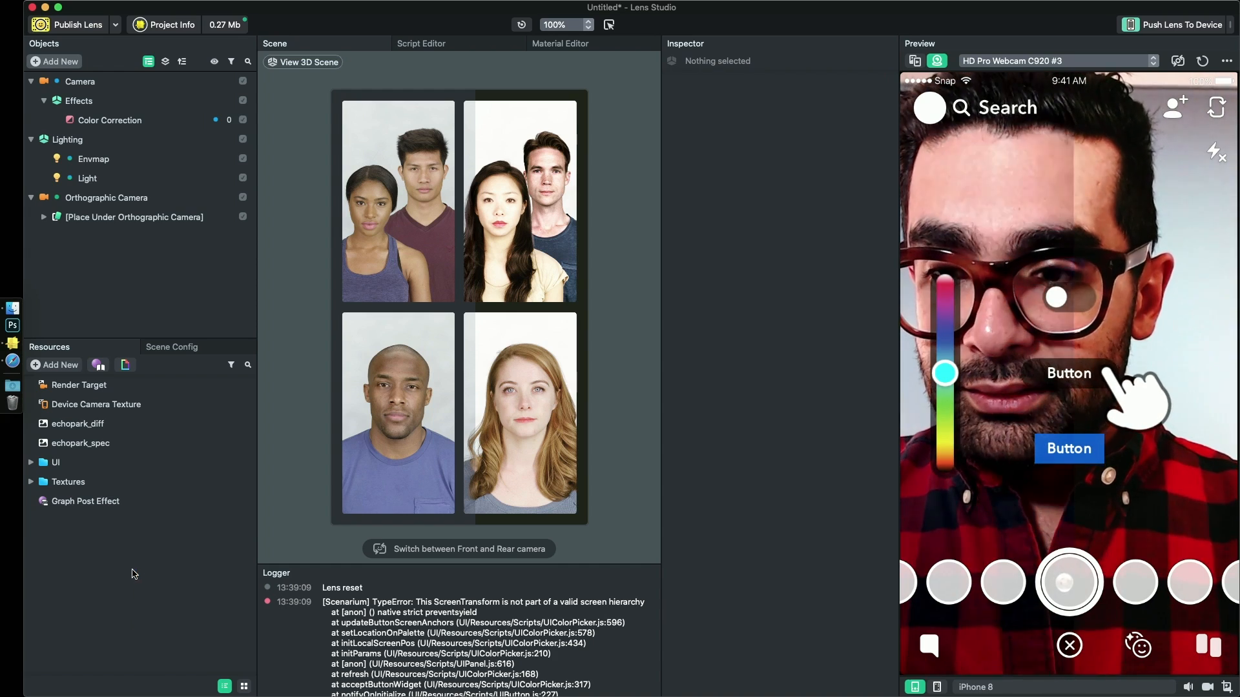
- Rename the Color Correction object as My Full Screen Effect
click(106, 120)
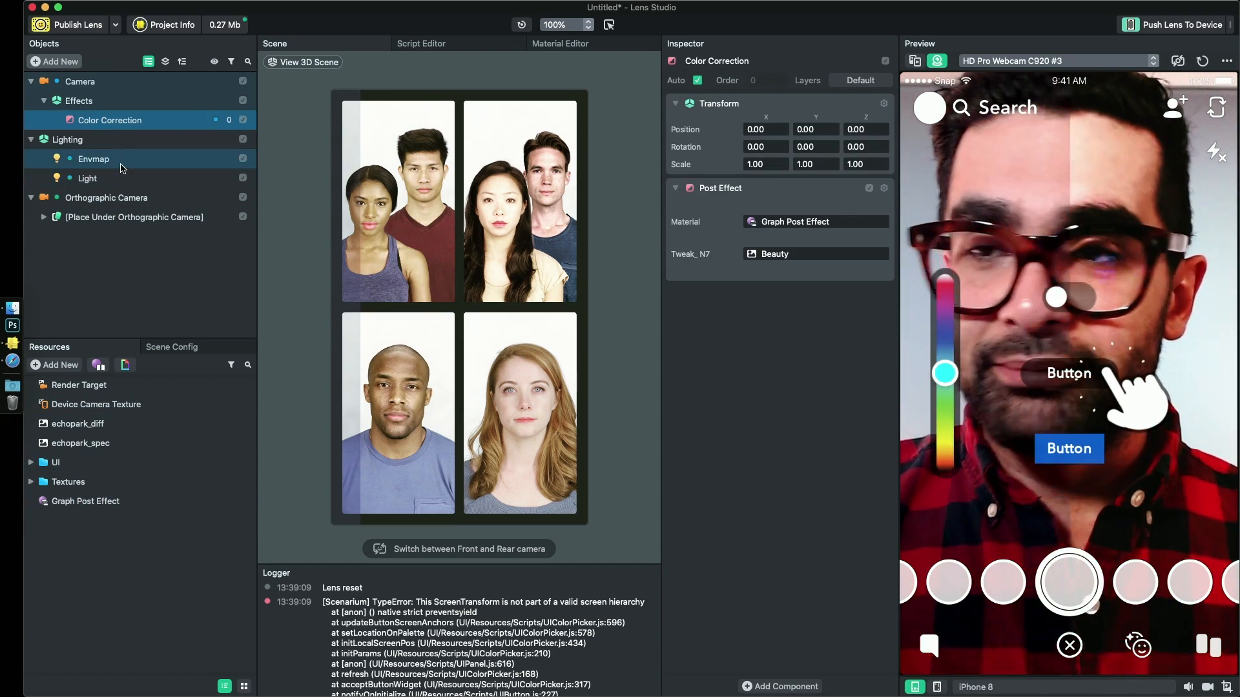
double_click(118, 123)
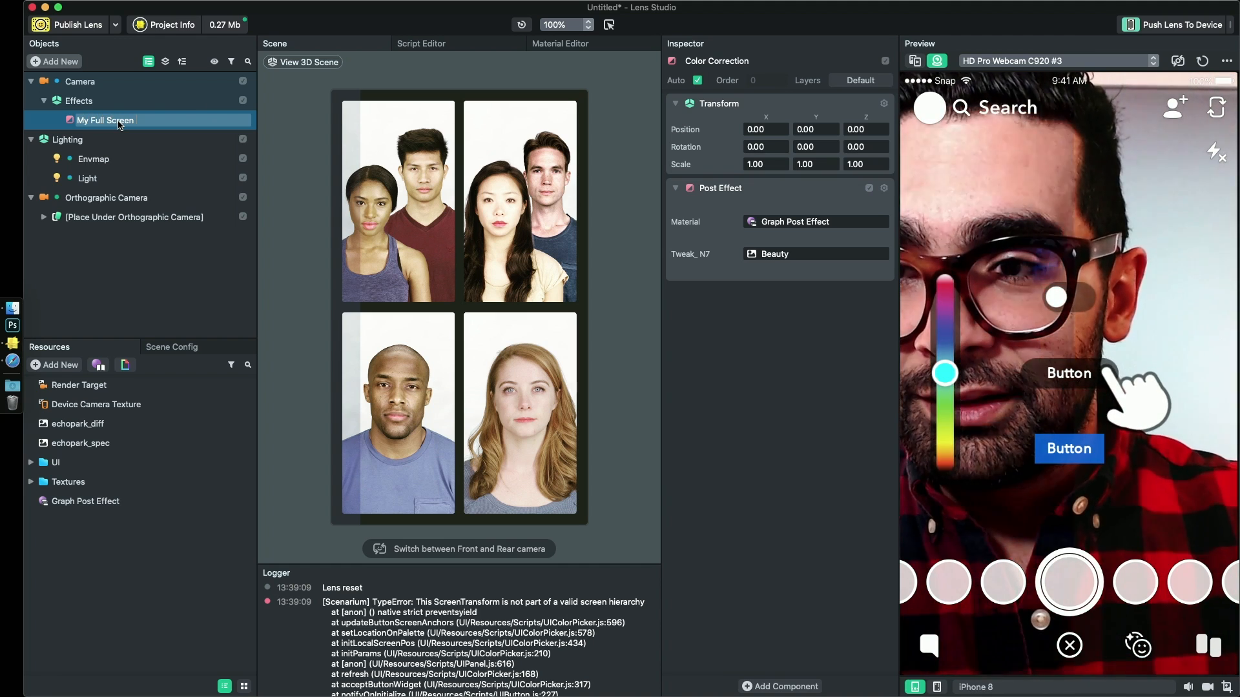
text(ct)
key(Return)
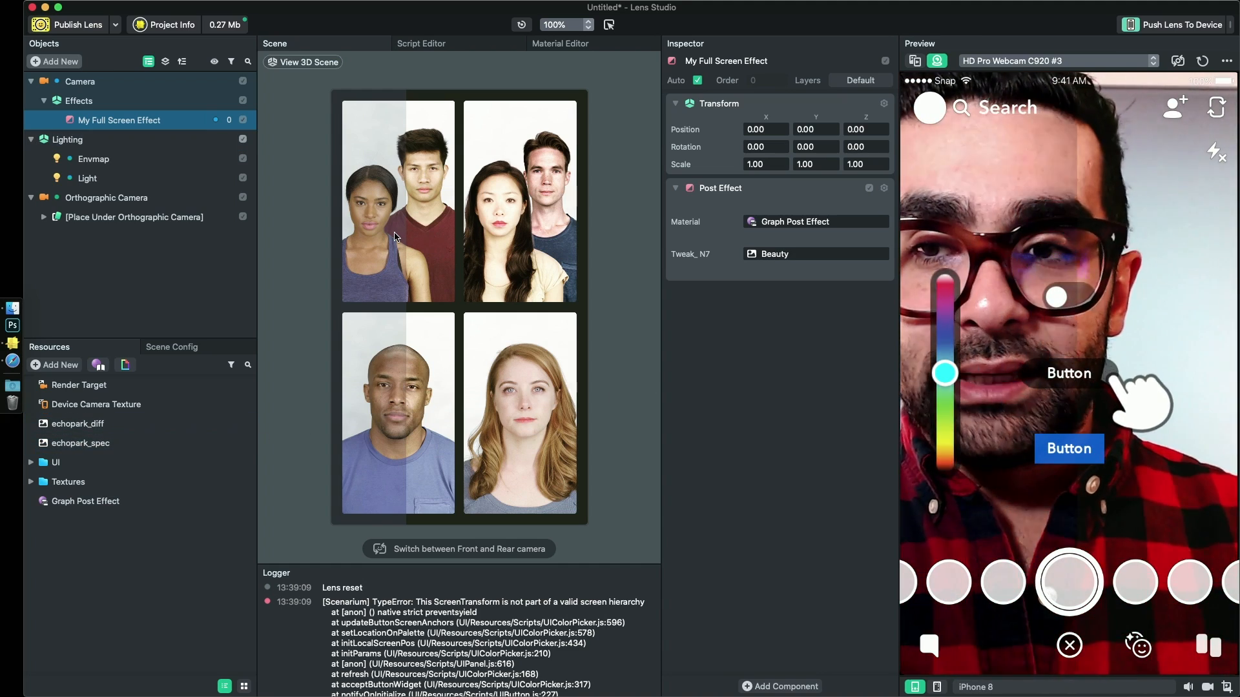
- Disable the [Place Under Orthographic Camera] object and open the Graph Post Effect material's node graph for editing
click(194, 218)
click(243, 217)
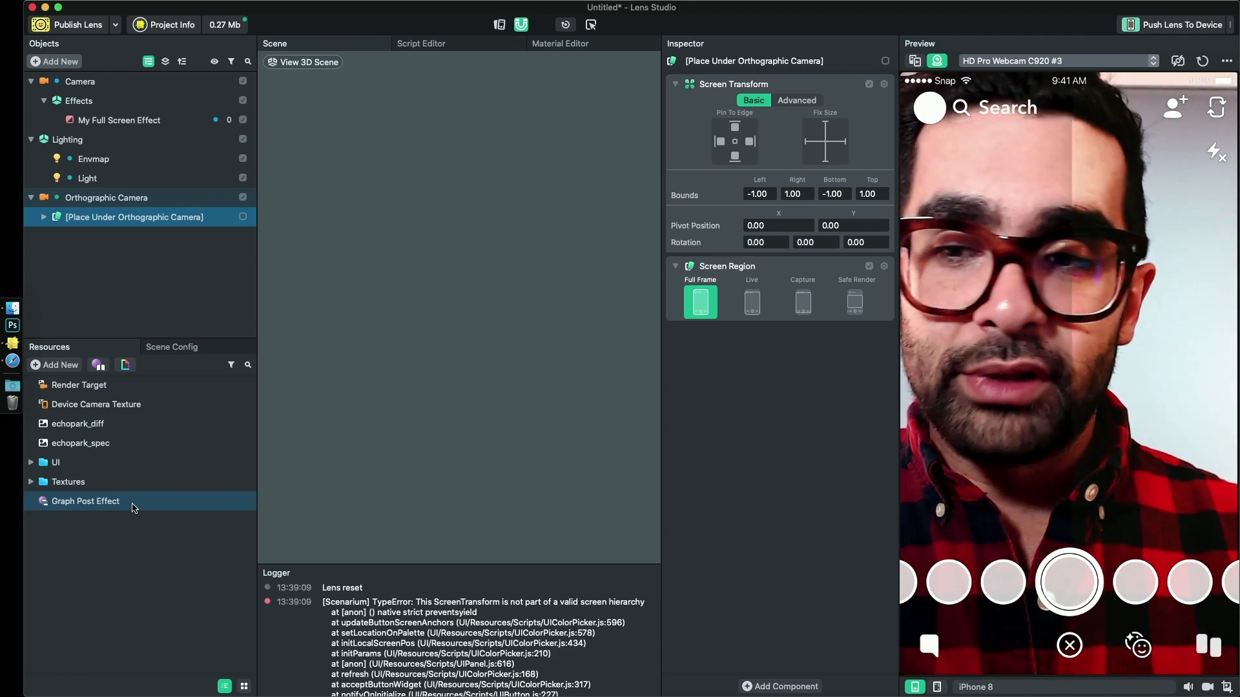
click(104, 504)
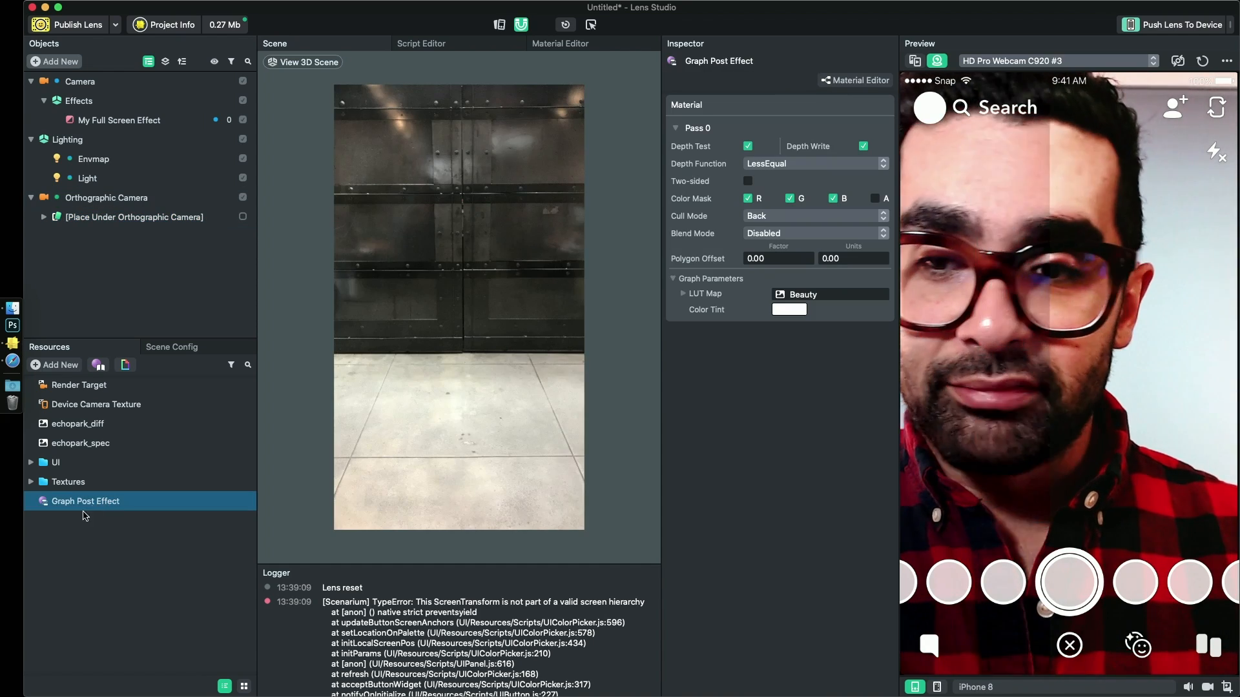
click(76, 547)
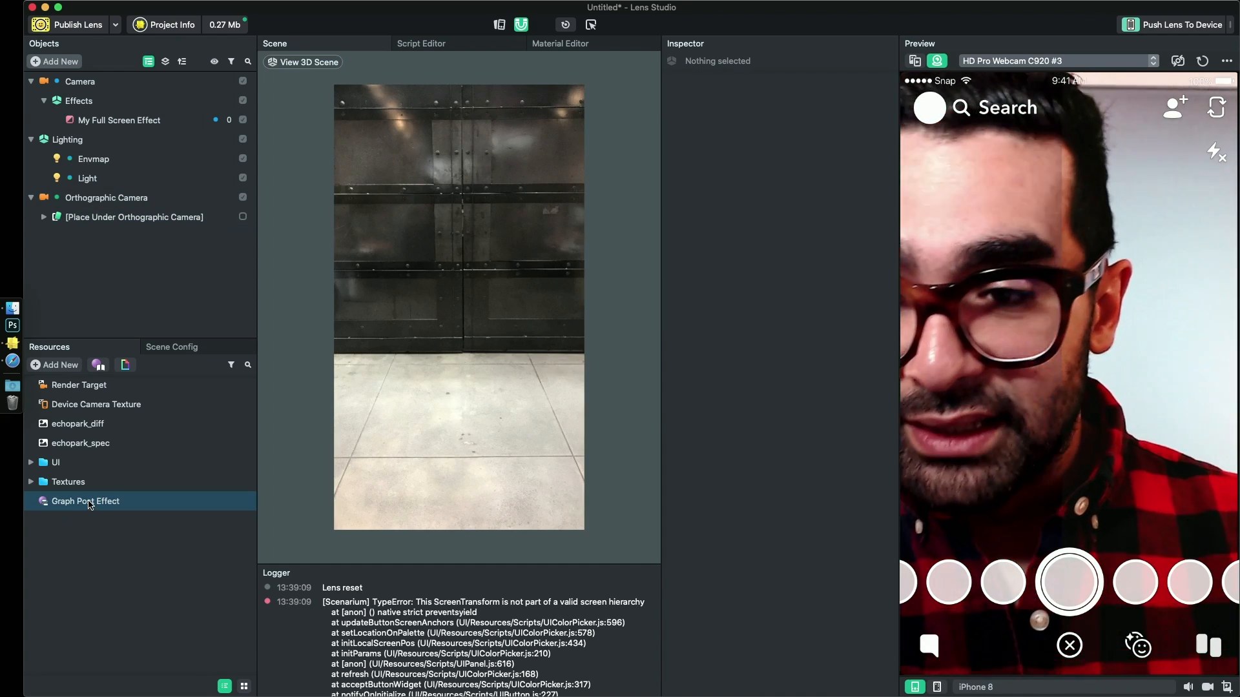
double_click(89, 506)
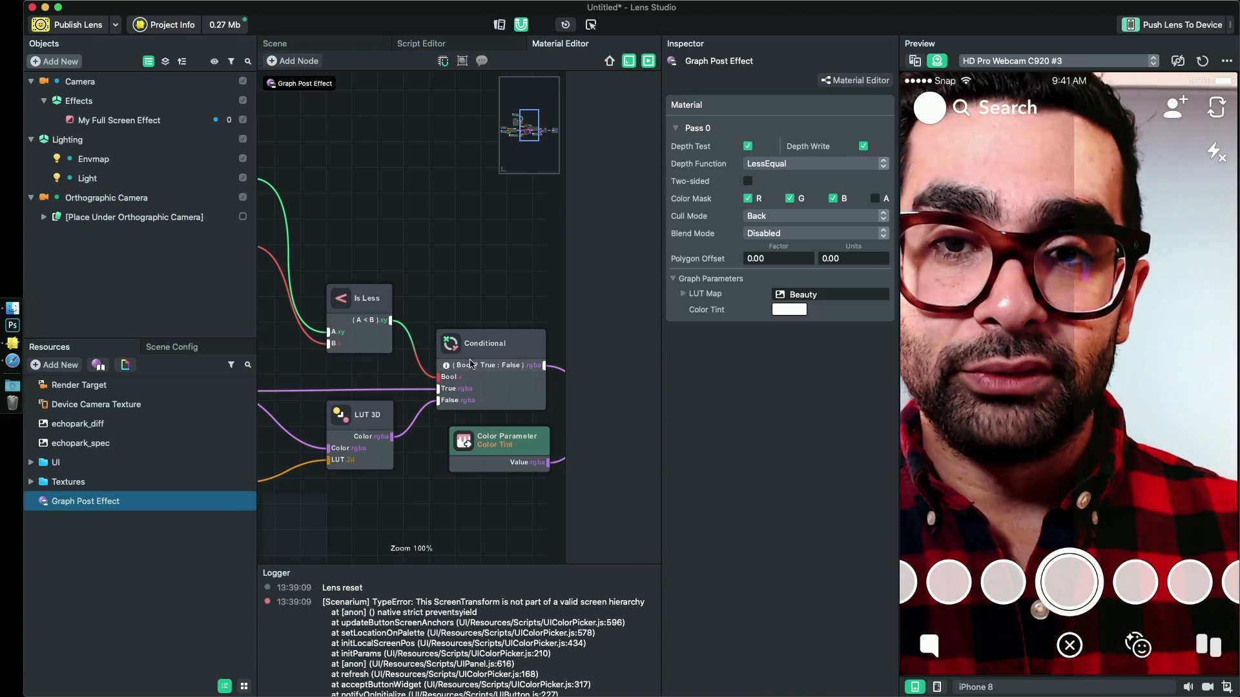
- Close the Logger so the node graph takes up the full height of the Material Editor
scroll(470, 363, down, 2)
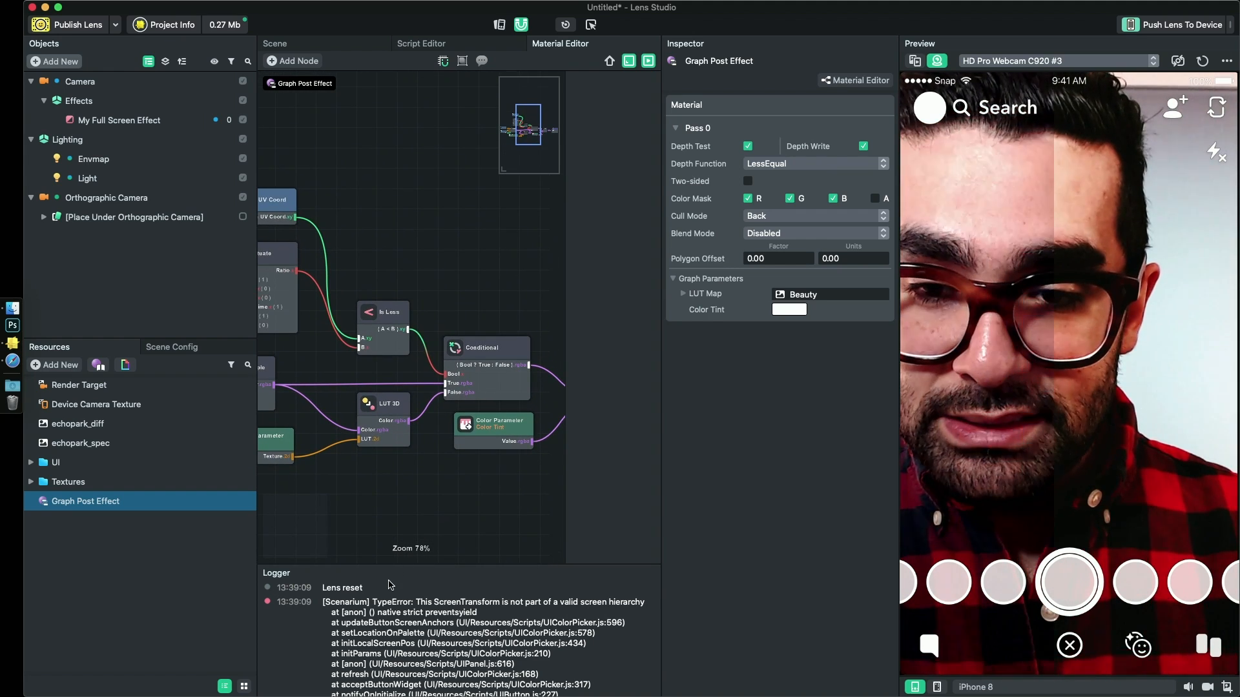
right_click(399, 574)
click(431, 579)
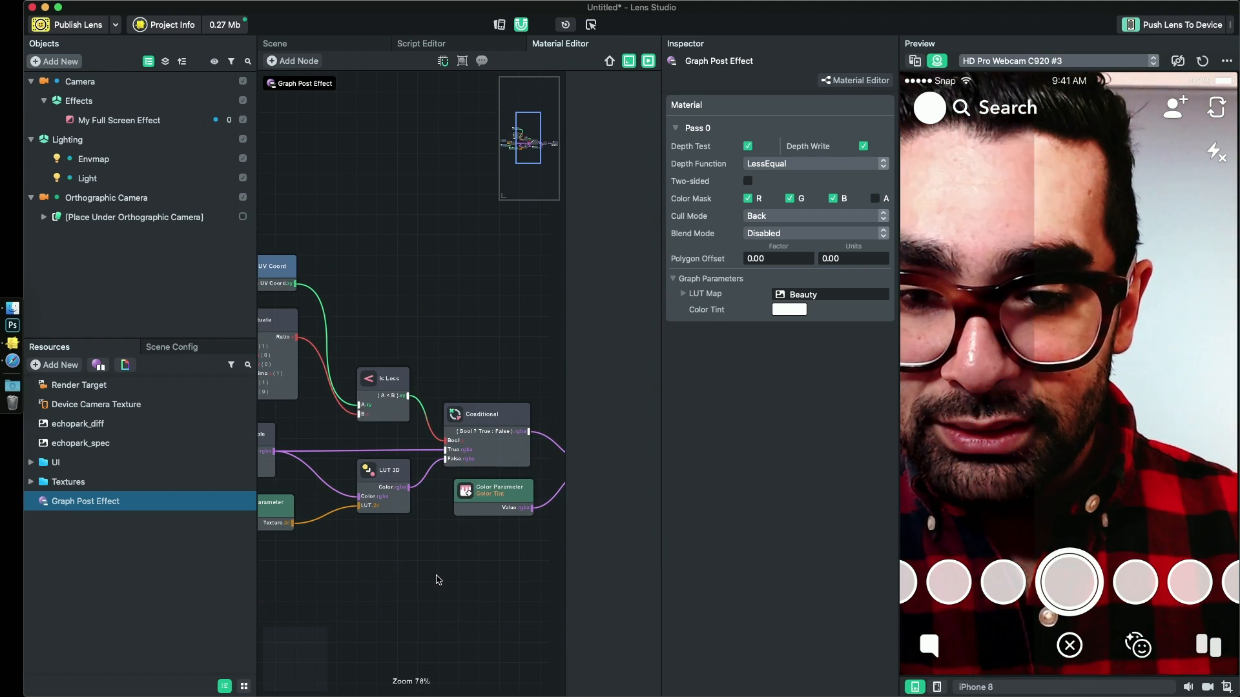
- Delete all nodes between the Screen Texture and Screen UV Coord inputs and the Shader node, including Conditional, LUT 3D and Color Tint
drag(371, 555, 432, 546)
middle_drag(442, 542, 420, 476)
scroll(551, 527, down, 3)
scroll(551, 526, down, 1)
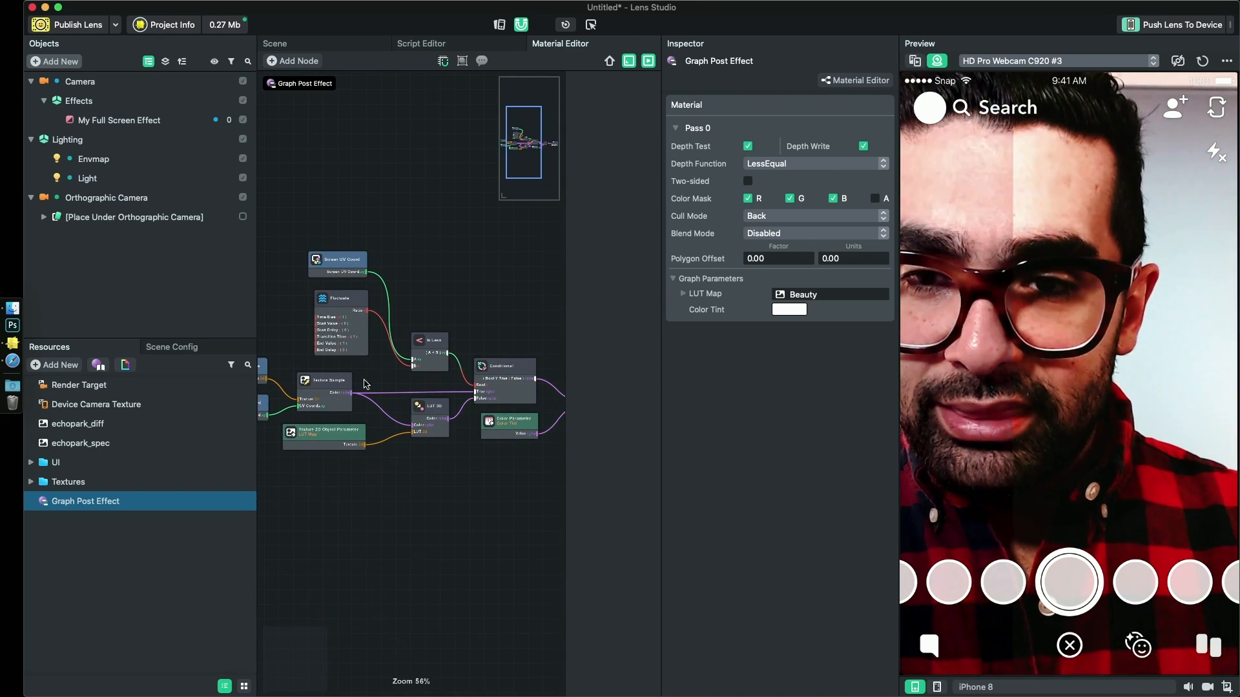
drag(313, 240, 509, 501)
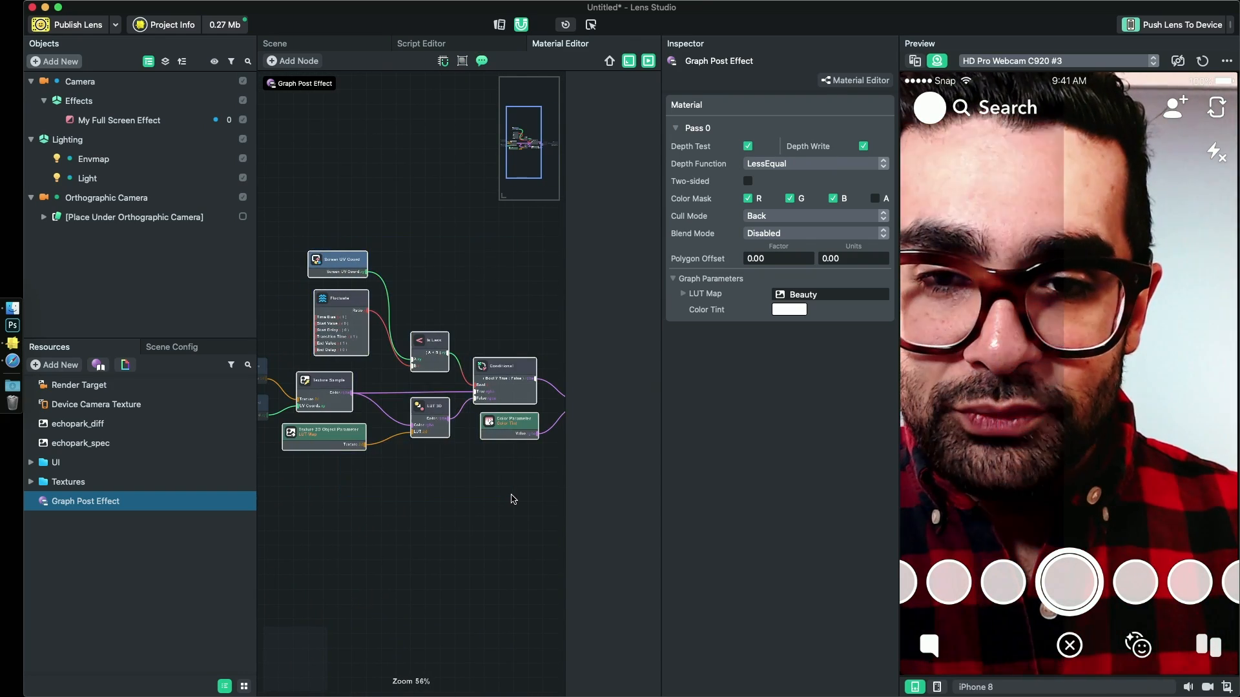
middle_drag(509, 501, 443, 494)
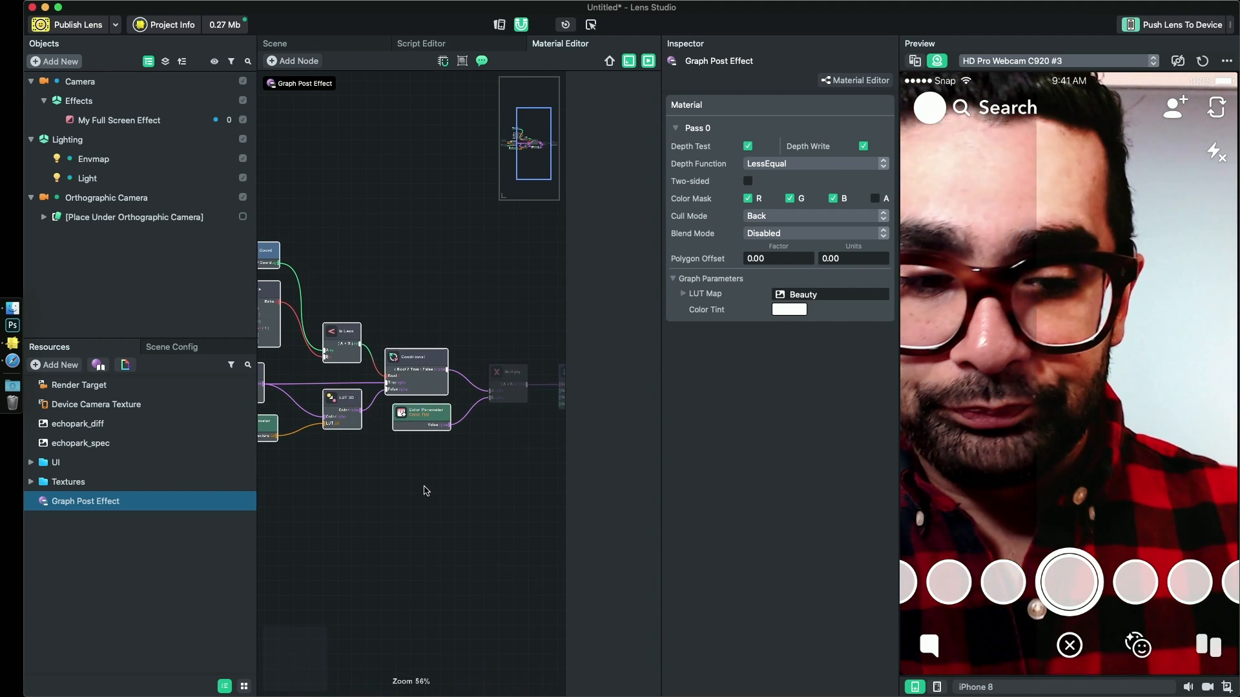
key(Delete)
click(505, 368)
key(Delete)
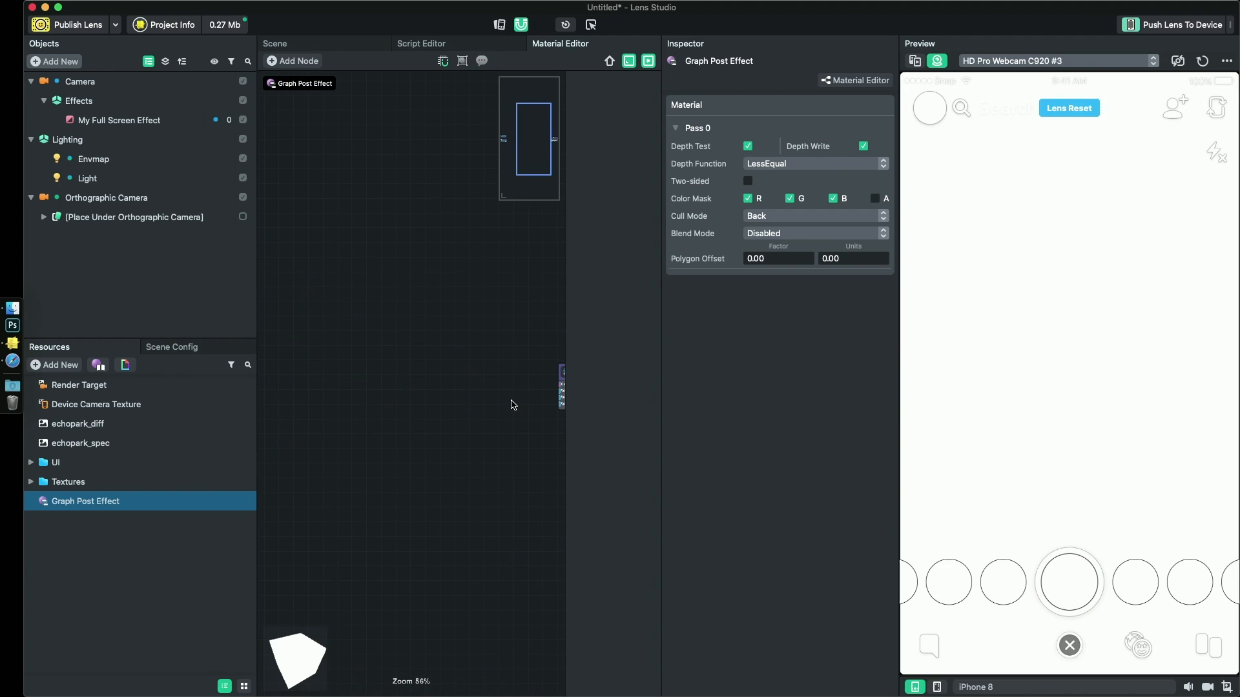
- Bring the Screen Texture and Screen UV Coord nodes close to the Shader node so all three fit in one view
middle_drag(425, 405, 528, 406)
drag(309, 349, 429, 393)
click(430, 454)
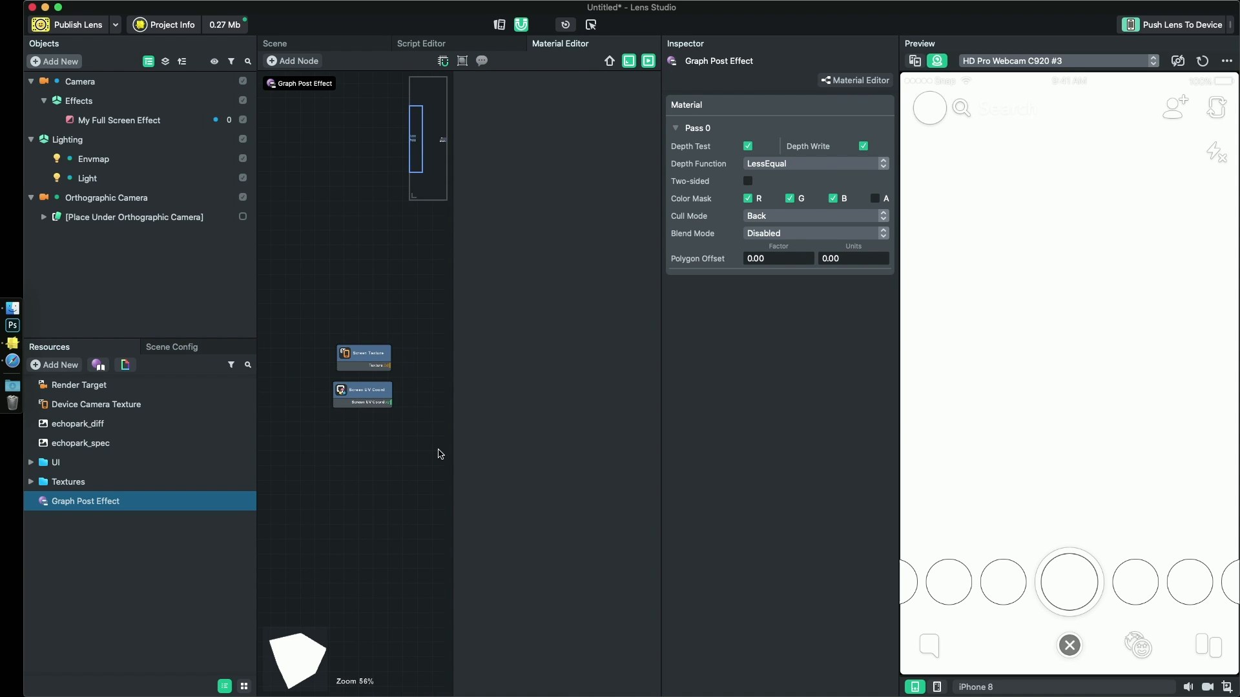
drag(455, 452, 577, 450)
middle_drag(466, 450, 310, 450)
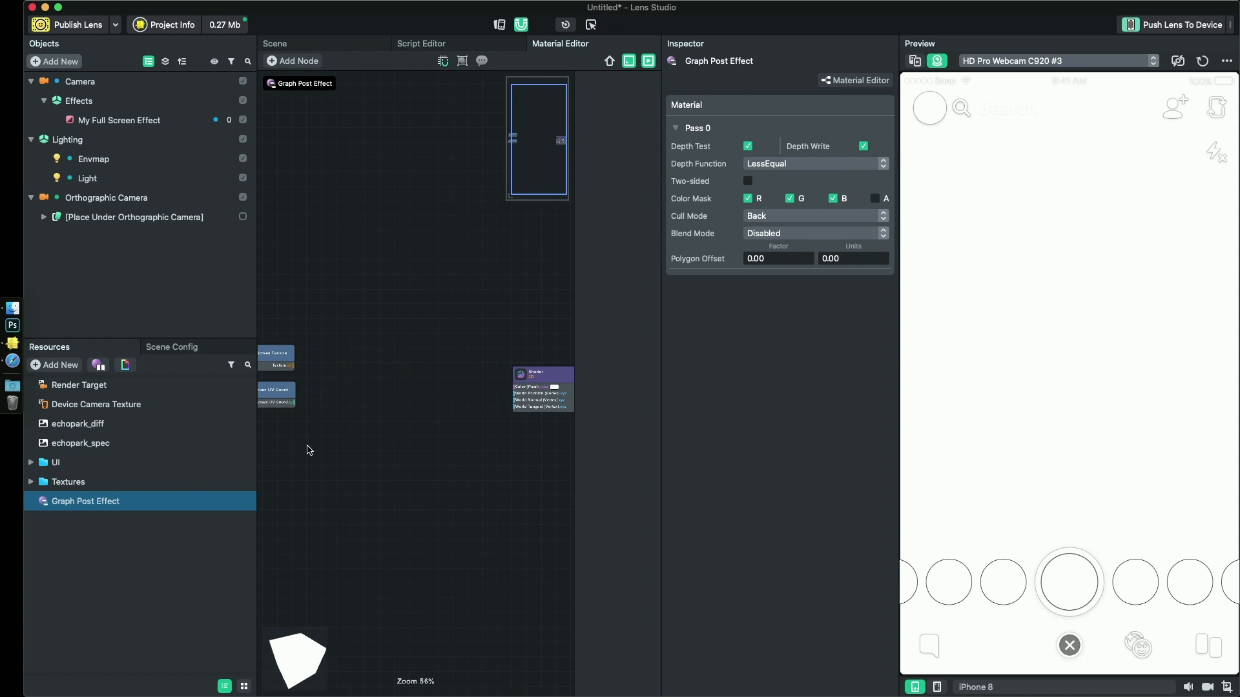
drag(296, 341, 451, 412)
middle_drag(435, 437, 368, 433)
scroll(370, 437, up, 3)
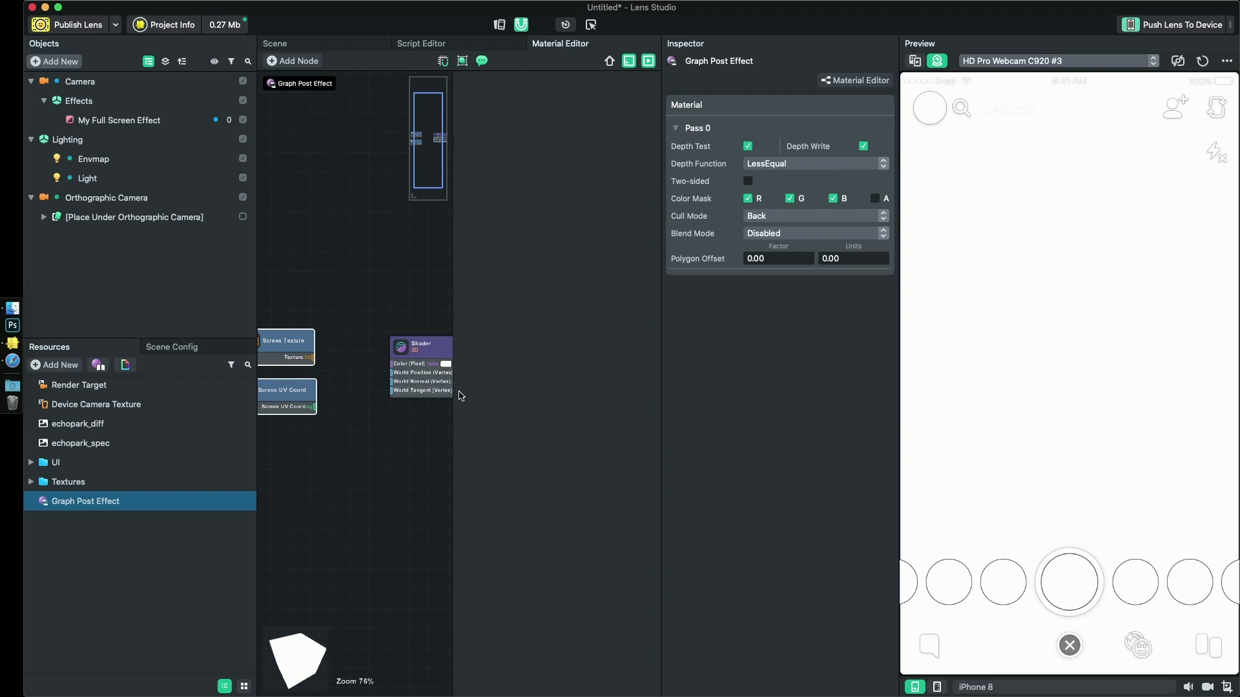
drag(454, 424, 553, 421)
click(388, 475)
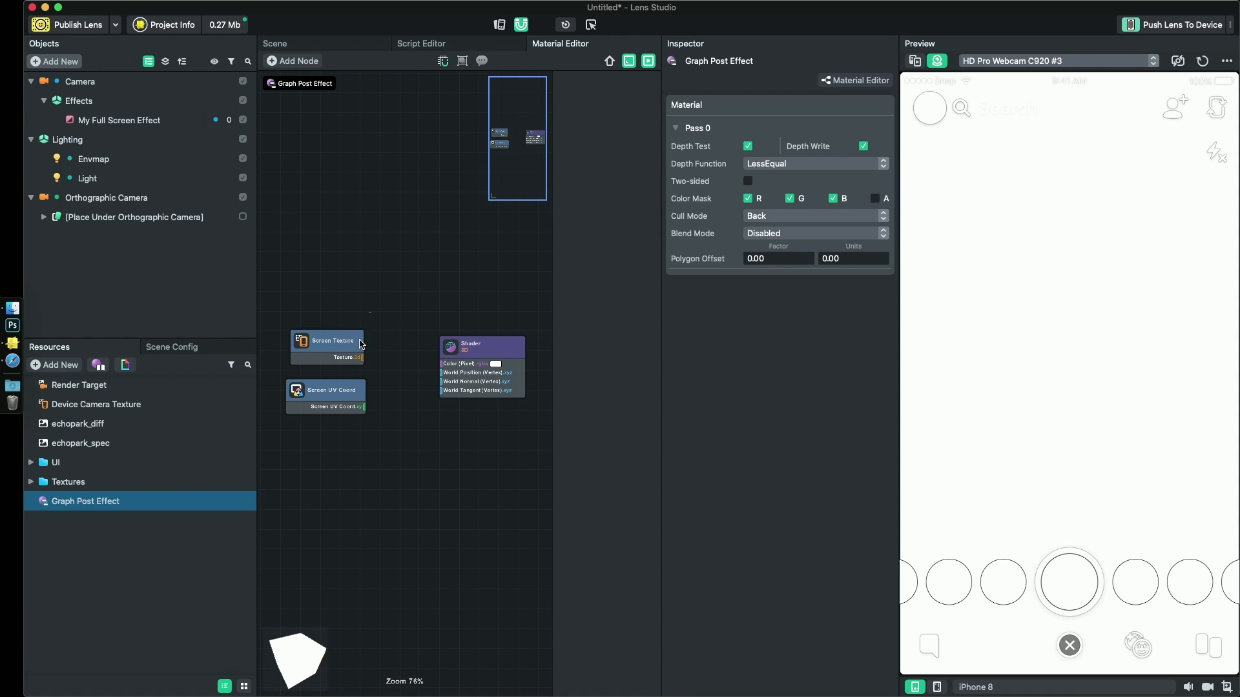
- Narrow the Objects and Inspector areas to give the Material Editor more room around the Screen Texture and Screen UV Coord nodes
drag(360, 339, 313, 389)
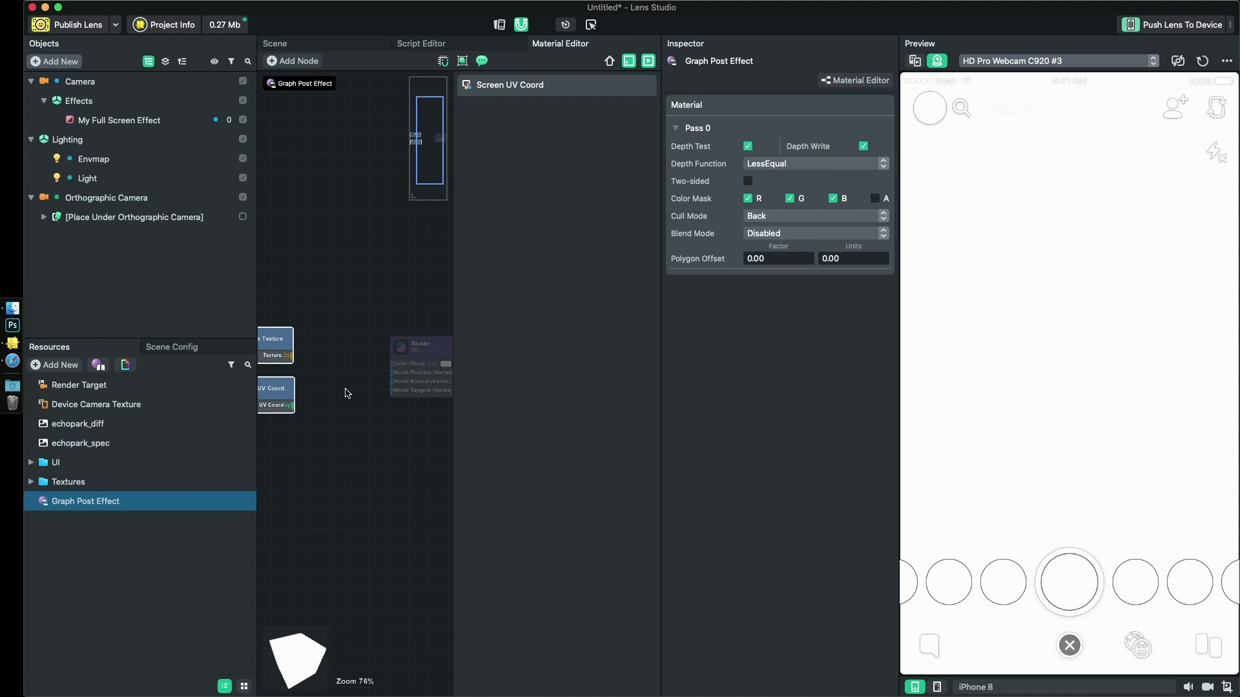
middle_drag(351, 401, 403, 394)
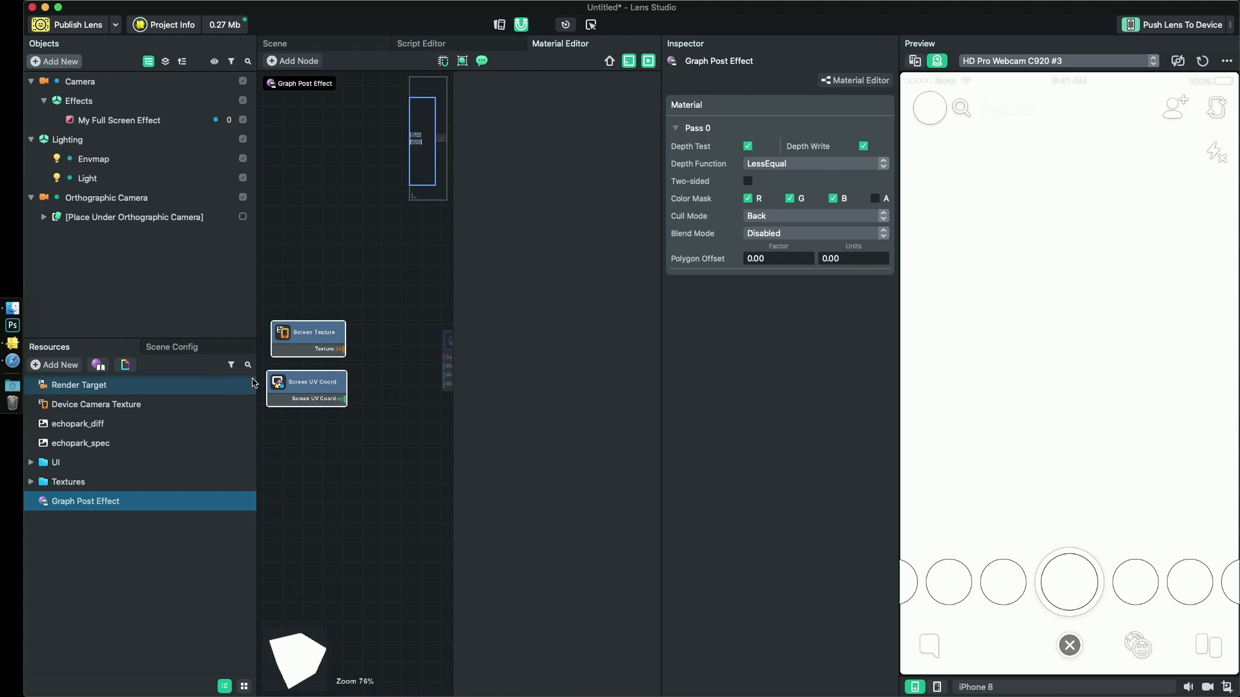
drag(258, 337, 180, 334)
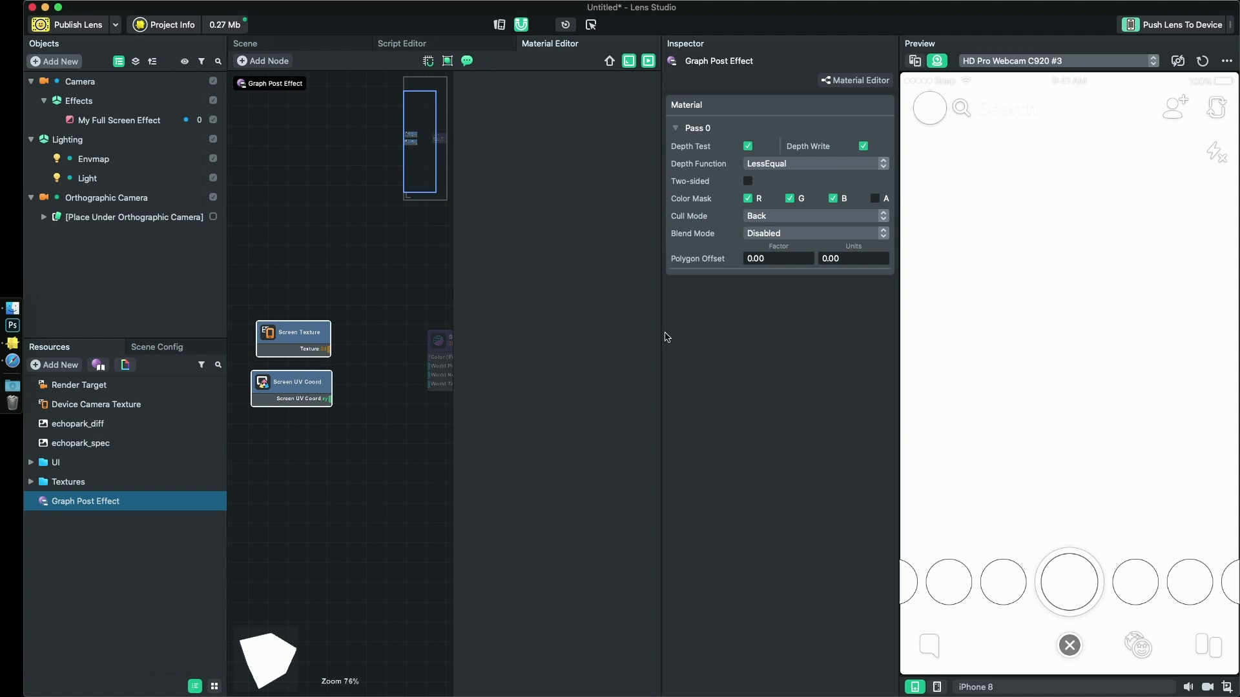
drag(662, 336, 745, 343)
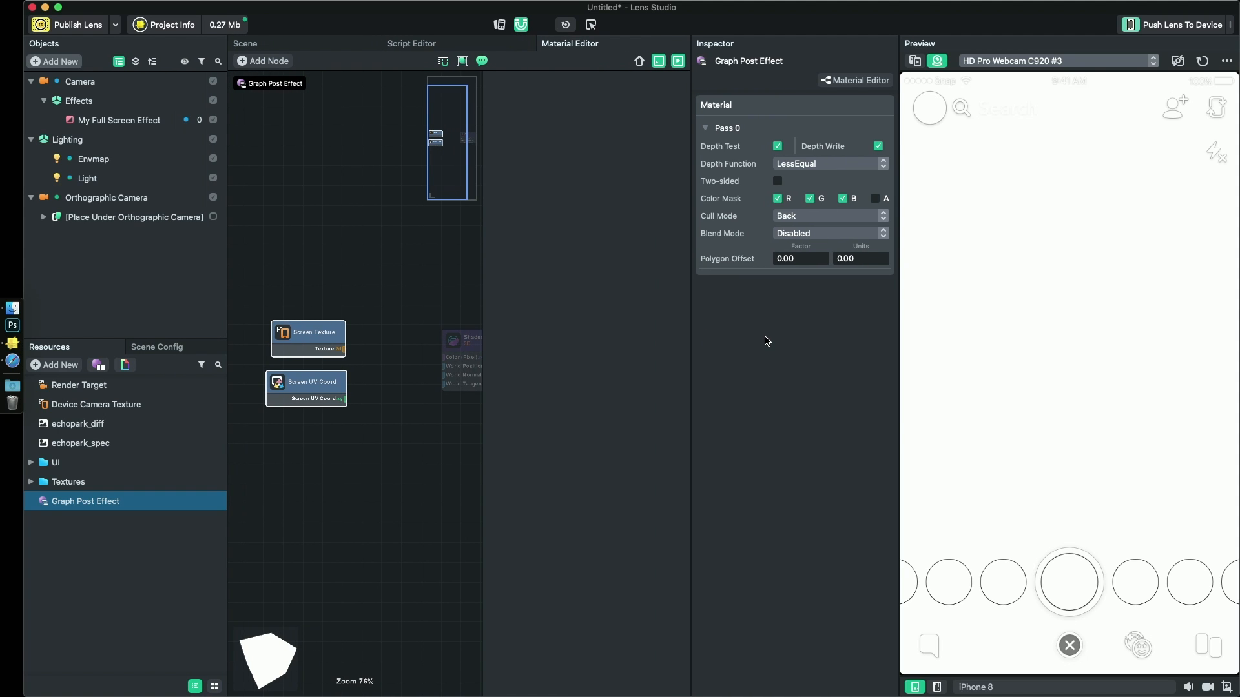
click(381, 430)
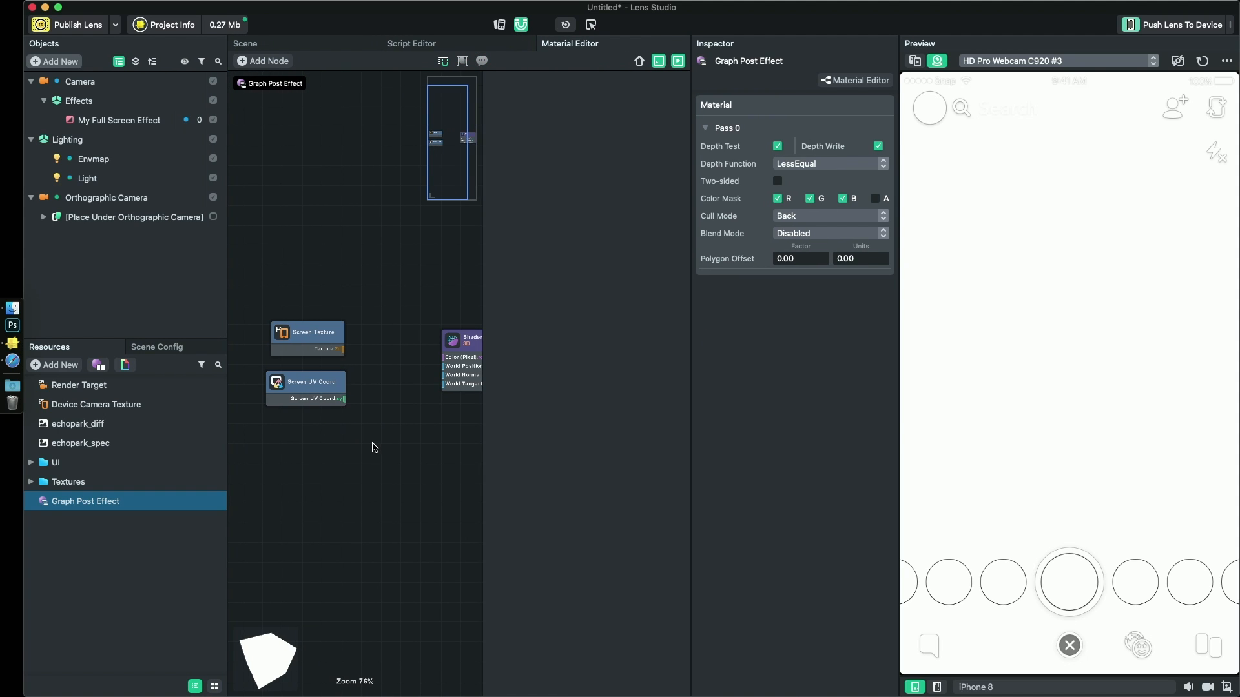
middle_drag(374, 446, 376, 413)
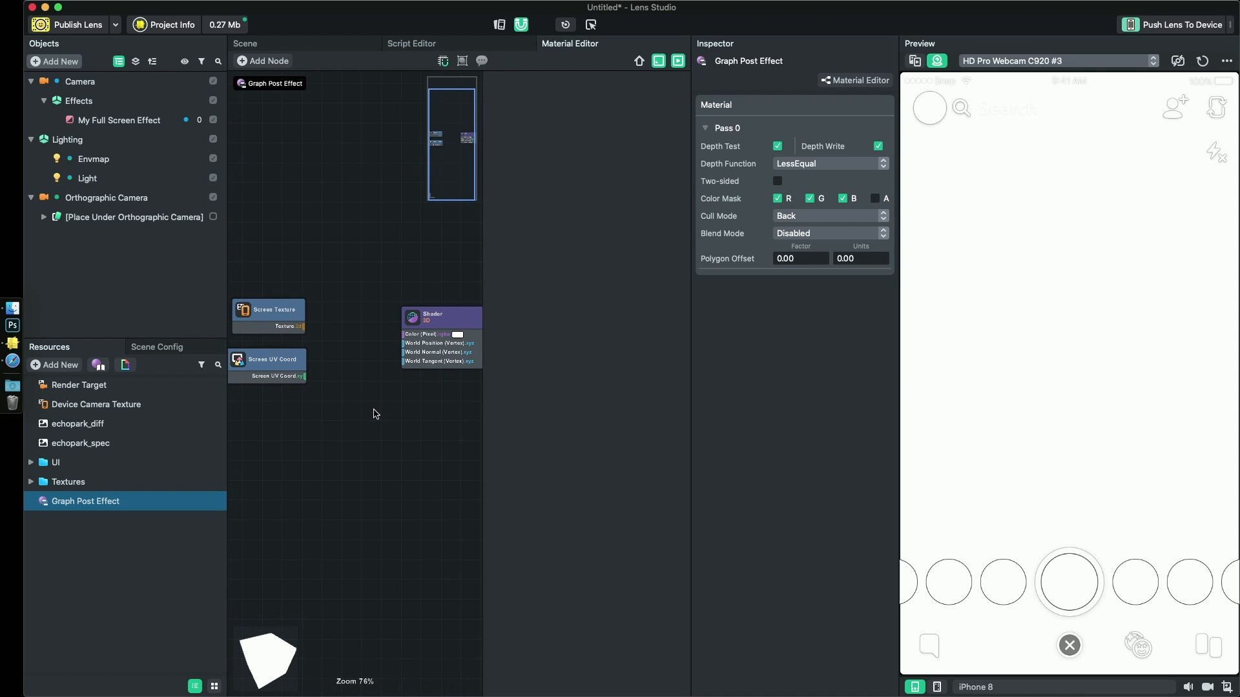
- Read the built-in description of the Screen Texture node
click(281, 315)
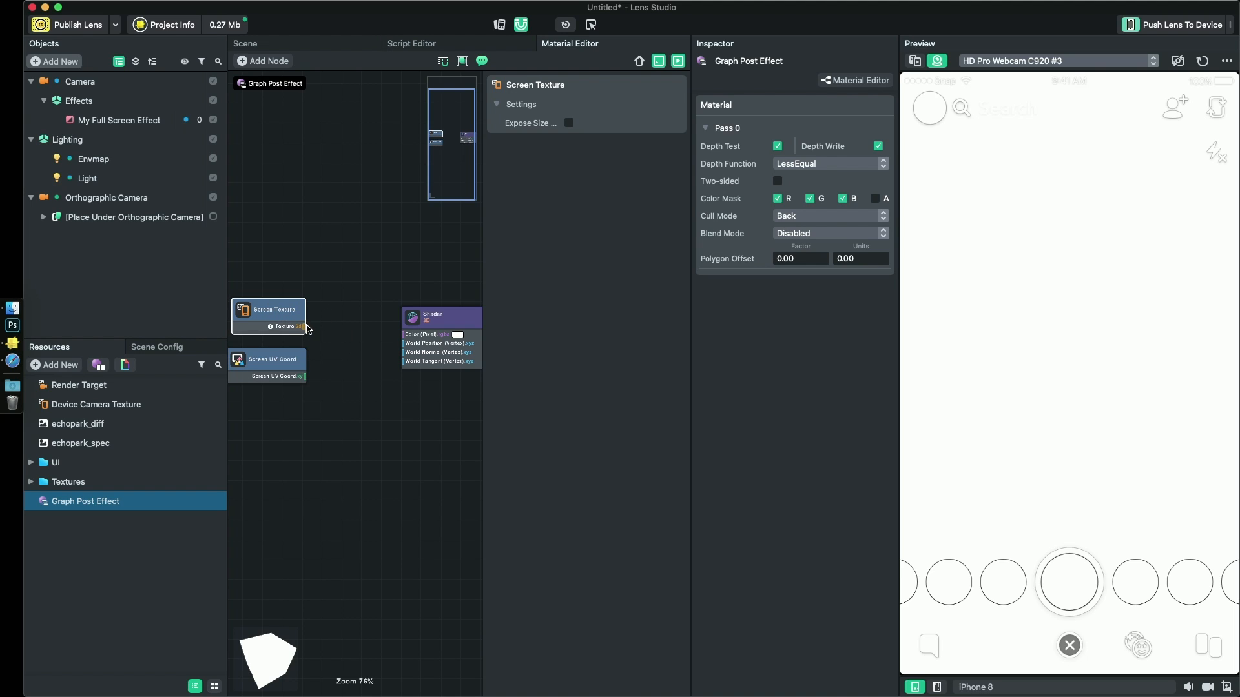
drag(308, 329, 298, 331)
mouse_move(301, 306)
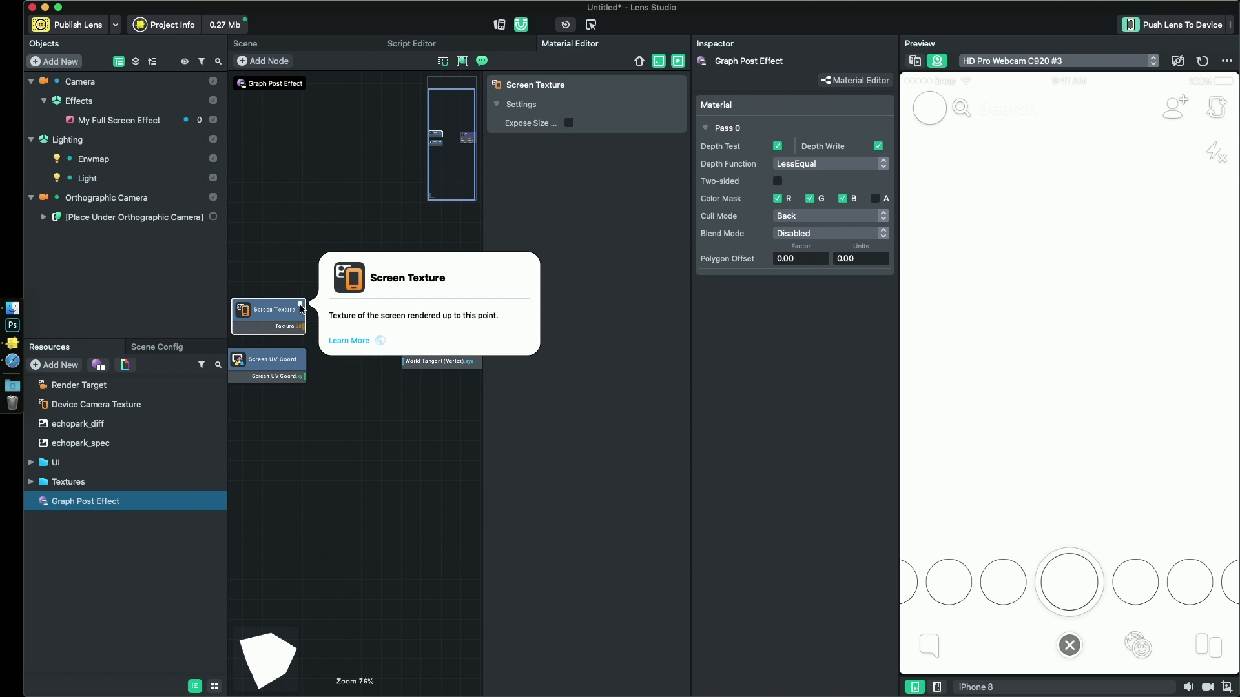
click(318, 377)
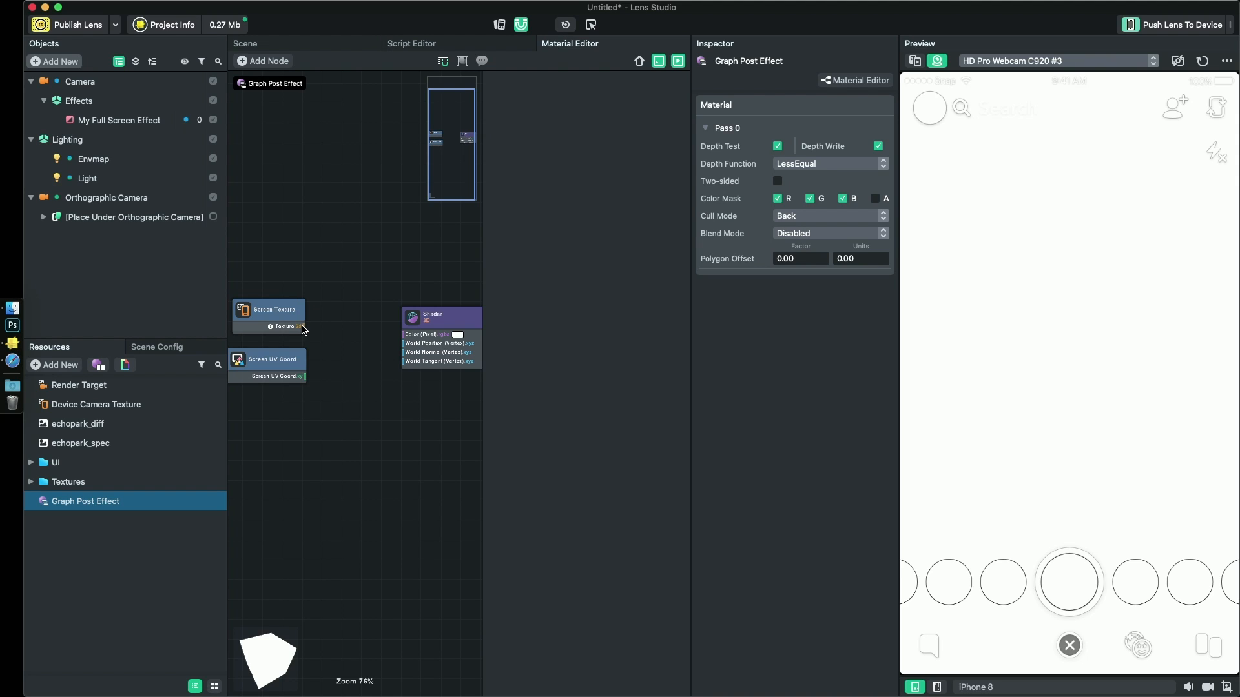
- Add a Texture Sample node fed by the Screen Texture output and connect its Color output to the Shader's Color (Pixel) input
drag(305, 330, 347, 343)
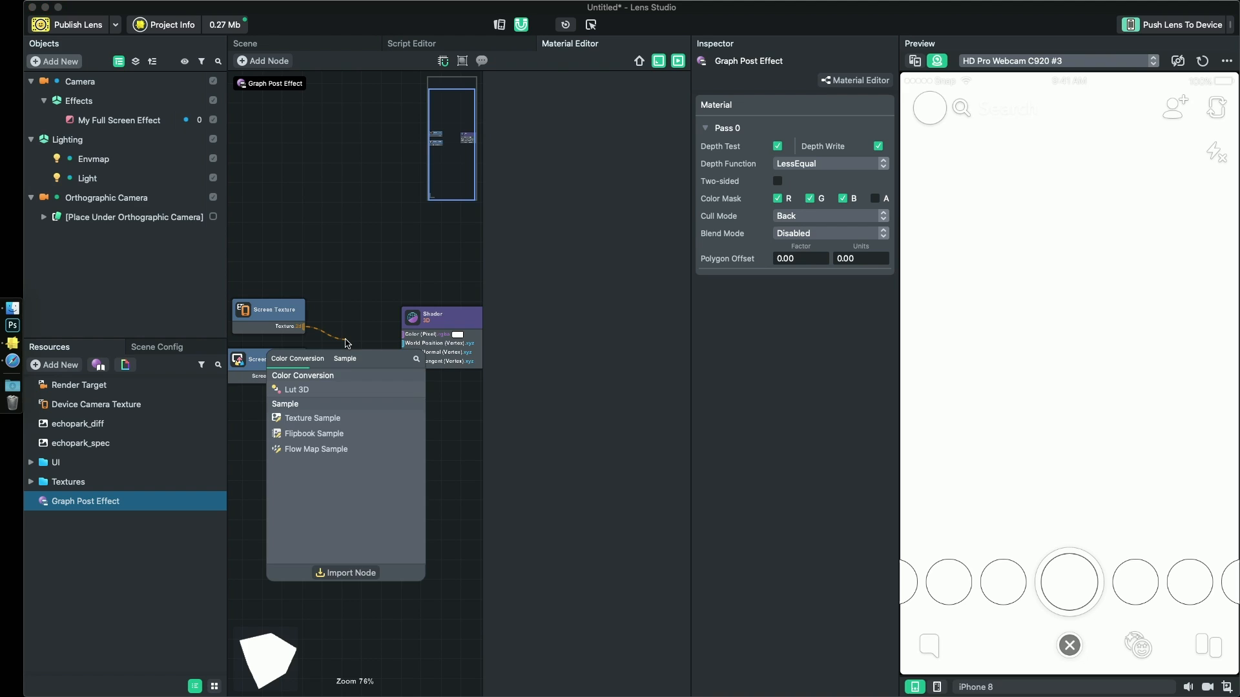
click(315, 419)
drag(389, 313, 368, 311)
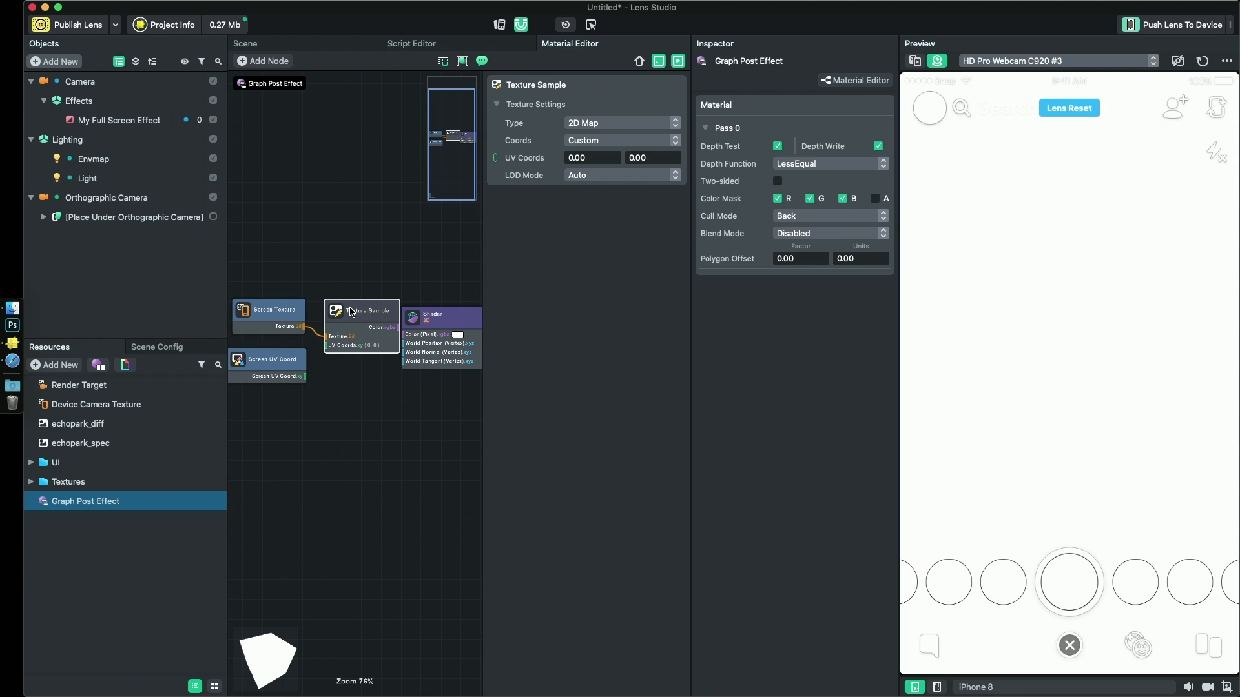
click(282, 314)
drag(282, 315, 249, 313)
mouse_move(373, 303)
mouse_down()
mouse_move(334, 297)
mouse_move(412, 335)
mouse_move(357, 311)
mouse_up()
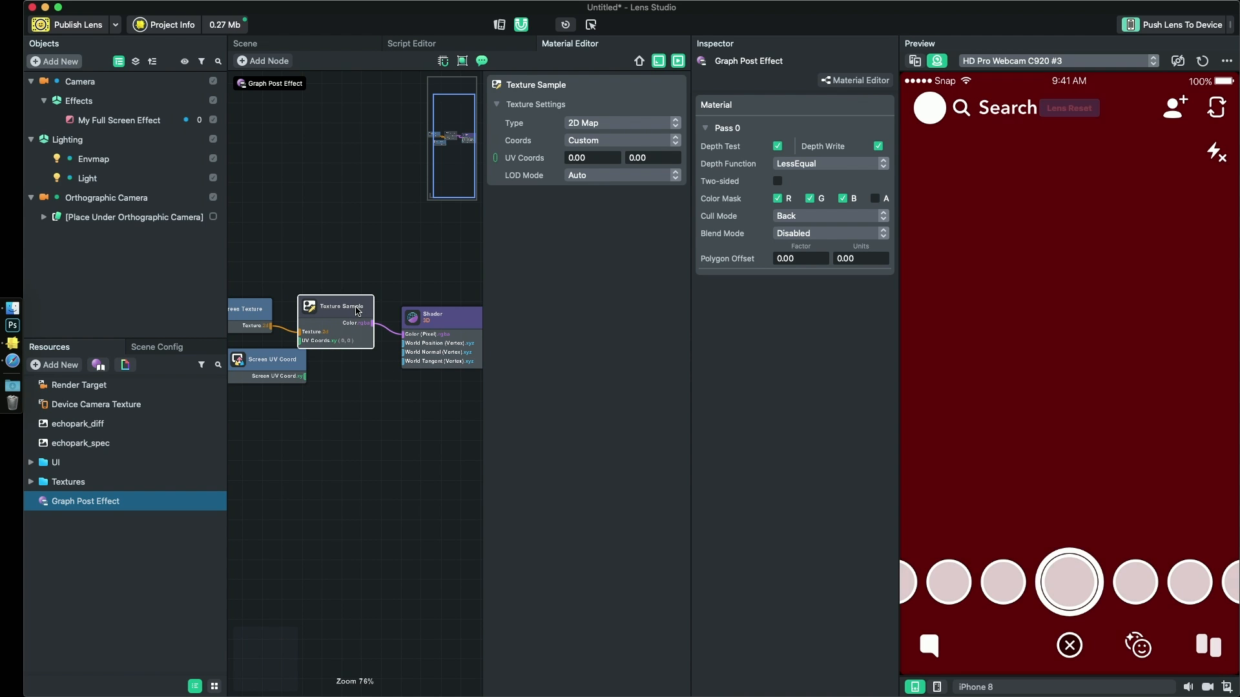
- Connect Screen UV Coord to the Texture Sample's UV Coords input and arrange the sampling nodes neatly before the Shader node
scroll(303, 373, down, 3)
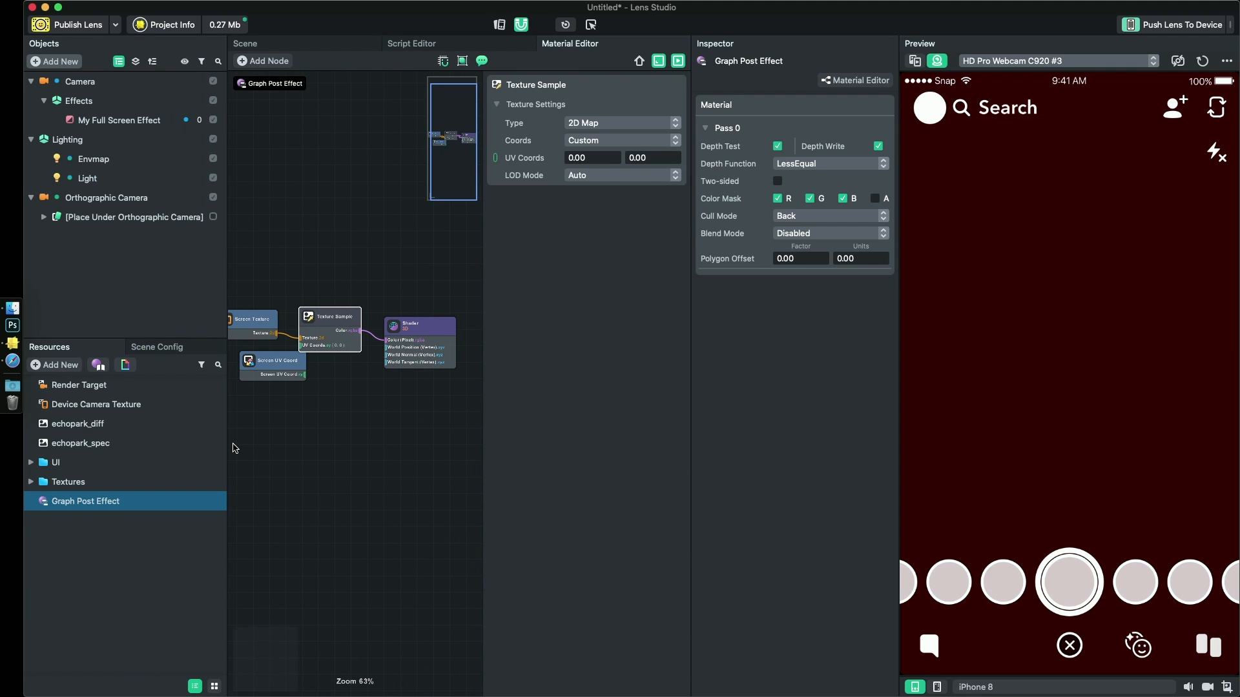
scroll(233, 444, up, 1)
middle_drag(300, 431, 353, 416)
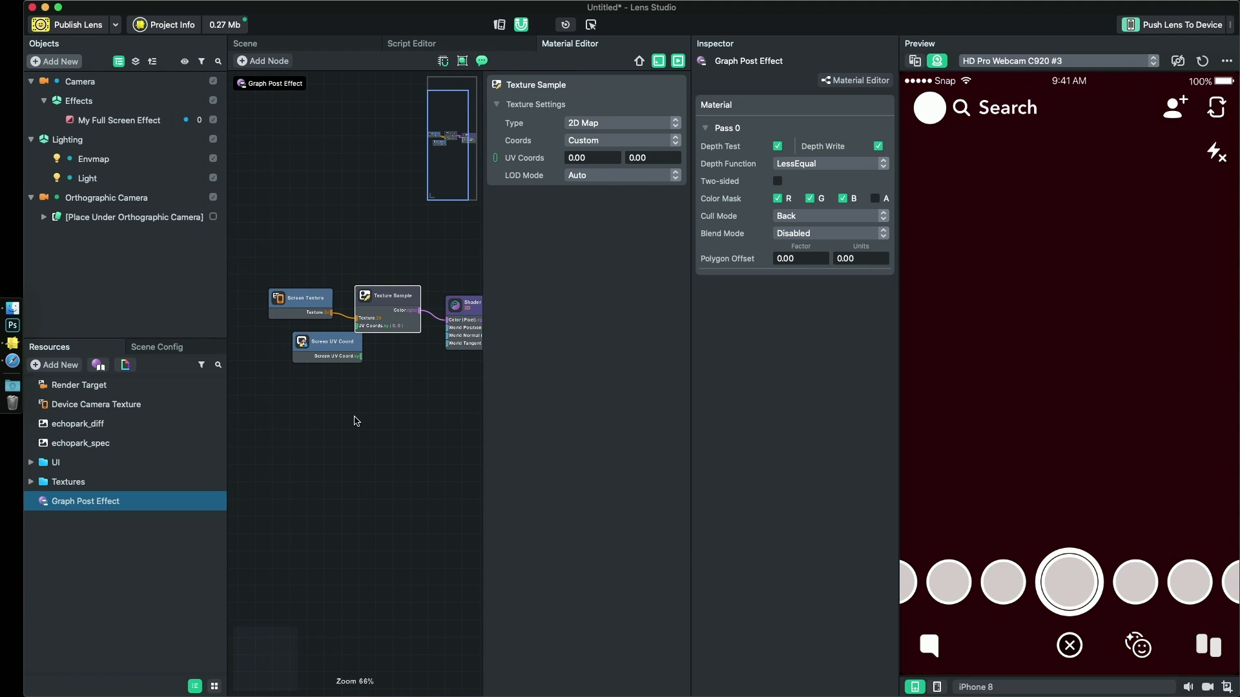
click(384, 304)
drag(382, 257, 294, 302)
drag(370, 297, 341, 277)
drag(331, 343, 328, 306)
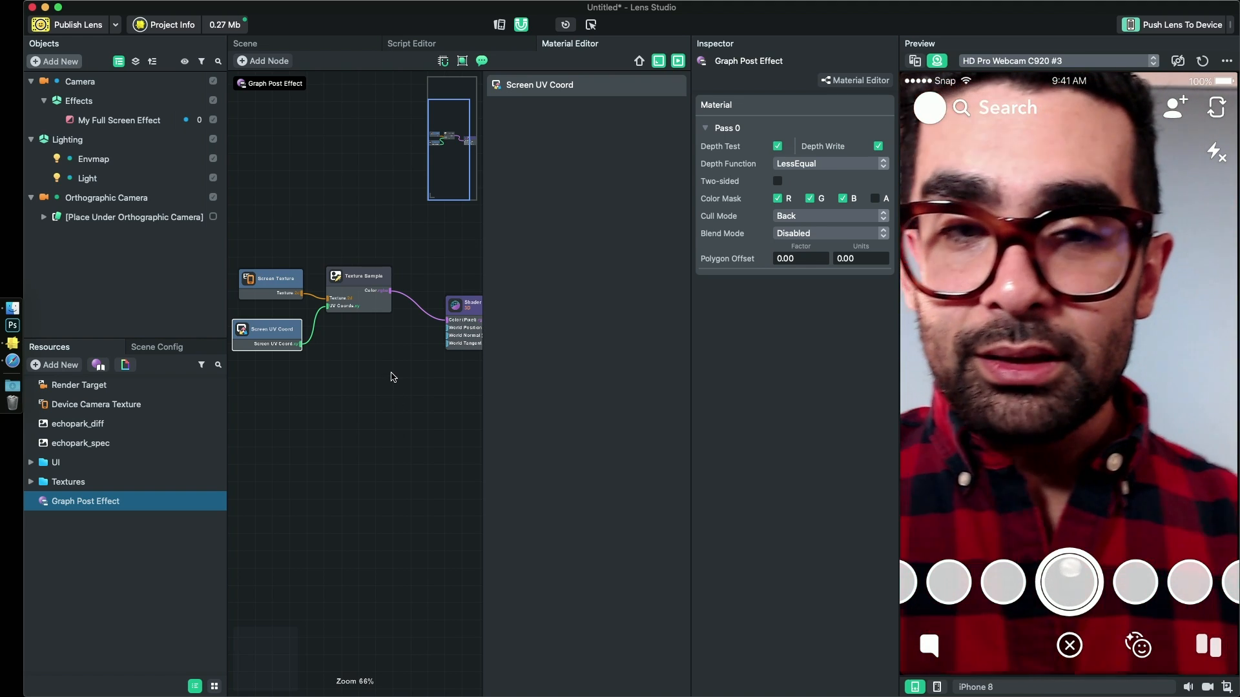
scroll(390, 377, down, 1)
drag(383, 407, 288, 324)
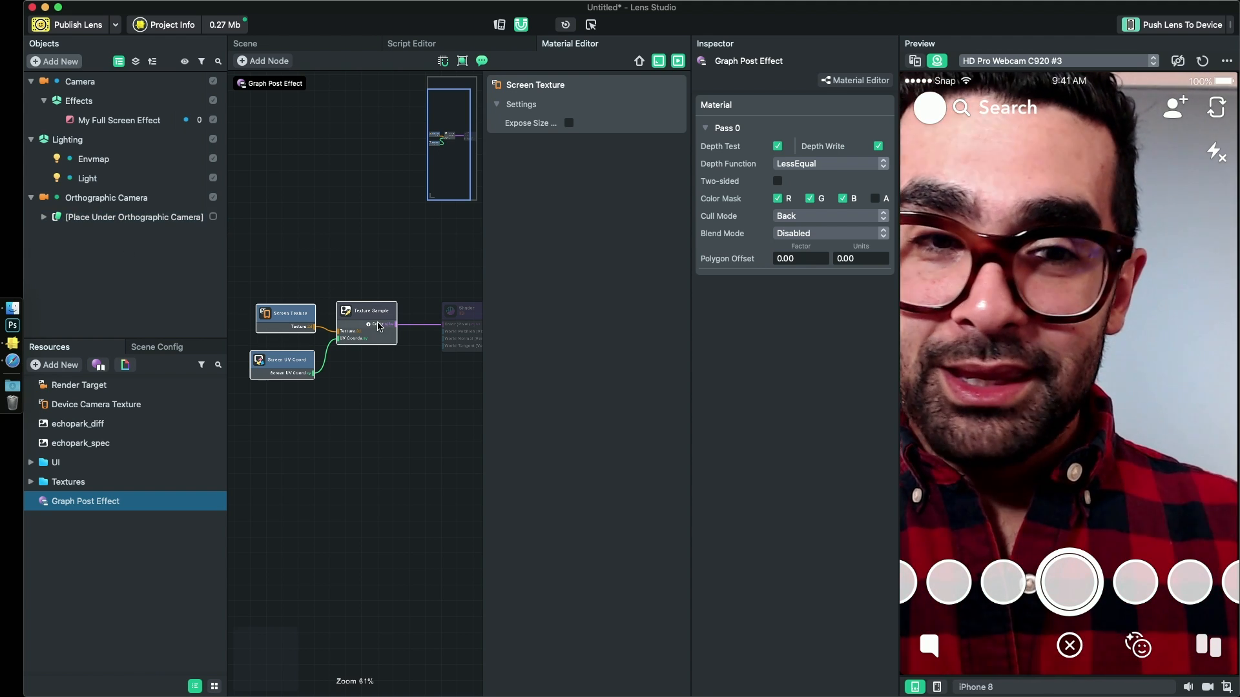
- Enable the [Place Under Orthographic Camera] object and disable its UI Rounded Button, UI Button and UI Toggle widgets
click(213, 217)
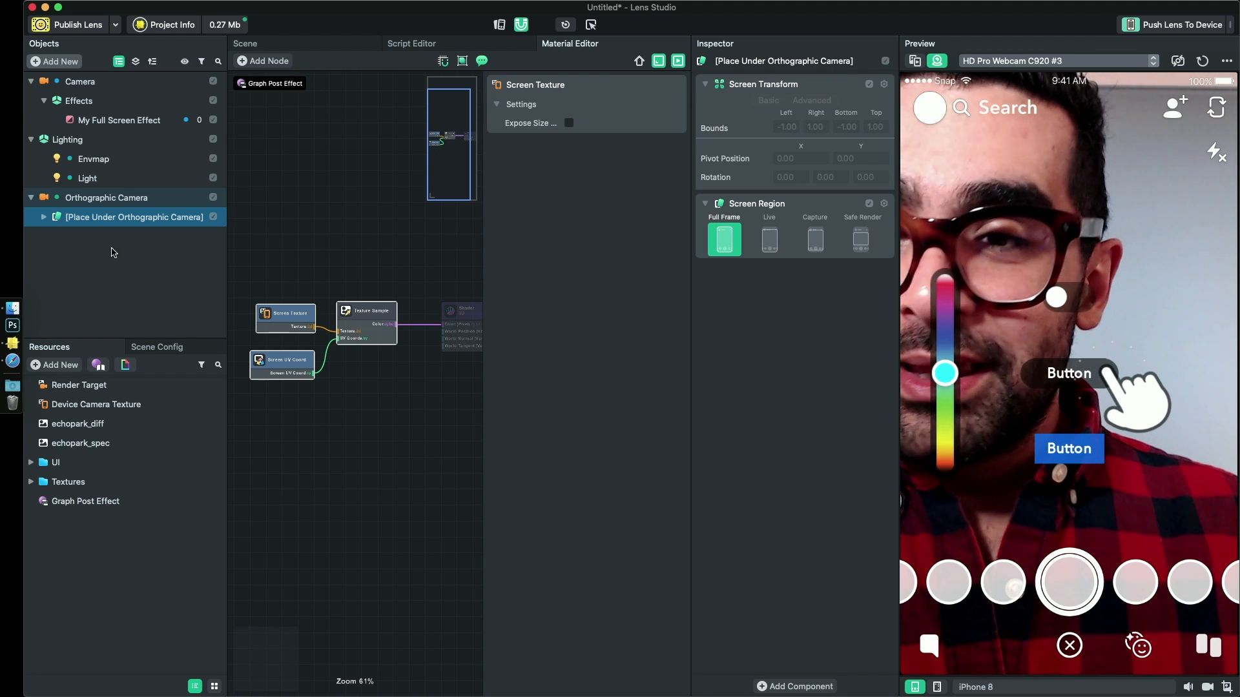
click(43, 216)
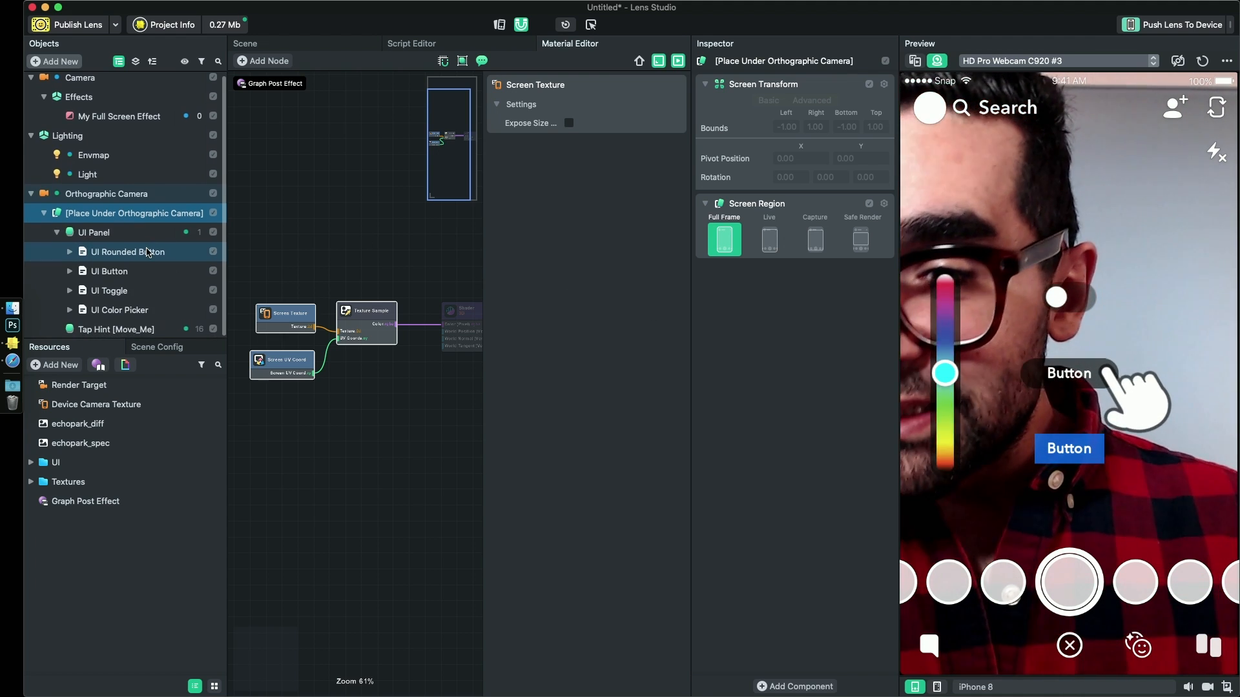
click(136, 297)
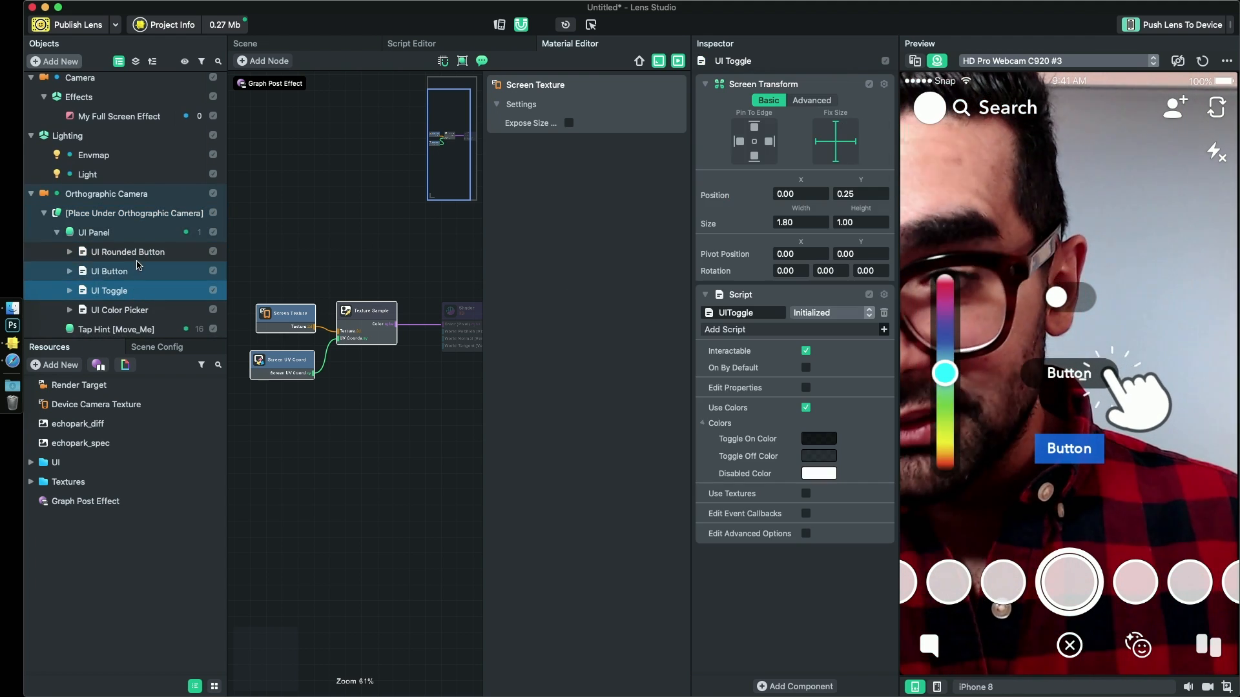
shift+click(129, 253)
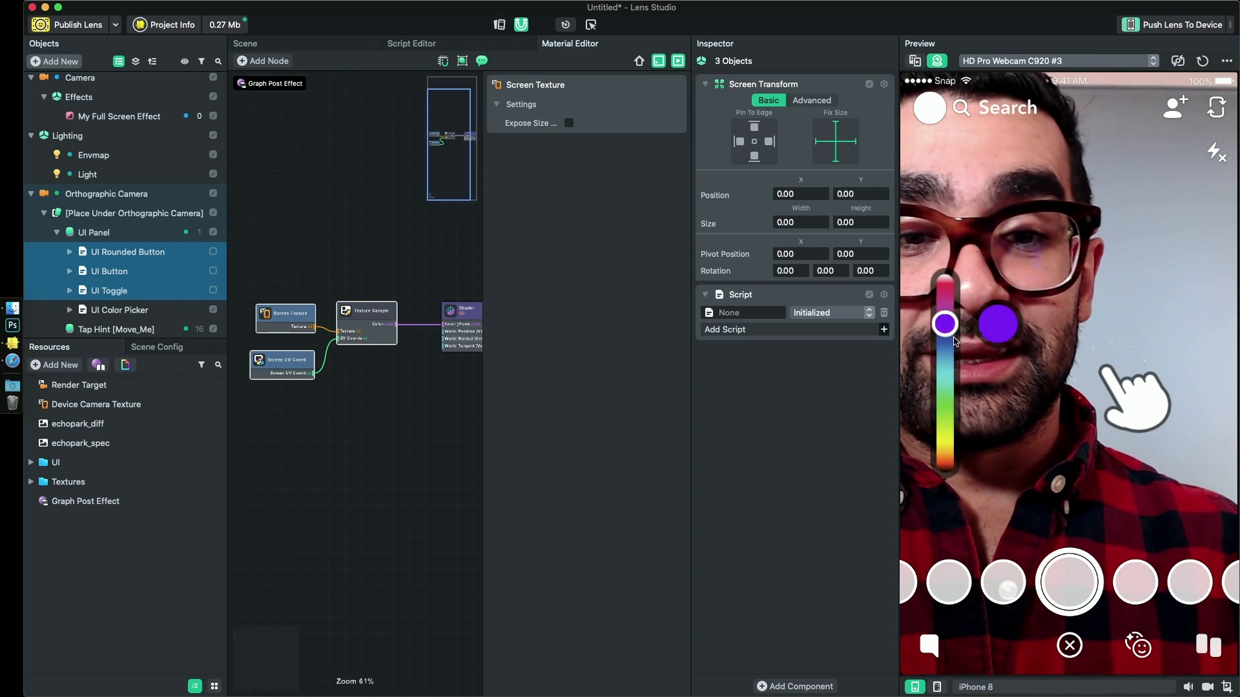
- Turn on Edit Event Callbacks in the UI Color Picker's script settings, keeping the picker interactable
click(120, 310)
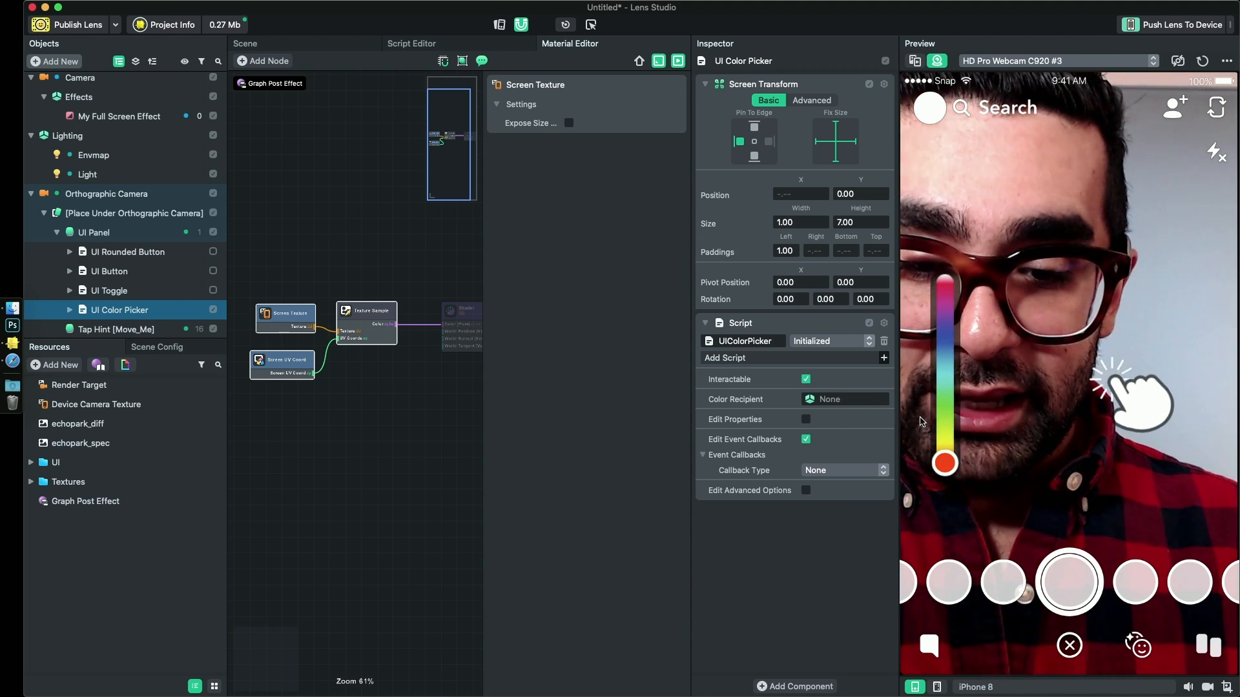
click(805, 380)
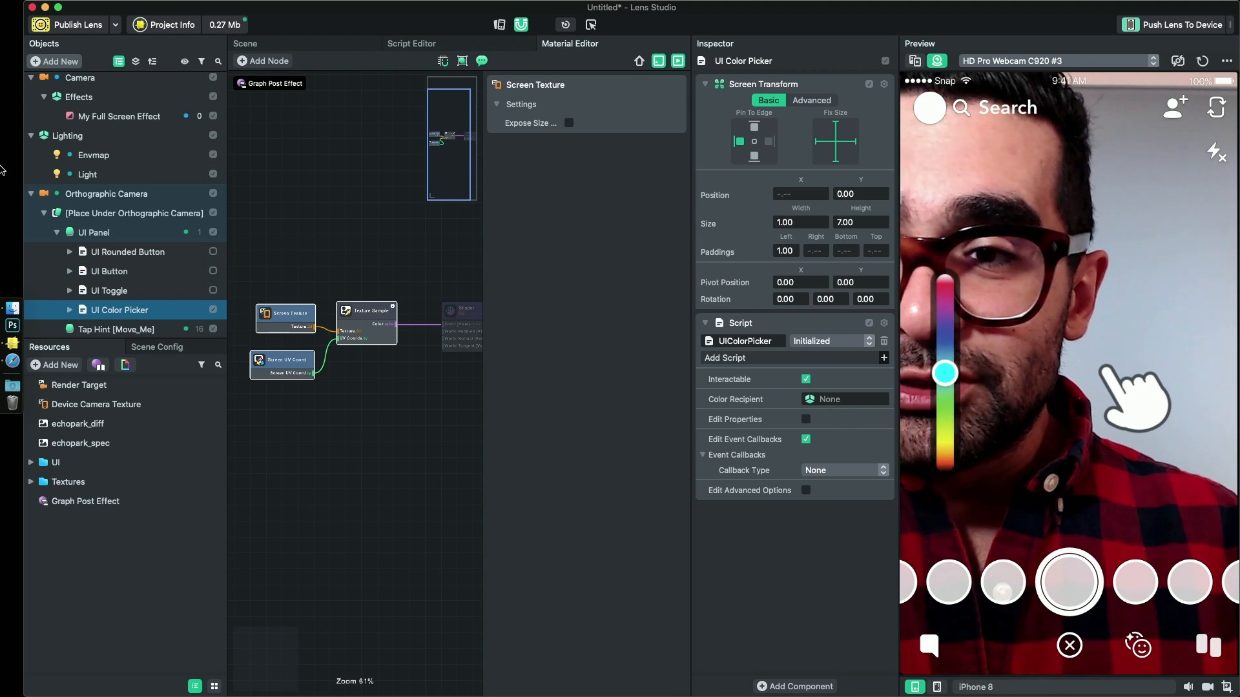
- Collapse the Orthographic Camera hierarchy and add a Sphere mesh object to the scene
click(32, 194)
click(79, 251)
click(60, 62)
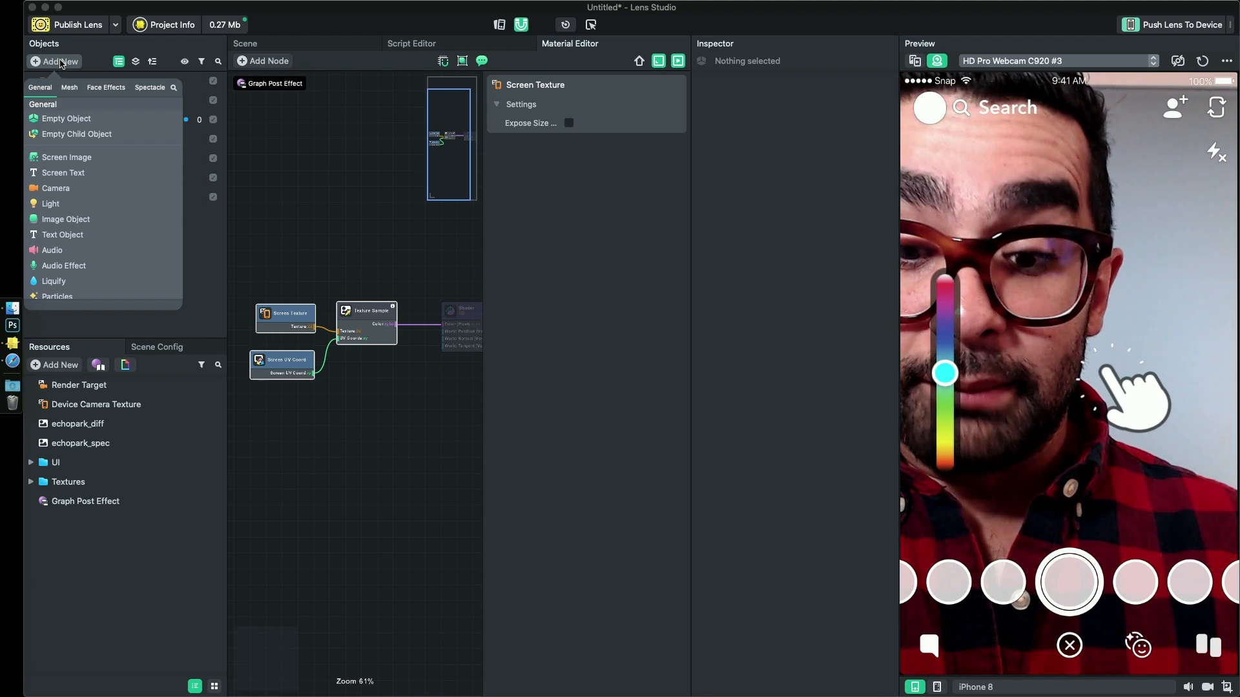
text(s)
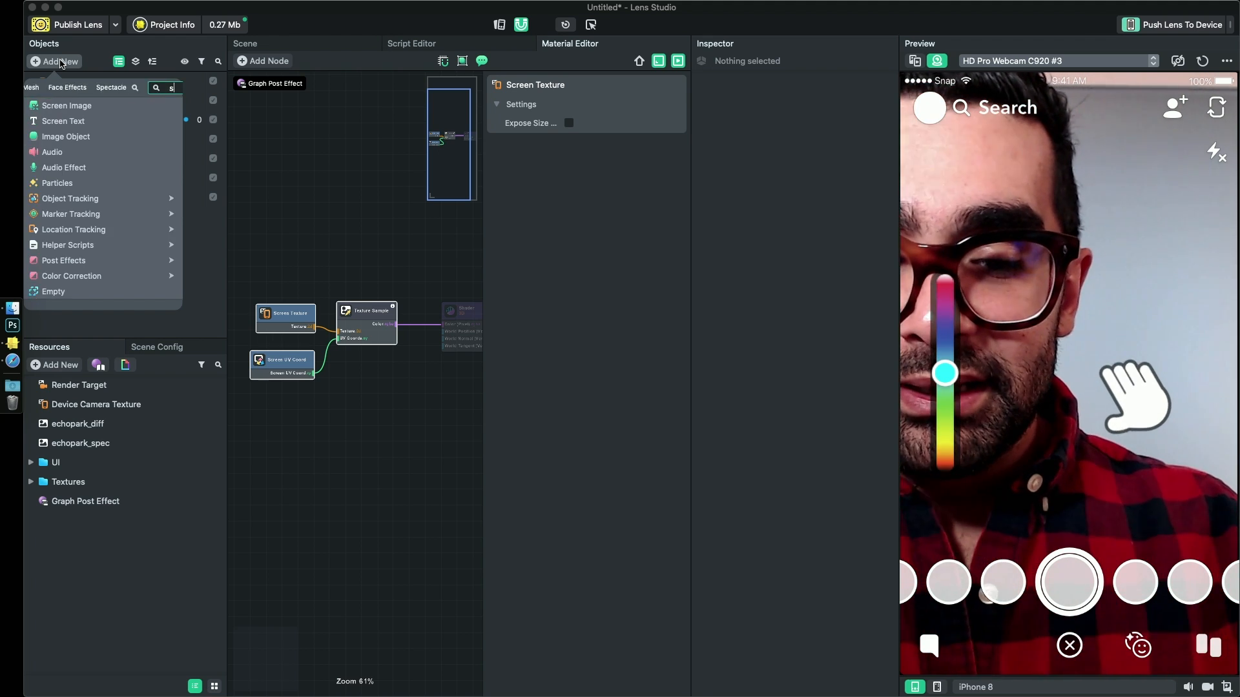
text(phere)
key(Return)
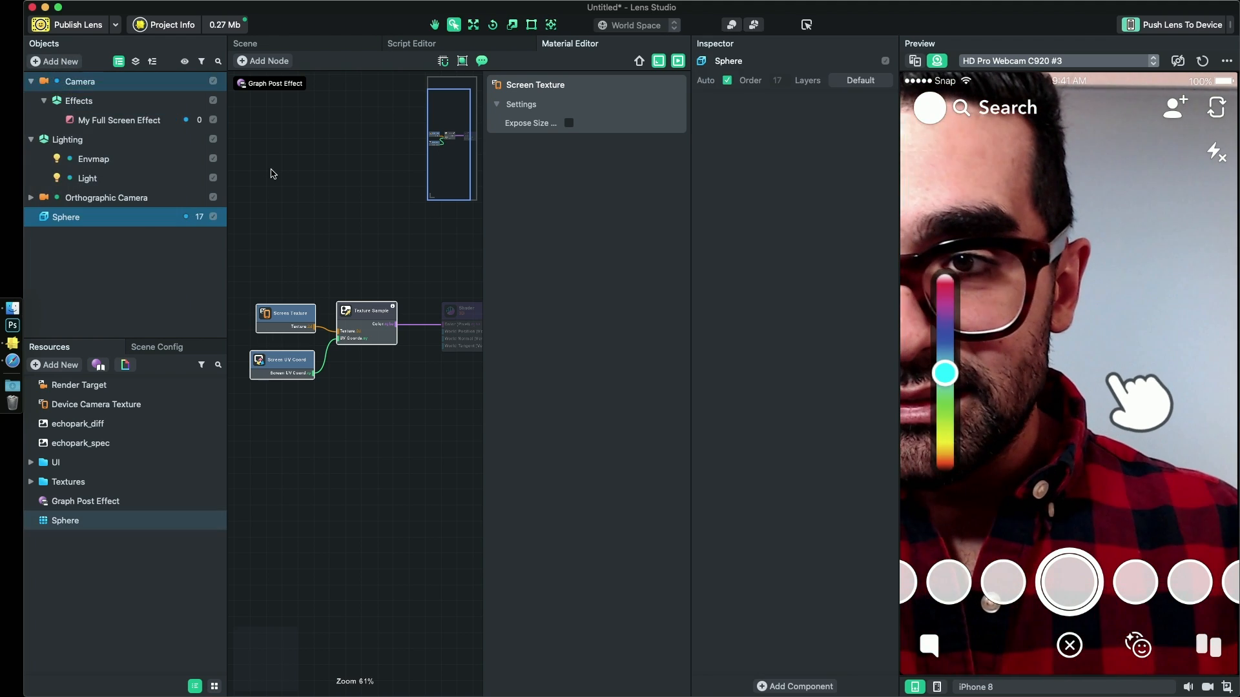
- Show the 3D scene and parent the Sphere under the main Camera after undoing a trial move
click(276, 46)
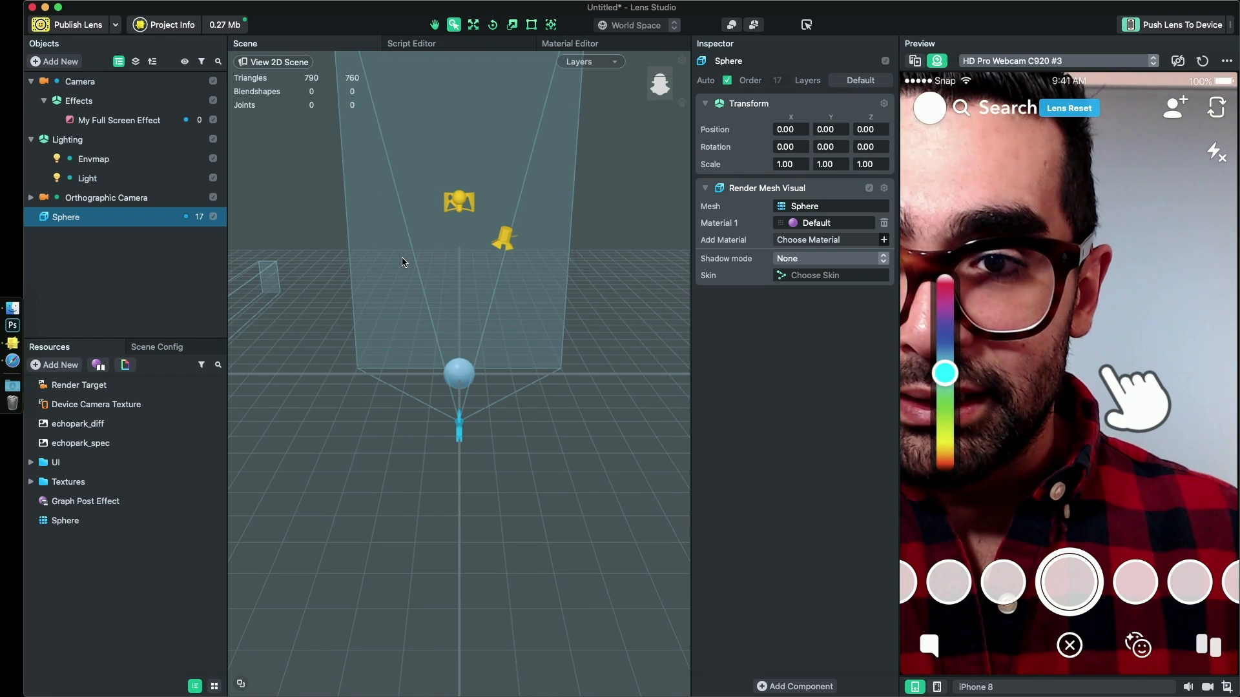
right_drag(491, 374, 577, 403)
key(w)
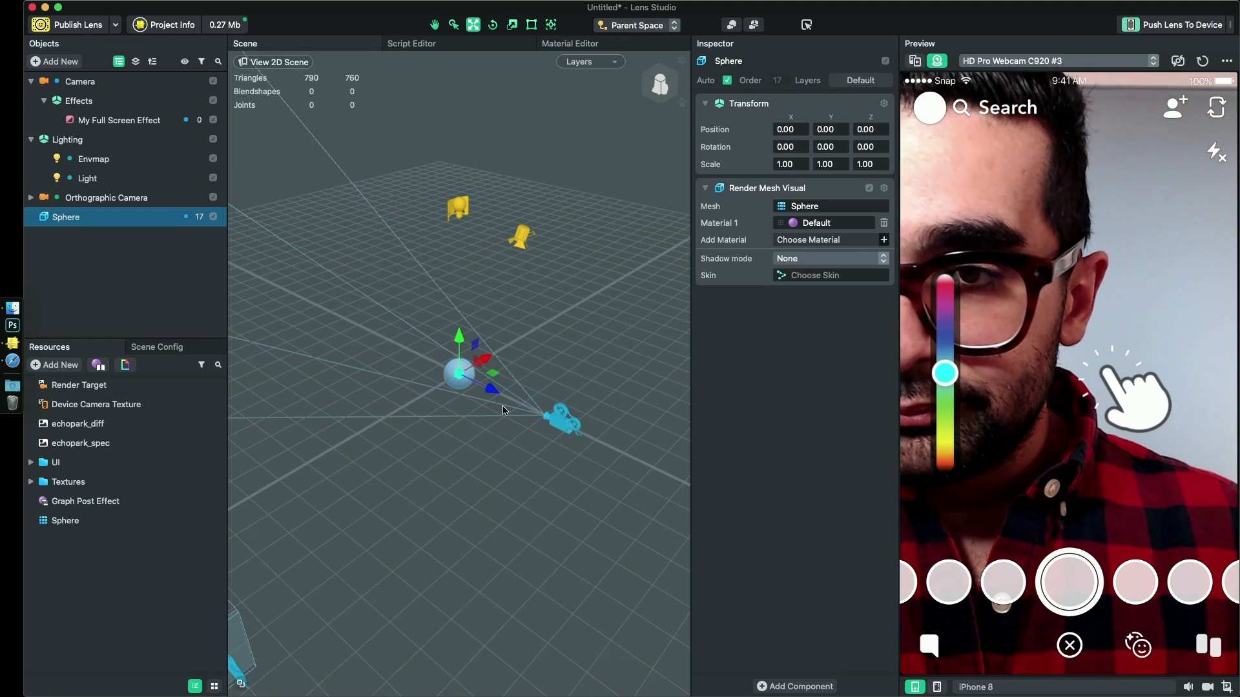
drag(492, 392, 350, 249)
key(super+z)
drag(120, 238, 62, 84)
scroll(441, 373, down, 3)
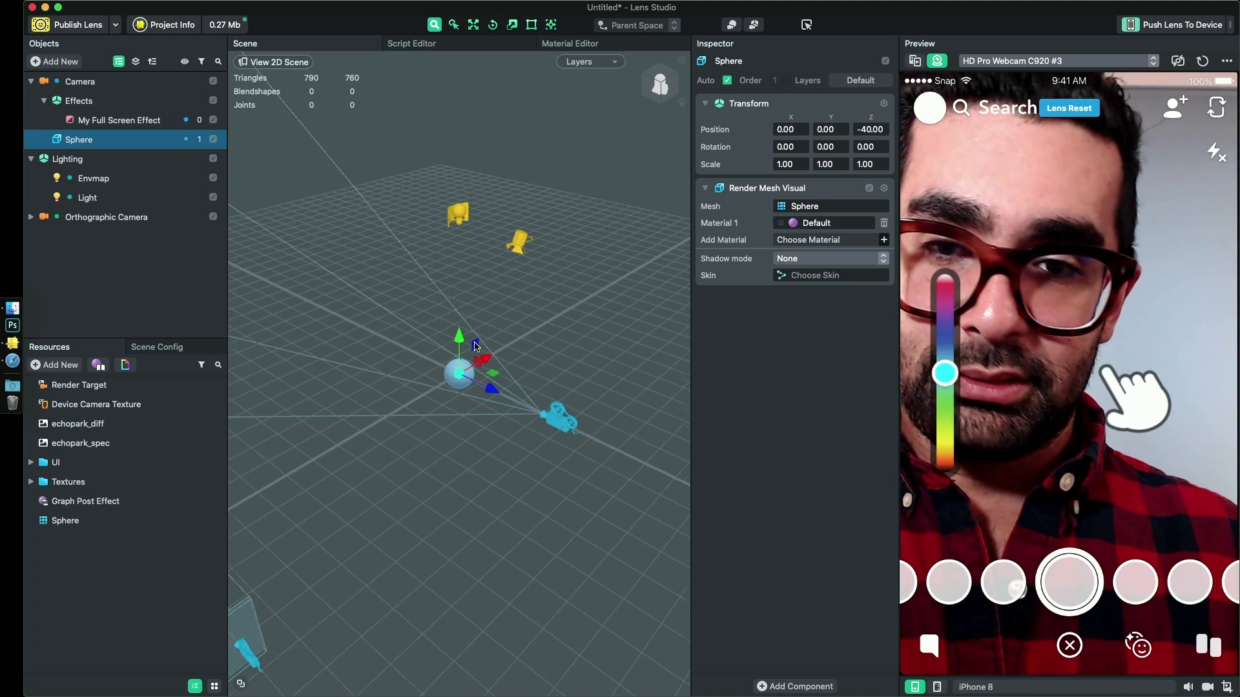
- Reset the preview and move the Sphere farther from the Camera to about -69.3 on the Z axis
alt+drag(441, 373, 475, 372)
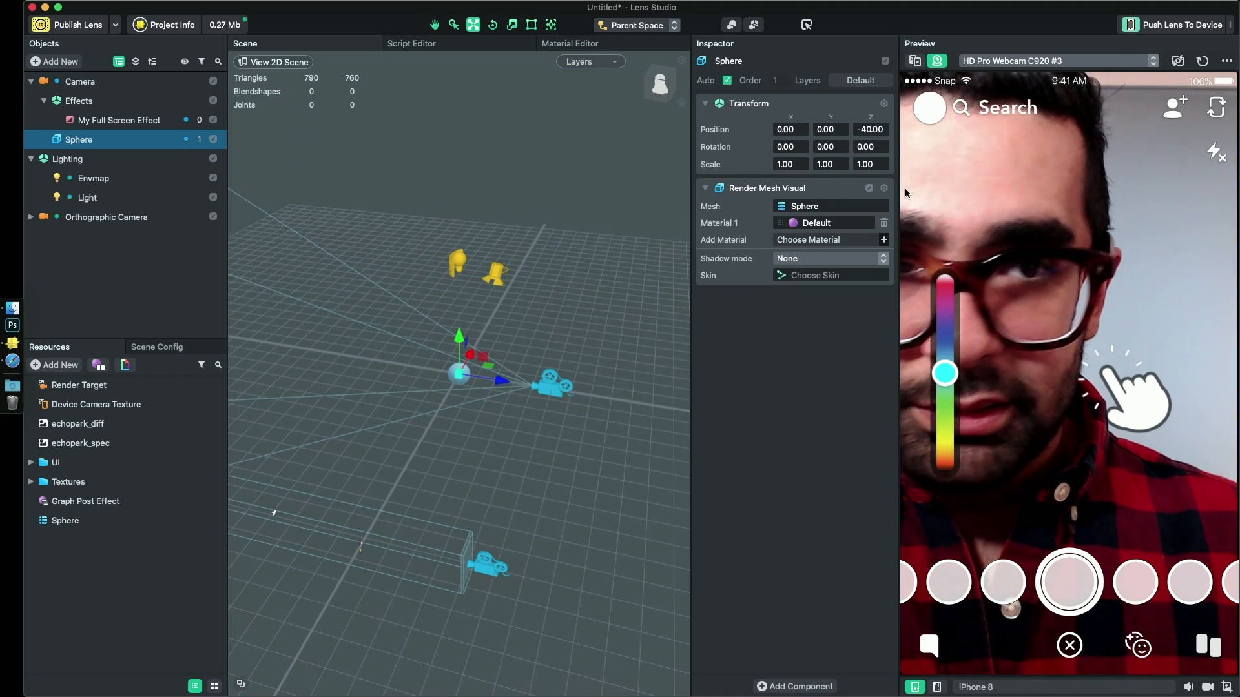
click(1202, 60)
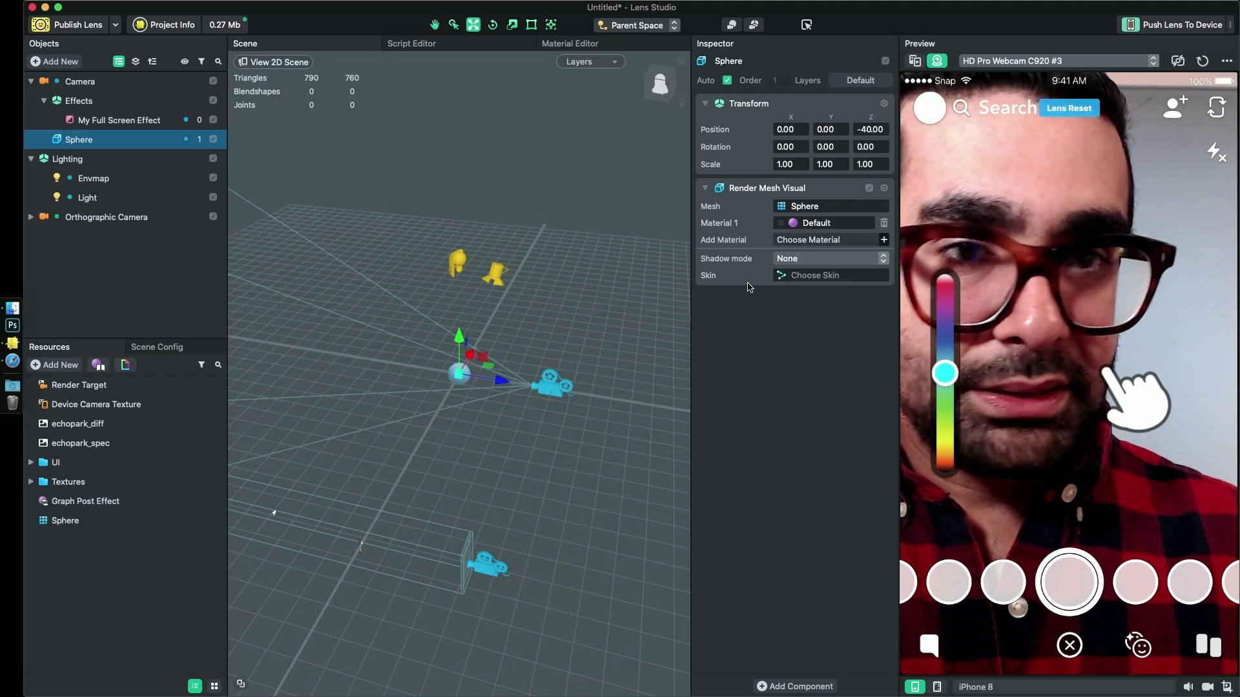
drag(504, 384, 453, 376)
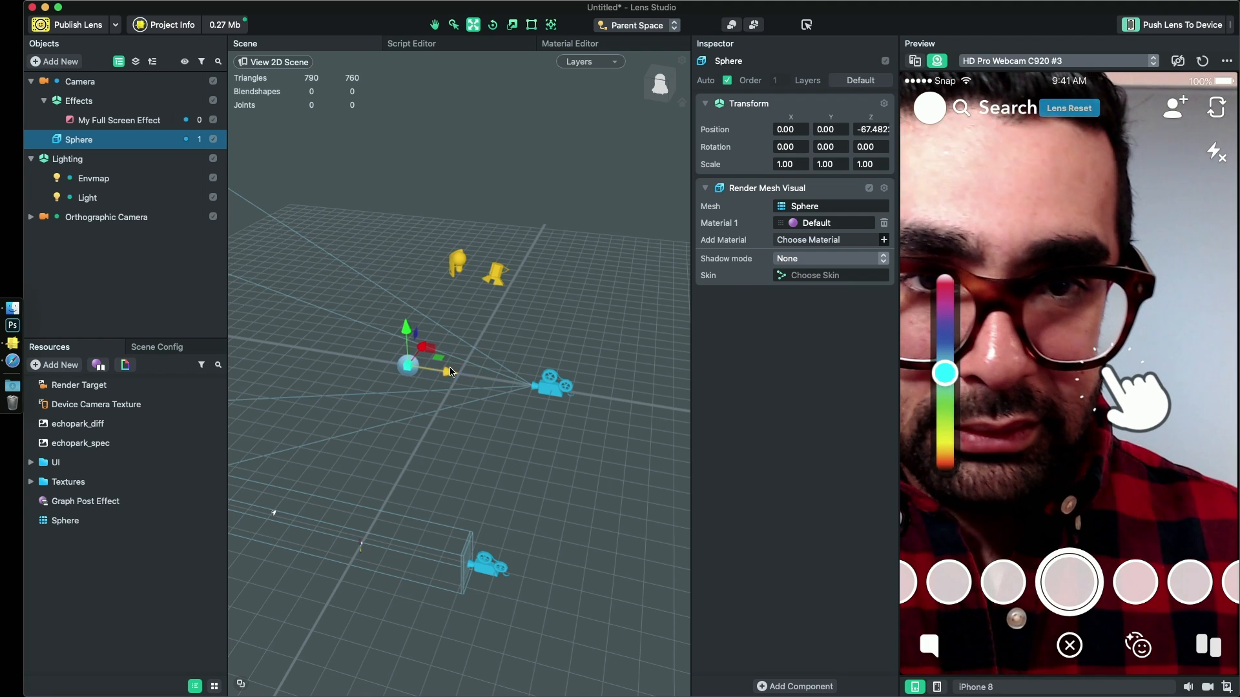
- Delete the Sphere under the Camera, collapse the Lighting hierarchy and add a new Sphere object to the scene
click(98, 243)
click(84, 139)
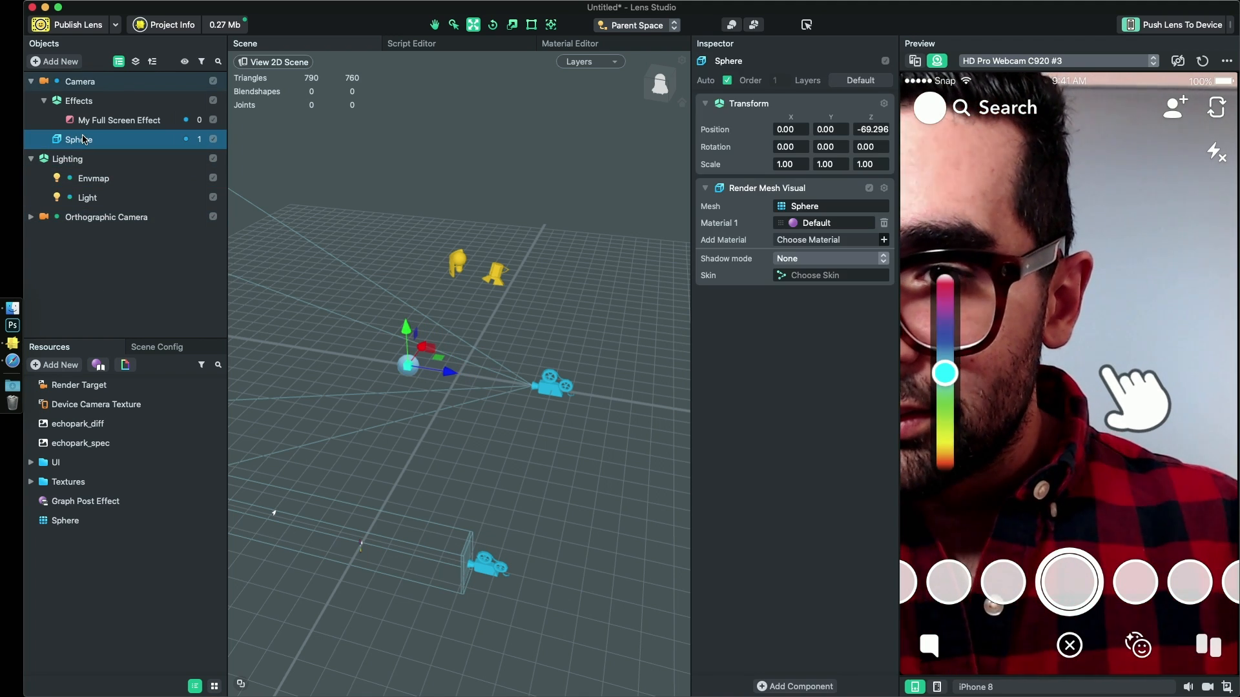
key(Delete)
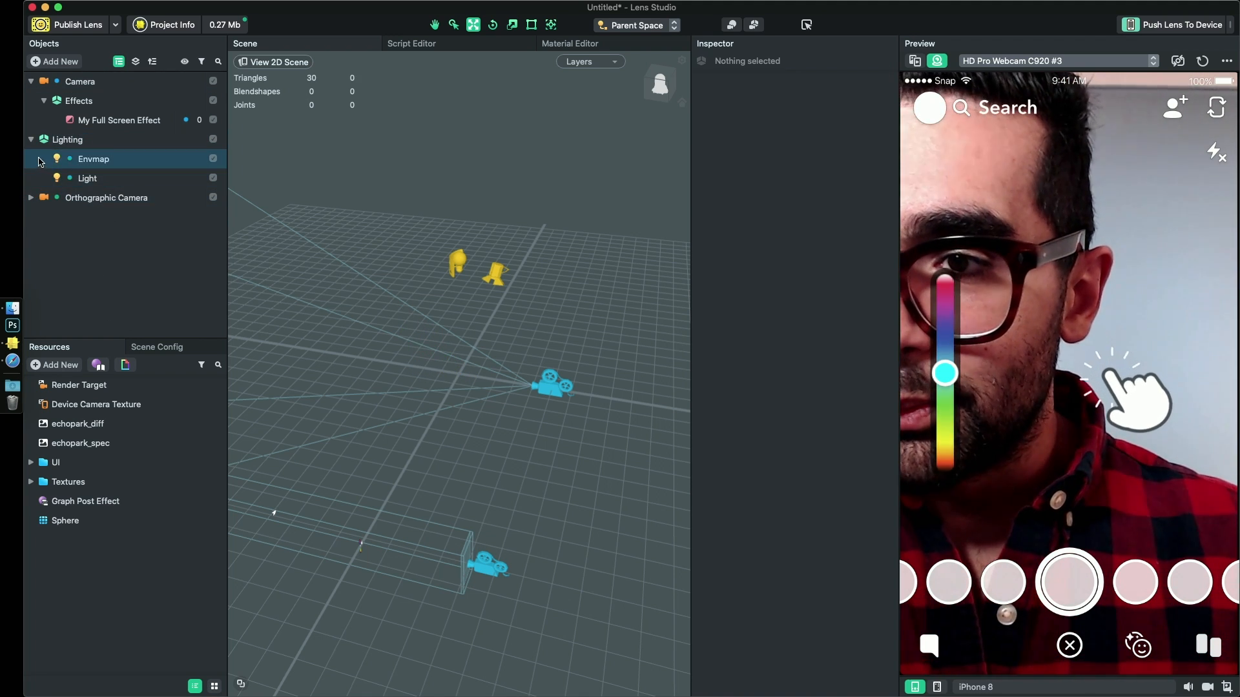
click(31, 139)
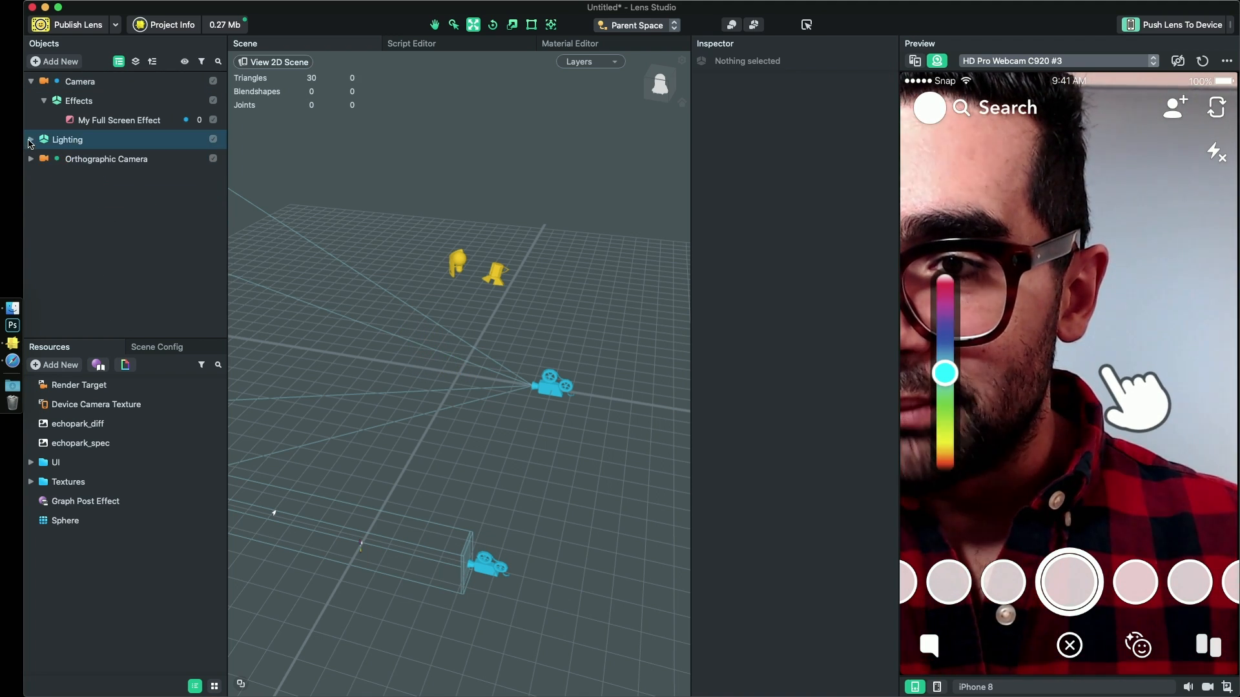
click(58, 62)
text(sphere)
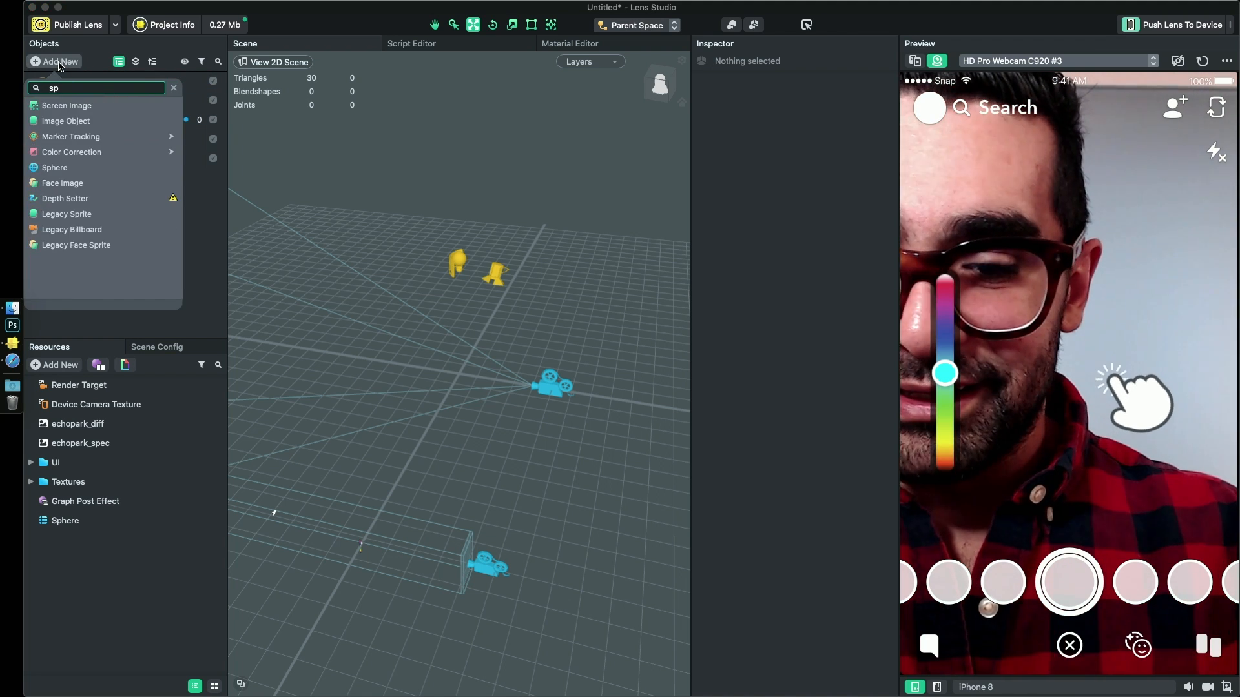
key(Return)
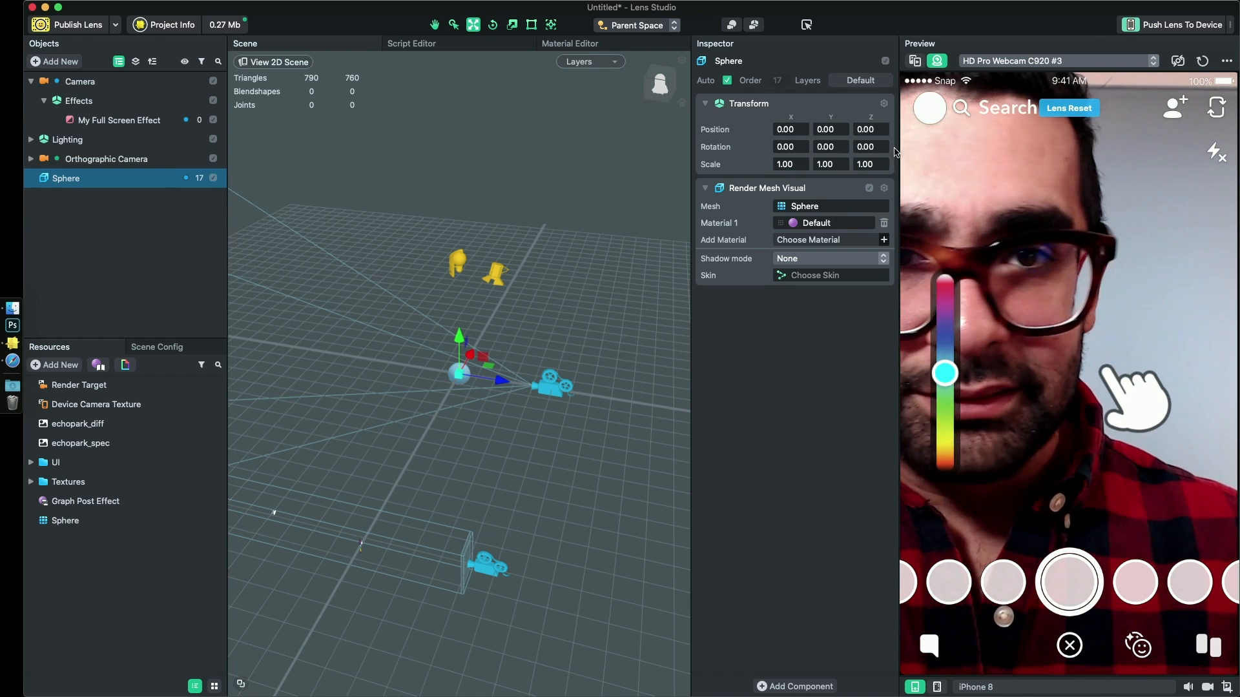
- Assign the new Sphere to the Orthographic Layer and parent it under the Orthographic Camera
click(849, 83)
click(826, 142)
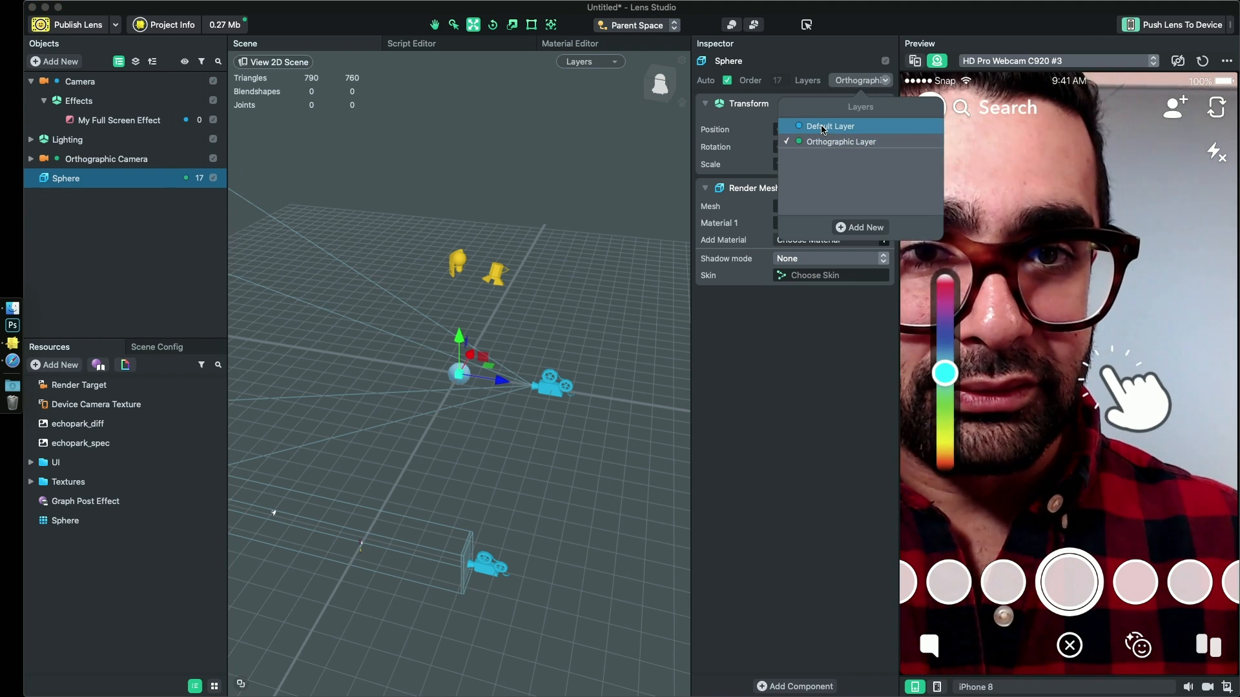
click(839, 142)
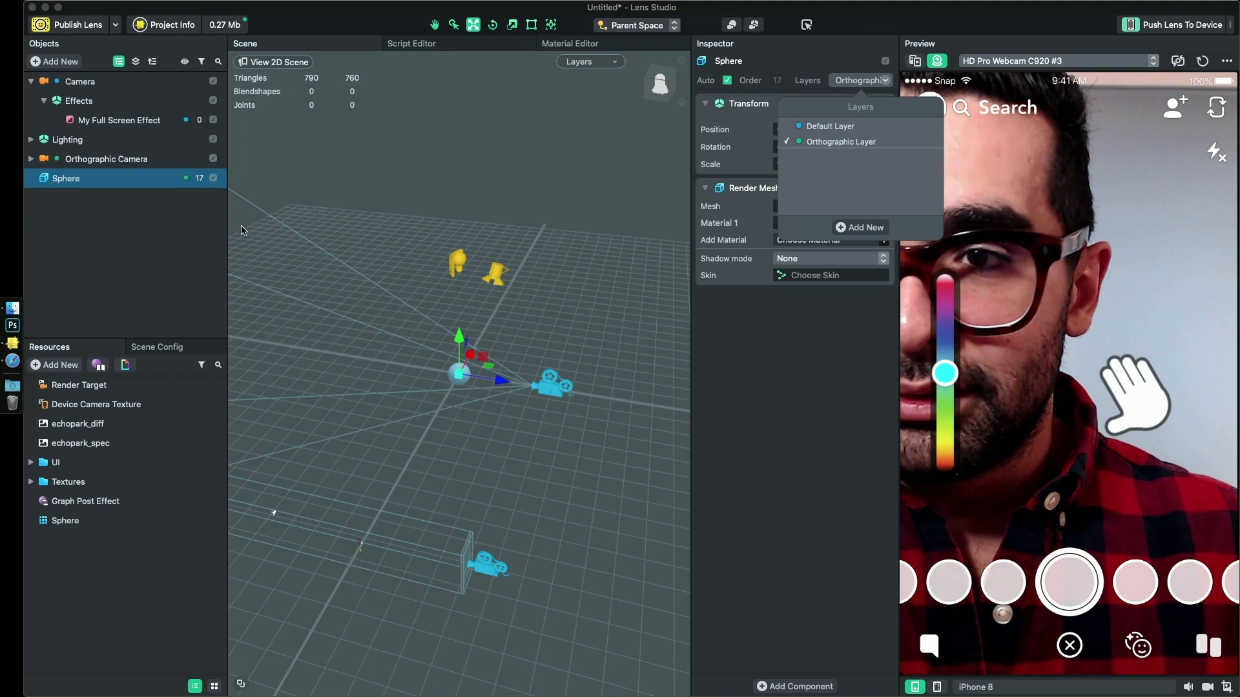
drag(64, 176, 68, 161)
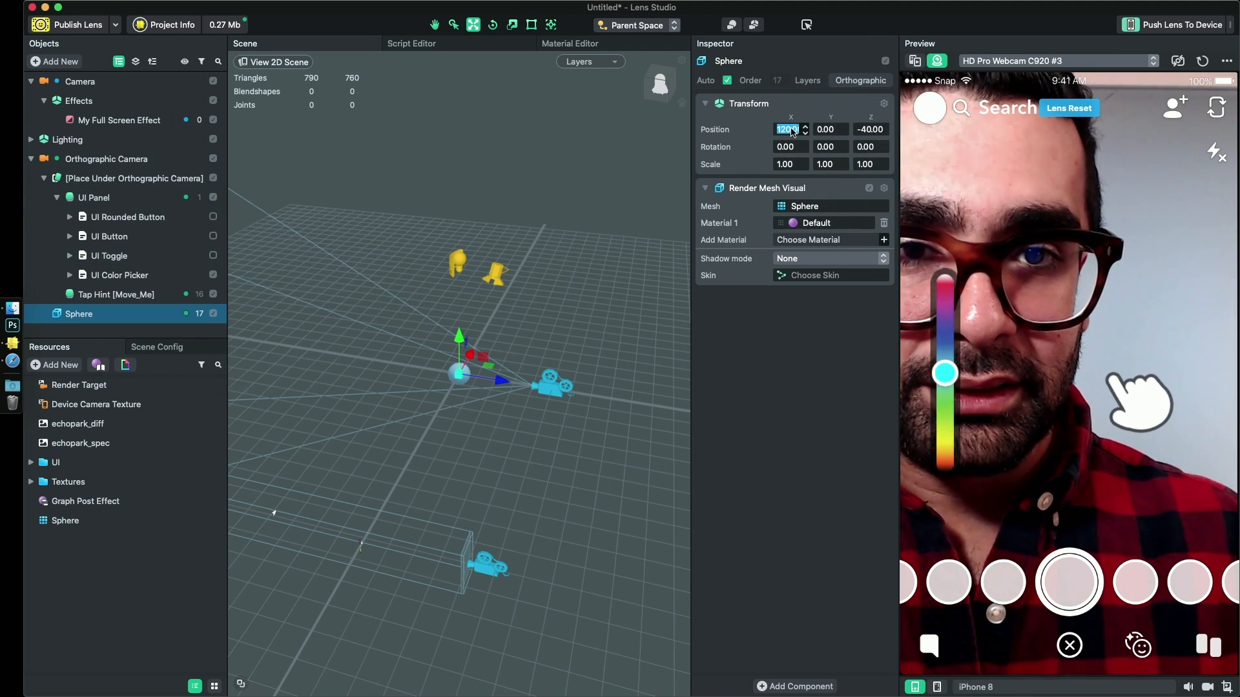
- Set the Sphere's X position to 0 and move it back to about -62.85 on the Z axis
text(0)
key(Return)
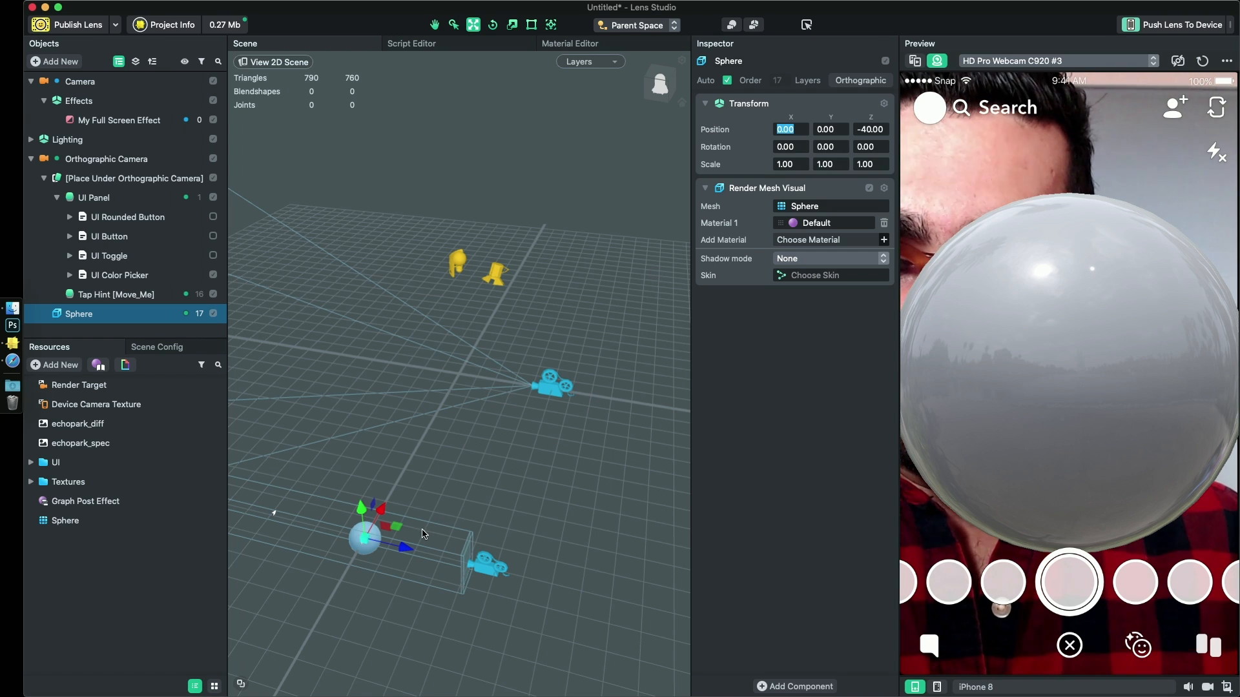
drag(403, 551, 346, 528)
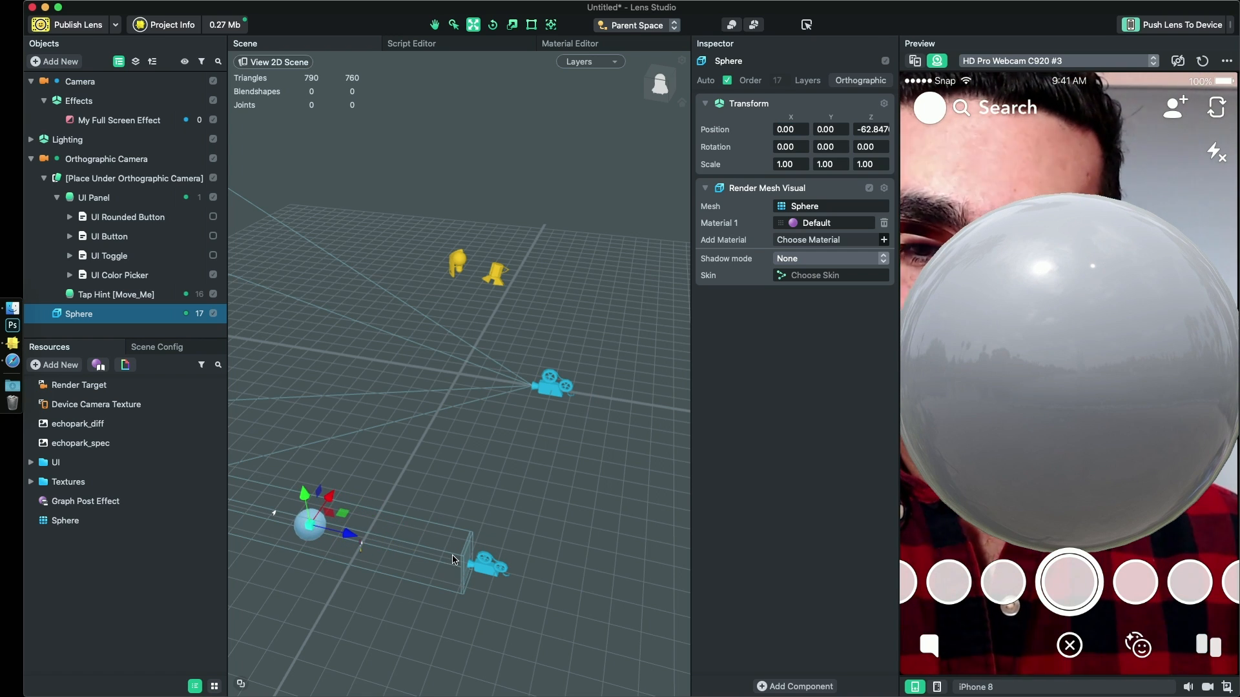
- Scale the Sphere down uniformly to about 0.505
key(e)
key(r)
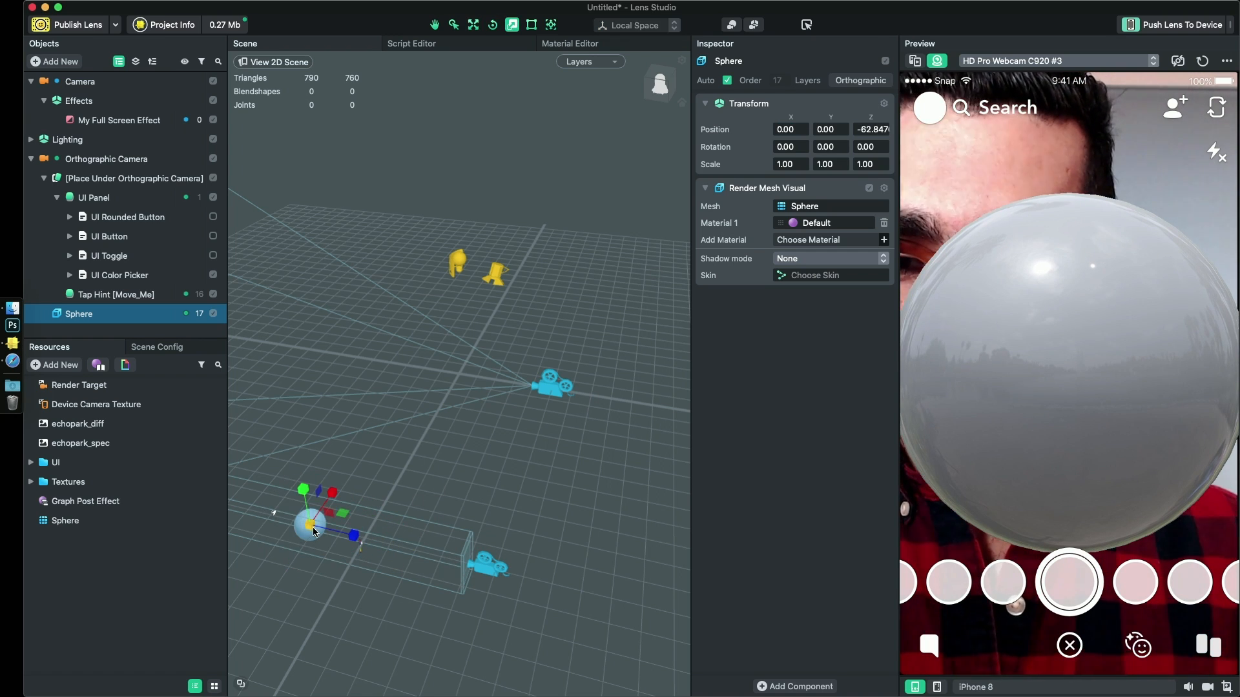
drag(310, 530, 291, 553)
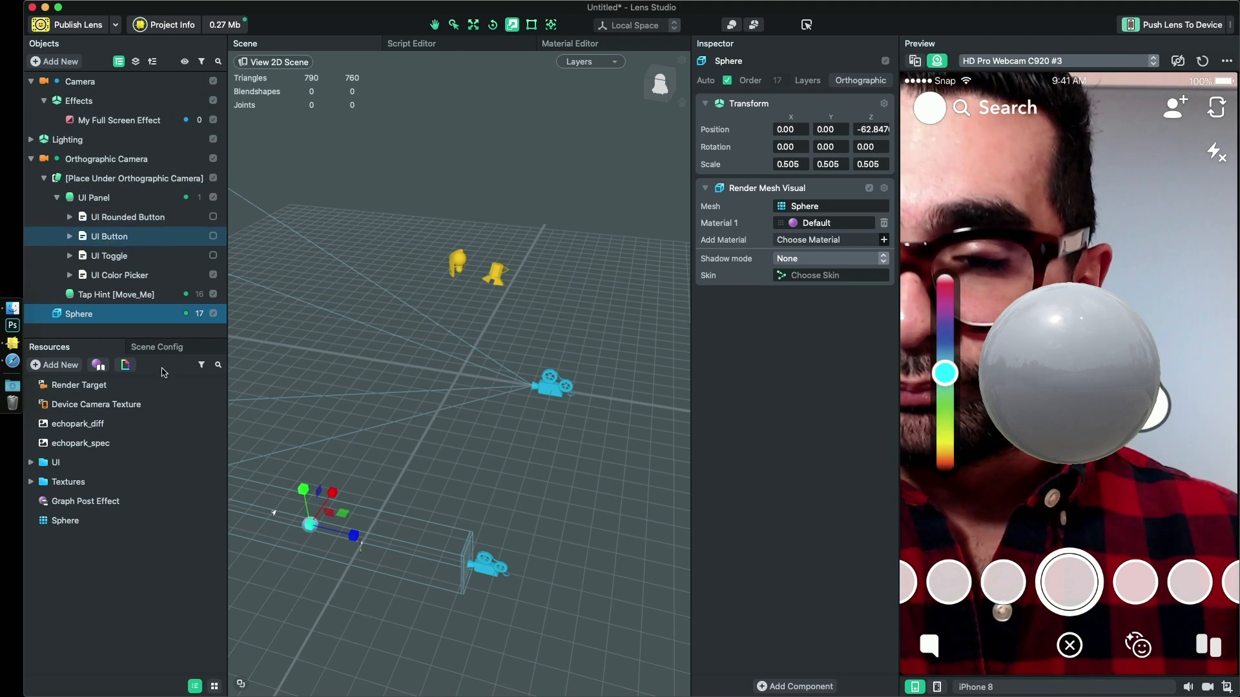
- Assign the Sphere's Render Mesh Visual as the Color Recipient of the UI Color Picker
click(94, 387)
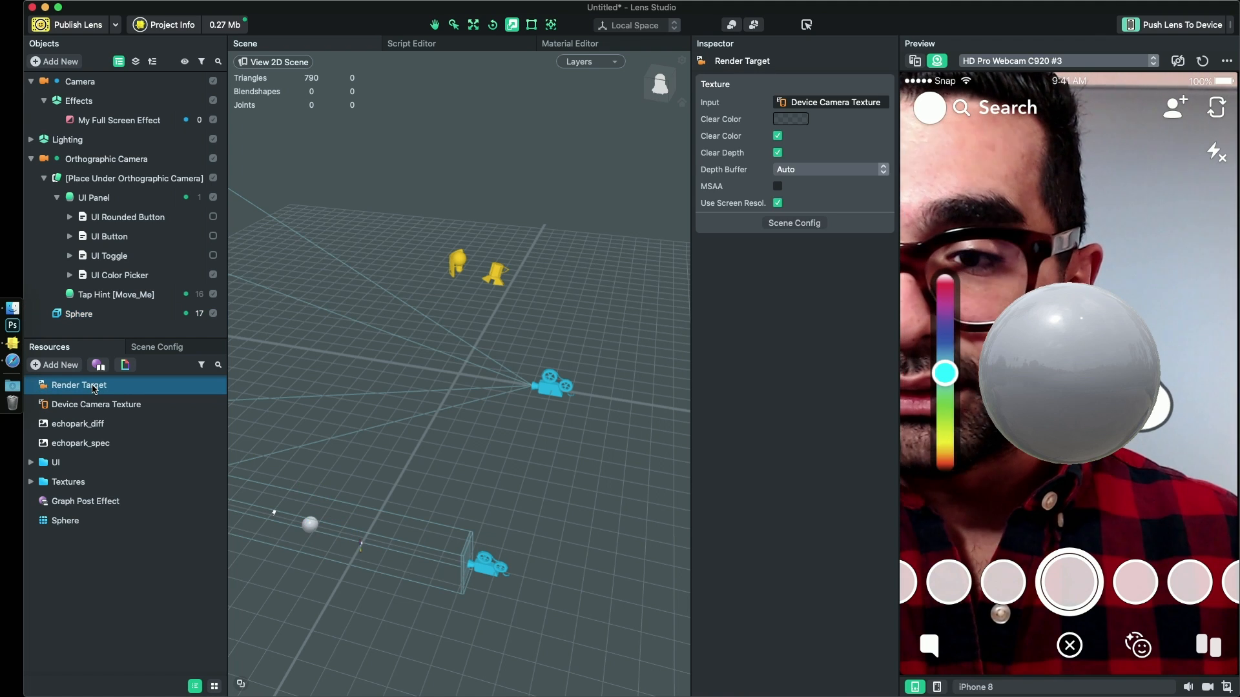
click(87, 501)
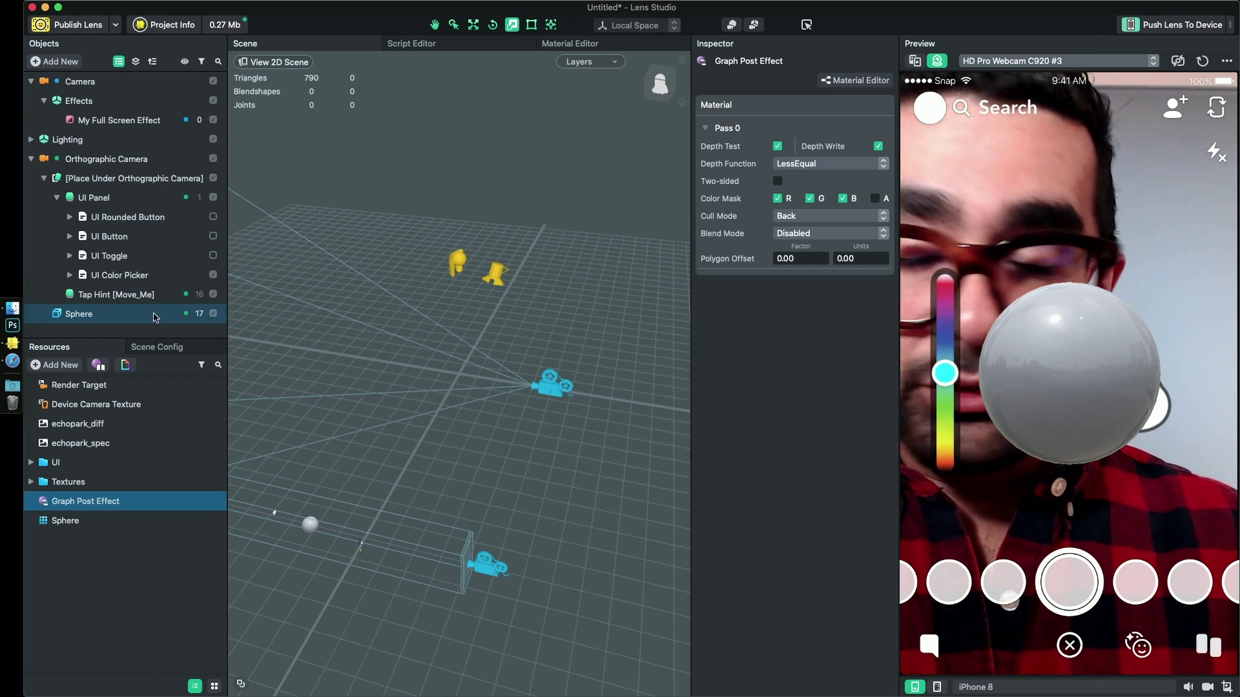
click(126, 274)
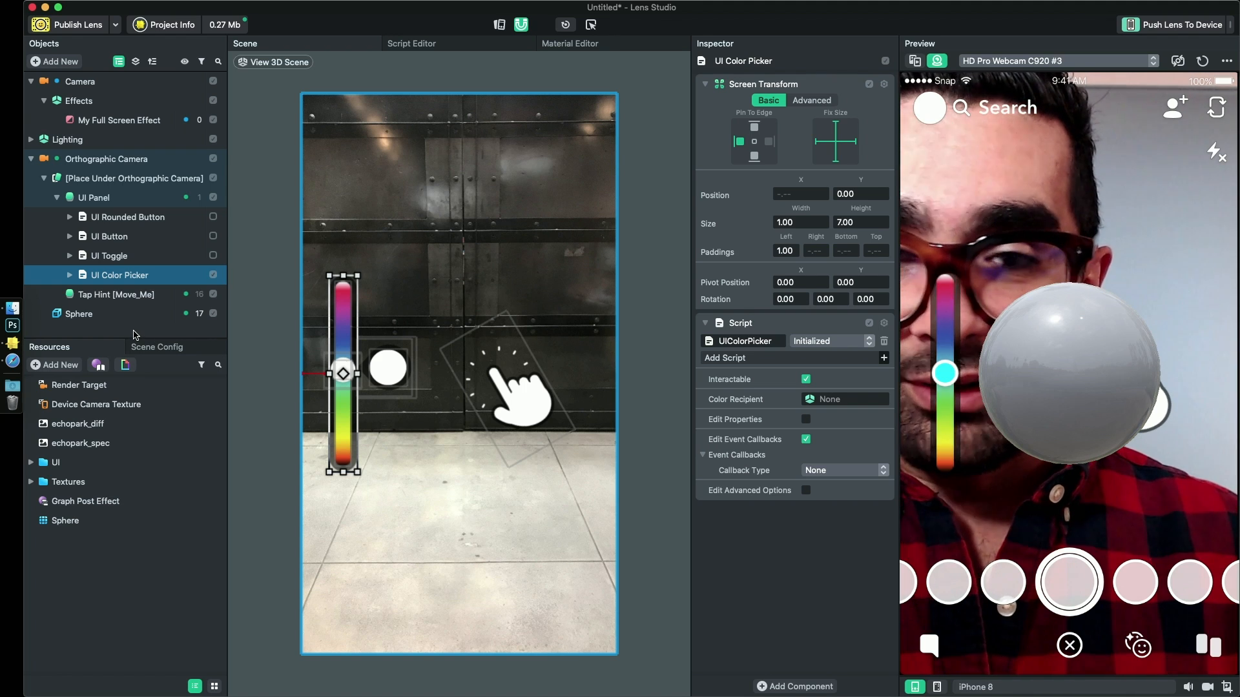
drag(948, 376, 923, 391)
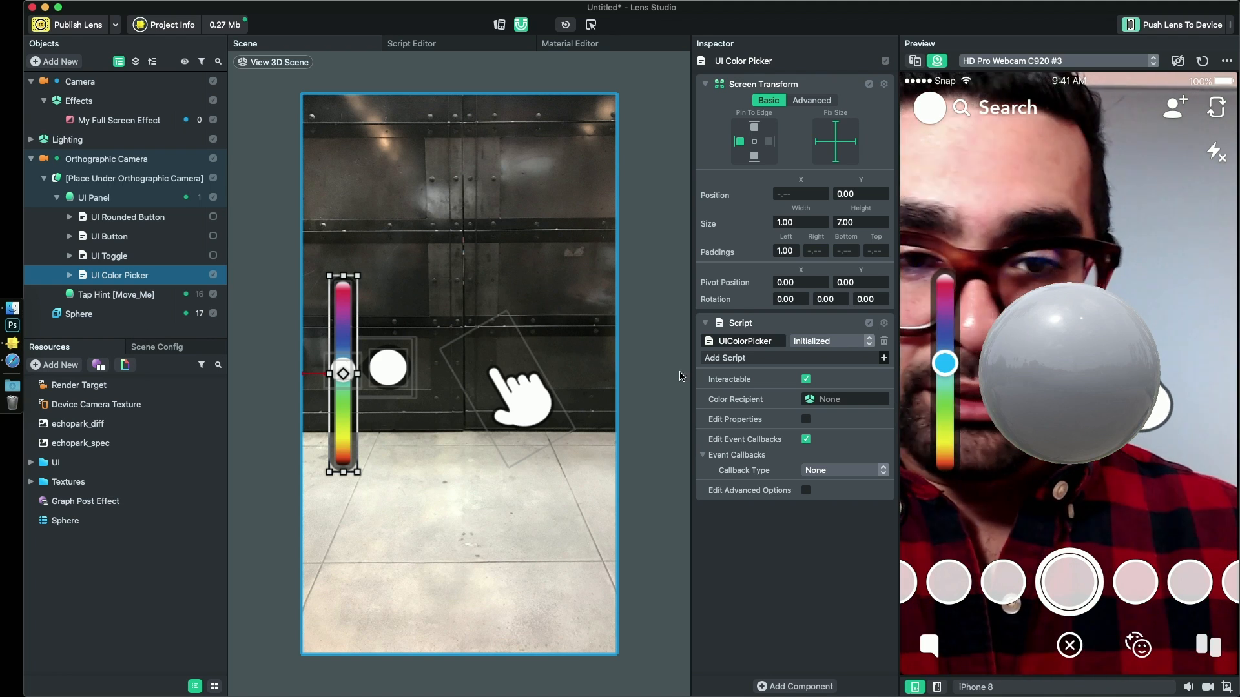
click(71, 313)
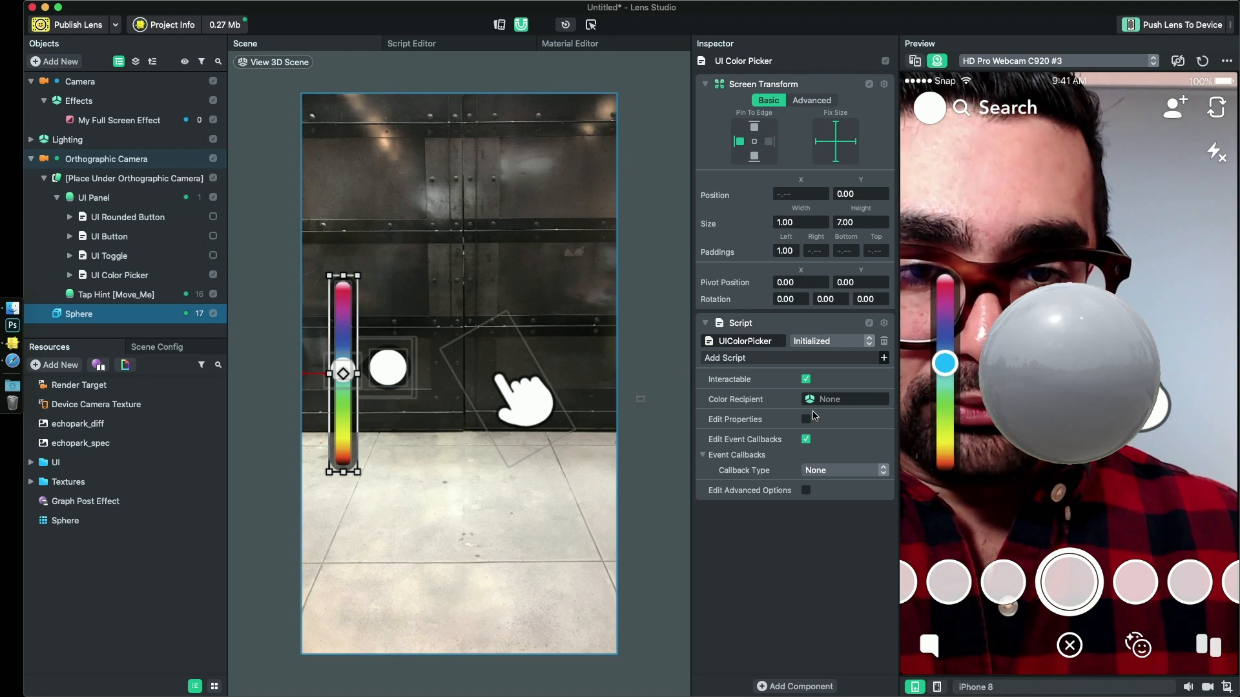
drag(841, 402, 841, 402)
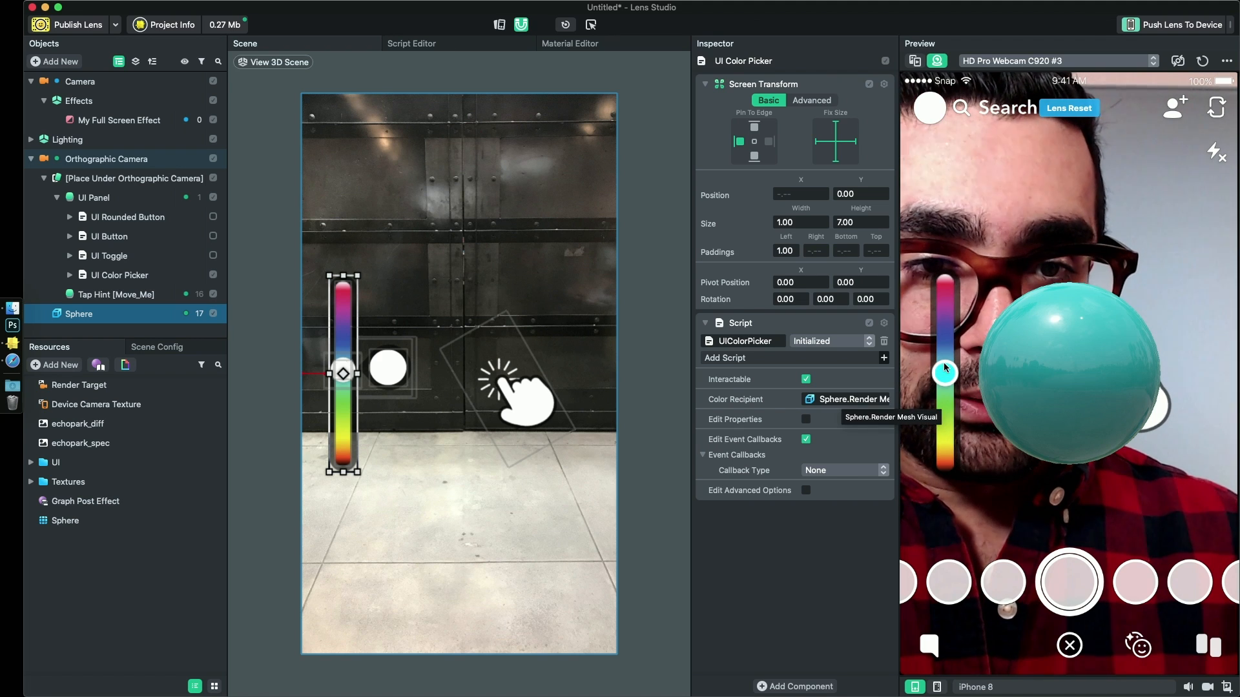
- Test the color picker in the preview by sliding its handle through the hues up to blue
drag(946, 376, 948, 296)
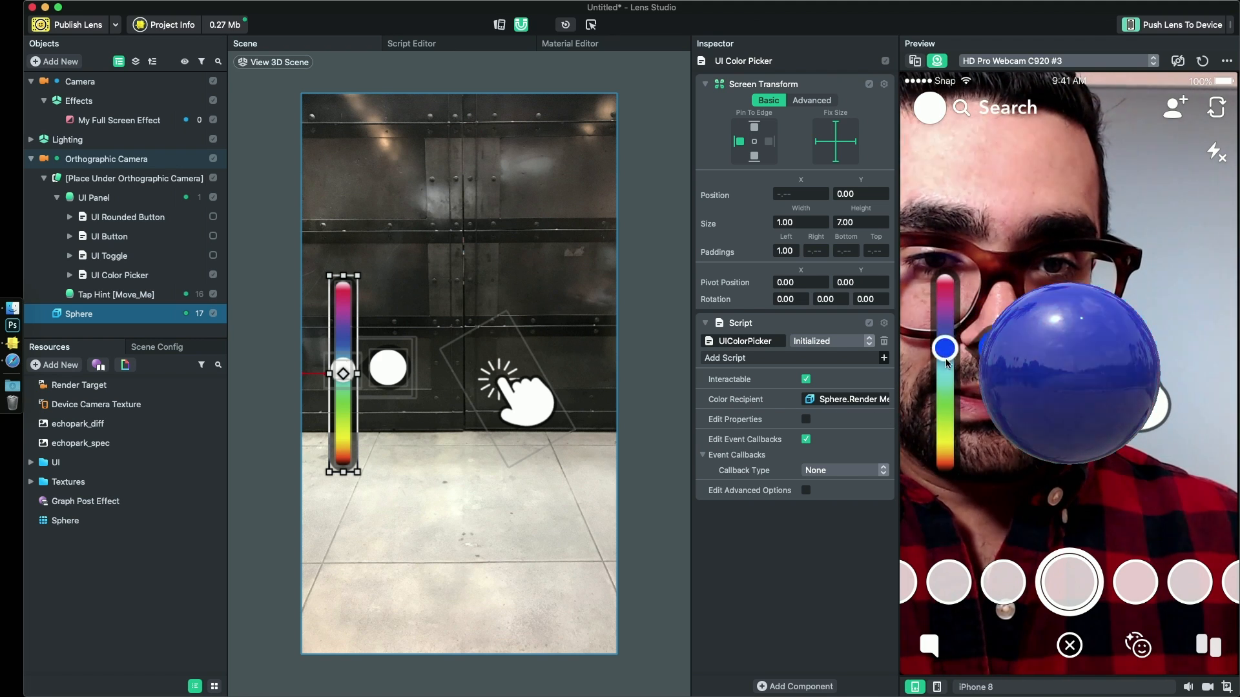
mouse_move(947, 363)
mouse_down()
mouse_move(945, 458)
mouse_move(945, 324)
mouse_move(944, 396)
mouse_move(948, 342)
mouse_up()
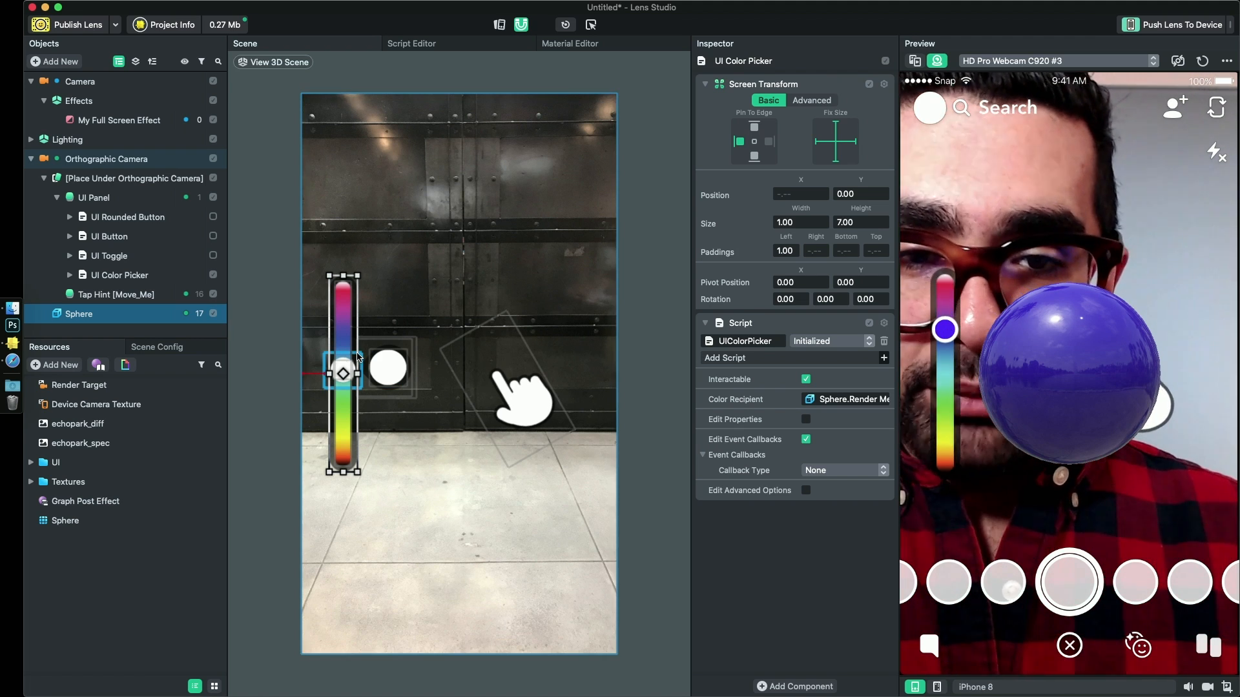
mouse_move(947, 331)
mouse_down()
mouse_move(944, 362)
mouse_move(944, 320)
mouse_move(935, 335)
mouse_up()
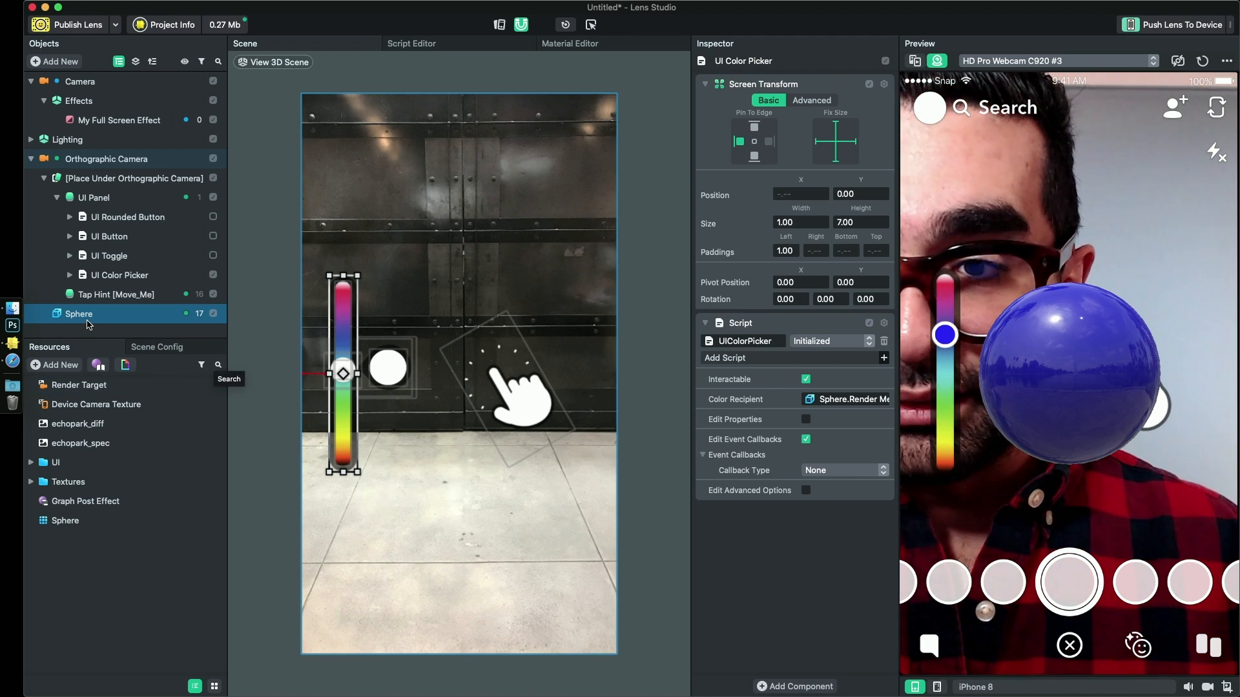
- Add a Simple PBR material to the project resources
click(136, 317)
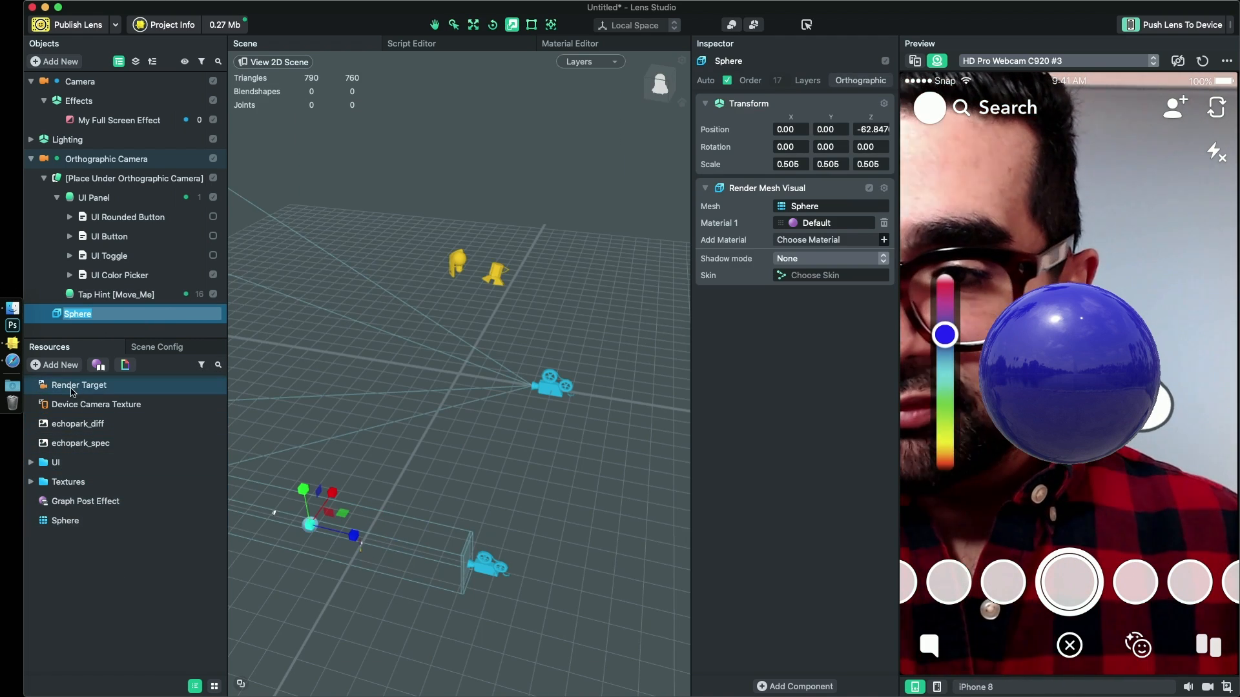
click(51, 365)
text(mater)
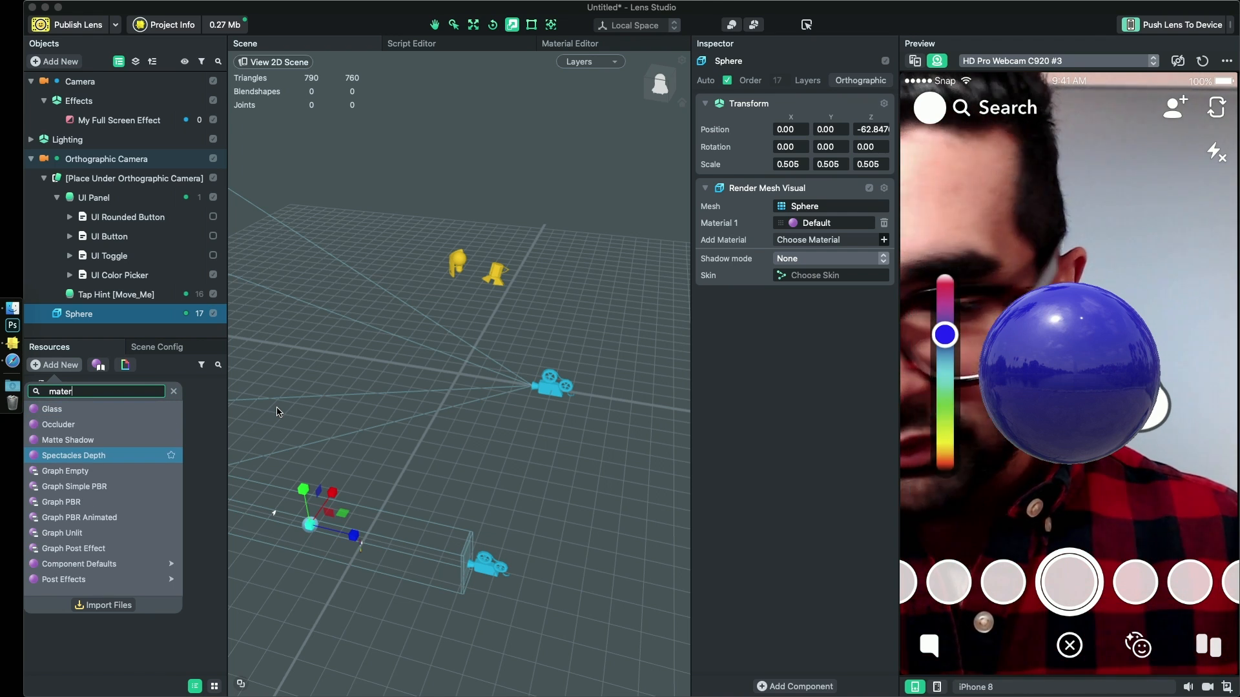
key(BackSpace)
key(BackSpace)
key(BackSpace)
key(BackSpace)
key(BackSpace)
text(simp)
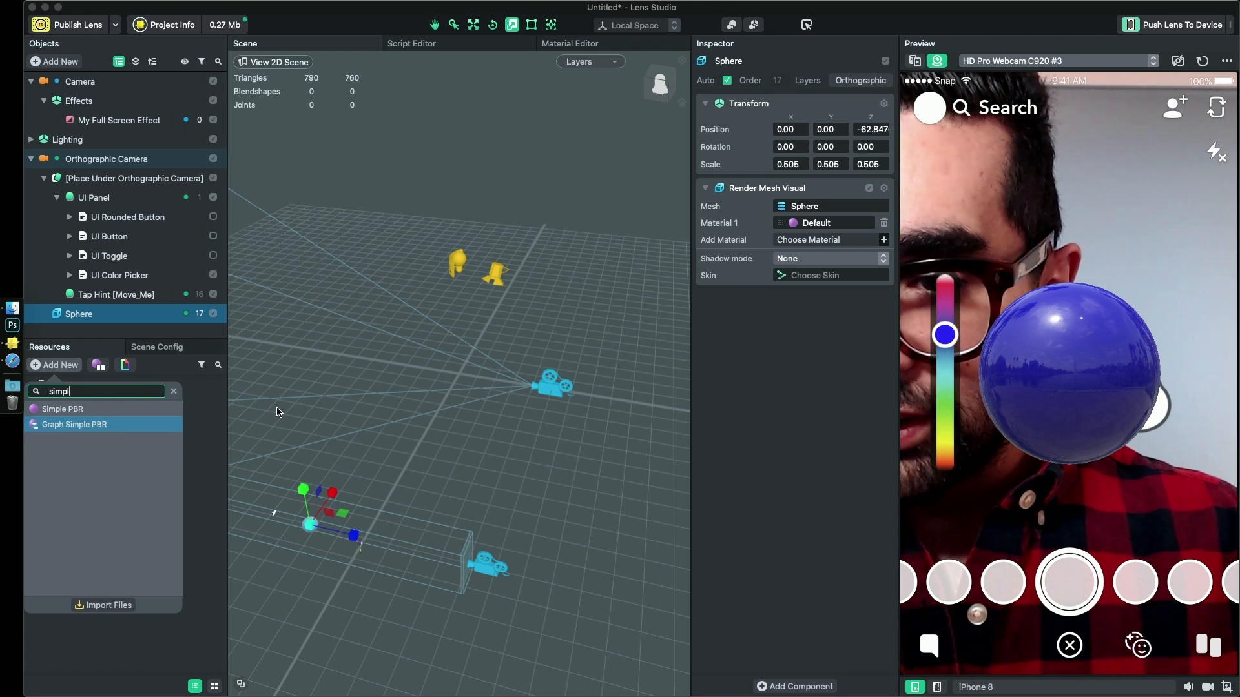
text(l)
click(62, 409)
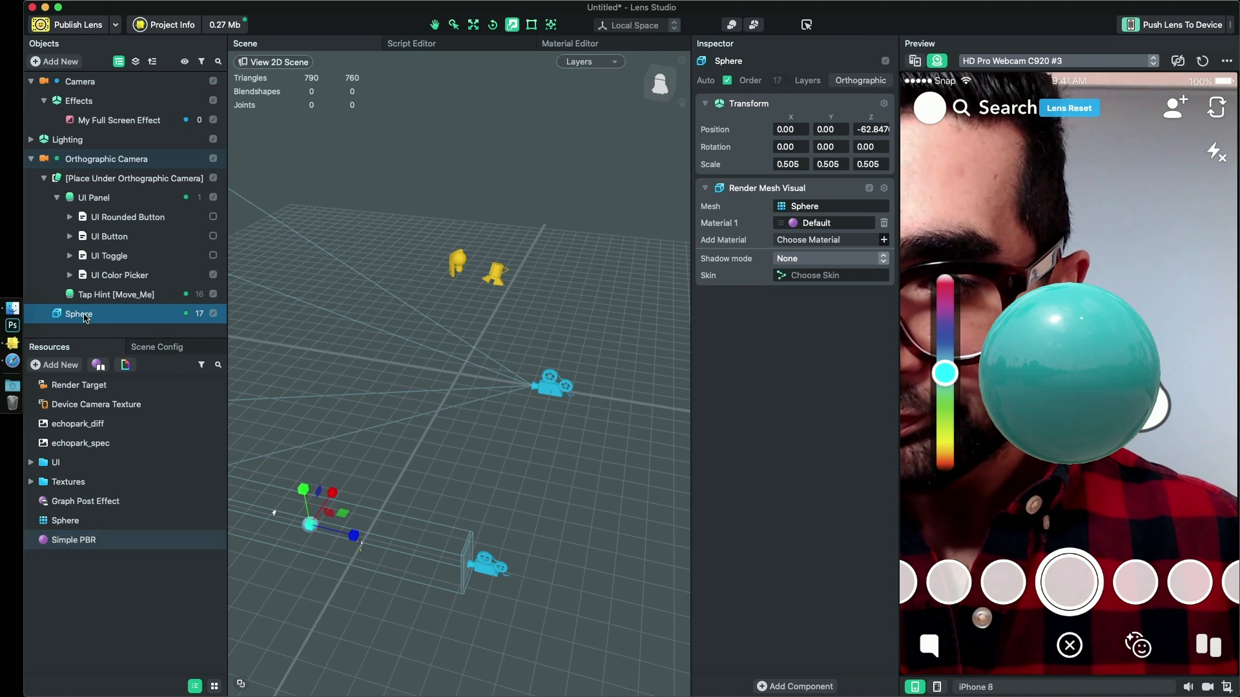
- Assign the Simple PBR material to the Sphere's Material 1 slot
drag(92, 545, 566, 471)
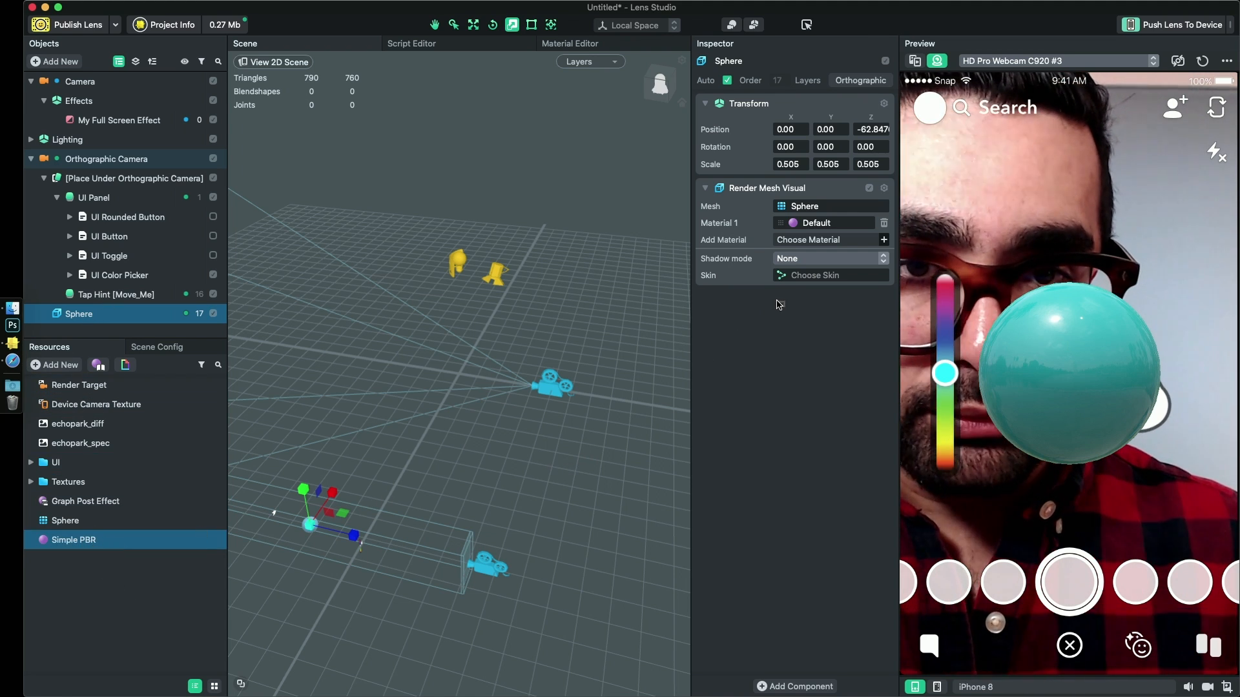
drag(778, 305, 821, 227)
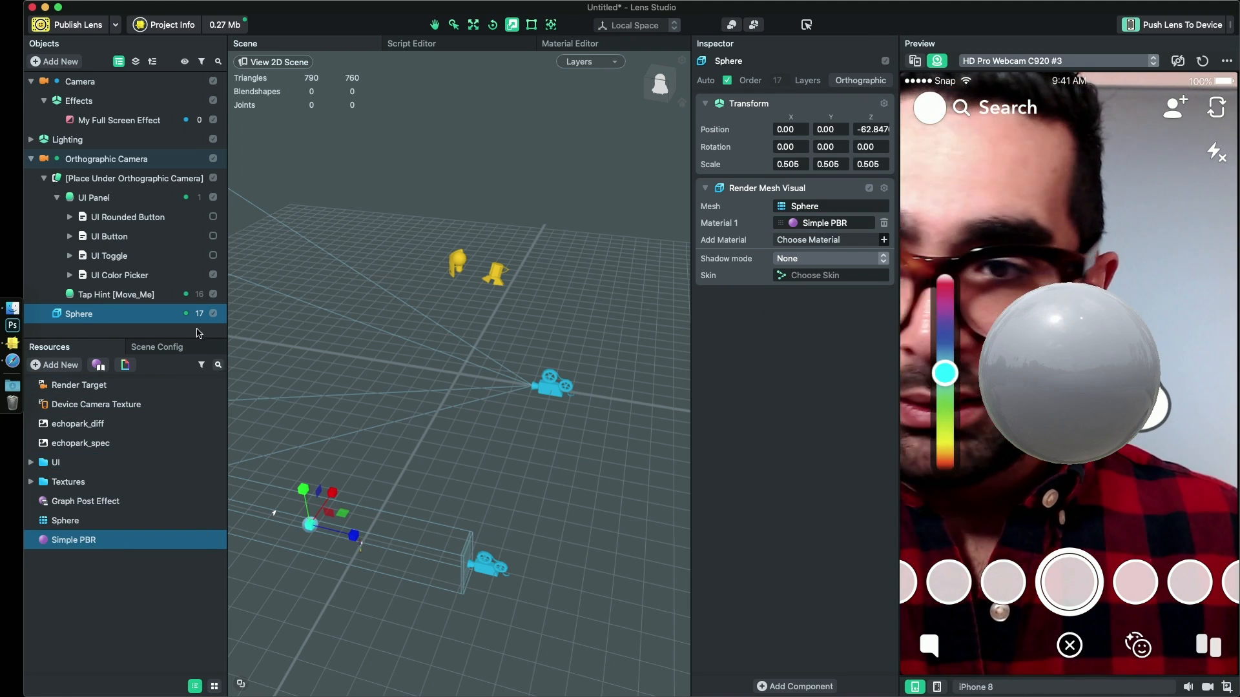
- Test the color picker on the Sphere in the preview and examine the Simple PBR material's Base Color property
mouse_move(945, 374)
mouse_down()
mouse_move(945, 290)
mouse_move(943, 368)
mouse_up()
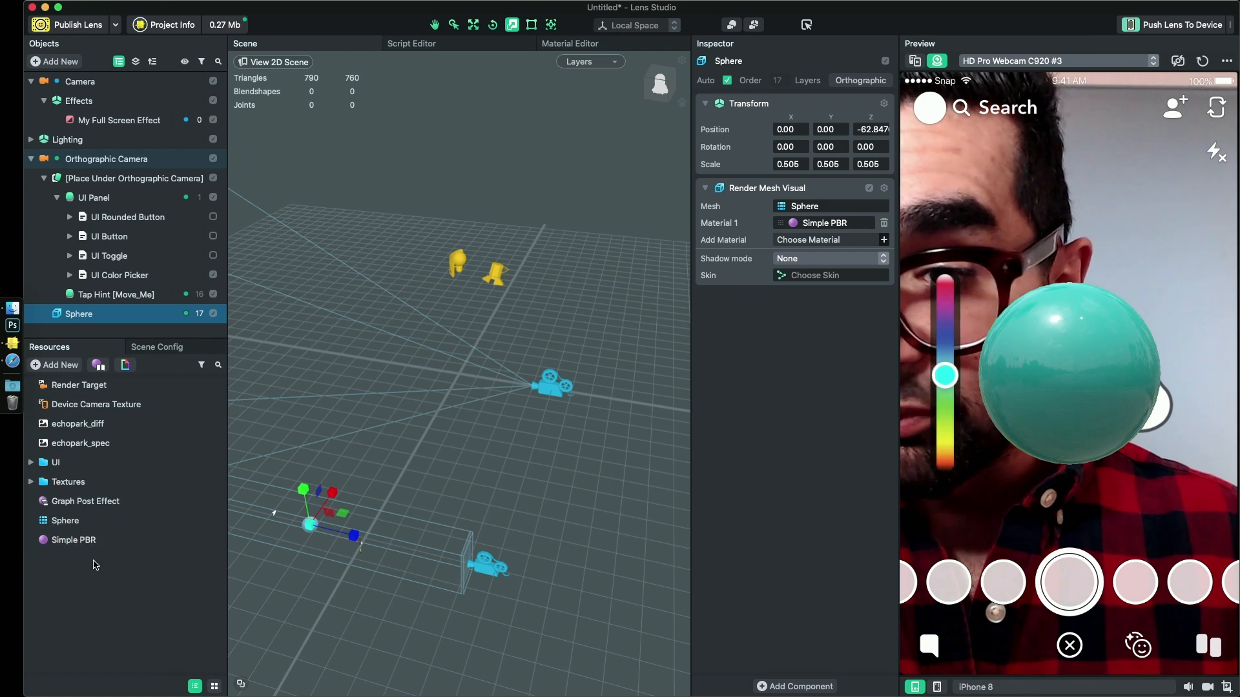
click(80, 541)
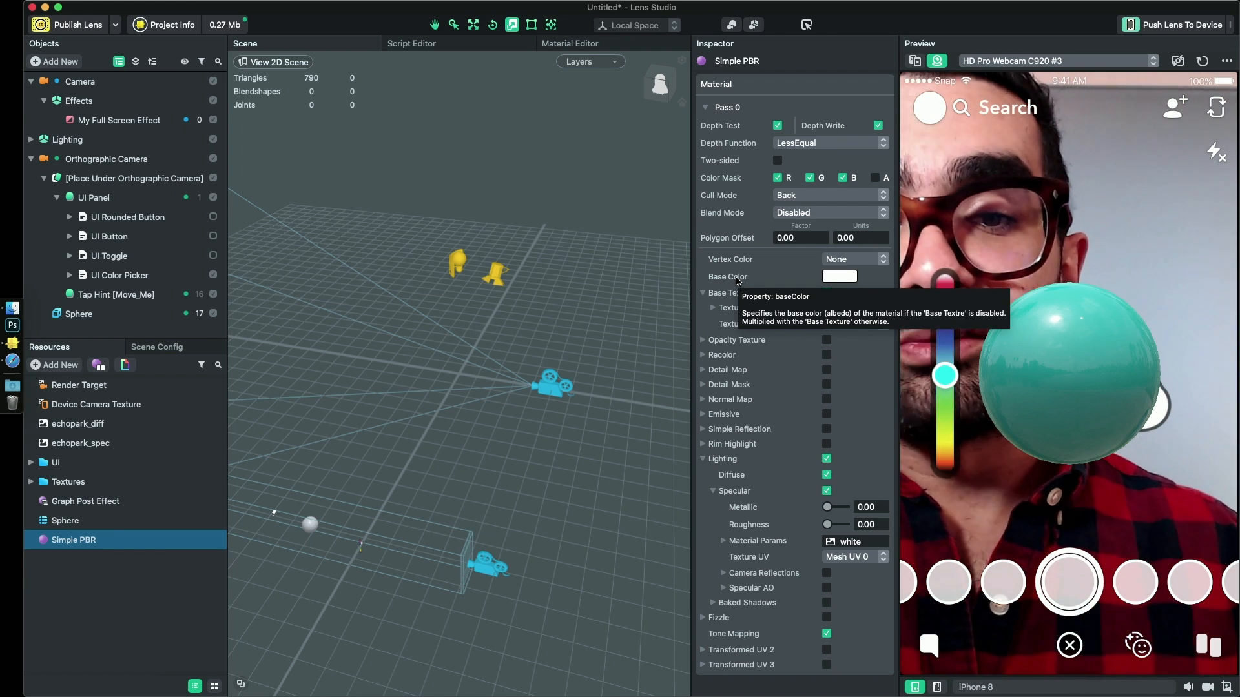
- Test the color picker on the Sphere by sliding its preview handle to purple
drag(943, 350, 944, 315)
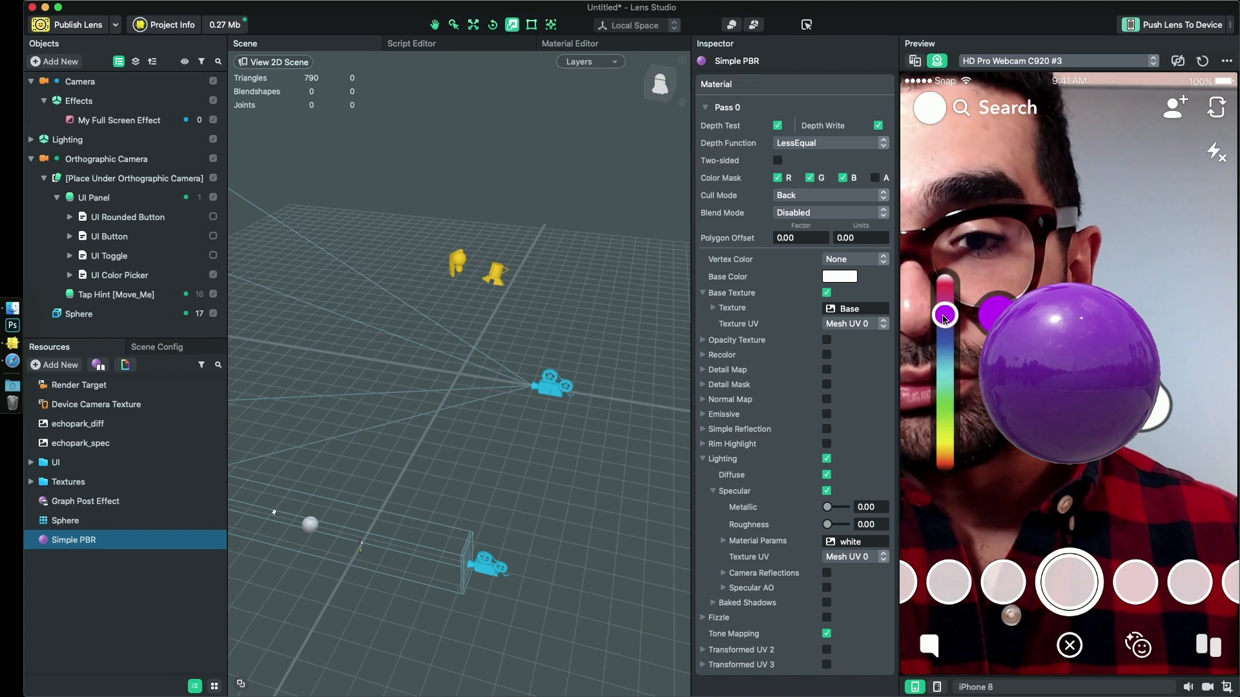
- Delete the Sphere from the scene and disable the Tap Hint [Move_Me] object
click(112, 316)
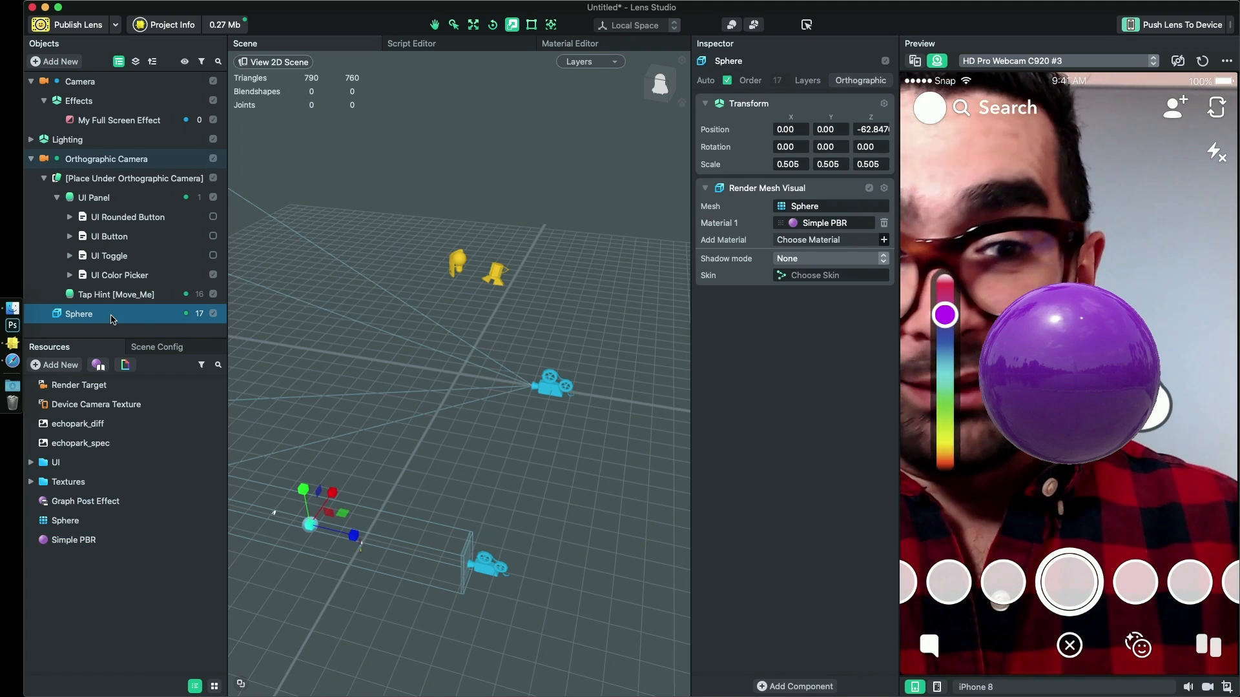
key(Delete)
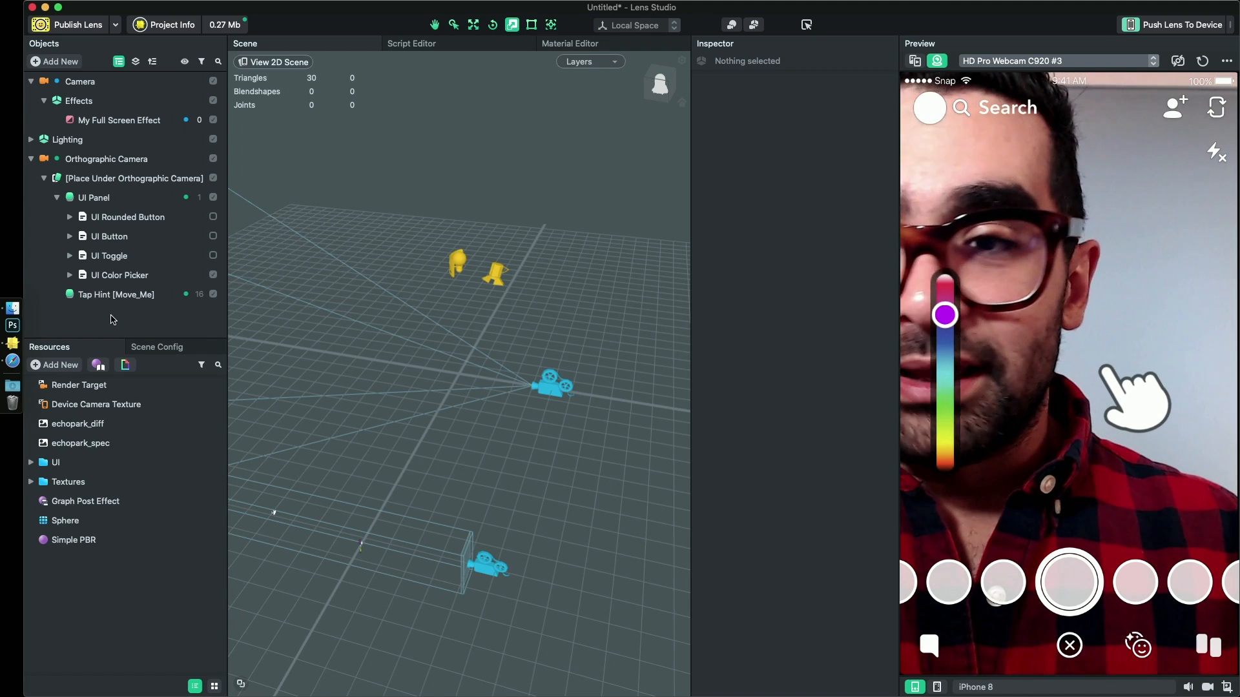
click(214, 297)
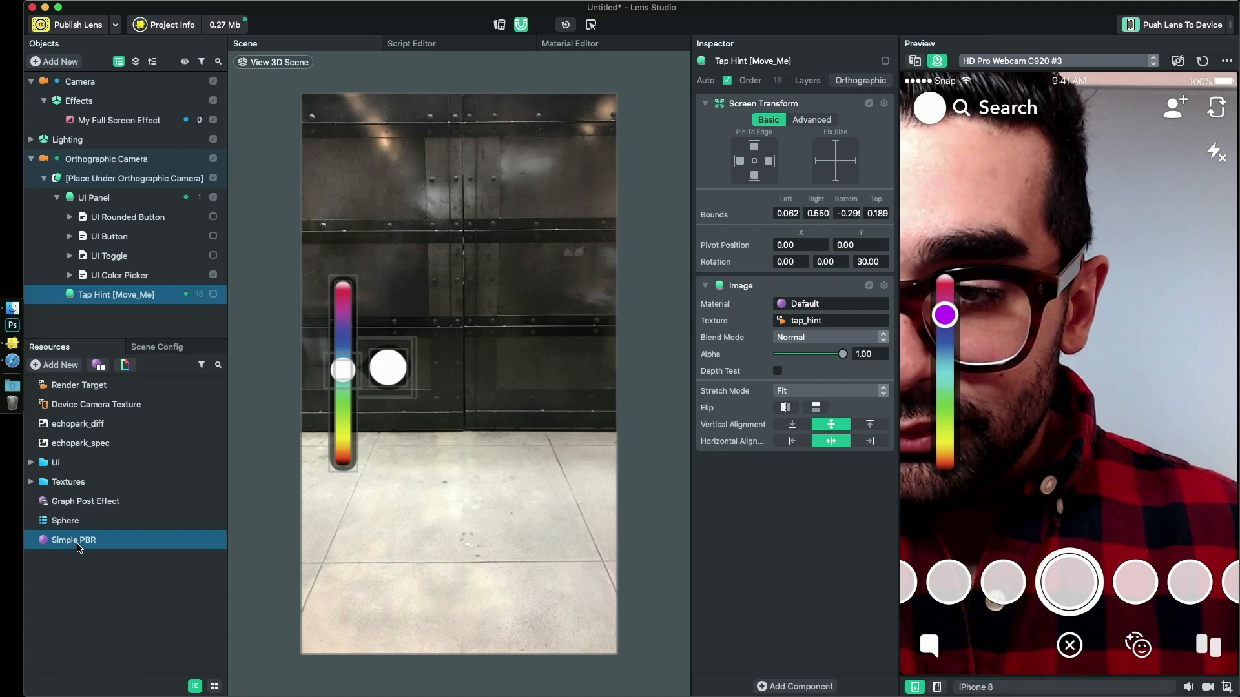
- Open the Graph Post Effect material's node graph and add a Color Parameter node above the Texture Sample node
double_click(87, 503)
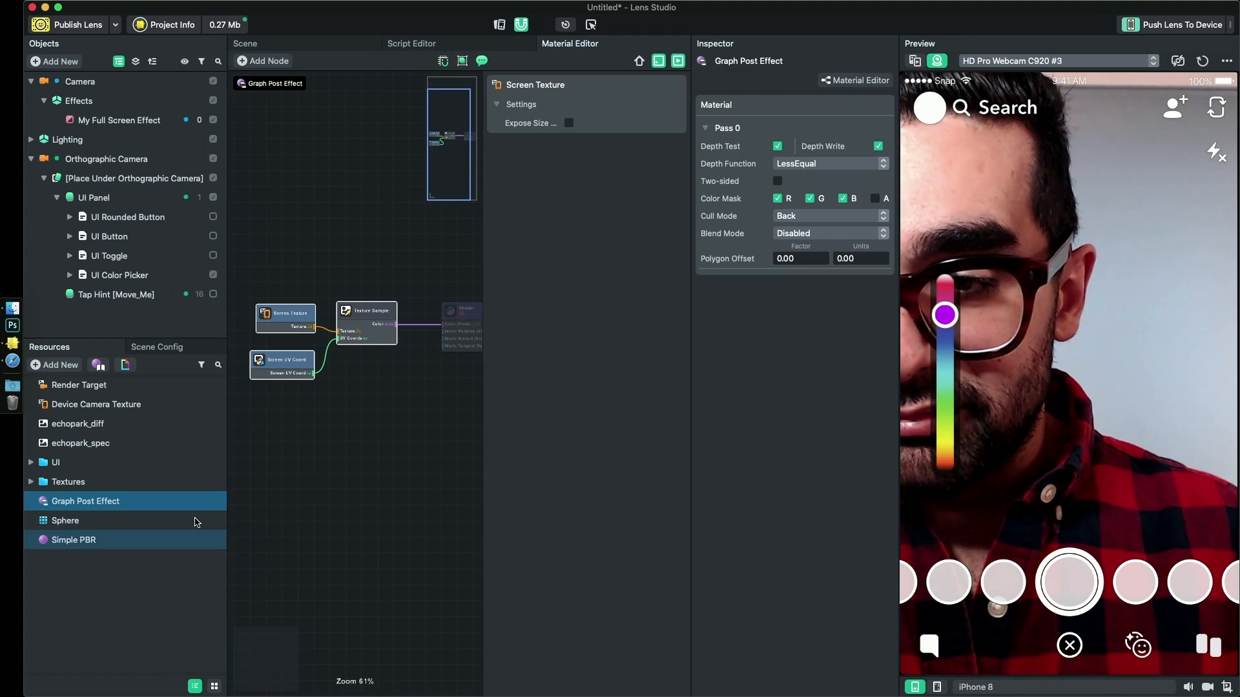
drag(410, 456, 377, 460)
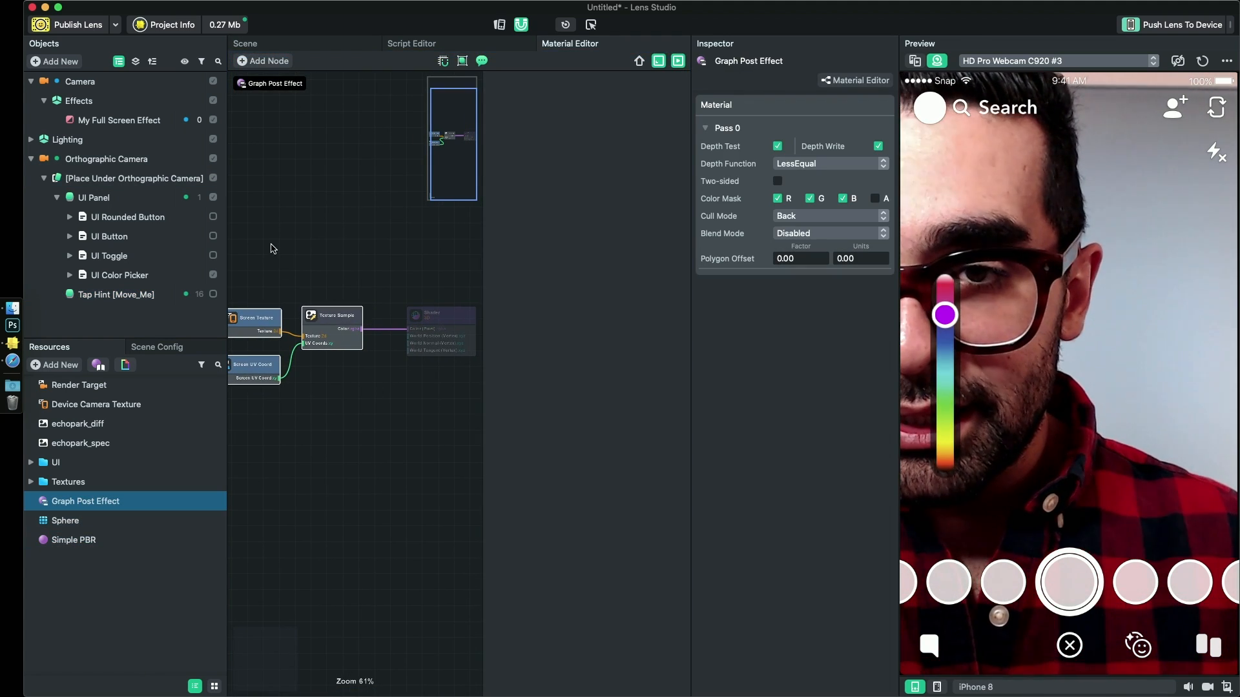
right_click(316, 257)
click(349, 261)
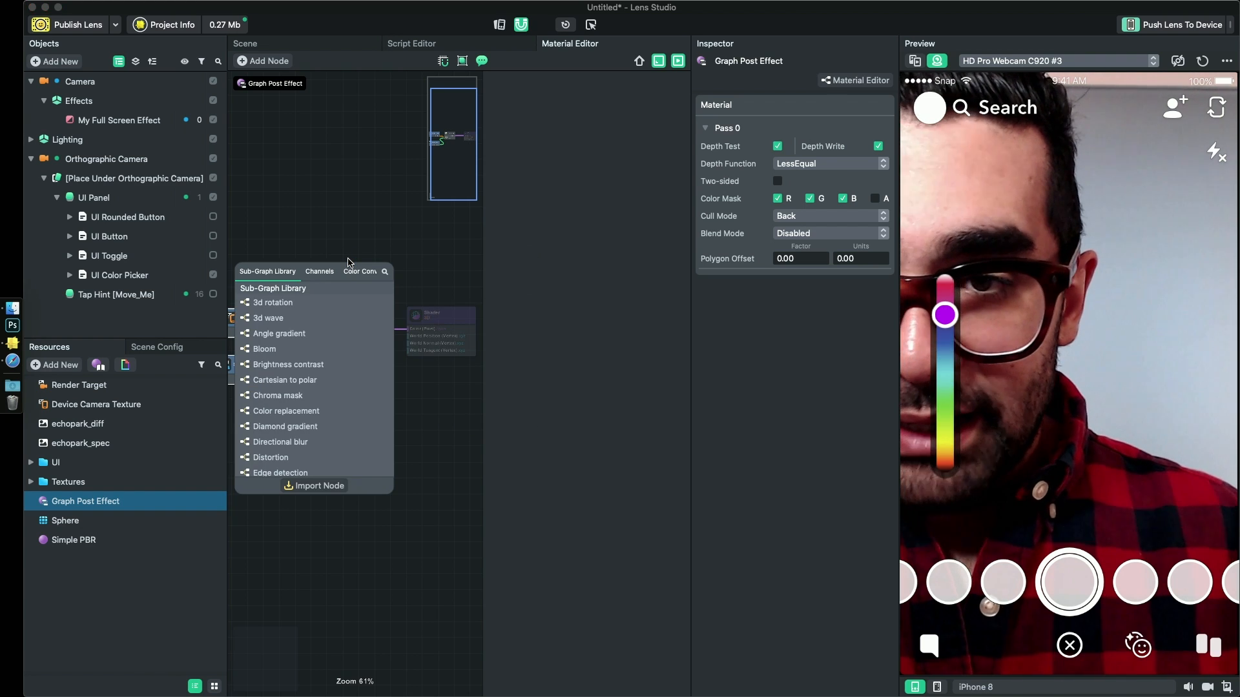
text(clo)
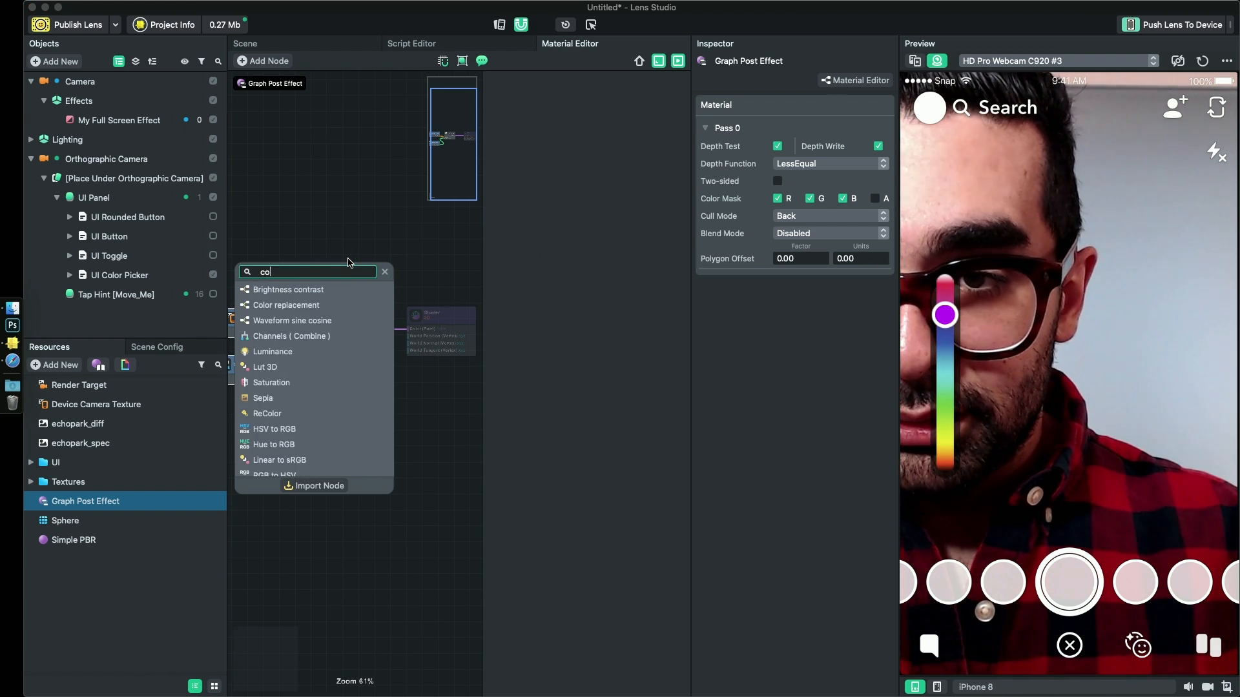
text(lor param)
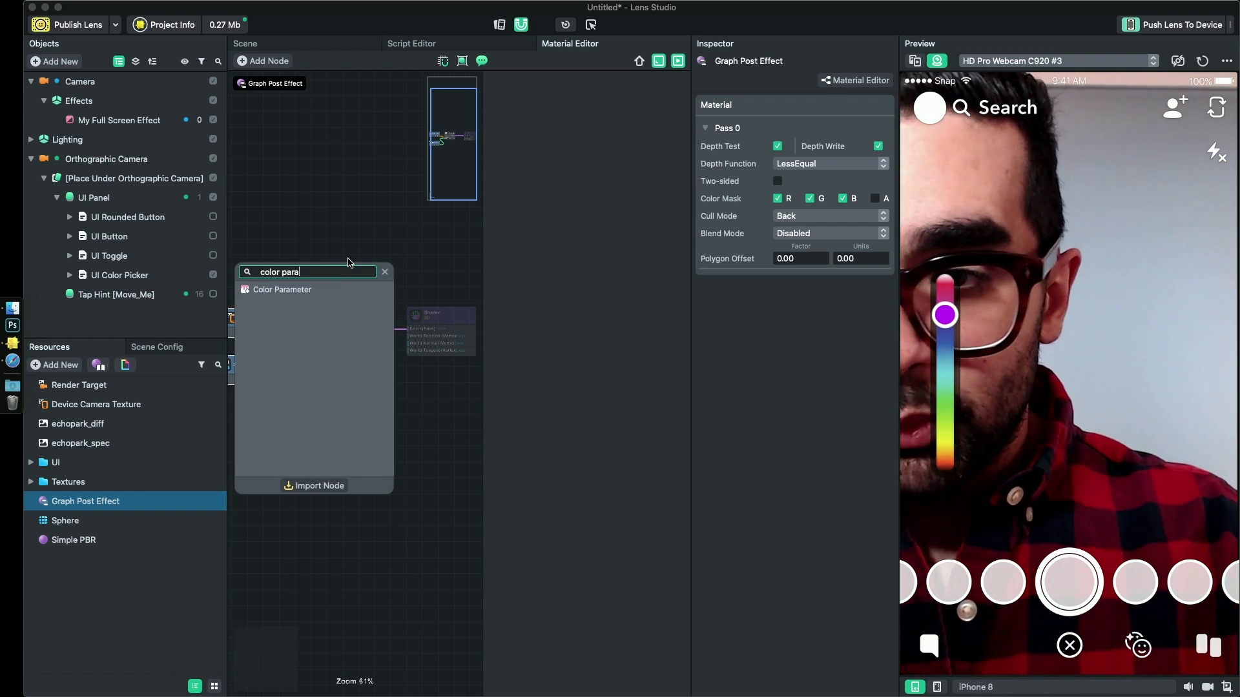
key(Down)
key(Return)
drag(353, 265, 332, 249)
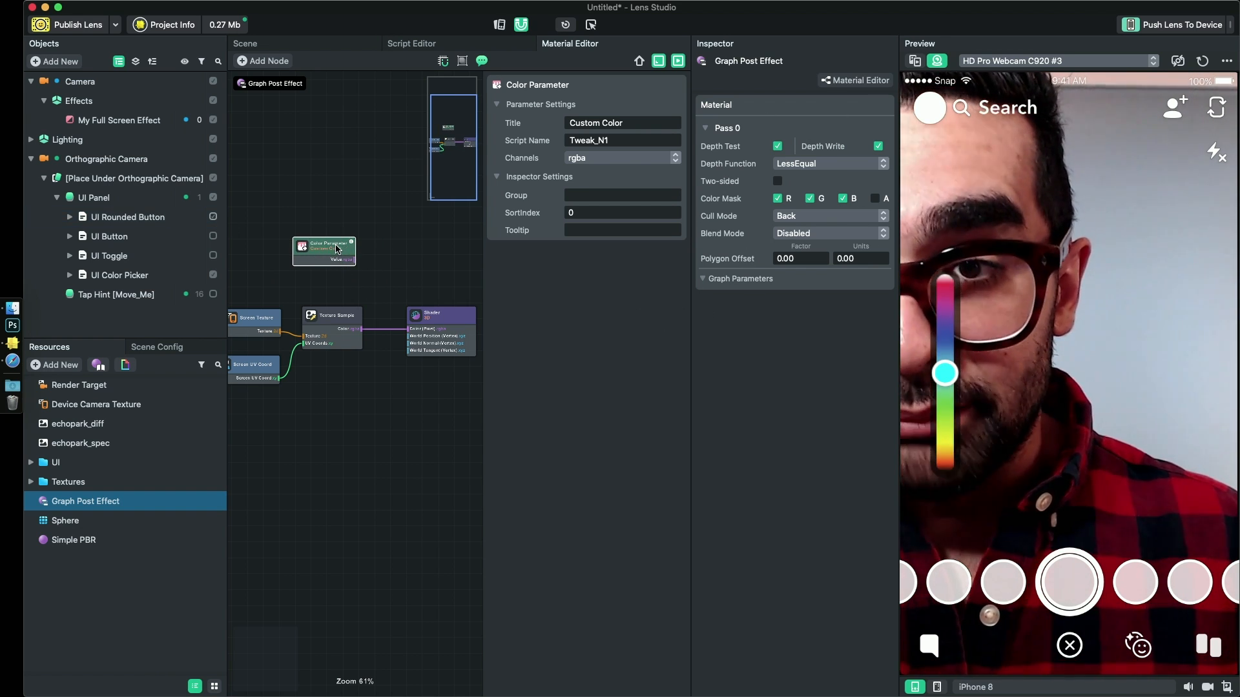
- Add a Multiply node combining the Color Parameter and Texture Sample outputs, and connect it to the Shader's Color (Pixel) input
drag(443, 319, 483, 319)
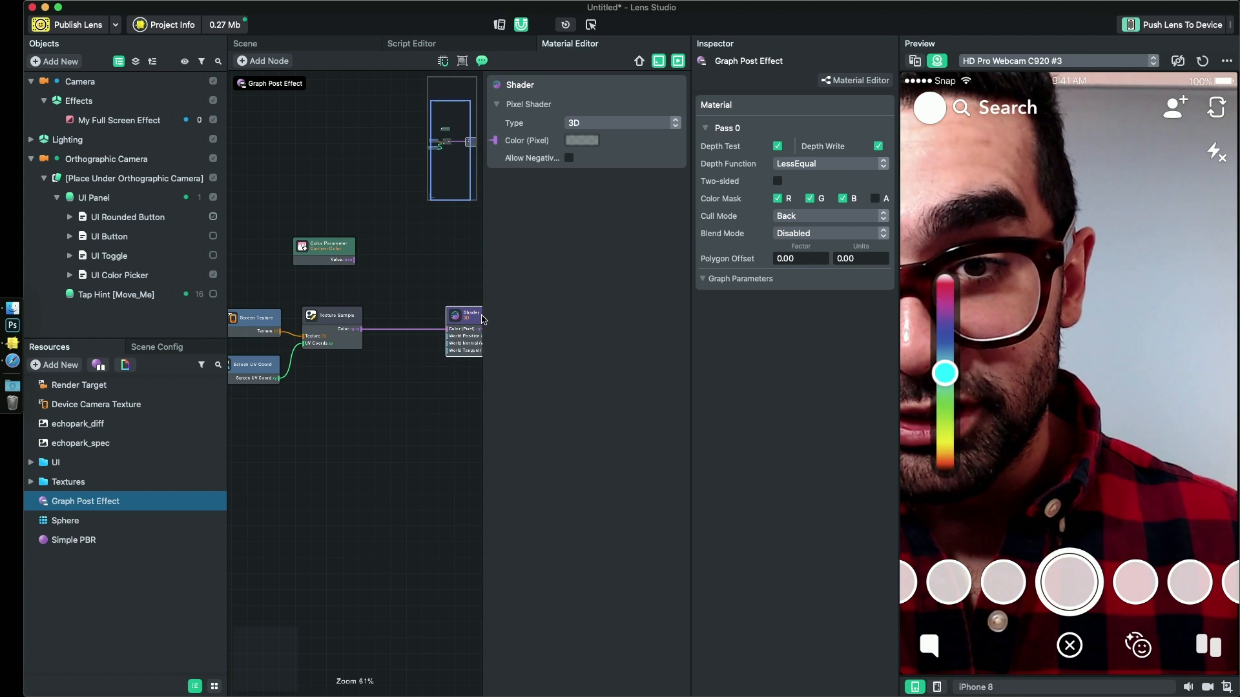
right_click(383, 289)
click(415, 296)
text(mul)
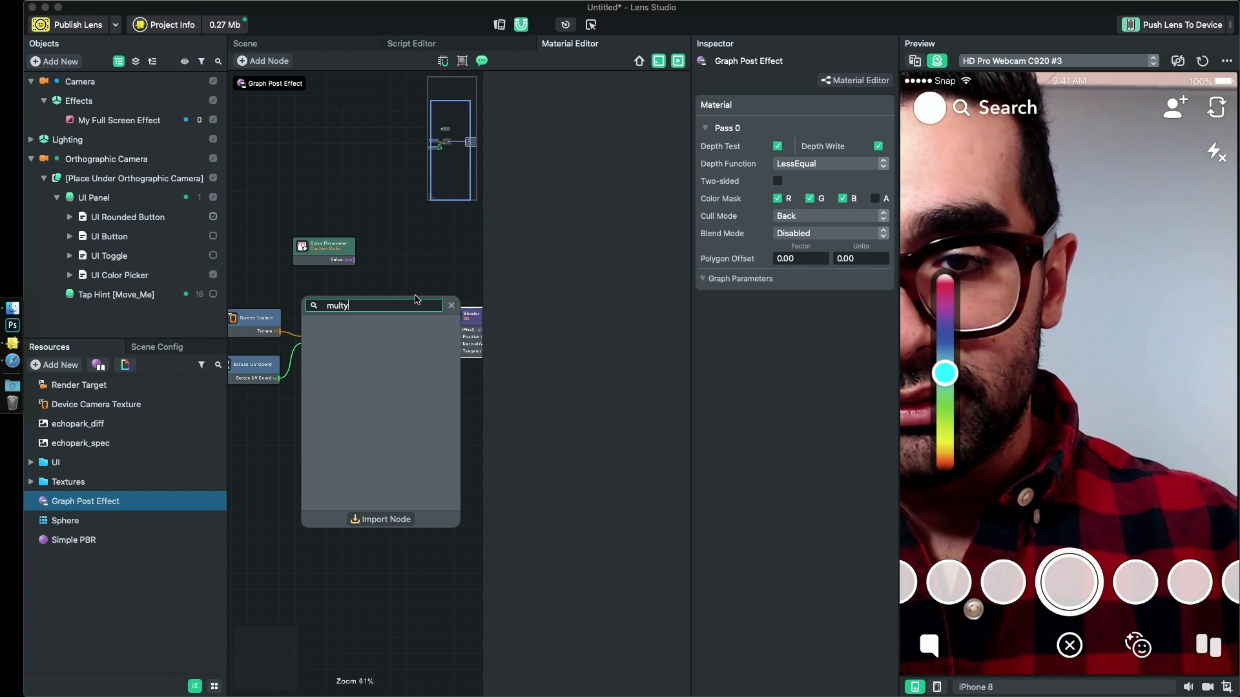
key(Return)
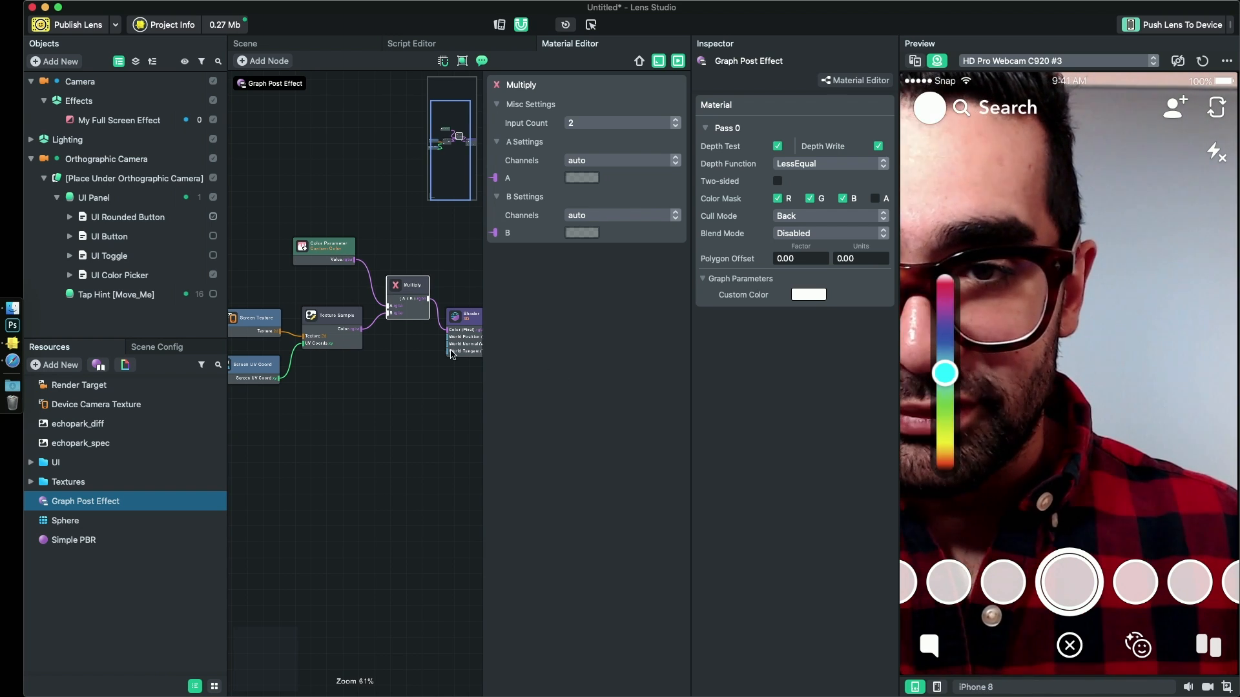
- Dock the Inspector with the Resources and Scene Config panels and widen the node graph area
drag(406, 392, 436, 386)
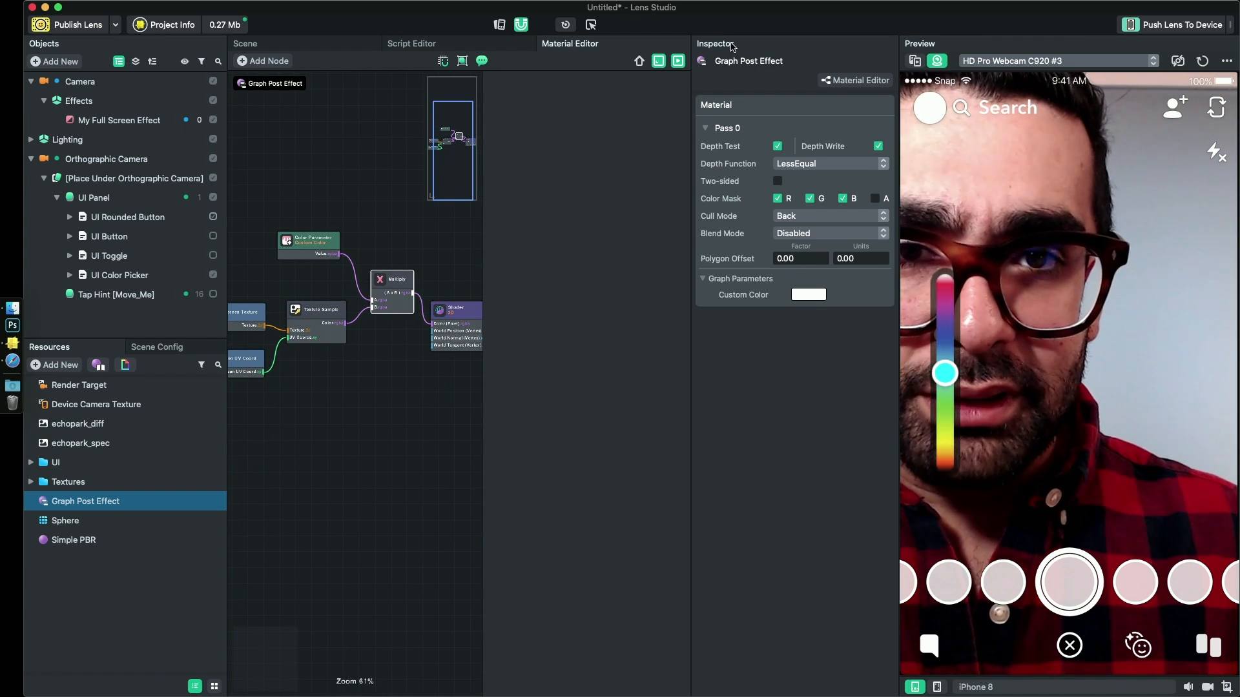
drag(733, 45, 231, 349)
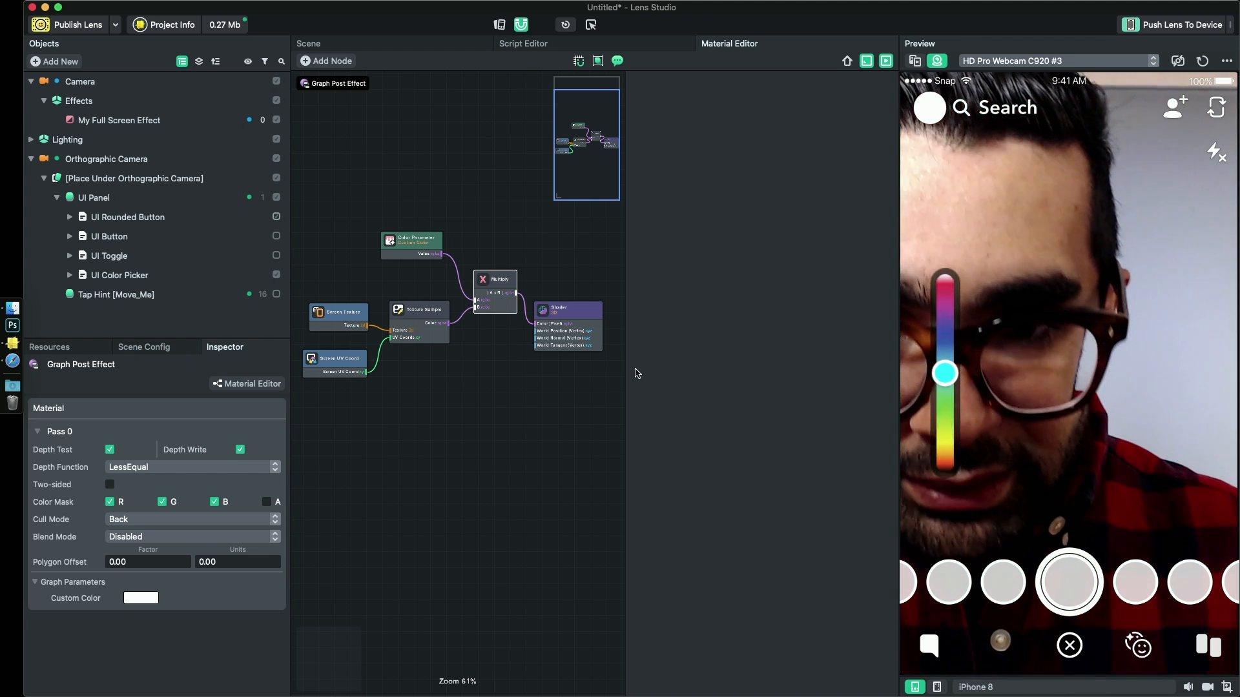
drag(625, 373, 774, 368)
scroll(579, 374, up, 5)
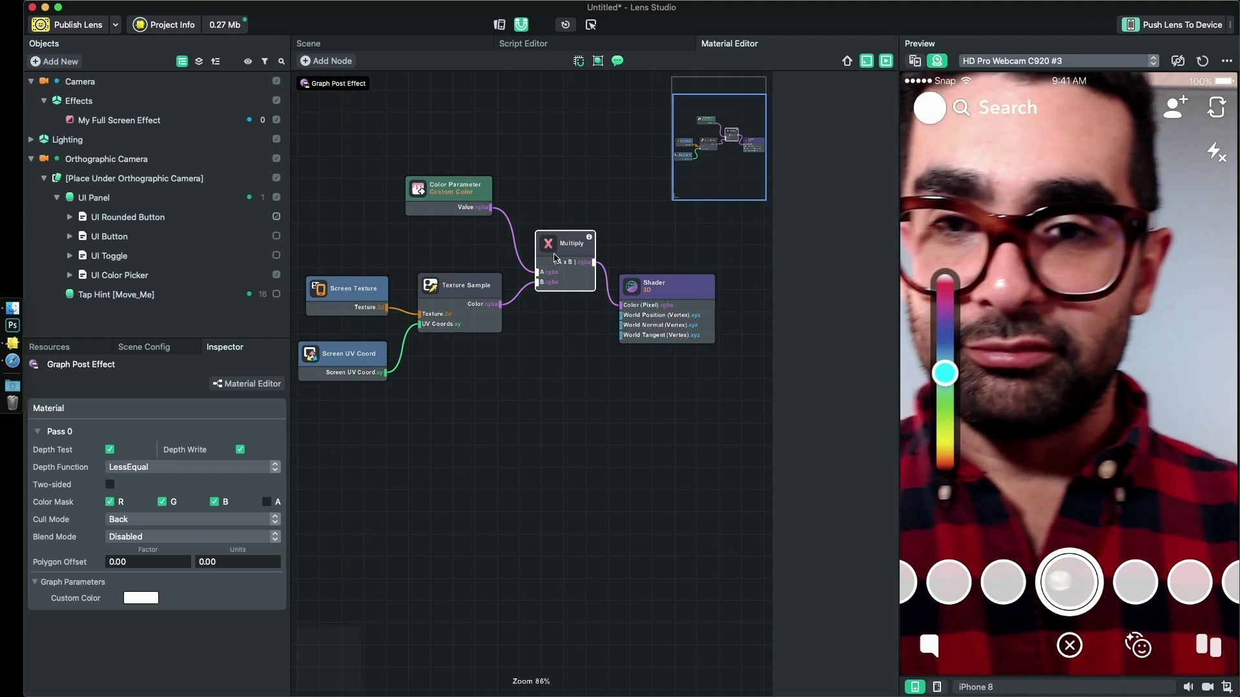
- Using Simple PBR's Base Color property as reference, set the Color Parameter's title to Base Color and its script name to baseColor
click(450, 197)
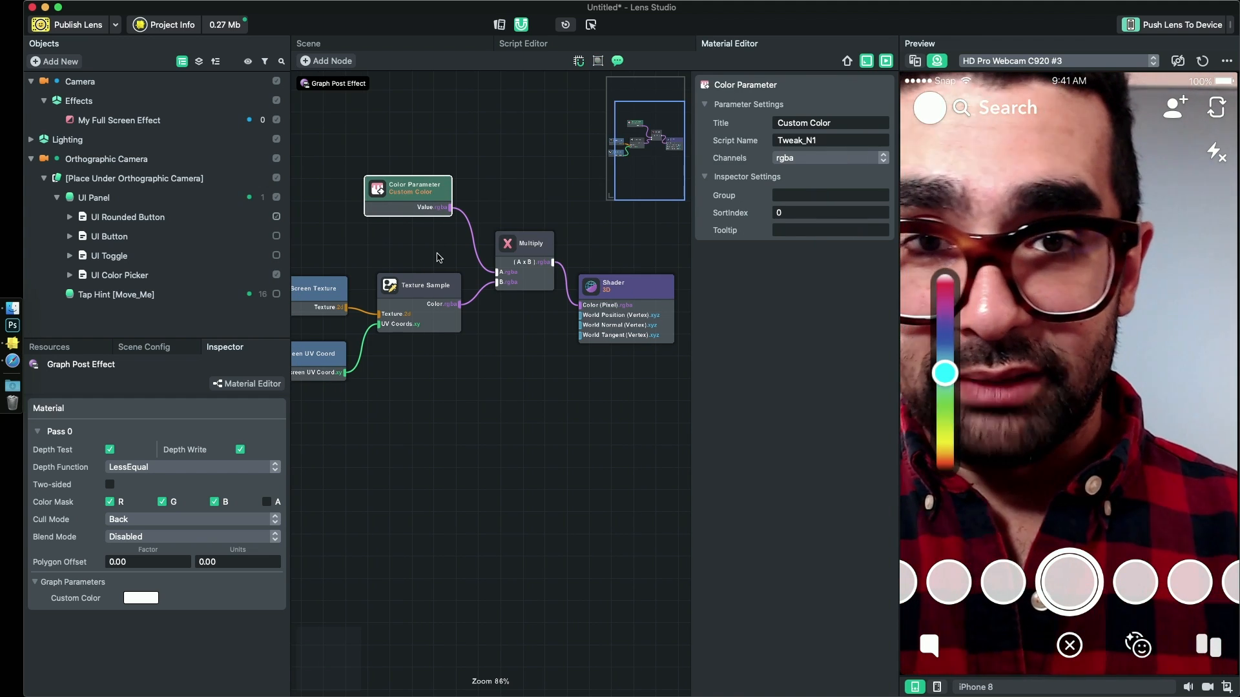
click(42, 350)
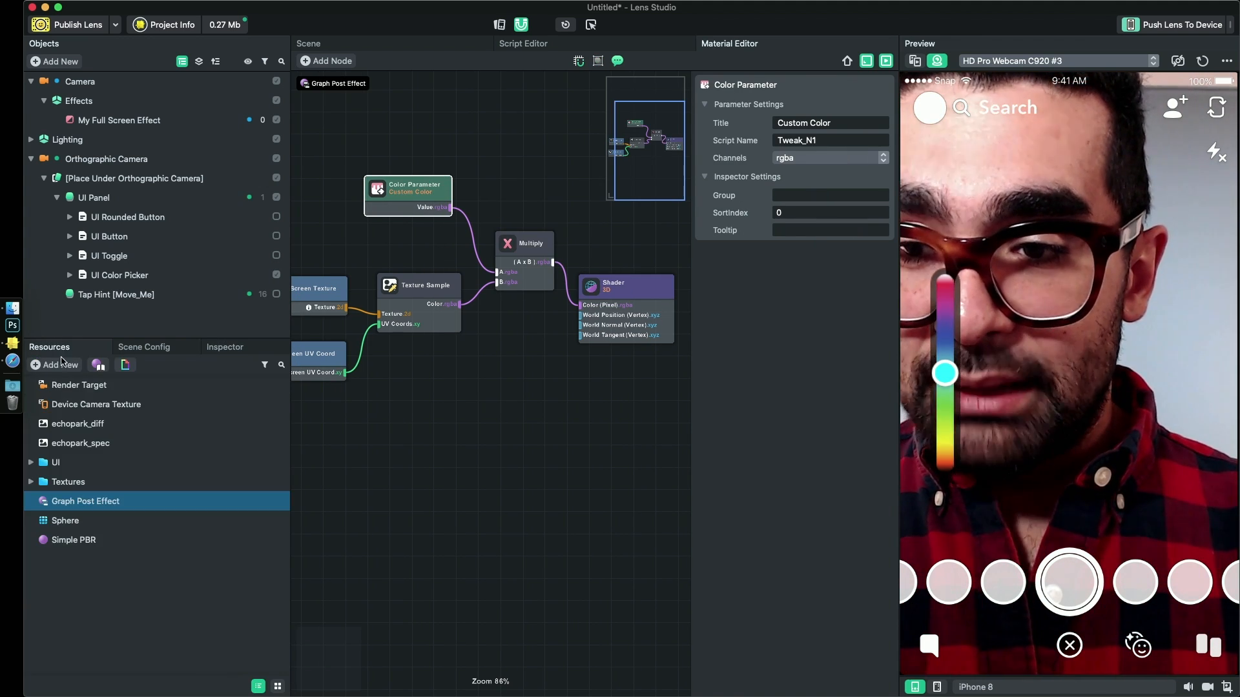
click(83, 541)
click(147, 604)
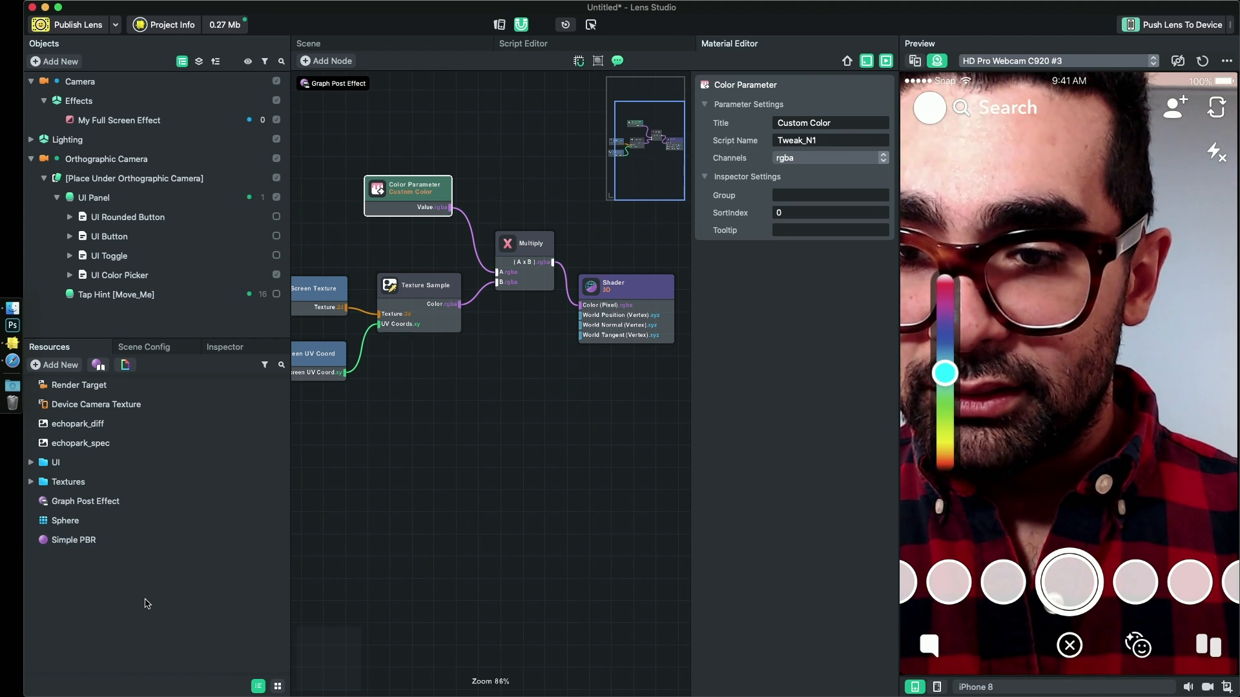
click(223, 348)
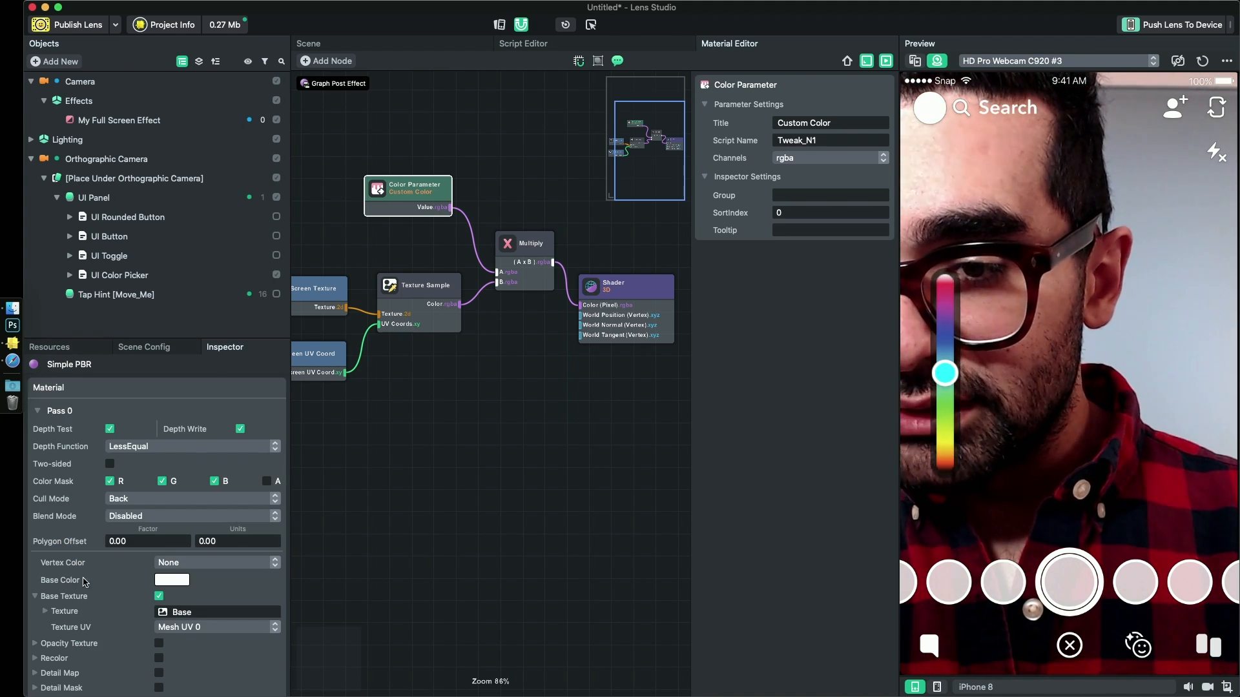
click(51, 348)
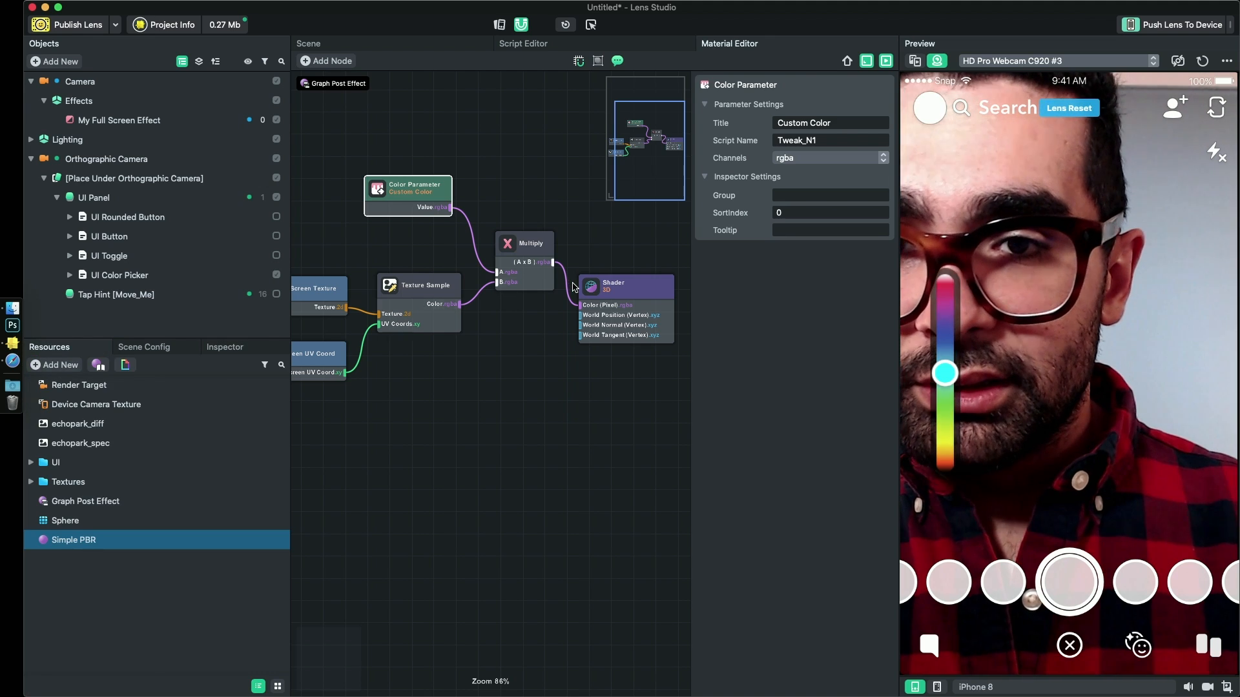
double_click(846, 141)
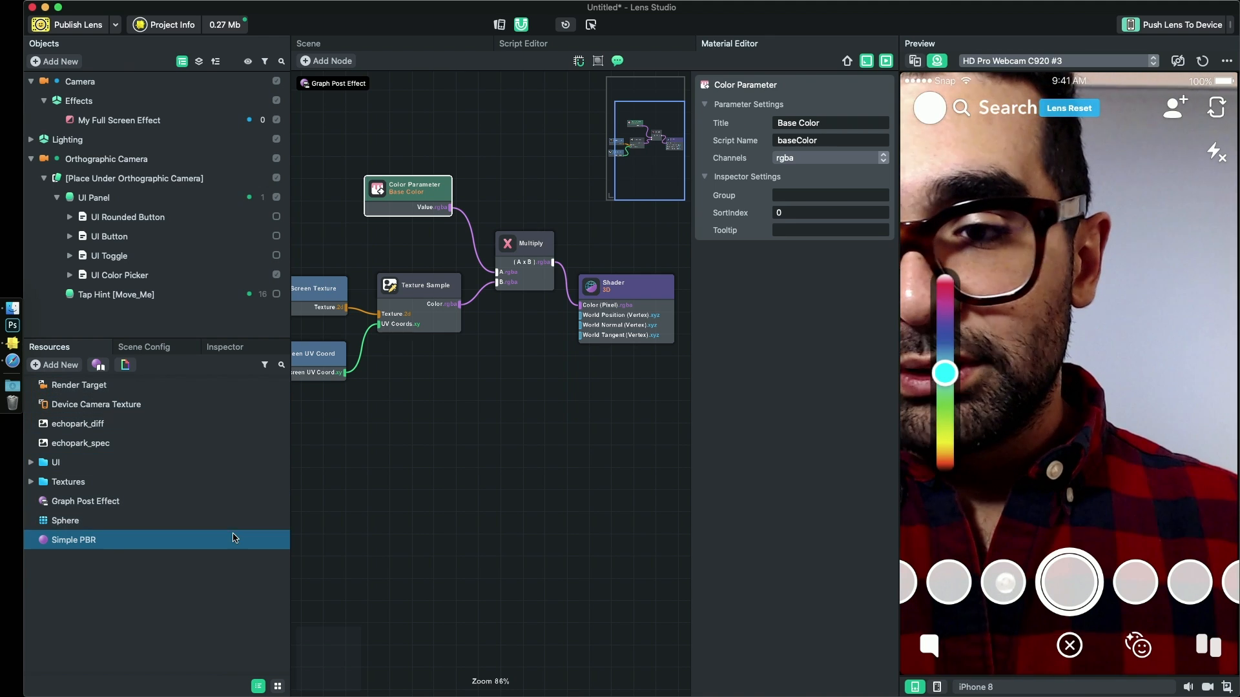
- Try a red Base Color on the Graph Post Effect material and discard the color change
click(90, 518)
click(81, 506)
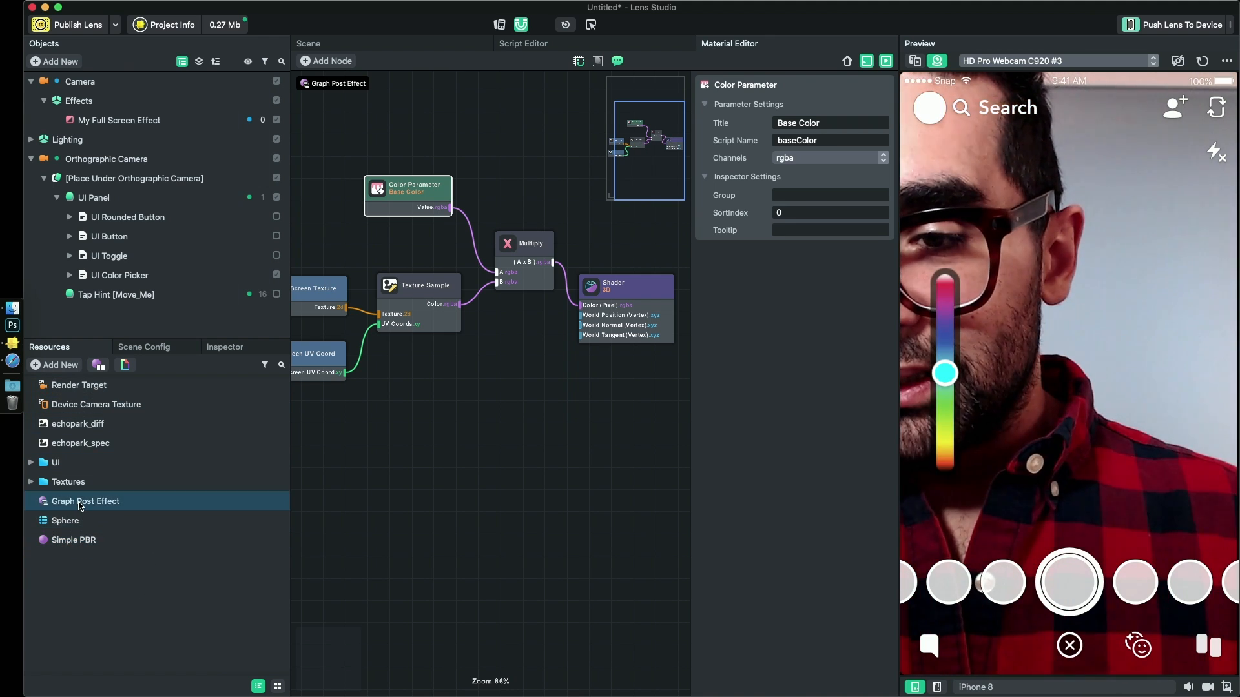
click(227, 347)
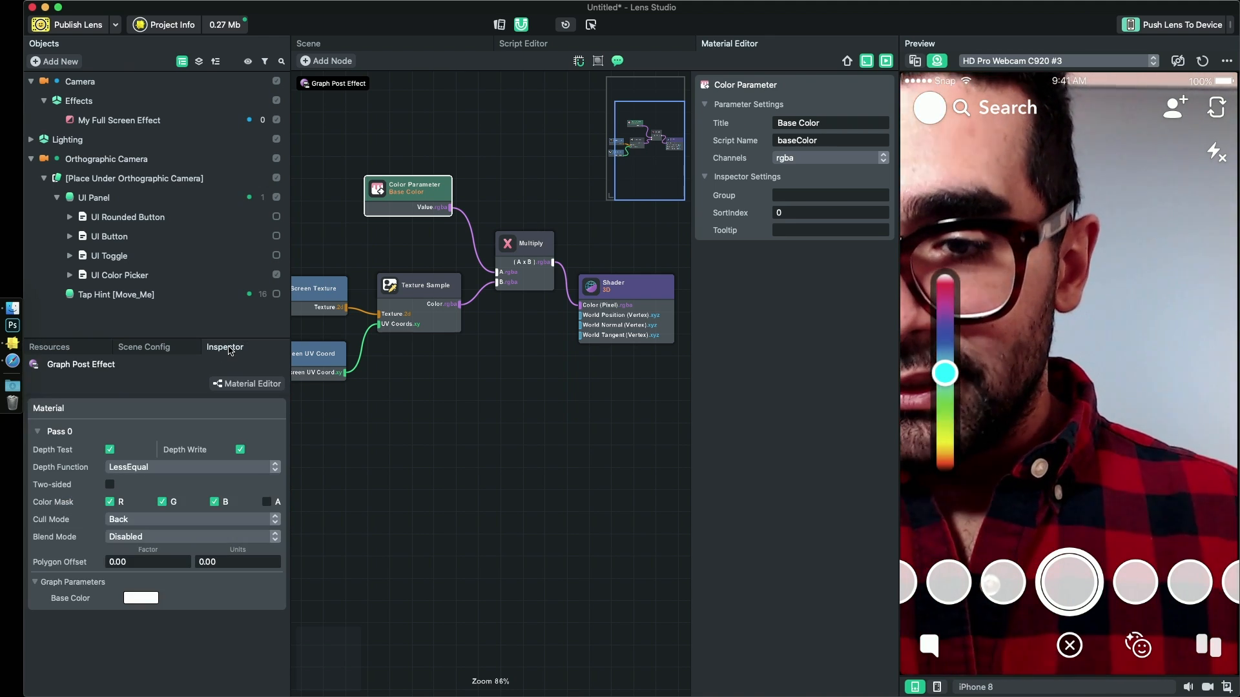
click(141, 599)
click(548, 247)
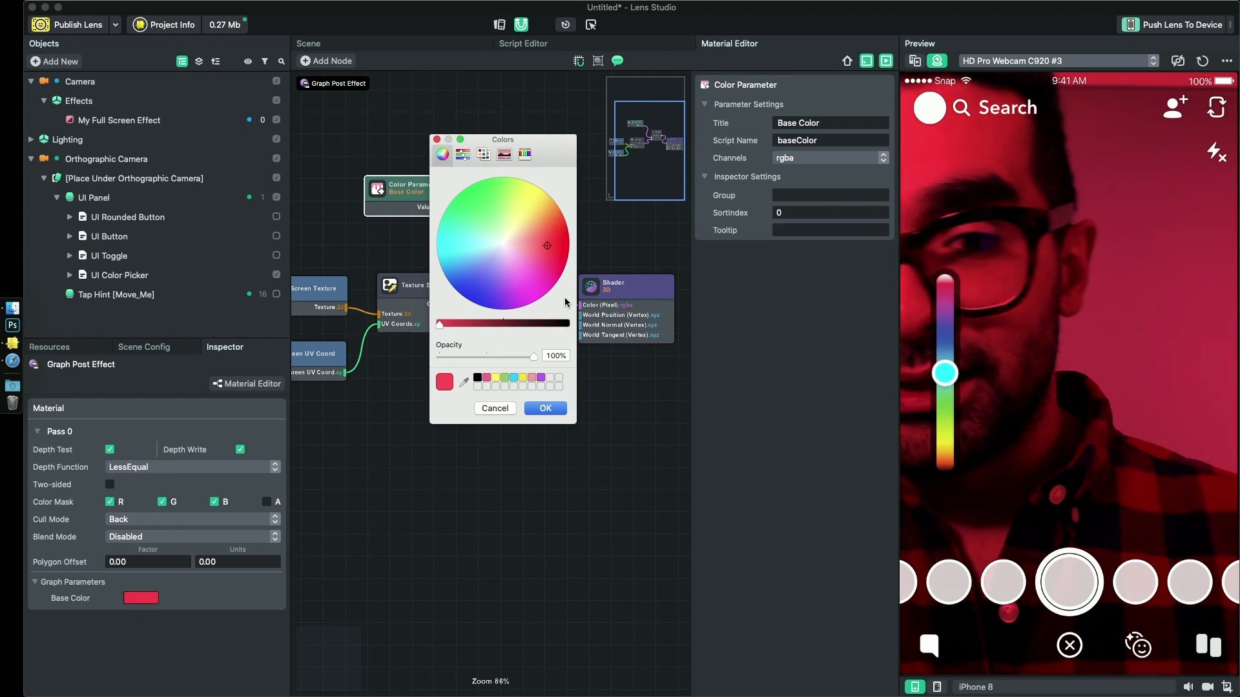
click(502, 412)
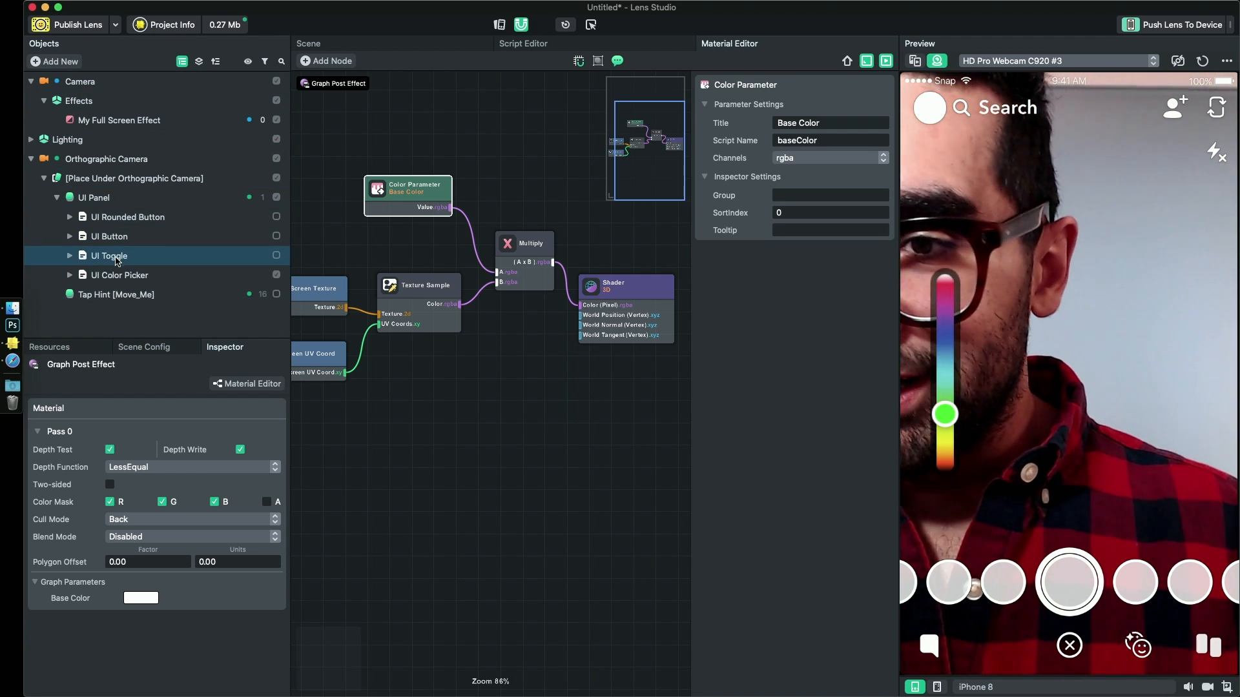
- Give the Inspector its own column again and assign My Full Screen Effect as the UI Color Picker's Color Recipient
click(115, 277)
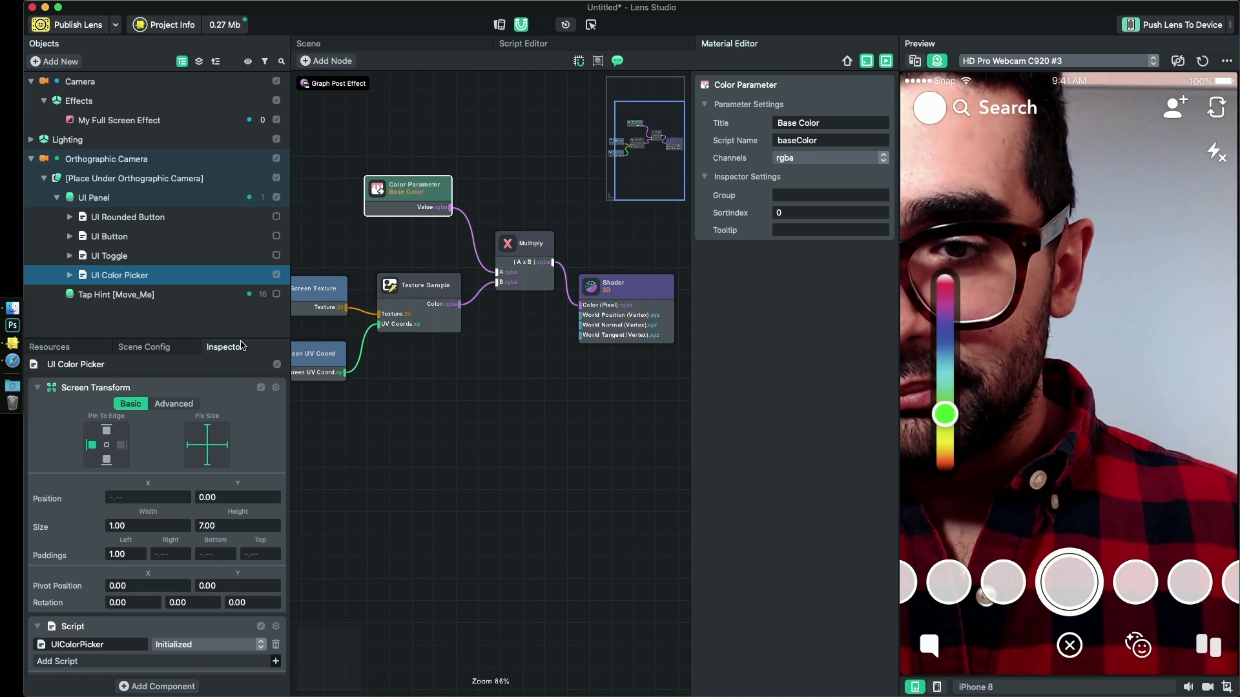
drag(230, 347, 848, 287)
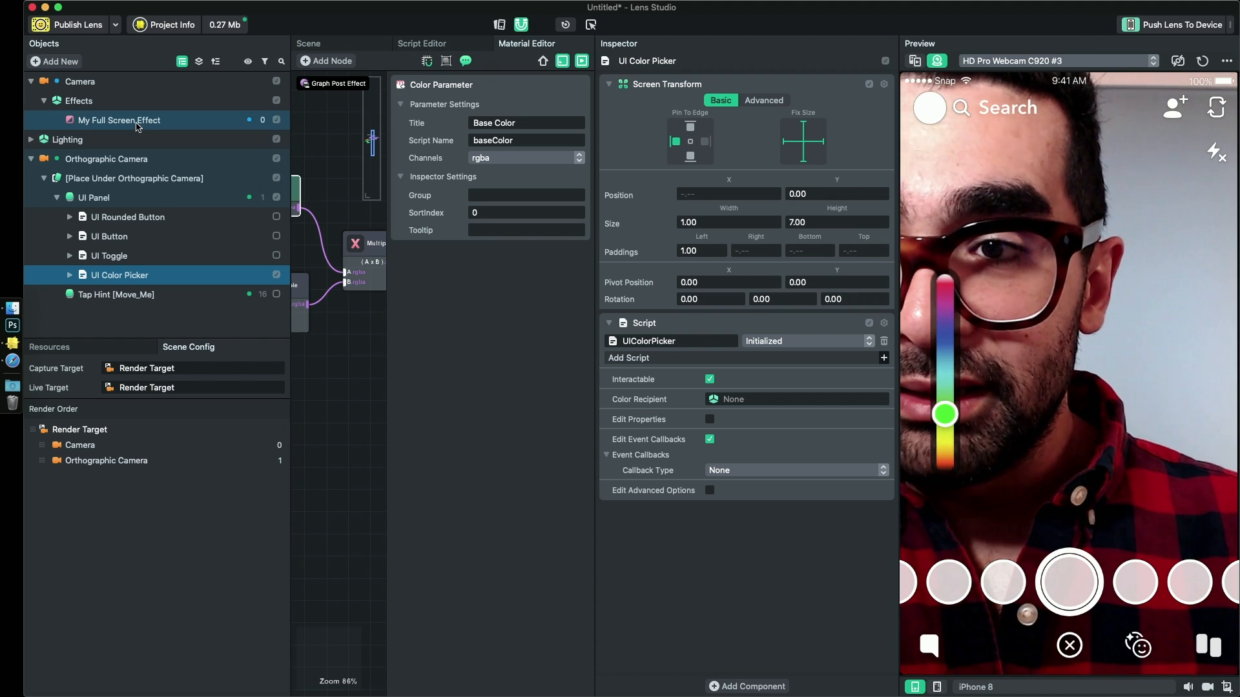
drag(139, 121, 747, 404)
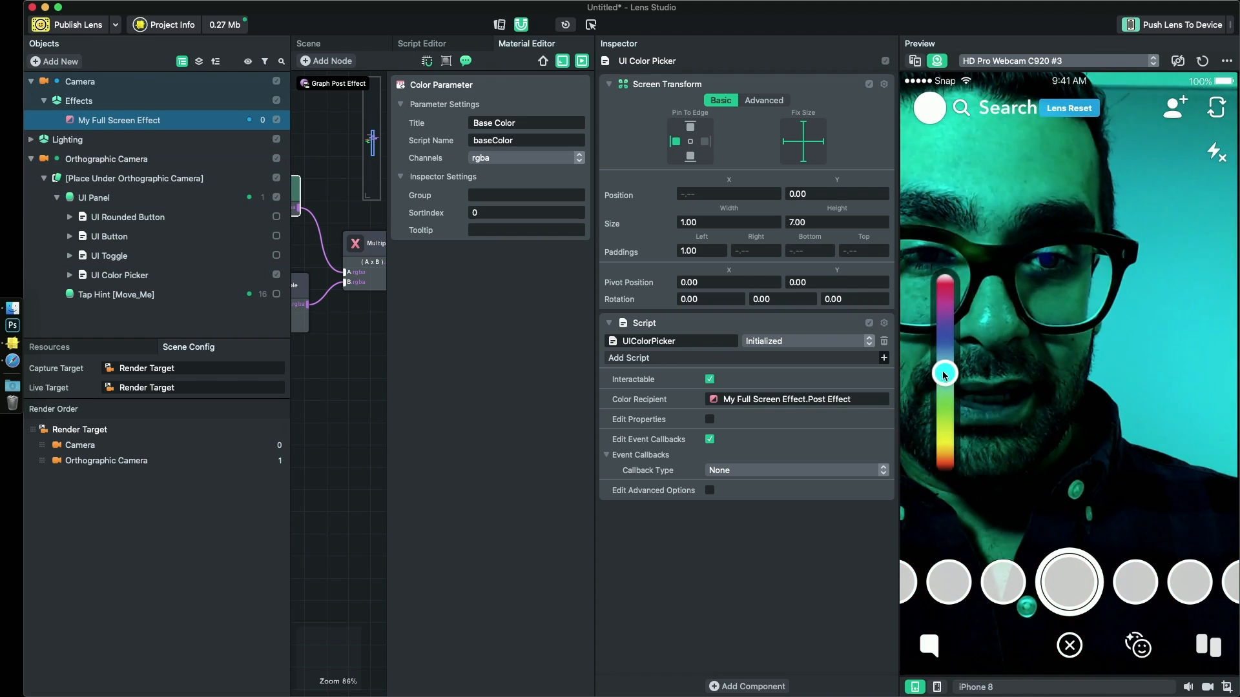
- Reset the preview and test the full-screen effect by sliding the color picker to blue
mouse_move(942, 373)
mouse_down()
mouse_move(934, 288)
mouse_move(944, 470)
mouse_move(943, 271)
mouse_move(940, 395)
mouse_up()
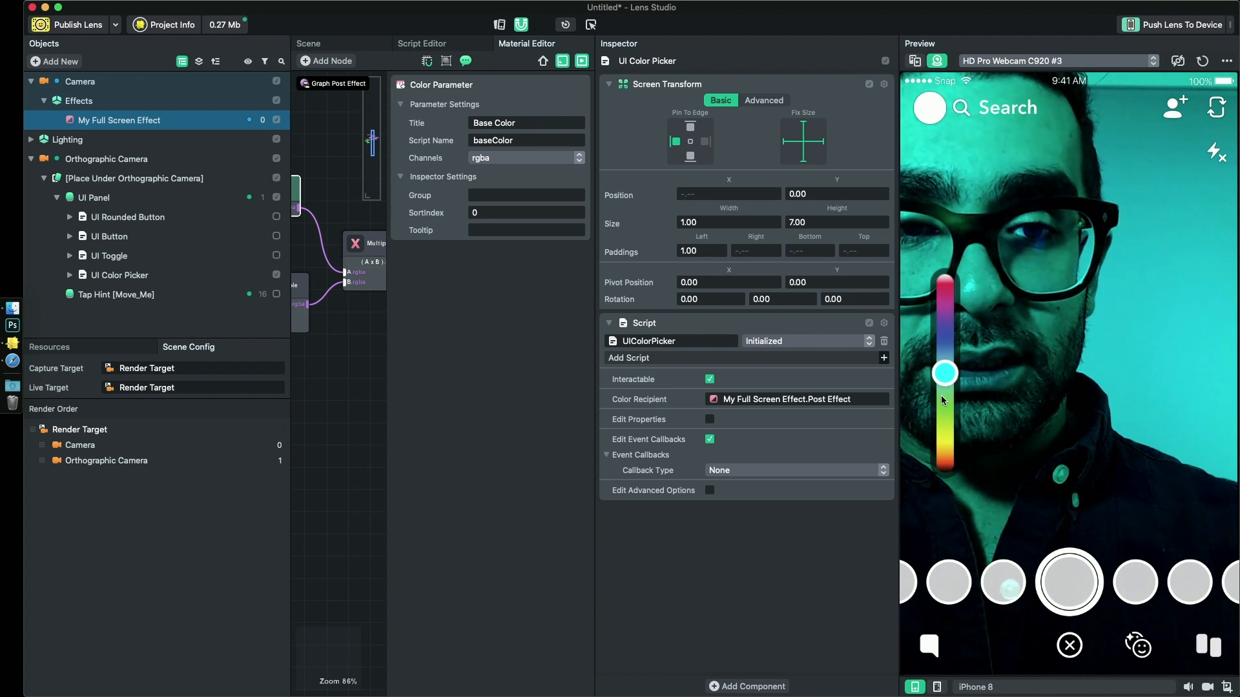
click(1202, 61)
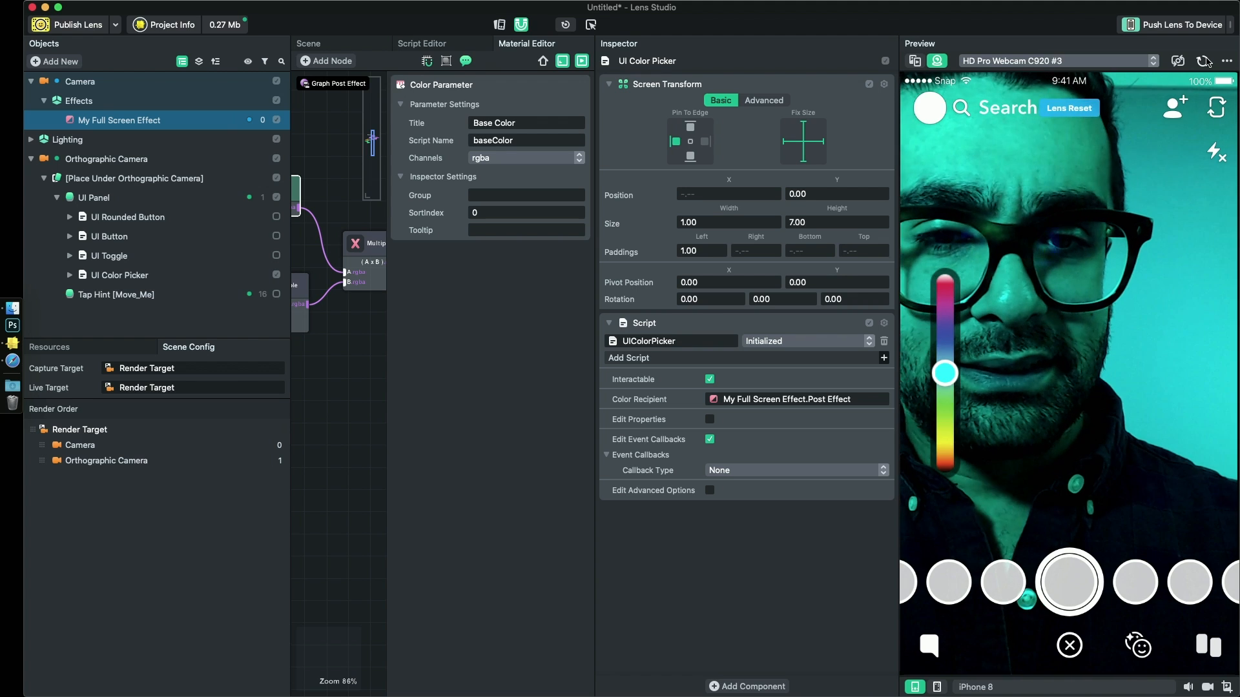
mouse_move(943, 355)
mouse_down()
mouse_move(943, 366)
mouse_move(943, 288)
mouse_move(926, 260)
mouse_move(940, 270)
mouse_move(943, 341)
mouse_up()
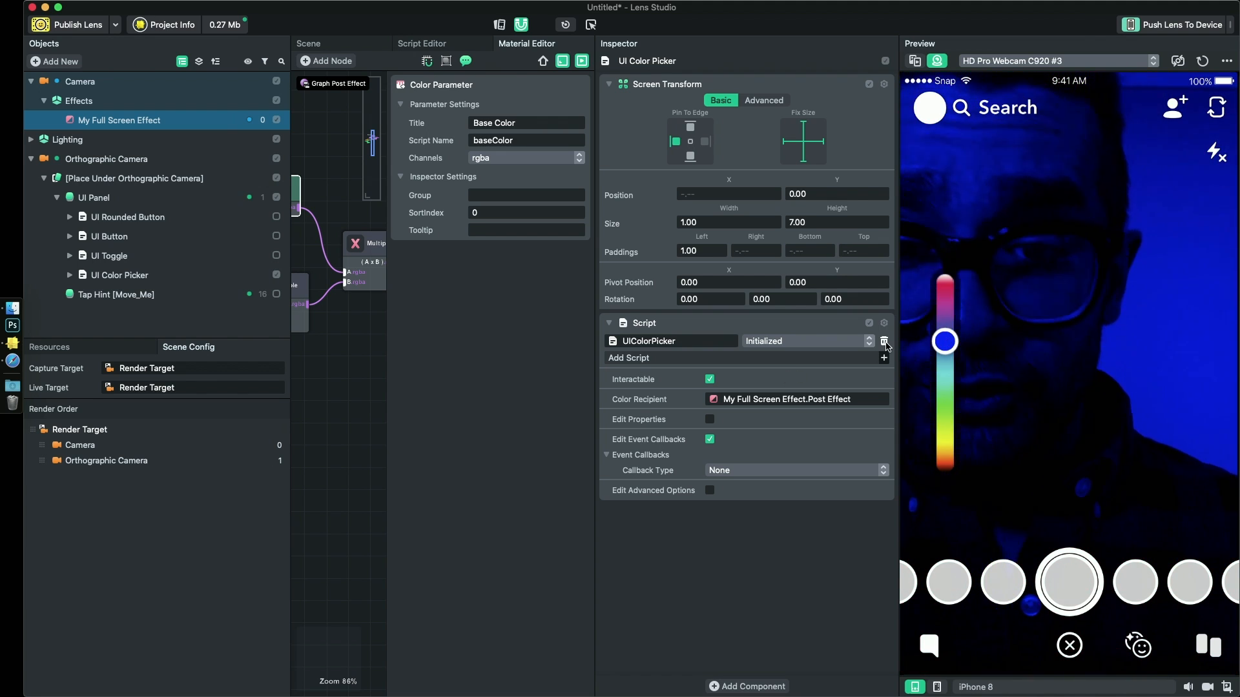
- Enable Edit Properties on the UI Color Picker, trying an Initial Position of 0.00 and setting it to 1.00
click(710, 420)
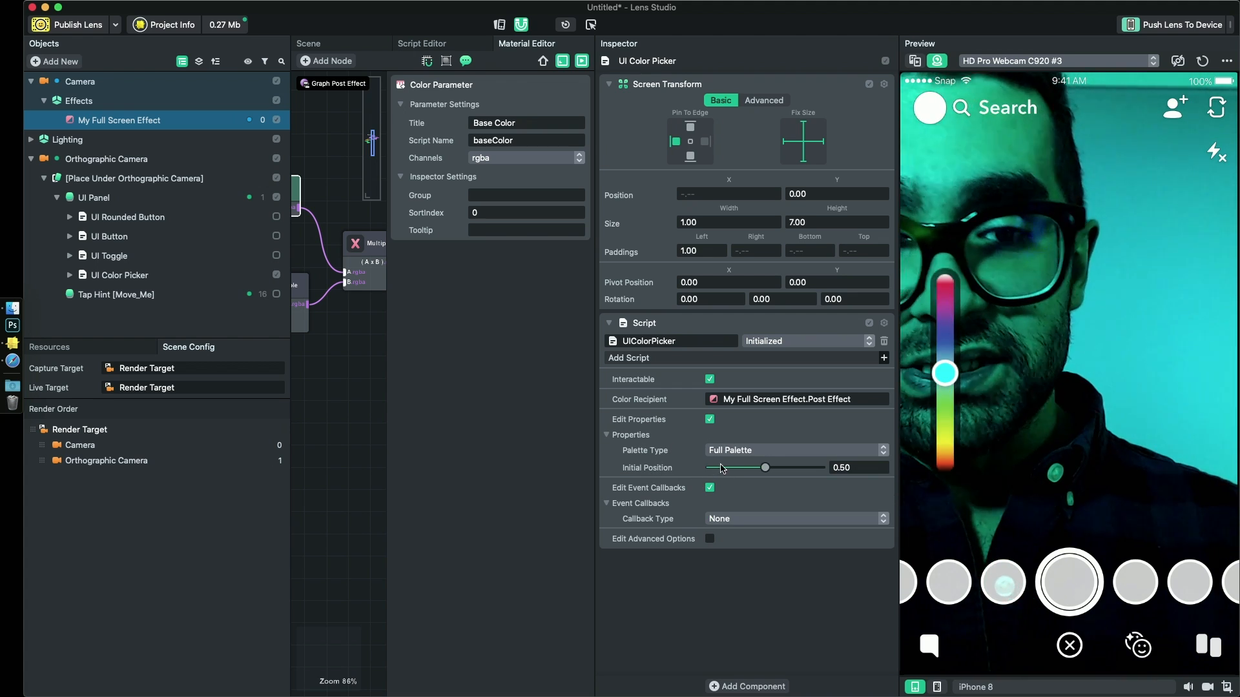
drag(764, 467, 535, 464)
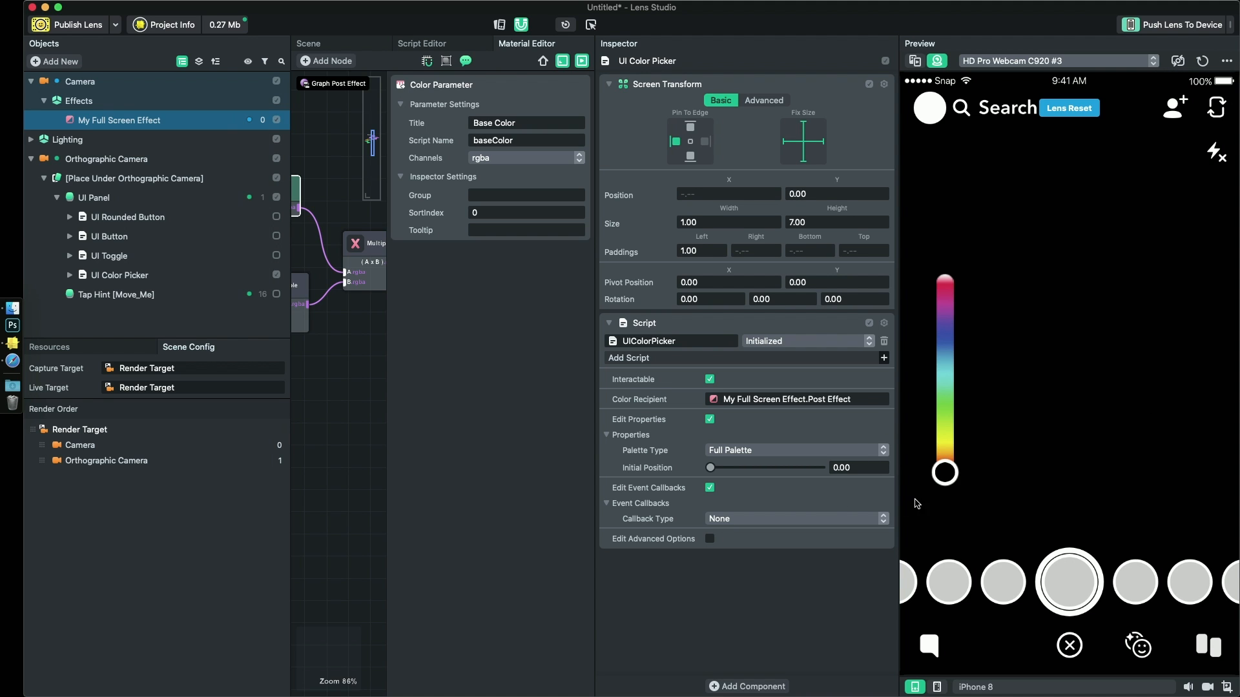
drag(949, 476, 944, 279)
drag(805, 468, 825, 468)
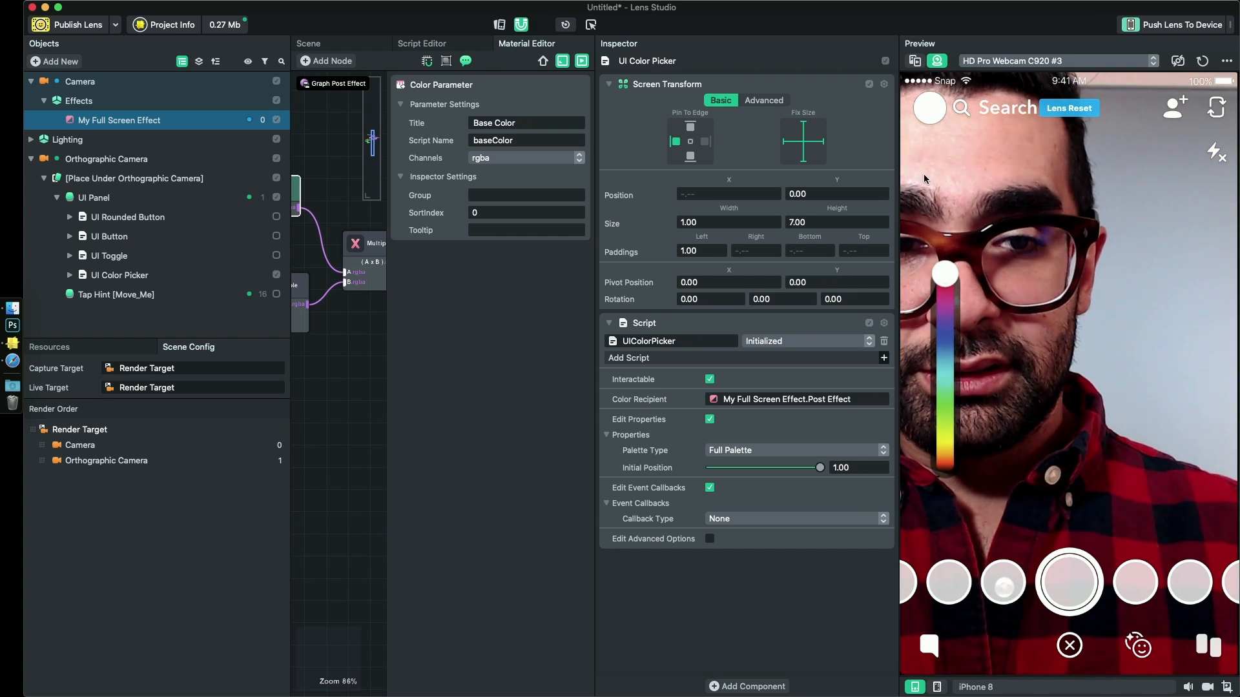
- Test the full-screen effect by sliding the color picker to green, and reset the preview
drag(944, 274, 931, 405)
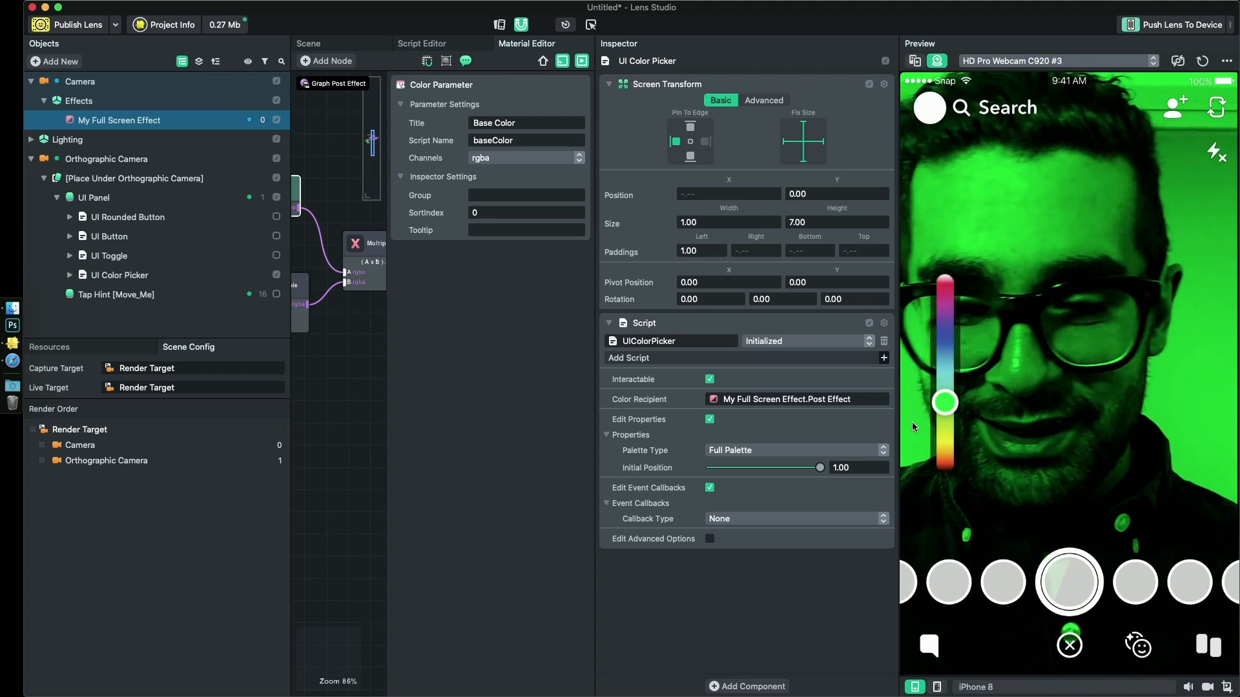
key(super+r)
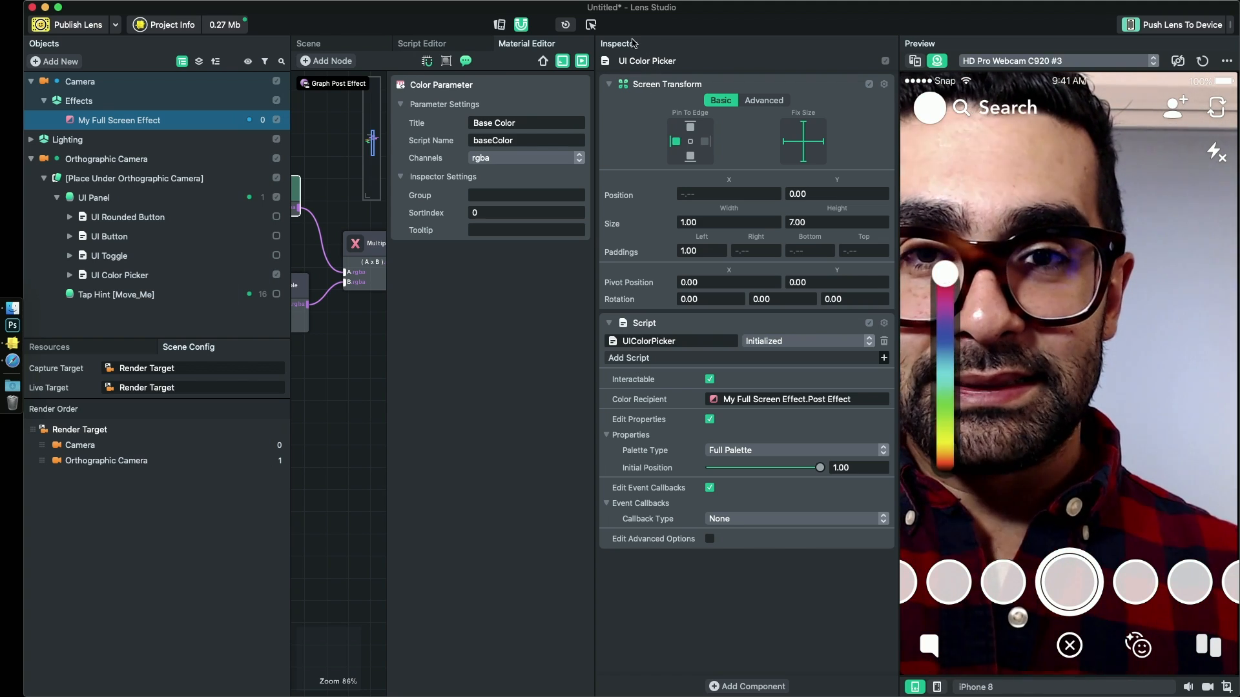
- Dock the Inspector alongside Resources and Scene Config, enlarge that lower group, show Resources and widen the Material Editor
drag(631, 44, 129, 670)
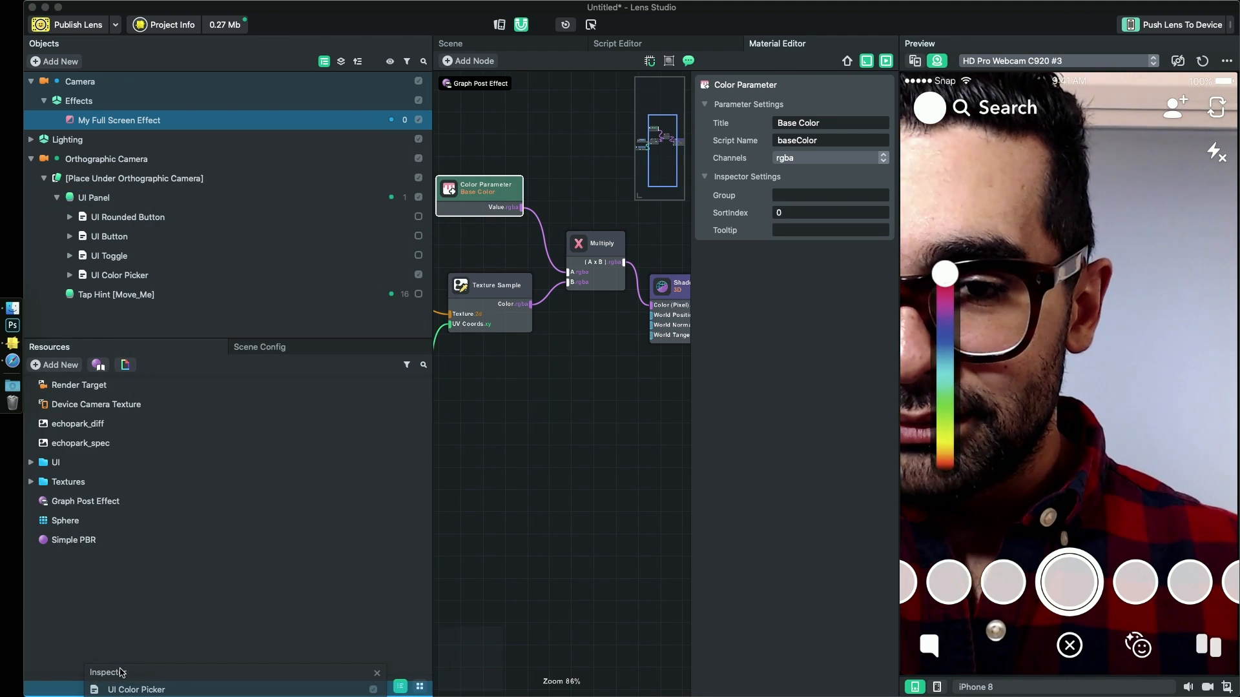
drag(120, 672, 203, 523)
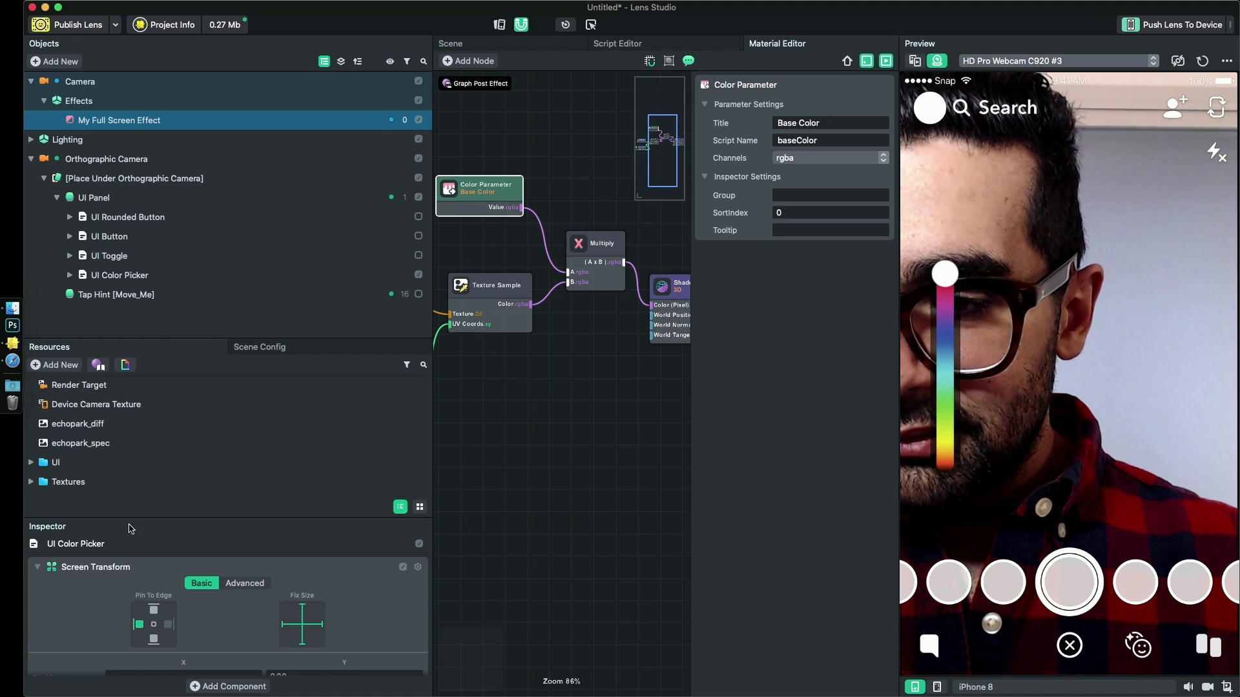
drag(98, 532, 254, 460)
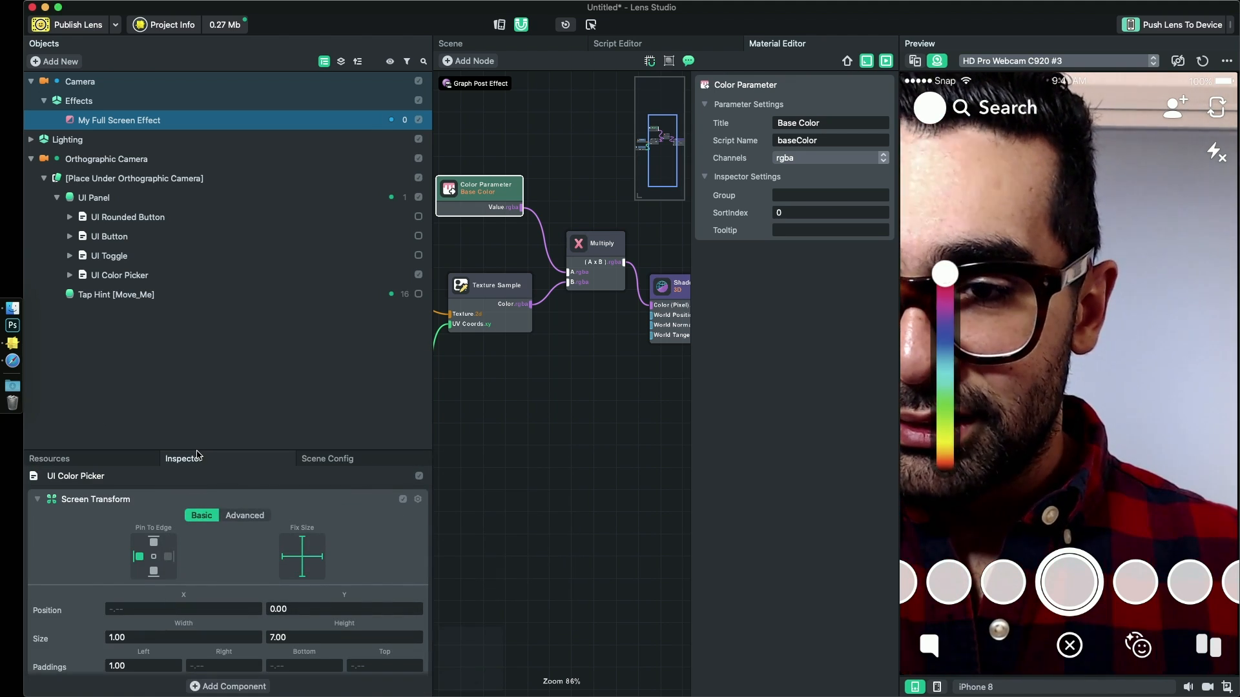
drag(203, 447, 129, 305)
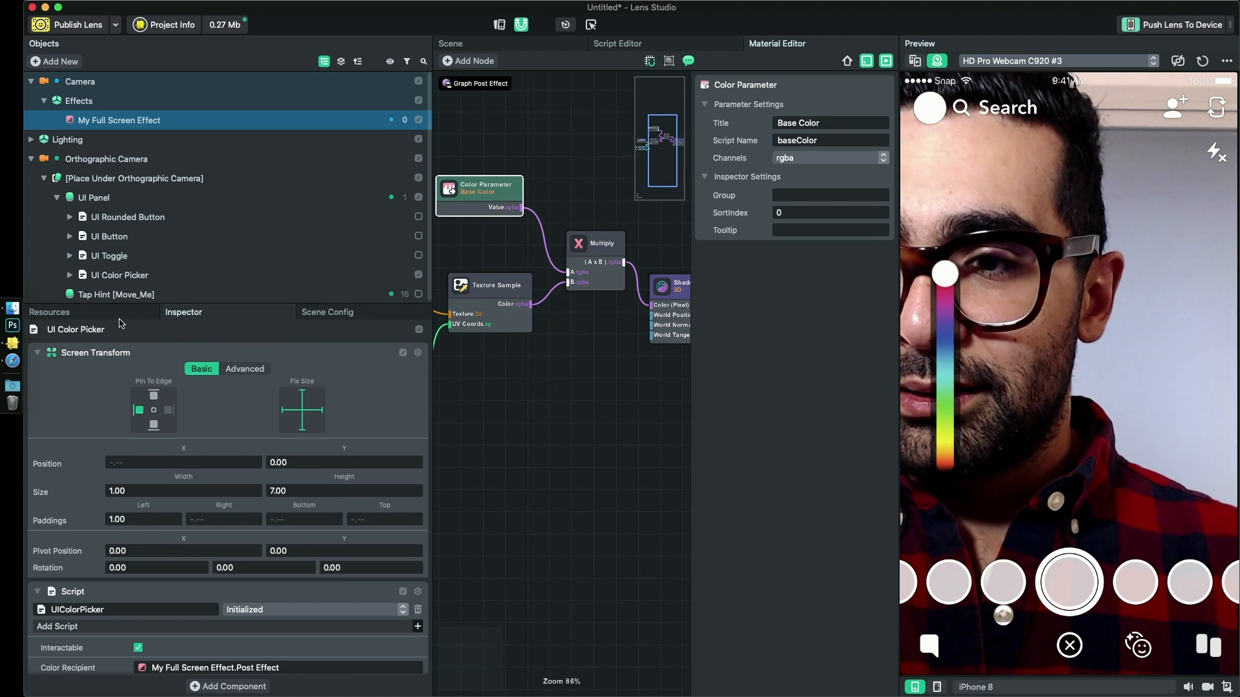
click(117, 313)
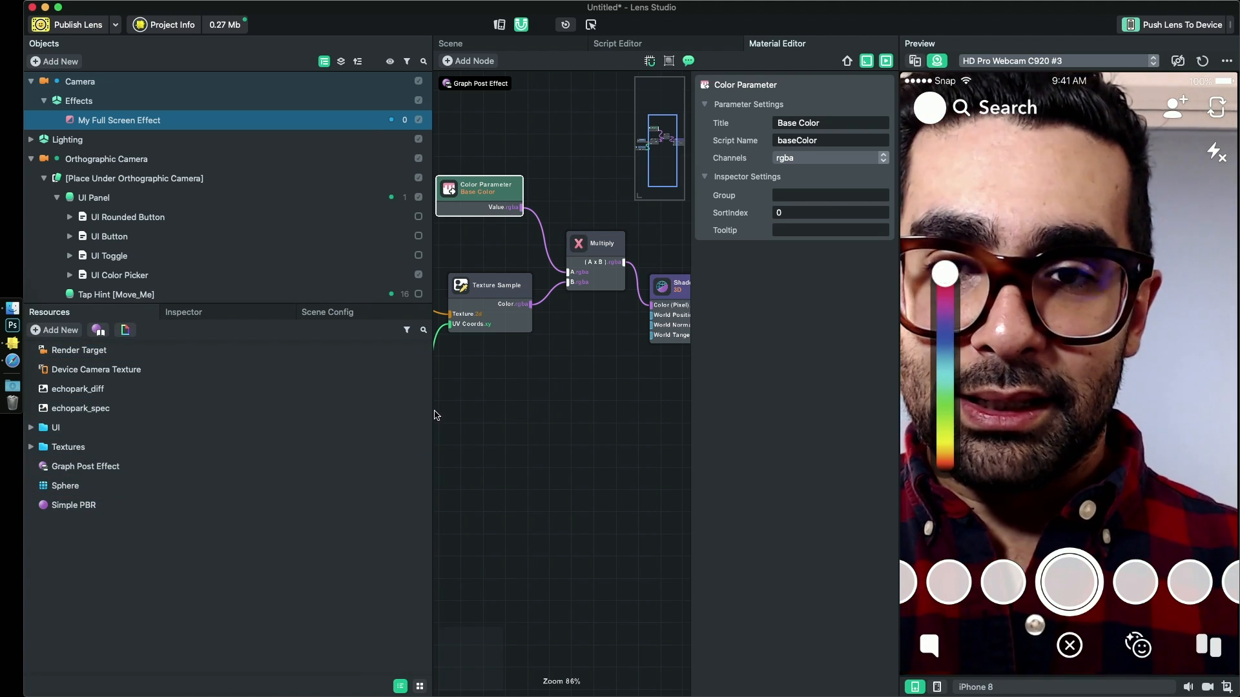
drag(433, 419, 236, 400)
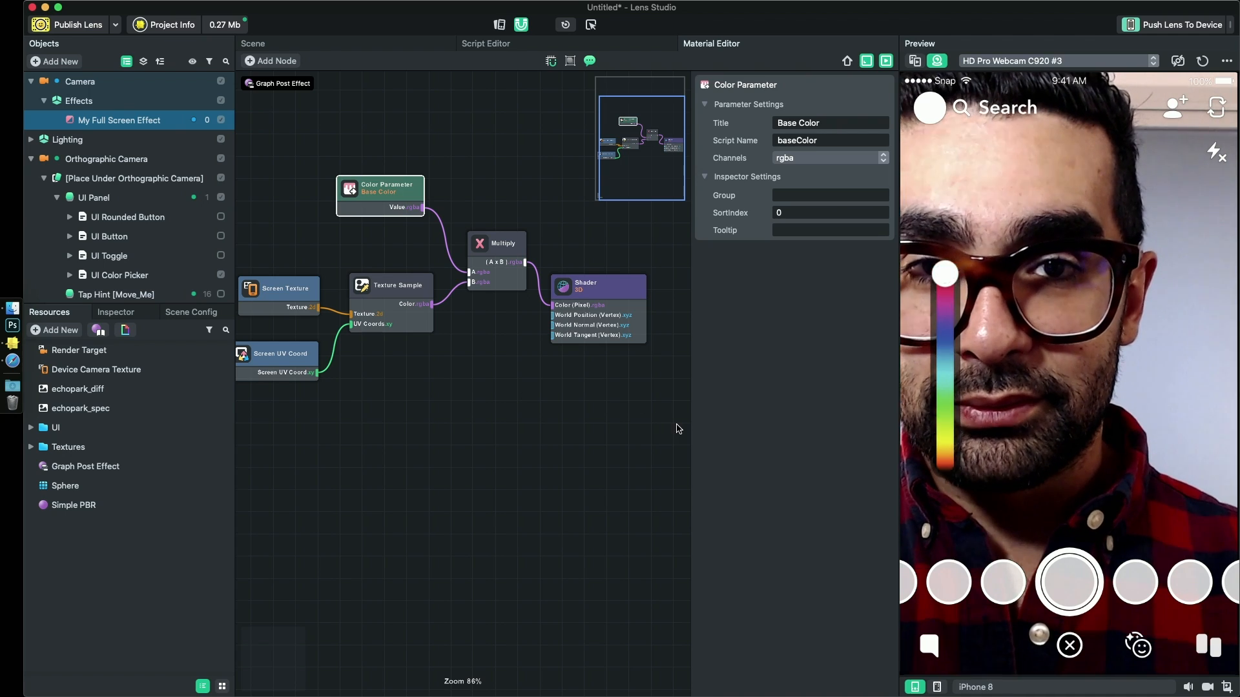
- Add a Gaussian blur sub-graph node in the empty space below the existing nodes of the Graph Post Effect
scroll(498, 429, down, 2)
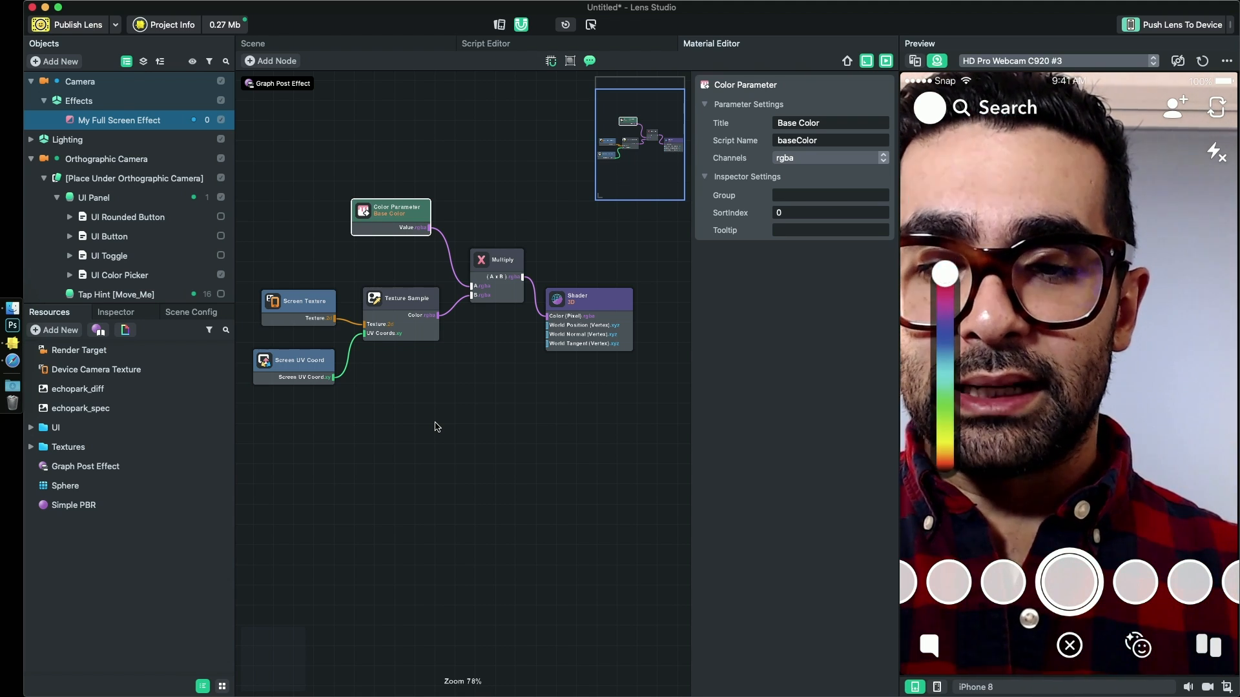
click(436, 426)
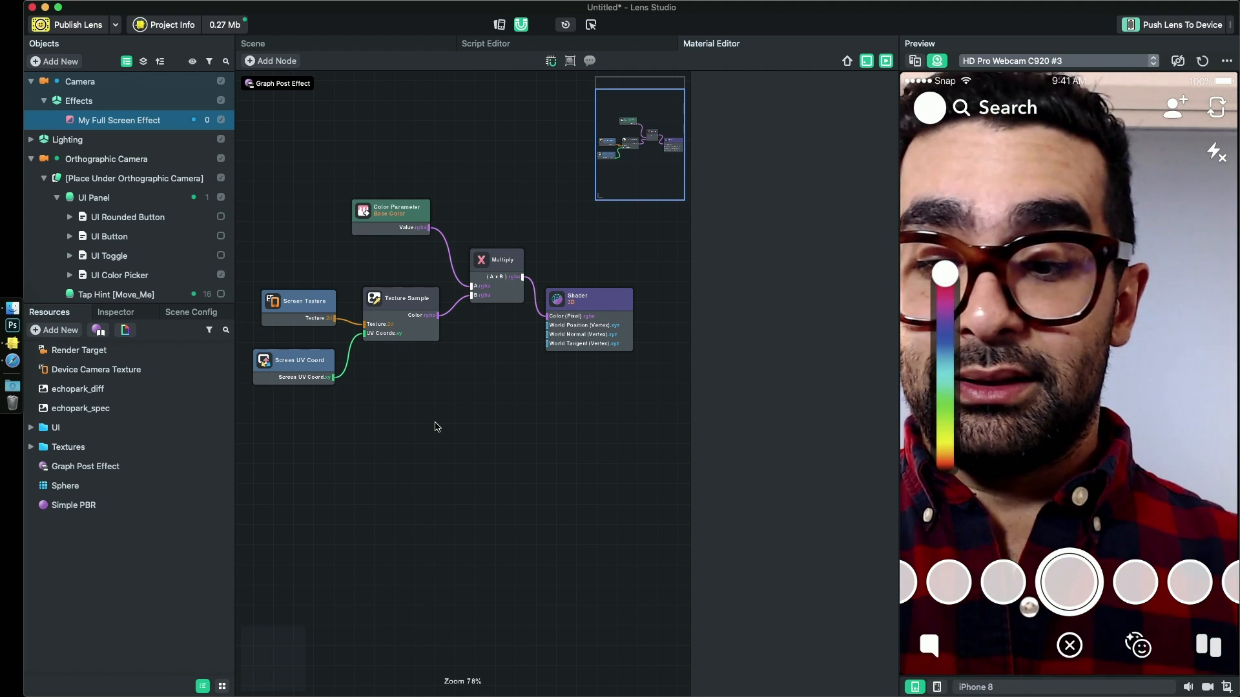
right_click(435, 426)
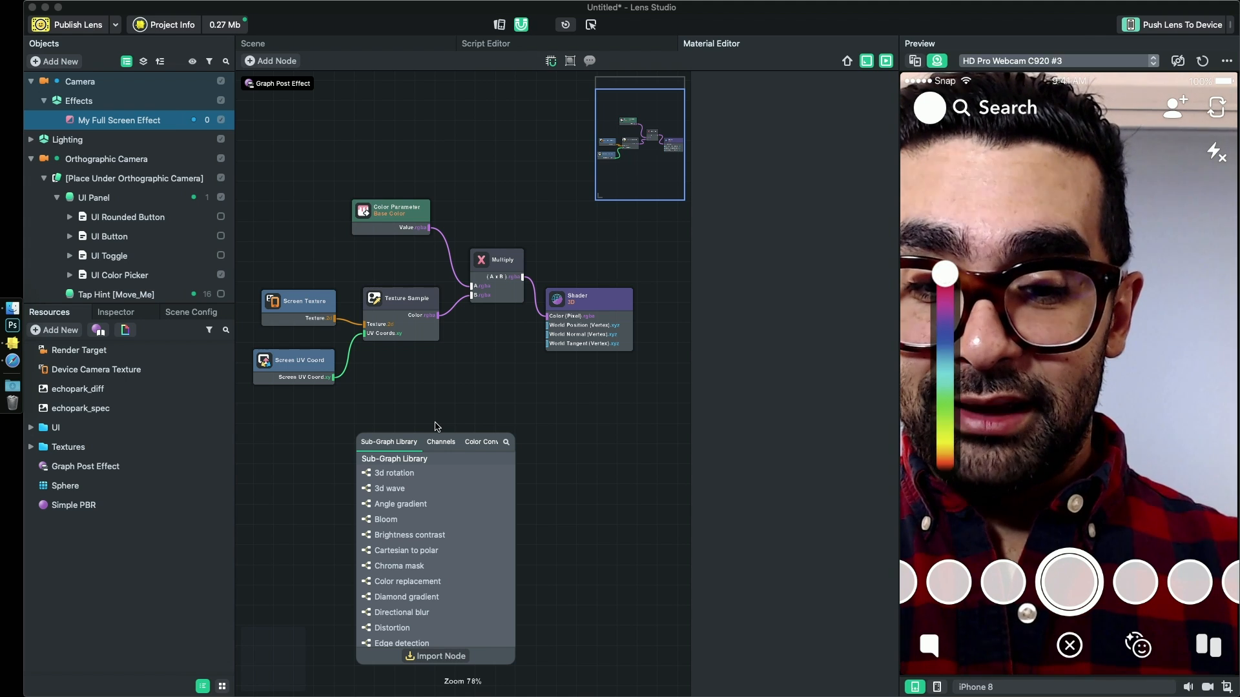
text(blu)
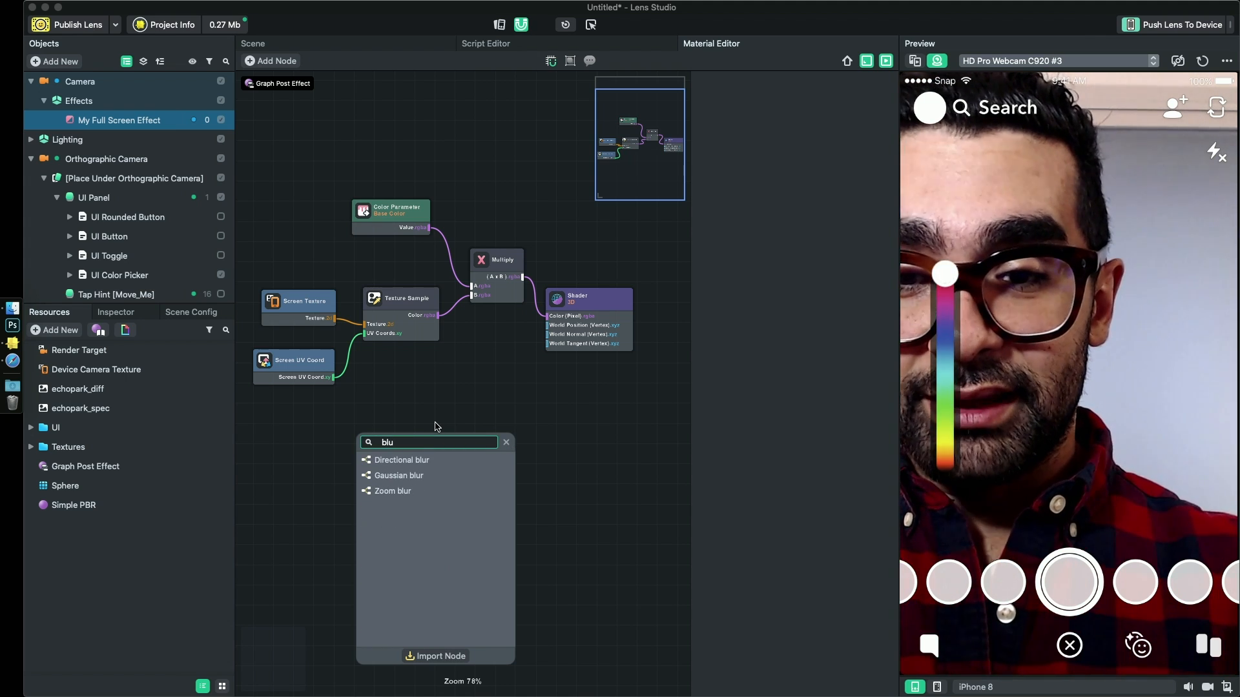
double_click(400, 481)
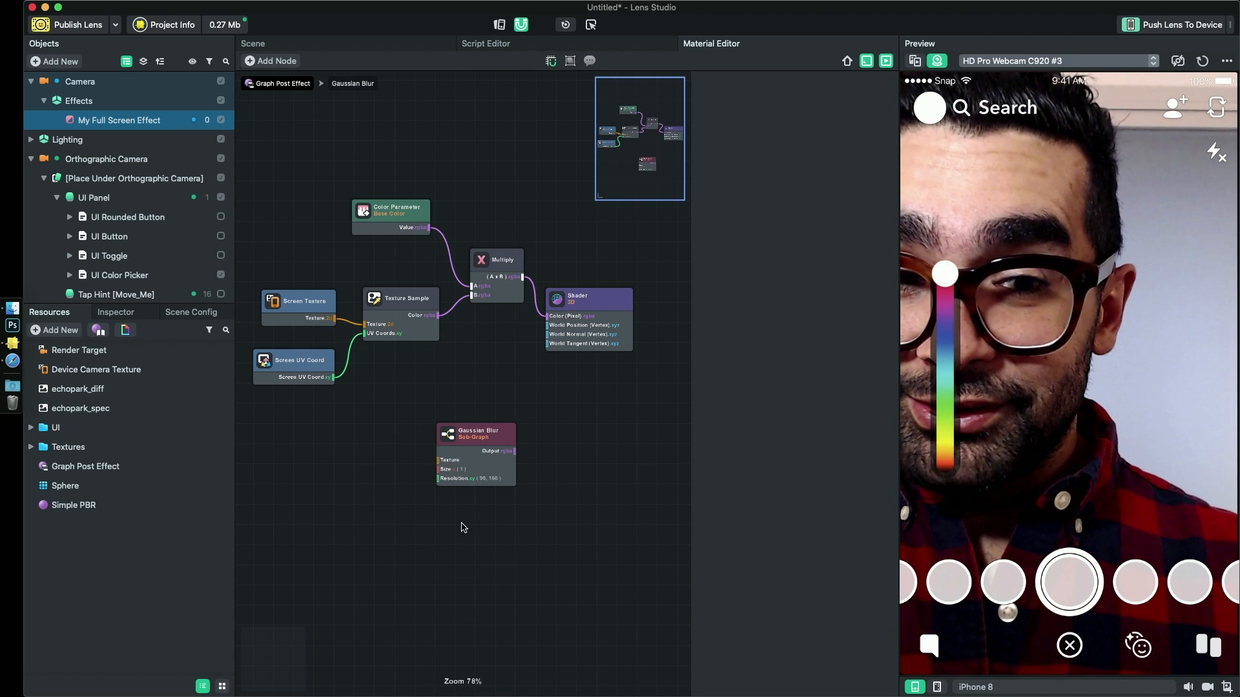
- Save the project to the Desktop as My SnapCamera Lens
key(super+s)
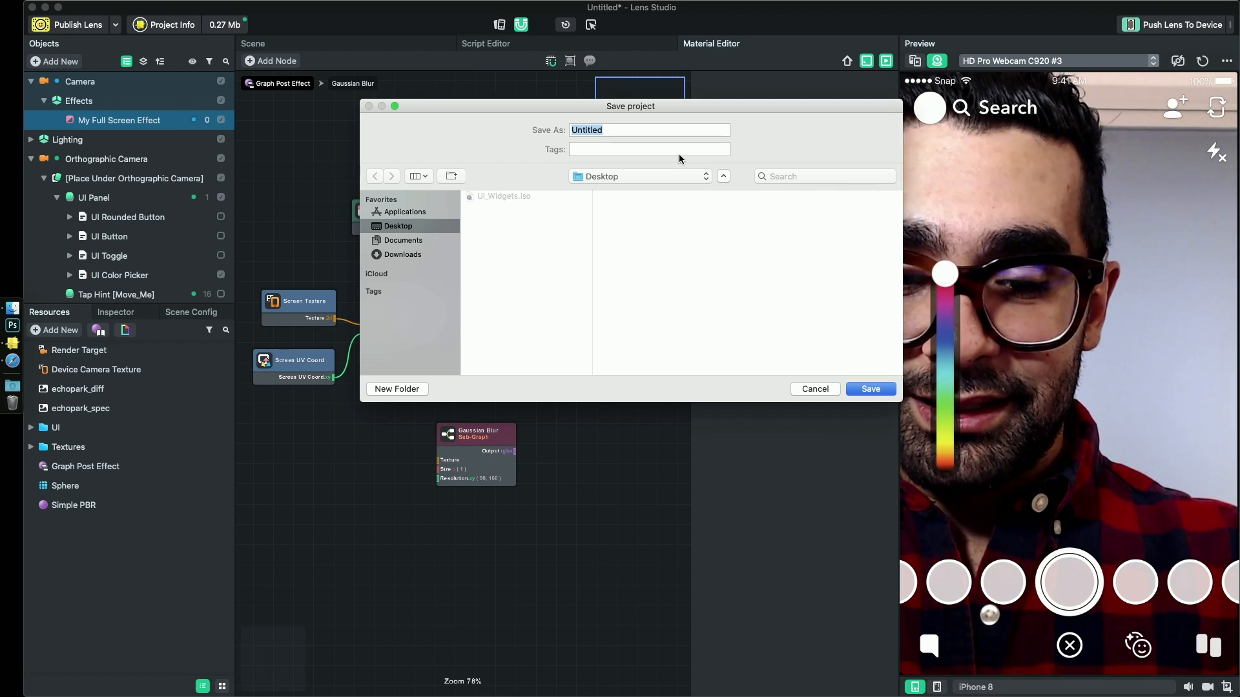
text(My Sna)
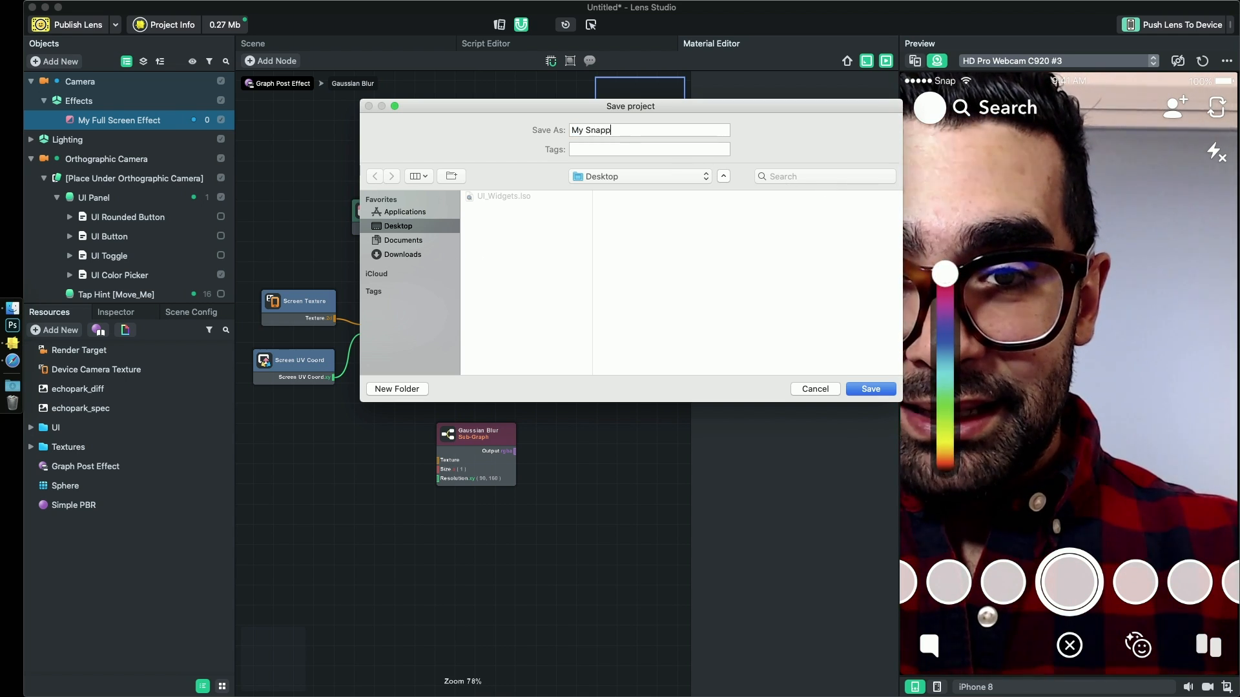
text(pCamera )
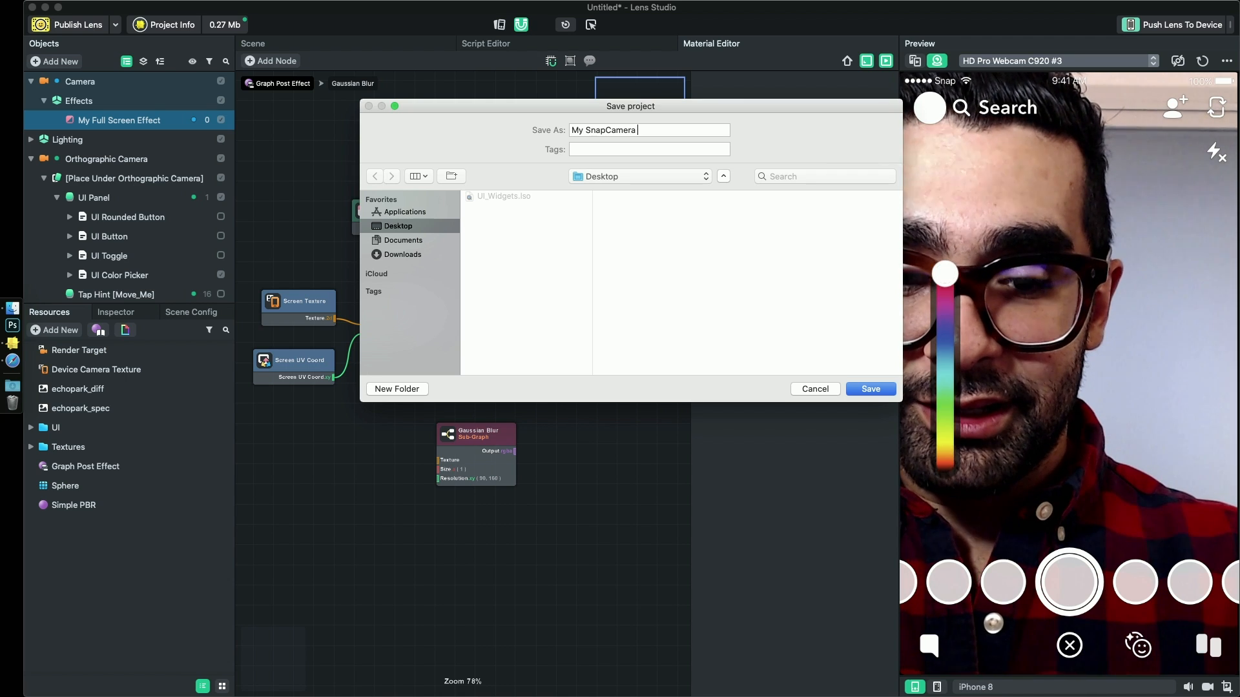
text(Lens)
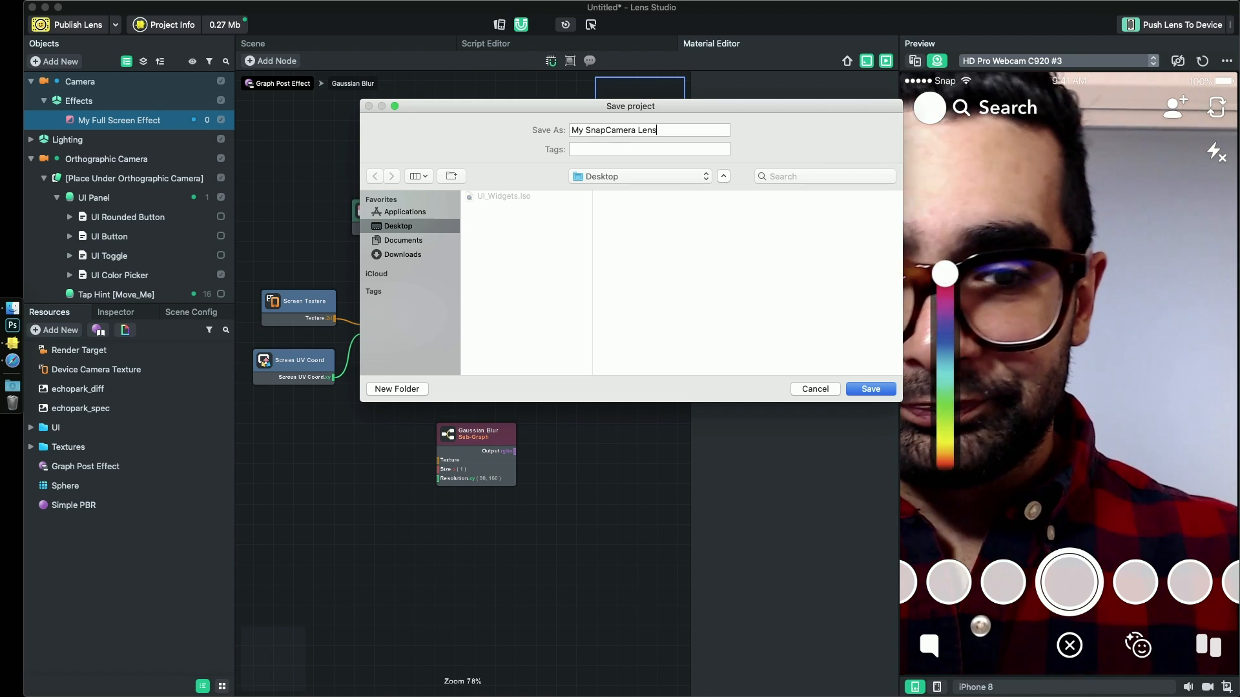
key(Return)
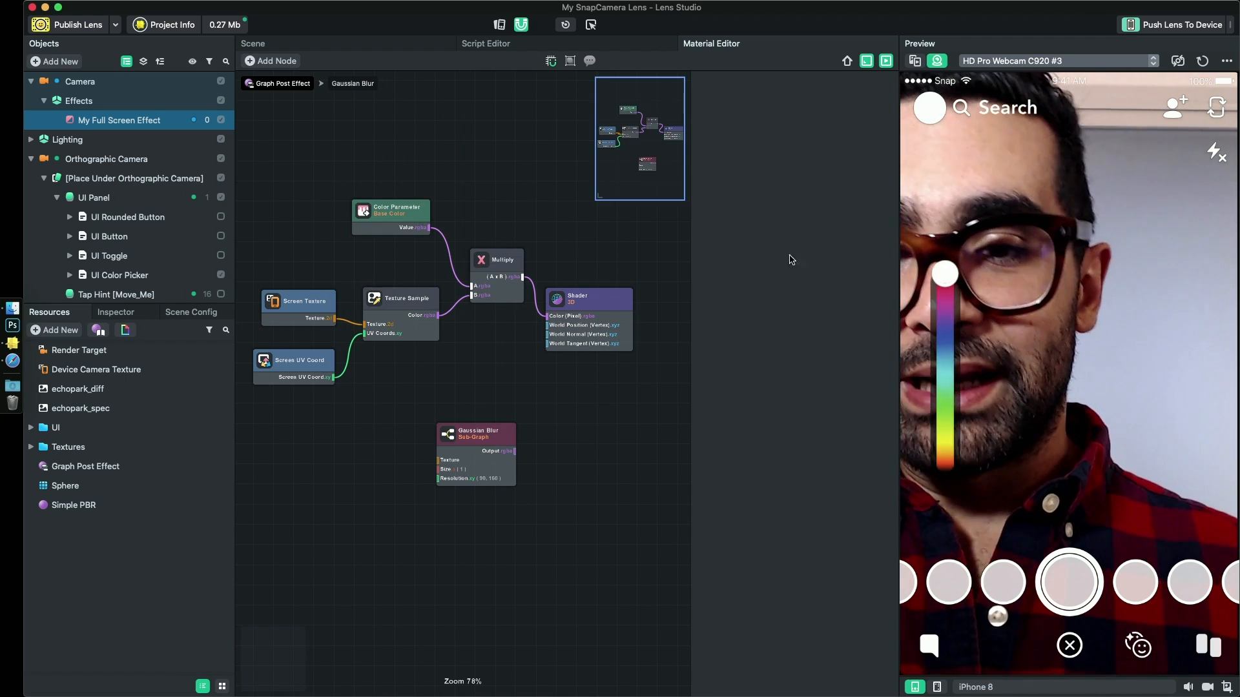
- Examine the internal node network of the Gaussian Blur sub-graph and return to the Graph Post Effect graph
drag(470, 443, 456, 434)
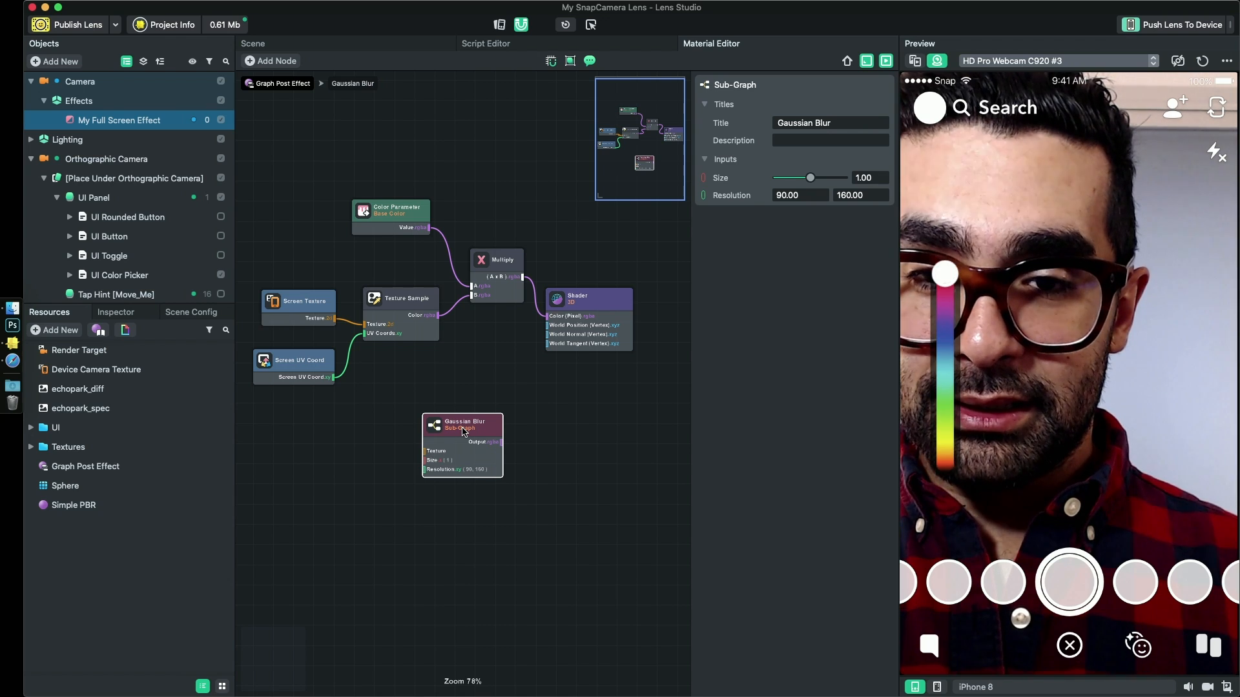
mouse_move(468, 430)
mouse_down()
mouse_move(454, 413)
mouse_move(474, 417)
mouse_up()
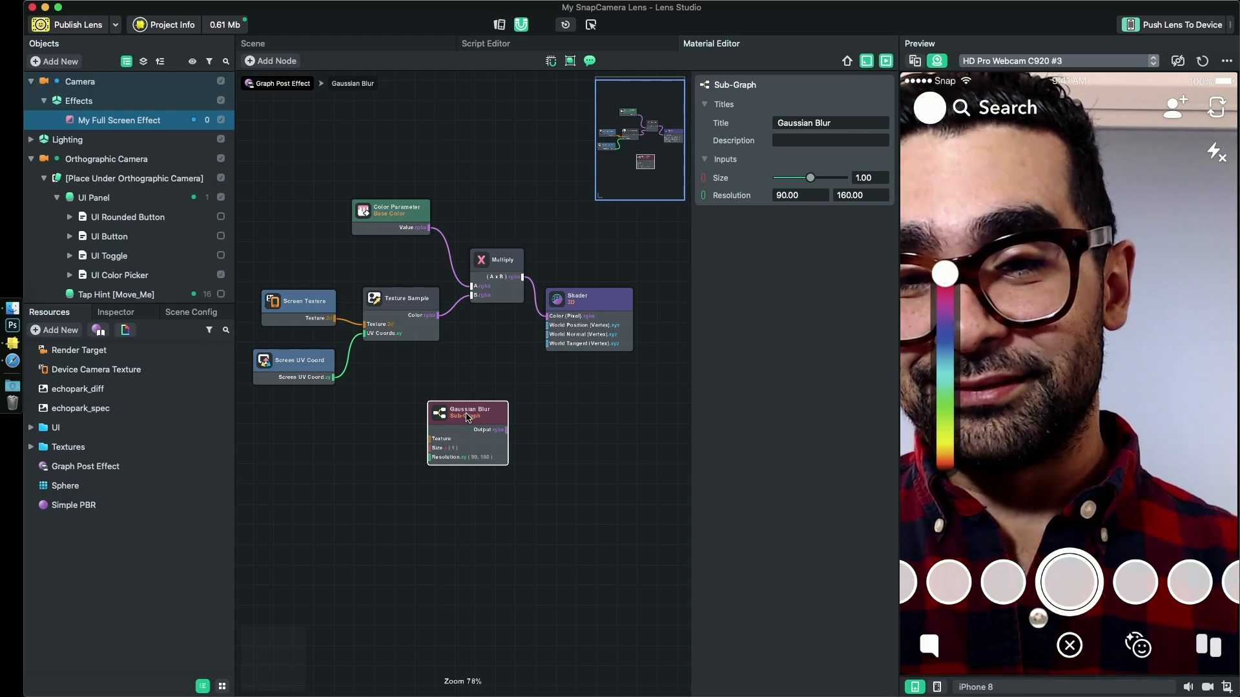
double_click(467, 417)
scroll(459, 473, down, 5)
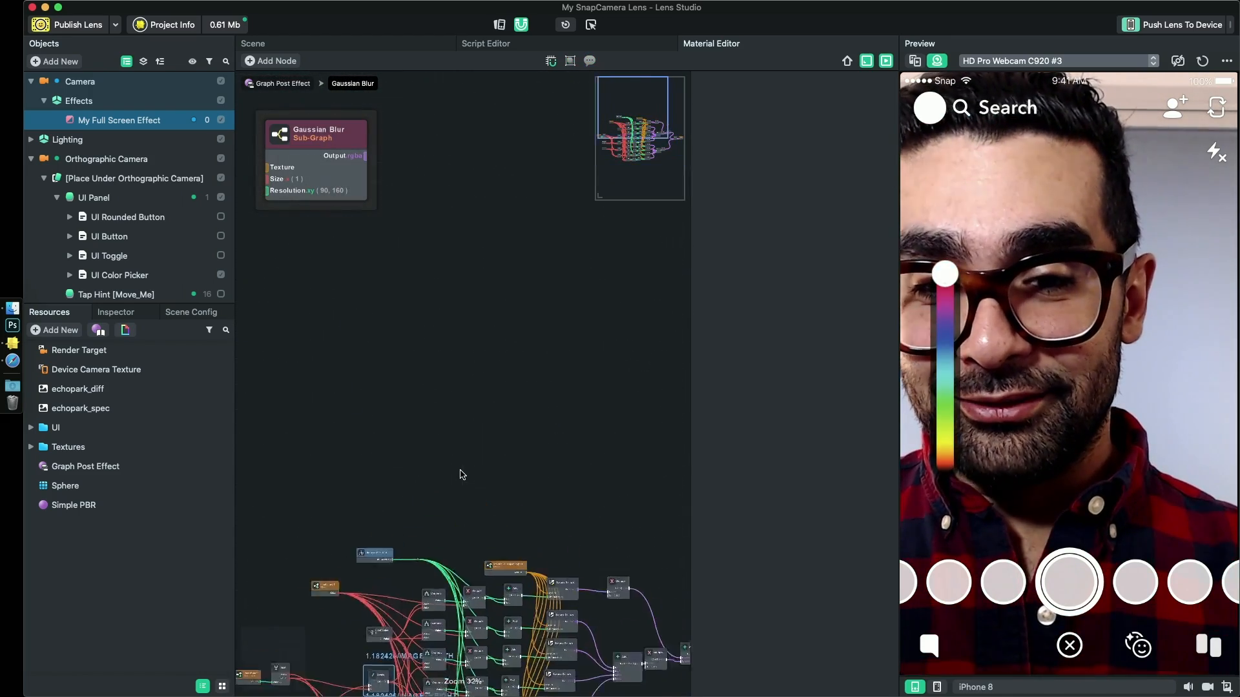
scroll(460, 470, up, 2)
middle_drag(460, 470, 497, 175)
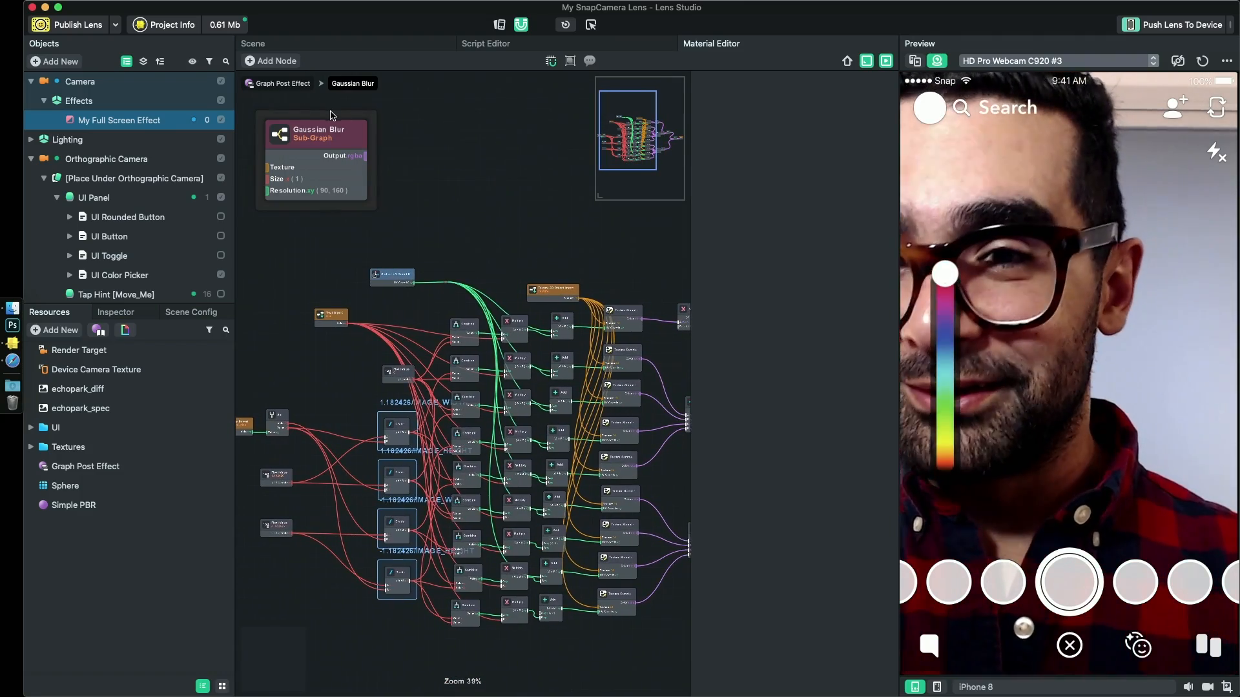
click(288, 84)
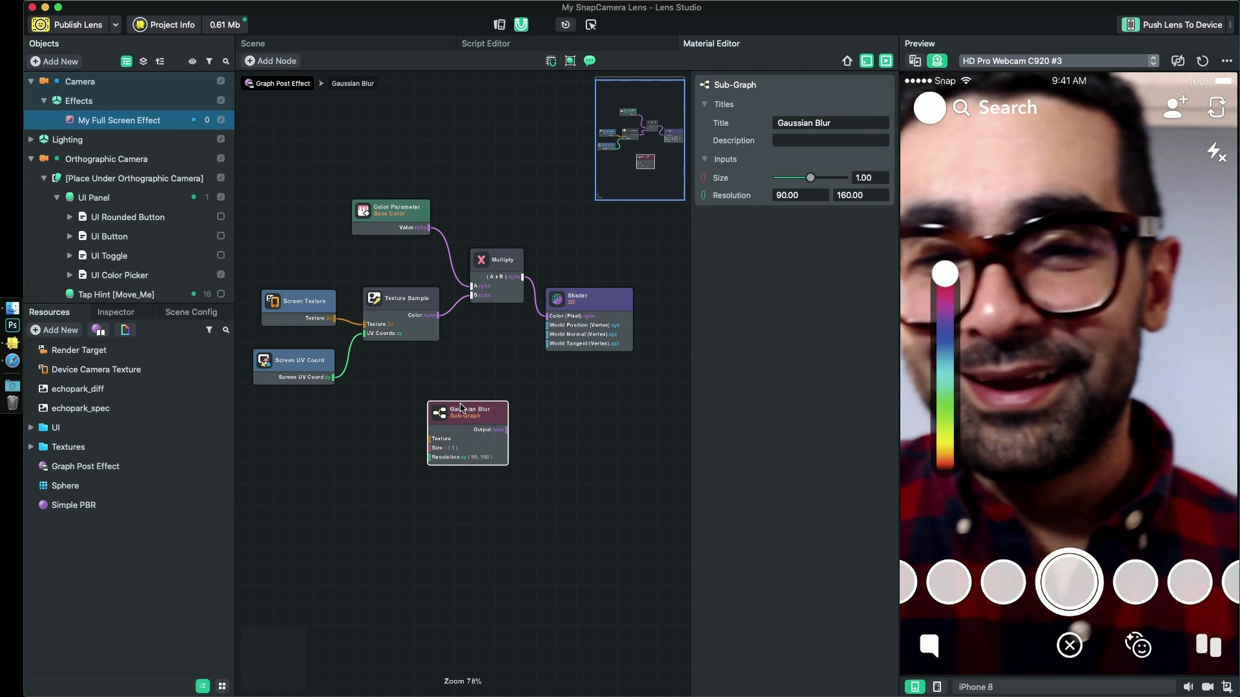
- Spread out the Shader, Multiply and Gaussian Blur nodes and connect Screen Texture to the Gaussian Blur's Texture input
mouse_move(451, 411)
mouse_down()
mouse_move(463, 410)
mouse_move(435, 418)
mouse_up()
drag(587, 300, 642, 295)
drag(485, 261, 510, 265)
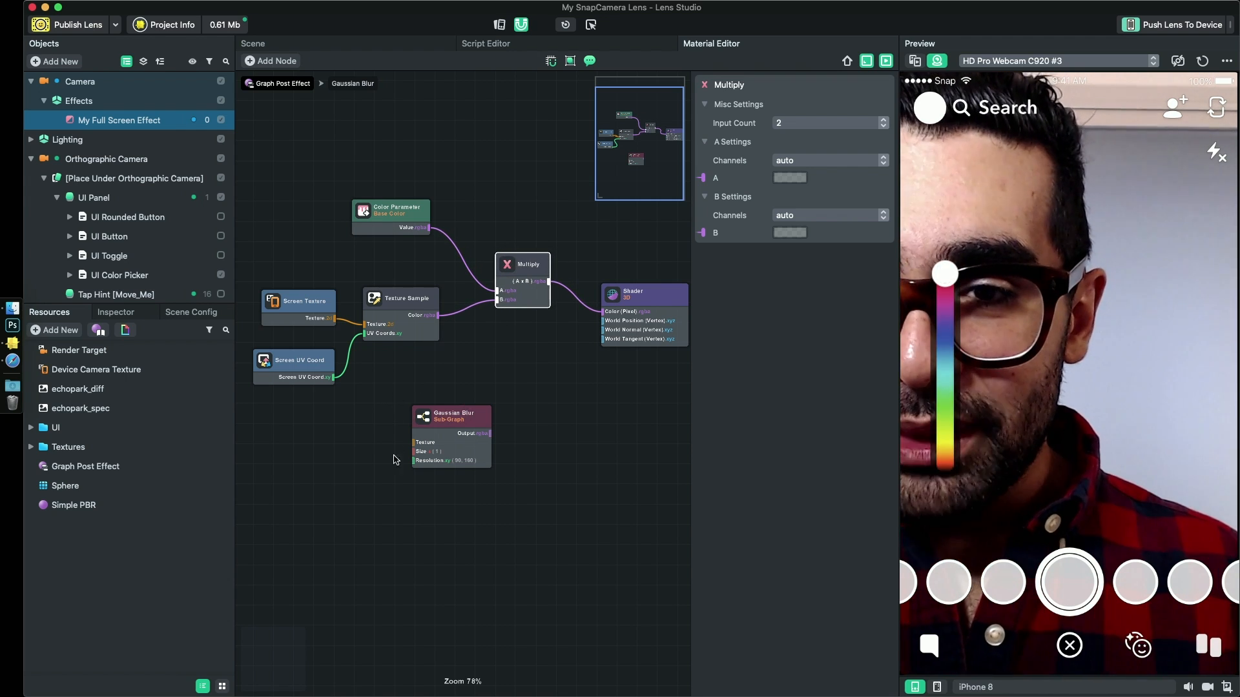
drag(447, 427, 464, 392)
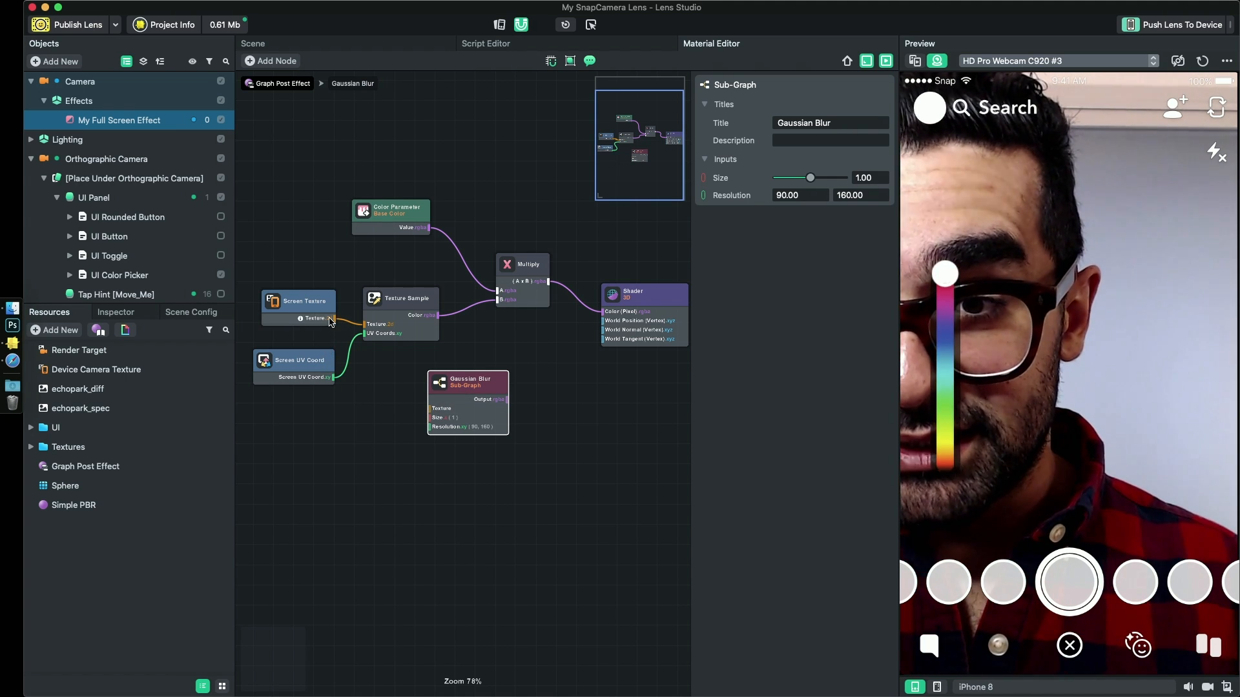
drag(330, 321, 339, 327)
drag(363, 373, 435, 423)
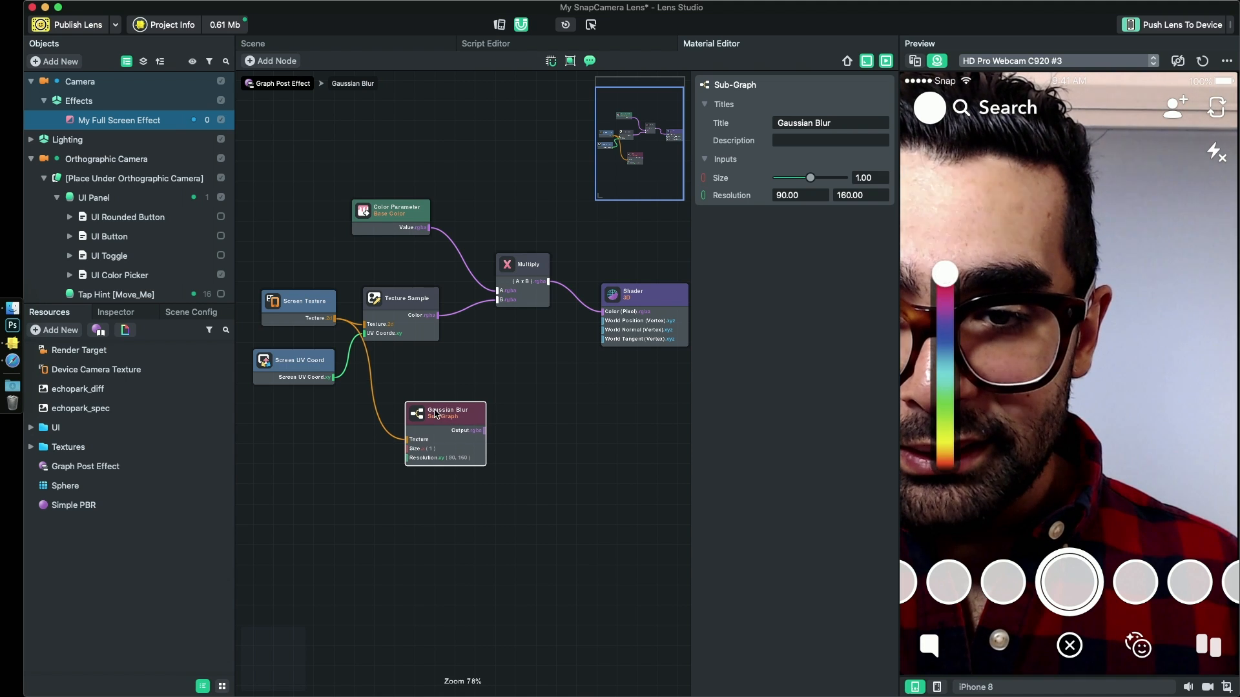
- Try the Gaussian Blur output directly on the Shader's Color (Pixel) input, testing Size 2.00 and setting it to 1.00
drag(439, 412, 416, 417)
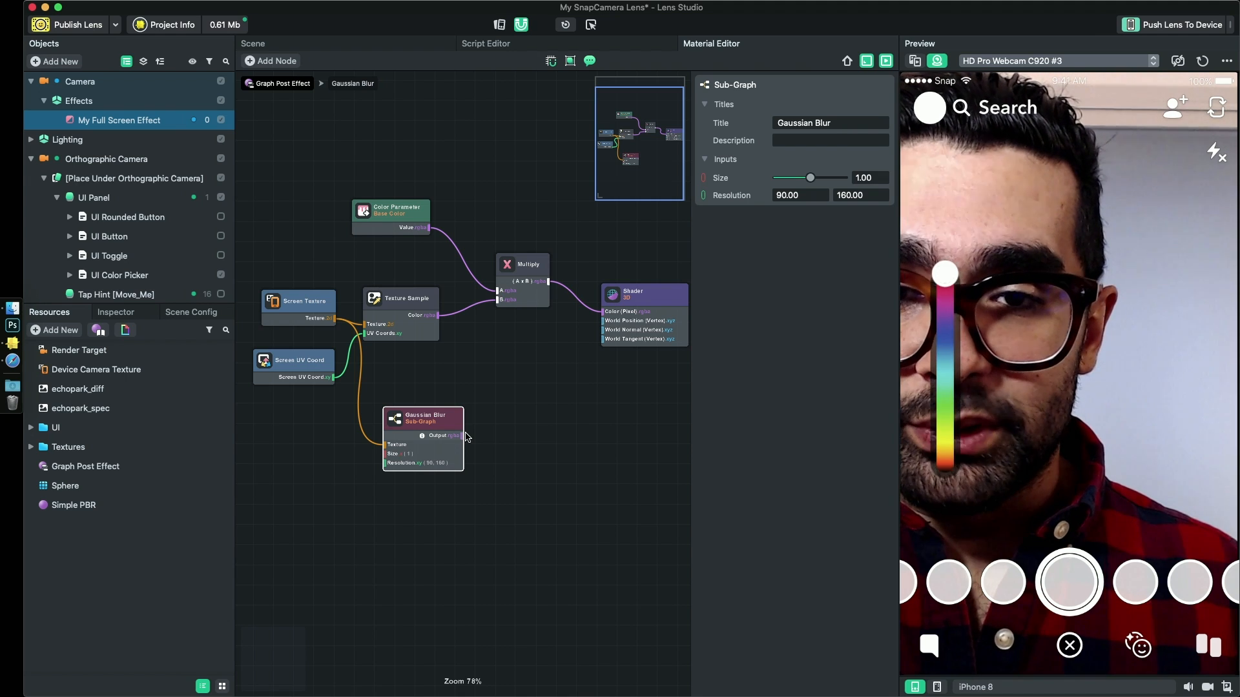
drag(463, 436, 493, 414)
drag(530, 374, 608, 315)
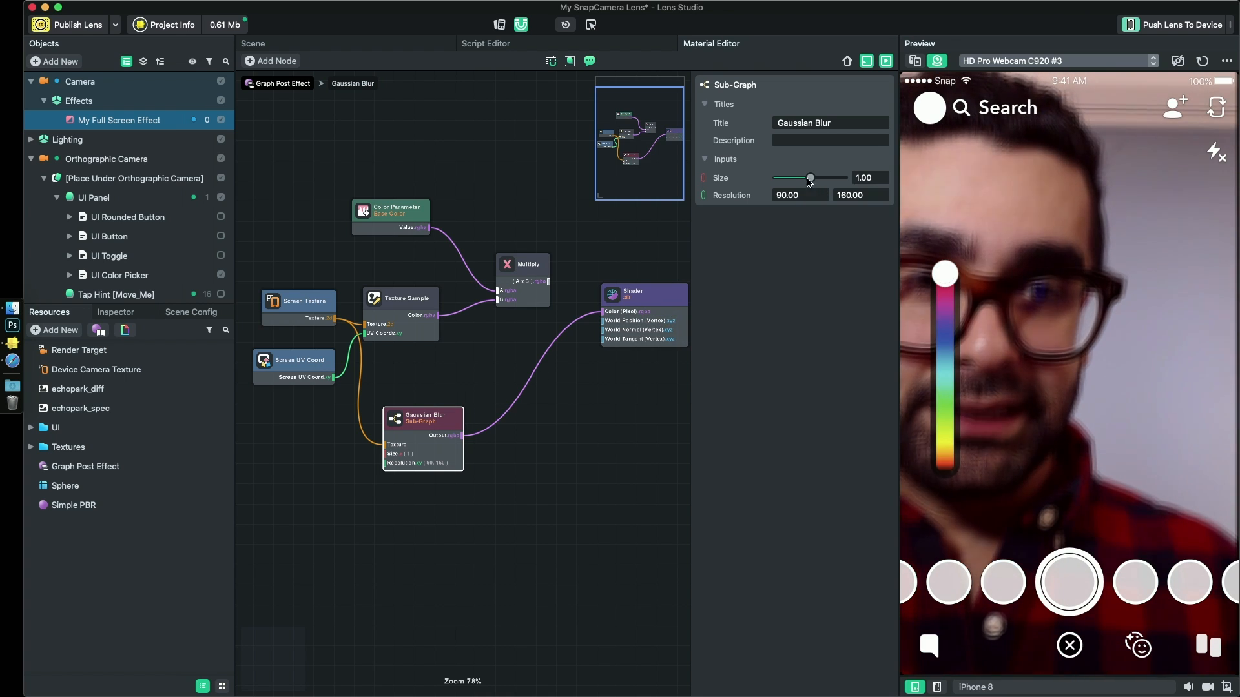
drag(810, 182, 869, 186)
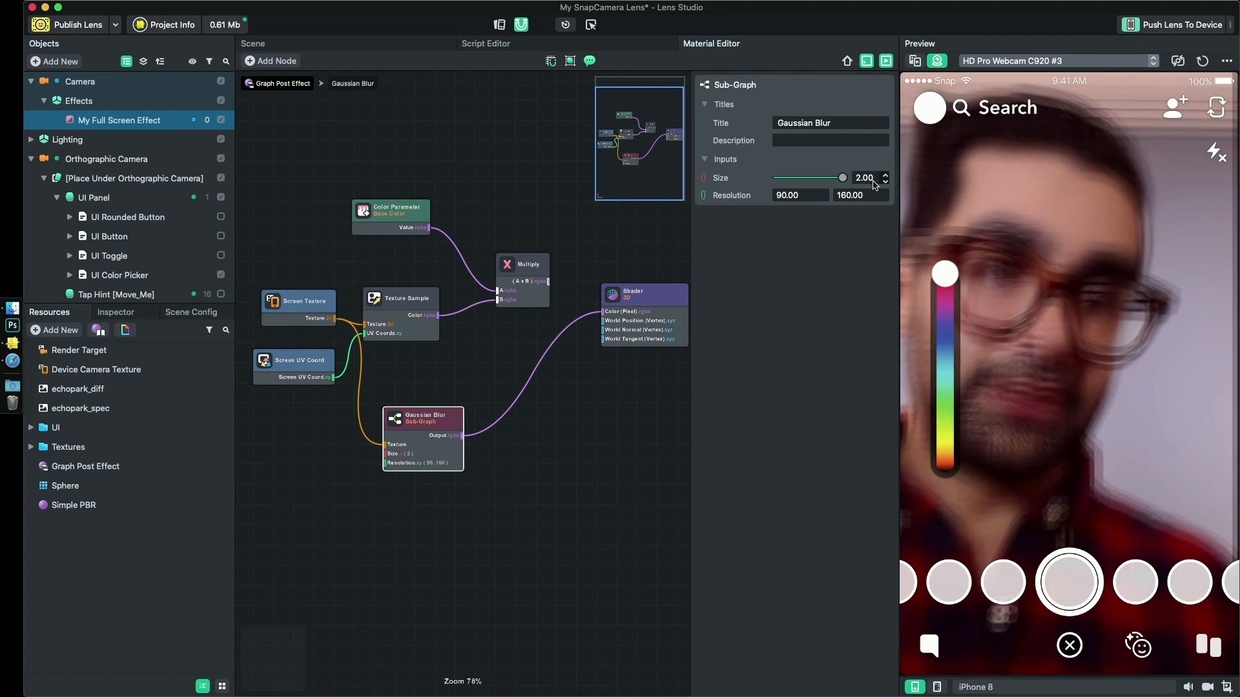
drag(843, 178, 810, 182)
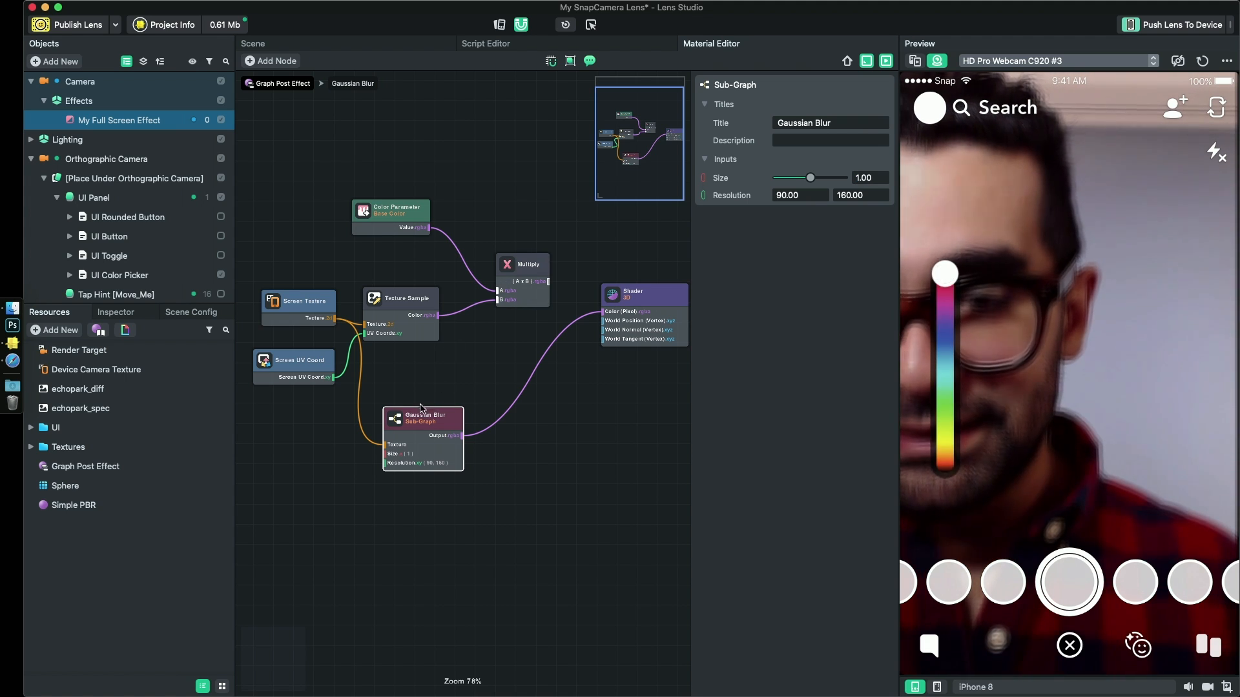
- Connect the Gaussian Blur output to Multiply's B input and the Multiply output to the Shader's Color (Pixel) input
mouse_move(420, 408)
mouse_down()
mouse_move(474, 407)
mouse_move(437, 399)
mouse_up()
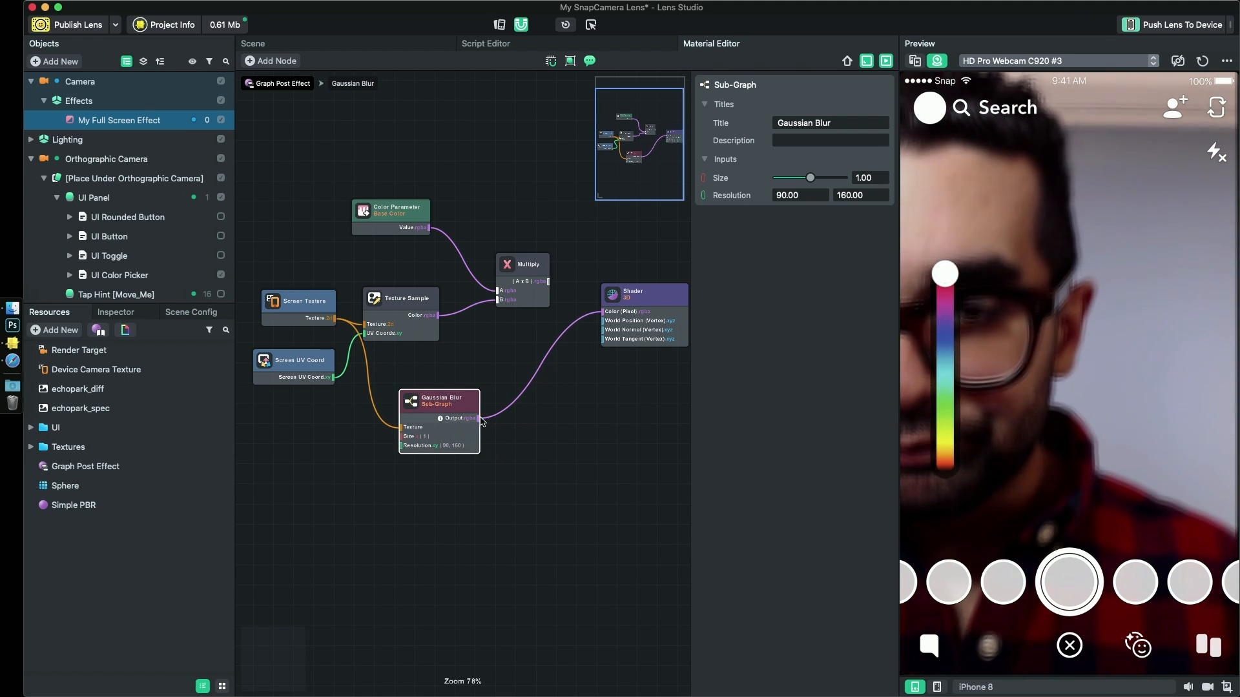
drag(481, 422, 482, 419)
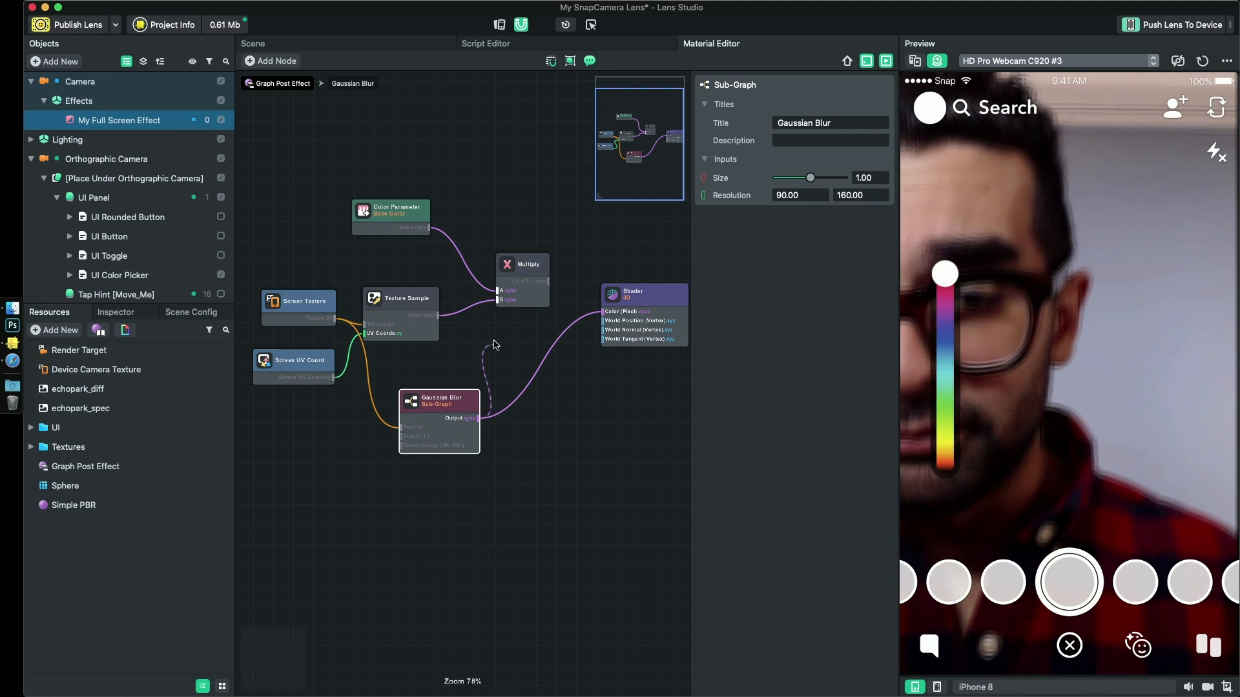
drag(495, 345, 603, 311)
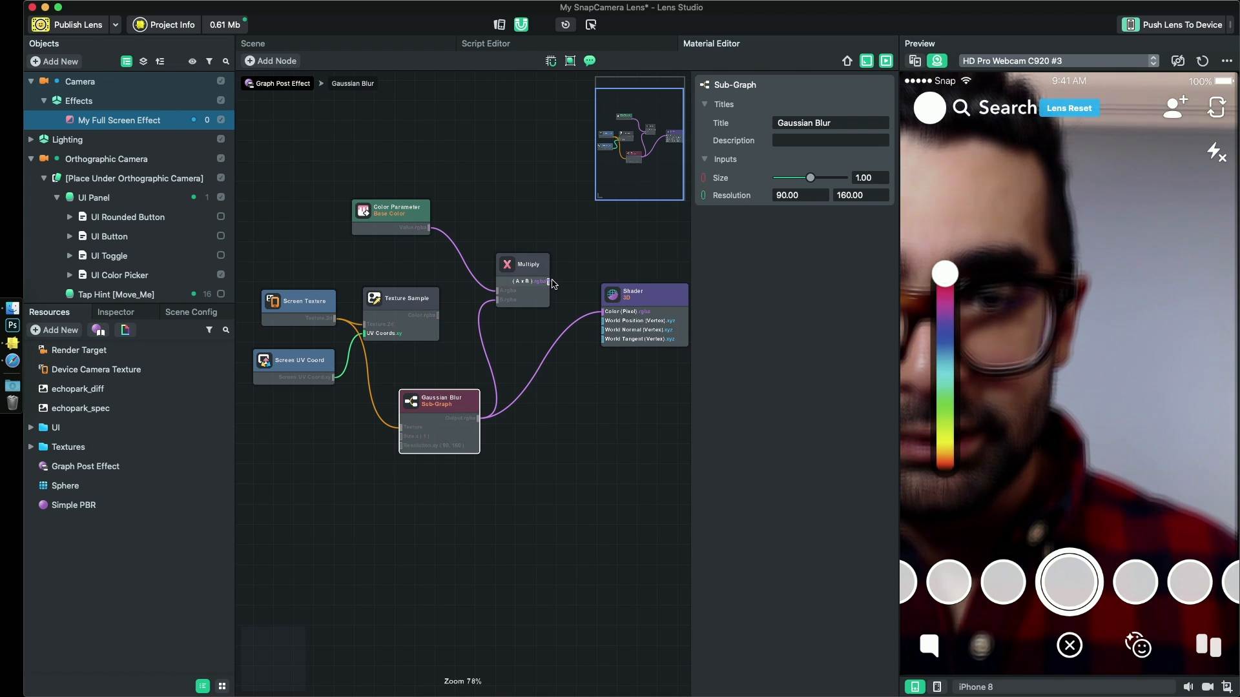
- Test the blurred color effect in the preview by sliding the color picker to green and blue
drag(956, 277, 956, 421)
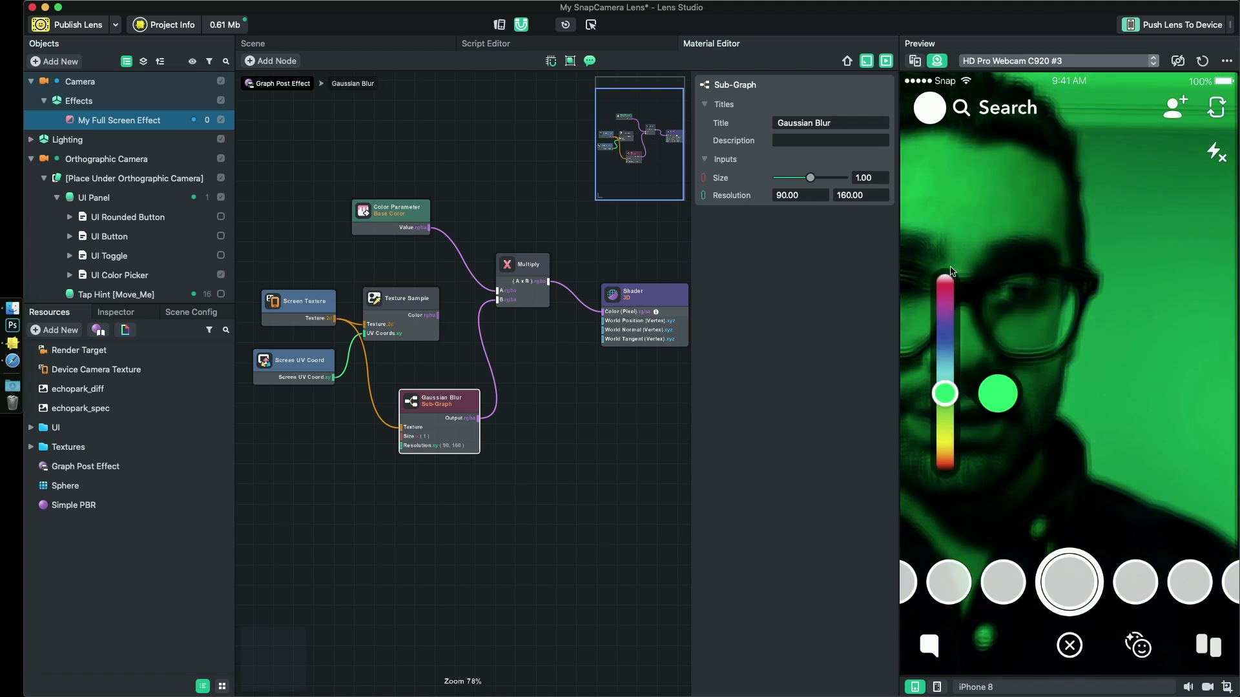
drag(950, 272, 964, 360)
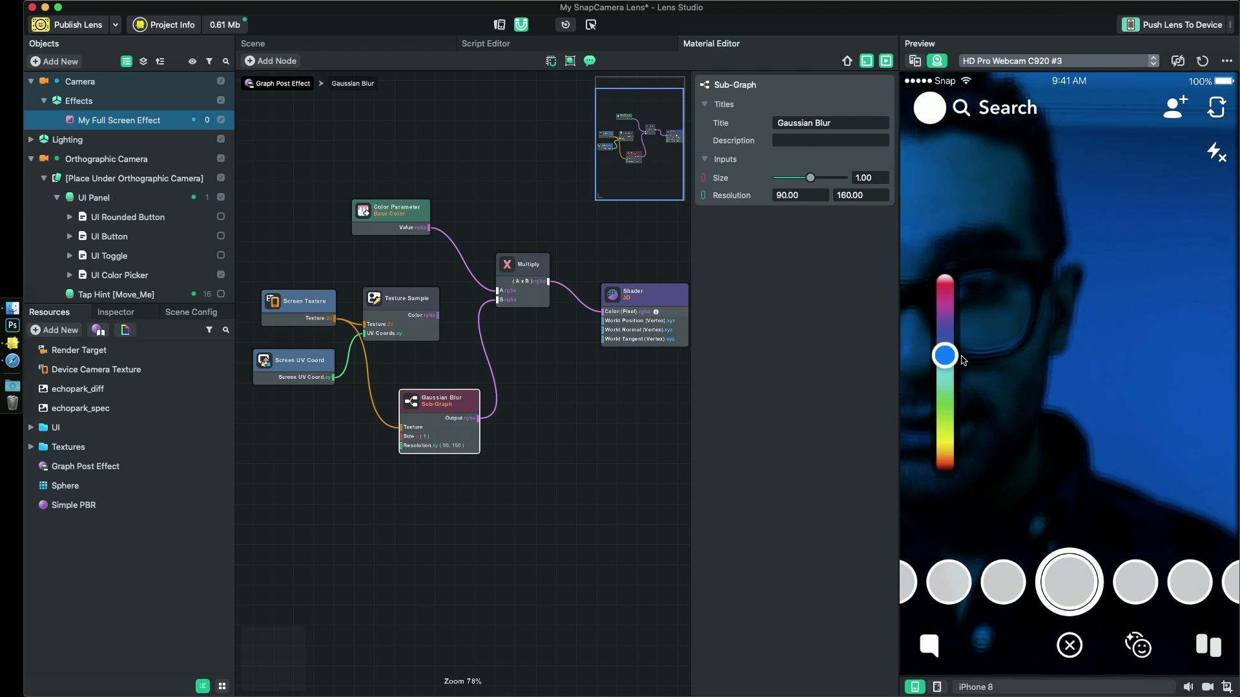
- Delete the Texture Sample node, move Screen UV Coord down, and line up Screen Texture, Gaussian Blur and Multiply beside each other
click(416, 308)
key(Delete)
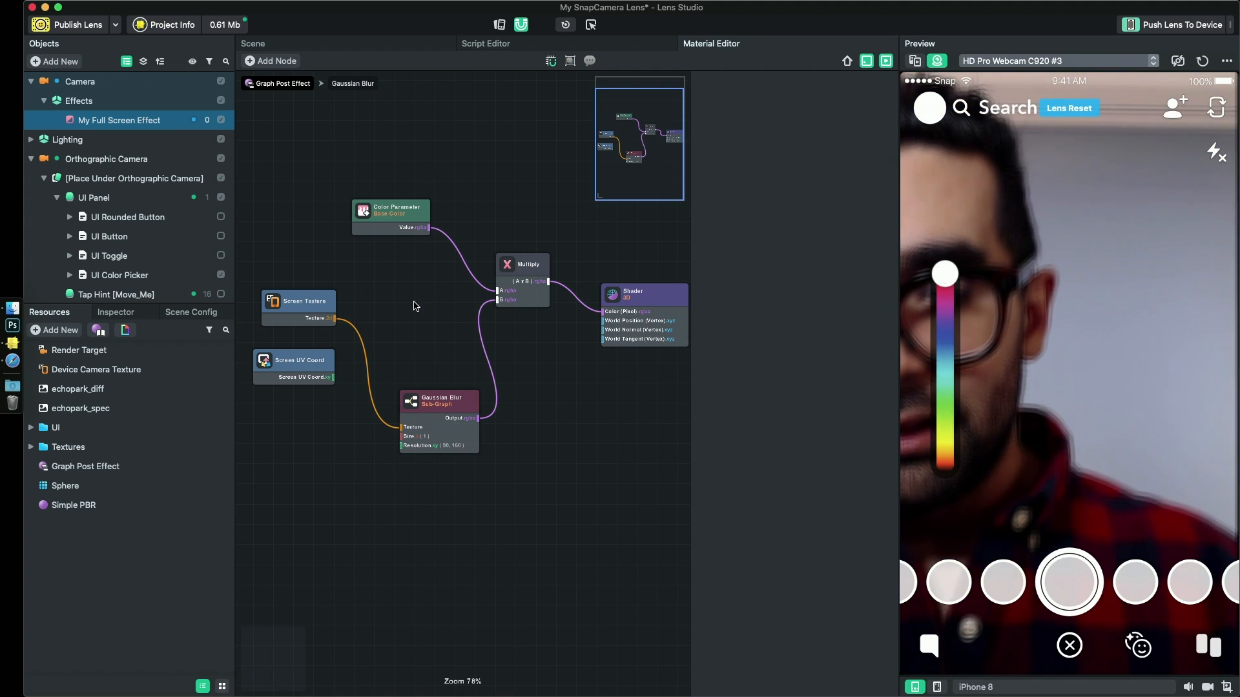
drag(274, 359, 273, 476)
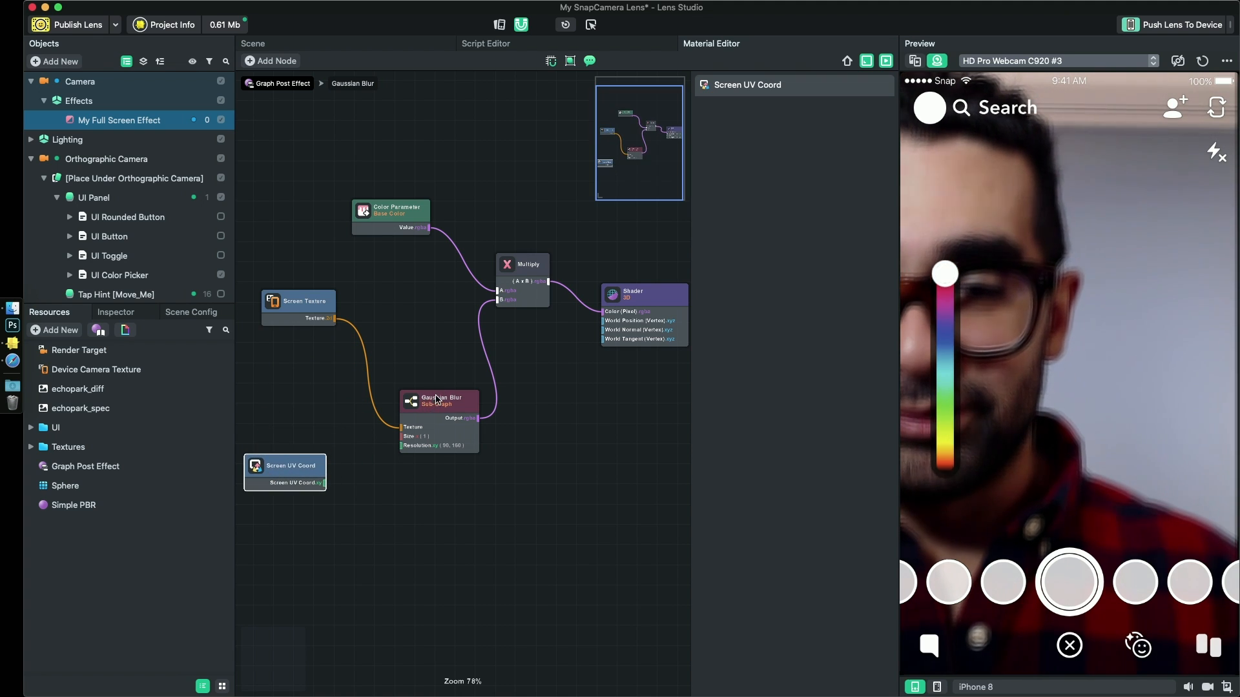
drag(436, 399, 408, 286)
drag(323, 296, 316, 267)
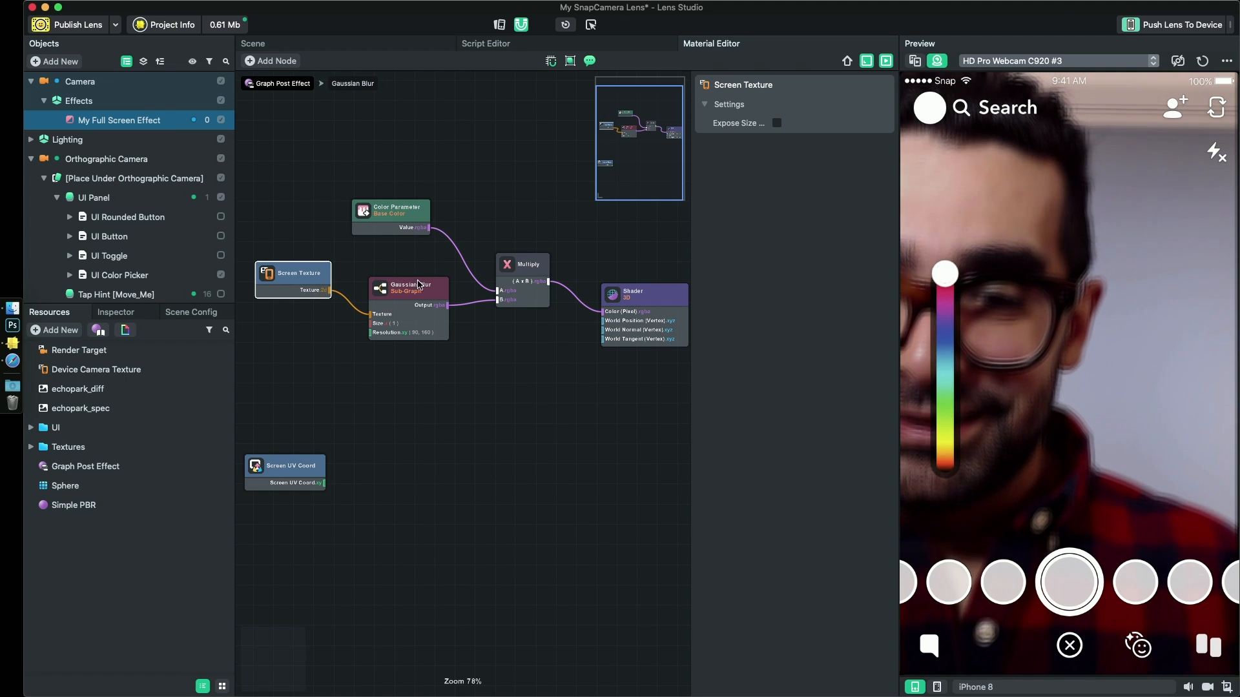
drag(419, 284, 407, 262)
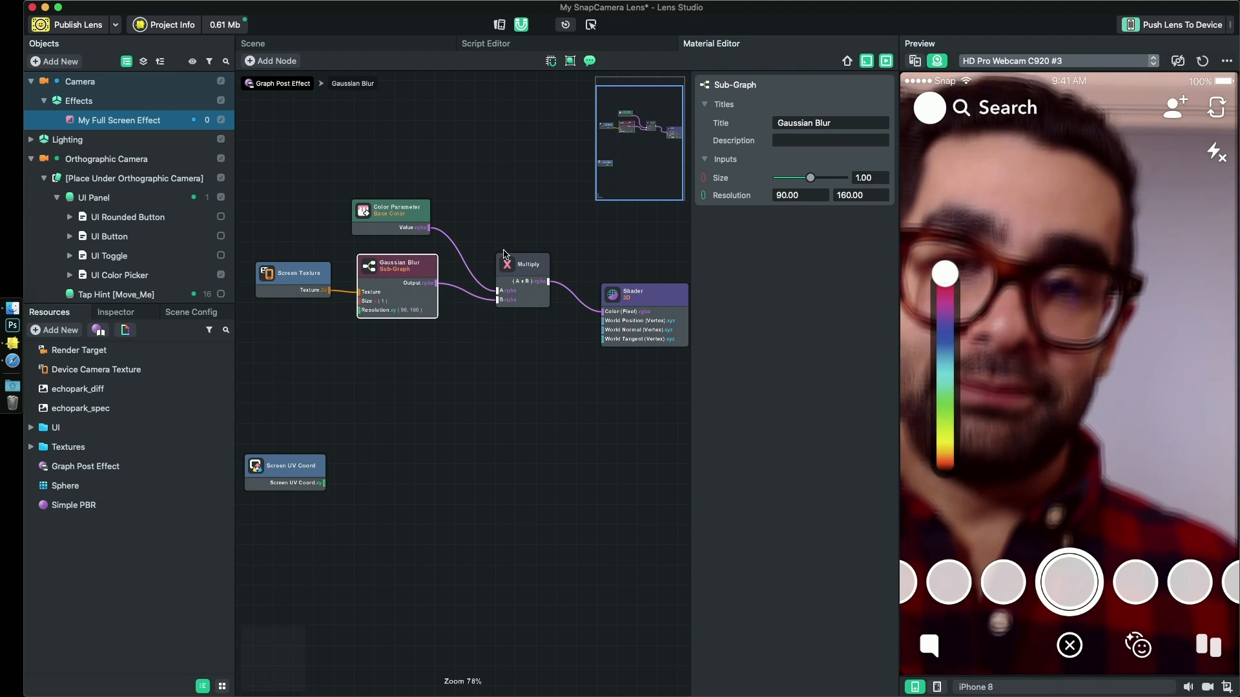
drag(525, 270, 520, 250)
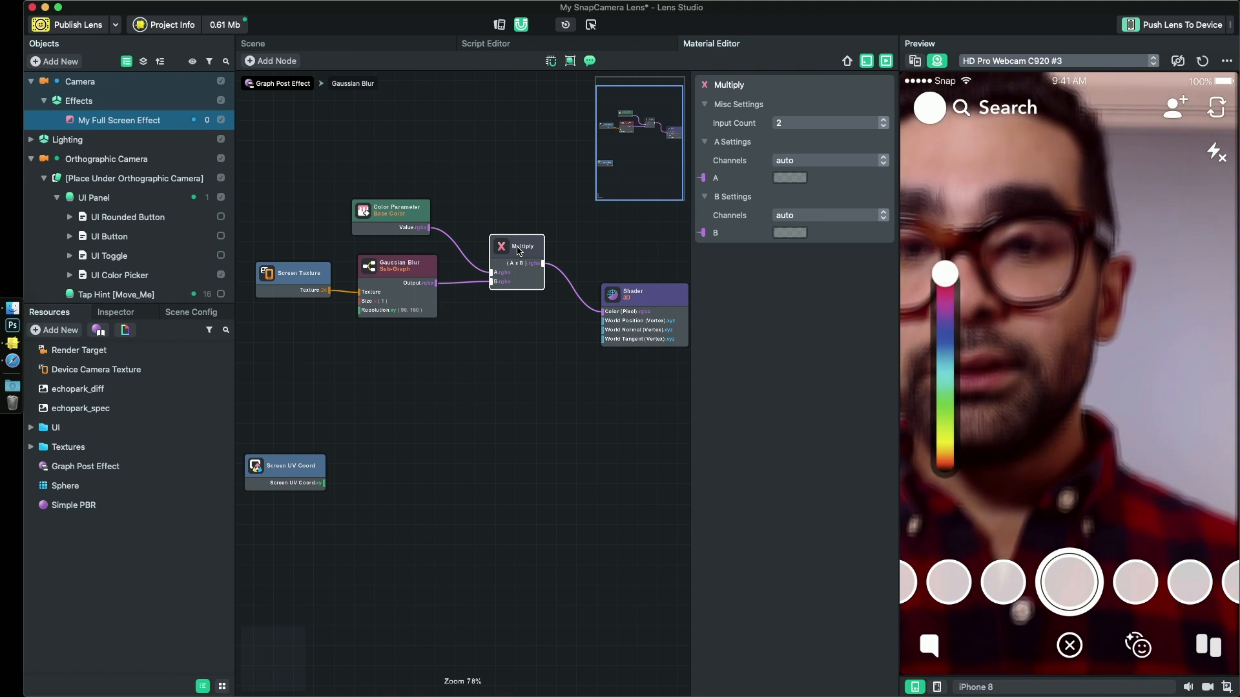
- Add a Portrait Background segmentation texture to the project resources
click(98, 354)
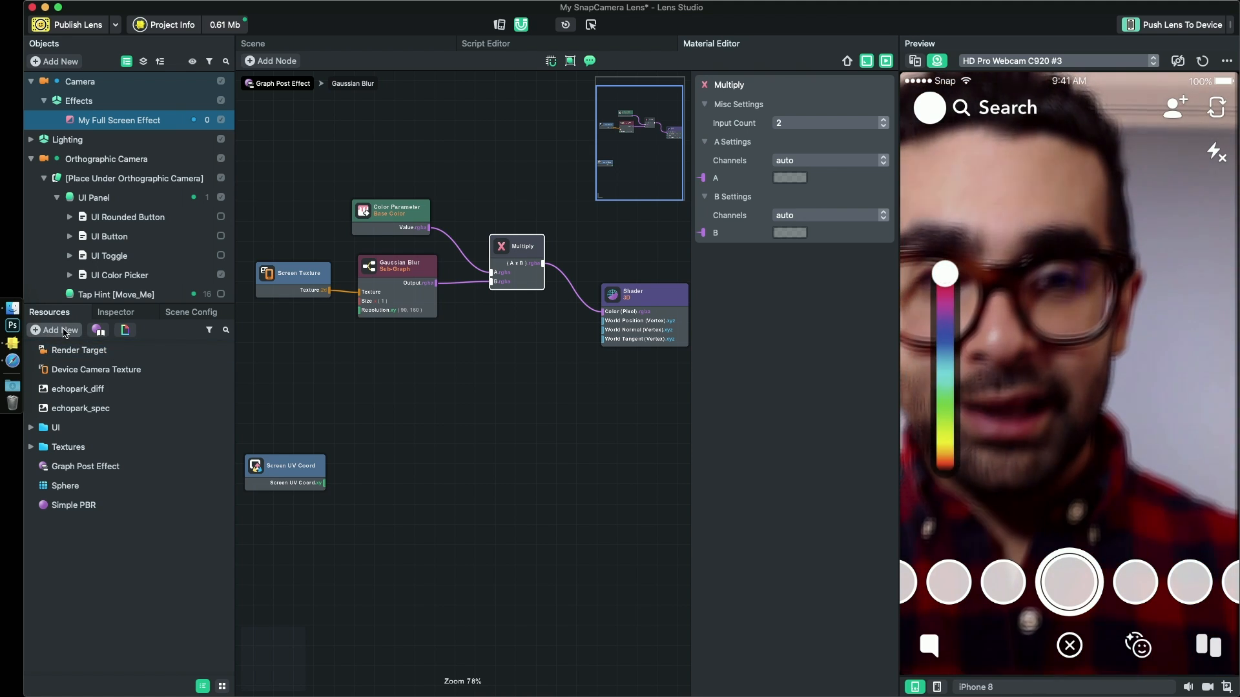
click(57, 329)
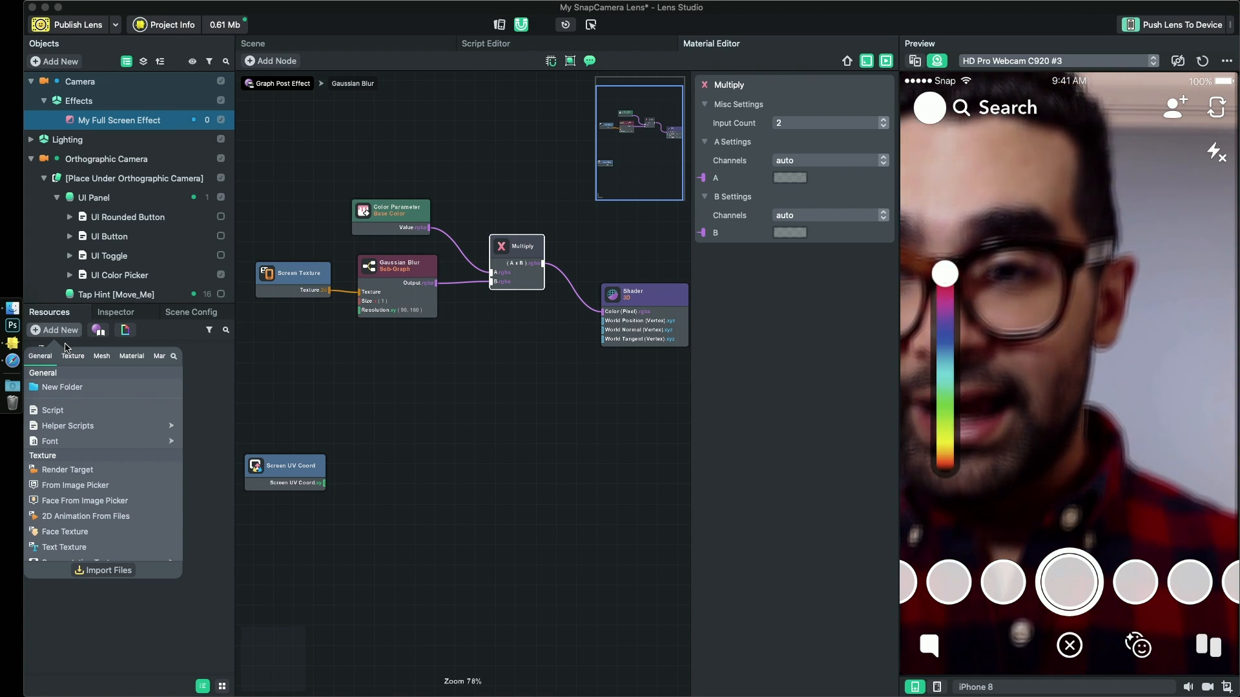
text(segme)
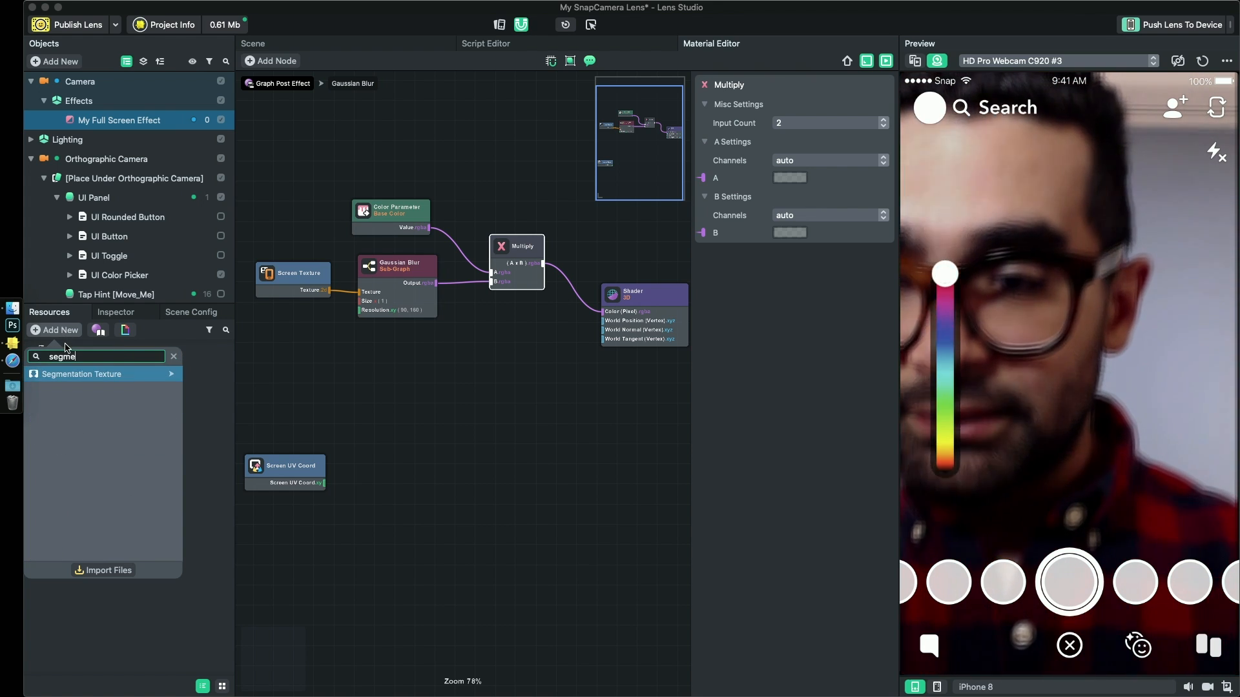
key(Right)
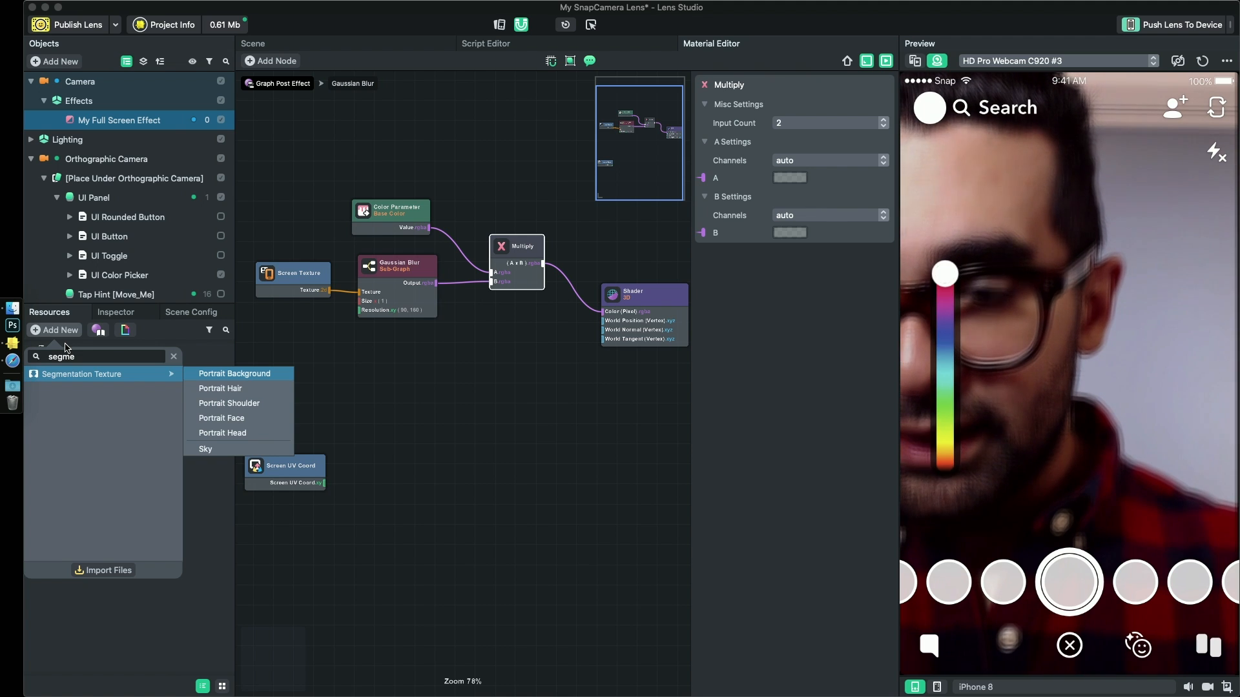
click(262, 375)
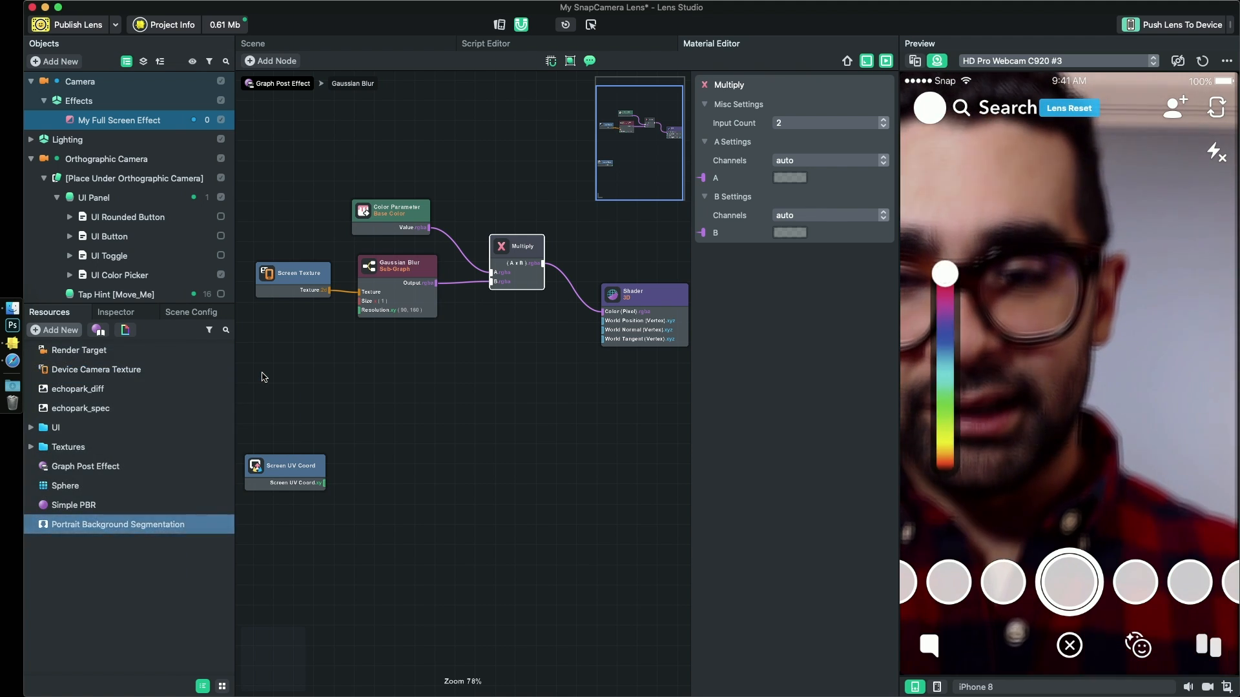
- Examine the available segmentation types of the Portrait Background Segmentation texture
click(85, 530)
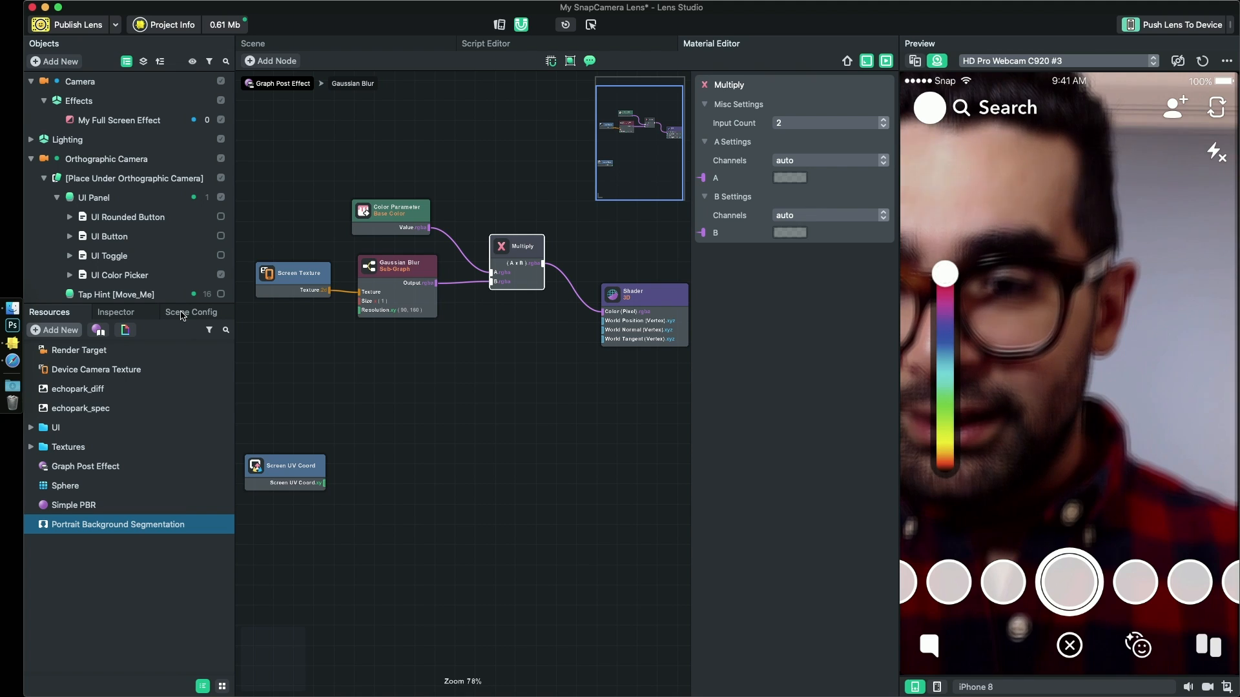
click(129, 314)
click(152, 375)
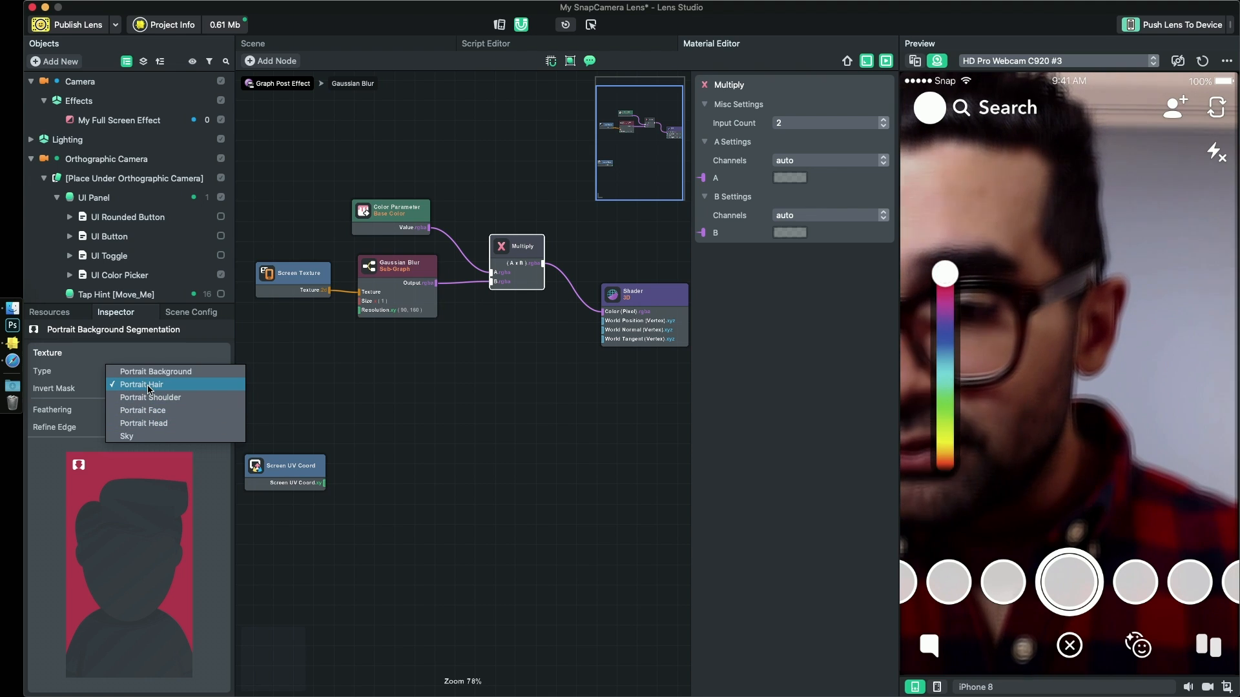
click(78, 379)
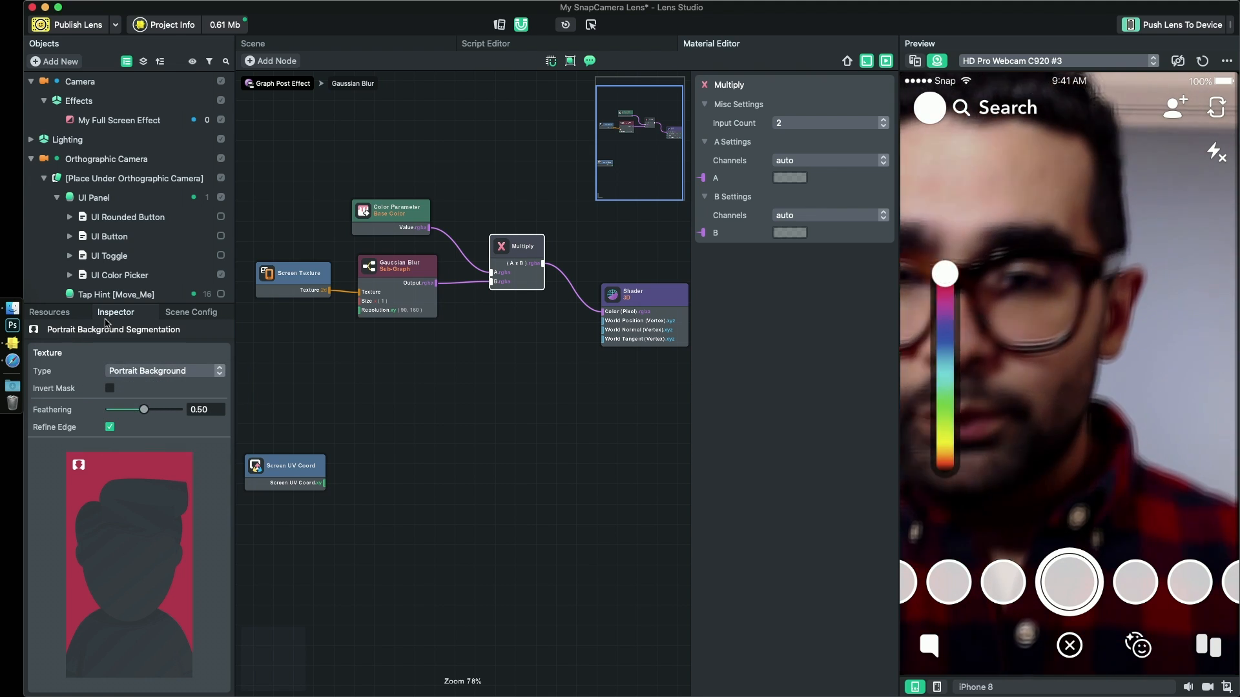
click(52, 313)
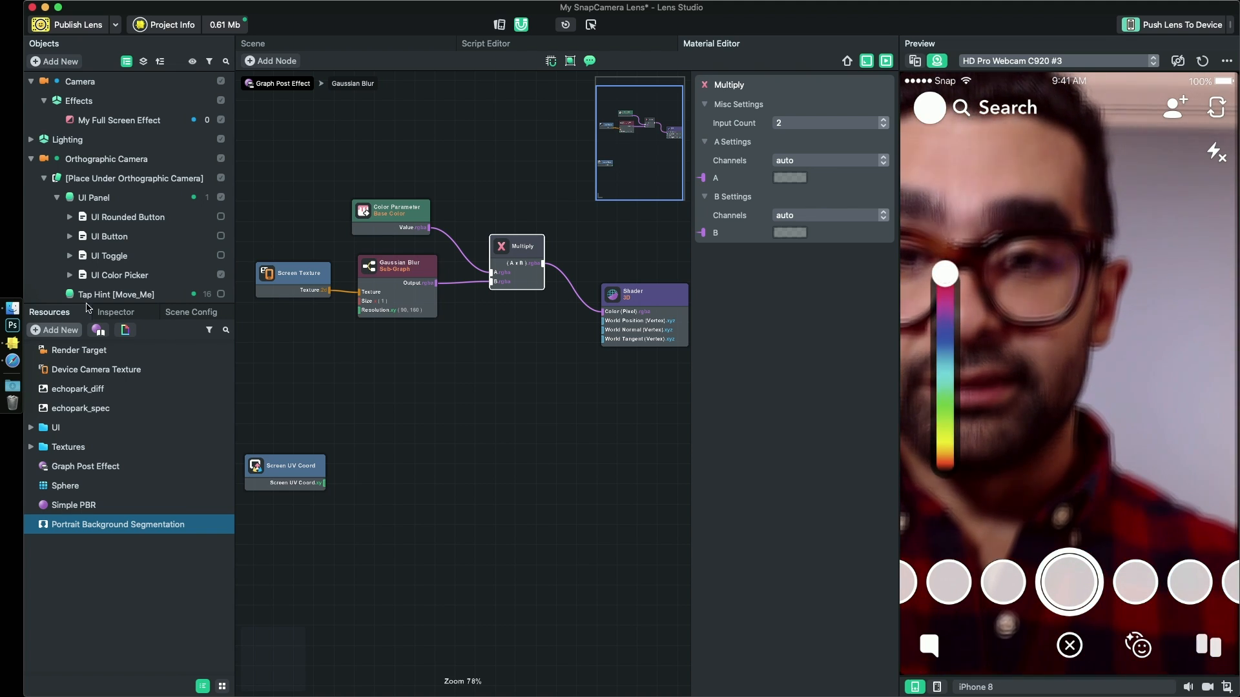
- Add a Texture 2D Parameter node to the graph and place it between the Gaussian Blur and Screen UV Coord nodes
drag(429, 390, 403, 366)
right_click(472, 426)
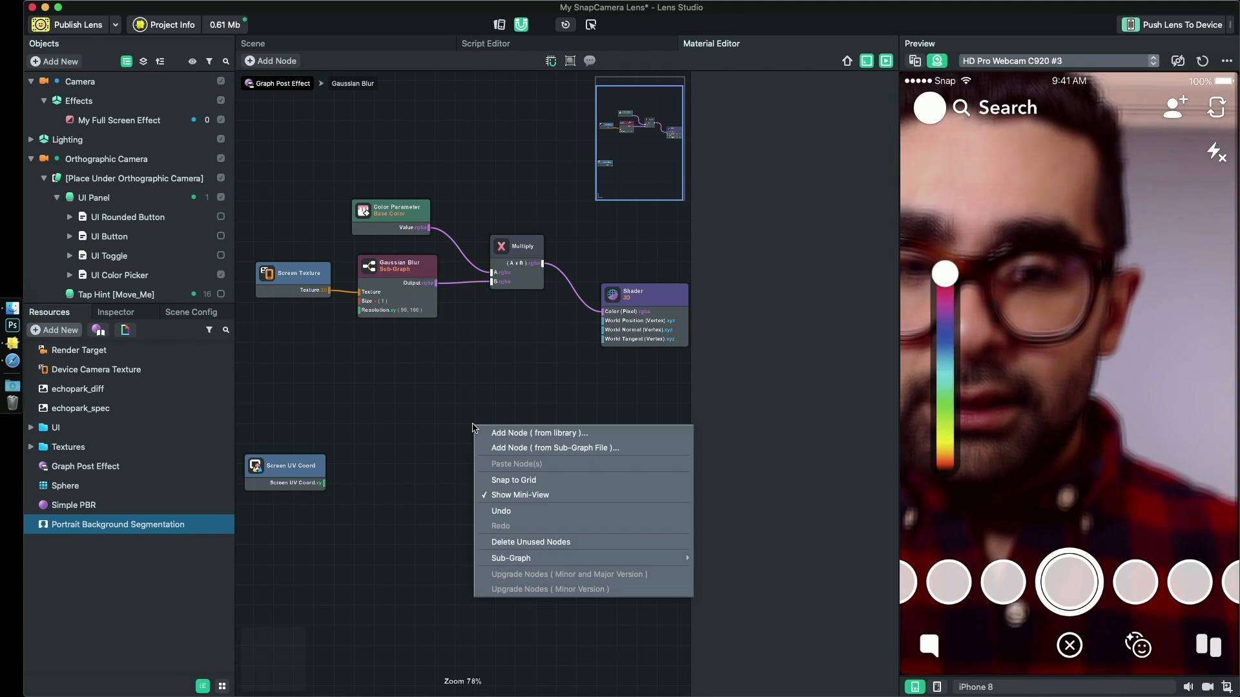
click(499, 435)
text(textur)
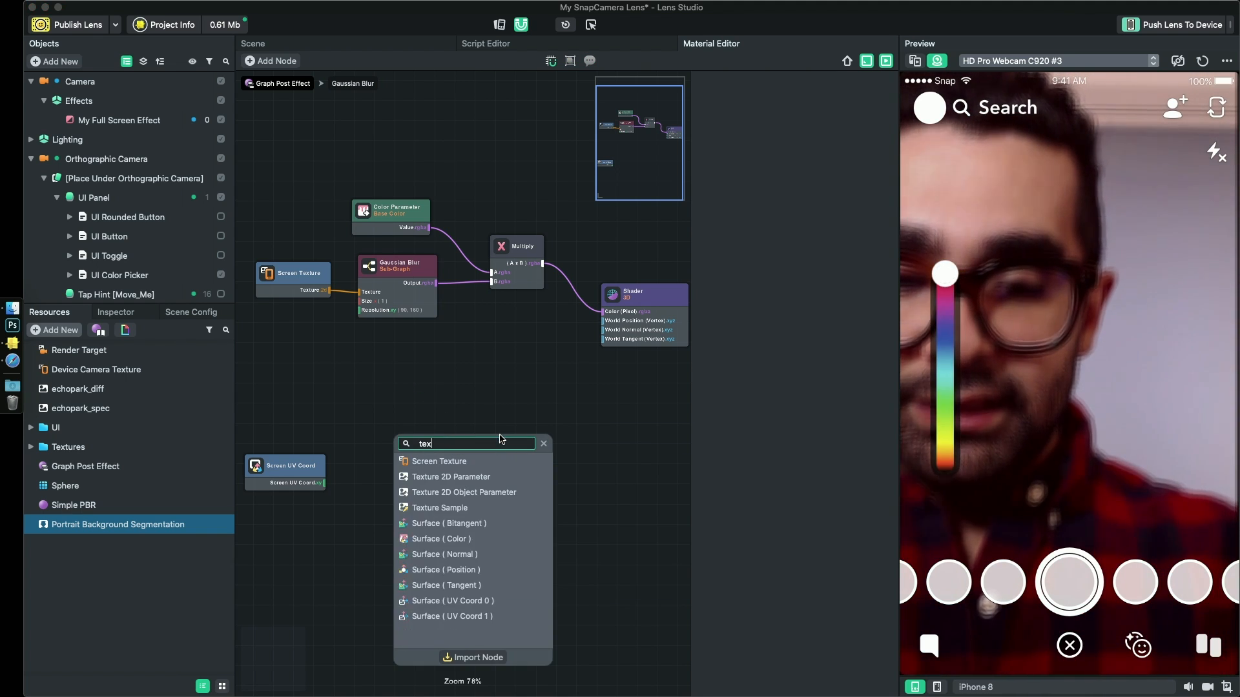
key(Down)
key(Down)
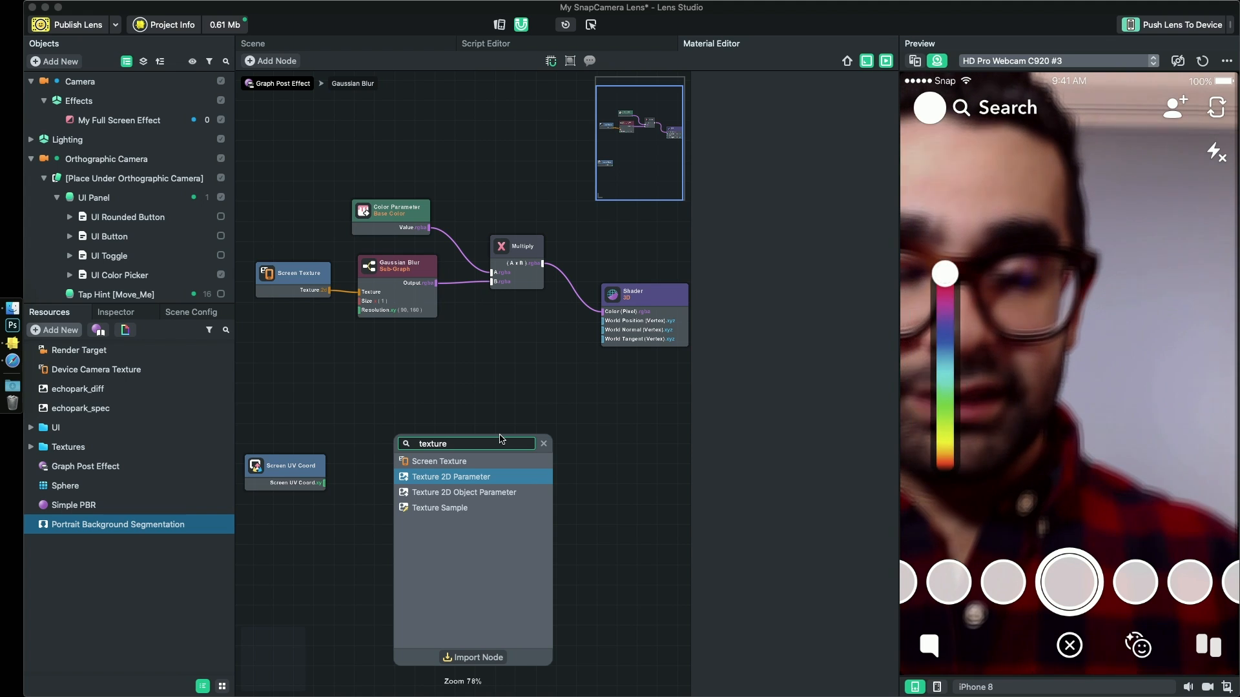
key(Return)
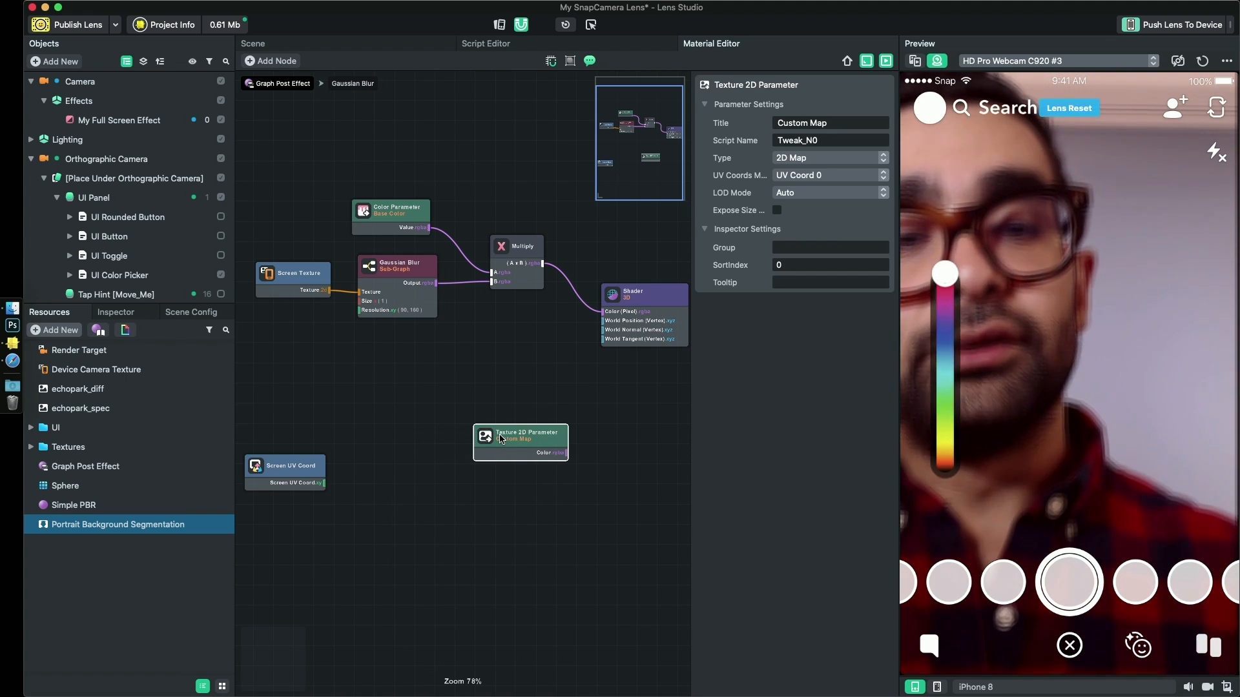
drag(526, 439, 367, 388)
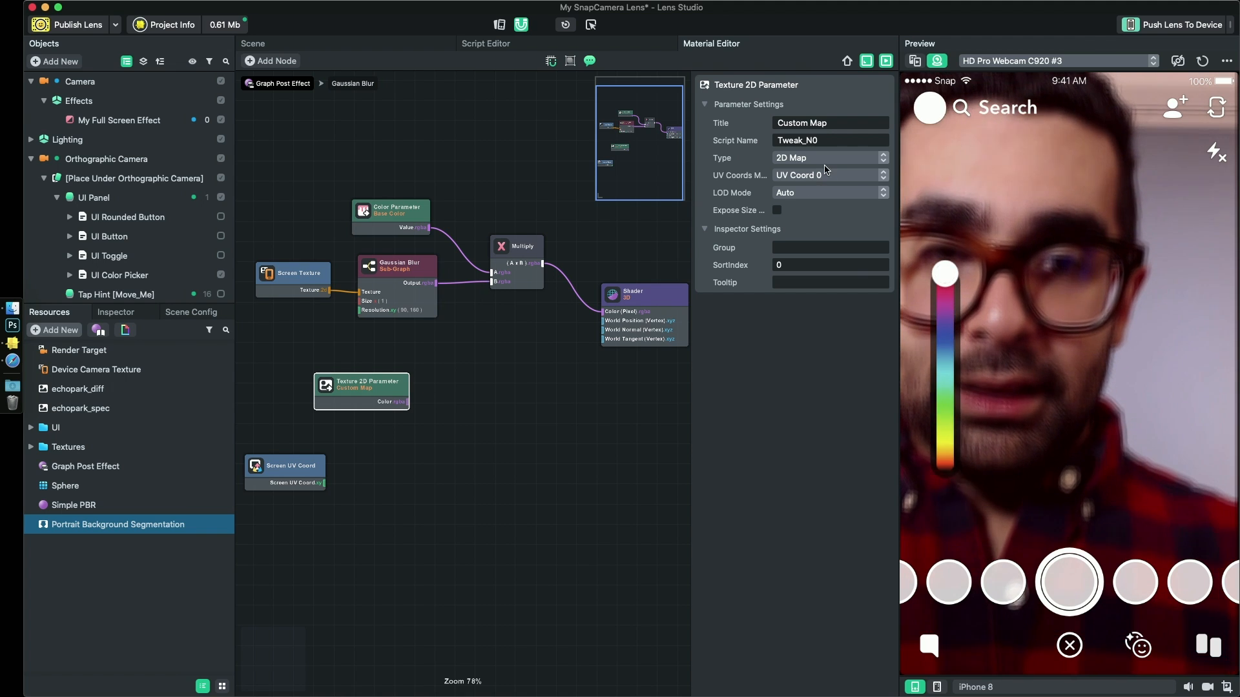
- Set the Texture 2D Parameter's title to Segmentation Texture and its script name to segTex
drag(834, 145, 743, 143)
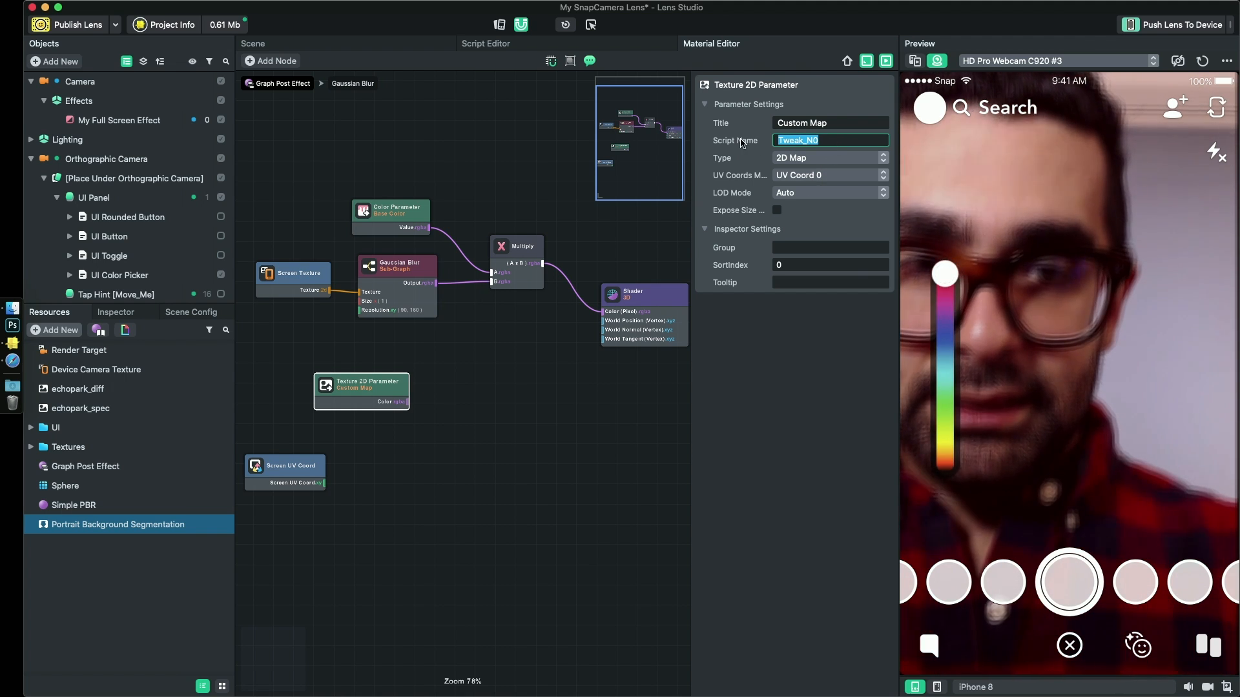
click(740, 125)
drag(833, 128, 736, 126)
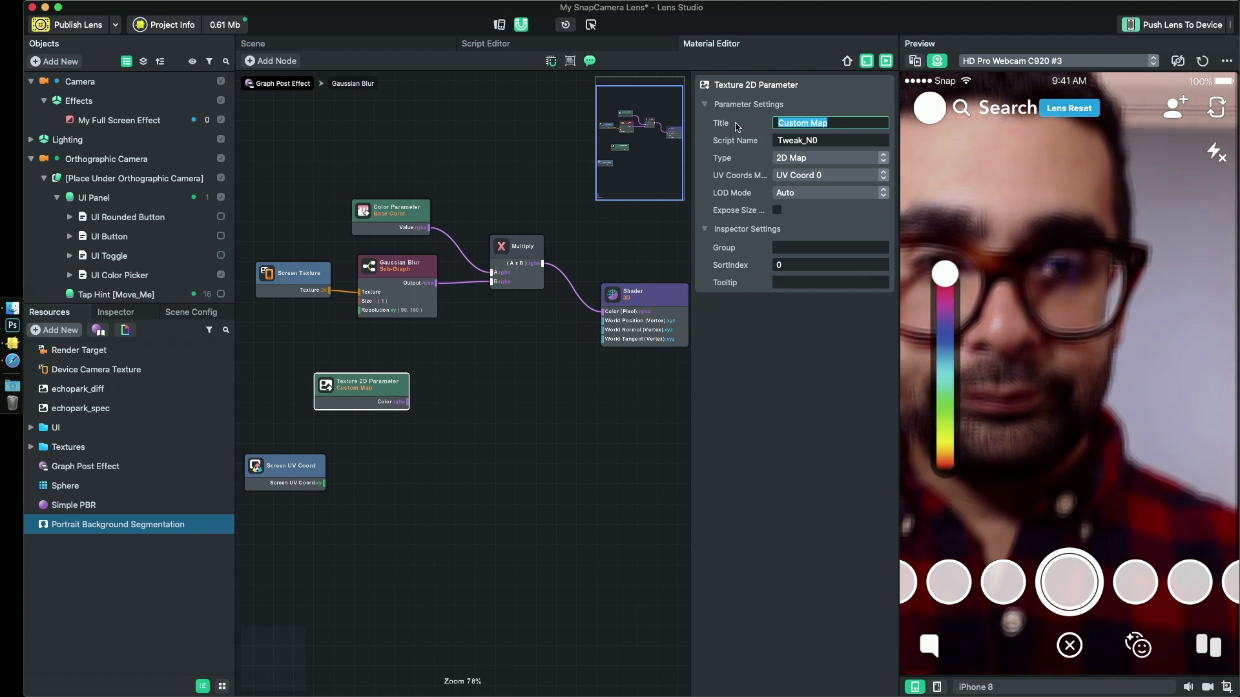
text(Segmentation Texture)
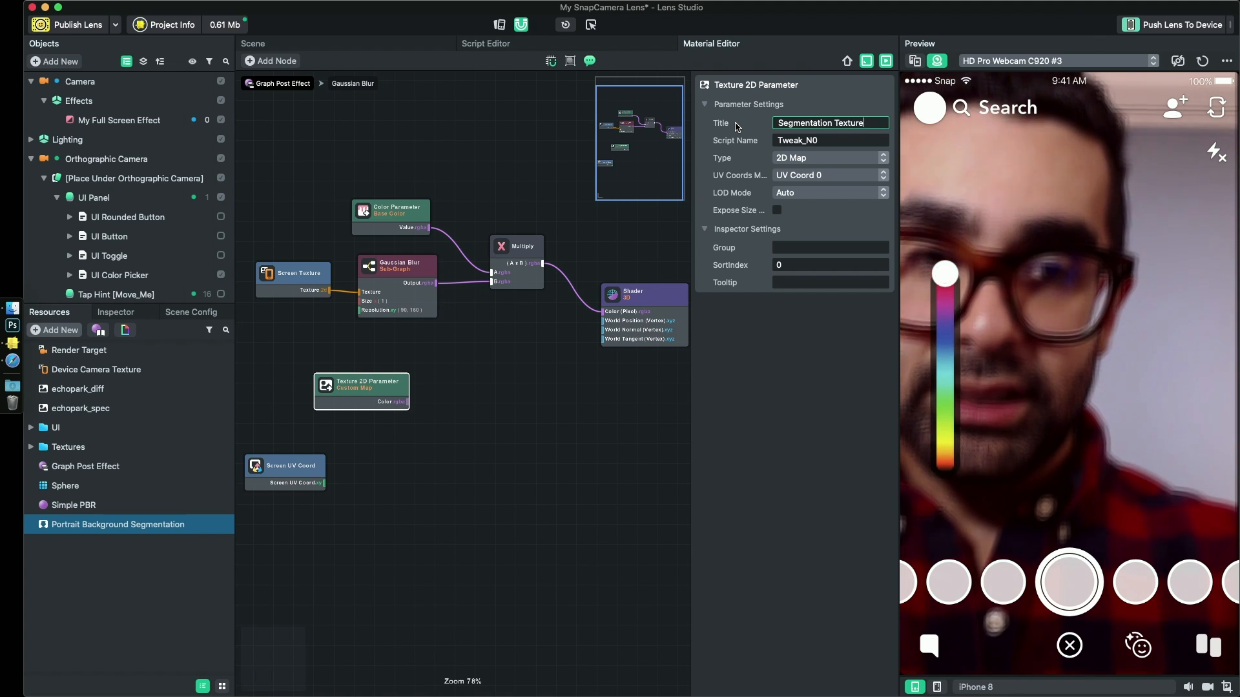
key(Return)
drag(832, 145, 702, 143)
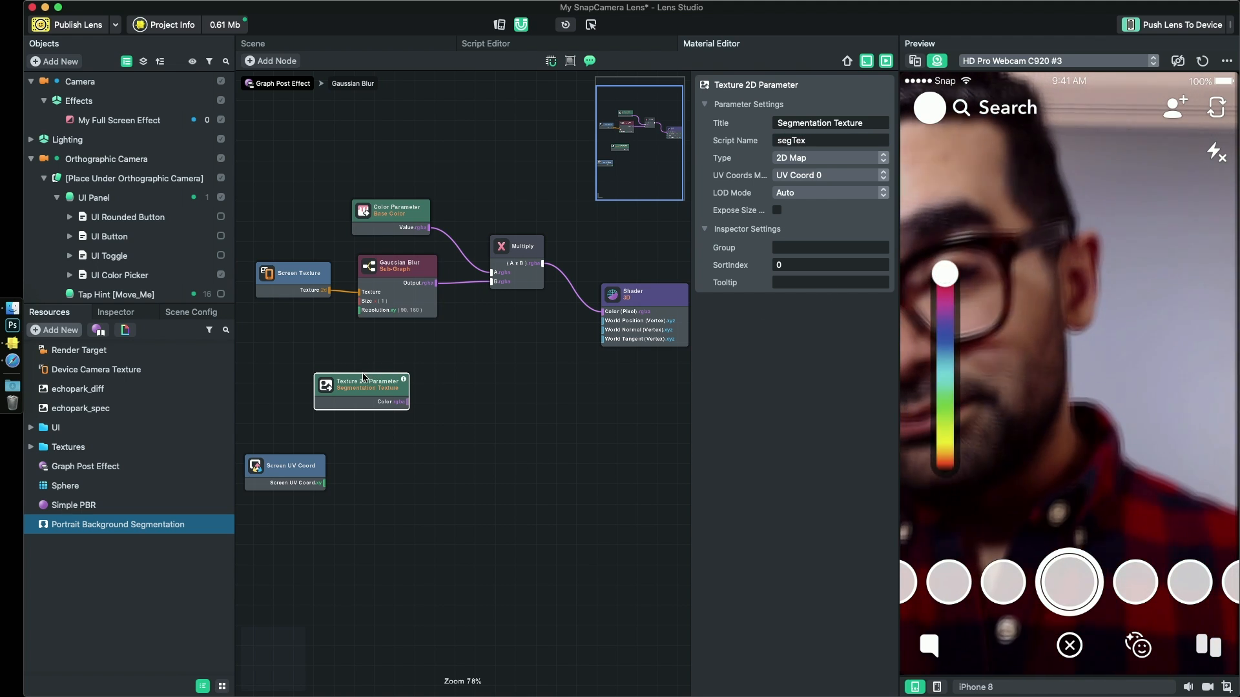
- Move the Segmentation Texture parameter and Screen UV Coord nodes down, and add a Texture Sample node below Gaussian Blur
drag(375, 390, 426, 427)
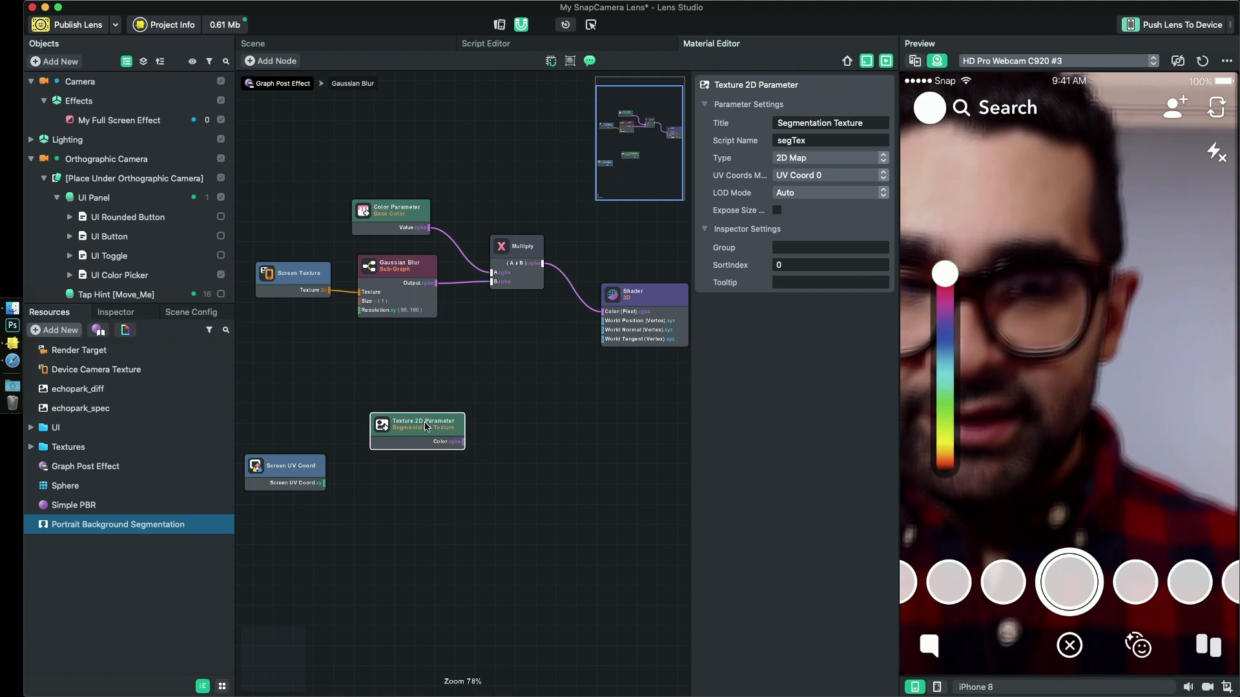
drag(315, 461, 363, 538)
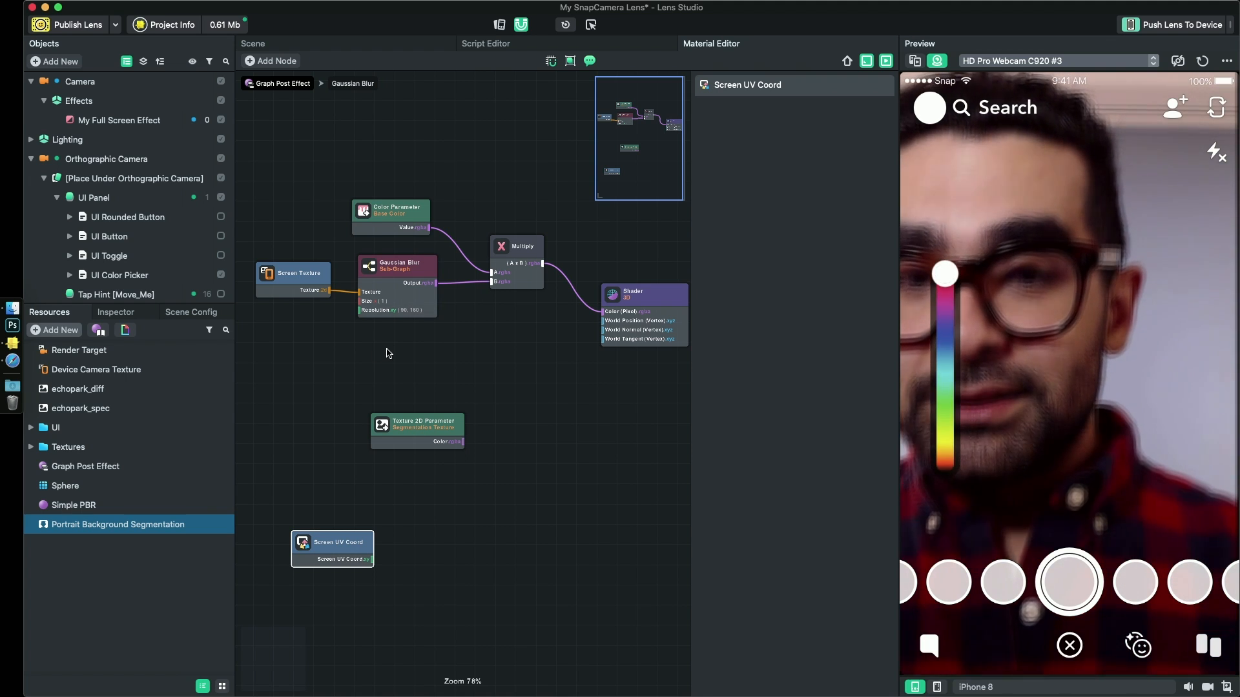
right_click(419, 360)
click(445, 366)
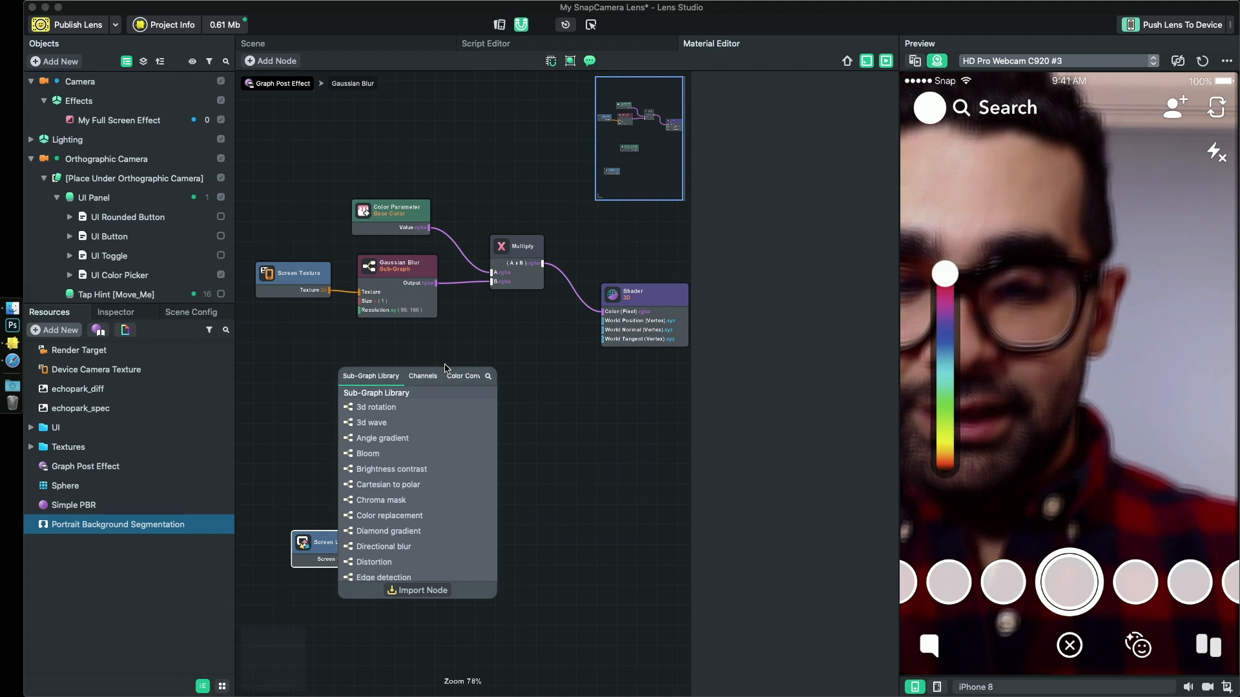
text(texct)
key(BackSpace)
key(BackSpace)
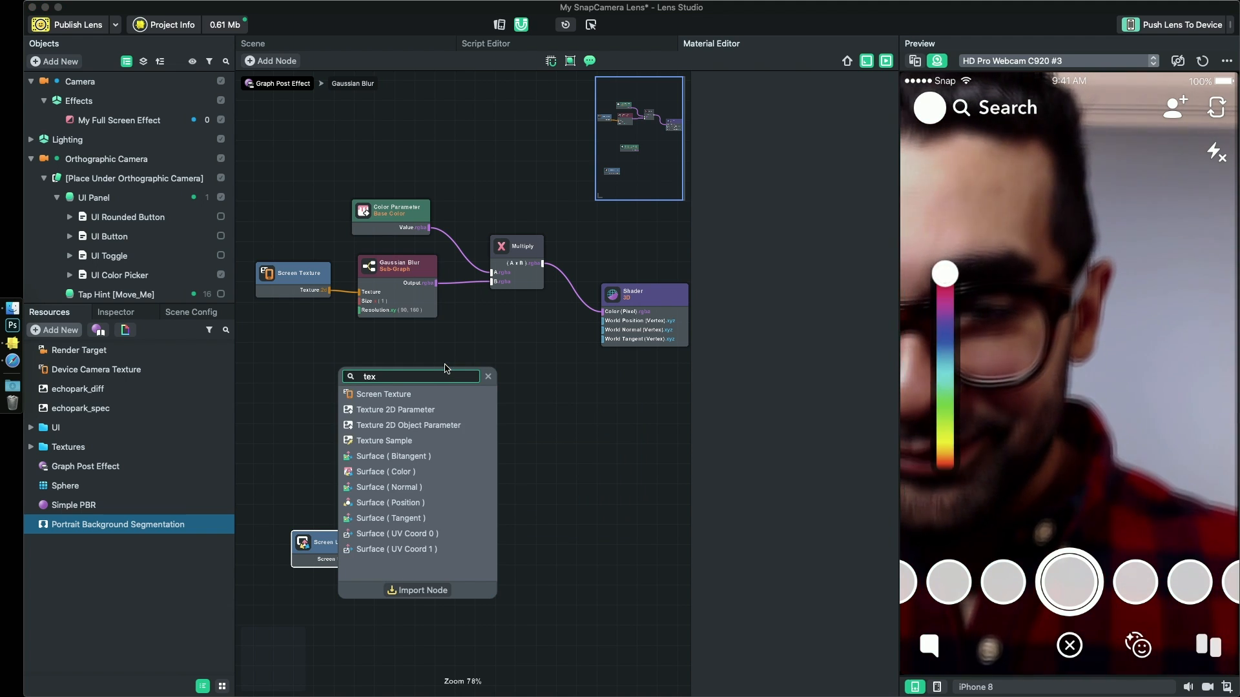
key(Down)
key(Down)
key(Down)
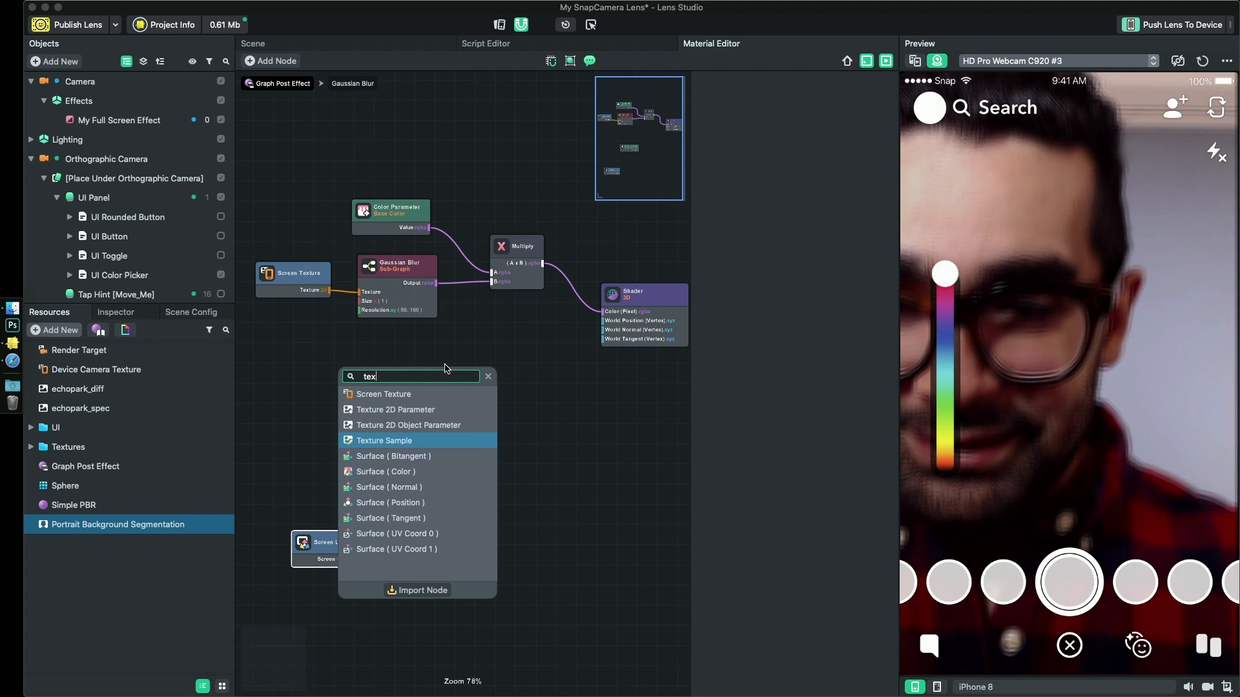
key(Return)
- Connect Screen Texture and Screen UV Coord to the Texture Sample's inputs, and its Color output to the Shader's Color (Pixel) input
drag(445, 368, 367, 379)
drag(440, 370, 604, 315)
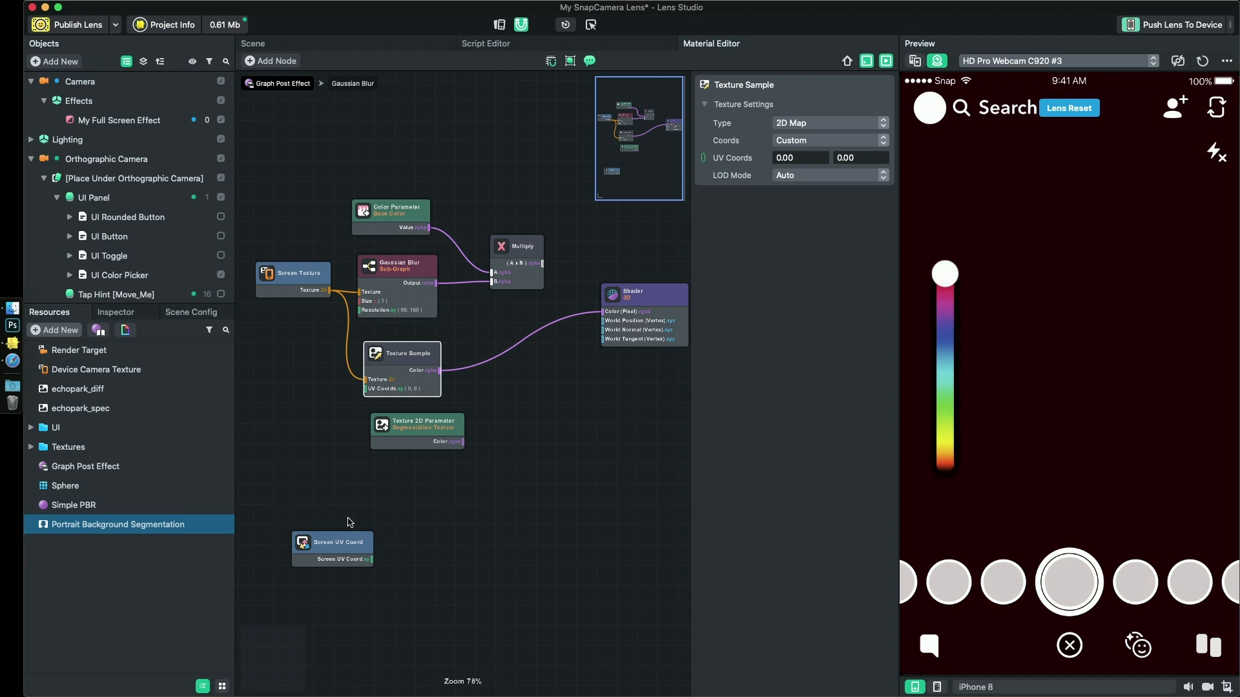
drag(329, 548, 294, 391)
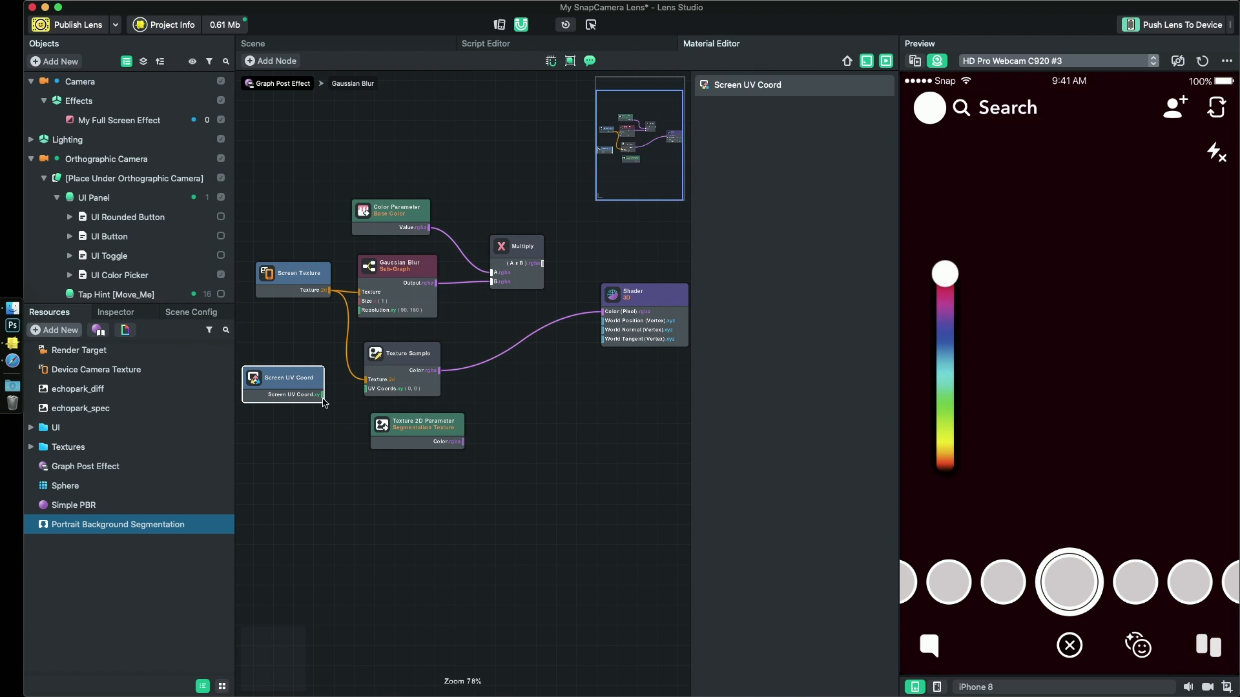
drag(370, 392, 367, 389)
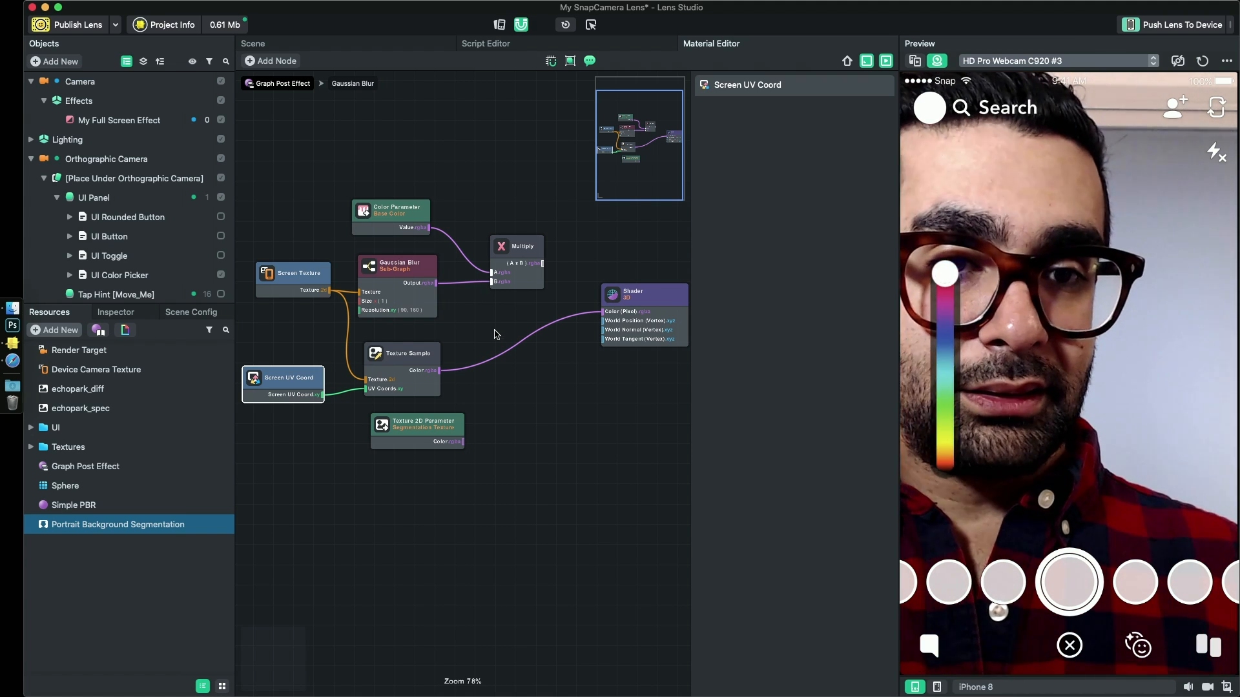
- Switch the Shader's Color (Pixel) source from Texture Sample back to Multiply, and then to the Segmentation Texture parameter's Color output
drag(495, 333, 497, 444)
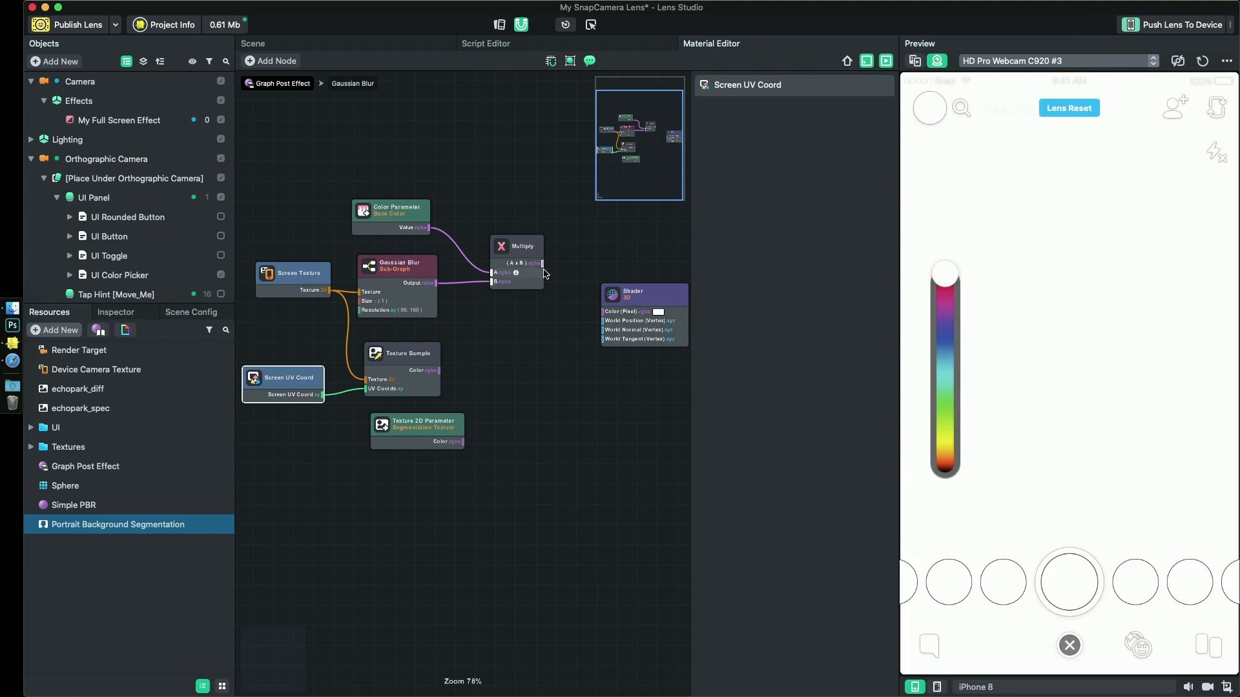
mouse_move(543, 263)
mouse_down()
mouse_move(586, 312)
mouse_move(610, 313)
mouse_up()
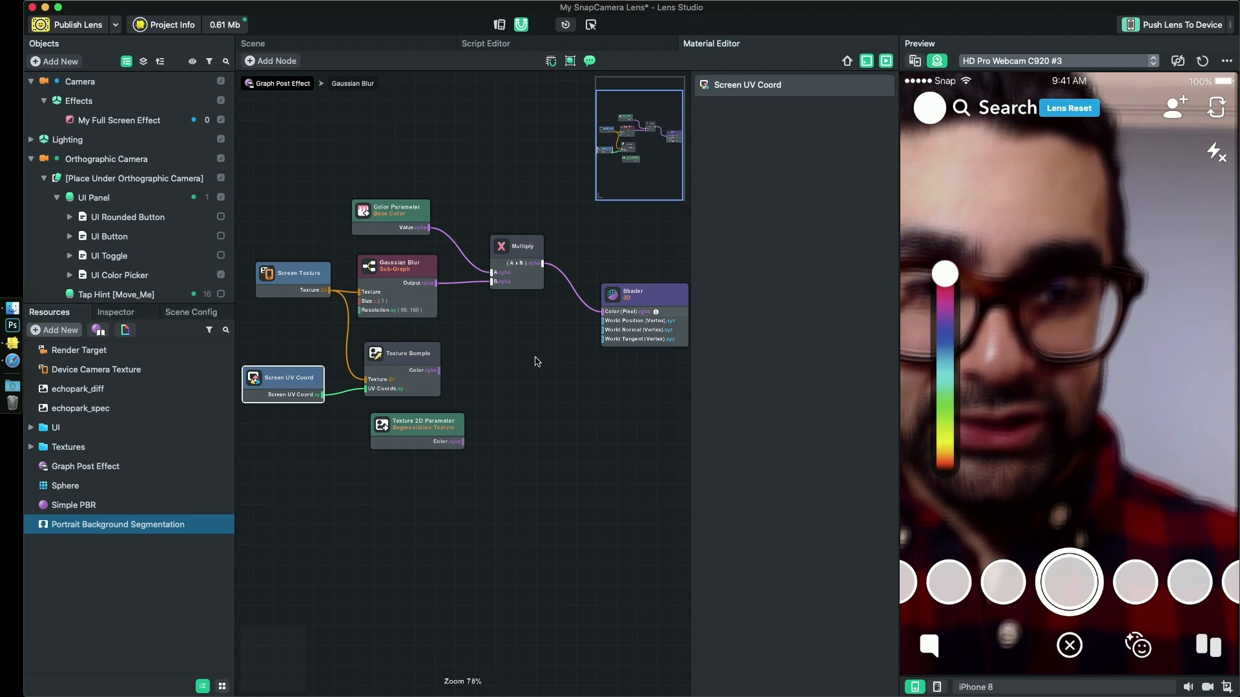
drag(463, 442, 617, 314)
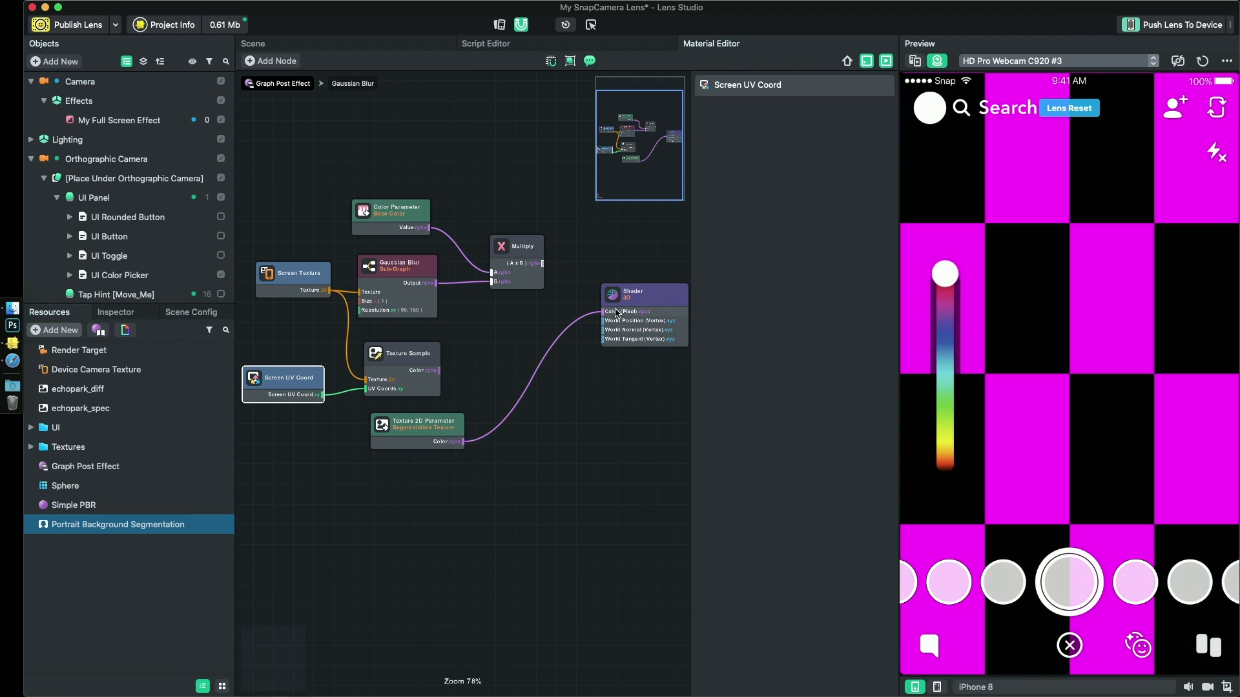
- Dock the Inspector beside the Material Editor and assign Portrait Background Segmentation to the Graph Post Effect's Segmentation Texture parameter
click(85, 470)
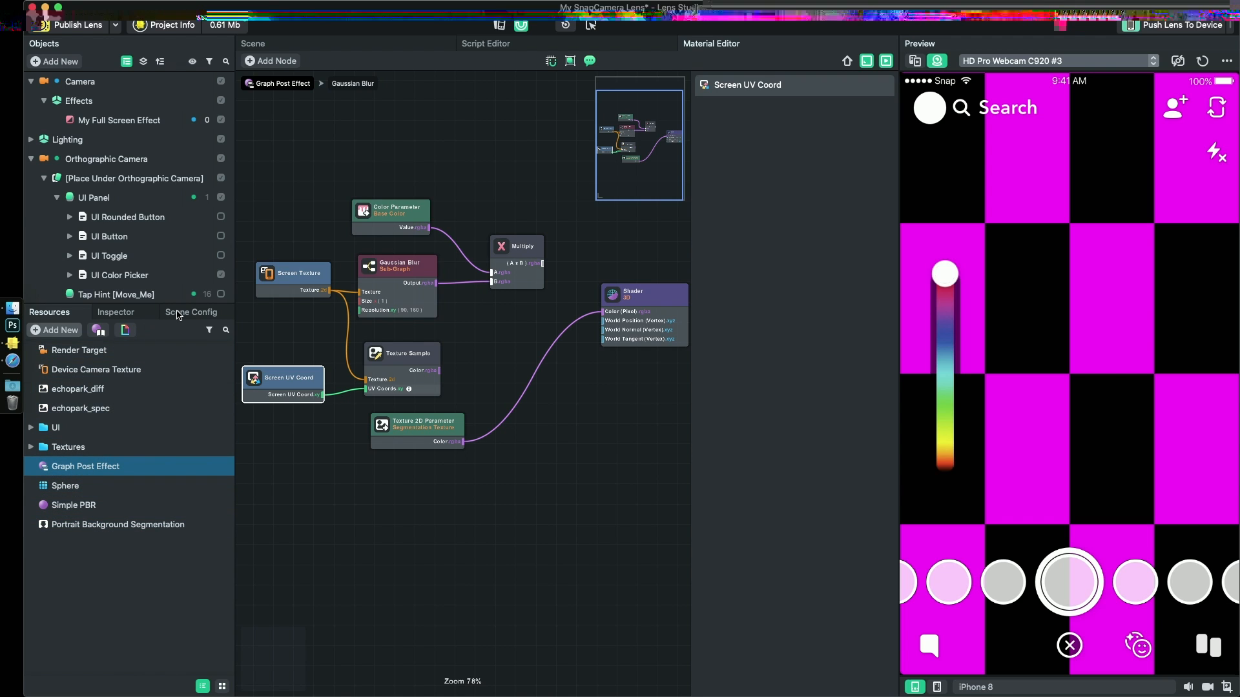
mouse_move(191, 312)
mouse_down()
mouse_move(380, 312)
mouse_move(689, 282)
mouse_move(269, 403)
mouse_move(148, 316)
mouse_move(184, 324)
mouse_up()
drag(294, 325, 893, 243)
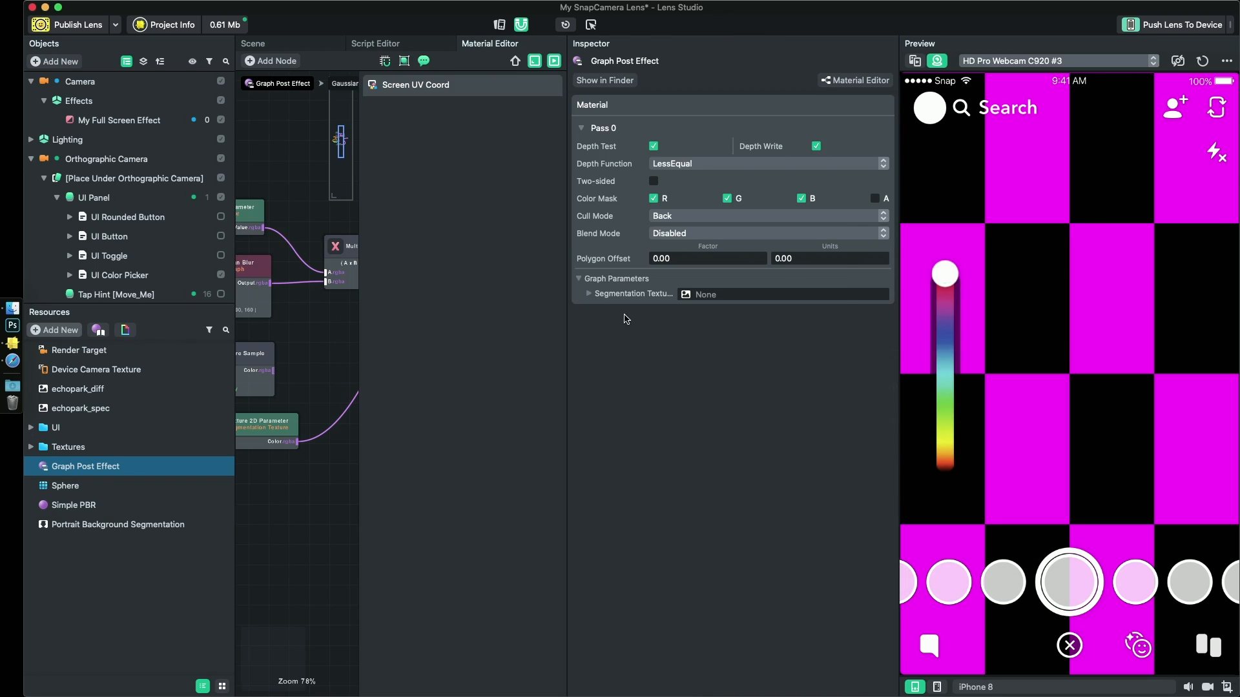
drag(566, 380, 746, 380)
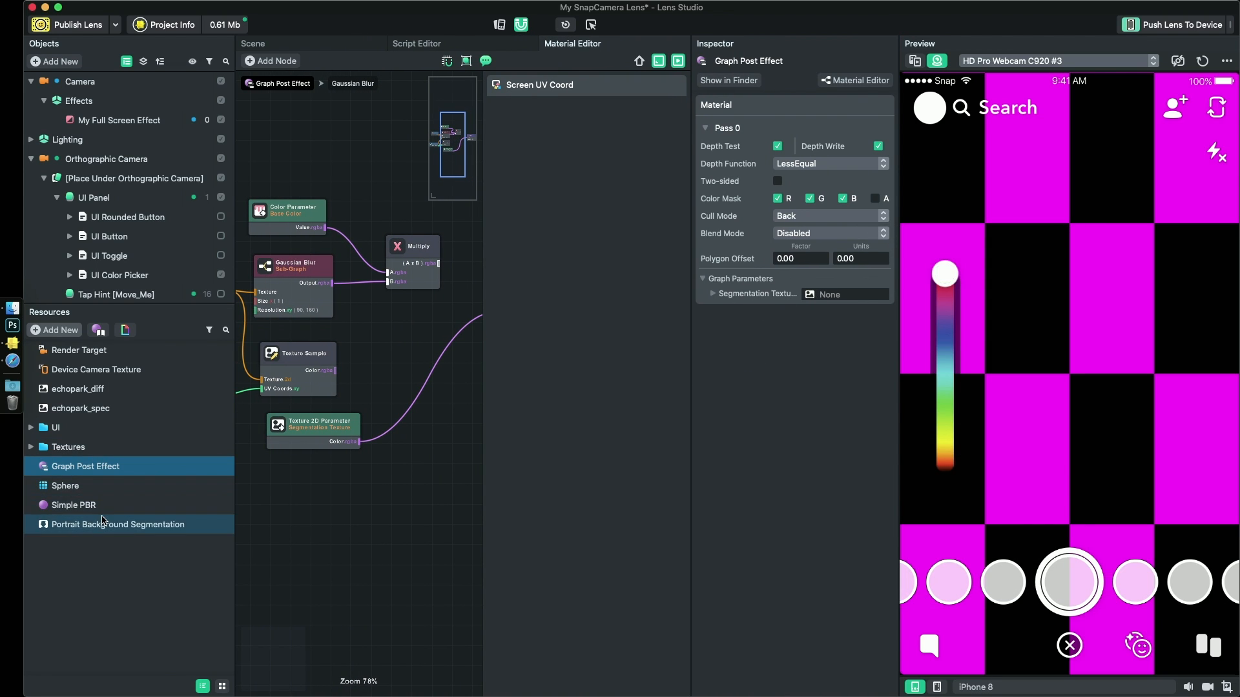
drag(106, 524, 539, 428)
drag(829, 297, 829, 297)
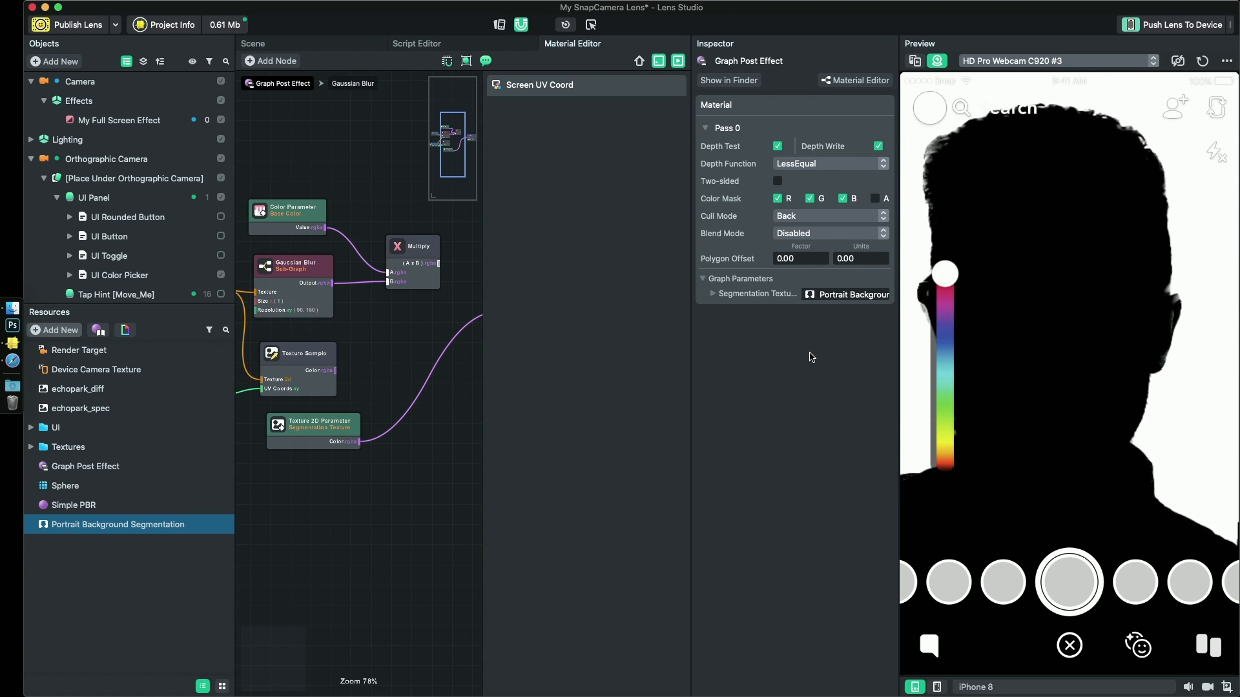
- Open the Portrait Background Segmentation texture's settings, try Invert Mask, and turn it off again
click(125, 518)
double_click(125, 518)
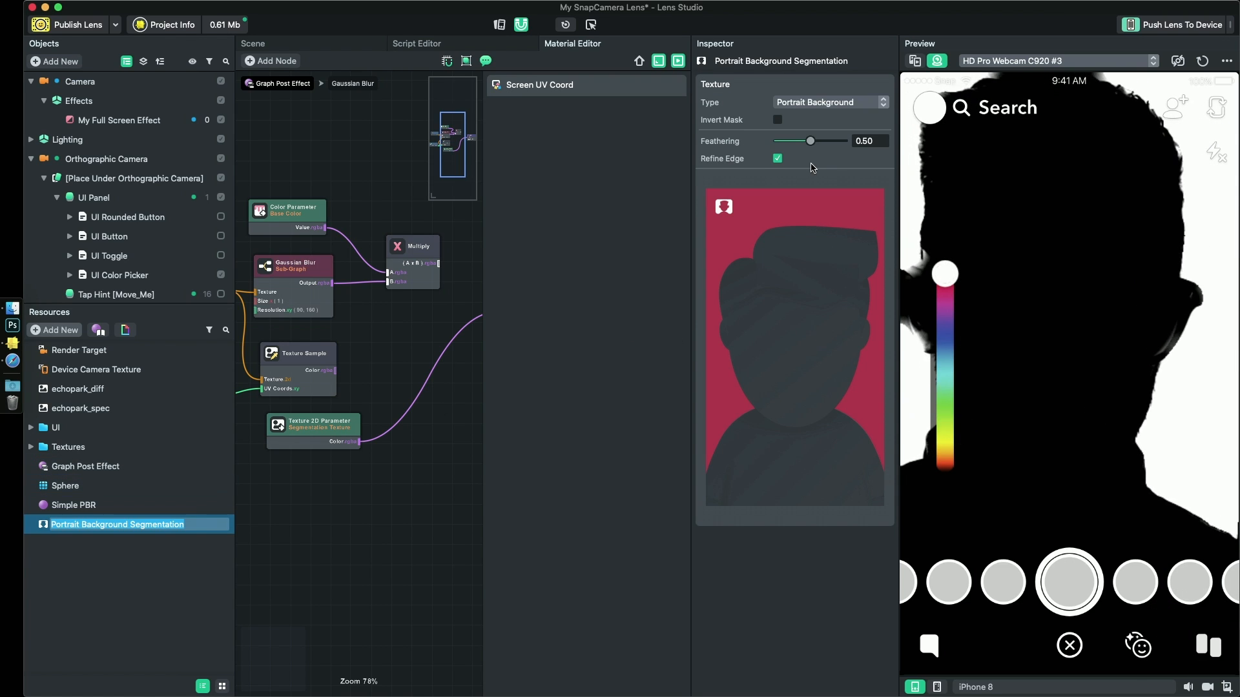
click(778, 120)
click(777, 120)
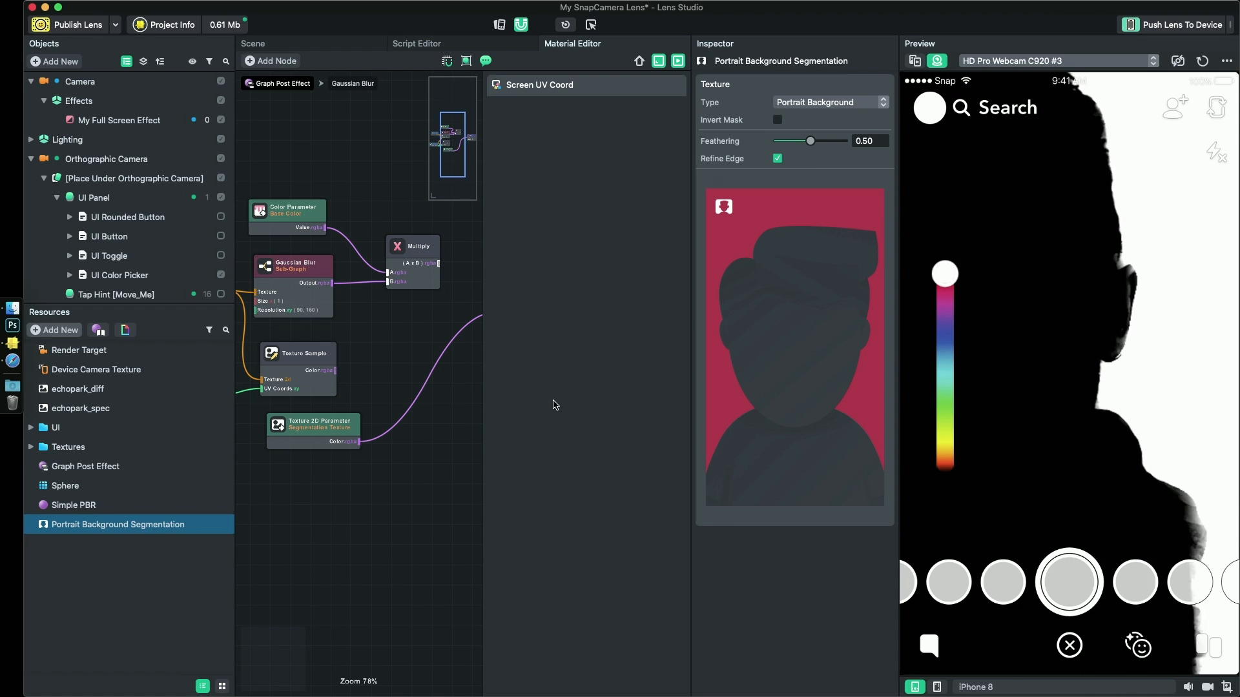
- Move the Segmentation Texture parameter further below the Texture Sample node, and add a Mix node to the right of Texture Sample
drag(439, 440, 429, 433)
drag(325, 423, 312, 446)
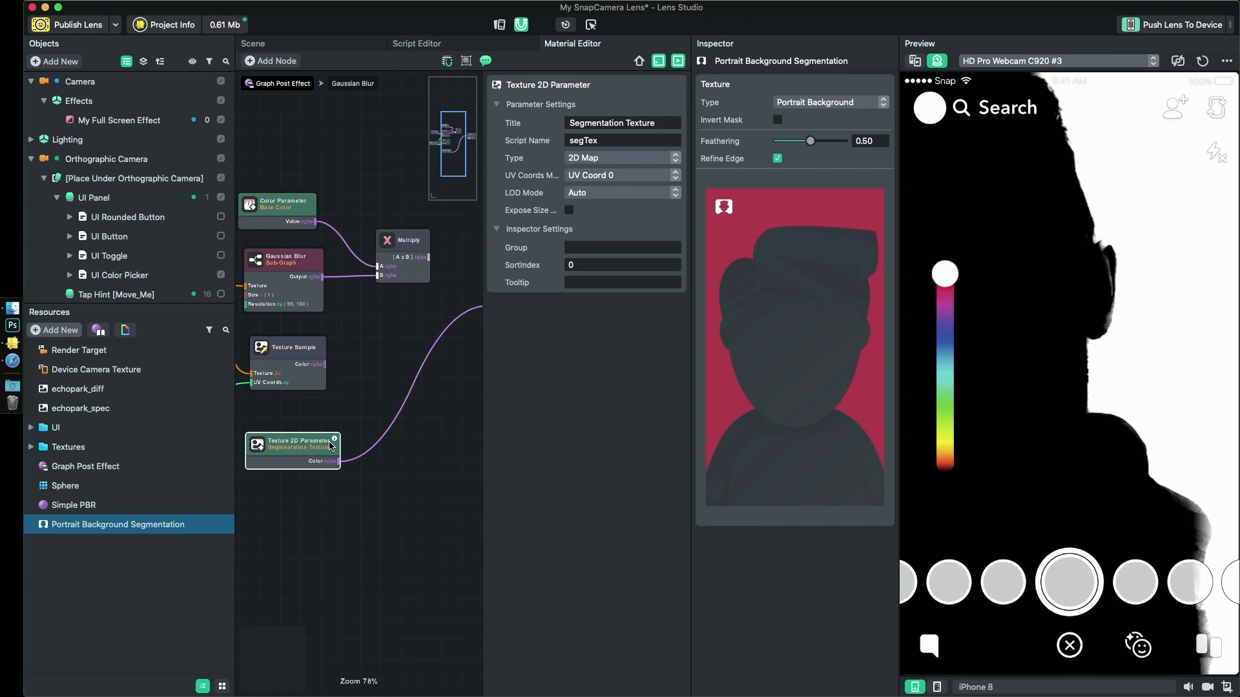
drag(292, 352, 294, 346)
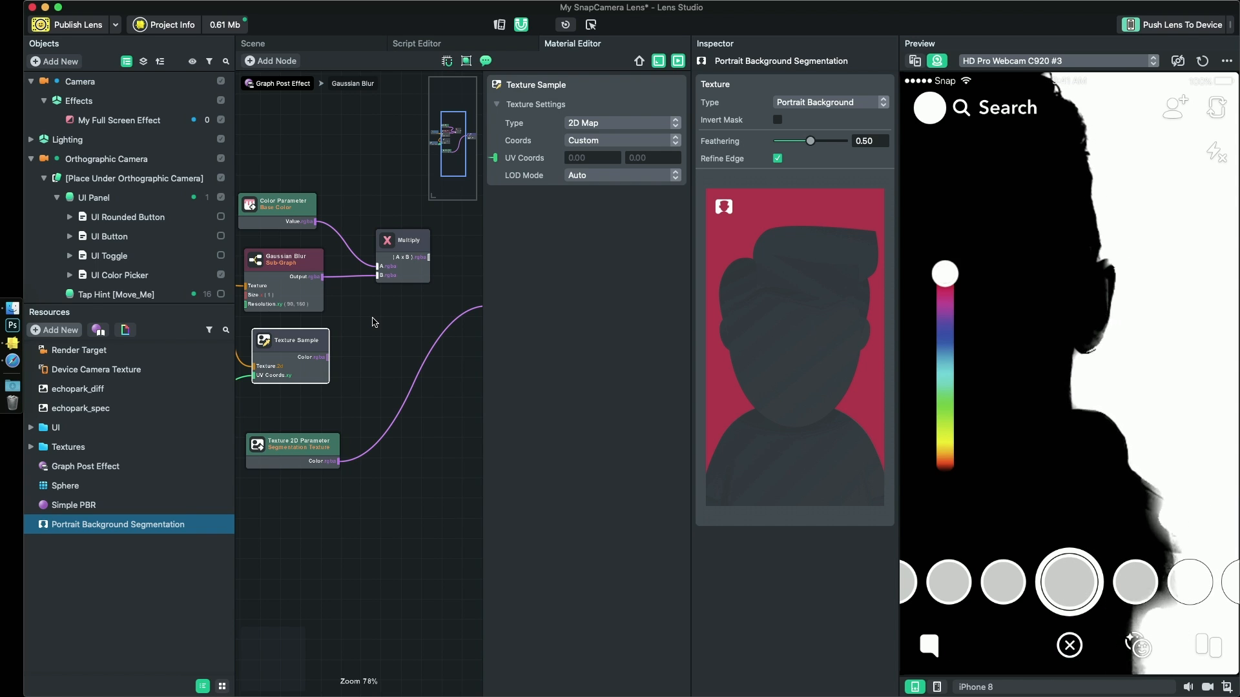
right_click(387, 358)
click(405, 365)
text(mix)
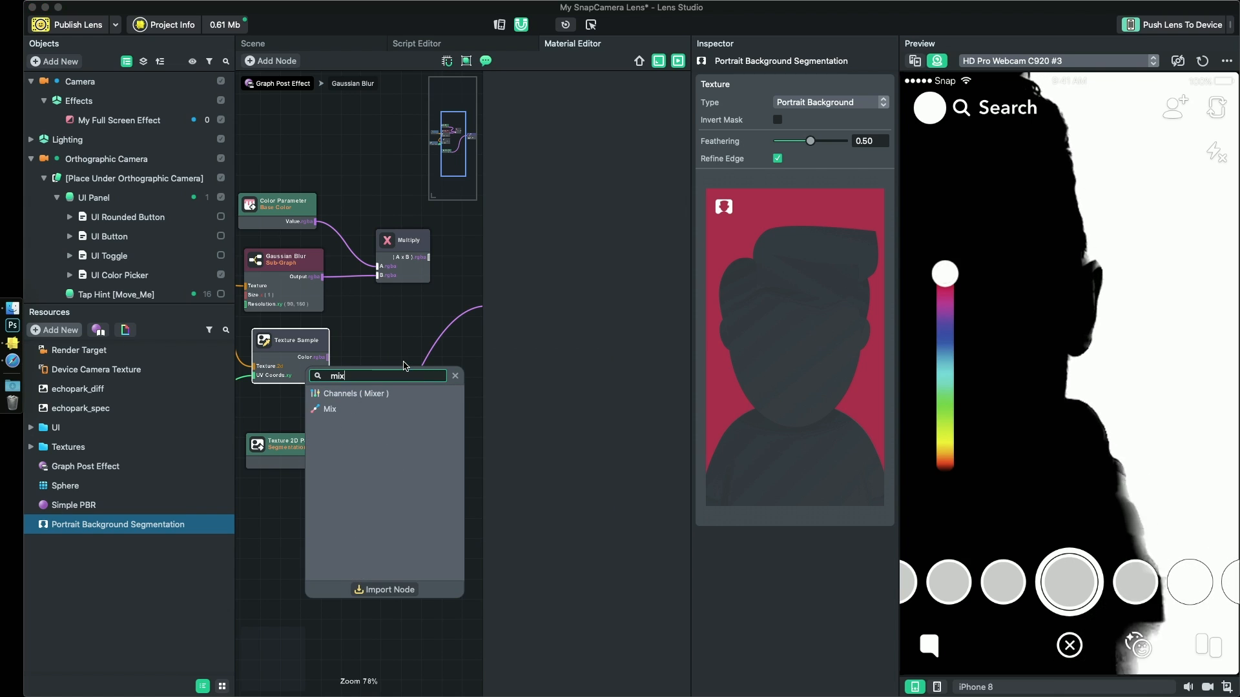
key(Return)
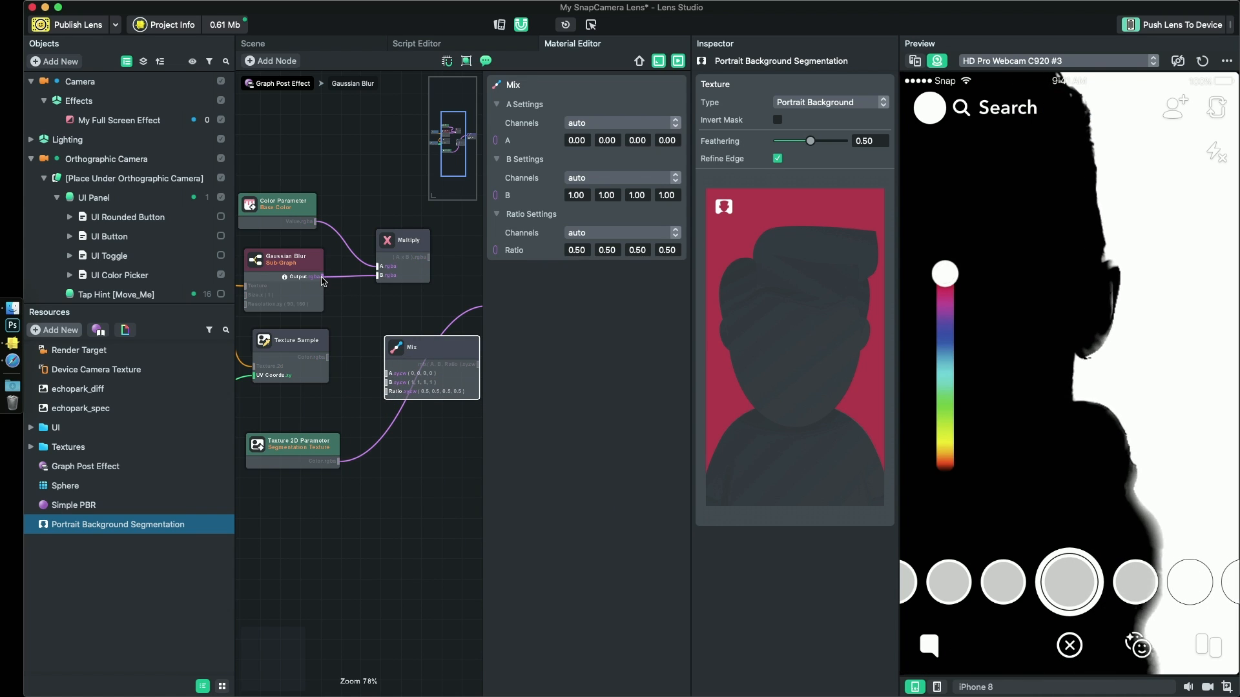
- Connect Texture Sample's Color to Mix's A input, Gaussian Blur's Output to B, and the Segmentation Texture's Color to Ratio
drag(329, 360, 391, 374)
drag(325, 281, 389, 385)
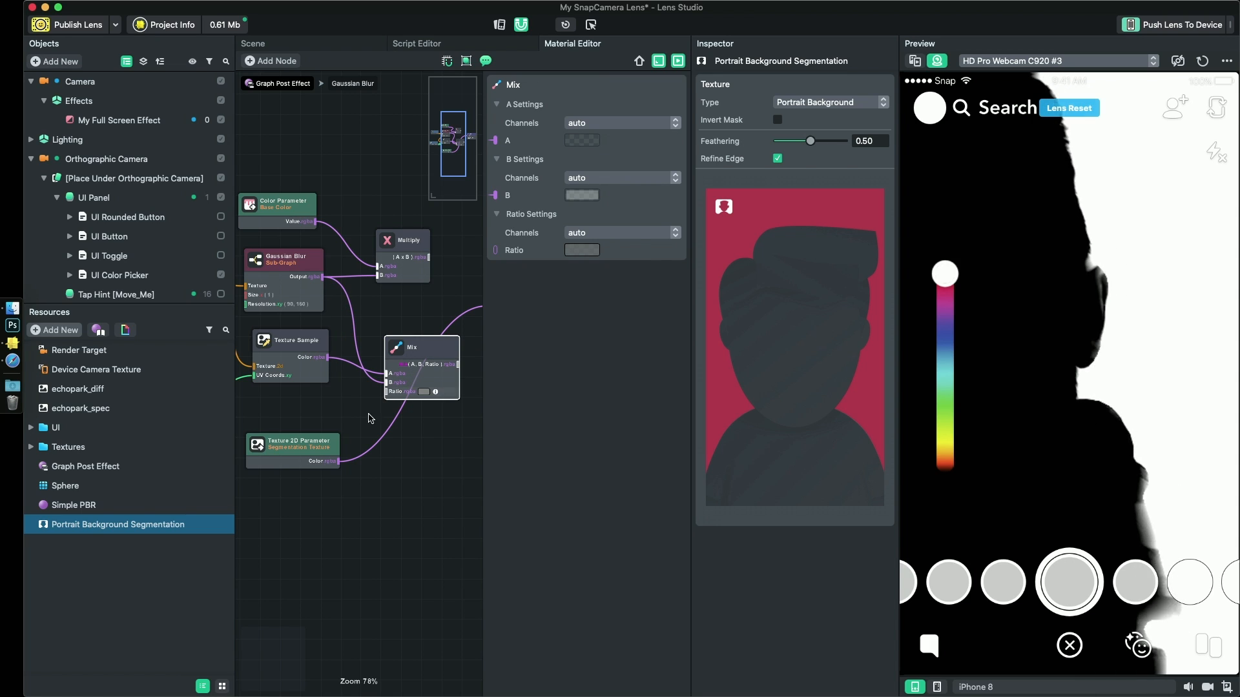
drag(340, 462, 390, 392)
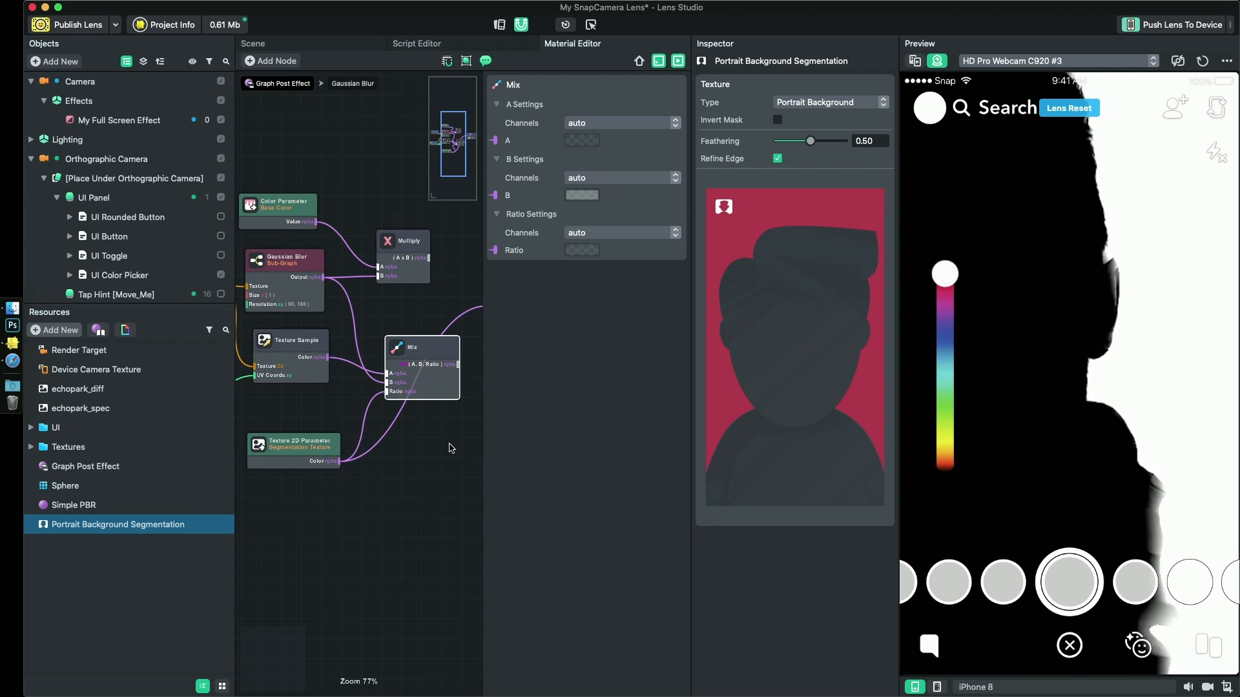
- Connect the Mix node's output to the Shader's Color (Pixel) input, and move the Shader node slightly to the right
scroll(417, 450, down, 1)
drag(440, 445, 337, 472)
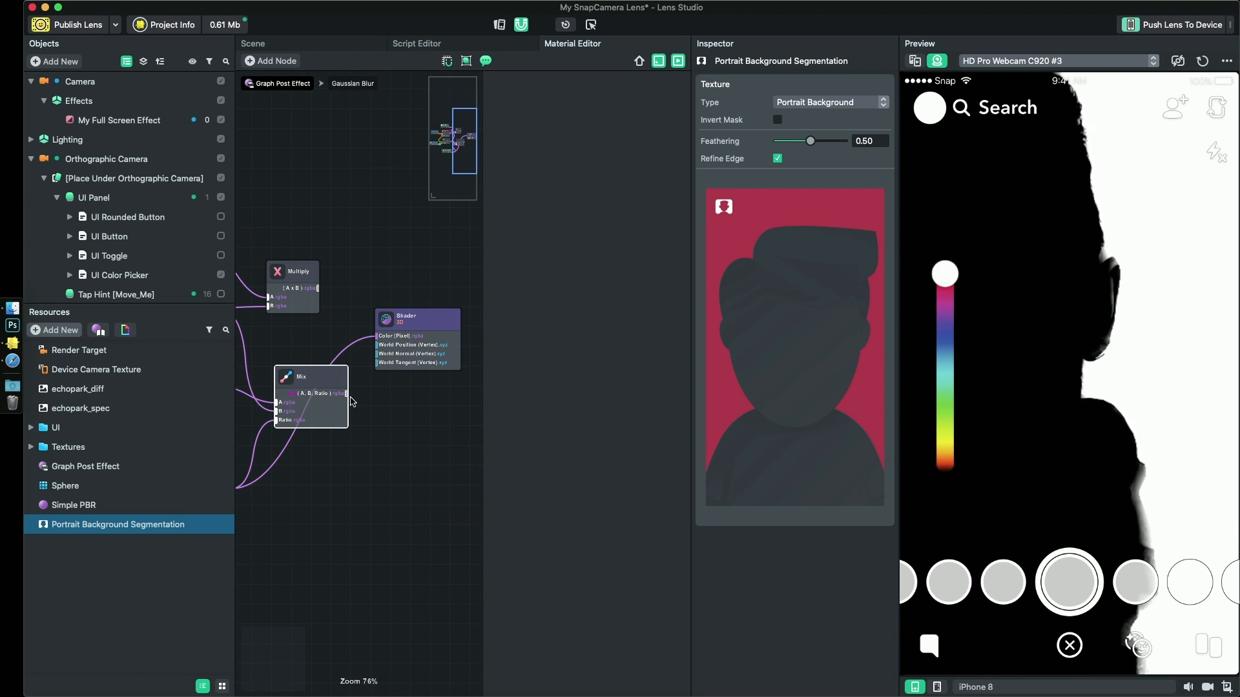
drag(352, 384, 347, 393)
drag(414, 321, 451, 319)
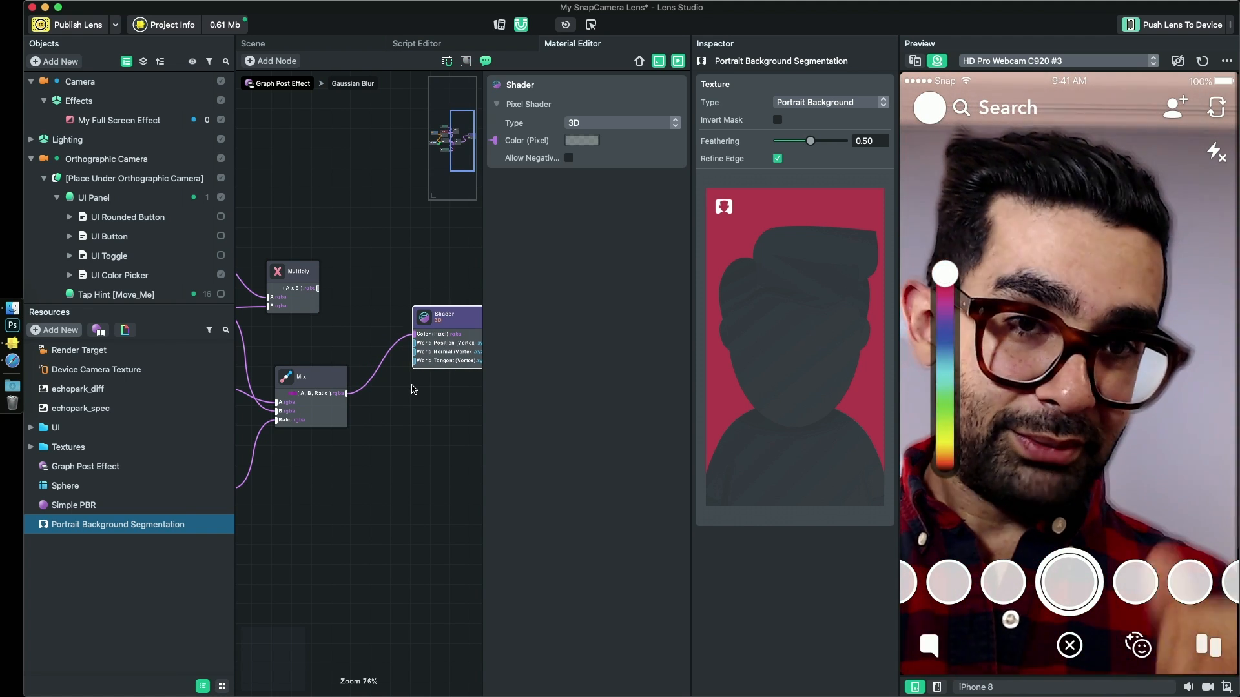
- Toggle Invert Mask on and off repeatedly to compare which area gets blurred in the preview, leaving it off
click(778, 120)
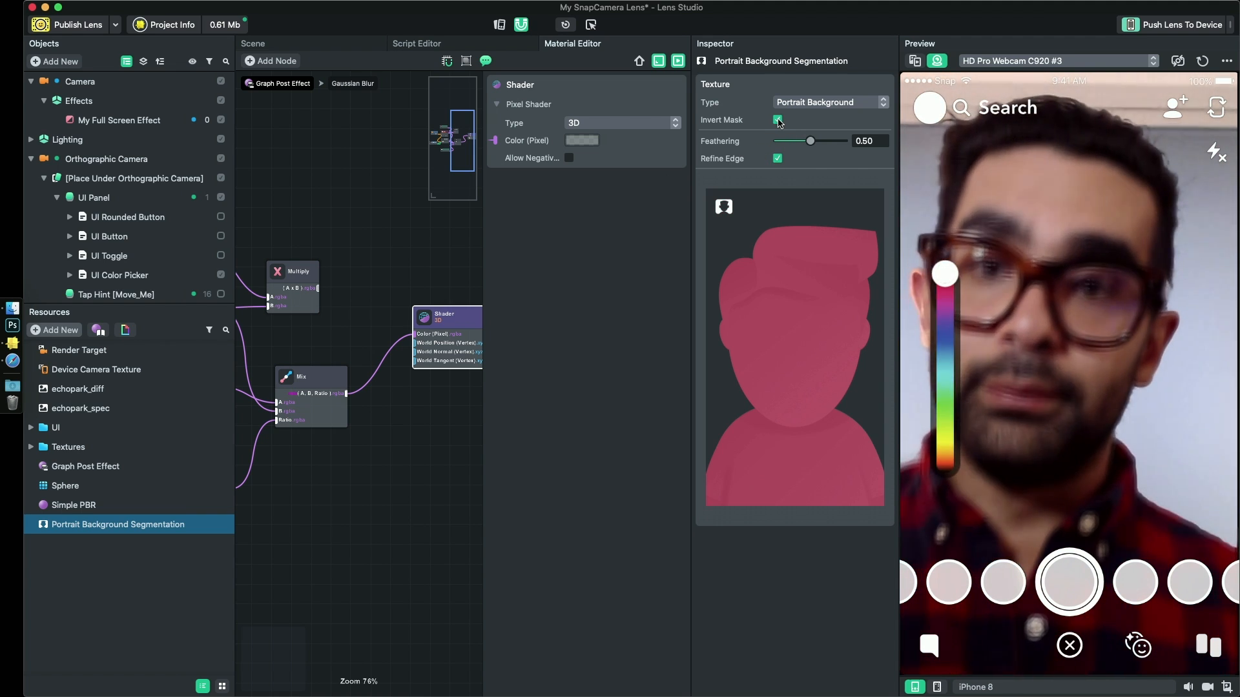
click(777, 121)
click(777, 121)
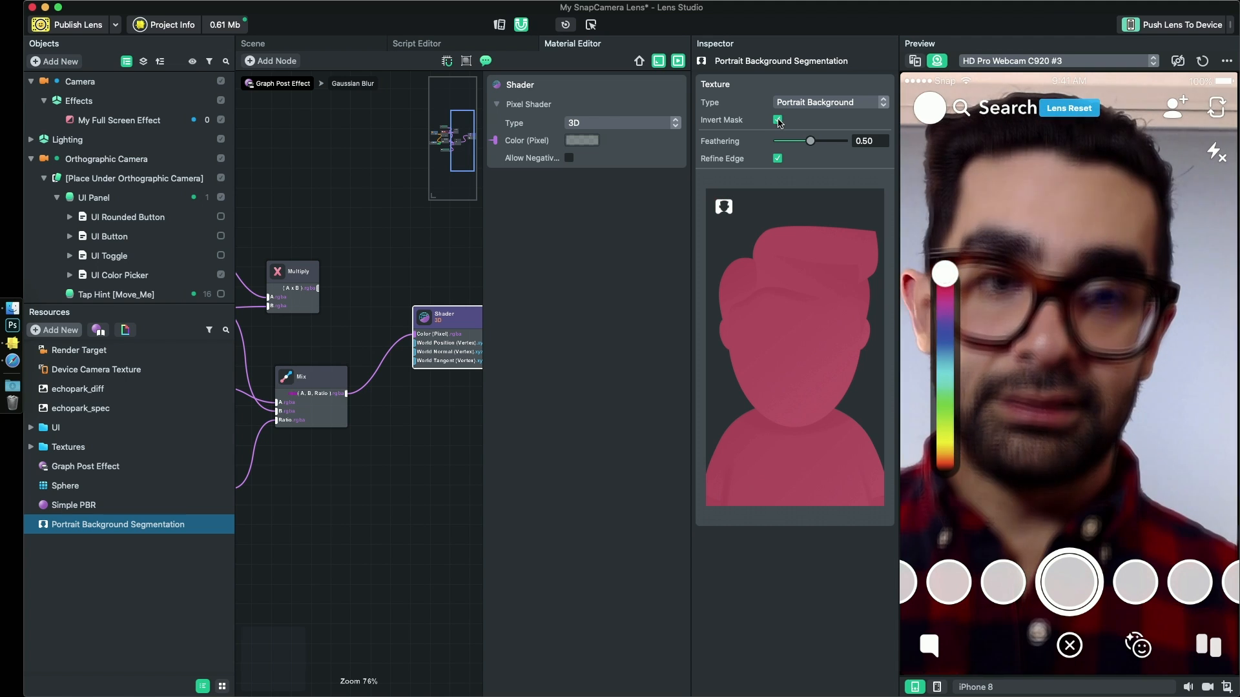
click(777, 120)
click(778, 122)
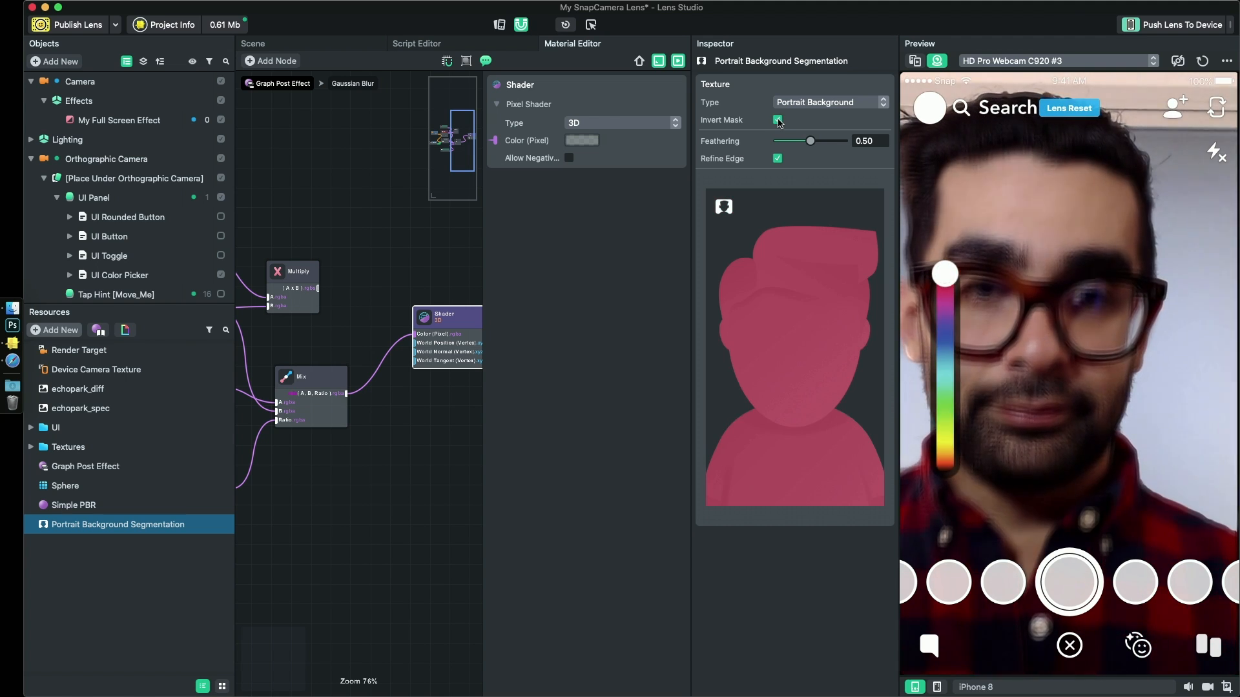
click(778, 121)
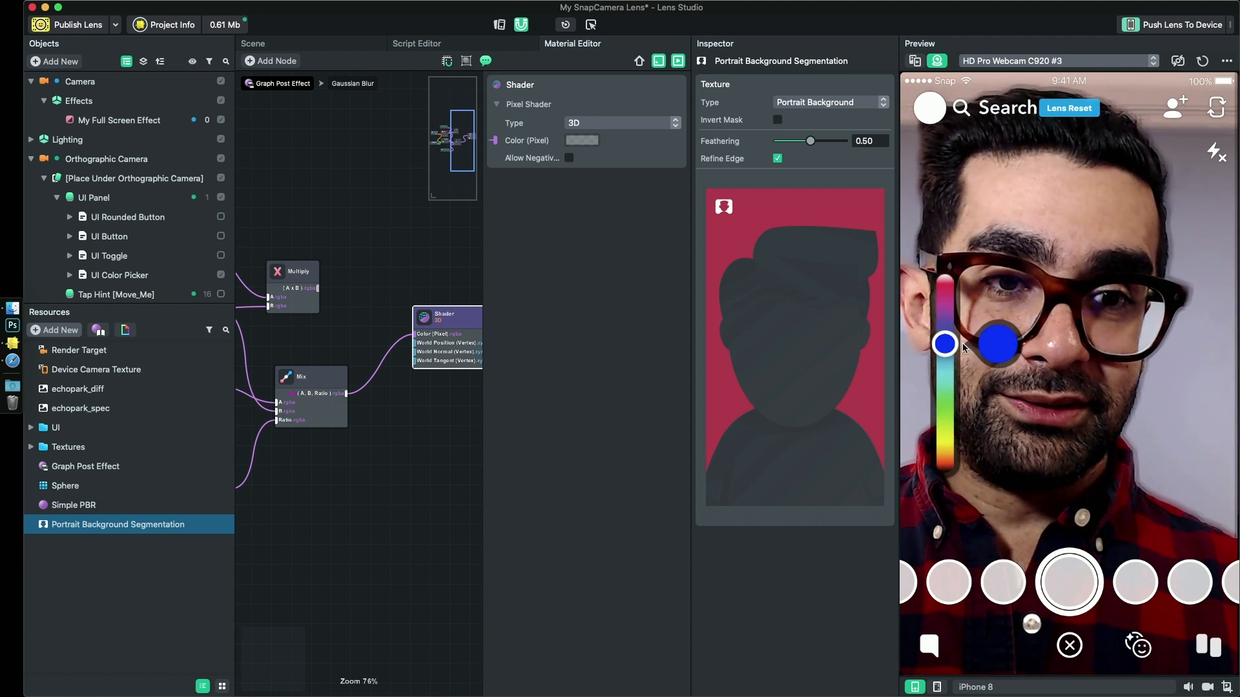
- Test a light blue tint with the preview's color picker, and replace the Mix node's B input with the Multiply node's output
drag(956, 364, 954, 363)
drag(329, 356, 437, 343)
drag(425, 275, 326, 296)
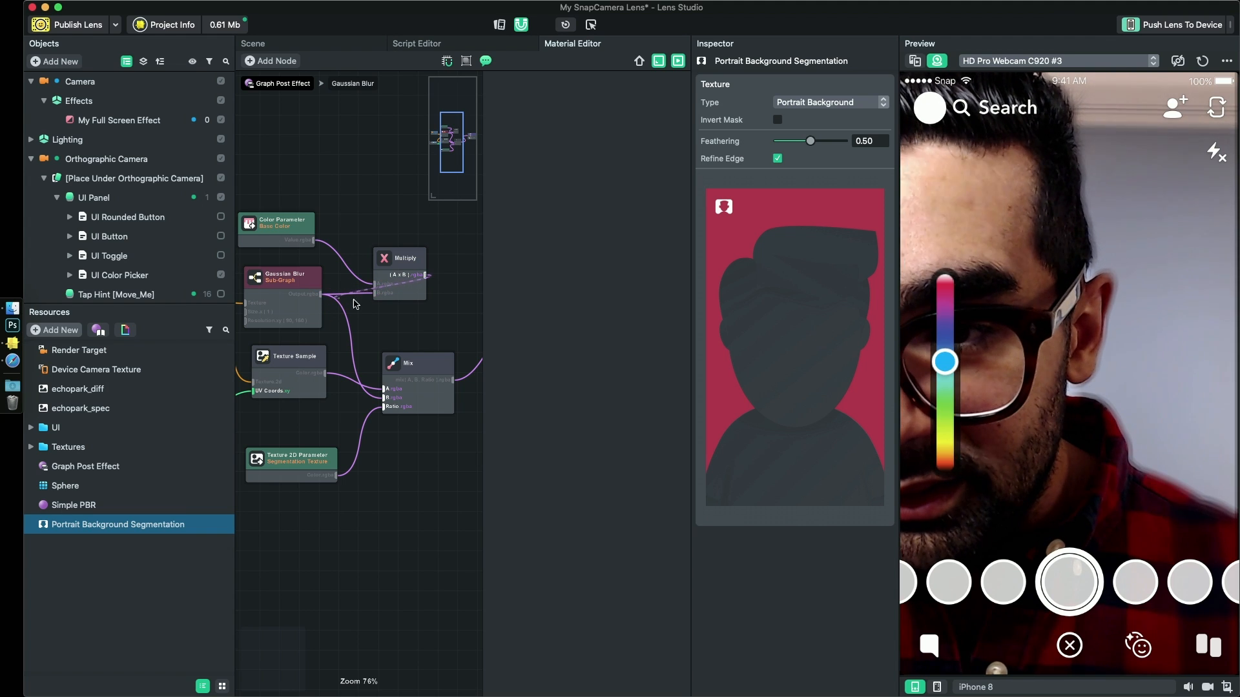
drag(406, 304, 317, 292)
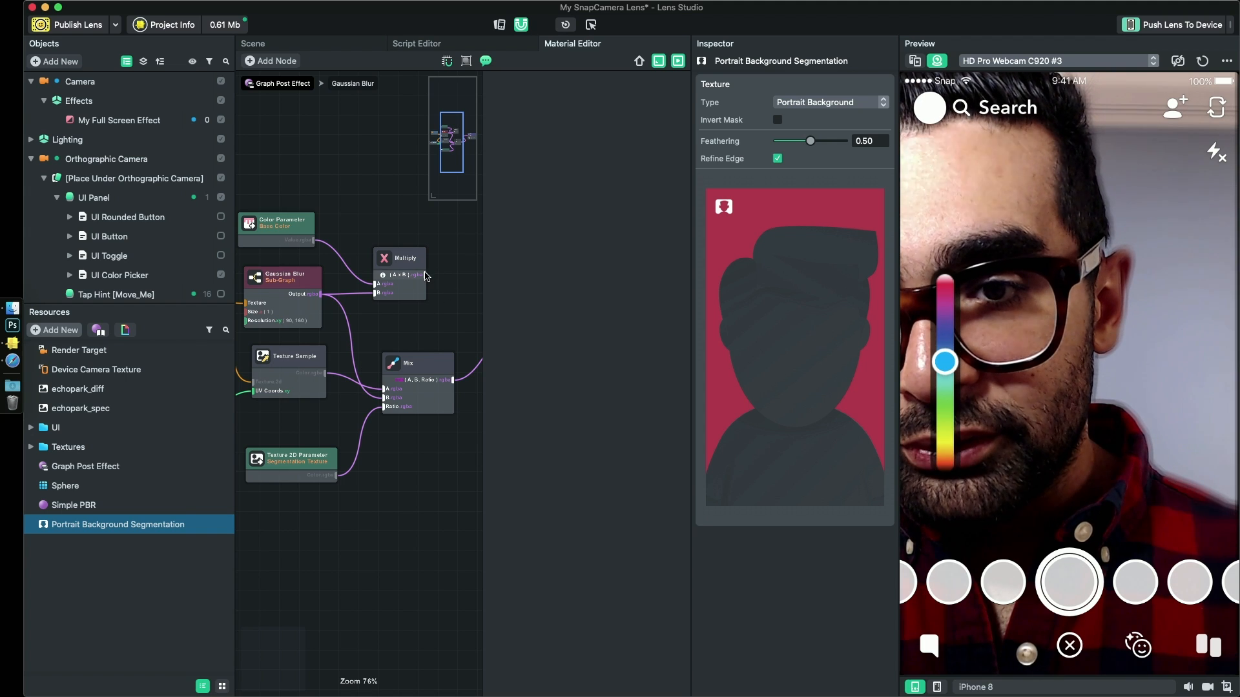
drag(426, 276, 427, 308)
drag(382, 368, 386, 394)
- Shift the Color Parameter, Gaussian Blur, Texture Sample, Segmentation Texture and Multiply nodes left to tidy the graph, and save the project
scroll(384, 269, down, 1)
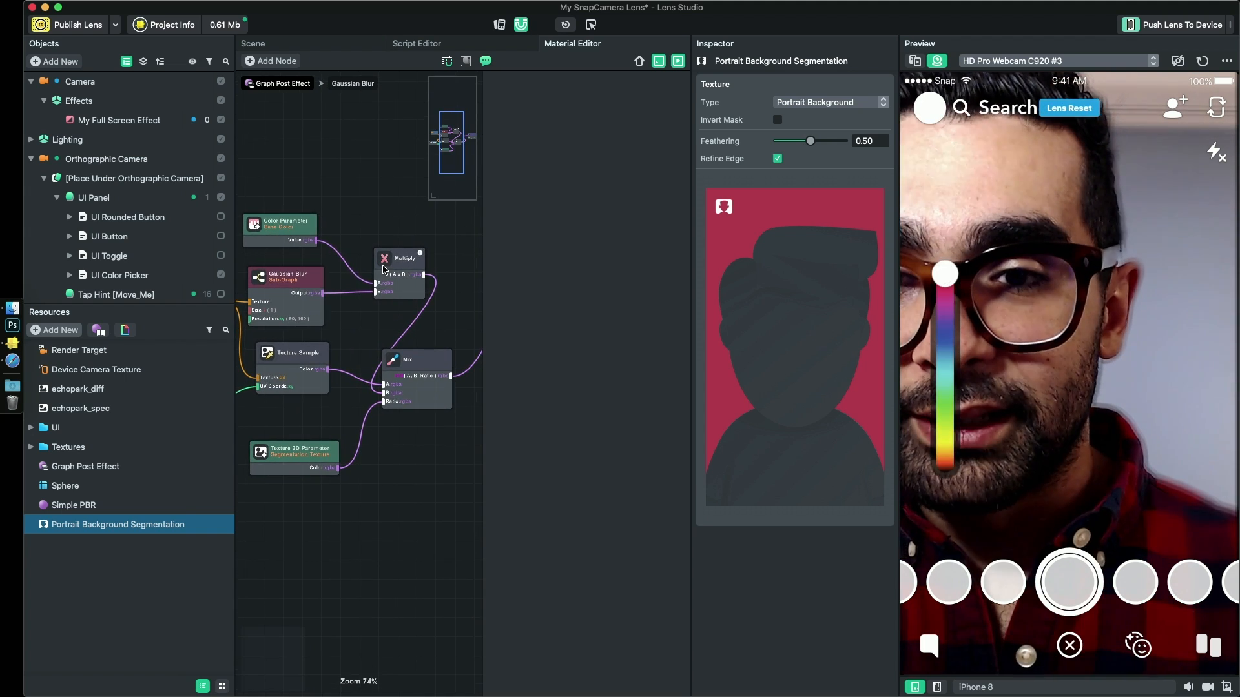
drag(395, 265, 360, 264)
scroll(349, 222, down, 1)
middle_drag(350, 221, 452, 214)
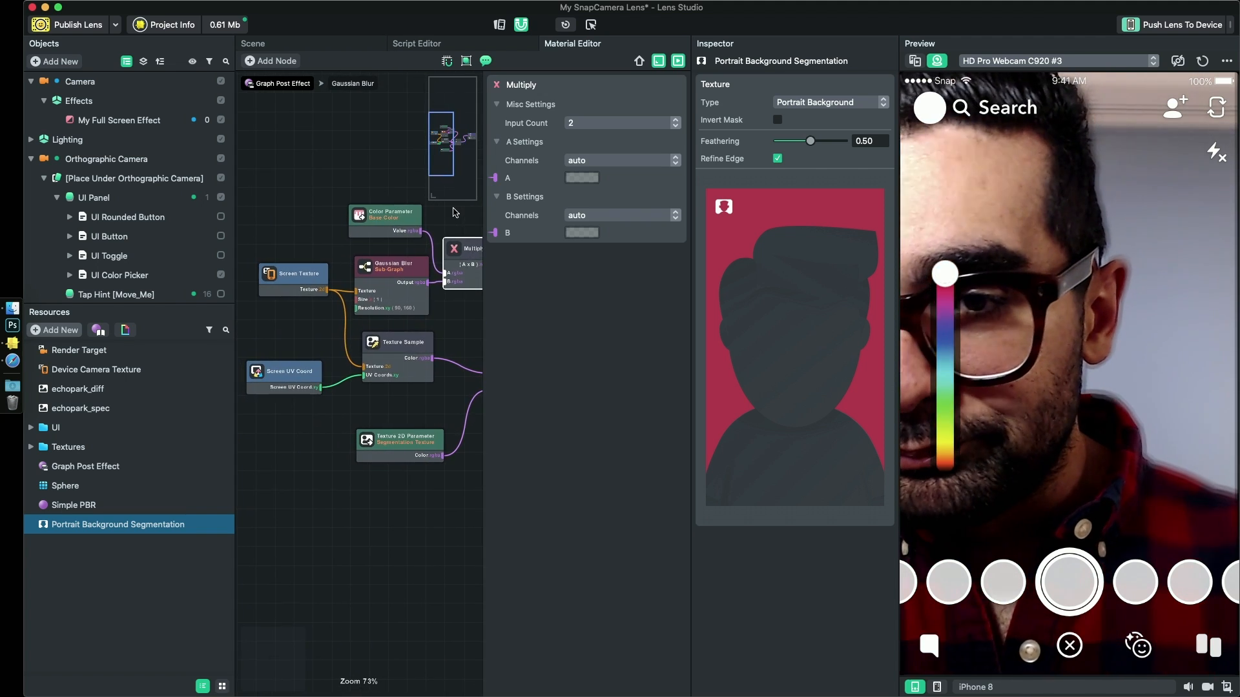
click(378, 208)
drag(426, 190, 289, 499)
drag(401, 445, 367, 445)
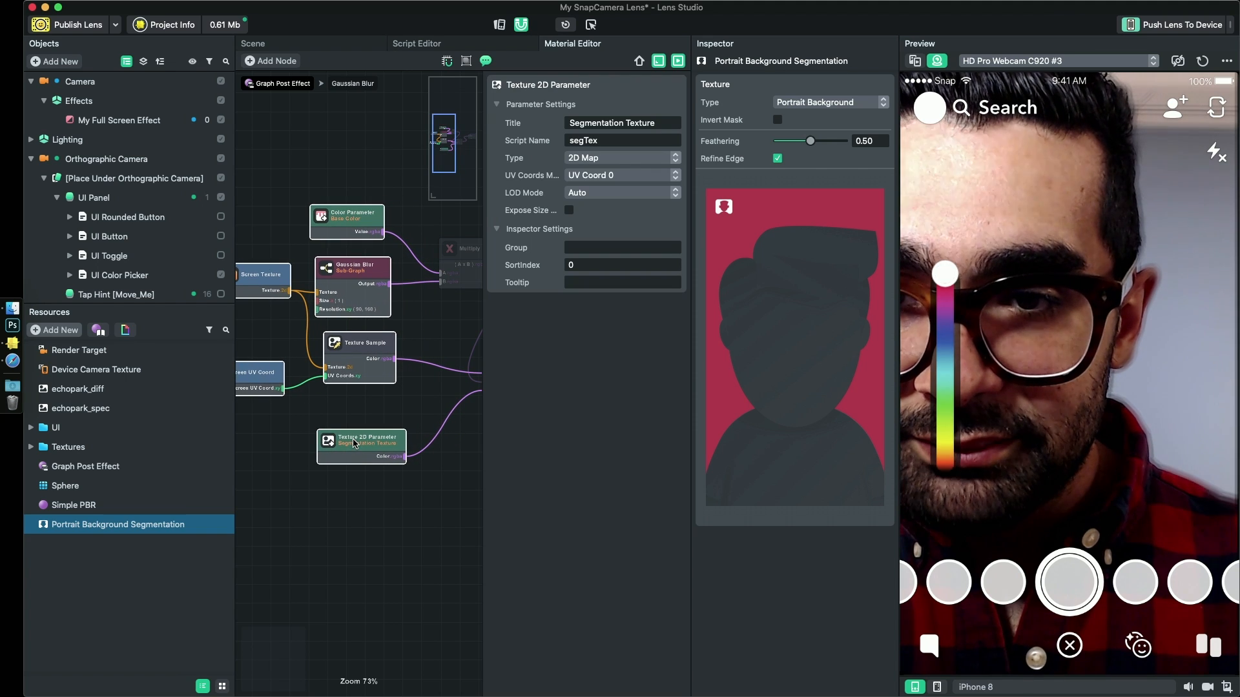
middle_drag(470, 451, 407, 442)
click(407, 431)
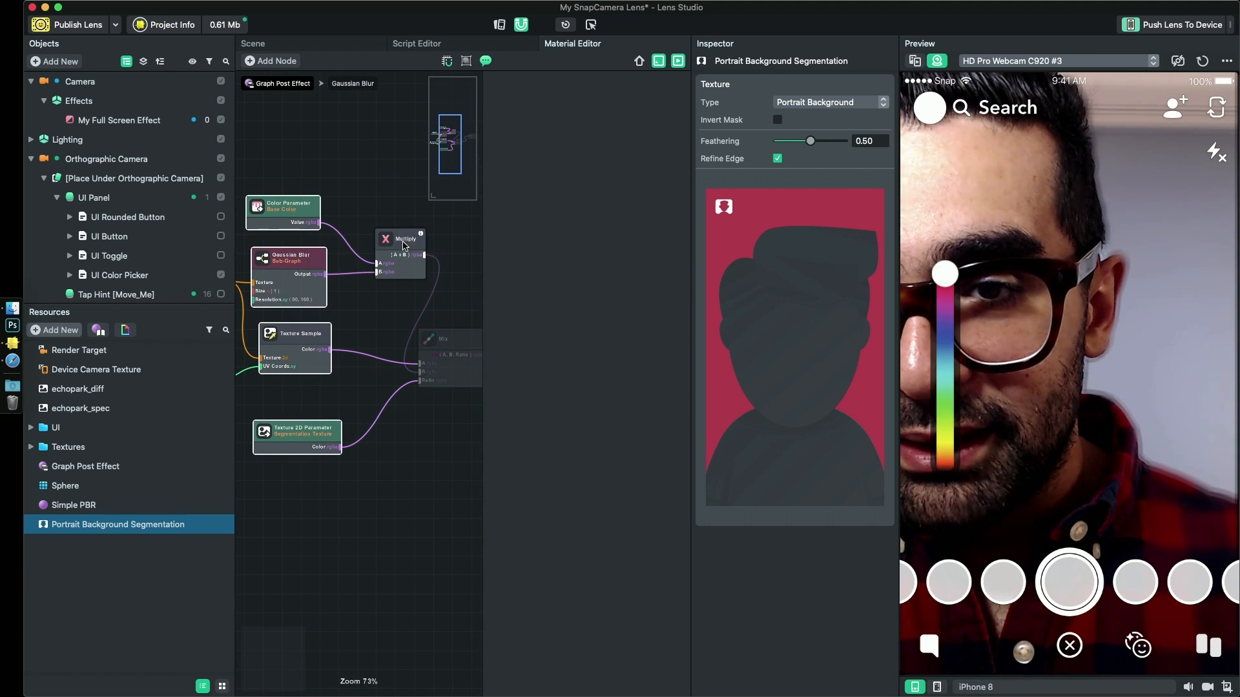
drag(405, 245, 380, 244)
key(super+s)
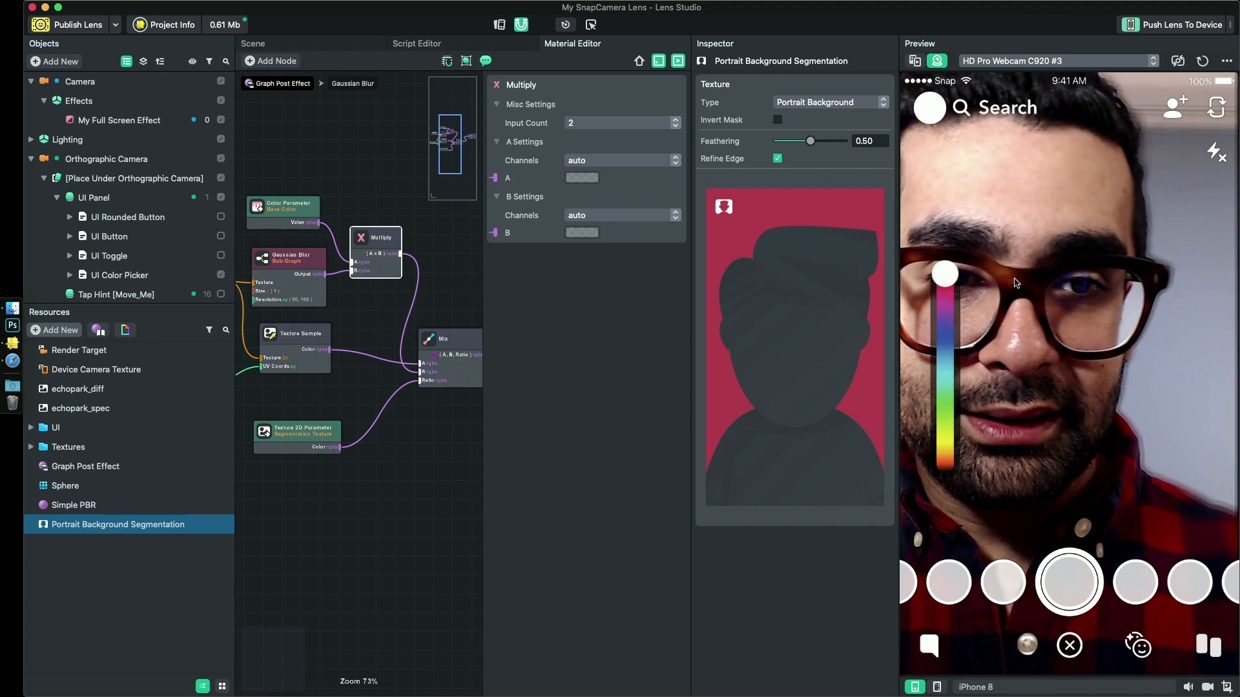
- Test a cyan background tint with the color picker, first on the iPhone 8 preview and again with the device simulation set to Desktop
drag(942, 279, 940, 378)
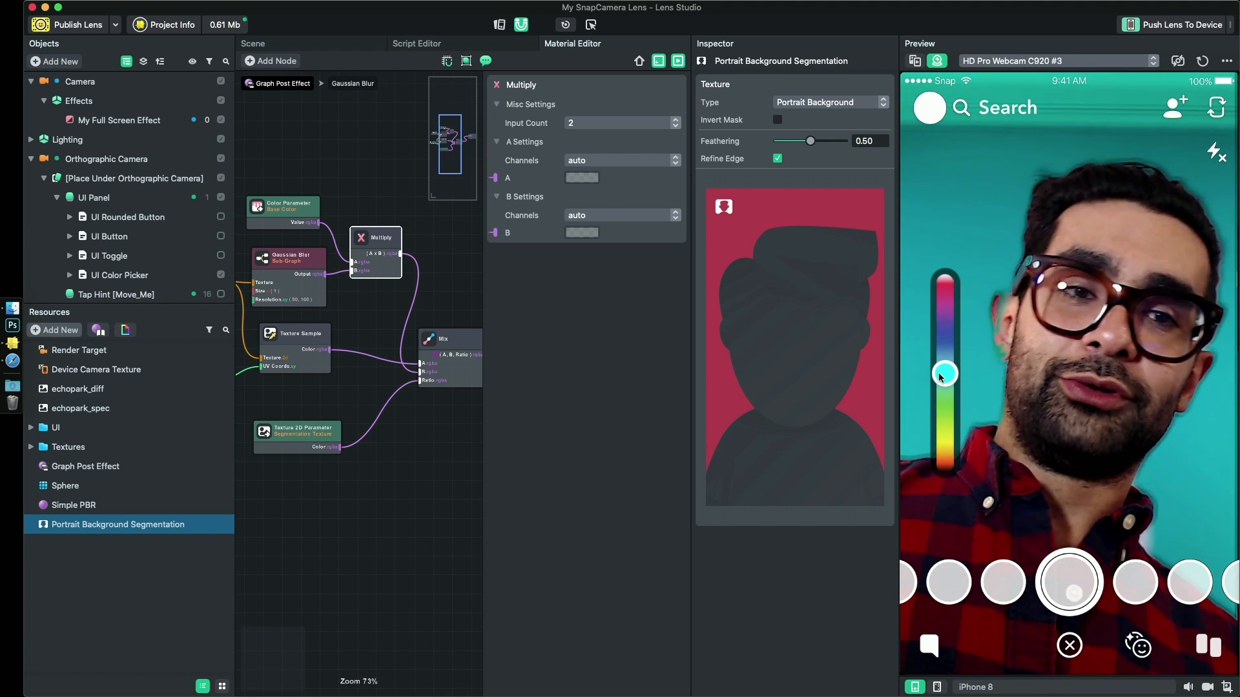
click(994, 687)
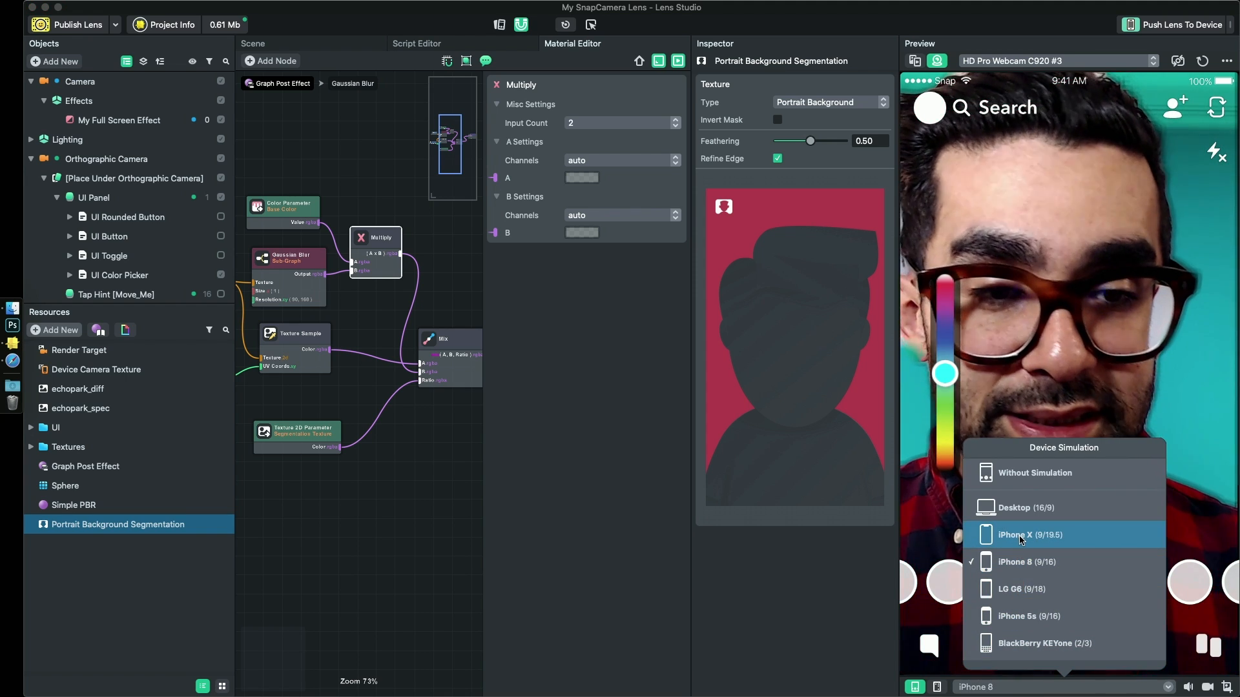
click(1021, 508)
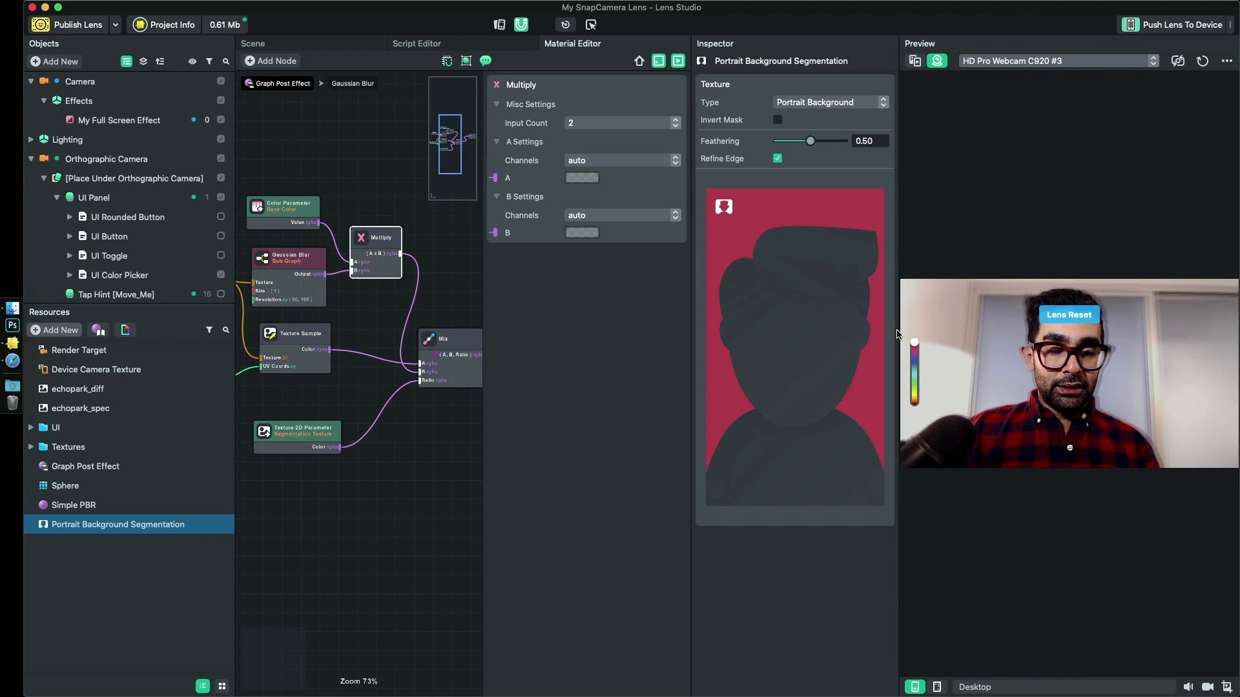
drag(916, 347, 915, 377)
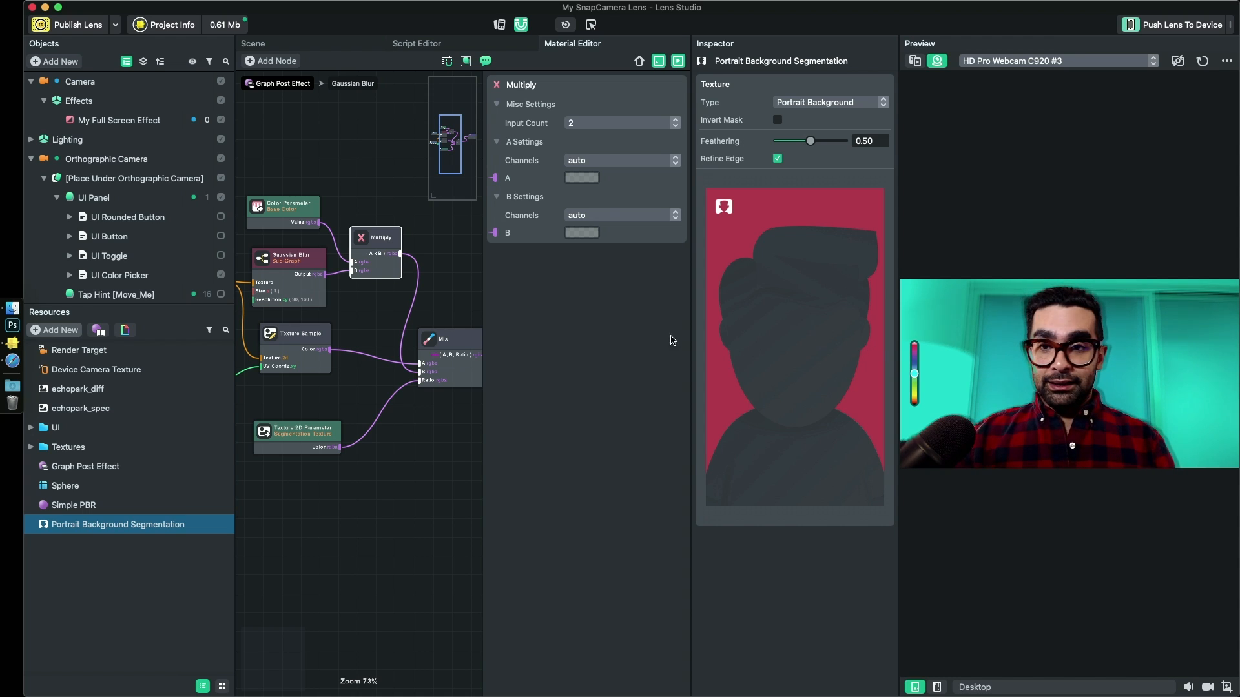
- Set the Gaussian Blur node's Size to 1.56 after trying 2.00
click(288, 265)
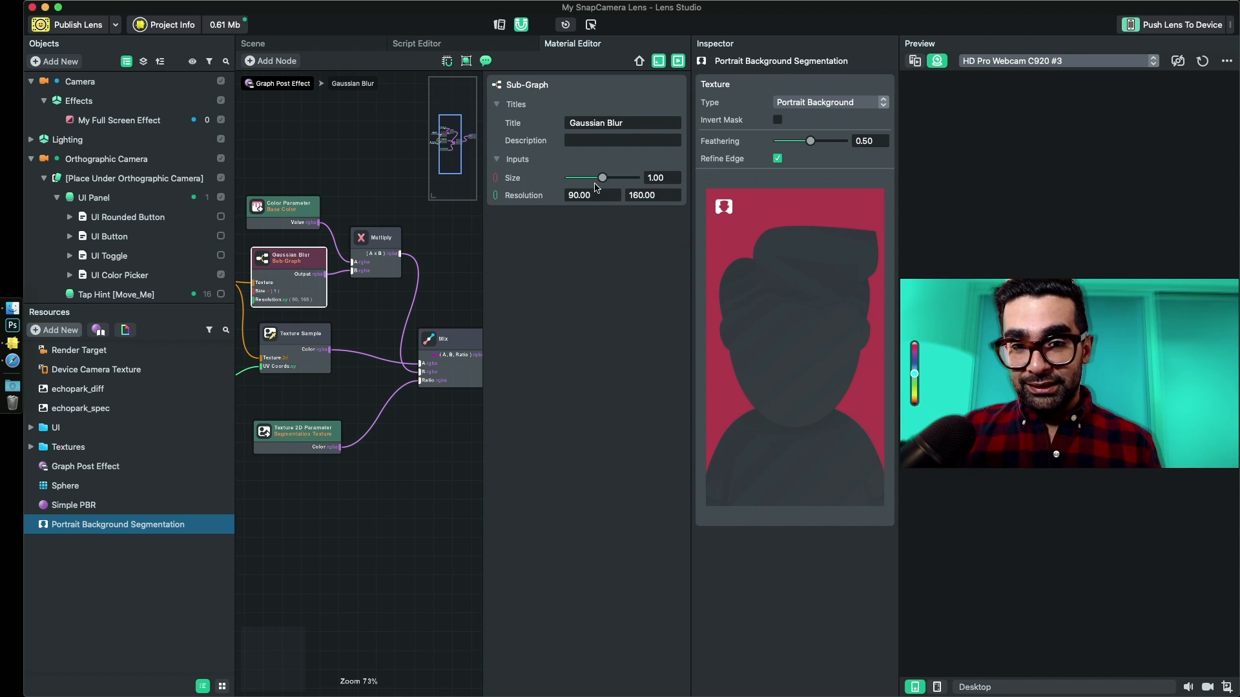
drag(602, 178, 611, 180)
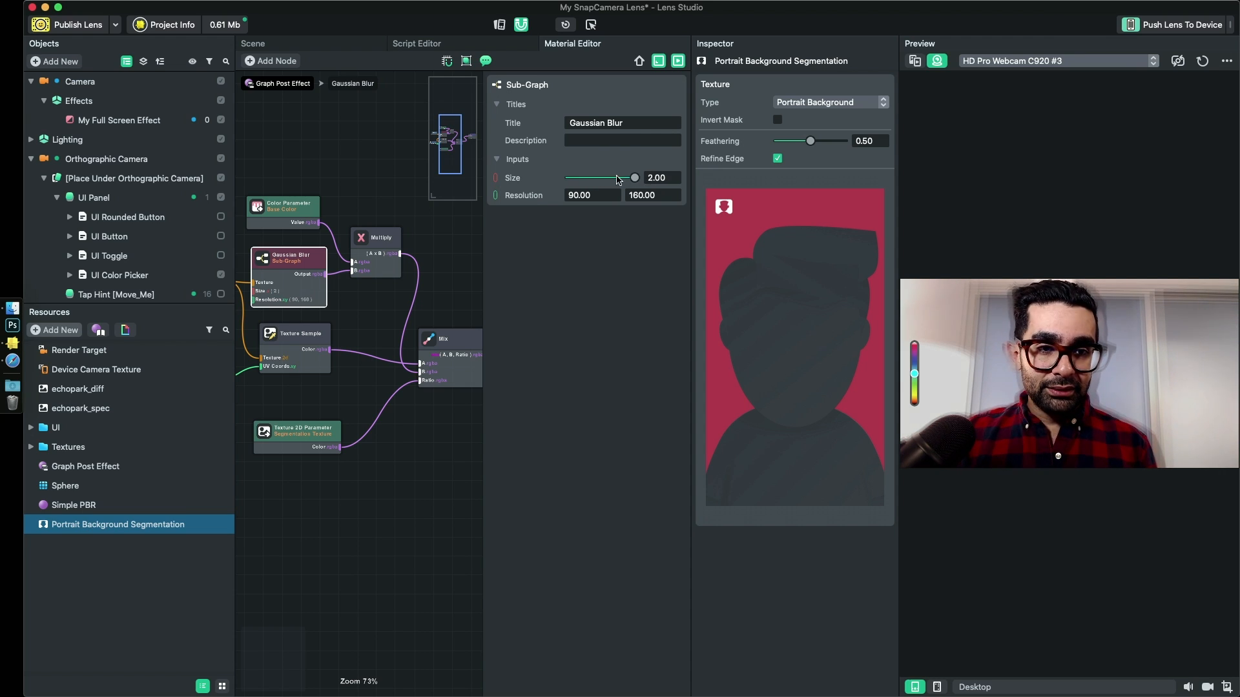
mouse_move(618, 180)
mouse_down()
mouse_move(570, 181)
mouse_move(641, 180)
mouse_move(568, 184)
mouse_move(637, 182)
mouse_up()
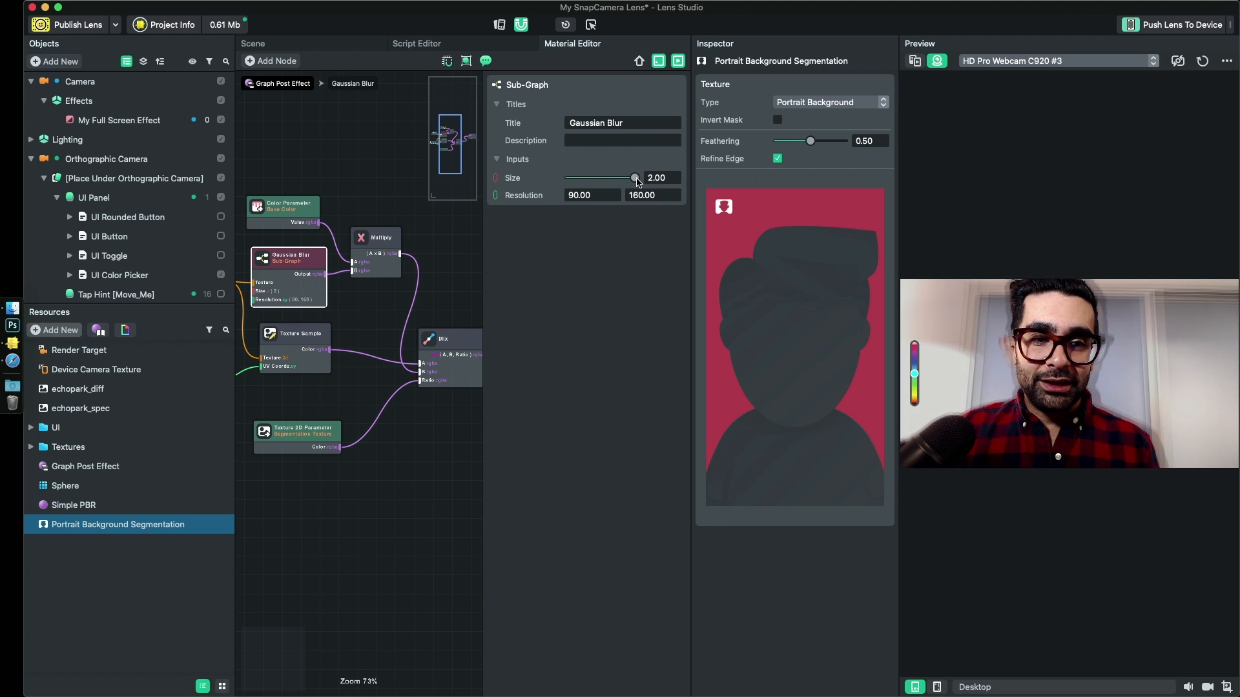
- Switch the preview's device simulation to Without Simulation, and then to iPhone X
click(1052, 687)
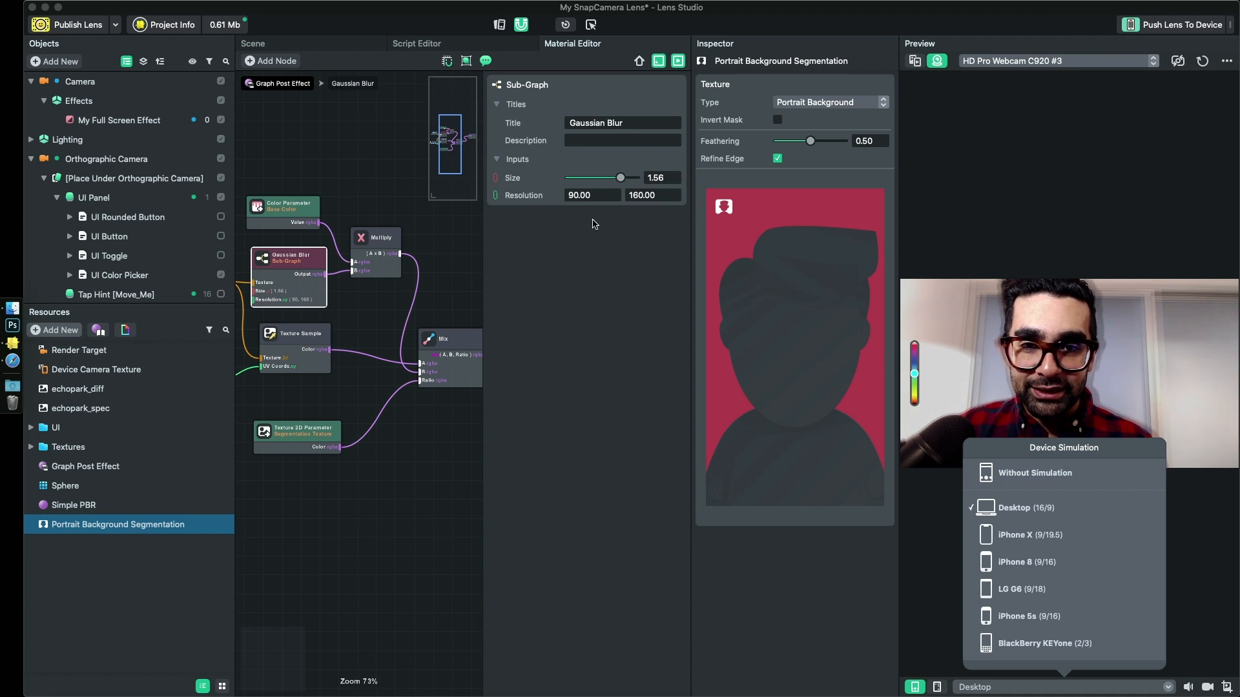
click(1039, 476)
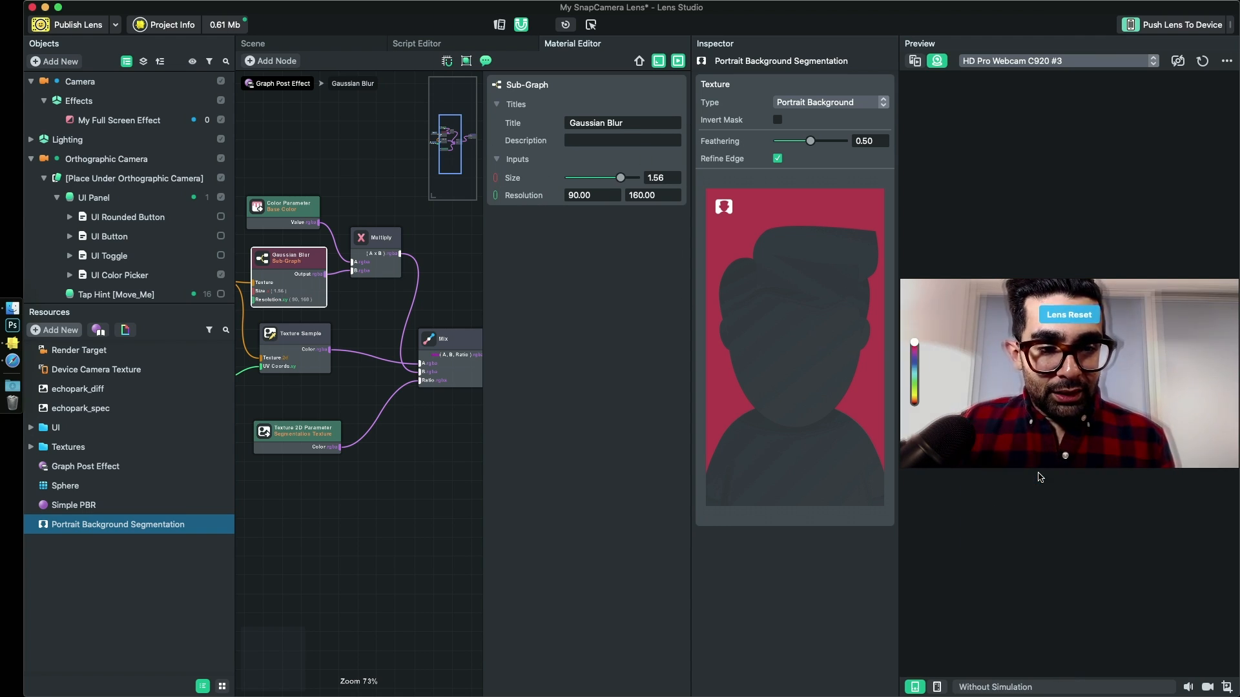
click(1015, 686)
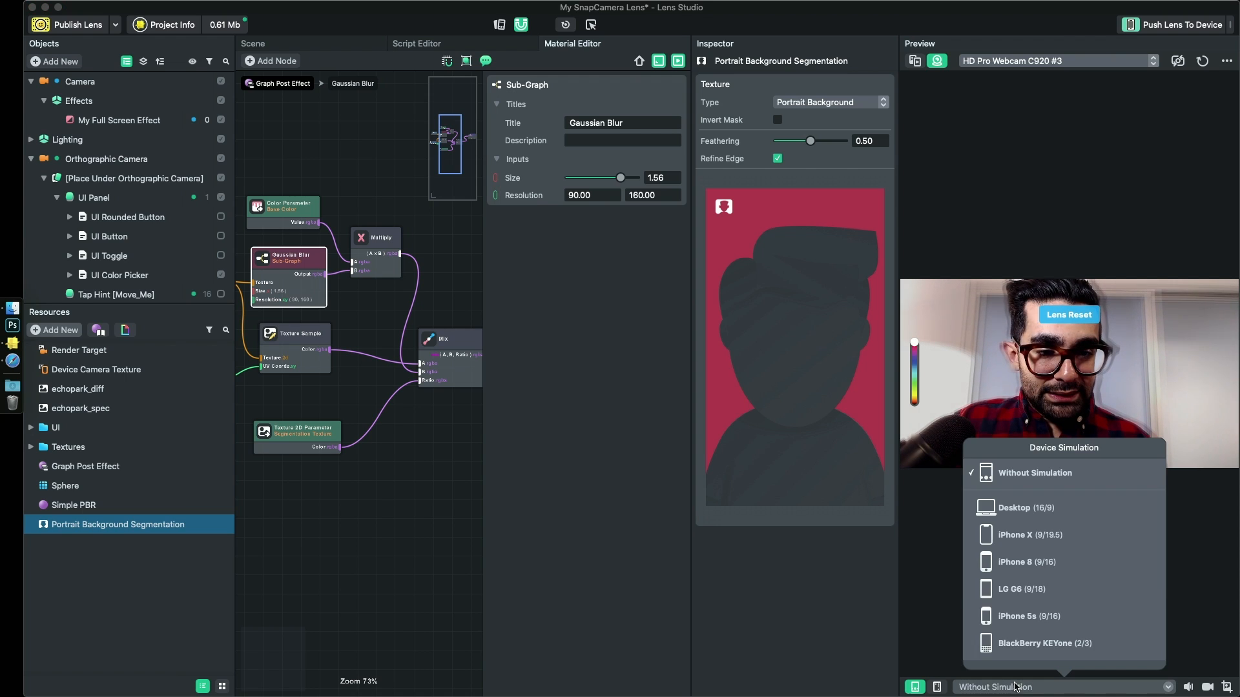
click(1037, 536)
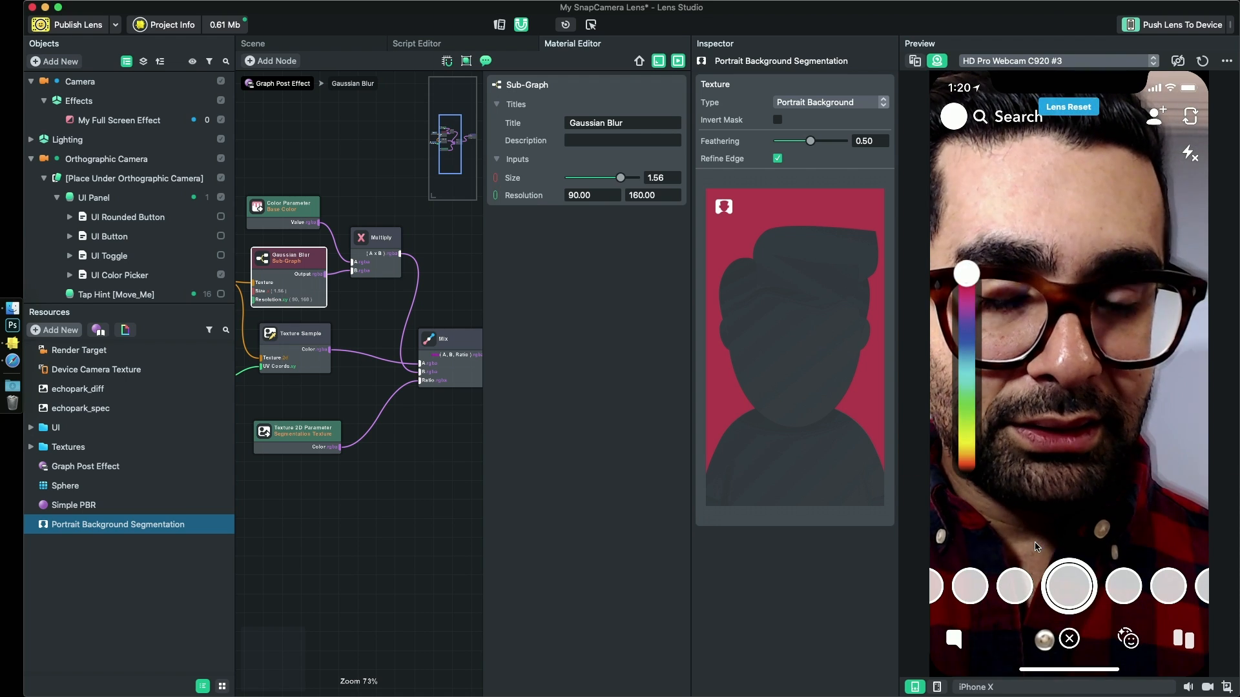
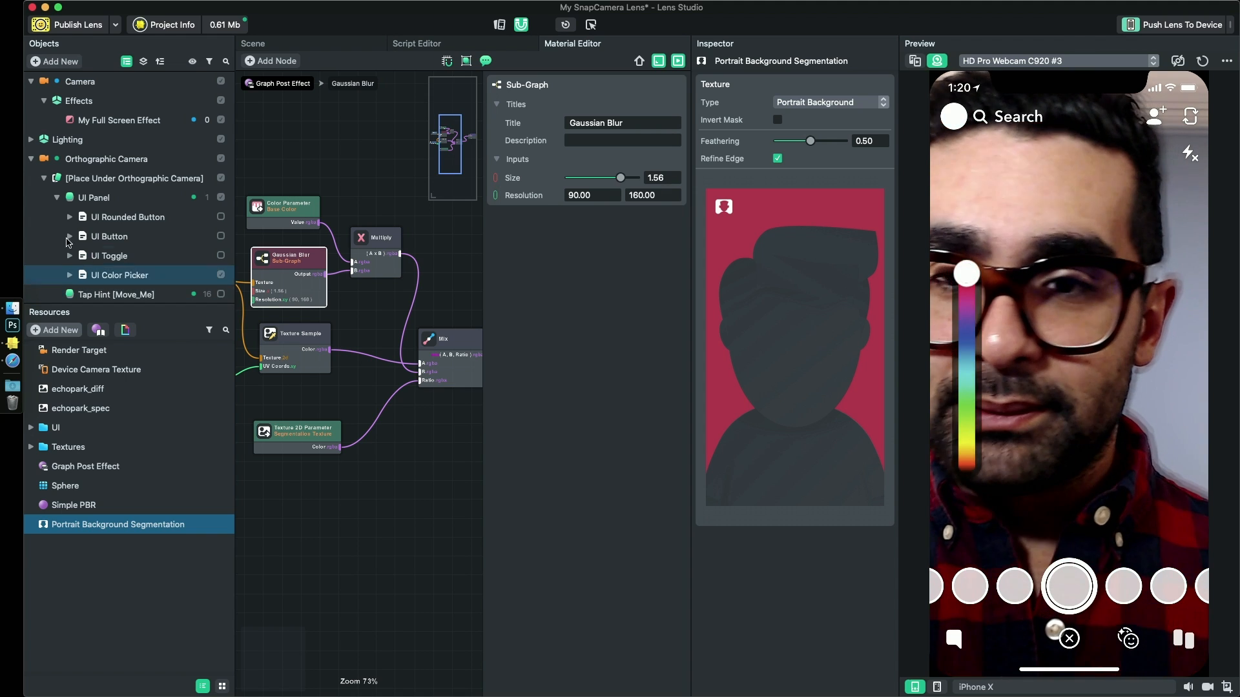
- Add a Float Parameter node to the Graph Post Effect graph and connect its Value to the Gaussian Blur node's Size input
middle_drag(377, 396, 432, 409)
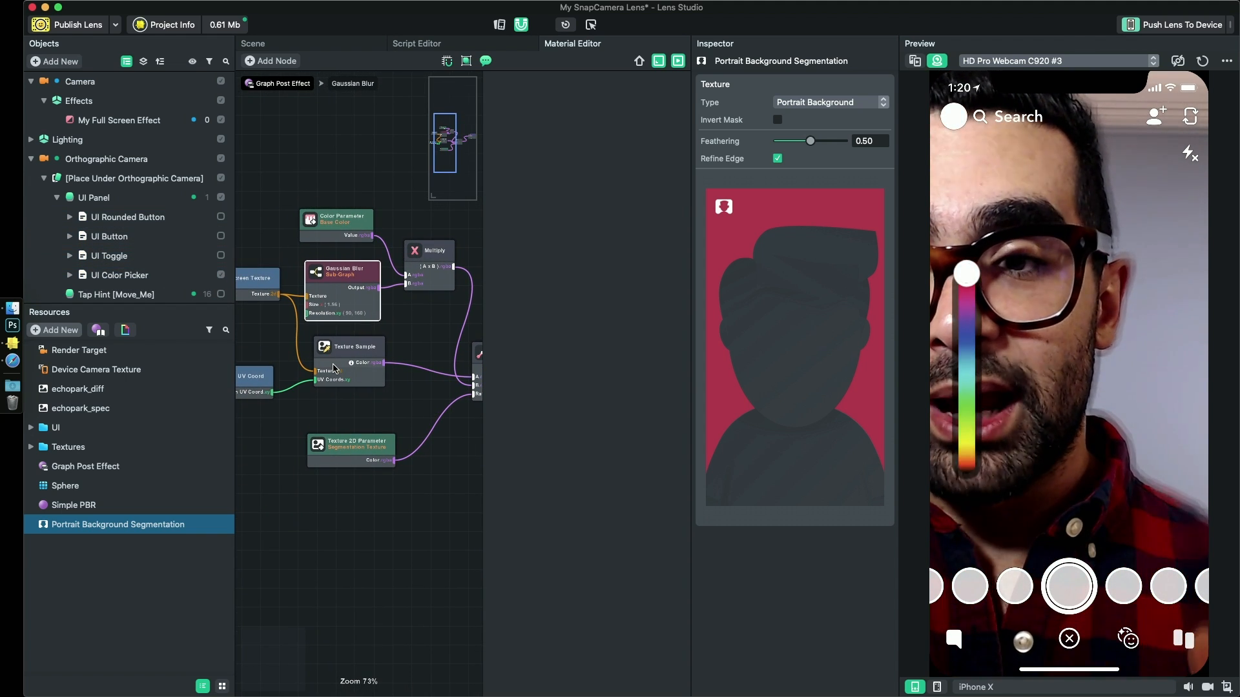
click(97, 466)
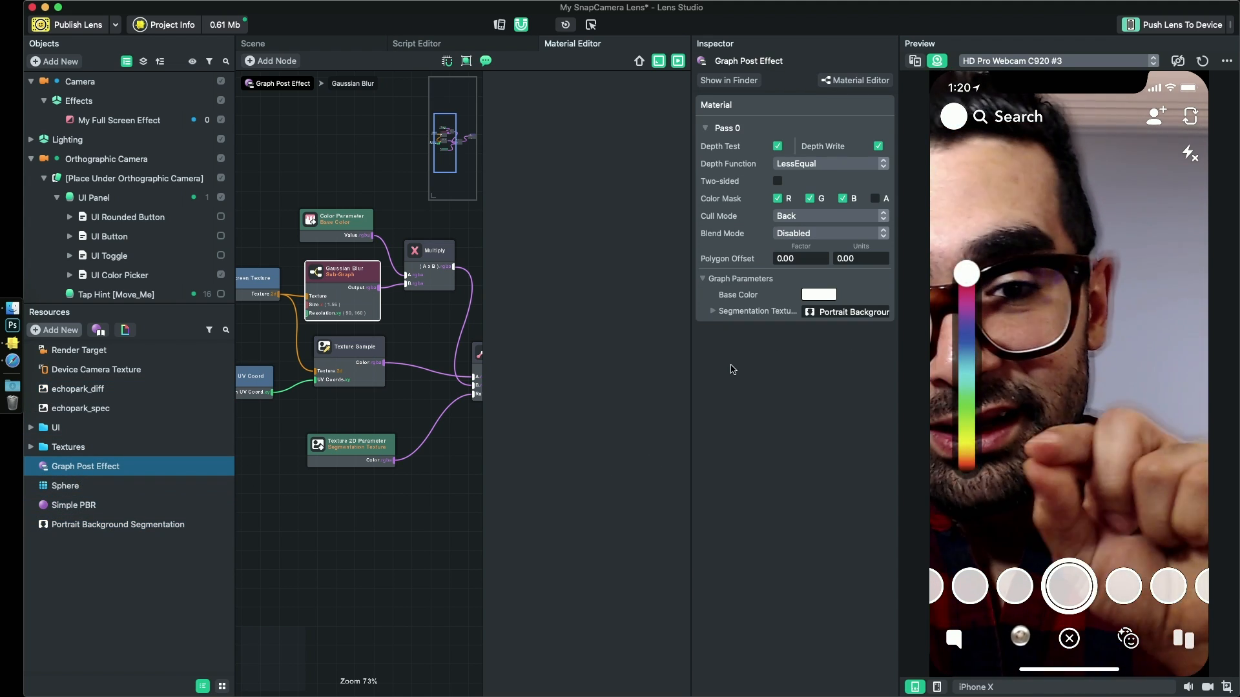
mouse_move(278, 240)
mouse_down()
mouse_move(303, 247)
mouse_move(271, 238)
mouse_up()
middle_drag(268, 232, 325, 262)
right_click(290, 250)
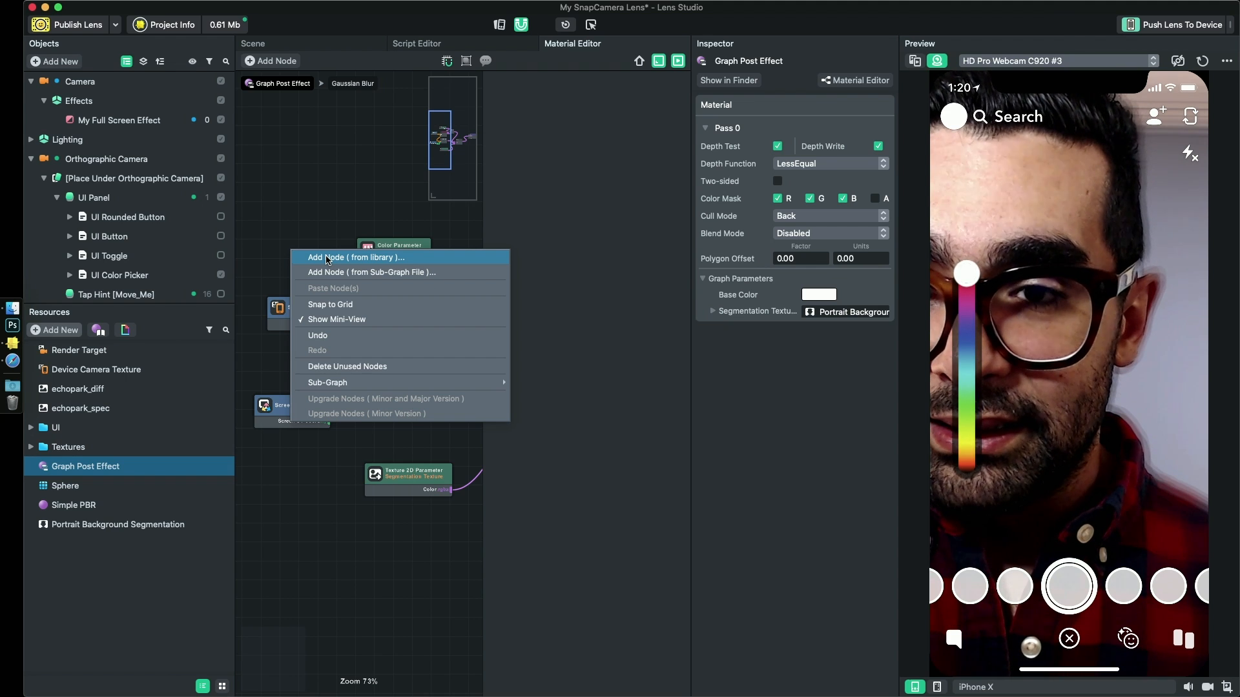
click(326, 258)
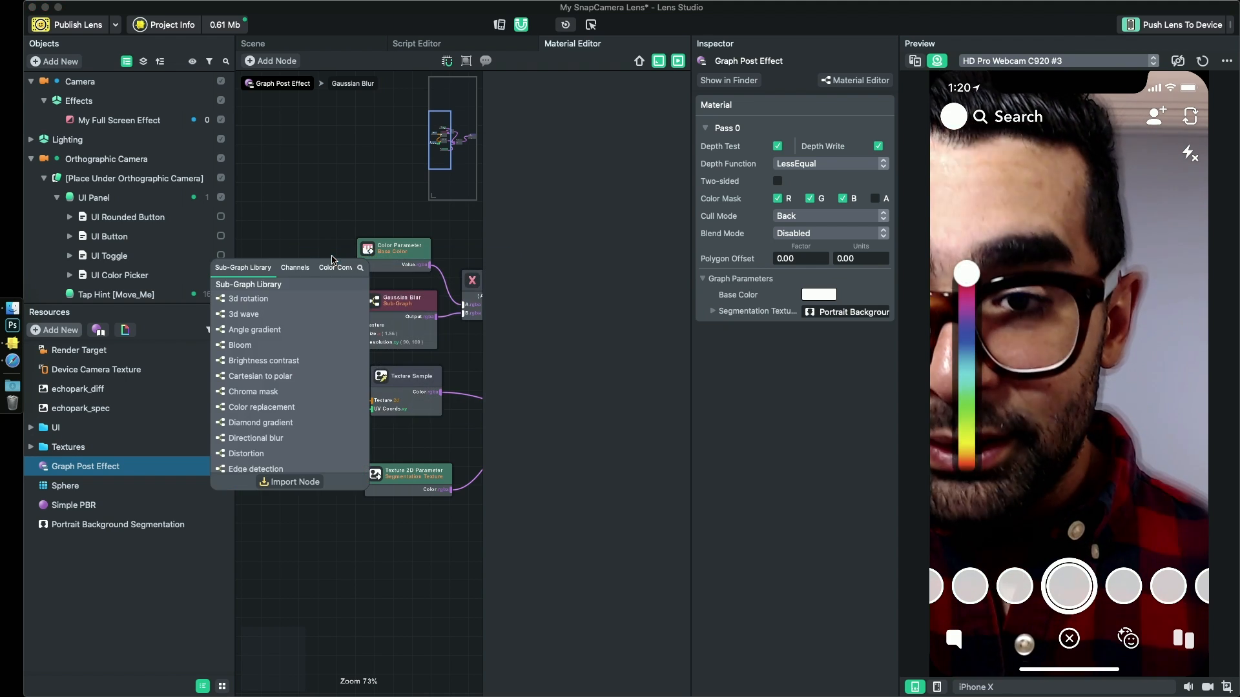
text(floa)
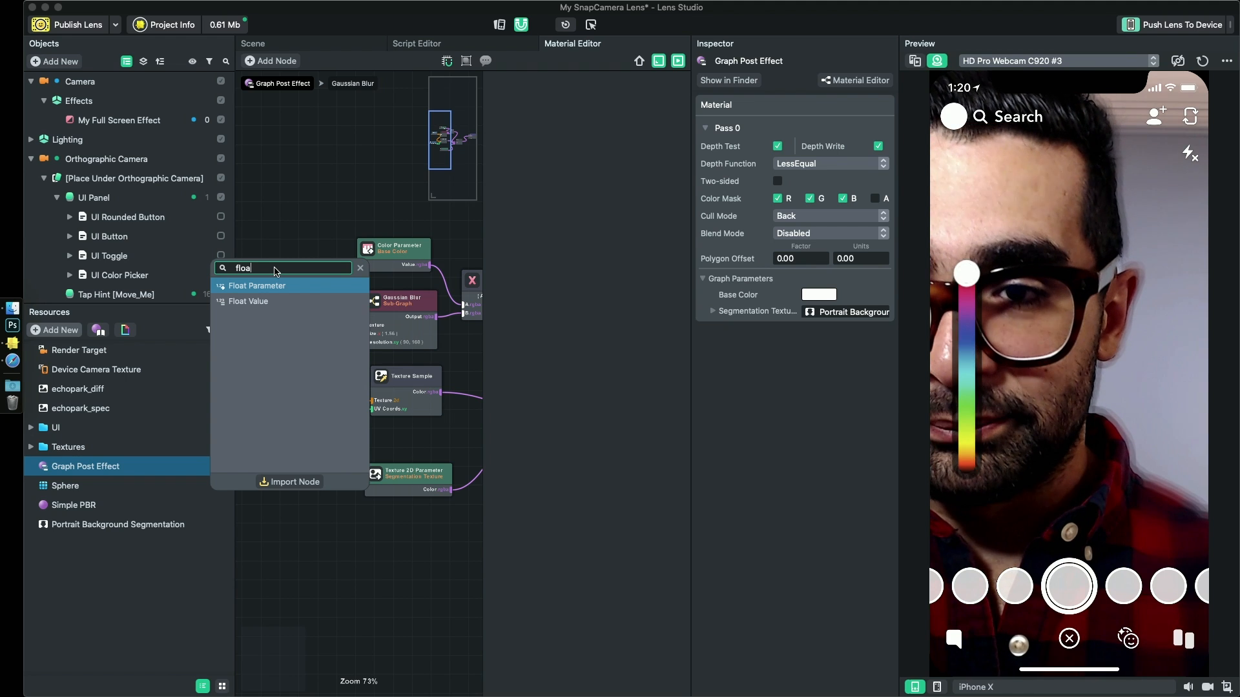
key(Return)
drag(326, 255, 372, 333)
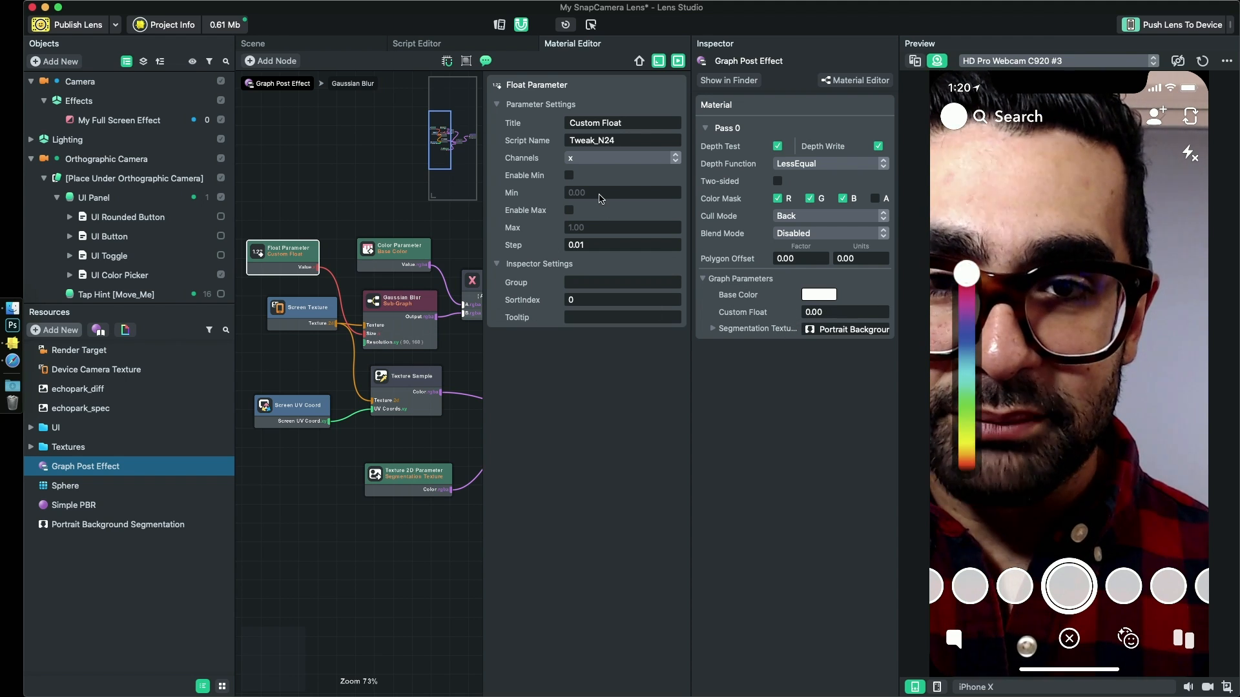
- Enable the float parameter's Min and Max limits with Max at 2.00, and test the Custom Float value down to 0.00
click(400, 299)
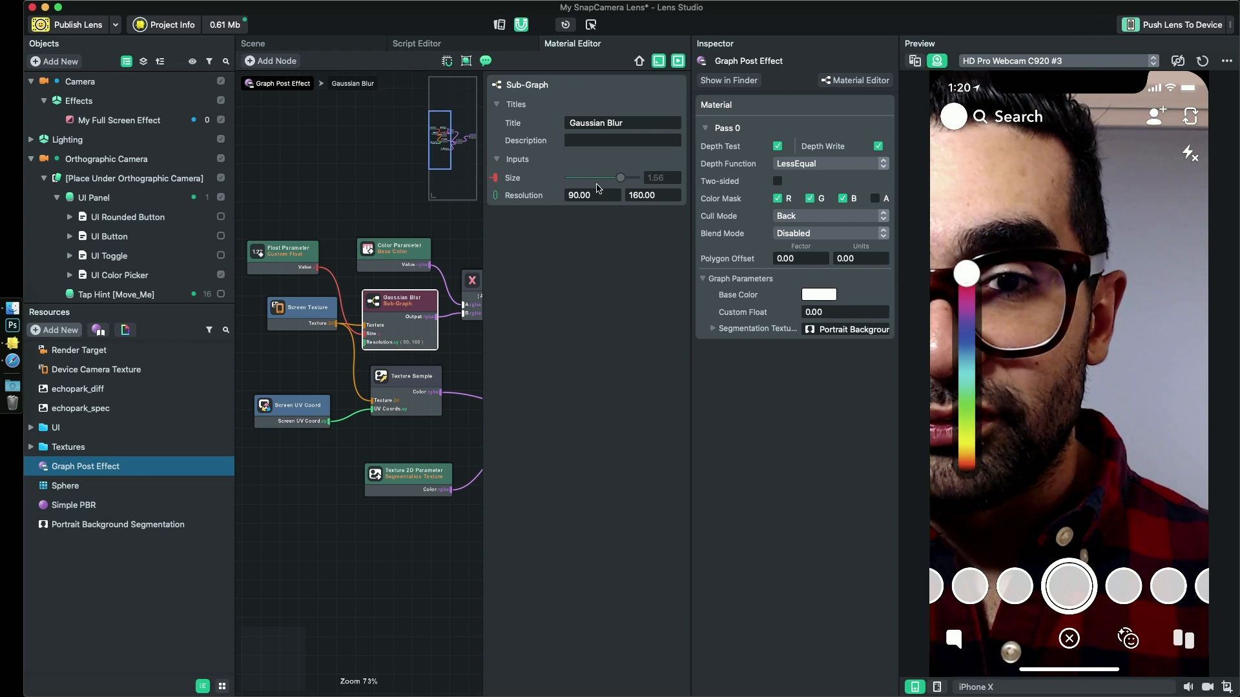
click(287, 248)
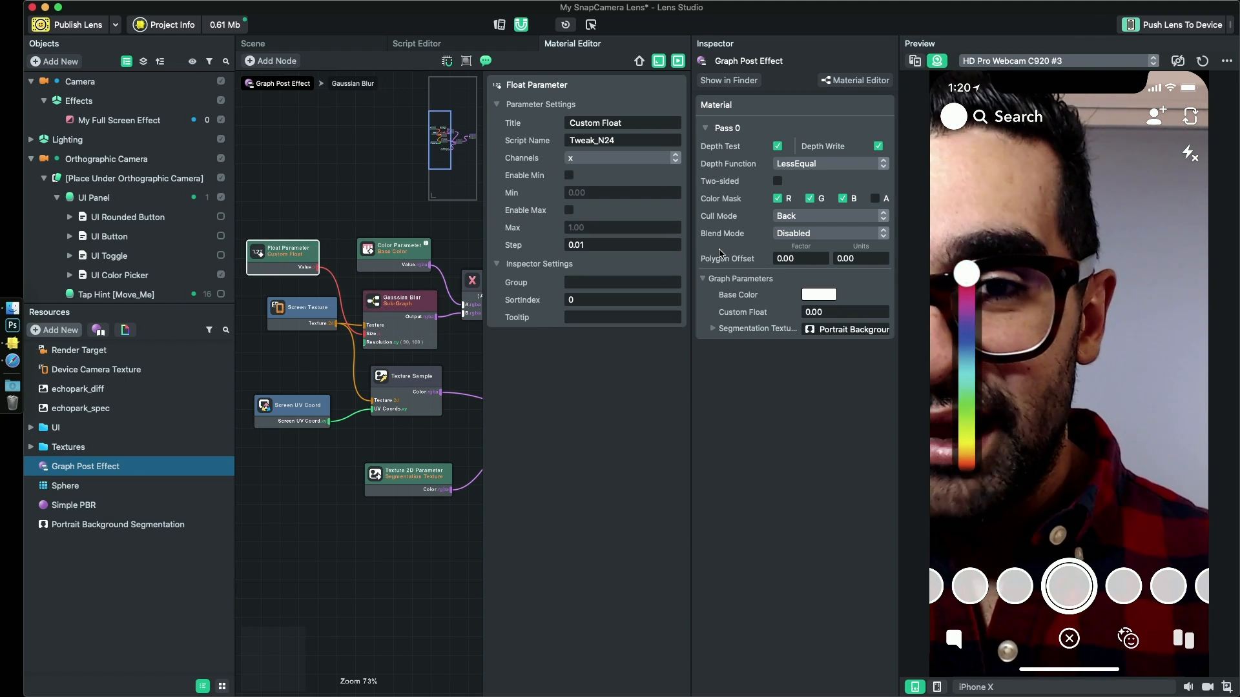
click(568, 175)
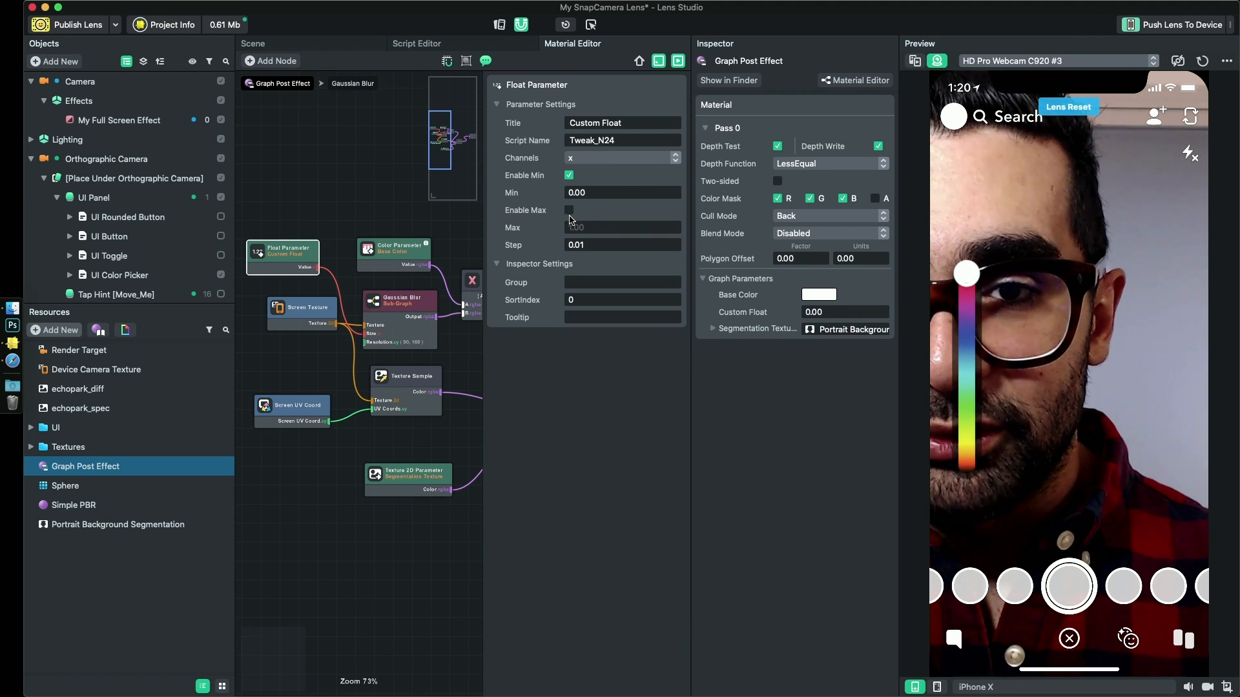
click(569, 210)
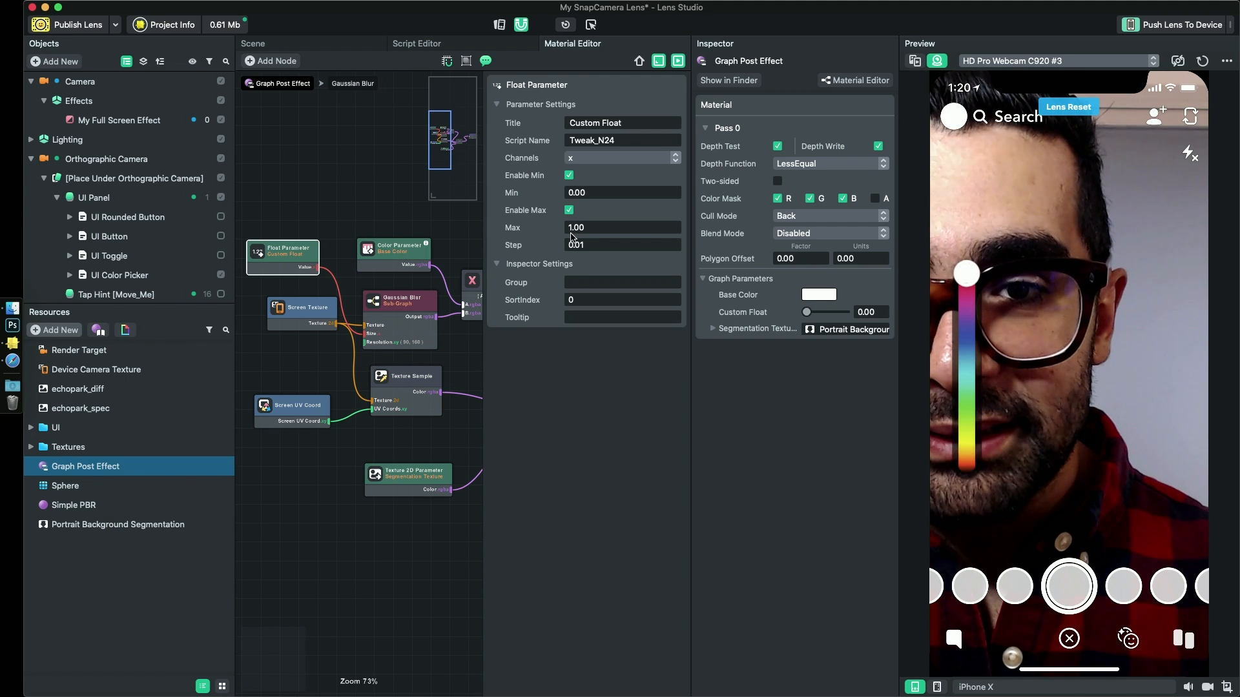
click(566, 229)
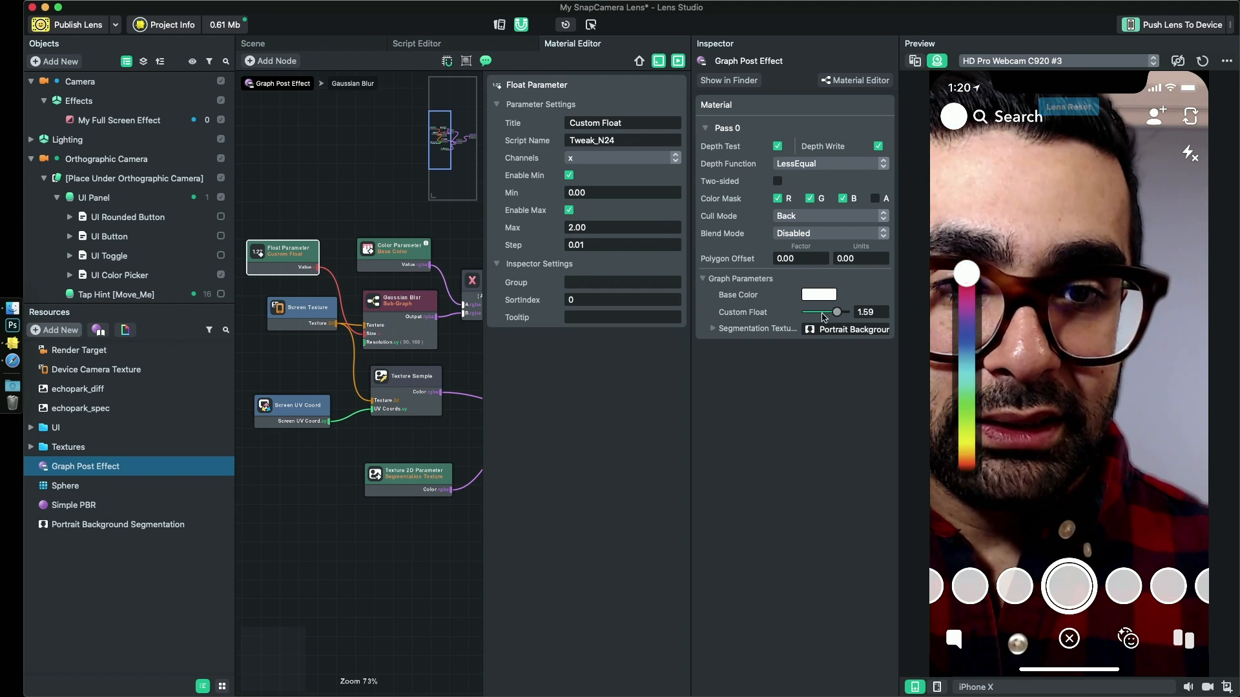
drag(838, 314, 778, 315)
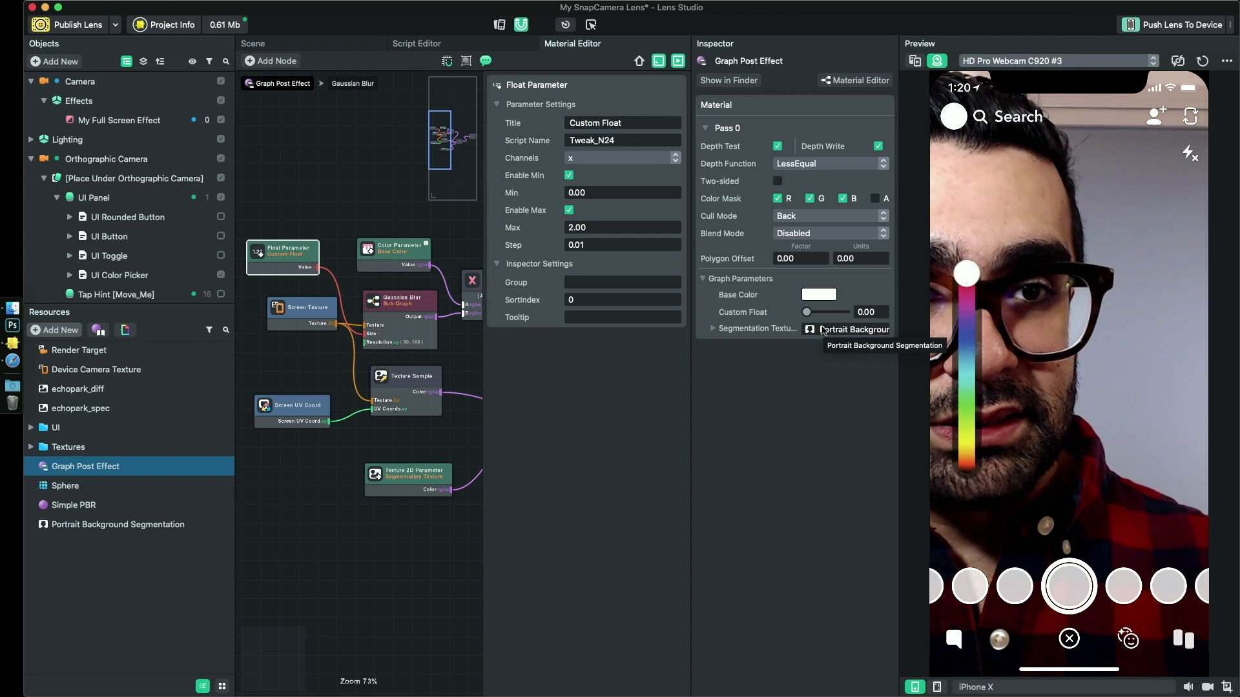
- Set the float parameter's script name to blurAmount and its title to Blur Amount
double_click(600, 140)
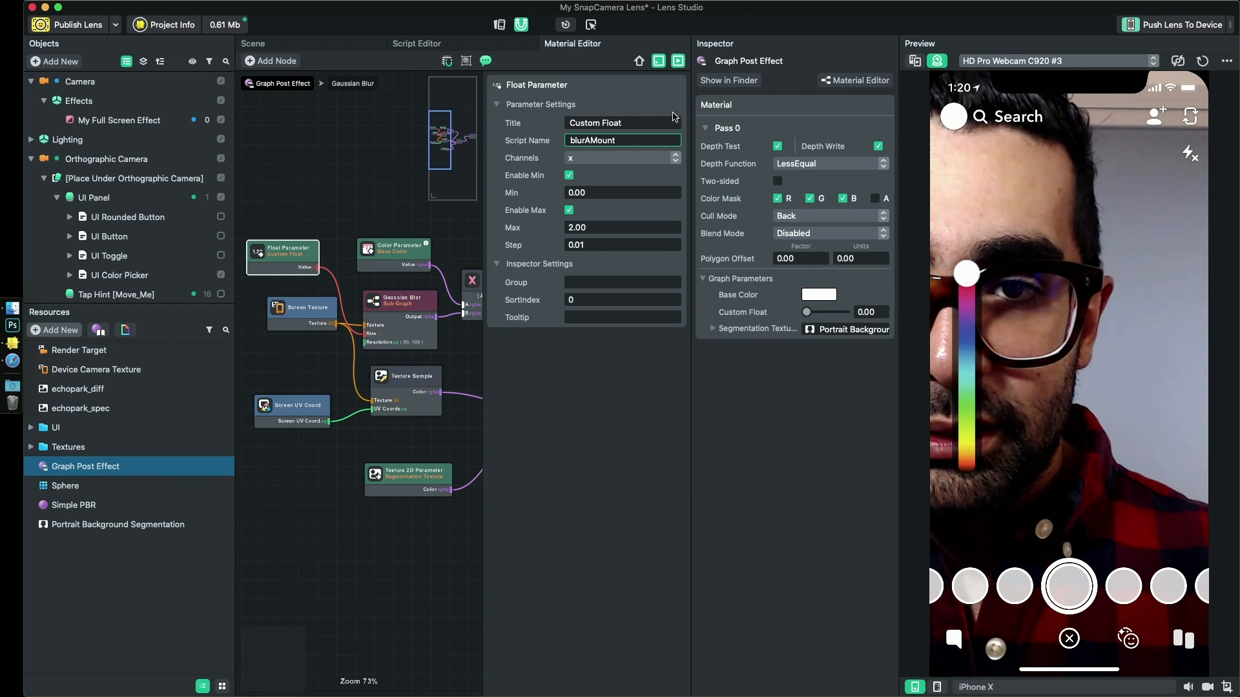
text(blurAMount)
key(Return)
click(608, 140)
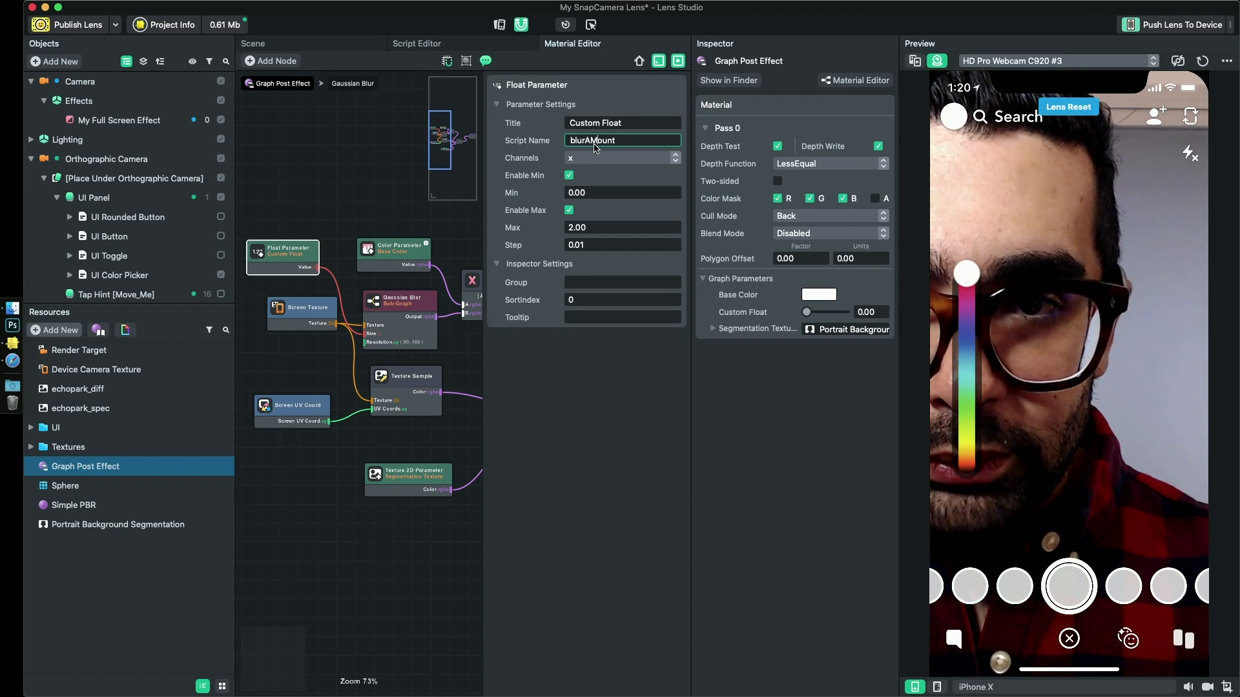
key(Return)
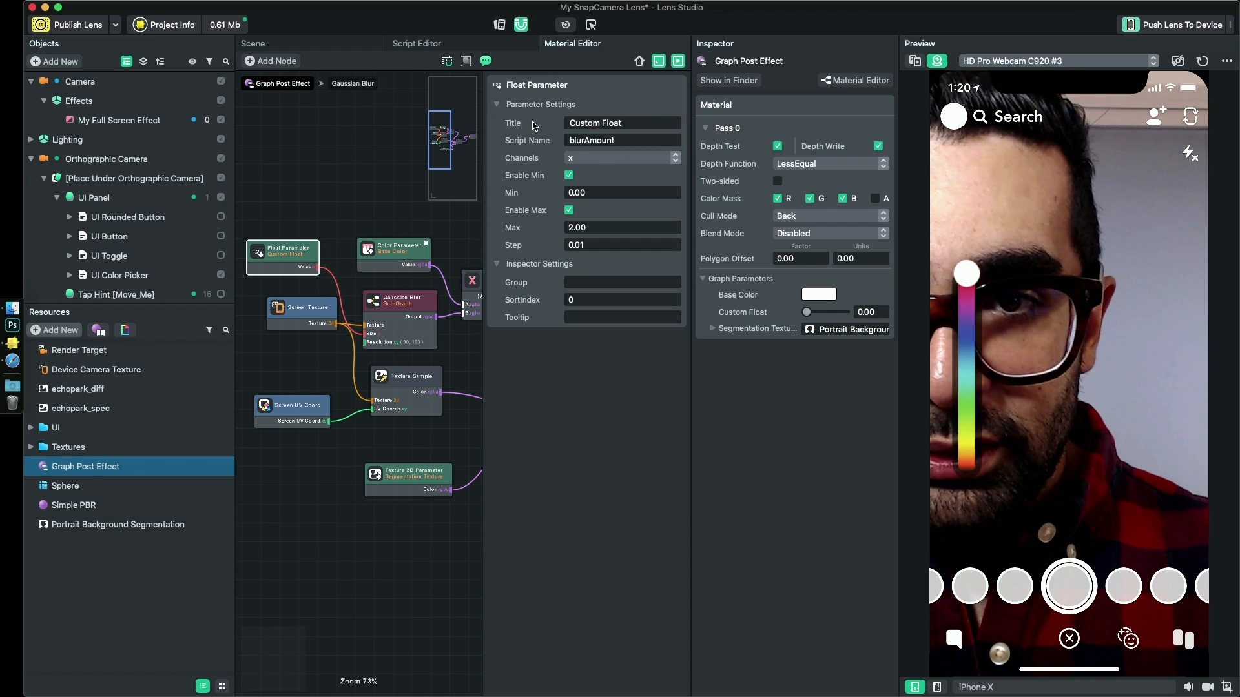
click(625, 123)
text(Blur Amou)
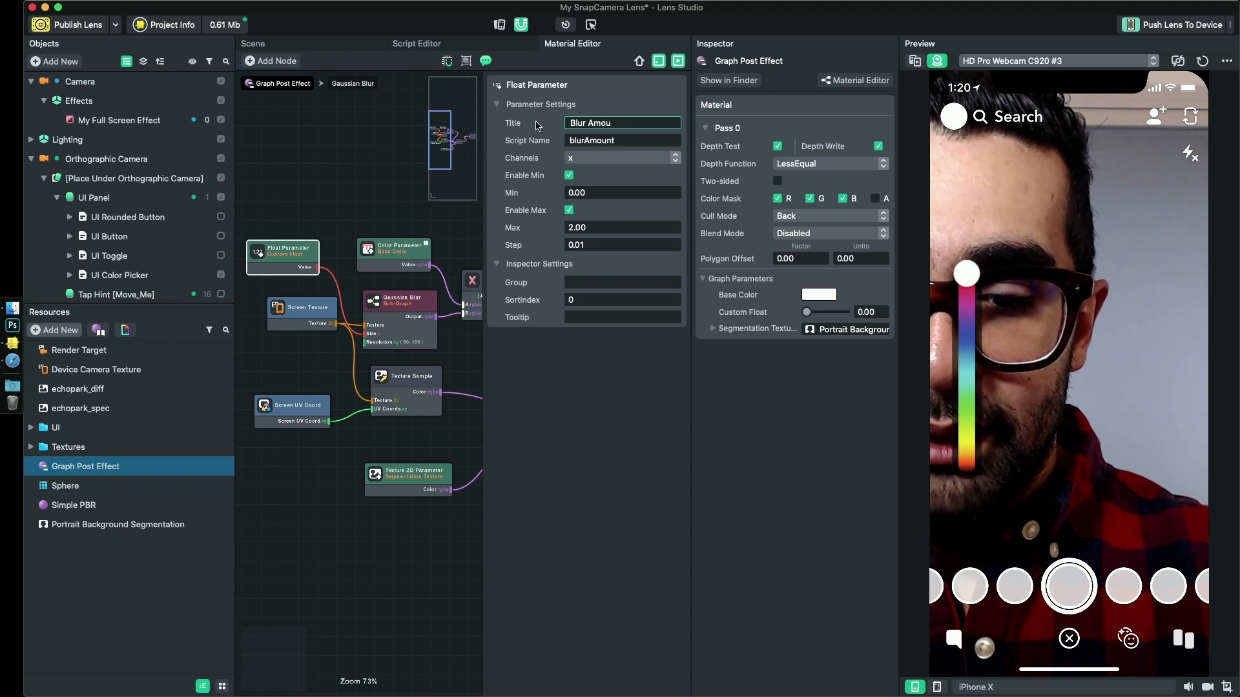
text(nt)
key(Return)
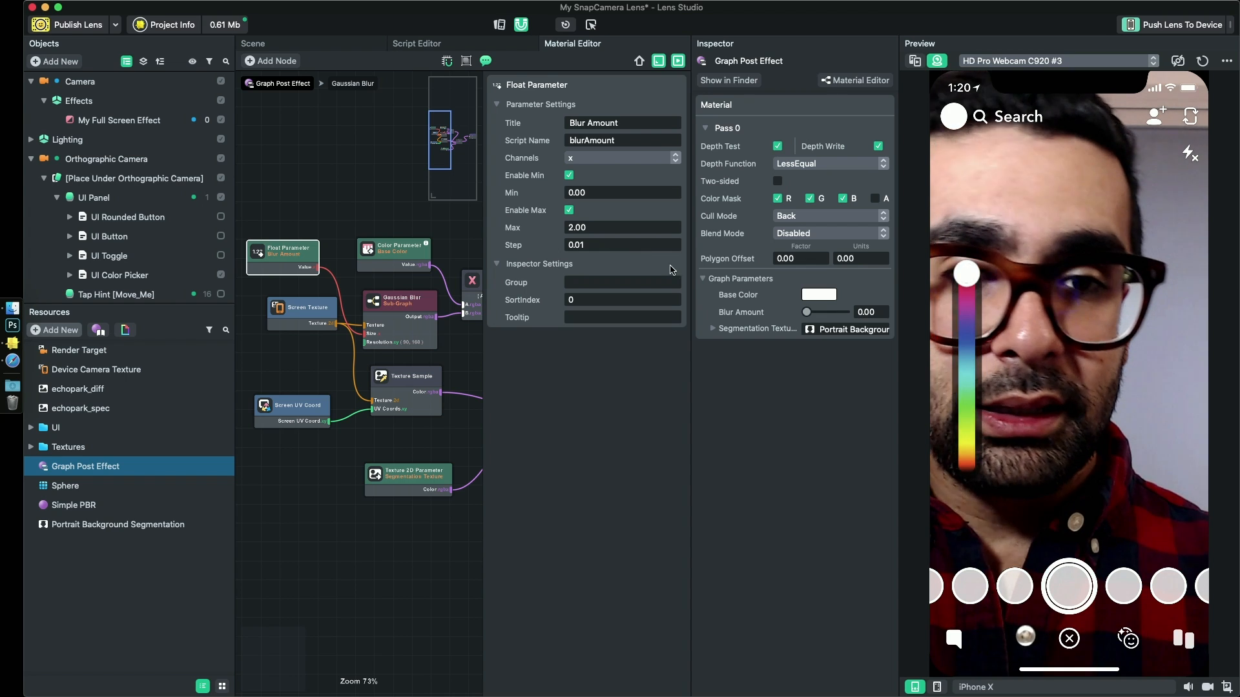
scroll(289, 342, down, 2)
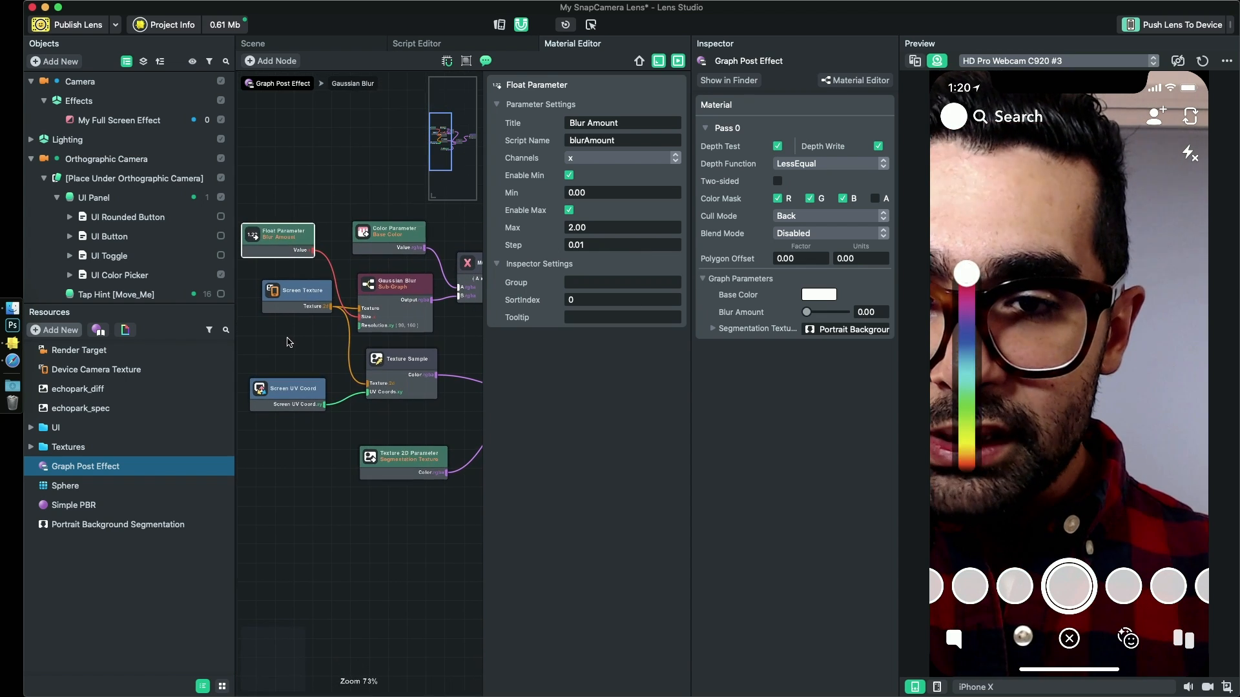
click(288, 342)
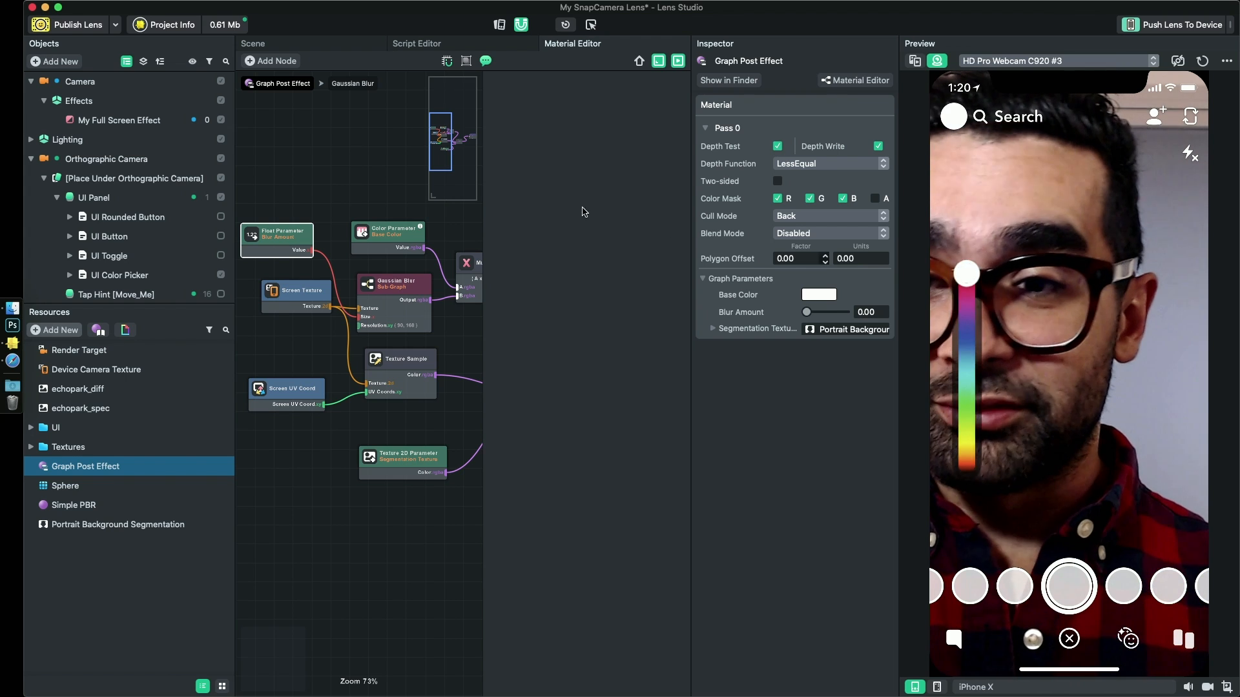
- Duplicate the UI Color Picker object and save the project
click(108, 273)
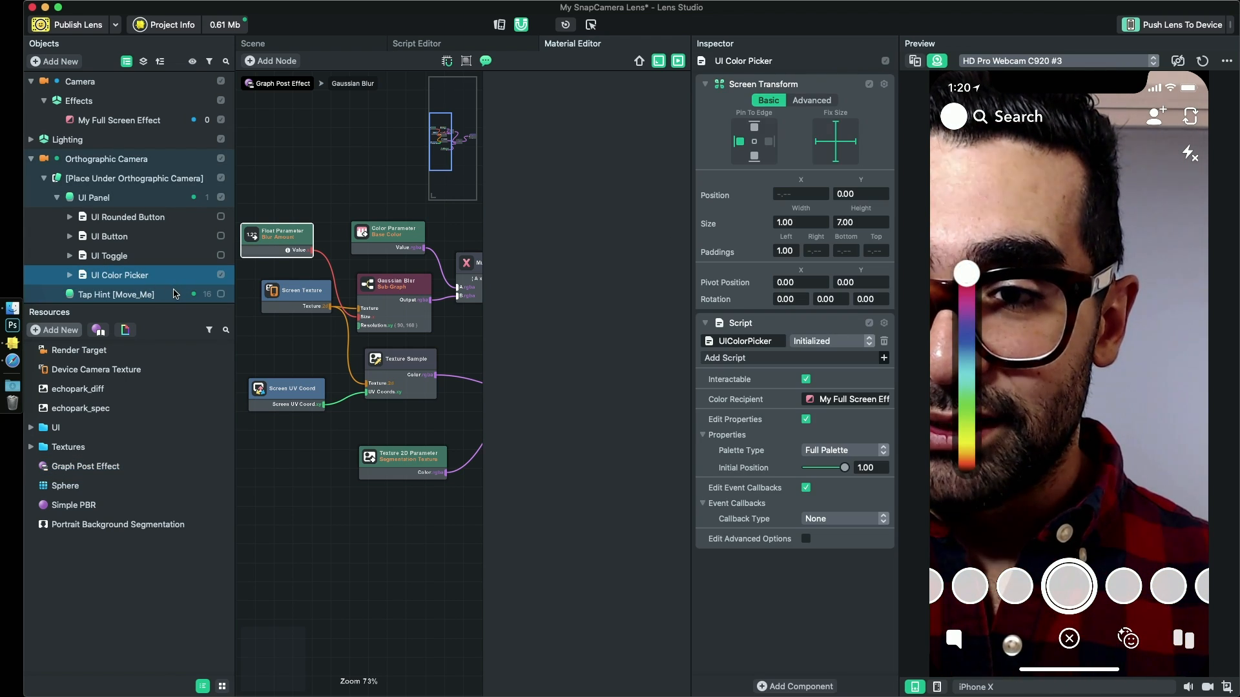
key(super+d)
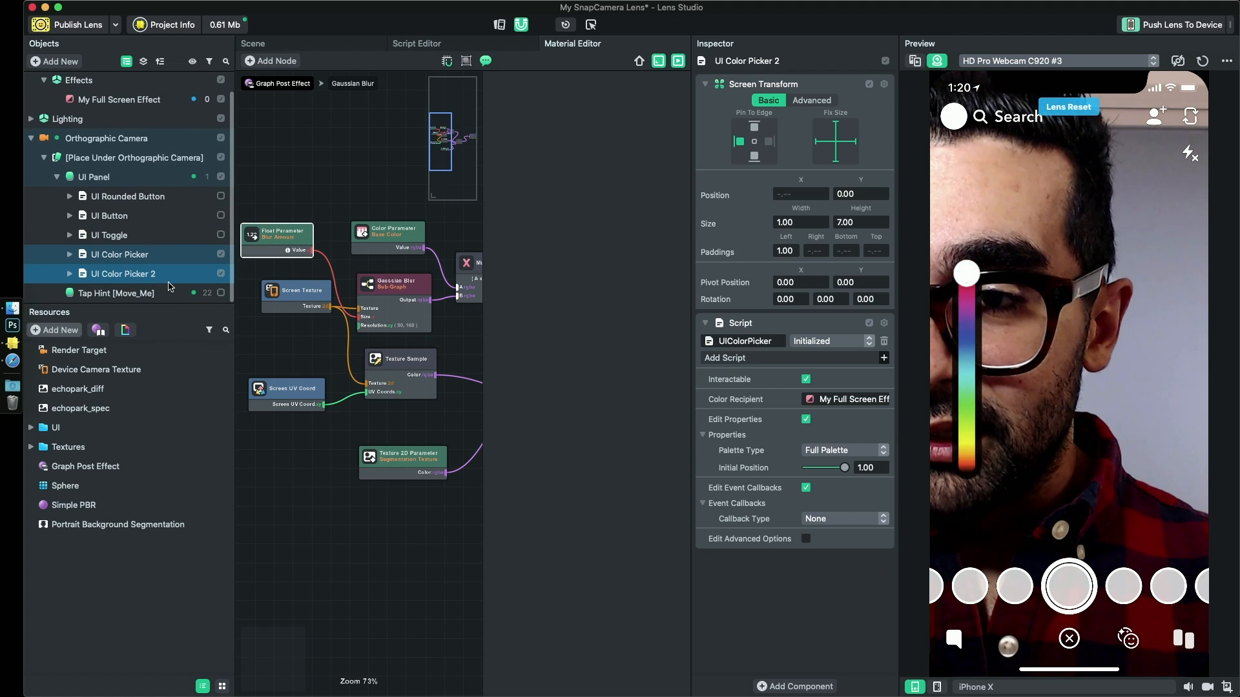
key(super+s)
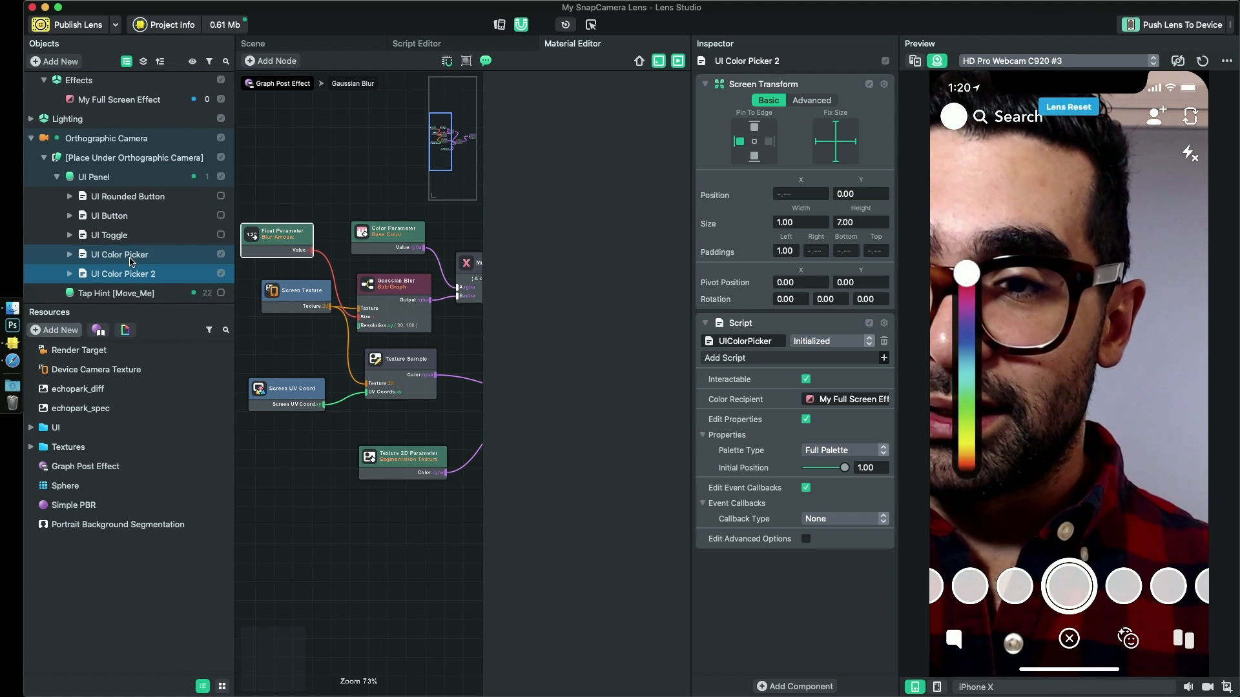
- Move UI Color Picker 2 in the scene to just right of the original picker, at a left padding of about 2.4
click(139, 276)
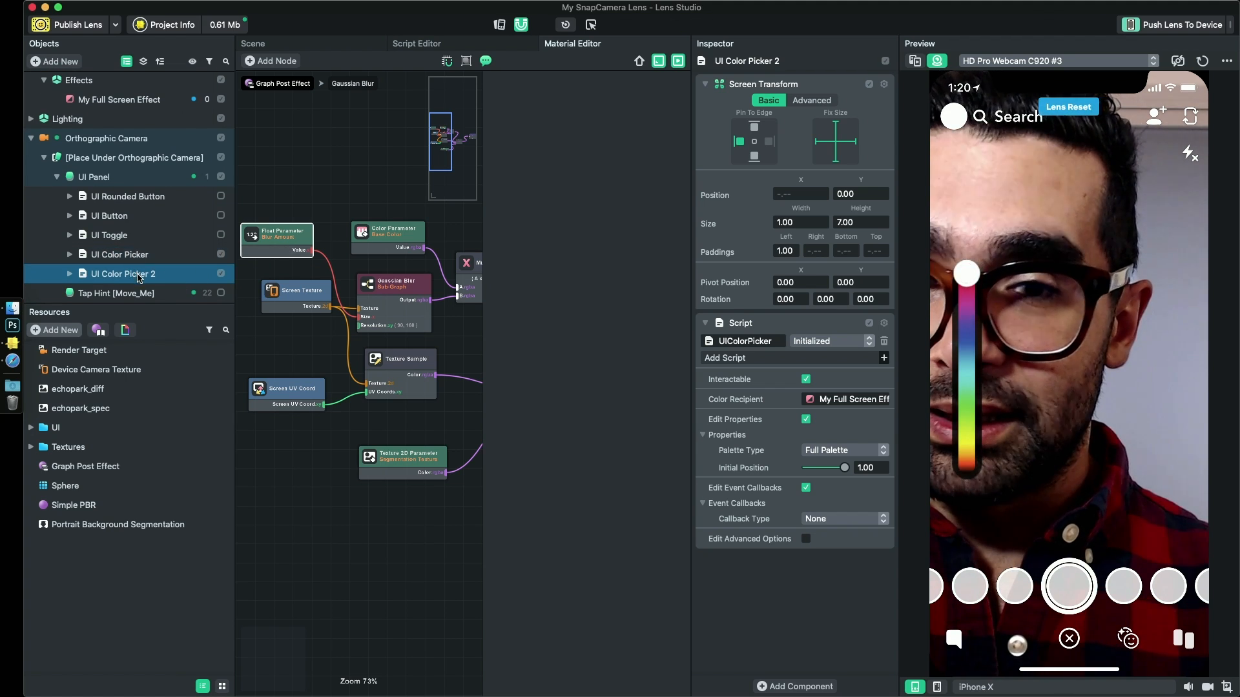
click(337, 47)
click(120, 255)
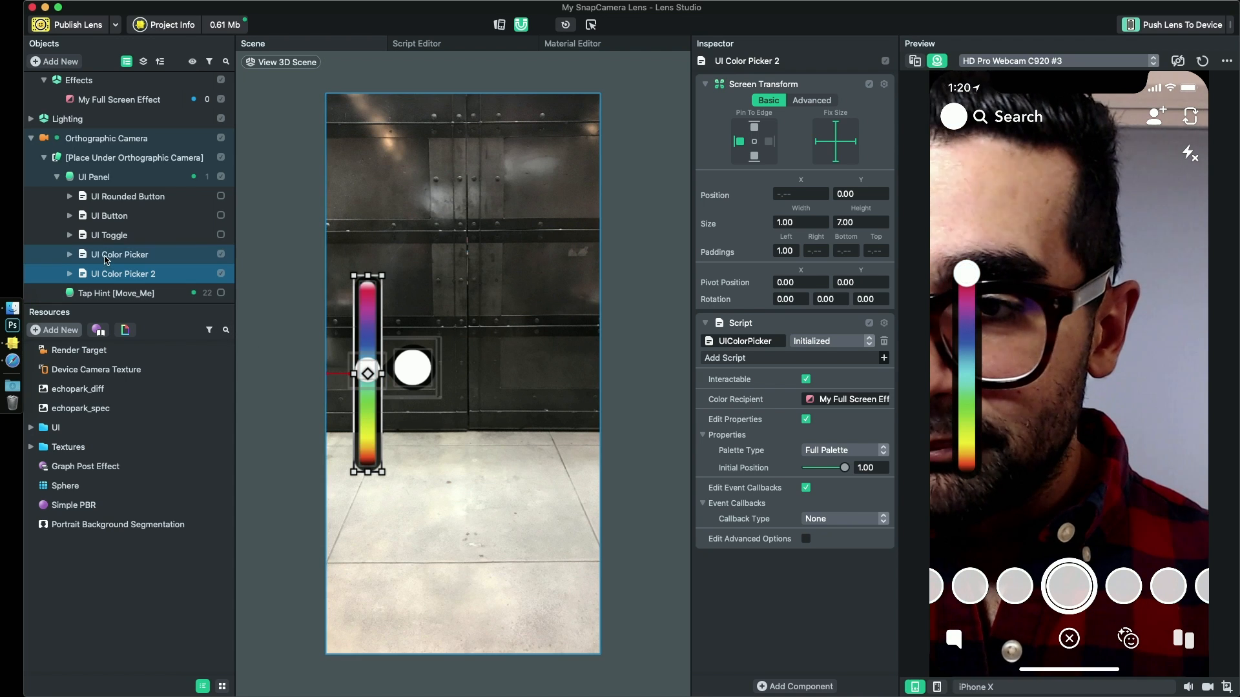
click(119, 274)
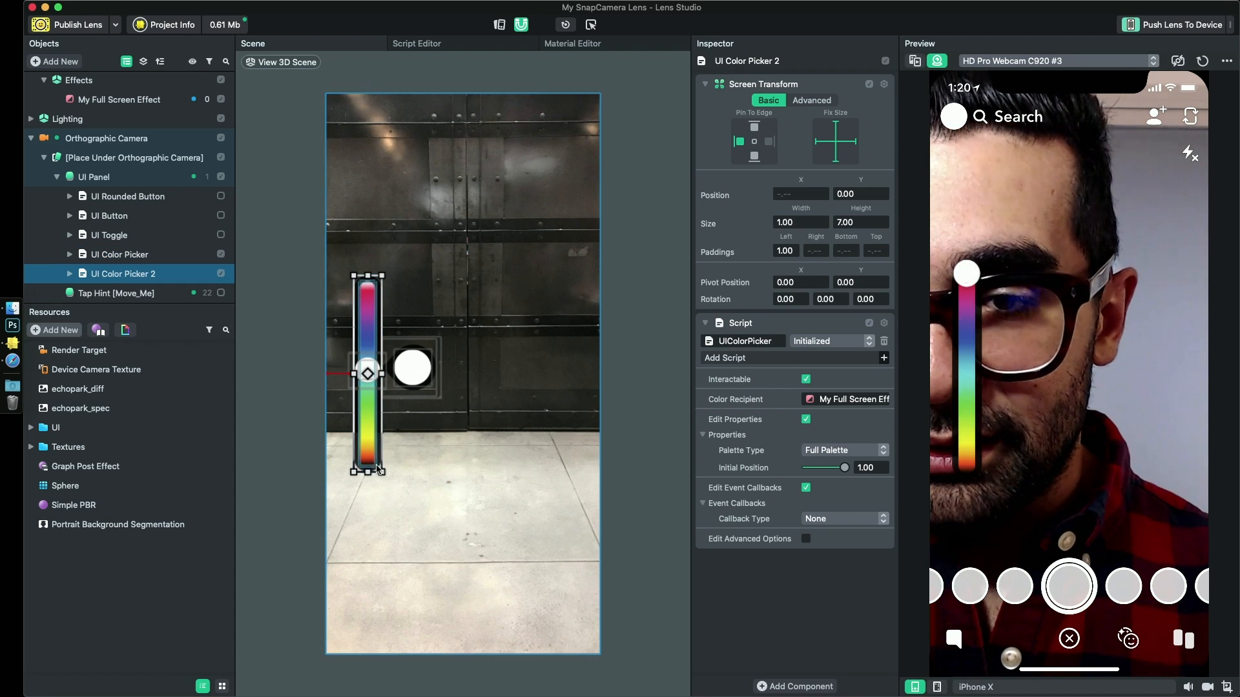
drag(378, 469, 412, 463)
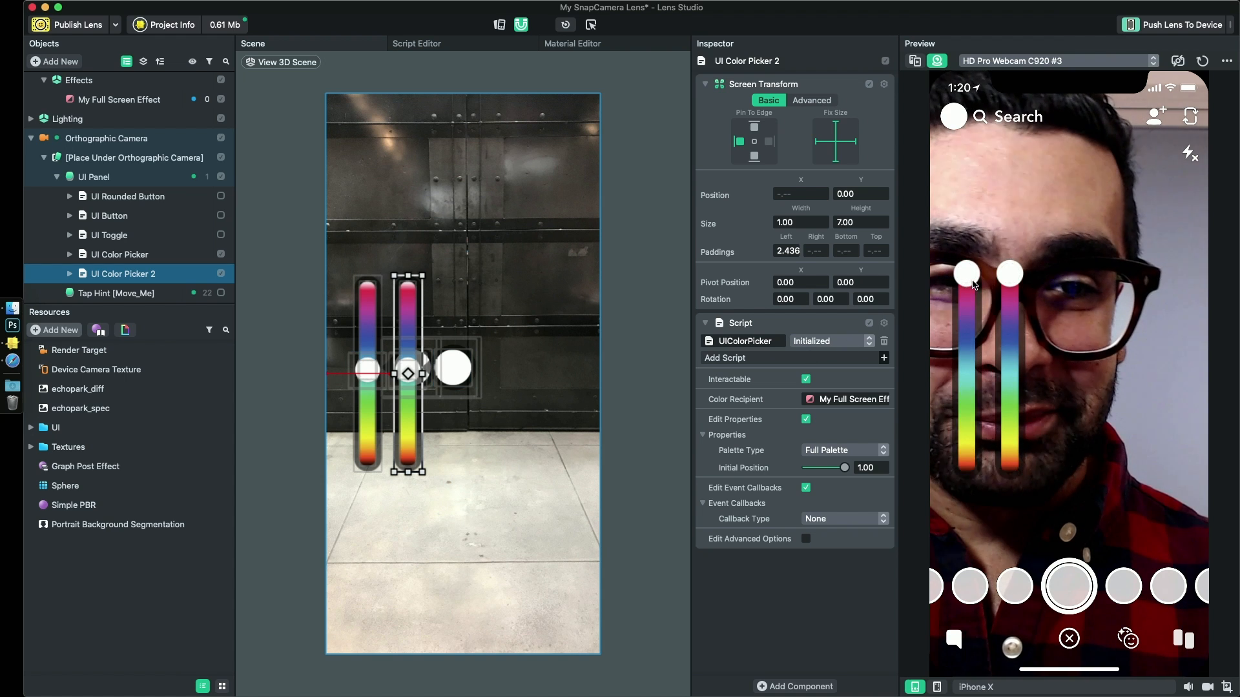
- Test a blue tint with the original color picker, and move UI Color Picker 2 above UI Color Picker in the object hierarchy
drag(974, 284, 963, 345)
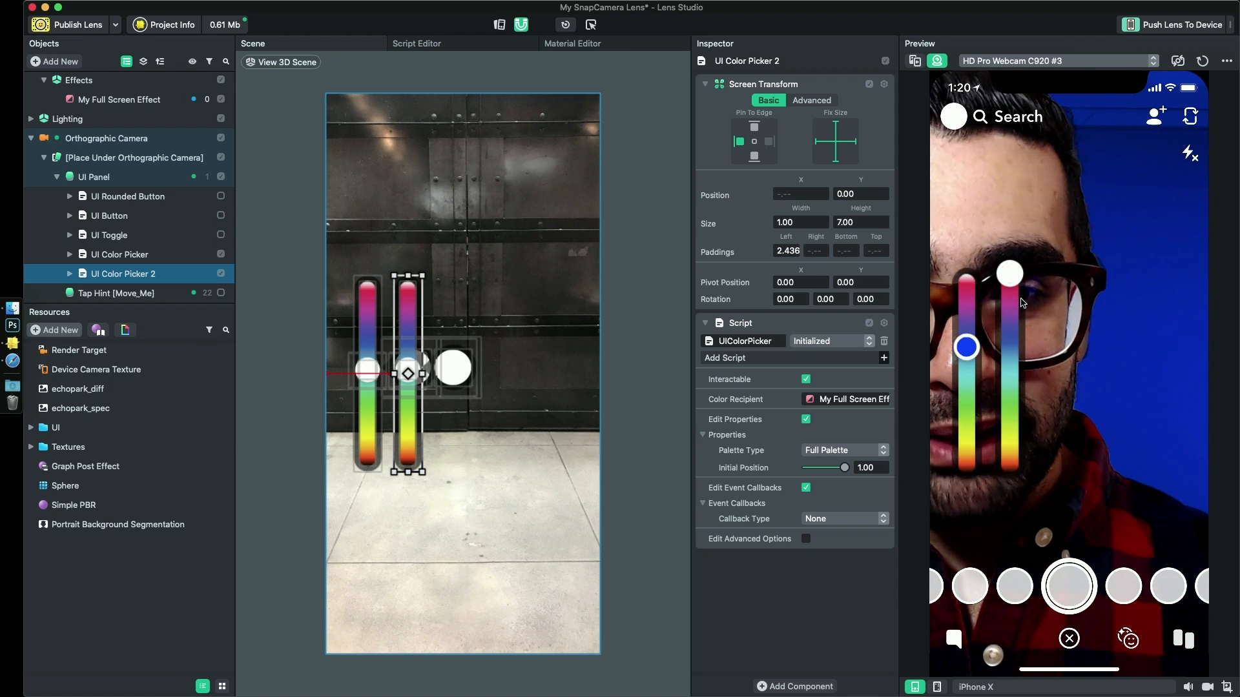
drag(106, 272, 107, 253)
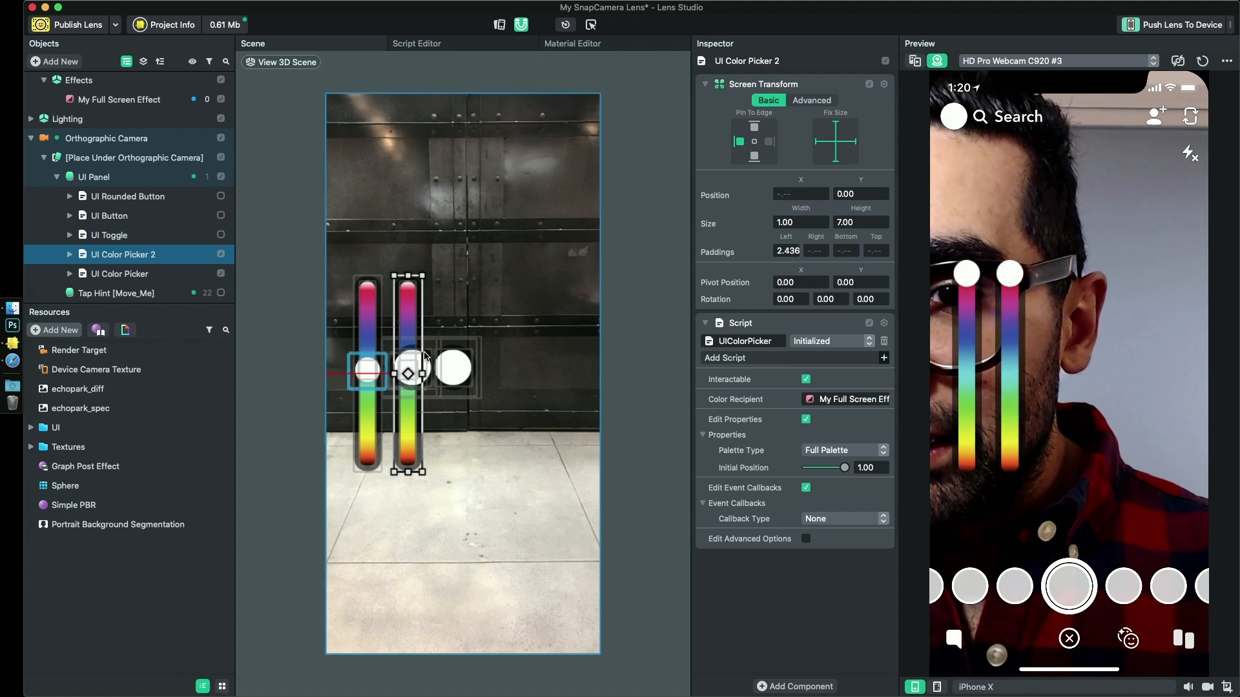
scroll(122, 208, up, 1)
scroll(123, 208, down, 1)
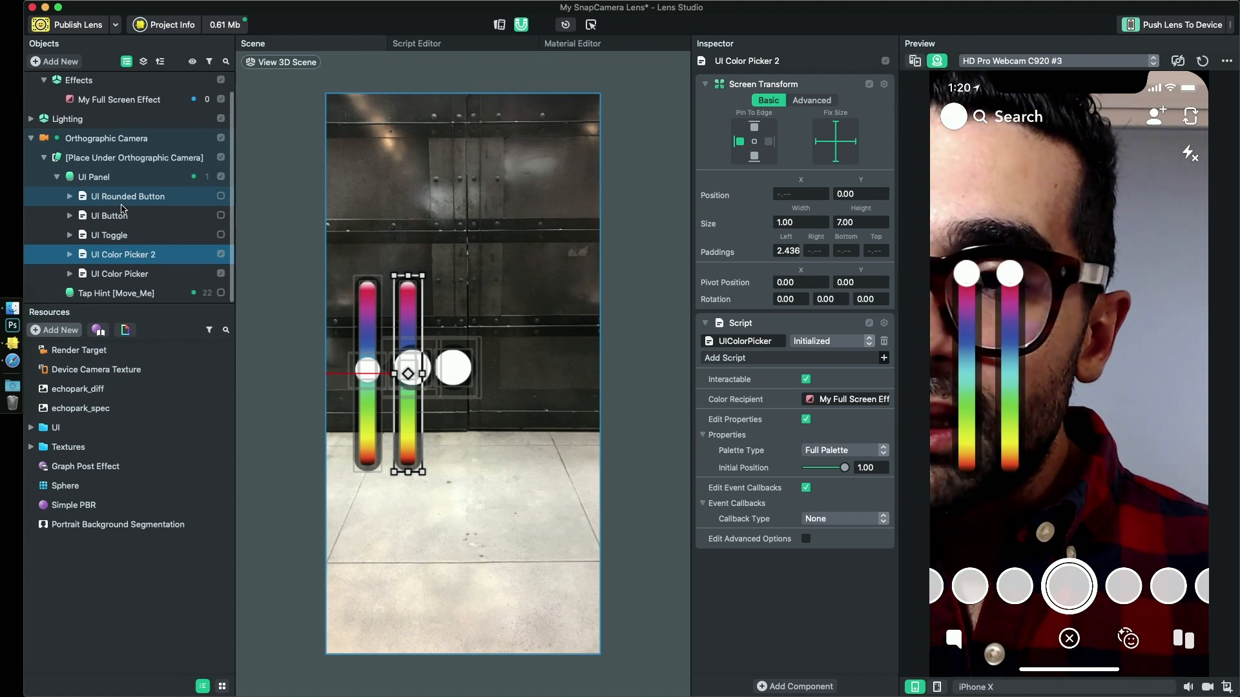
- Test both color pickers in the preview, giving the background a purple tint with the duplicated one
drag(967, 273, 966, 388)
drag(991, 433, 980, 198)
drag(1024, 270, 1022, 314)
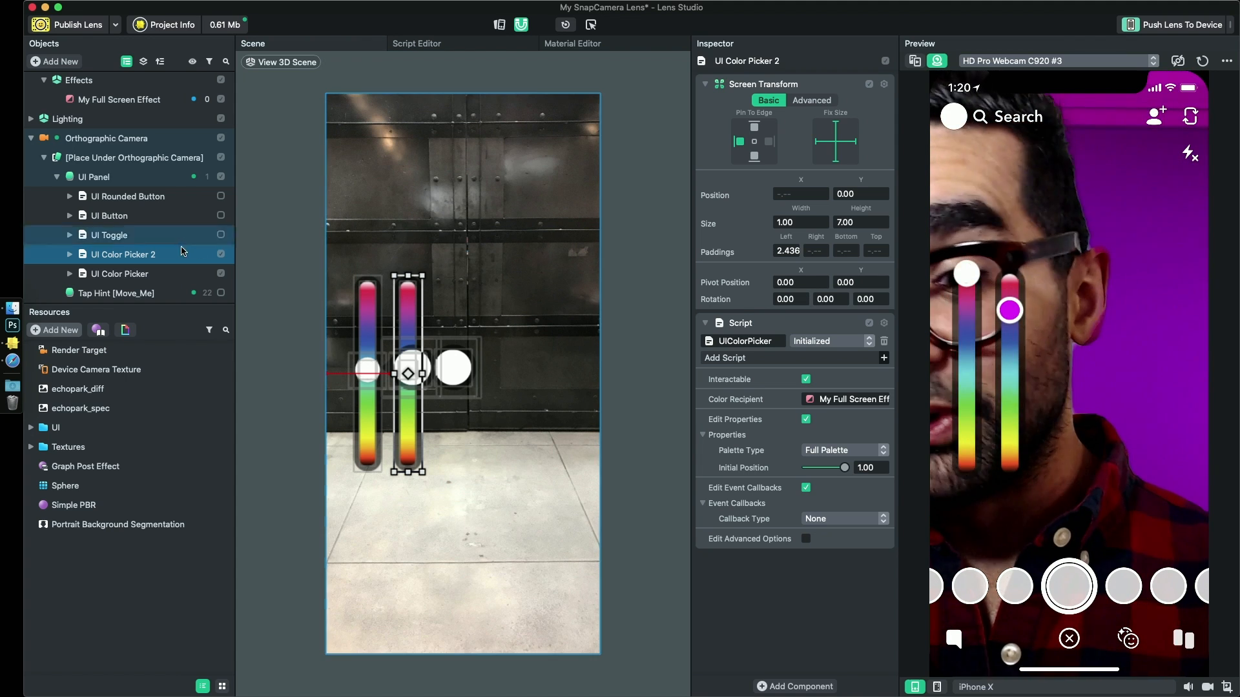
- Save the project and rename UI Color Picker 2 as UI Blur Picker
click(141, 258)
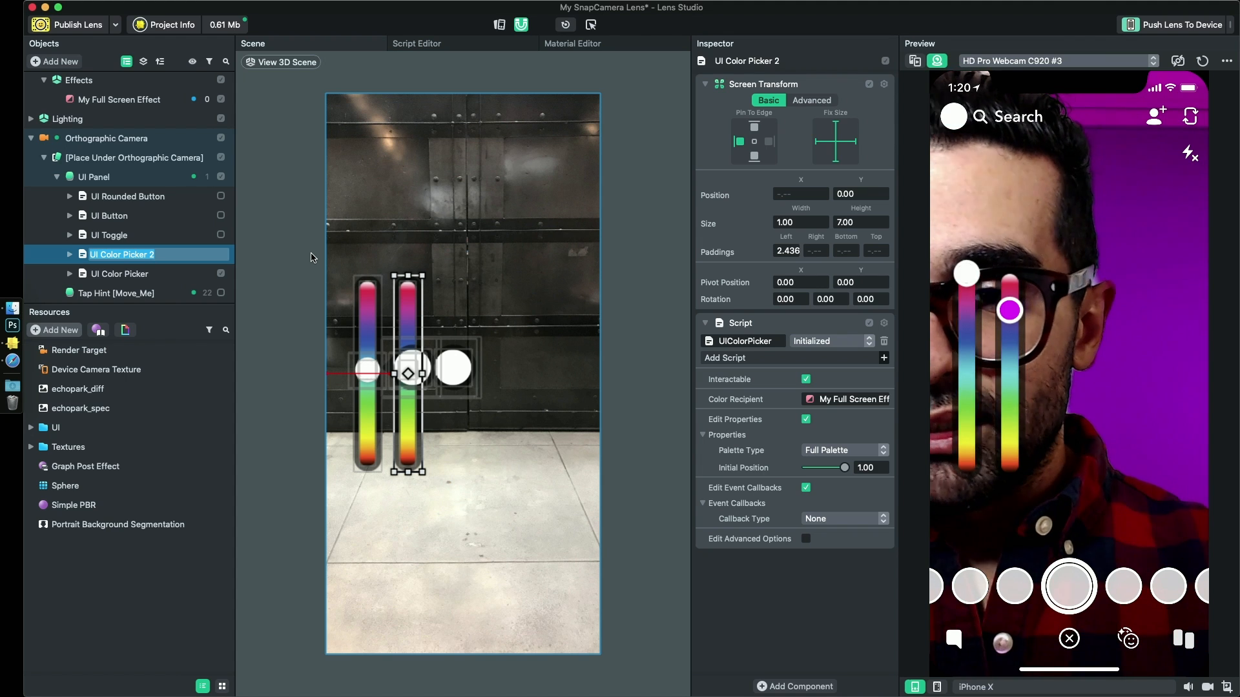
key(Return)
key(super+s)
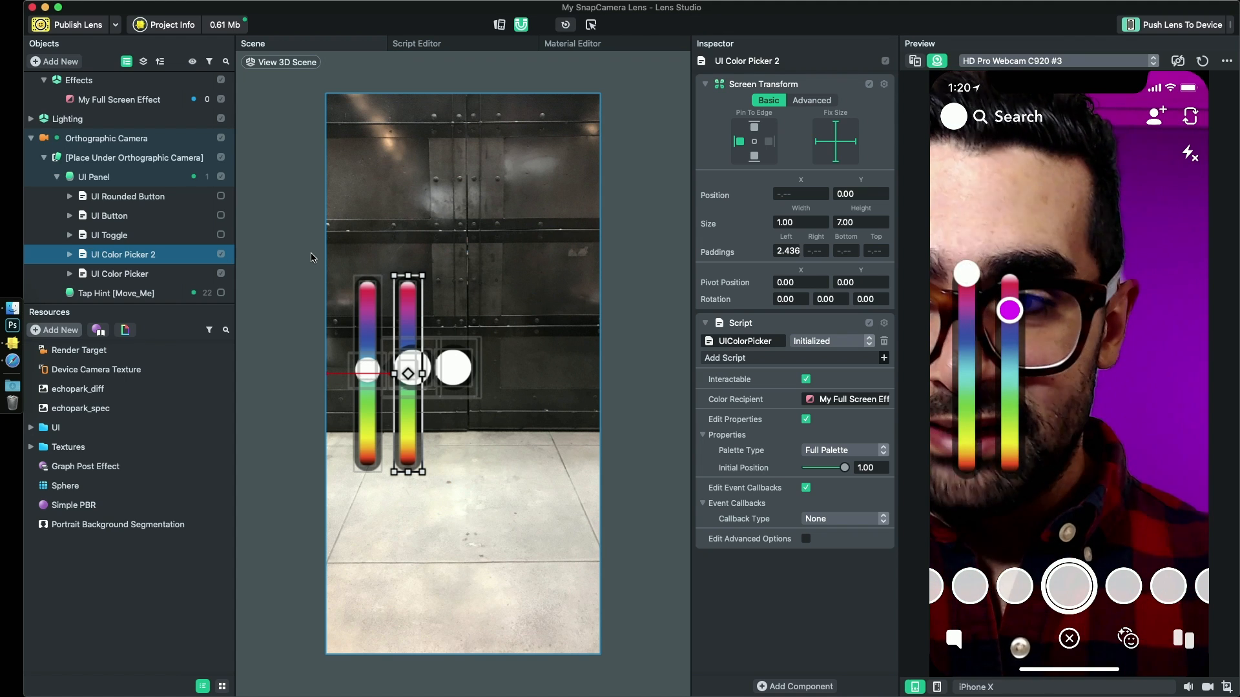
double_click(126, 256)
key(Right)
key(BackSpace)
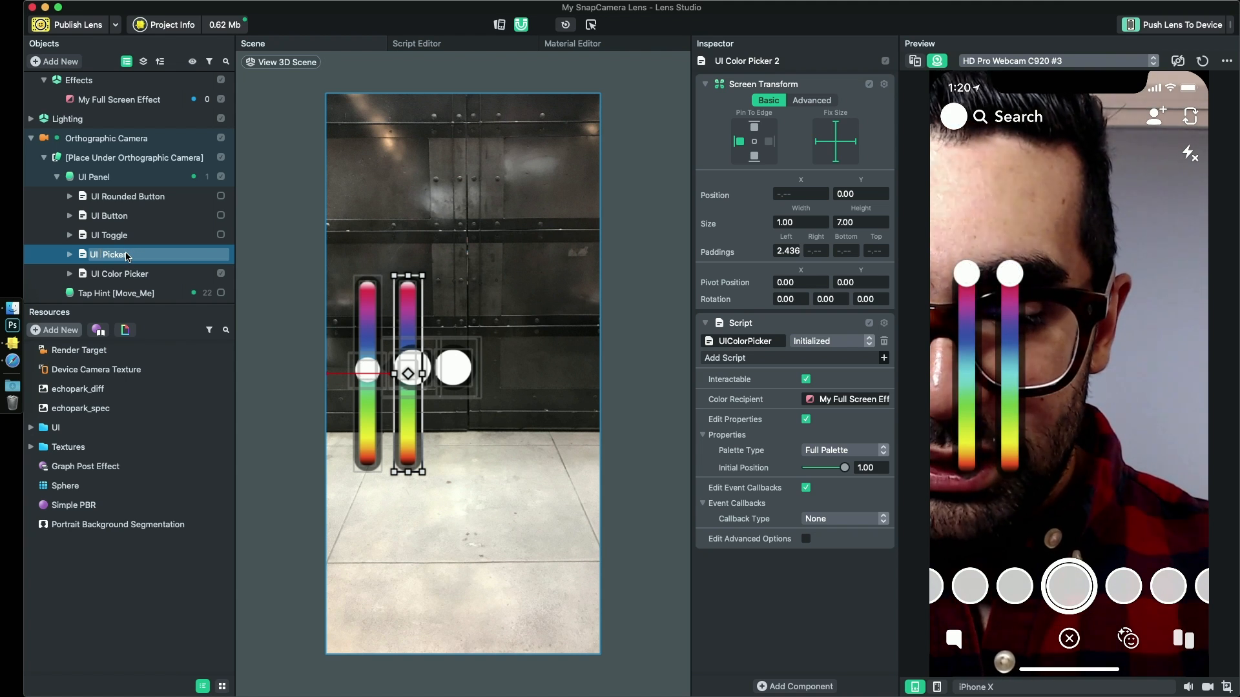
key(Return)
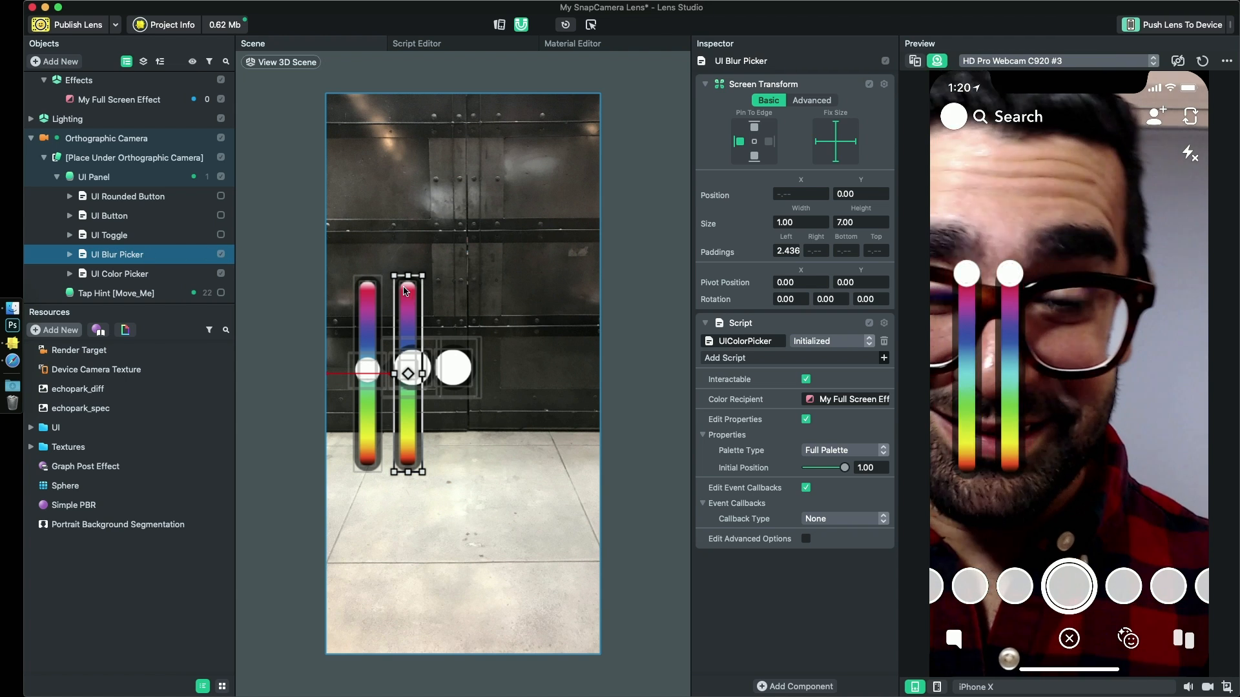
- Clear the Color Recipient of the UI Blur Picker's script so it is set to None
right_click(867, 404)
click(883, 428)
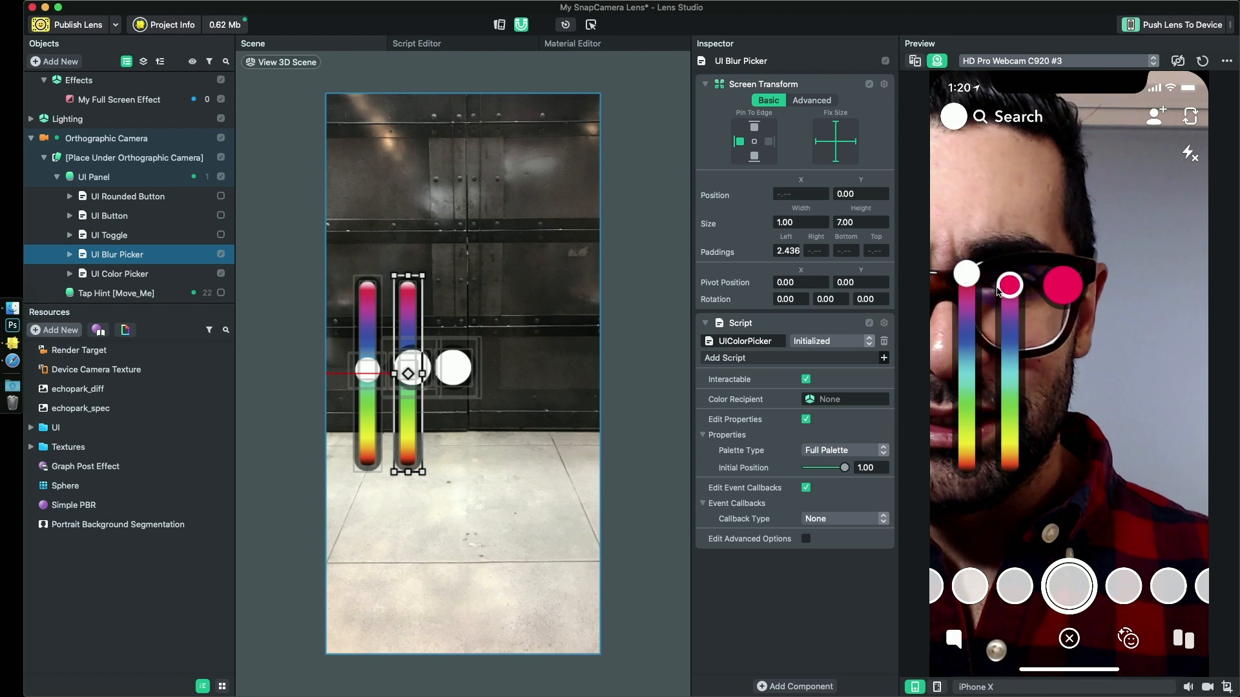
- Try the blur picker's slider in the preview and set its Palette Type to 2-Color Gradient
drag(999, 294, 999, 354)
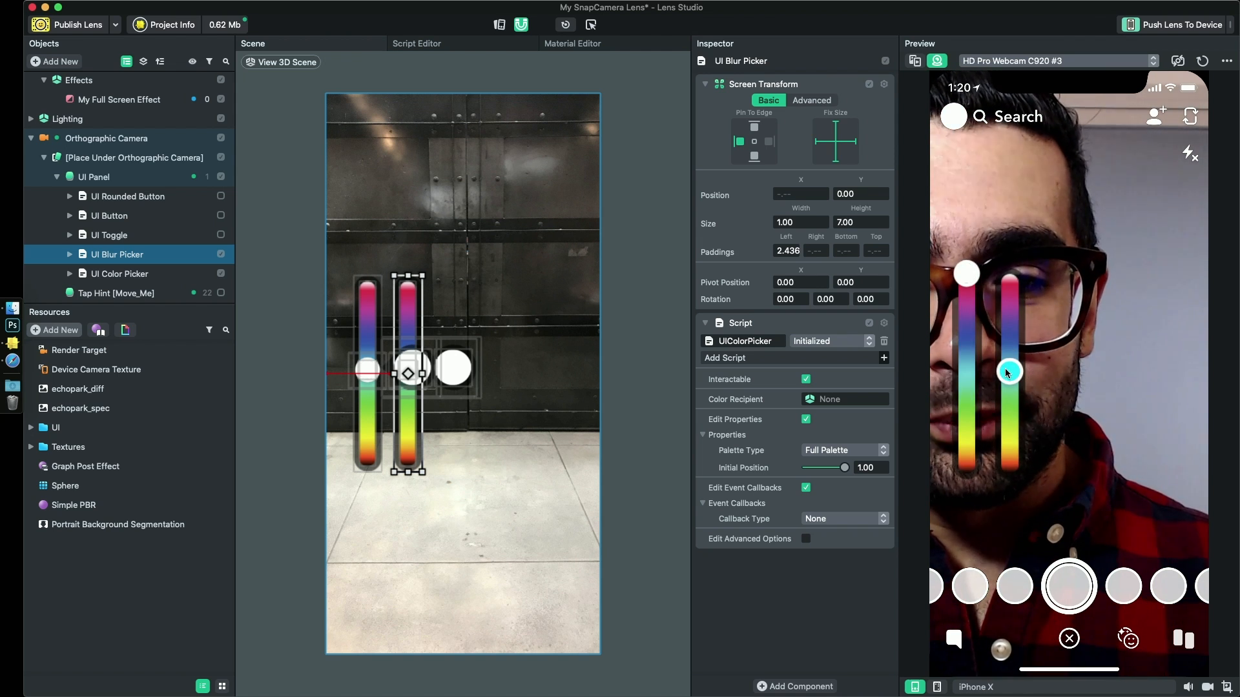
click(830, 450)
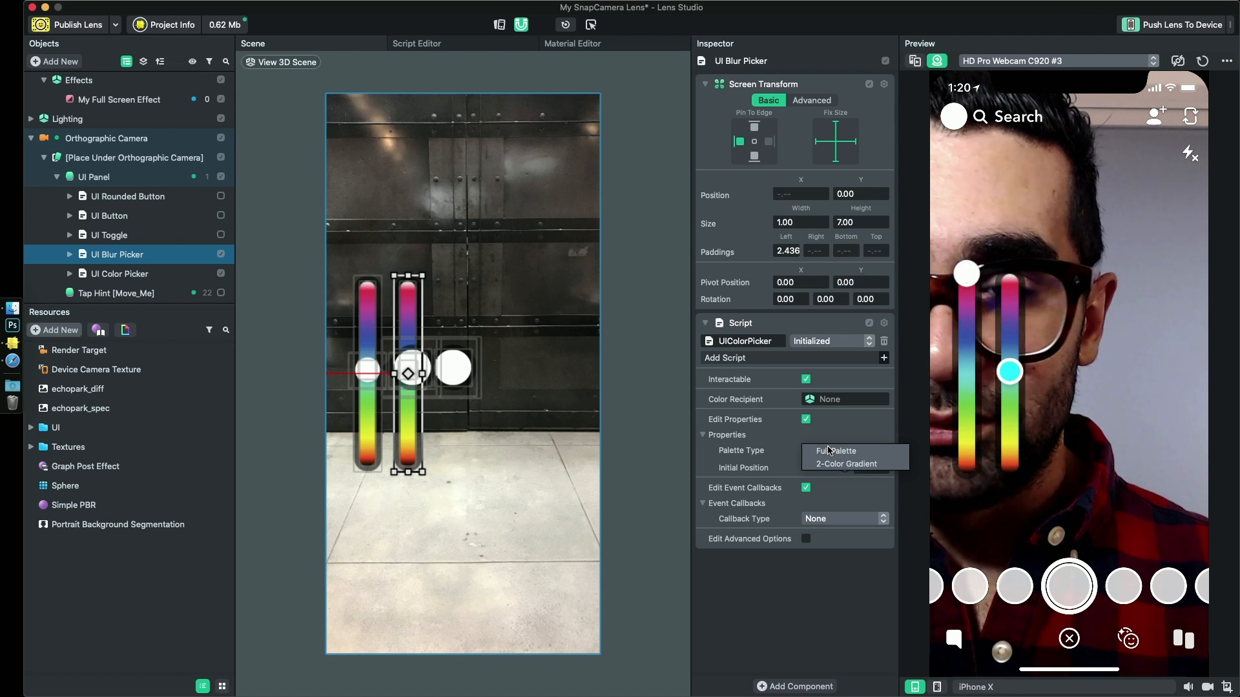
click(839, 464)
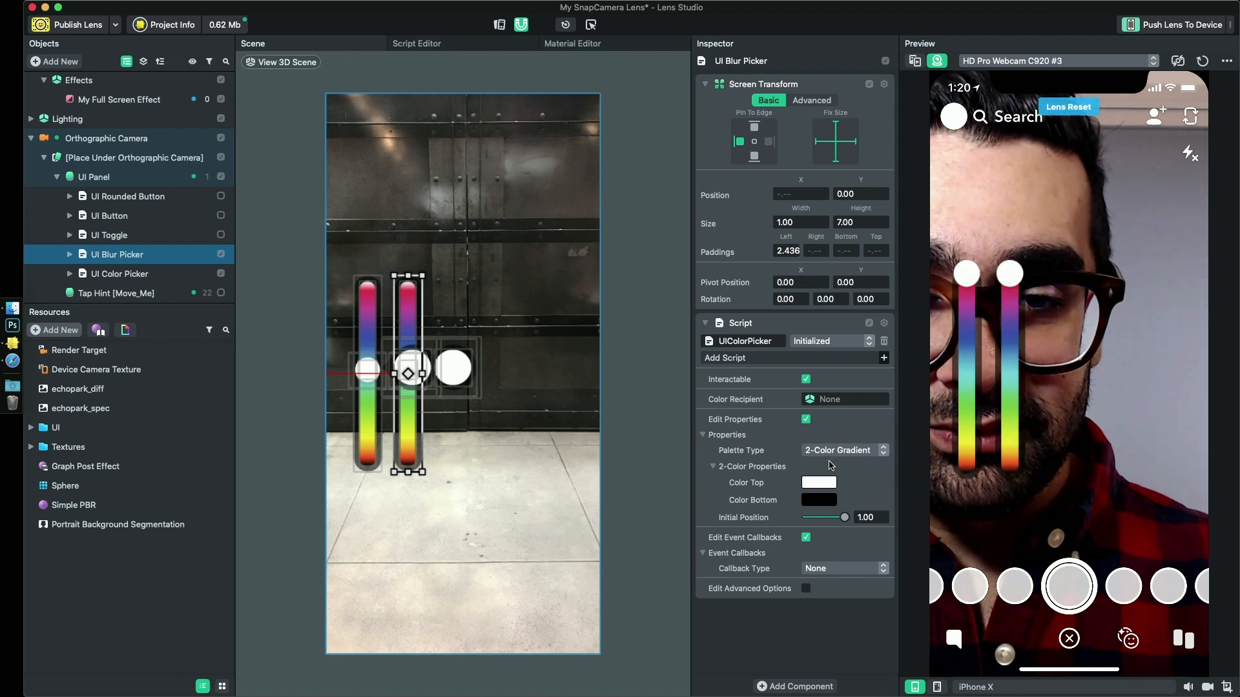
- Set the blur picker gradient's Color Bottom to white and reduce the Color Top opacity to 33%
click(818, 500)
drag(497, 330, 438, 325)
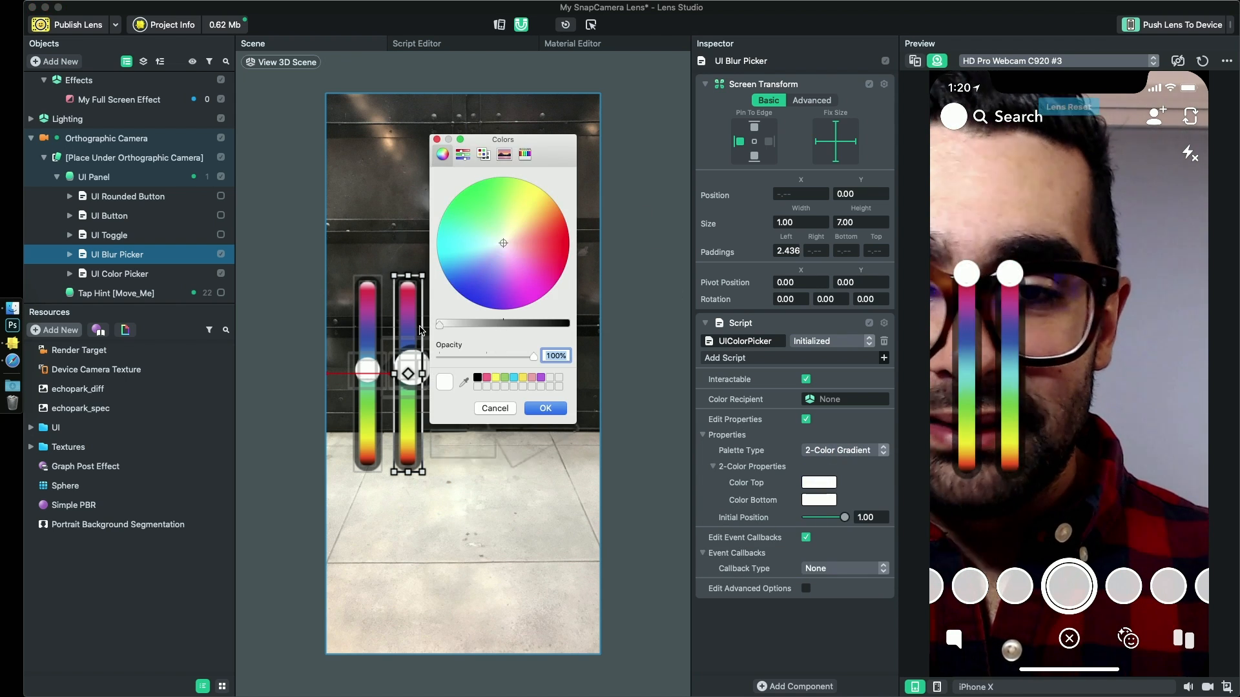
click(546, 407)
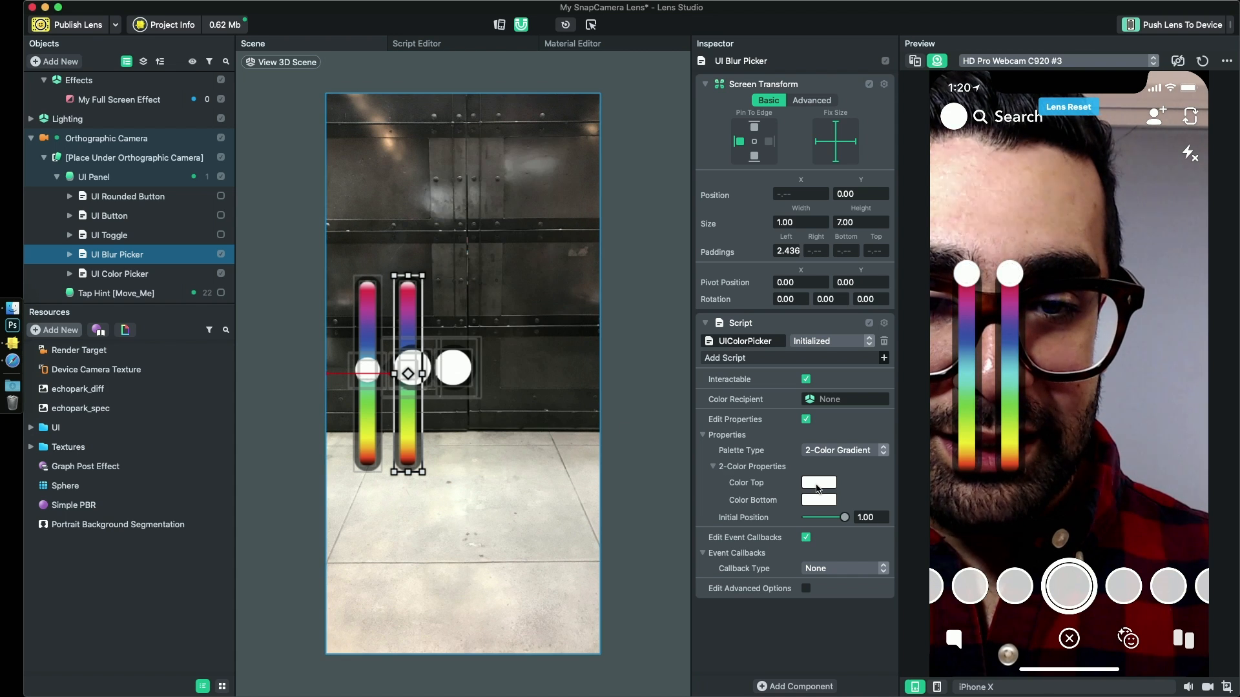
click(816, 485)
click(469, 358)
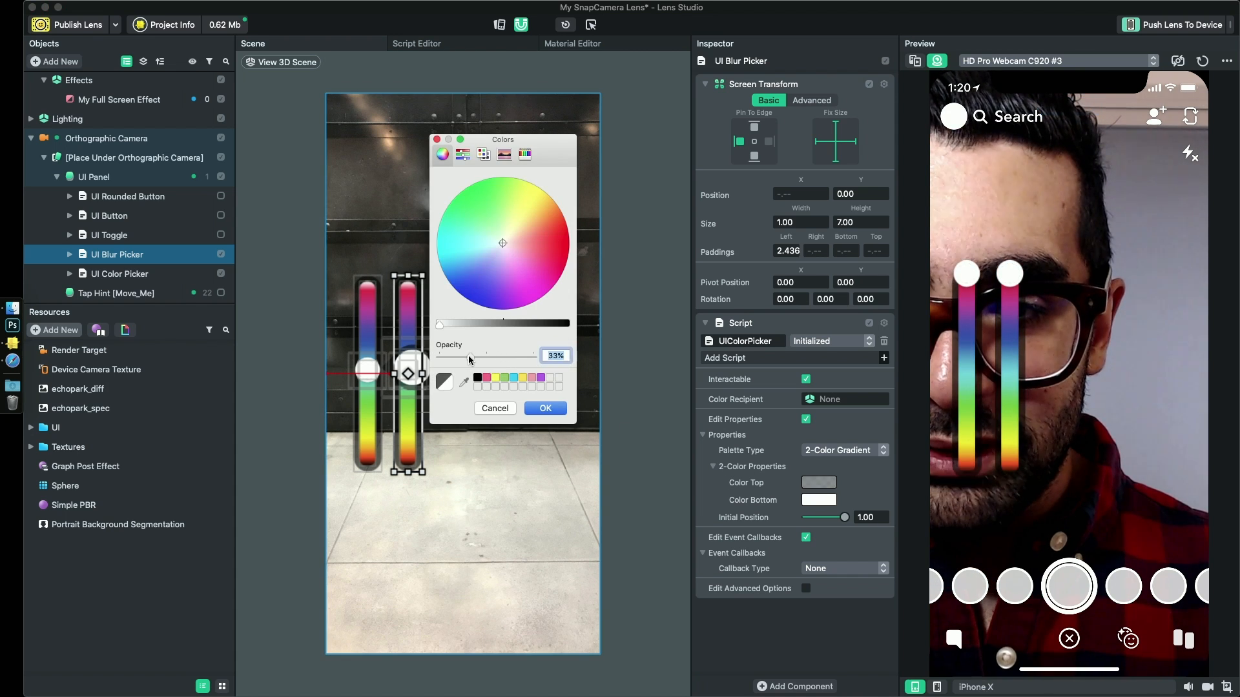
click(546, 408)
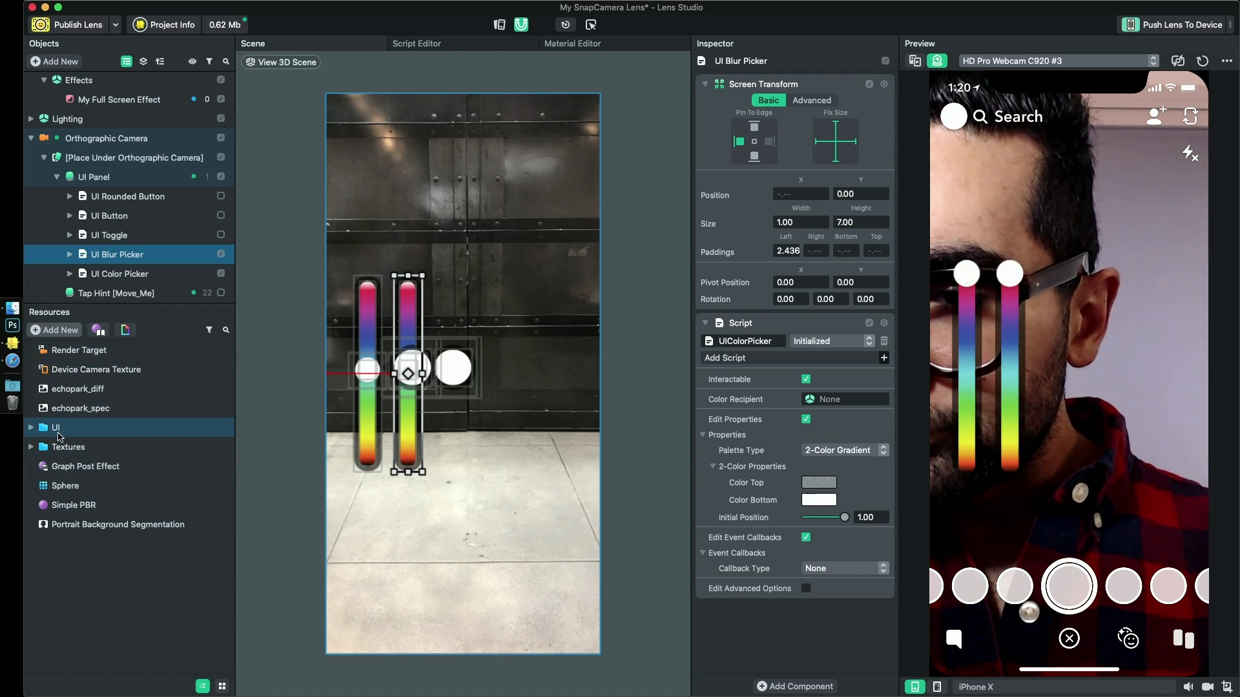
- Locate the texture used by the UI Blur Picker's Background object in the project resources
click(30, 428)
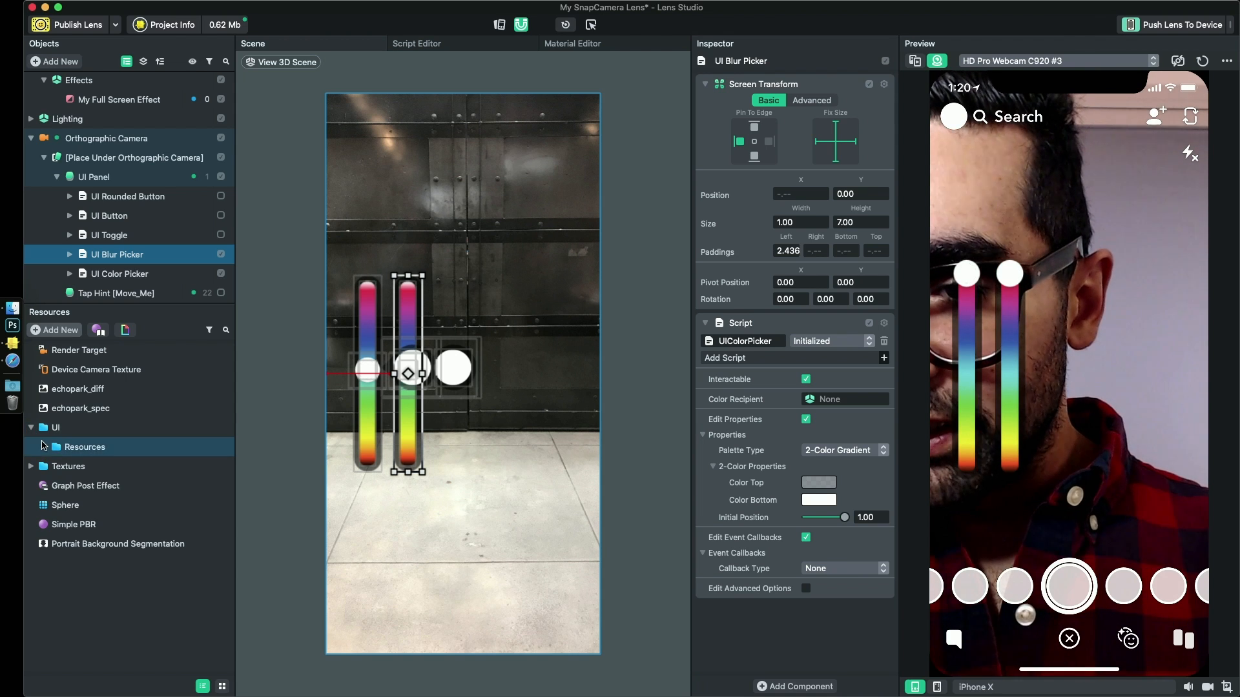
click(31, 428)
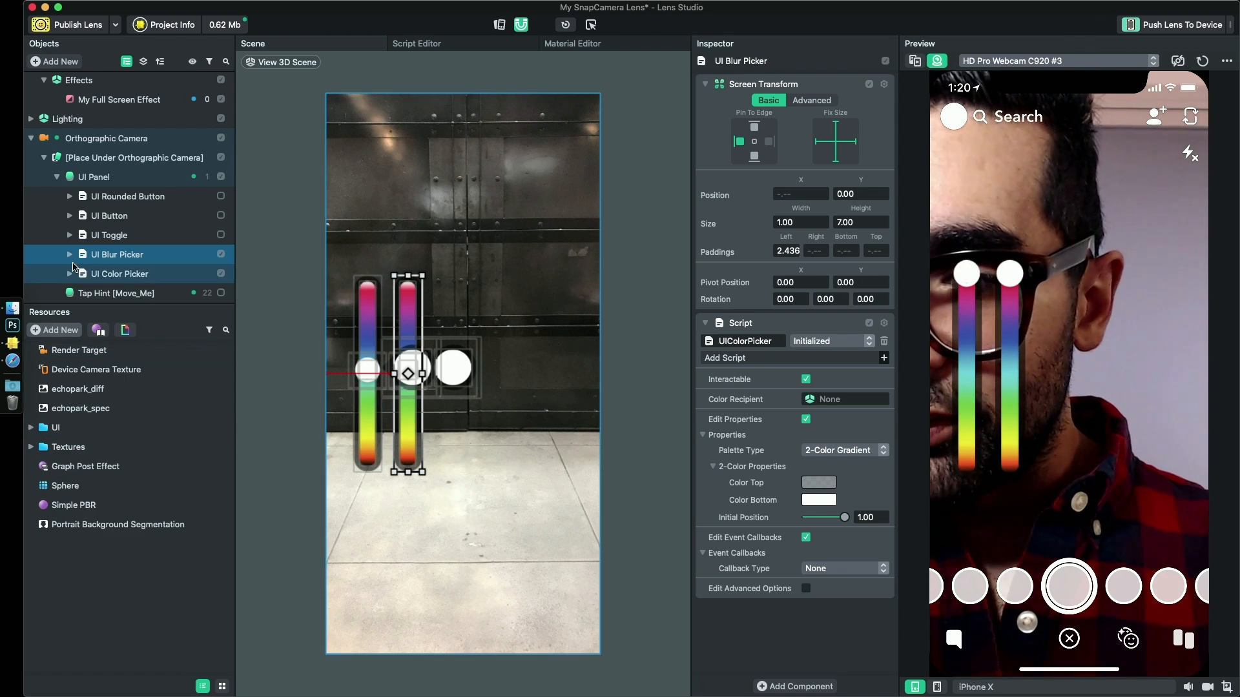
click(69, 255)
click(126, 274)
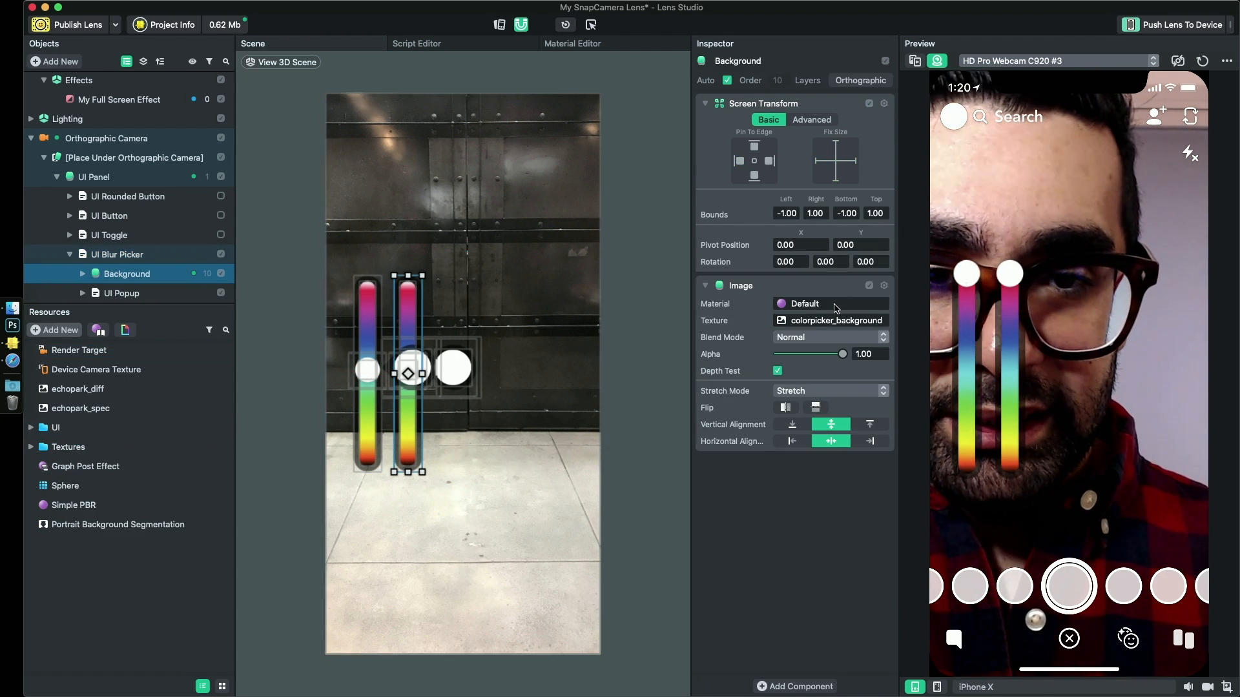
right_click(812, 321)
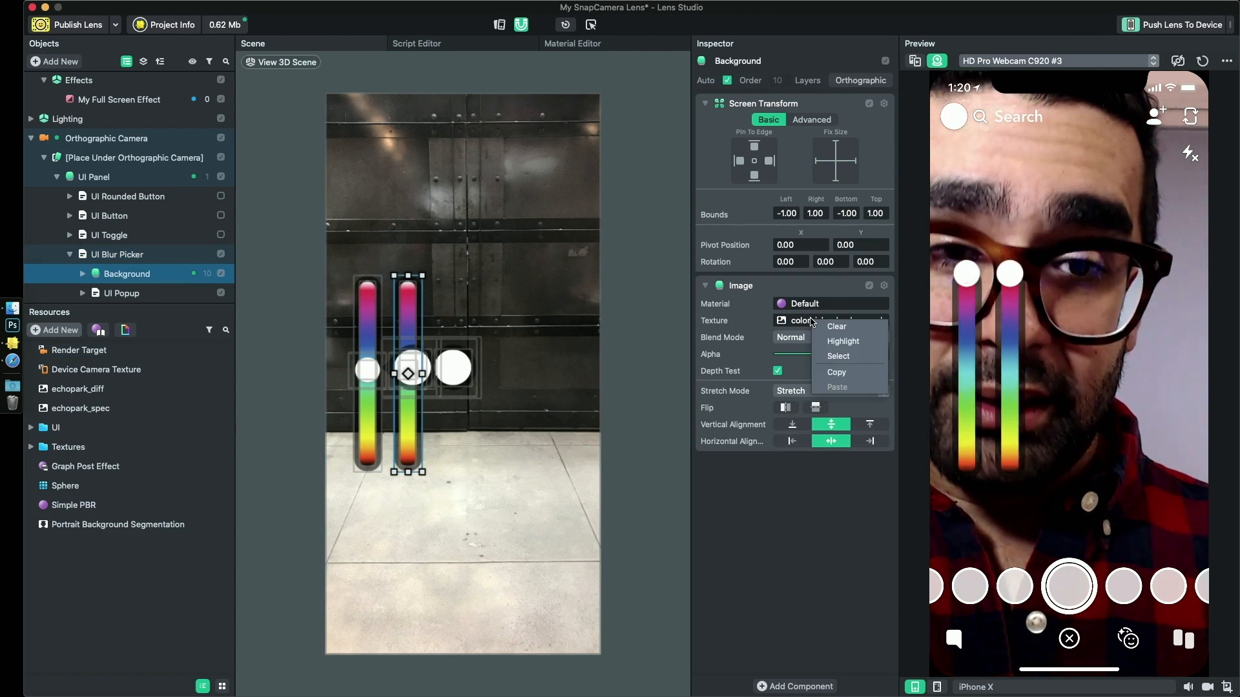
click(841, 342)
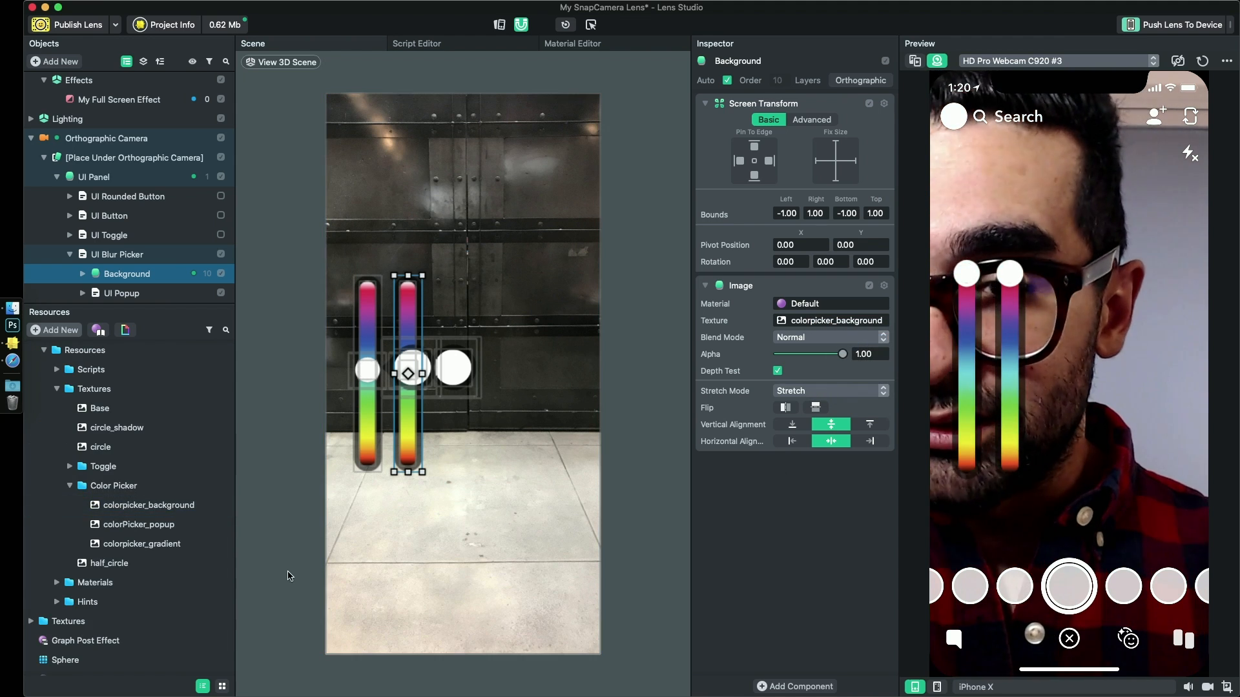
- Check the Color Picker textures, reveal colorpicker_gradient in Finder and open colorpicker_gradient.png in Photoshop
click(149, 525)
click(163, 506)
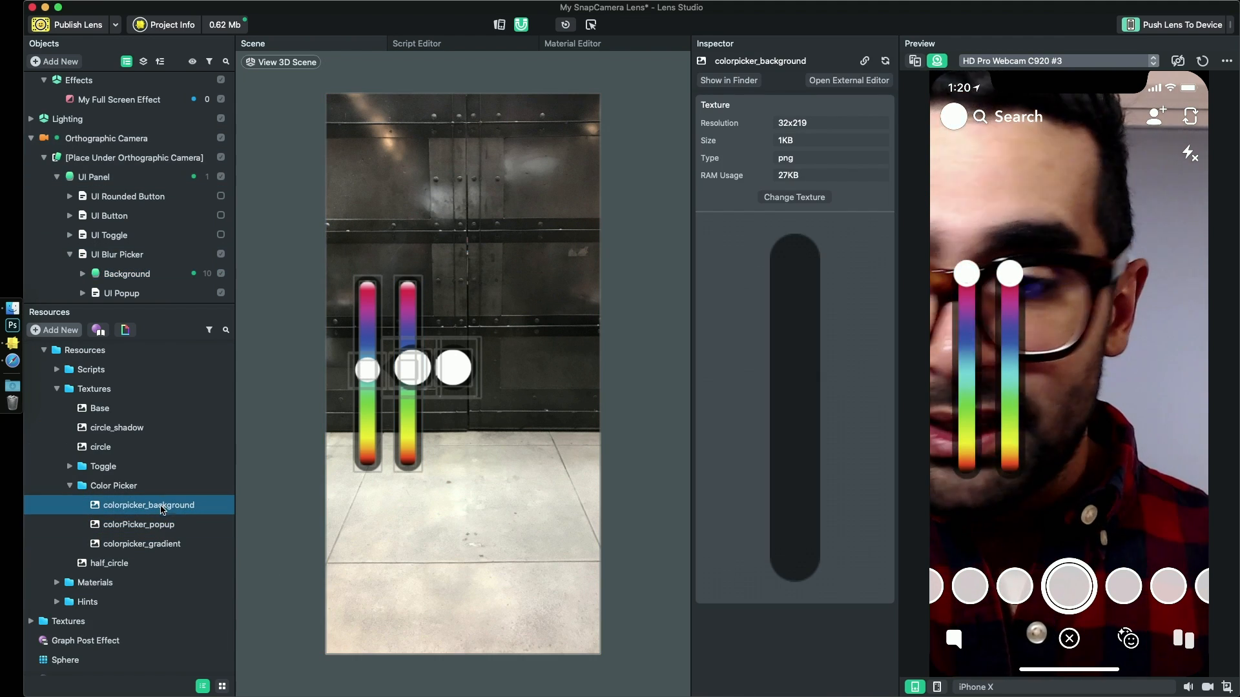
click(152, 547)
right_click(173, 548)
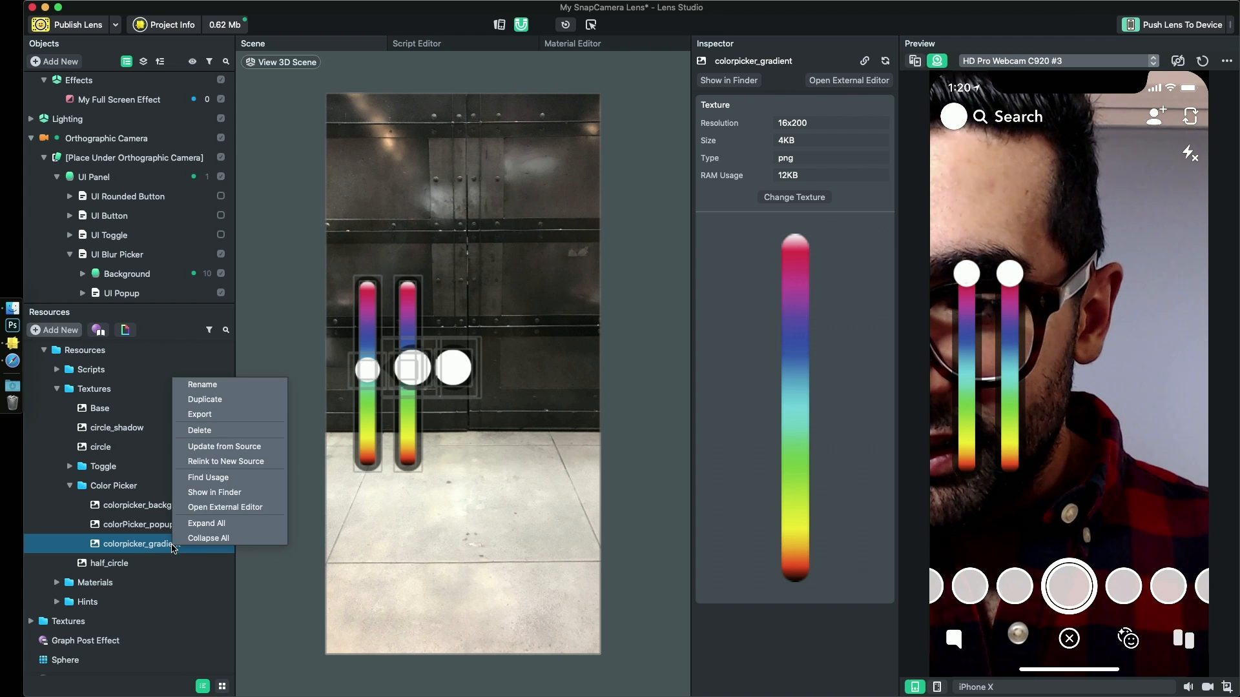
click(229, 493)
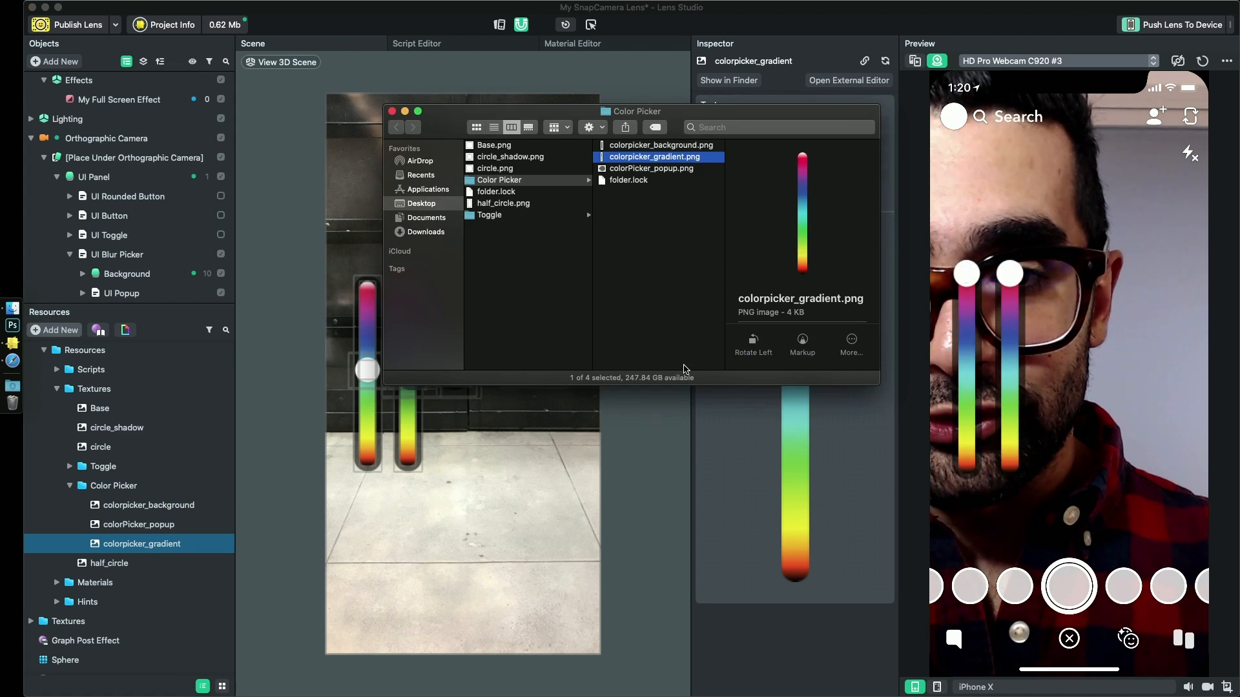
drag(655, 163, 9, 328)
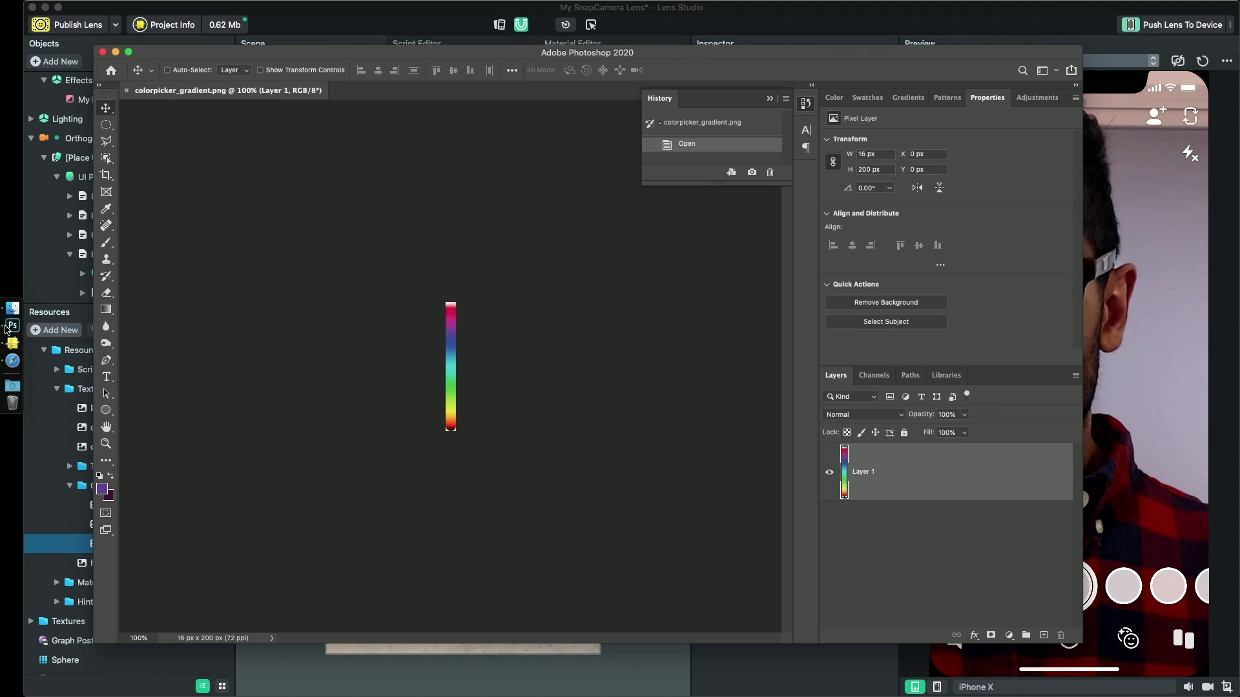
- Apply a Color Overlay in white (ffffff) to Layer 1 of colorpicker_gradient.png
key(super+plus)
key(super+plus)
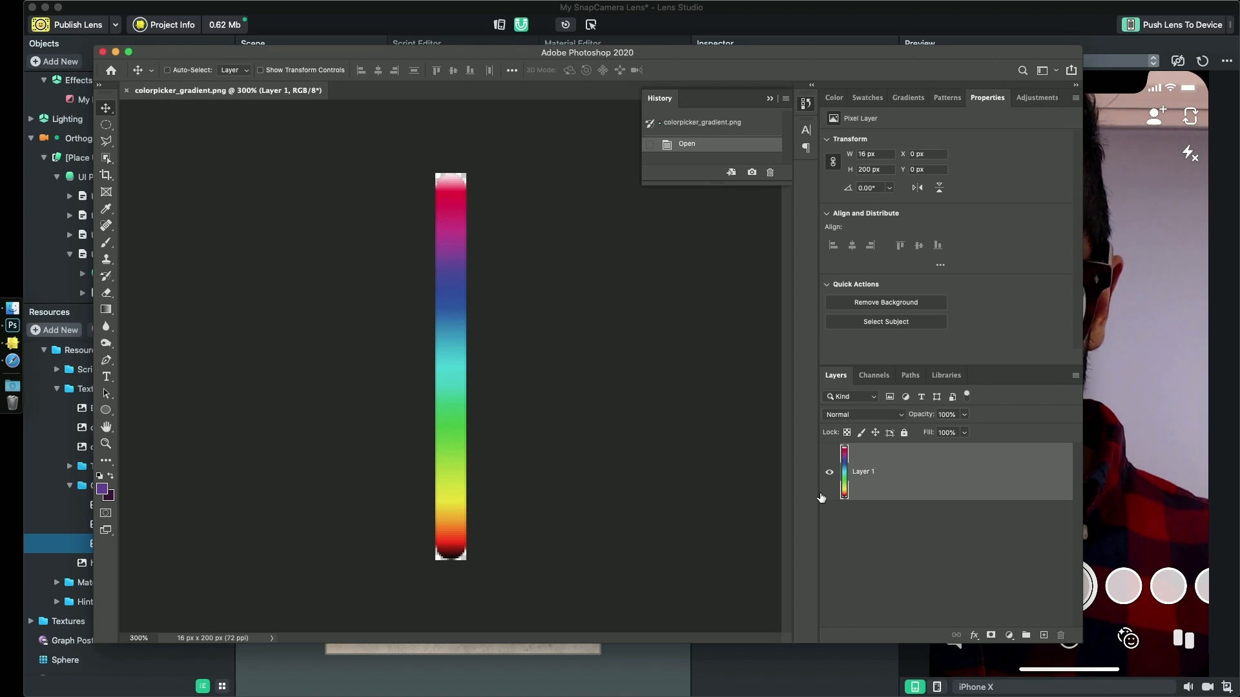
double_click(843, 475)
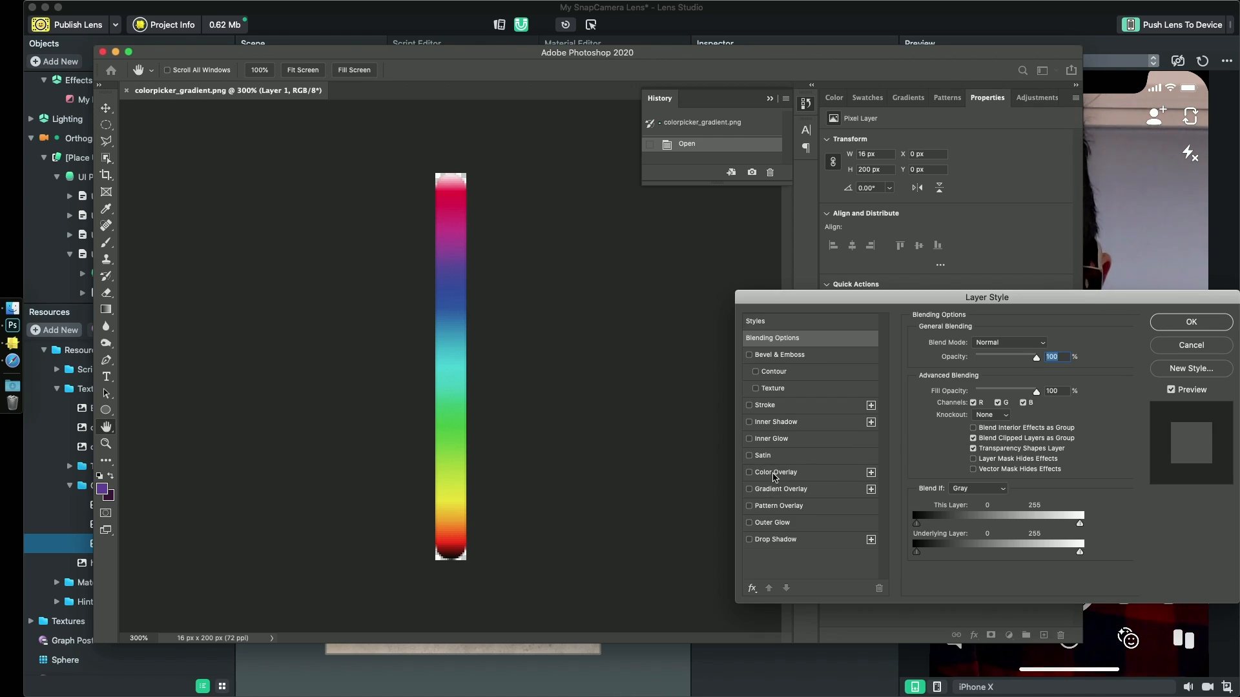
click(776, 475)
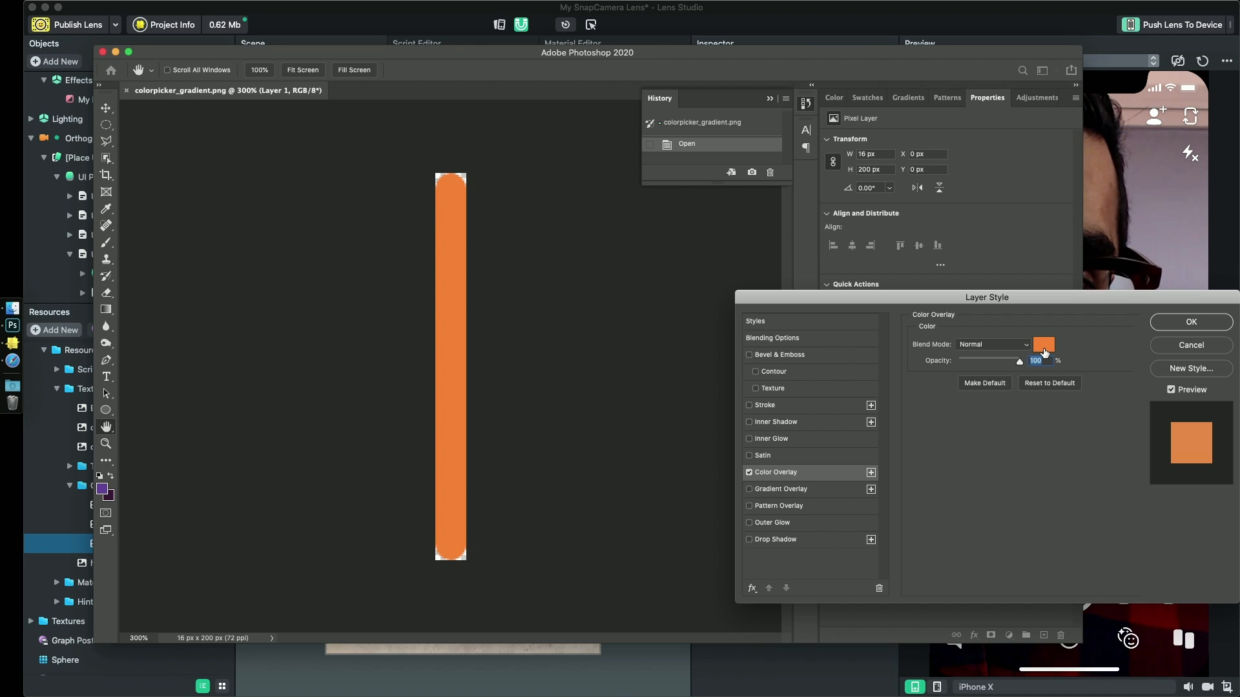
click(1043, 345)
text(ffffff)
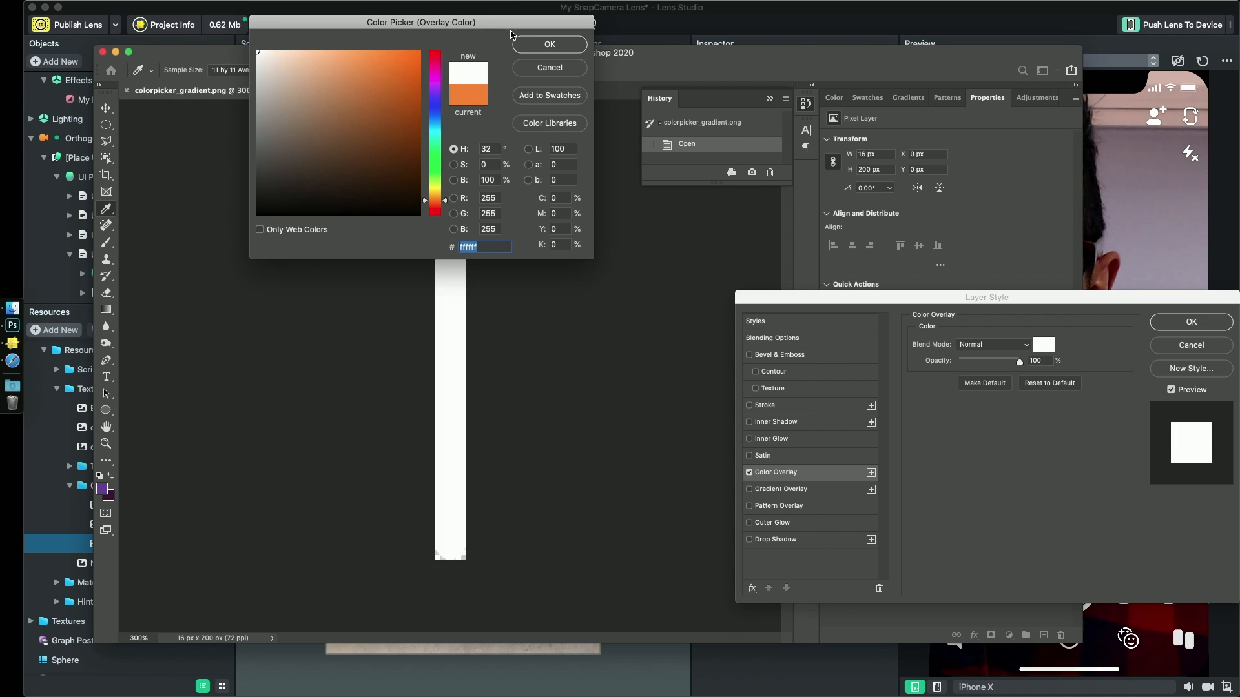
click(536, 45)
click(1205, 326)
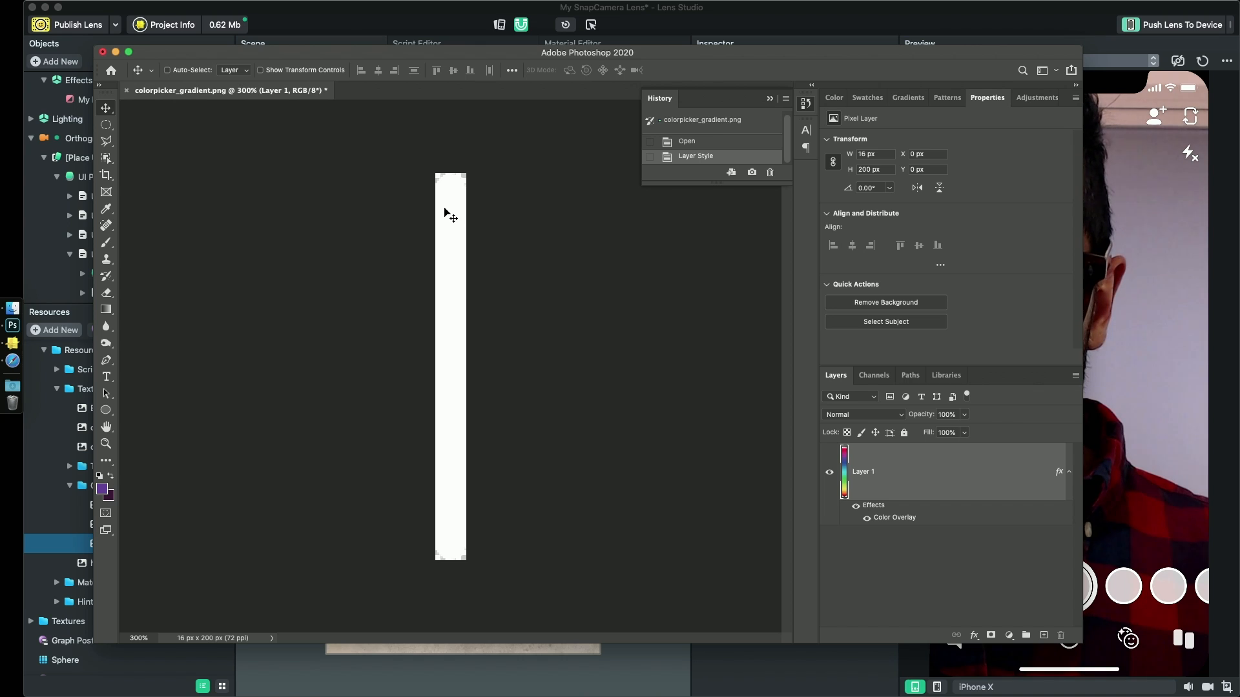
key(m)
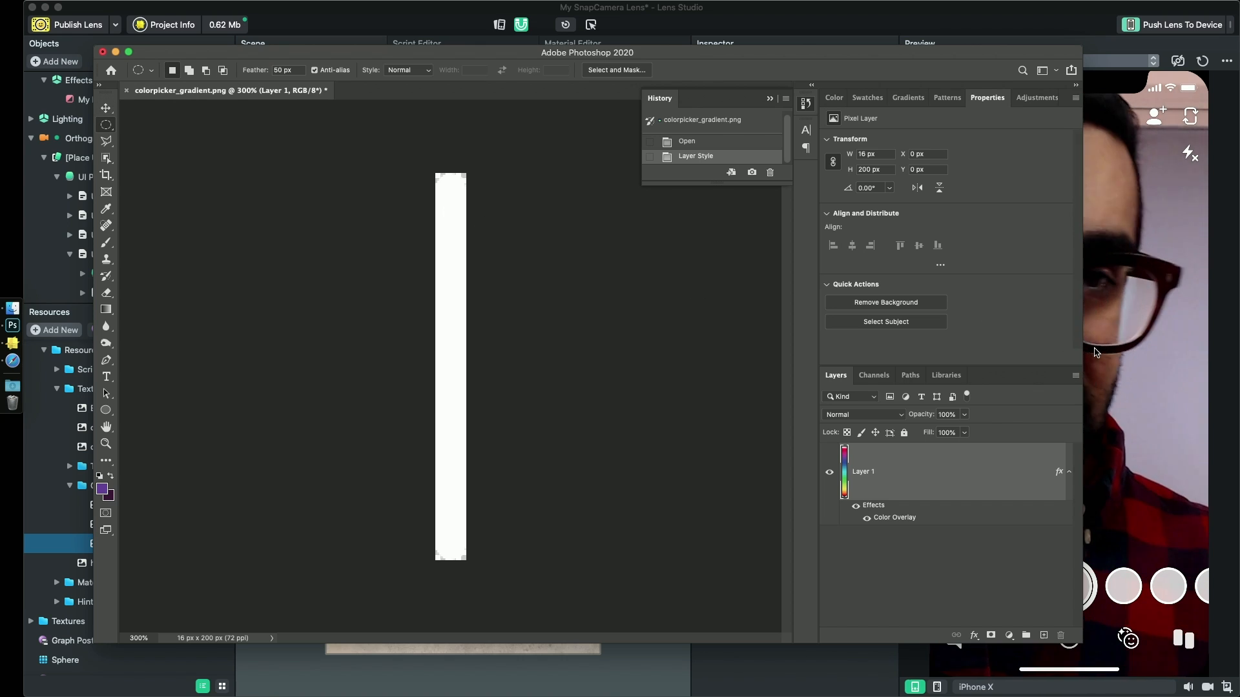
click(1096, 355)
key(super+Tab)
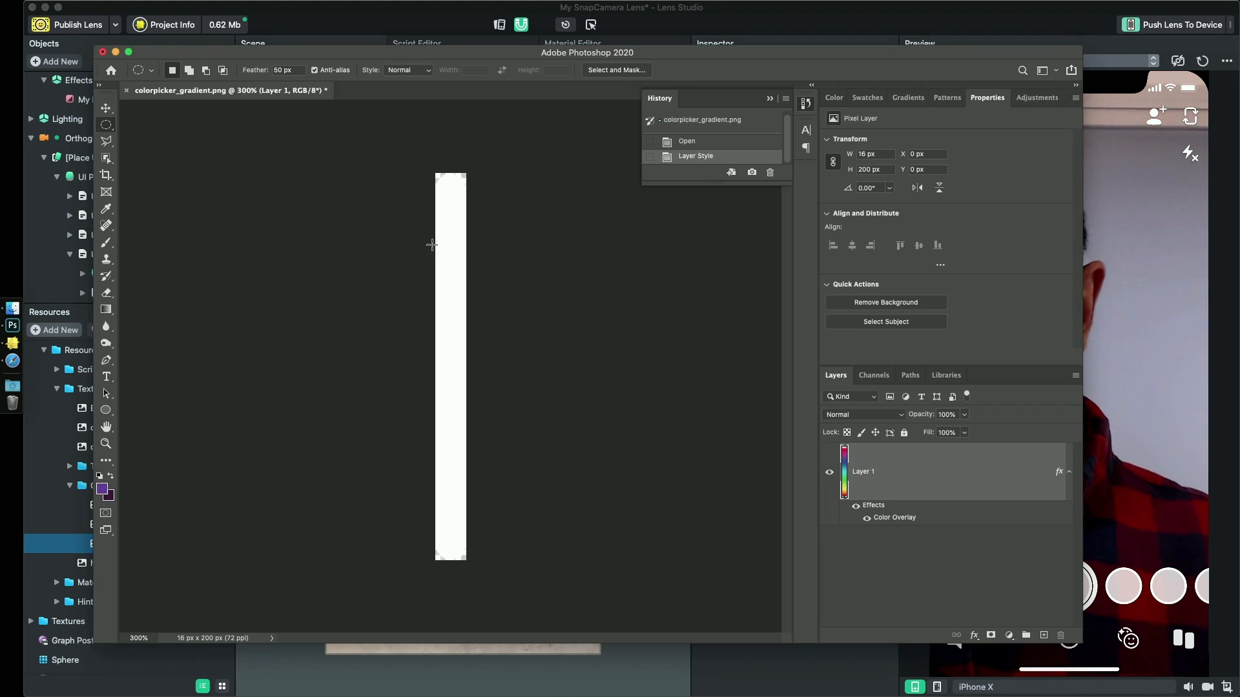
- Choose the Eraser tool and give it a soft brush of 137 px with 0% hardness
key(b)
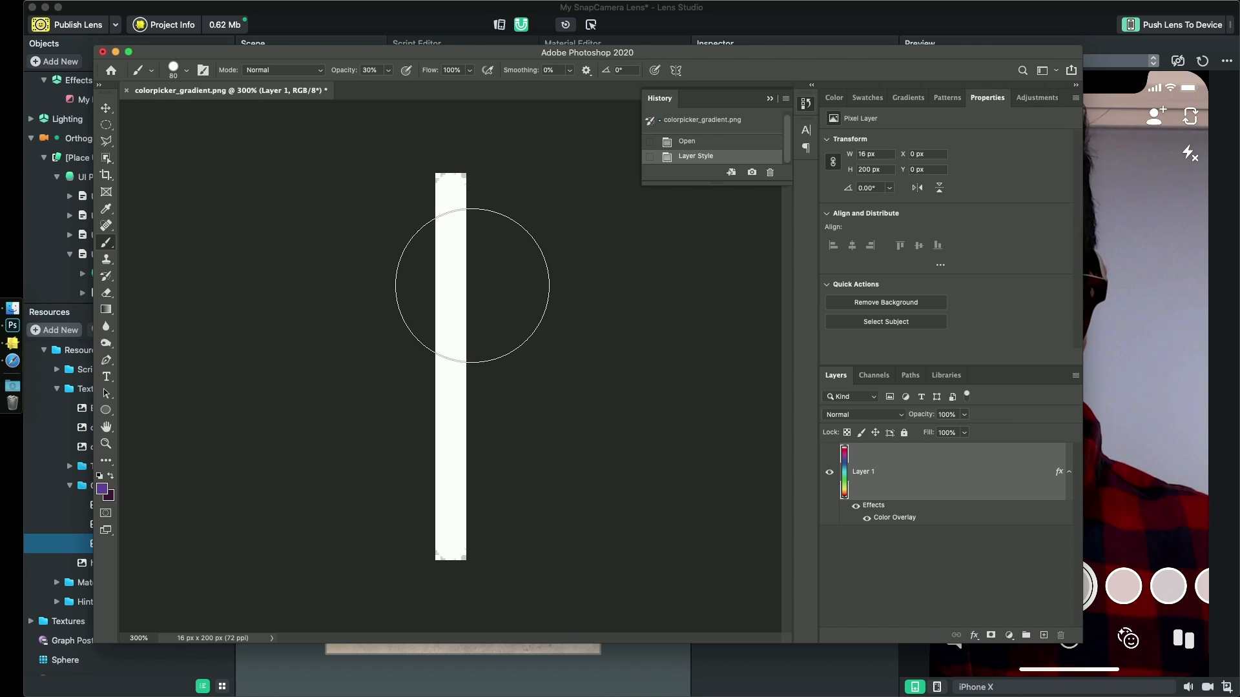
key(e)
key(super+minus)
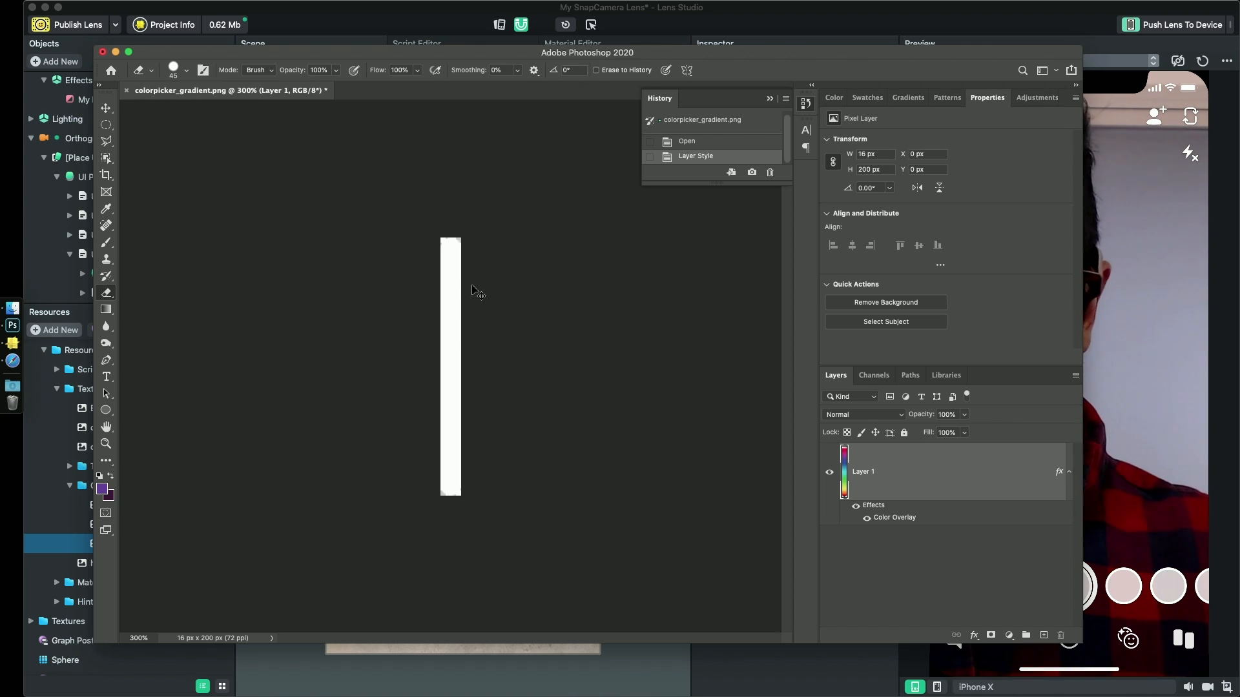
key(super+minus)
key(super+minus)
right_click(486, 319)
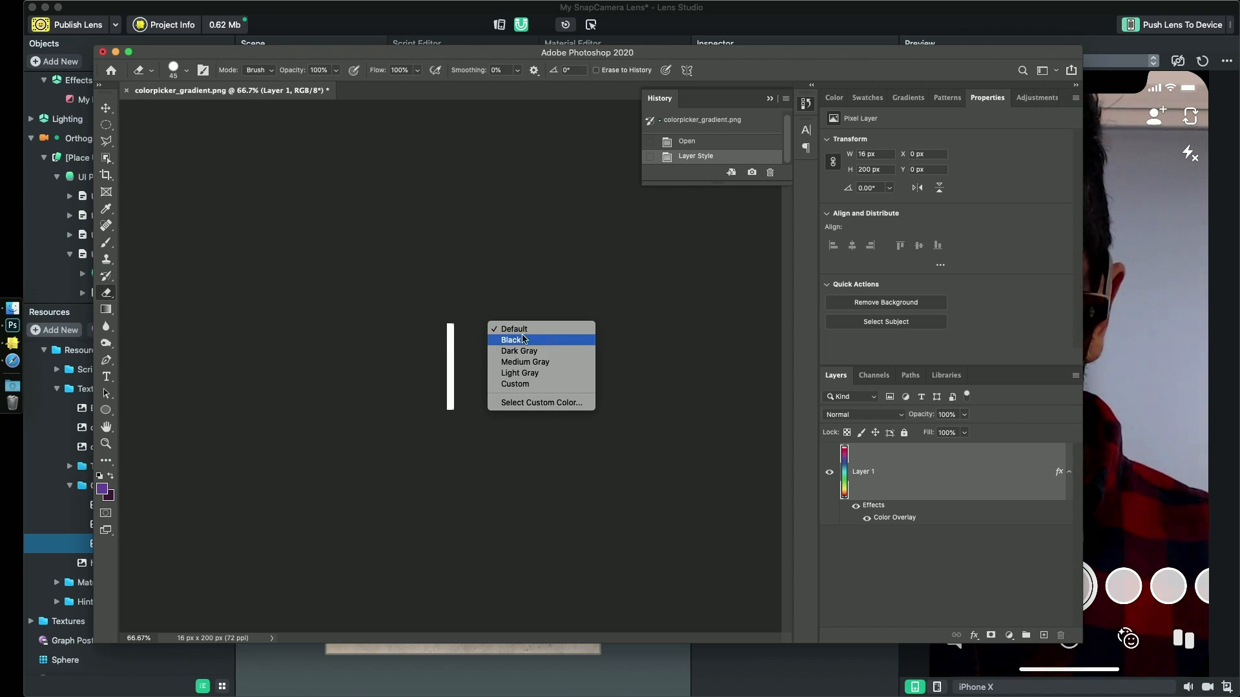
click(449, 336)
right_click(449, 336)
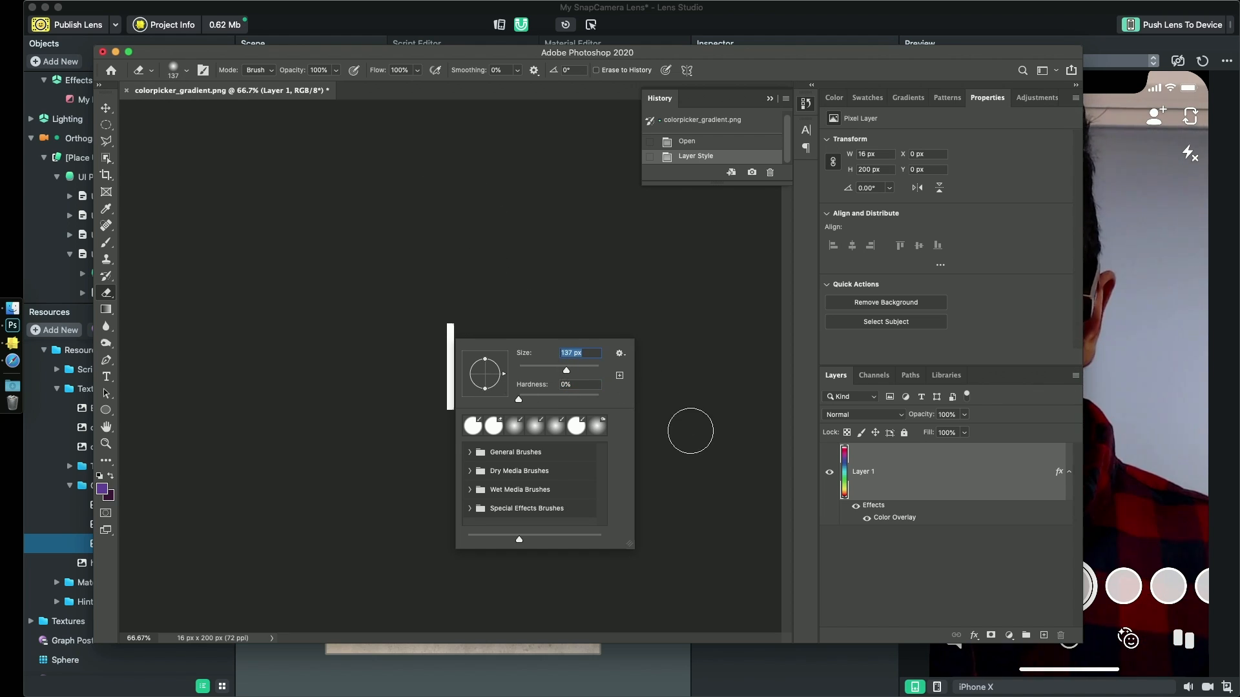
key(Return)
- Try erasing the white bar with a 5000 px soft eraser centred above it, and undo the stroke
click(454, 152)
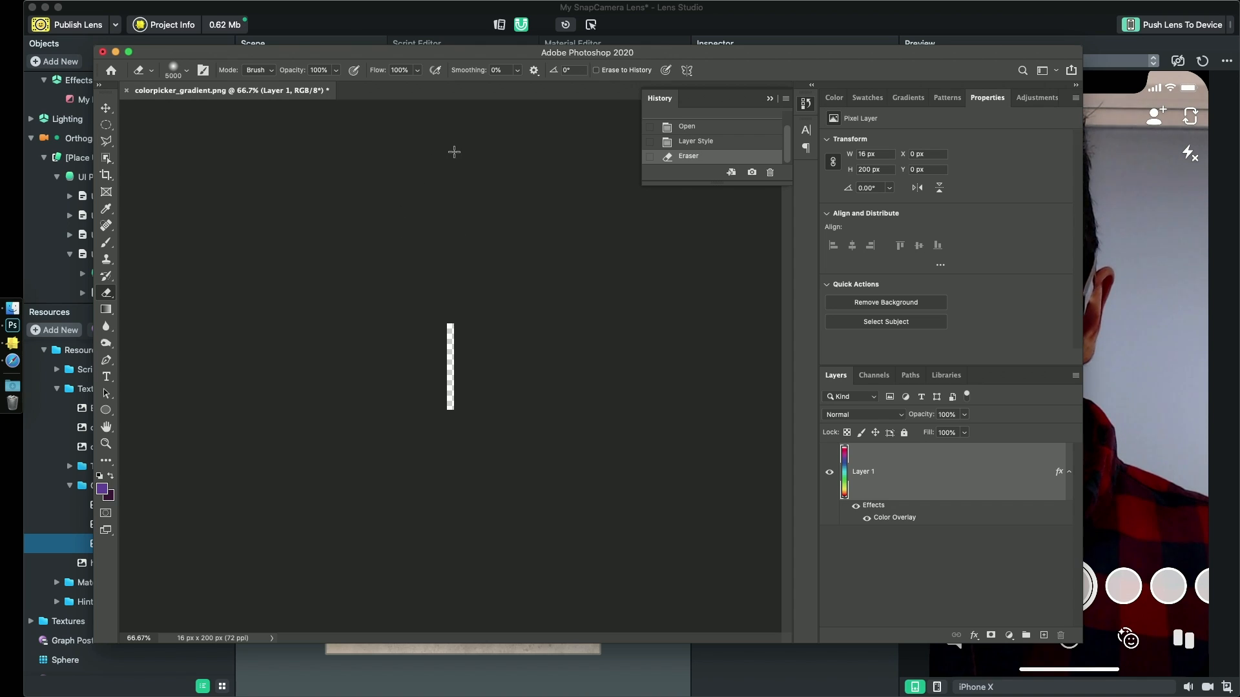
key(super+z)
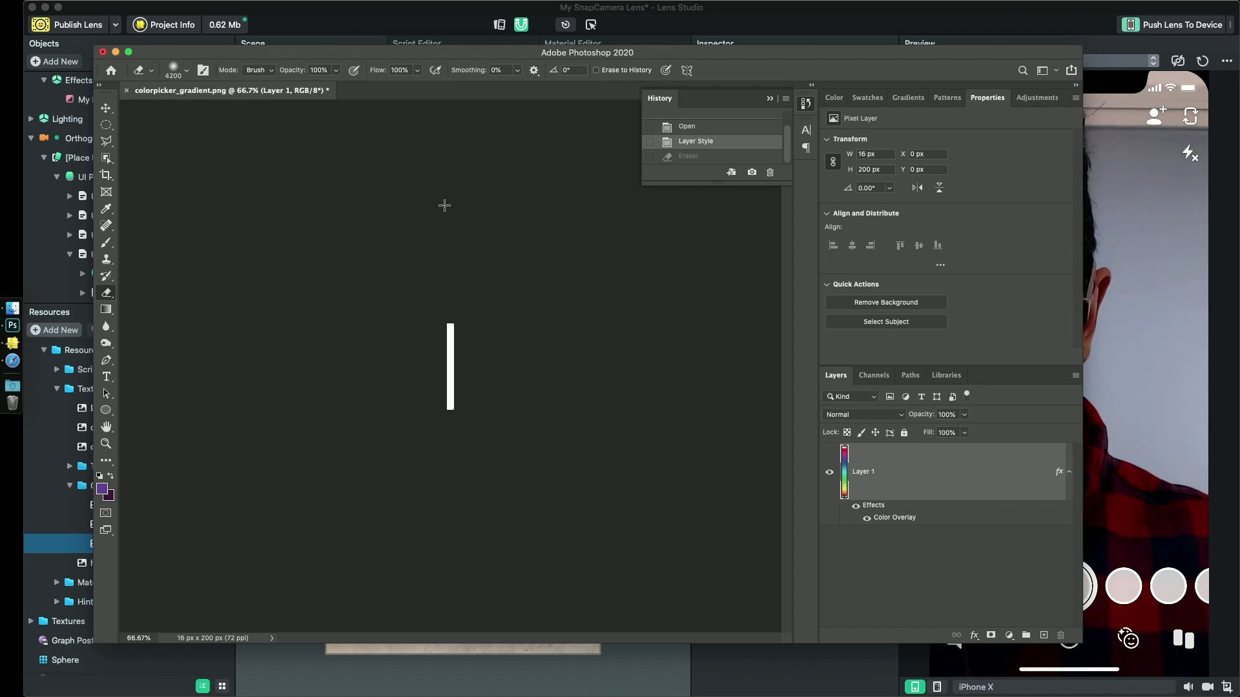
- Reduce the eraser to 700 px and fade the upper part of the white bar with one soft erase from above
key(bracketleft)
key(bracketleft)
key(bracketleft)
key(bracketleft)
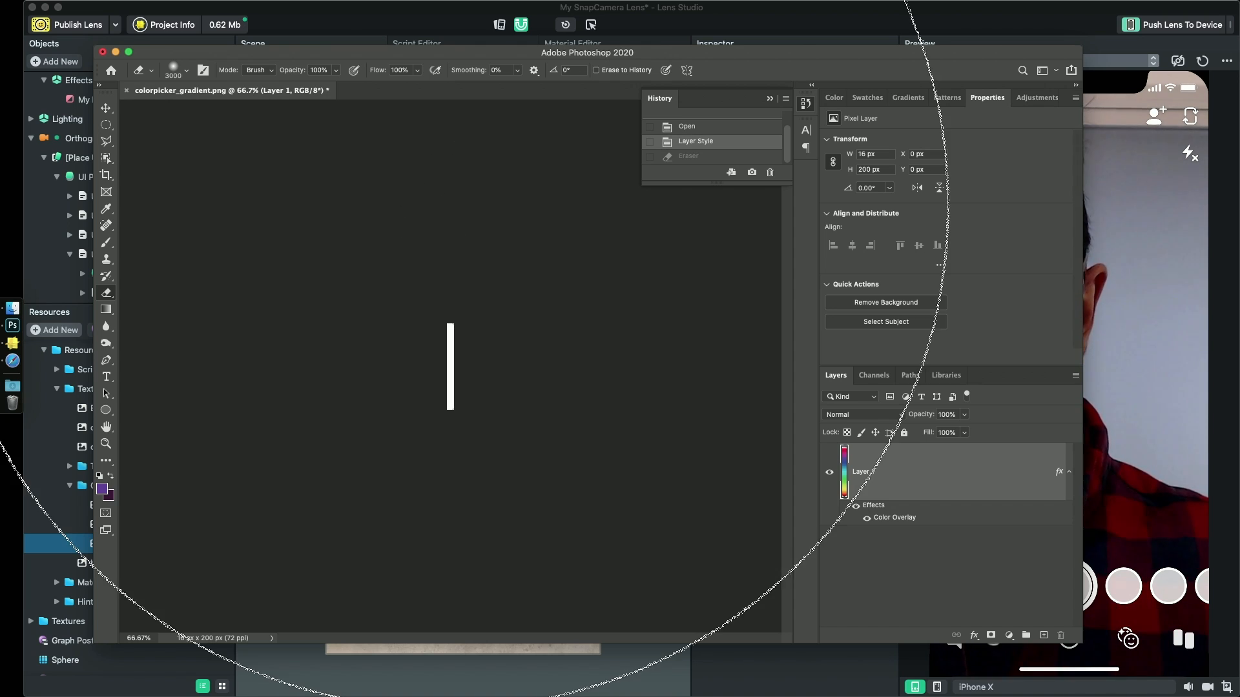
key(bracketleft)
key(bracketleft)
key(bracketleft)
key(bracketleft)
key(bracketleft)
key(bracketleft)
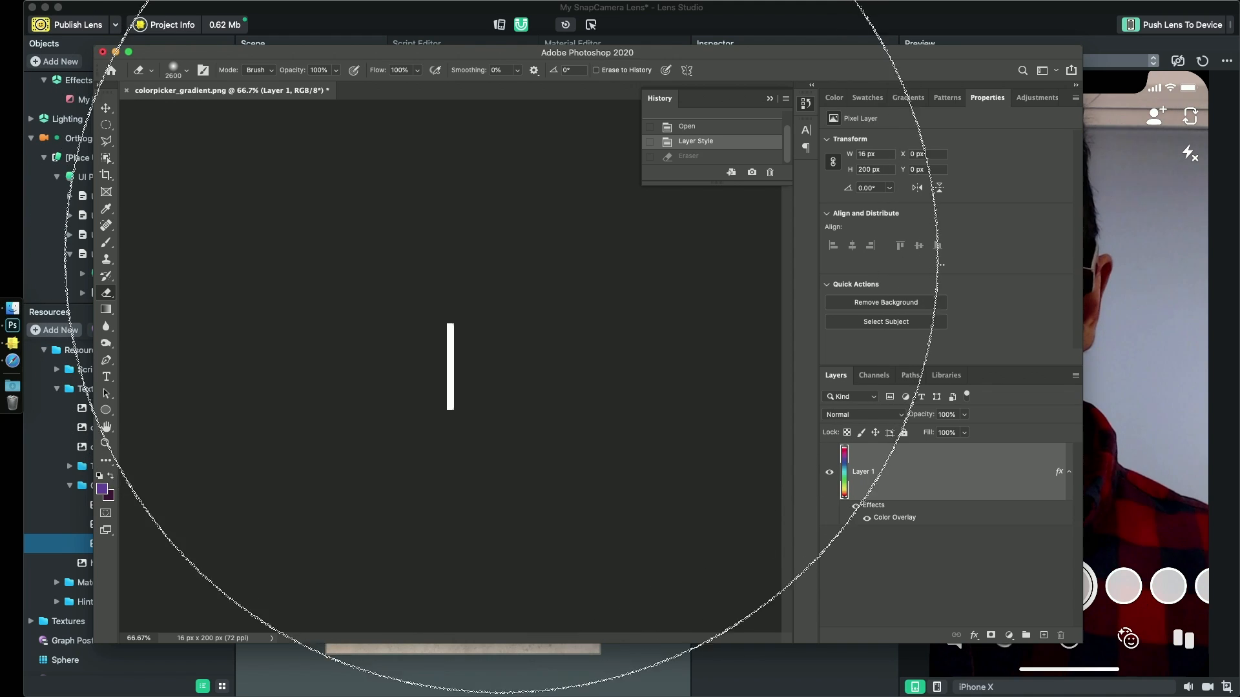
key(bracketleft)
key(bracketleft)
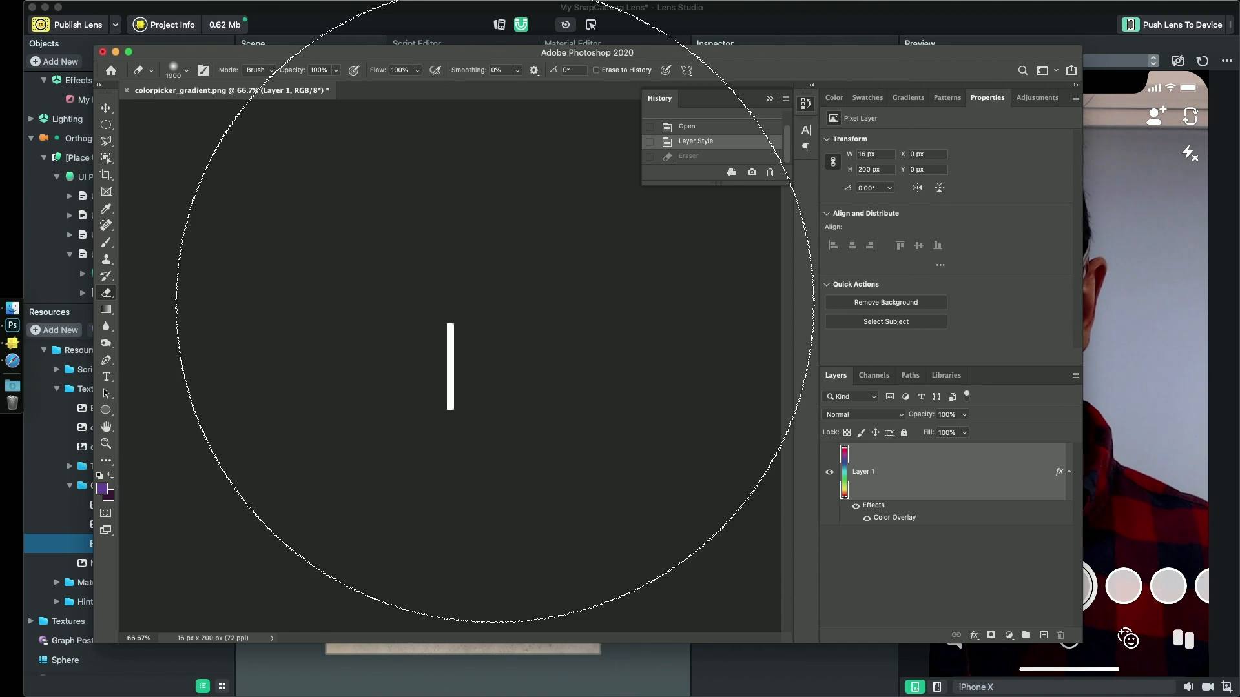
key(bracketleft)
key(bracketleft)
key(bracketleft)
key(bracketleft)
key(bracketleft)
key(bracketleft)
key(bracketleft)
key(bracketleft)
key(bracketleft)
key(bracketleft)
key(bracketleft)
key(bracketleft)
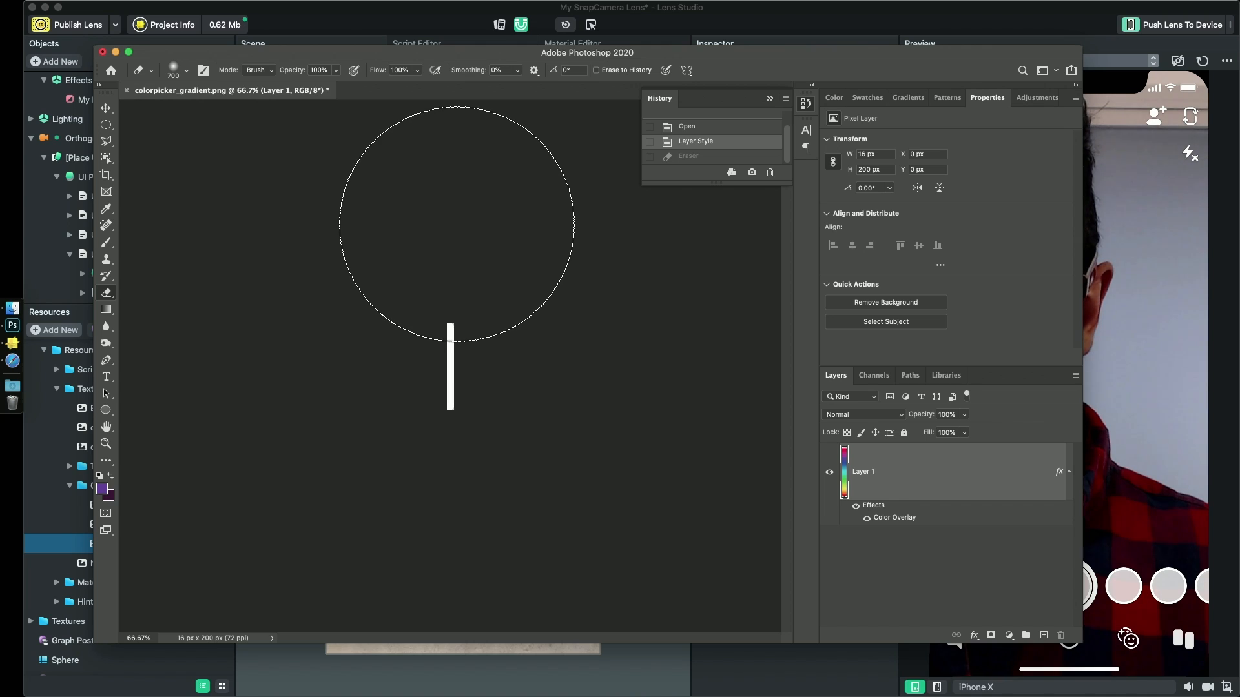
click(458, 212)
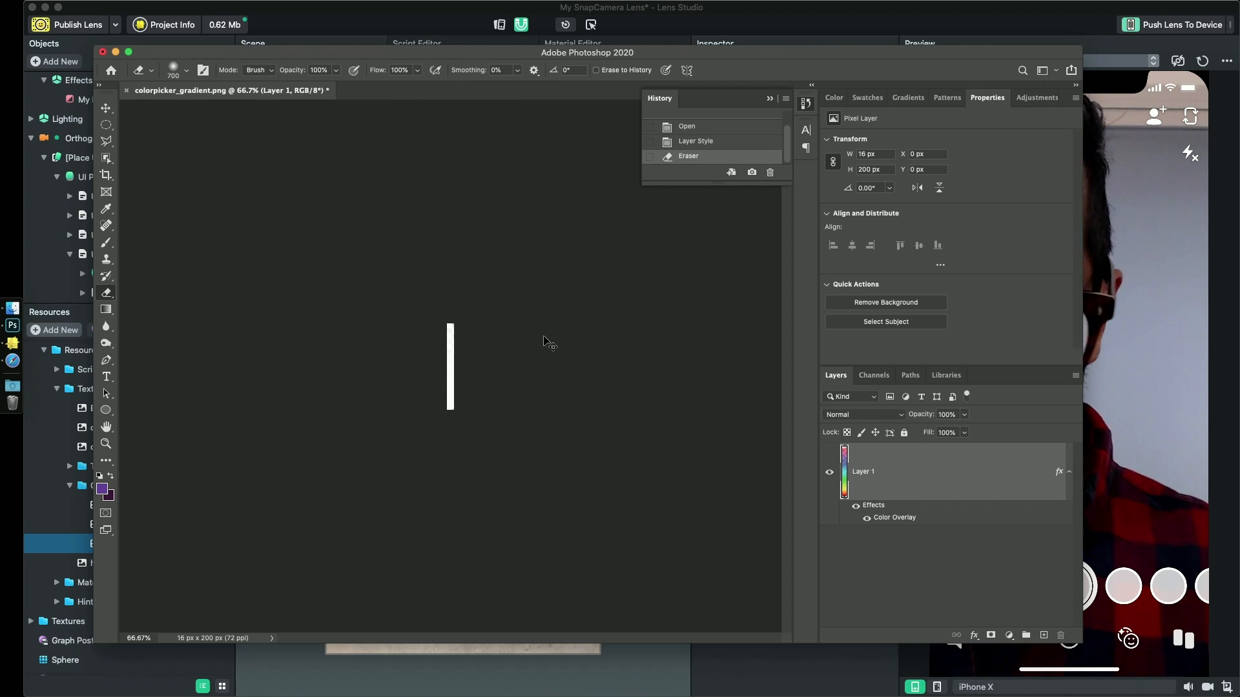
key(super+equal)
key(super+equal)
key(super+equal)
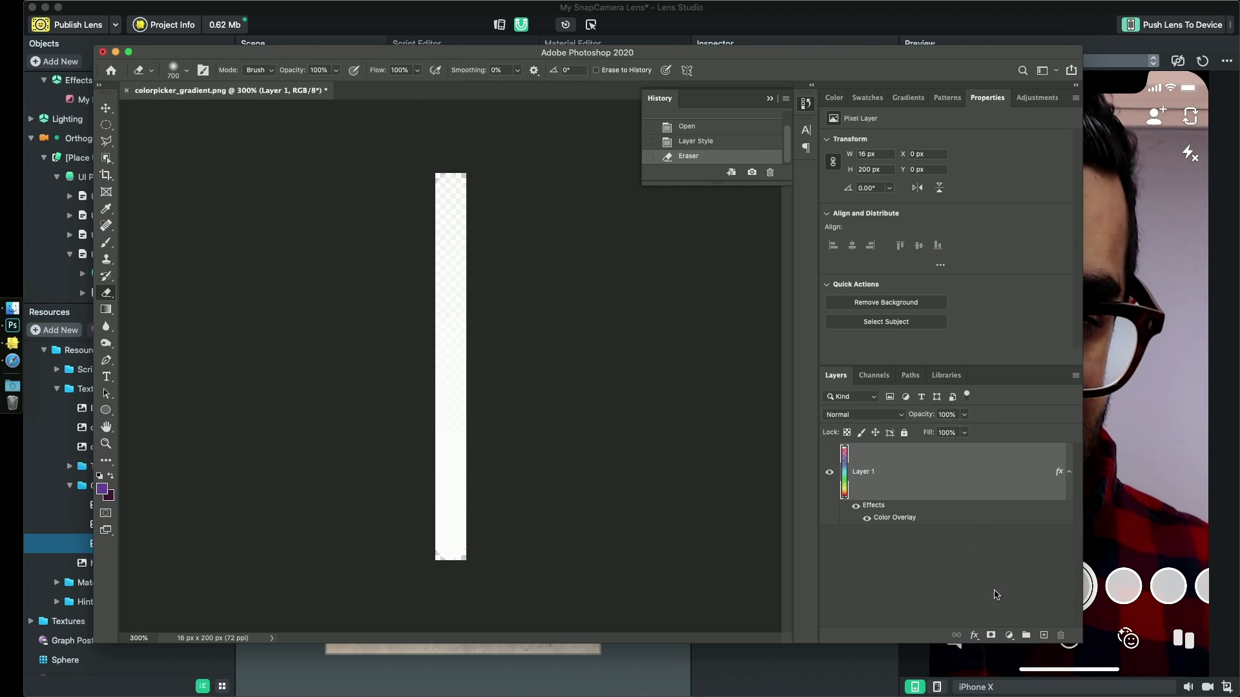
- Add a new layer beneath Layer 1, try filling it with the purple foreground colour, and undo the fill
click(1043, 637)
drag(894, 459, 895, 581)
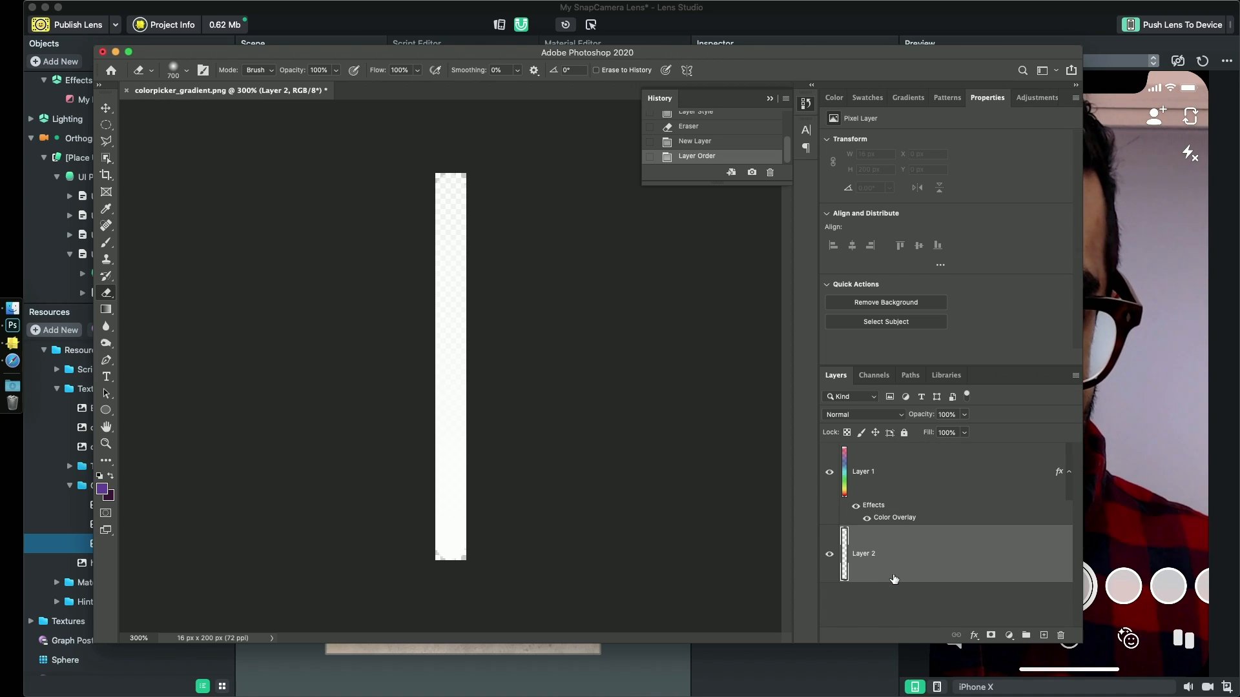
key(alt+BackSpace)
key(super+z)
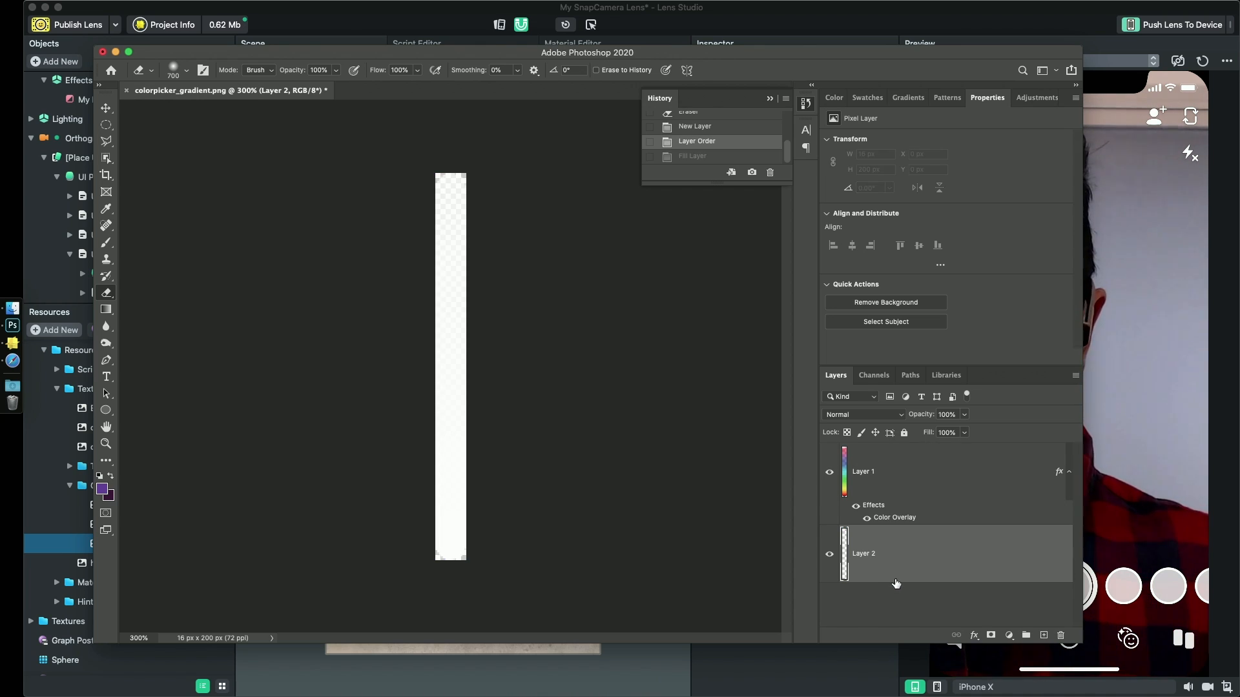
- Fade Layer 1's white bar further with one more 700 px soft erase centred well above the bar
key(super+minus)
key(super+minus)
key(super+minus)
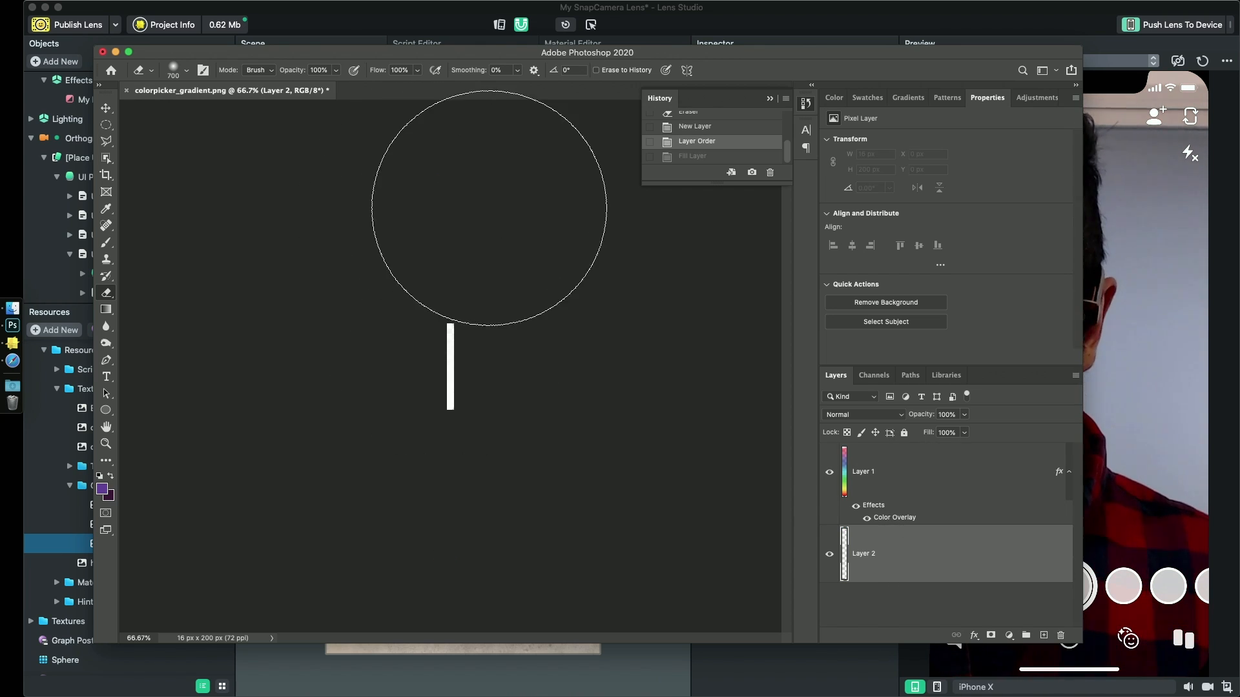
click(928, 479)
click(465, 207)
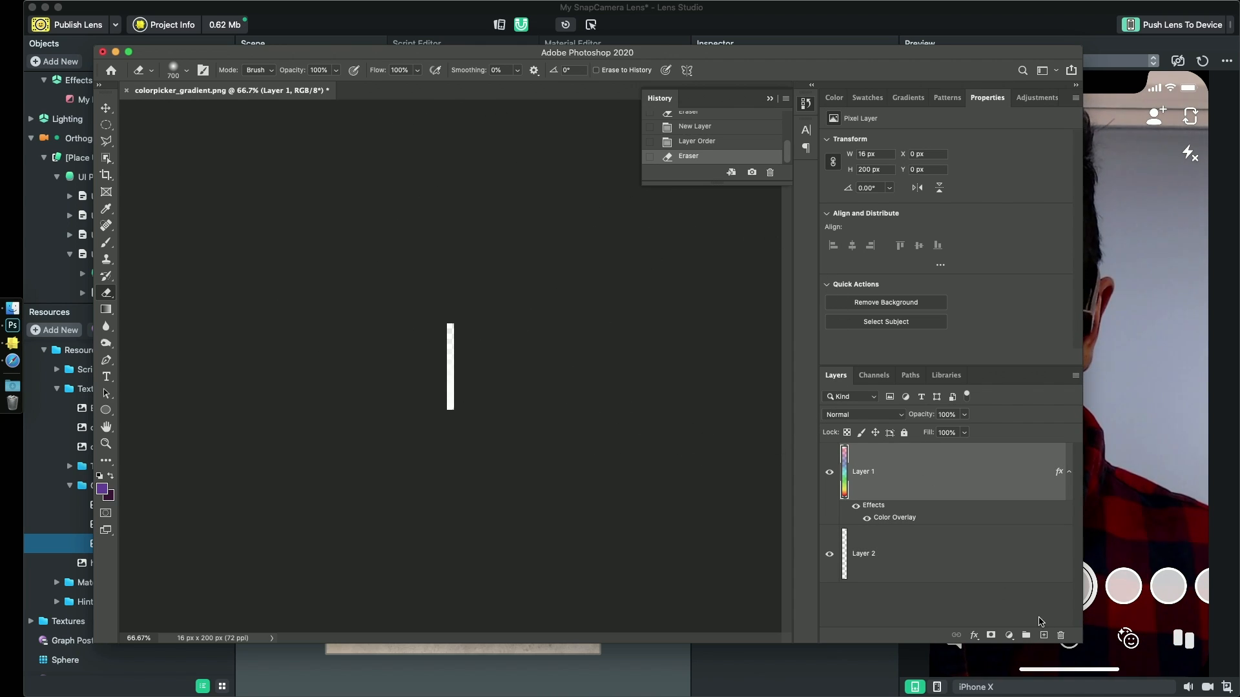
- Fill Layer 2 with the purple foreground colour to check the white bar's fade, and delete that layer again
click(927, 566)
key(alt+BackSpace)
key(super+equal)
key(super+equal)
key(super+equal)
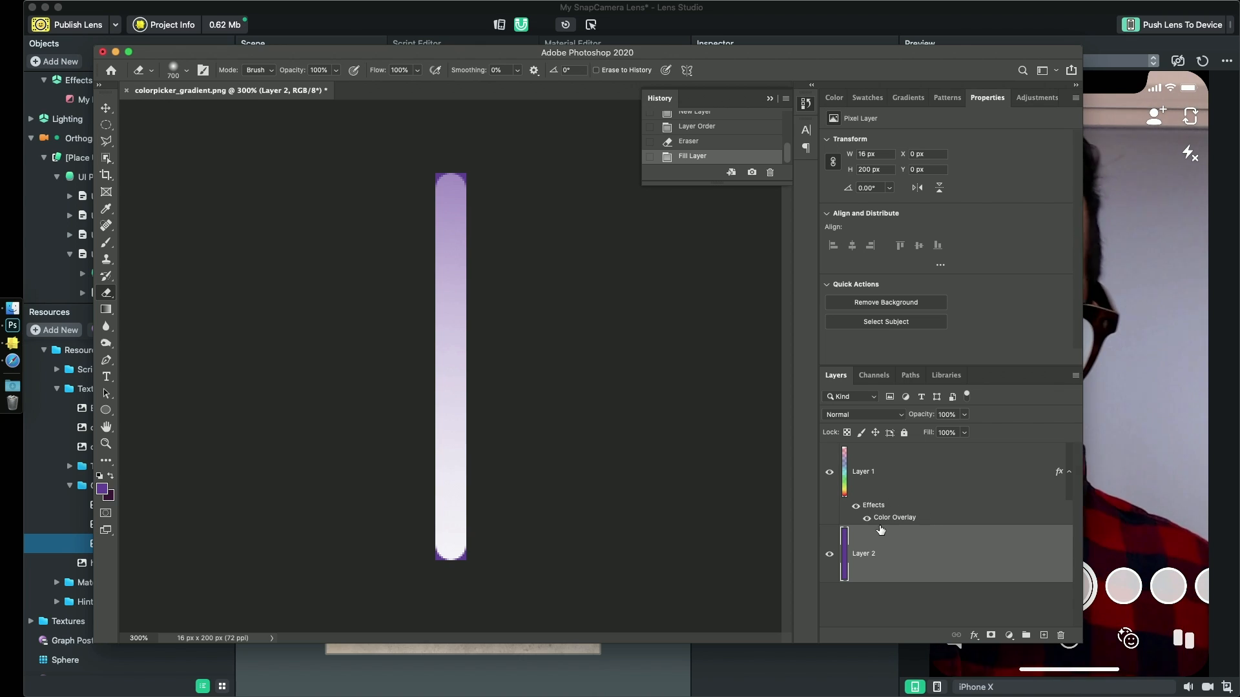
key(BackSpace)
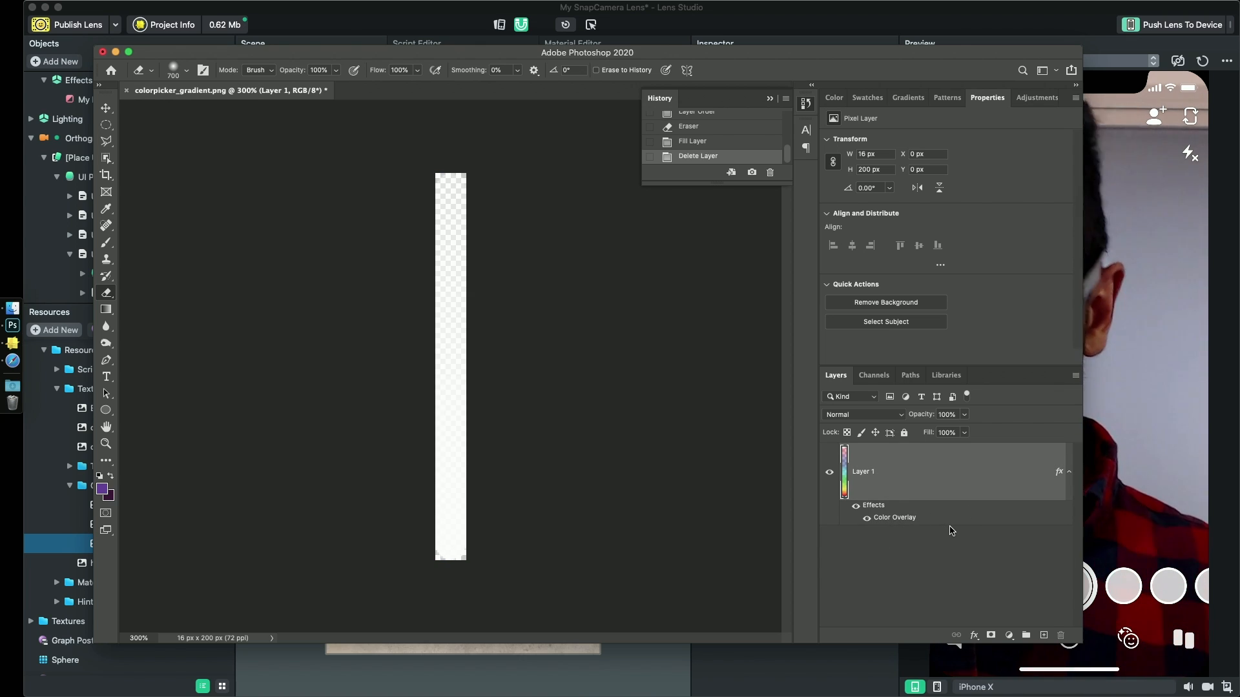
- Save a PNG copy to the Desktop as blur_gradient.png with large file size, and close the original document without saving its changes
key(super+shift+s)
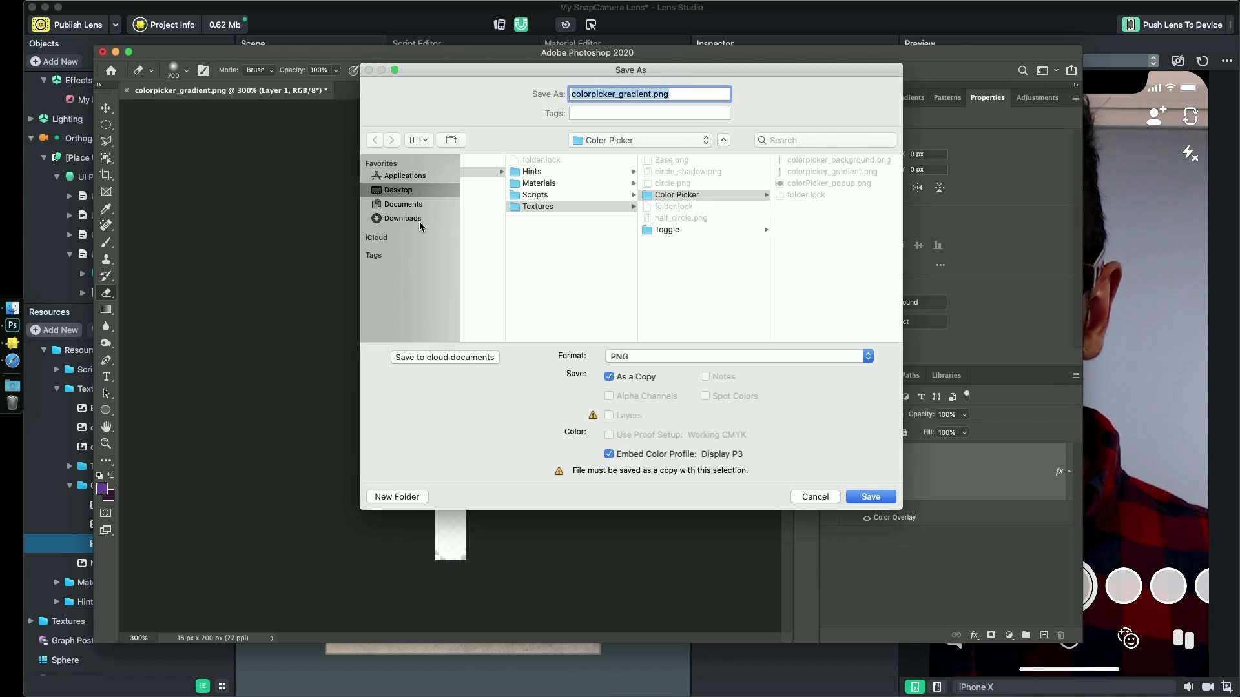
click(397, 190)
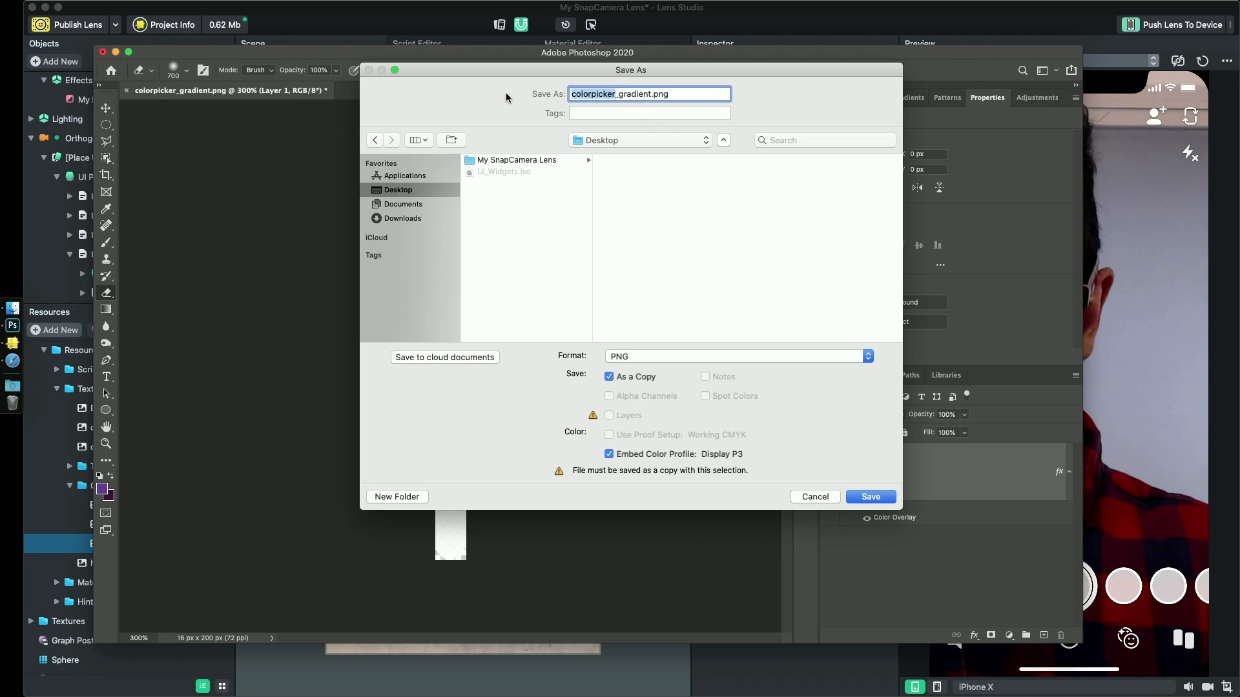
key(Return)
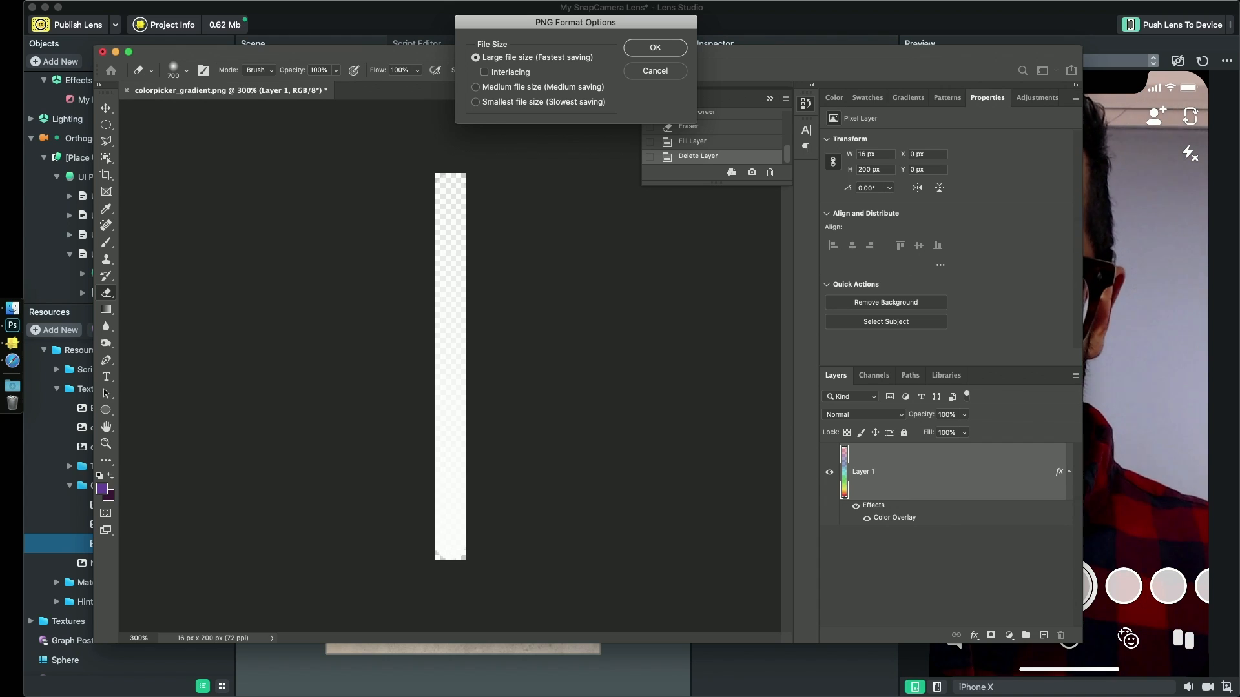
key(Return)
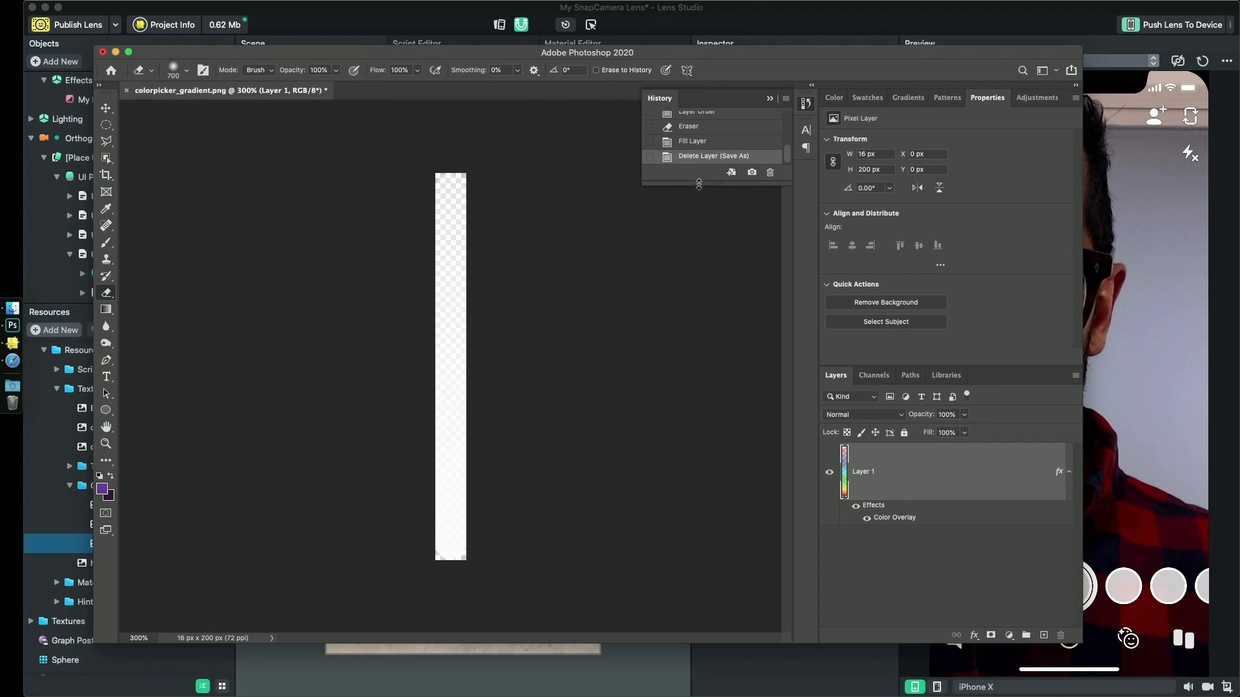
click(103, 52)
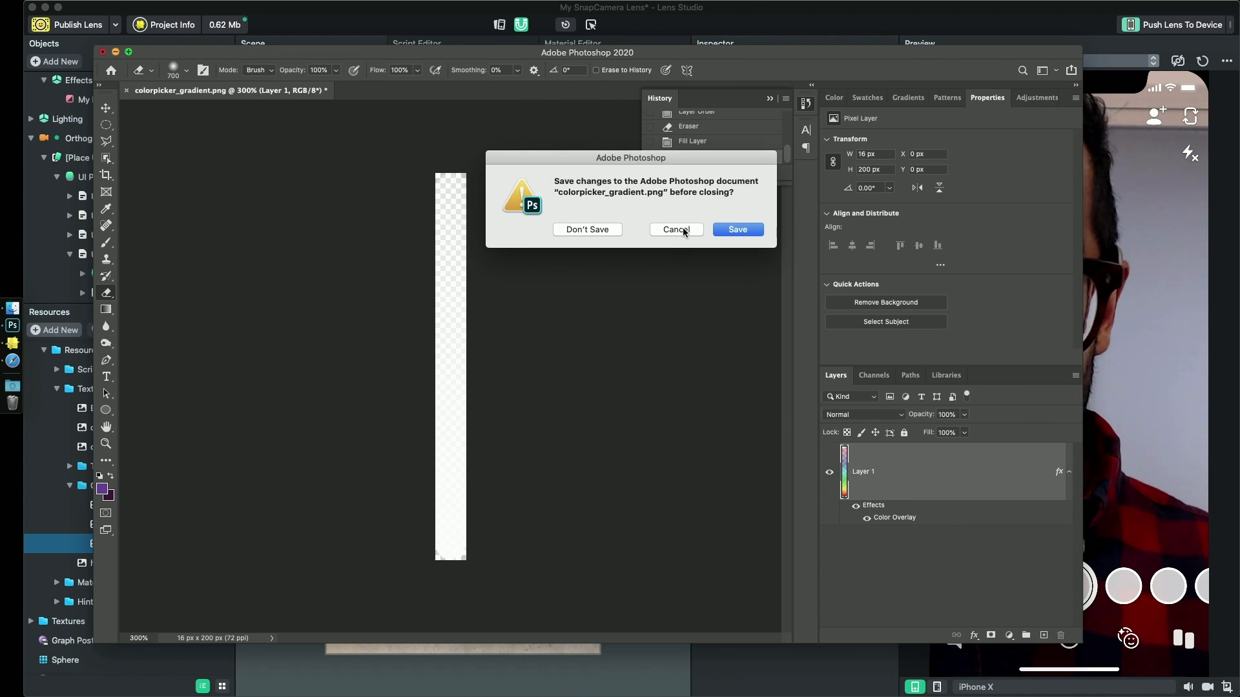
click(587, 229)
- Collapse the UI resources folder in Lens Studio and import blur_gradient.png from the Desktop into the project's resources
scroll(29, 416, up, 3)
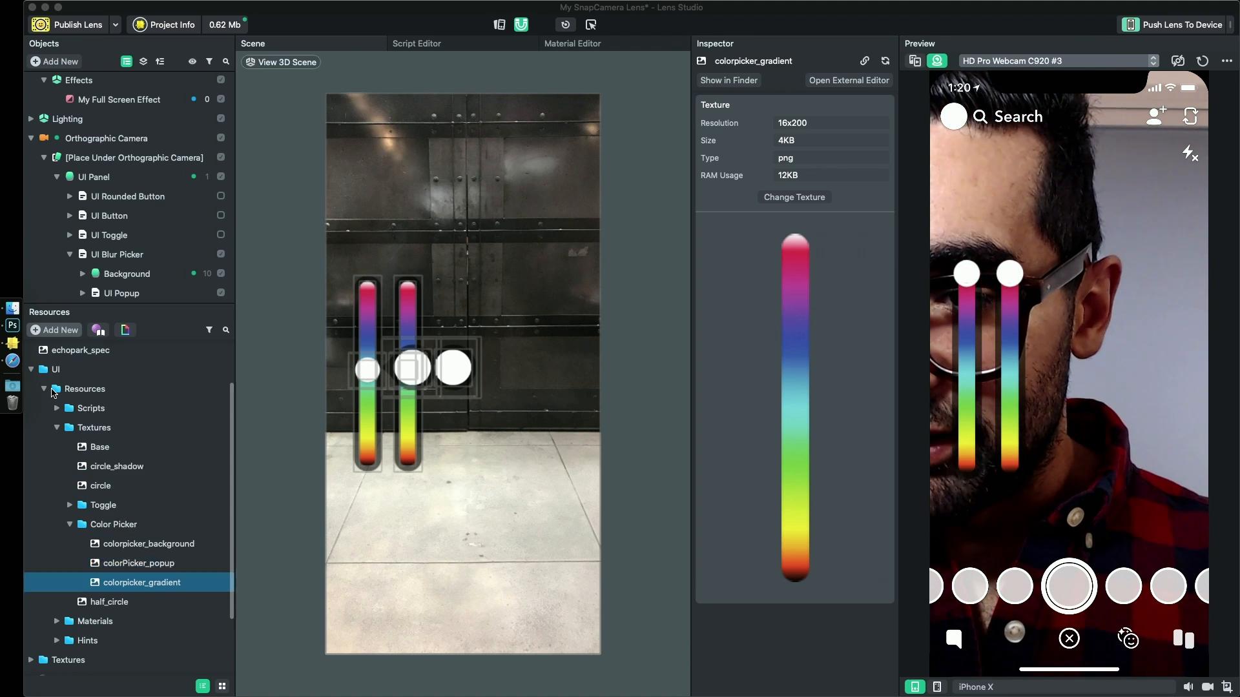
click(31, 427)
key(F11)
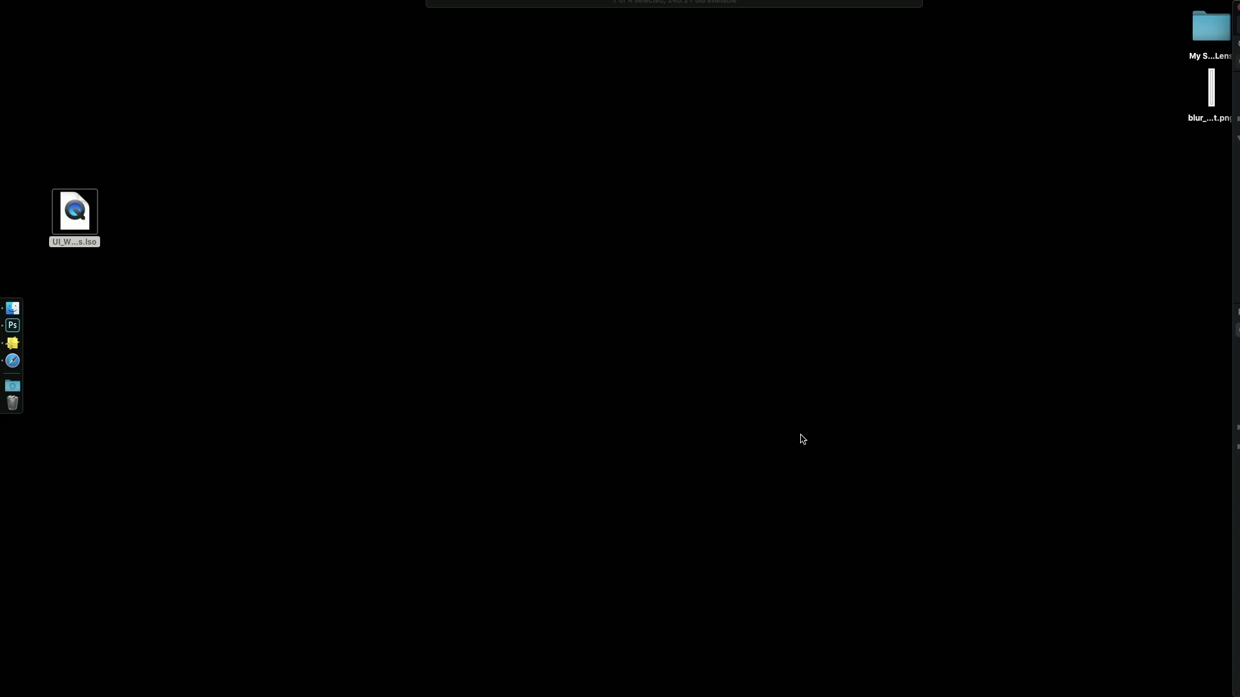
drag(1210, 96, 107, 569)
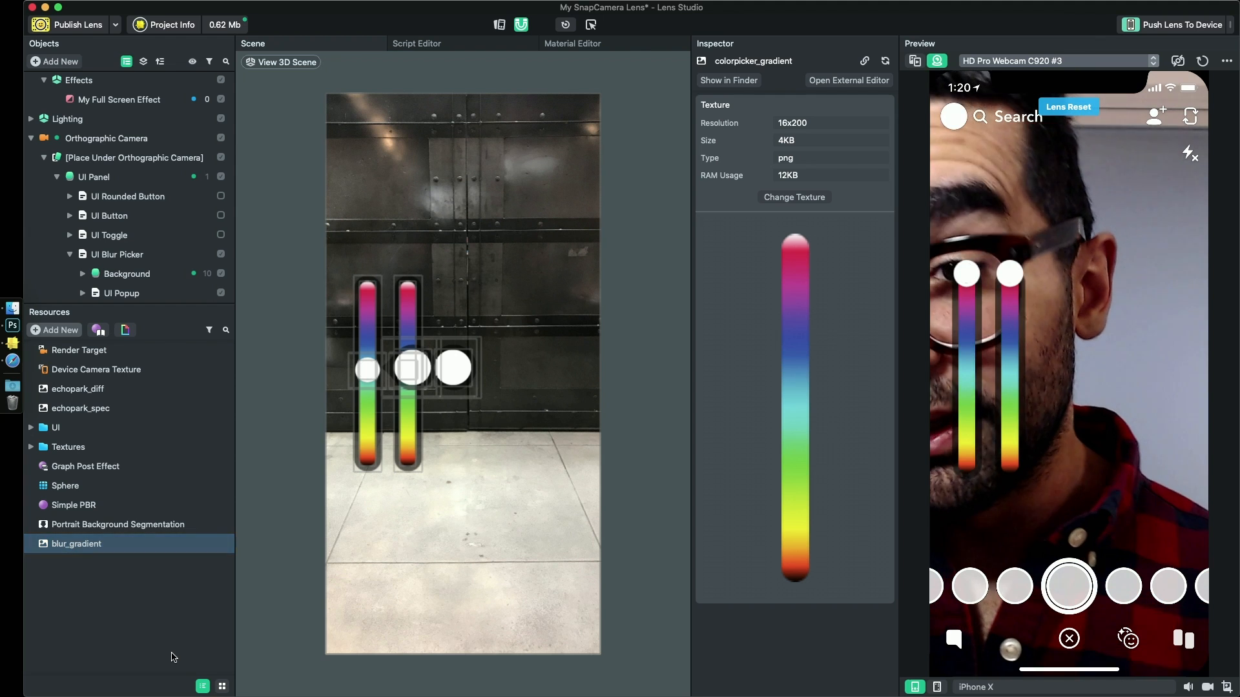
- Assign blur_gradient as the image texture of the Palette object under the UI Blur Picker's Background
click(129, 275)
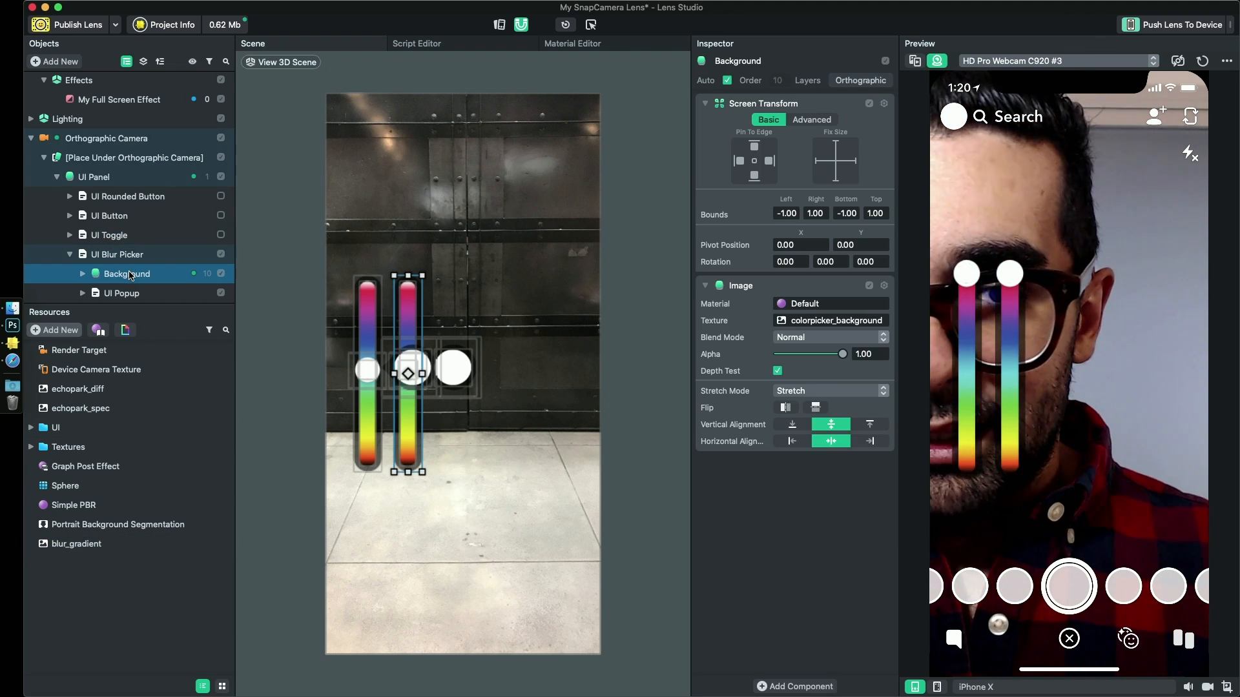
click(83, 273)
scroll(97, 264, down, 1)
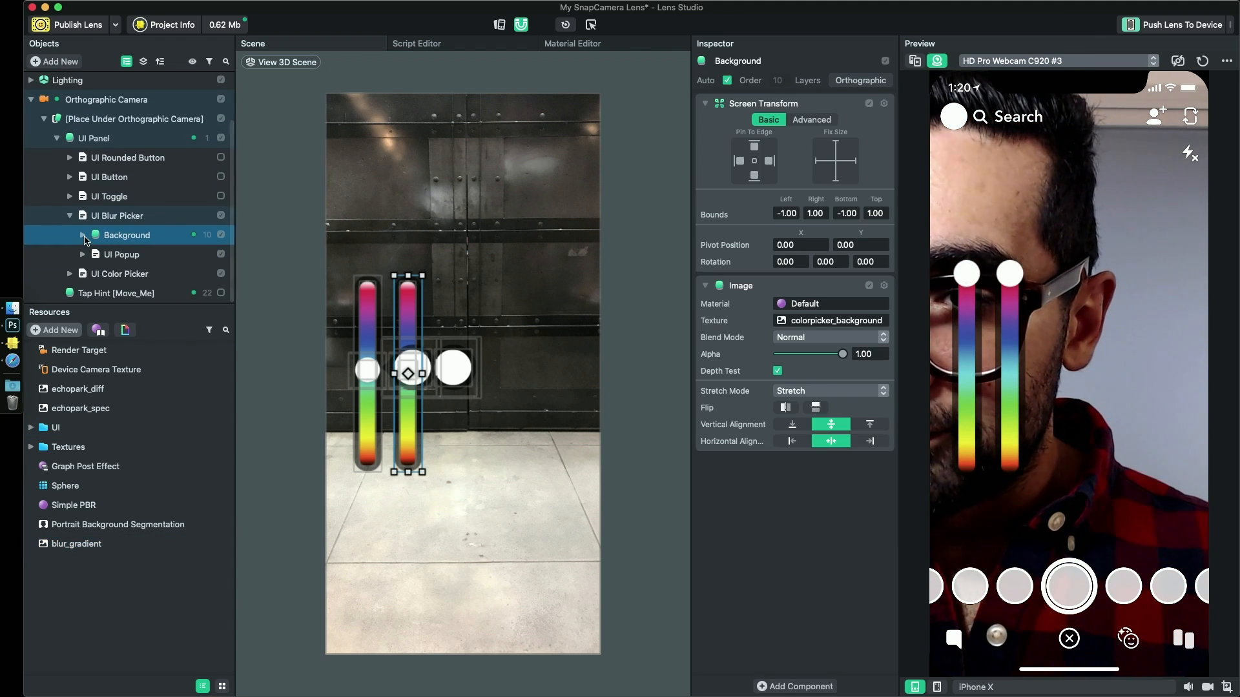
click(132, 255)
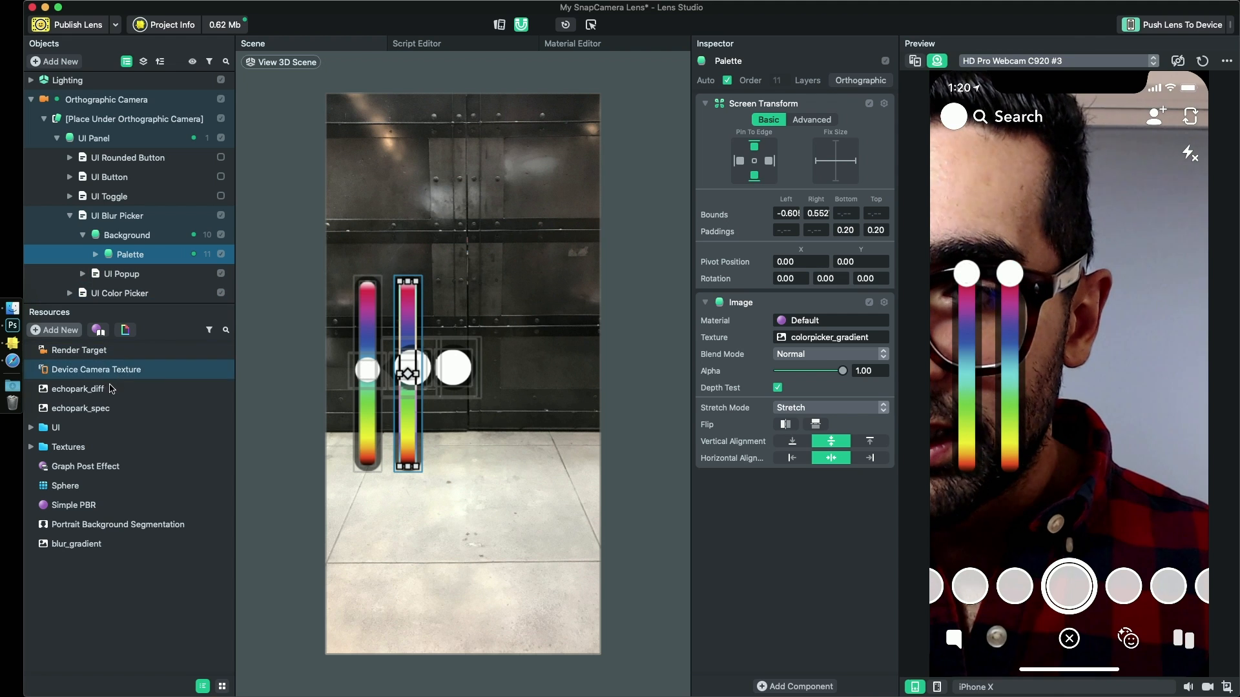
click(76, 549)
drag(75, 549, 819, 340)
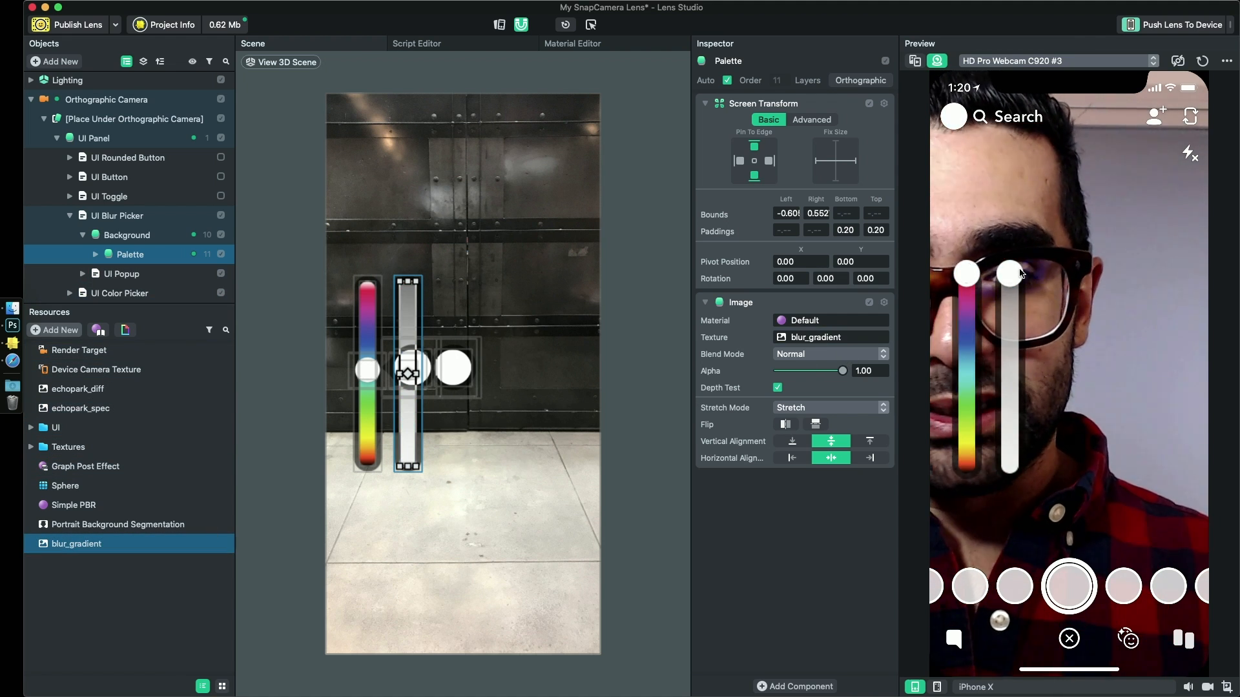
- Try the blur picker's handle in the preview, also under the Desktop (16/9) device simulation
drag(1009, 273, 1029, 237)
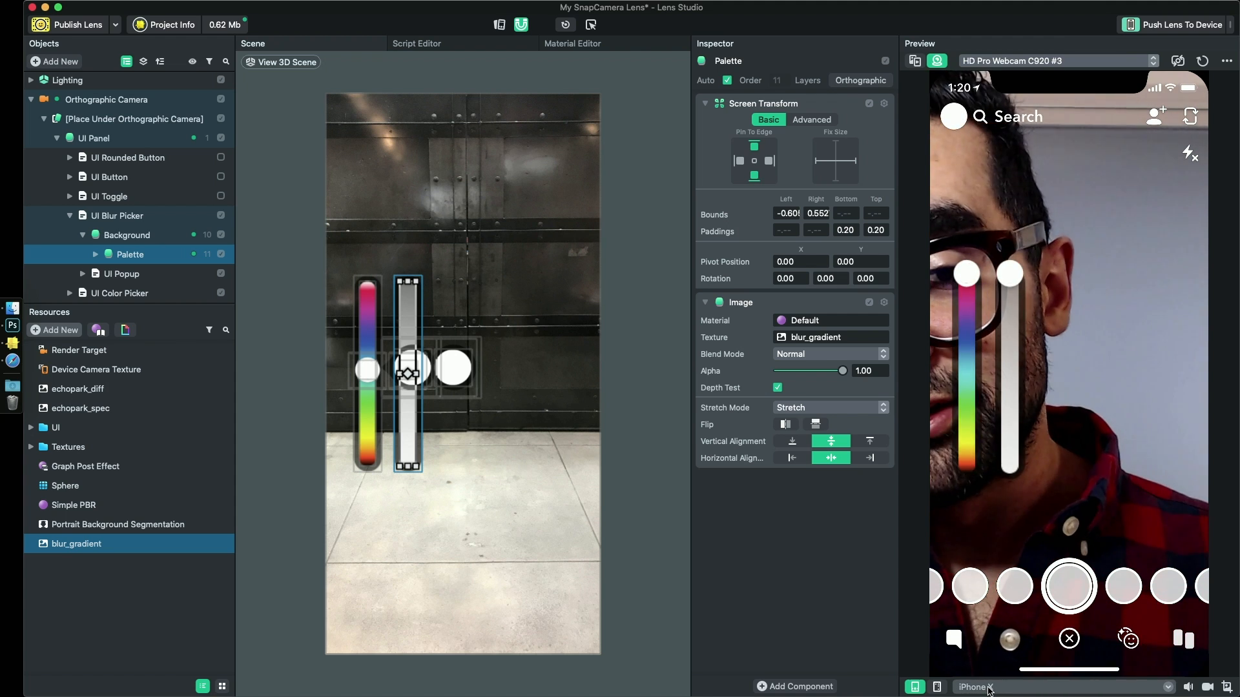
click(988, 688)
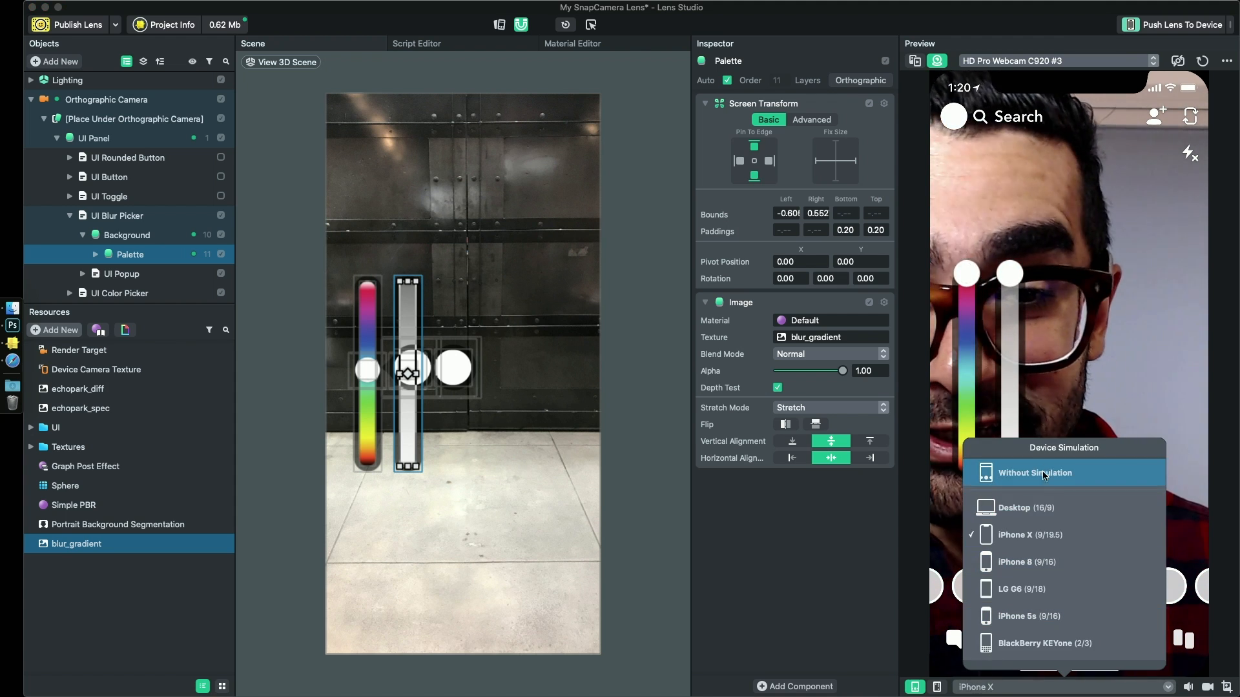
click(1030, 510)
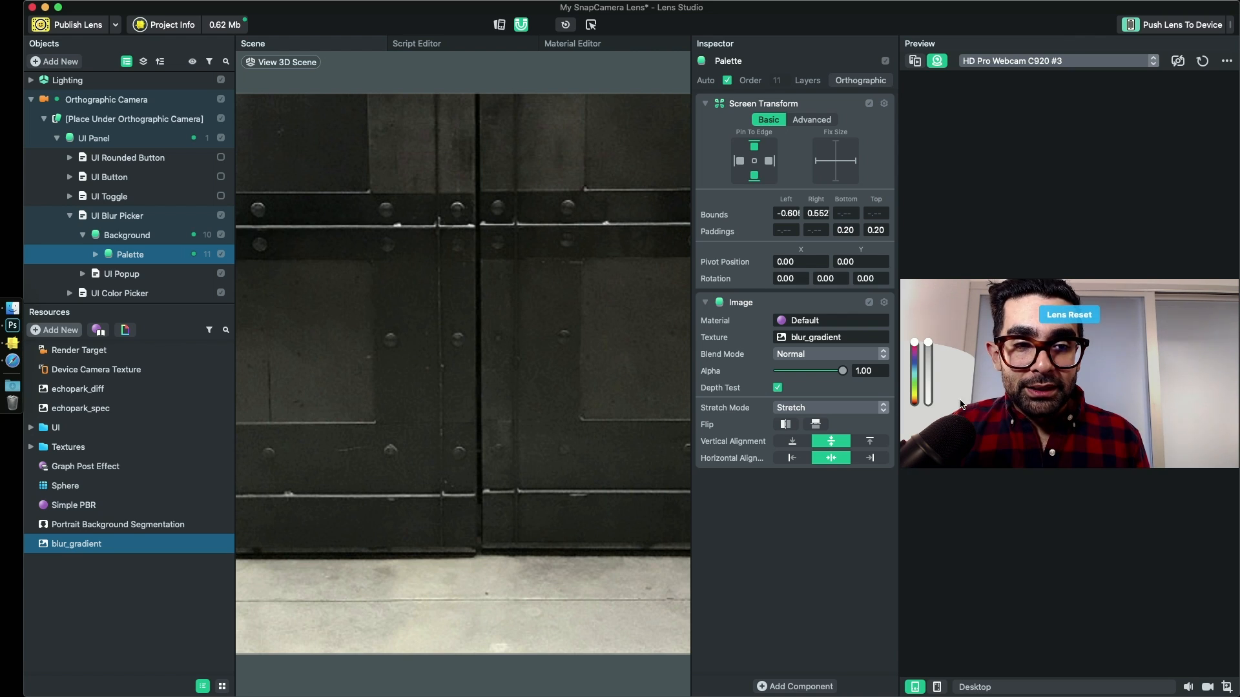
drag(931, 371, 931, 385)
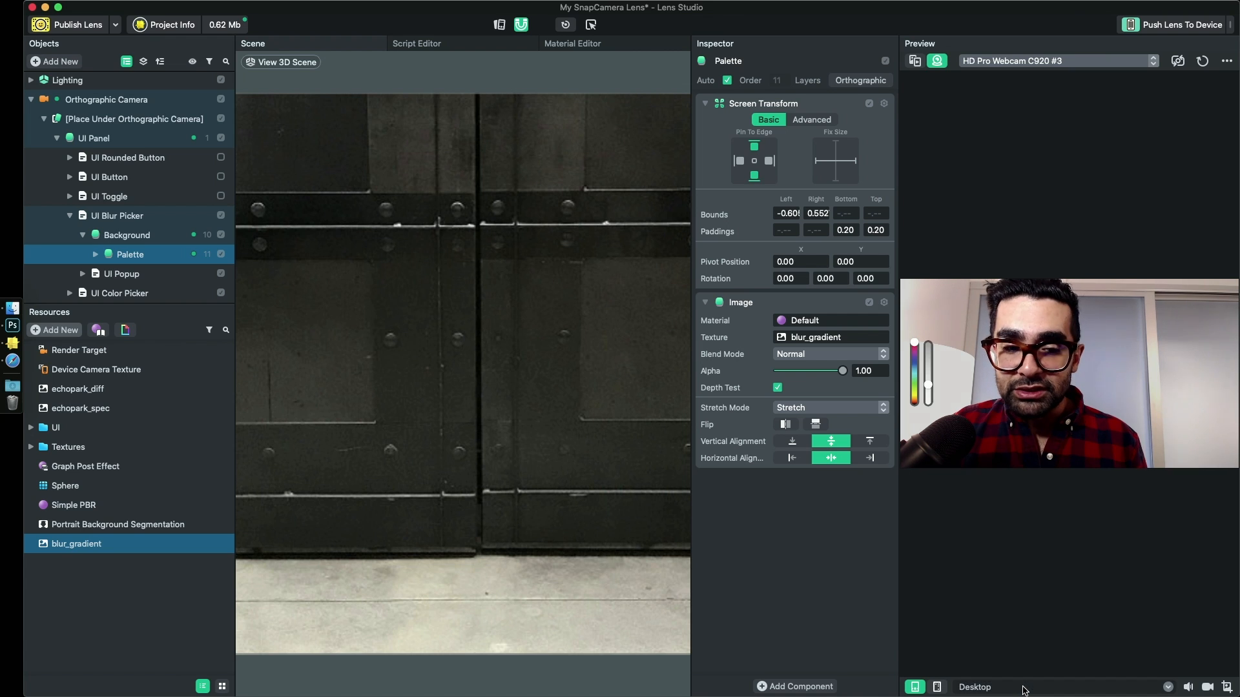
- Return the preview to the iPhone X simulation and test the blur picker by moving its handle down the track
click(1022, 688)
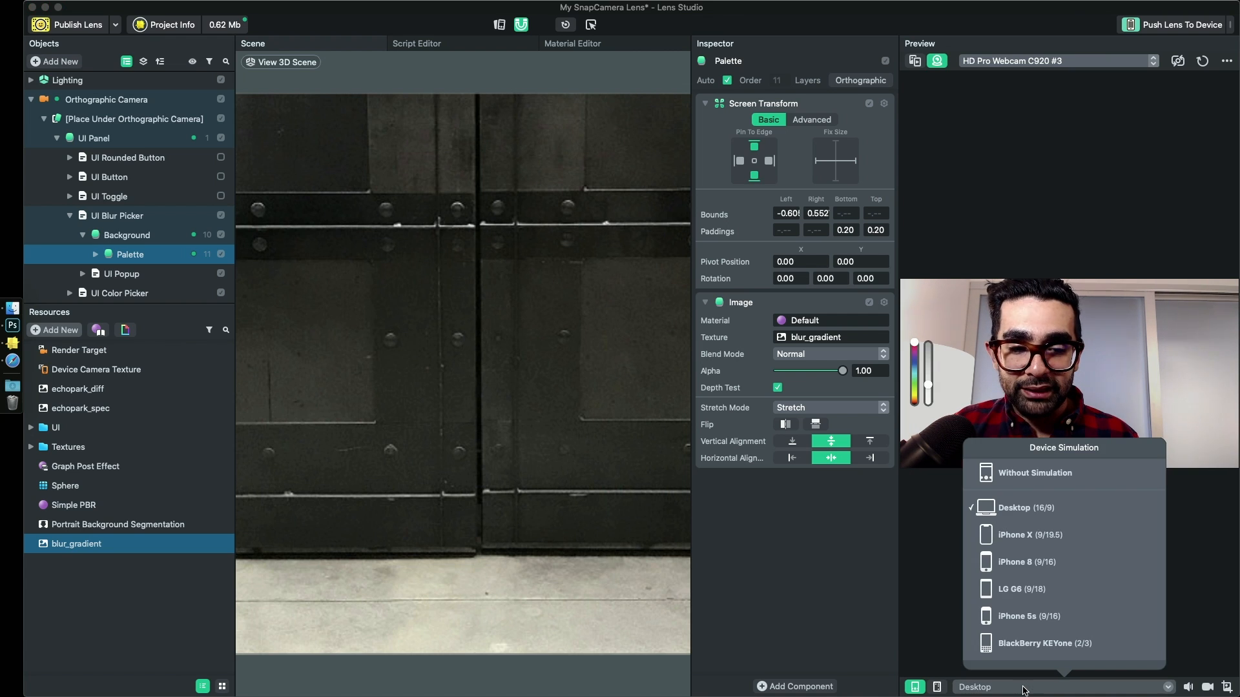
click(1029, 535)
drag(1009, 275, 1009, 411)
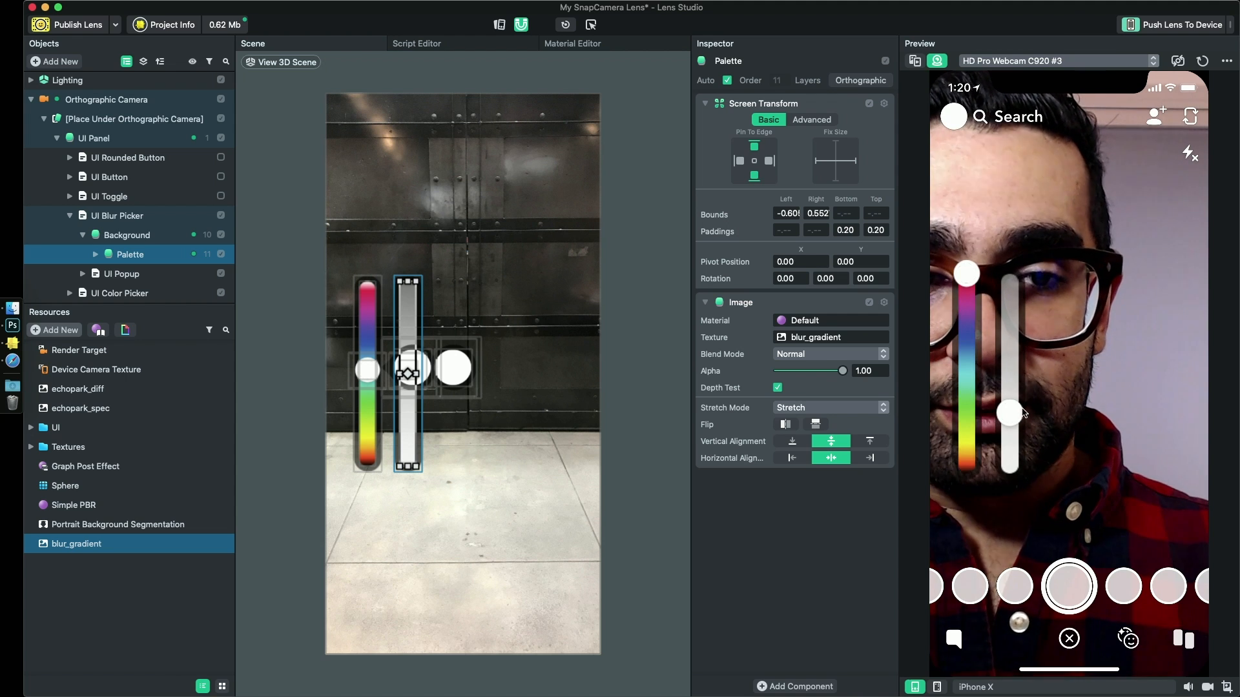
mouse_move(1009, 413)
mouse_down()
mouse_move(1009, 277)
mouse_move(1009, 424)
mouse_up()
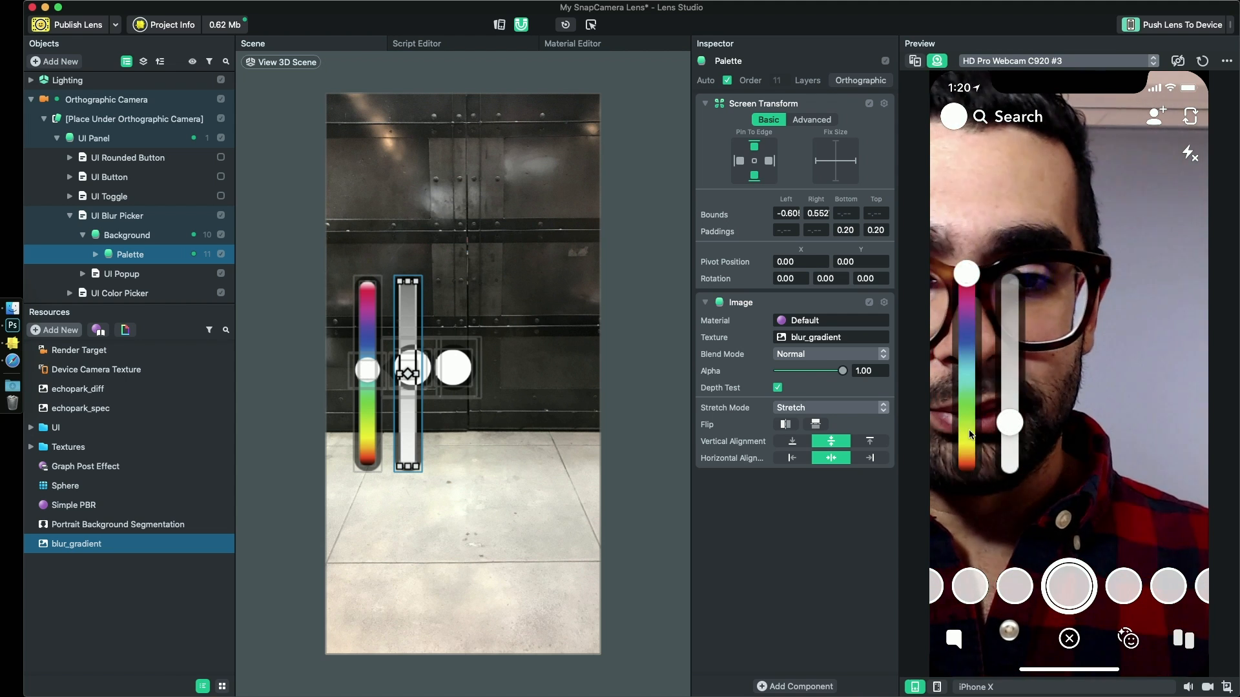
- Set the UI Blur Picker's Initial Position to 0.00
key(super+s)
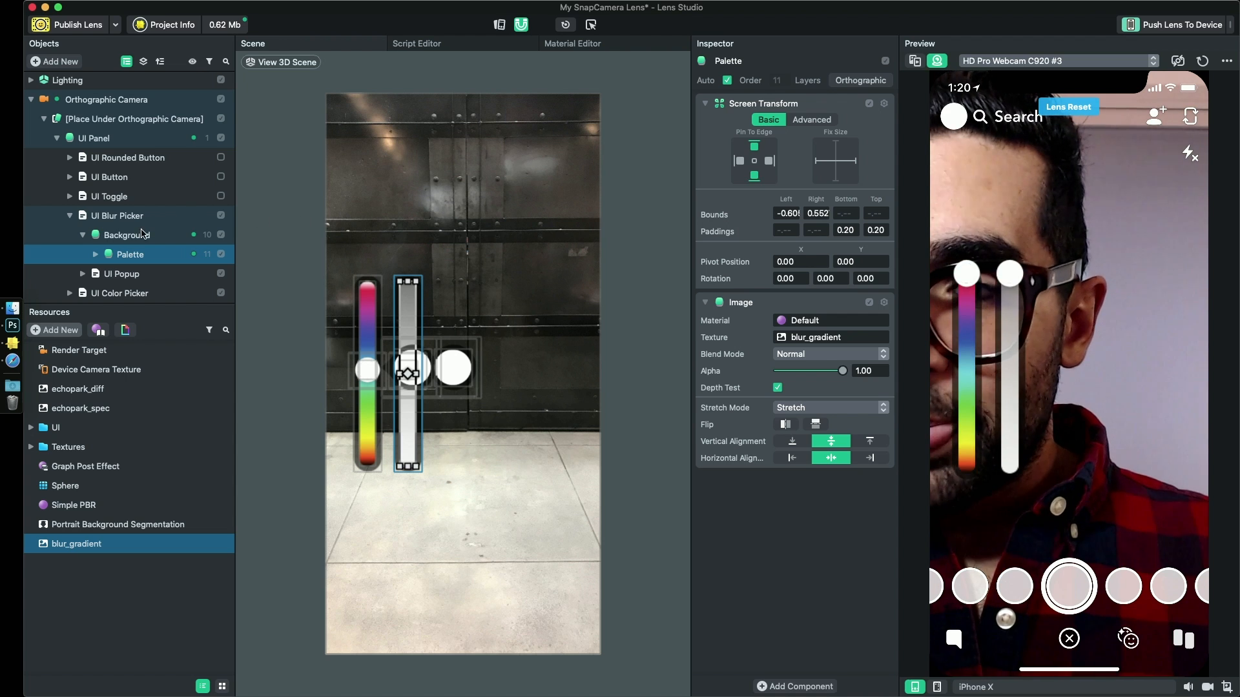
click(115, 216)
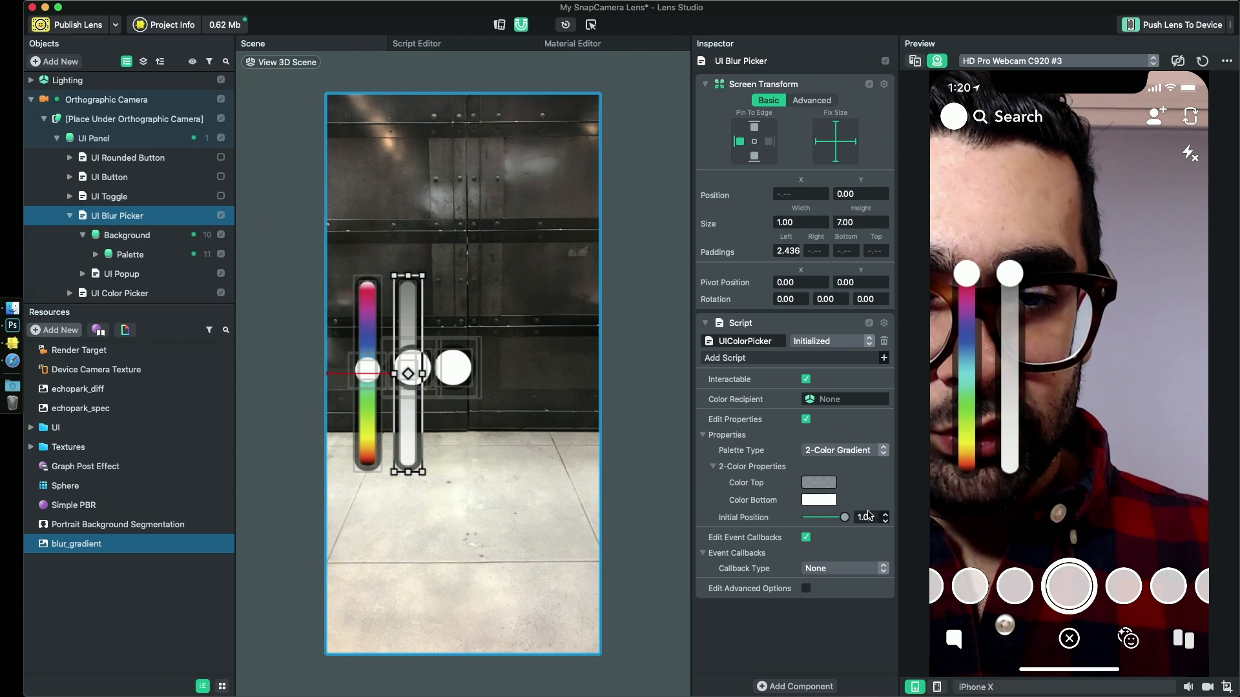
click(865, 517)
text(0)
key(Return)
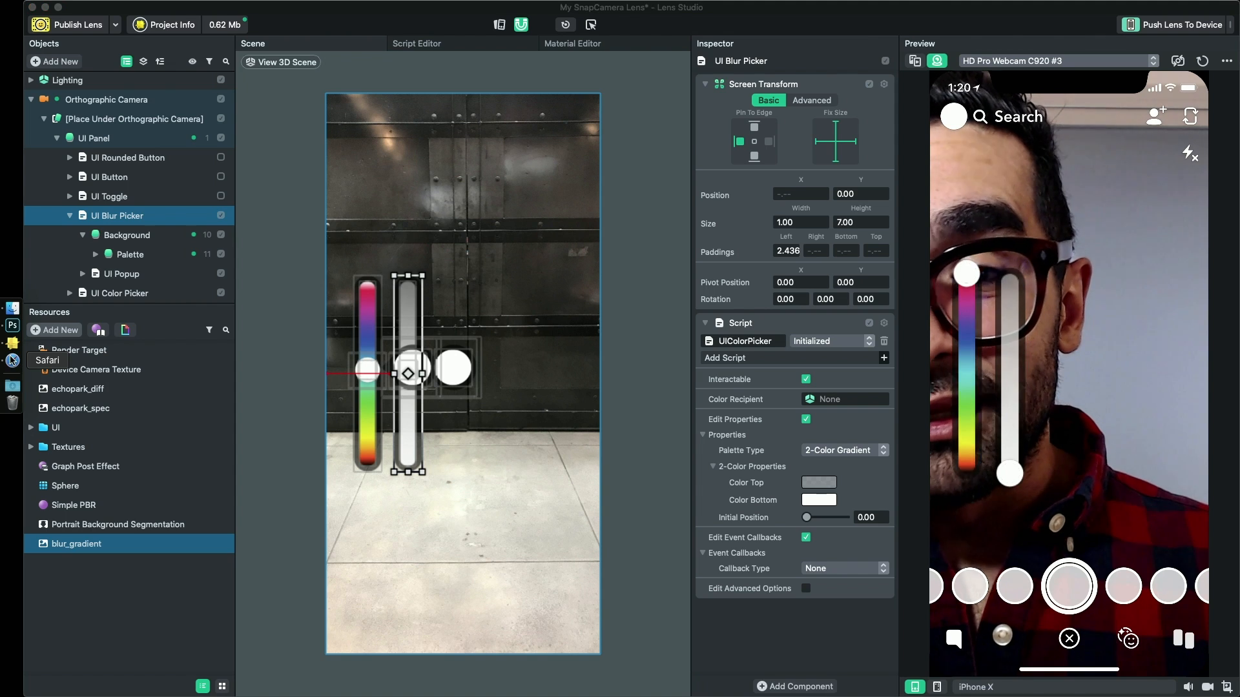
- Switch to Safari, reopen Lens Studio's User Interface guide from the browsing history, and find its Color Picker / Slider section
click(13, 360)
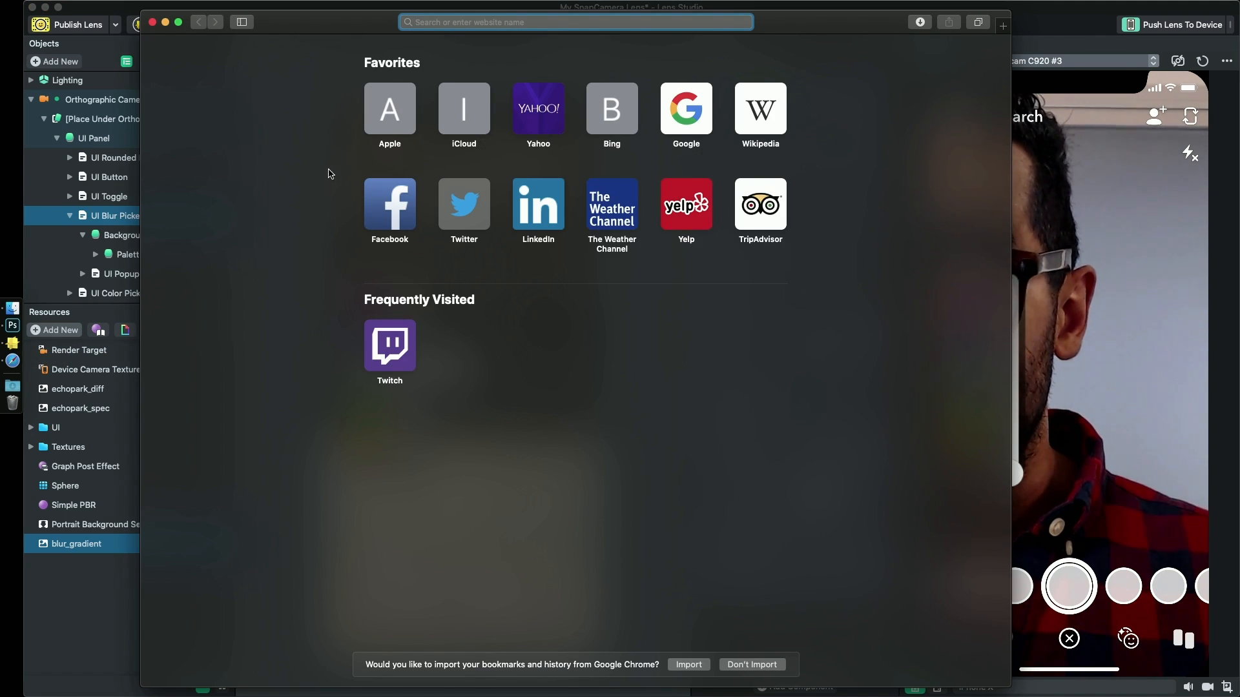
click(184, 7)
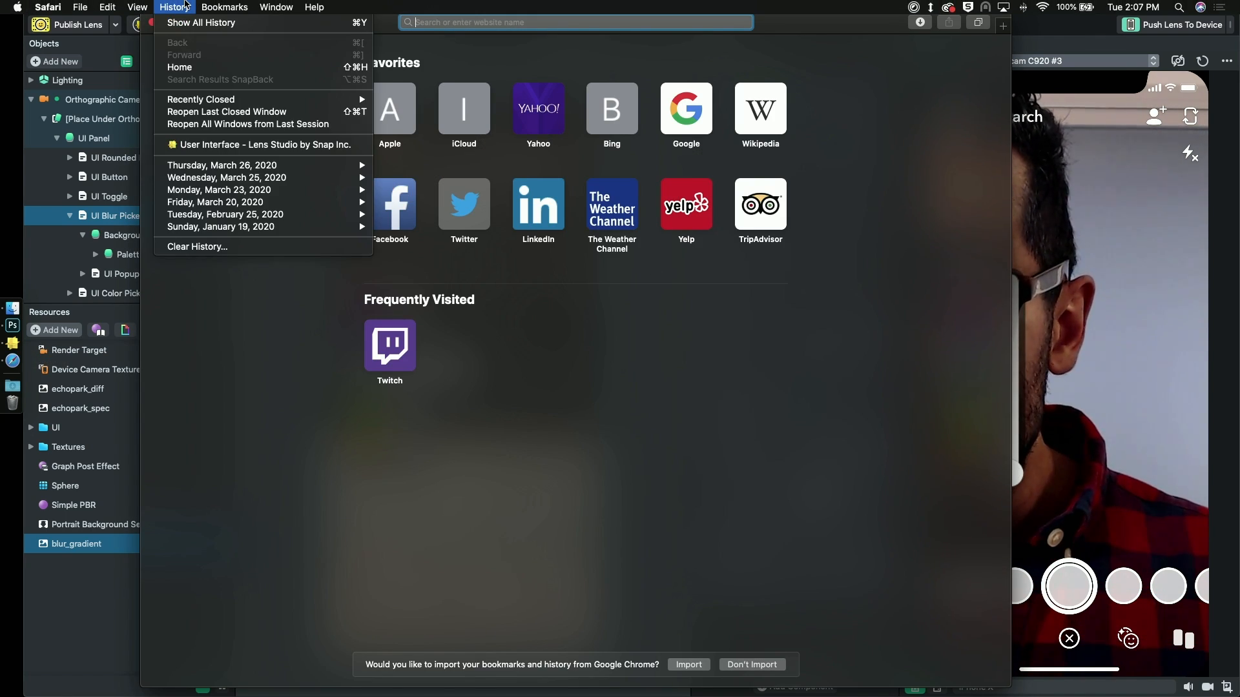
click(202, 145)
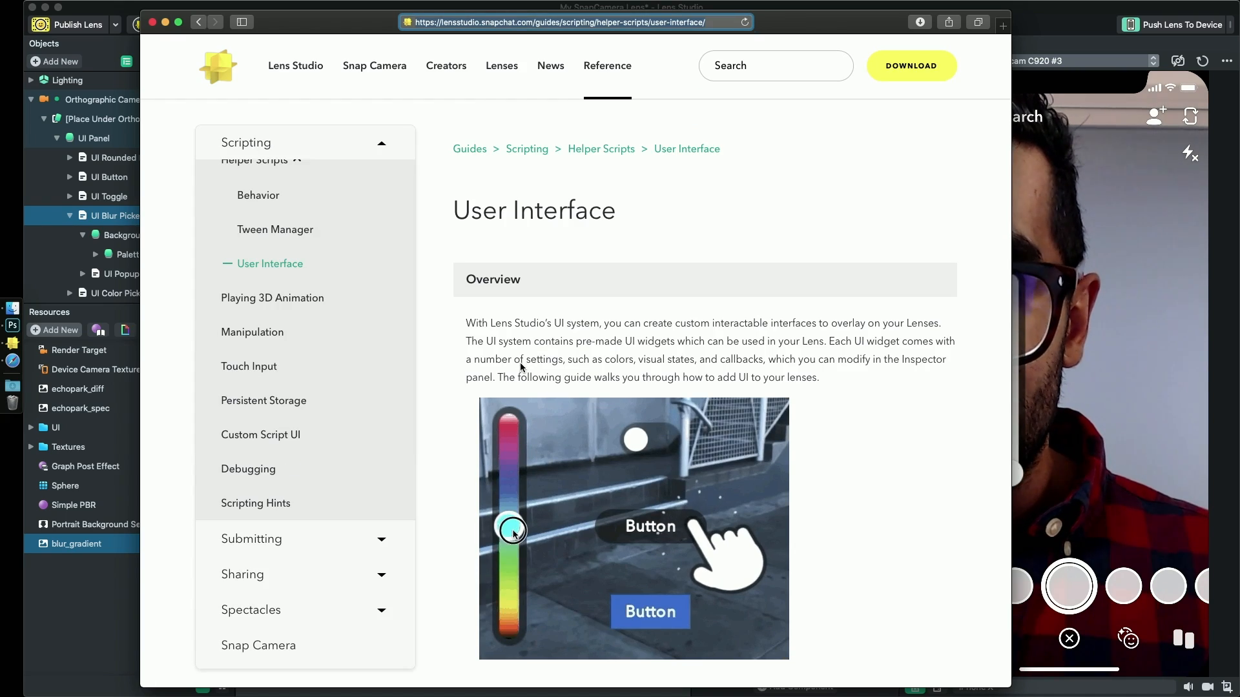
scroll(700, 387, down, 15)
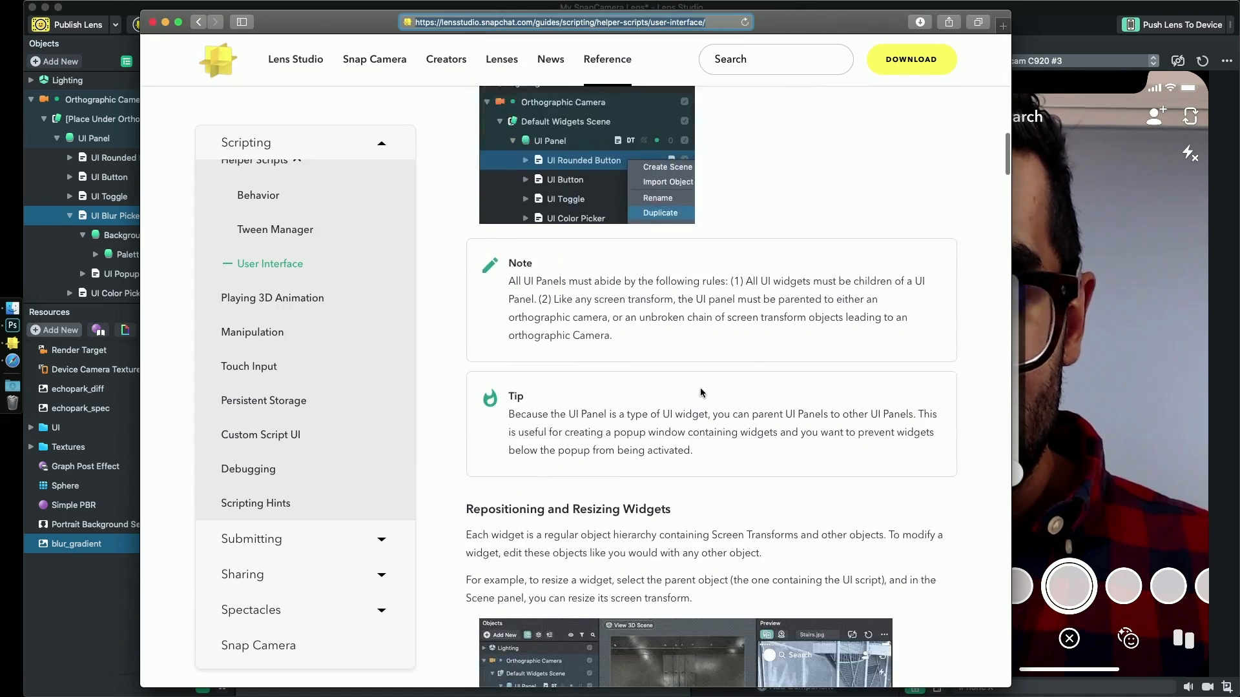
scroll(699, 389, down, 15)
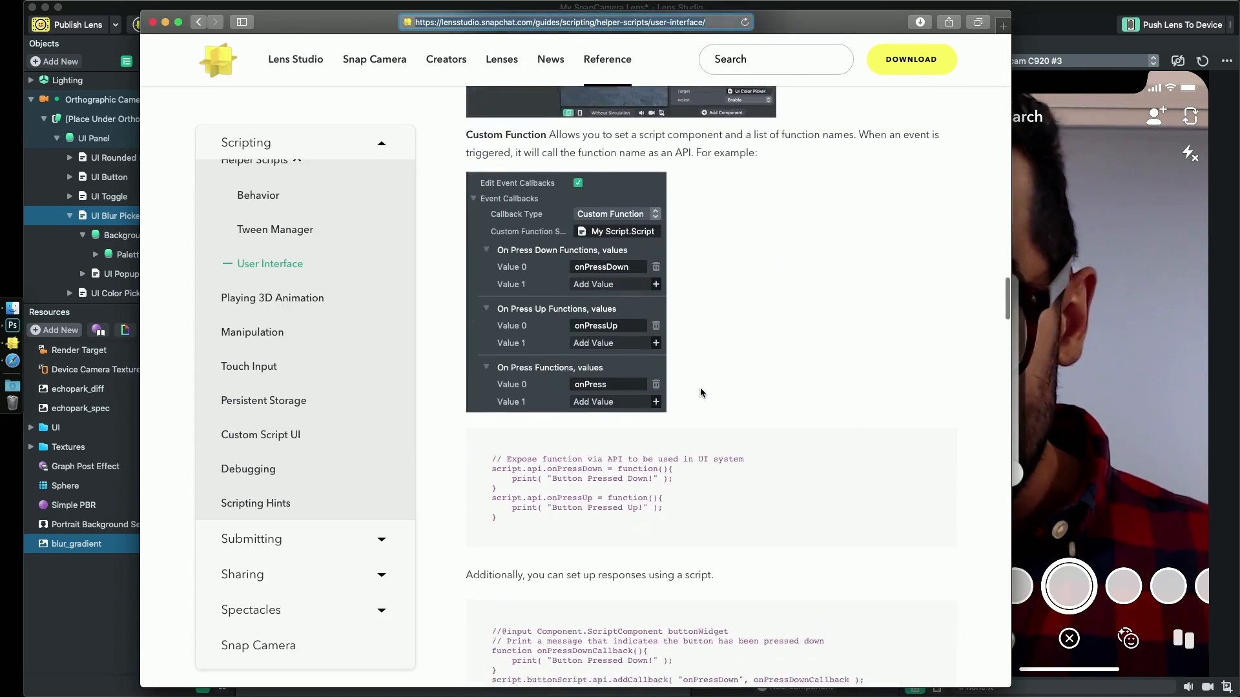
scroll(701, 392, down, 15)
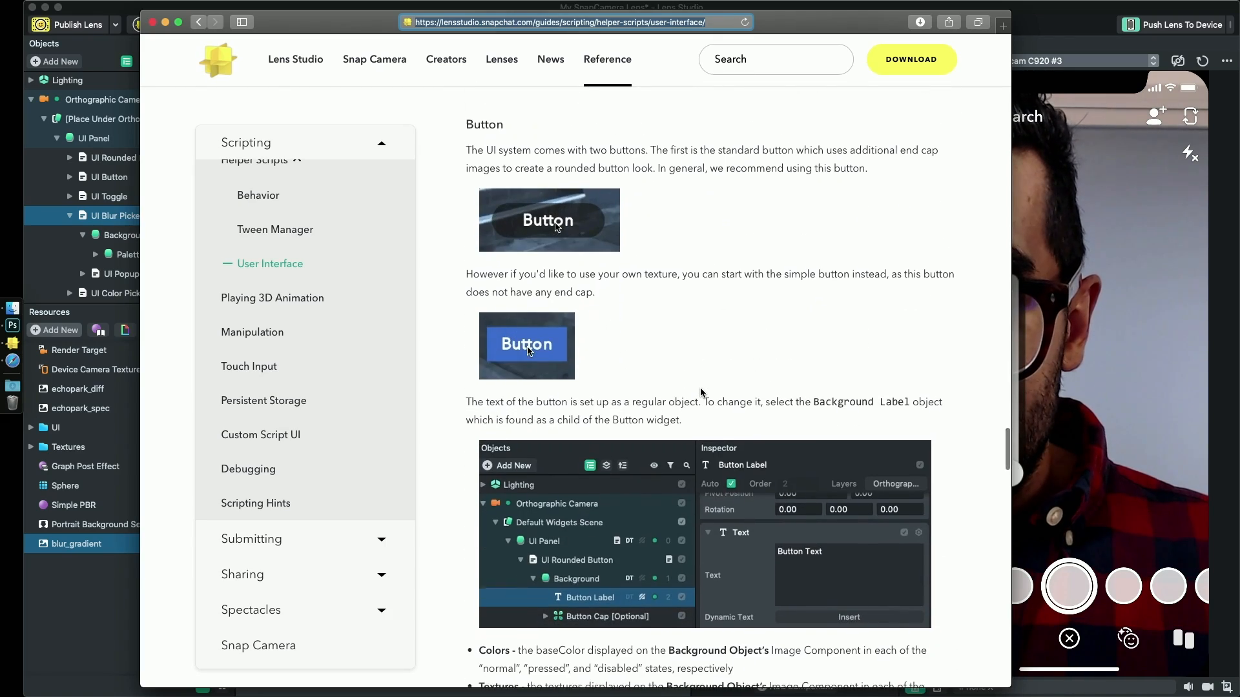
scroll(701, 392, down, 15)
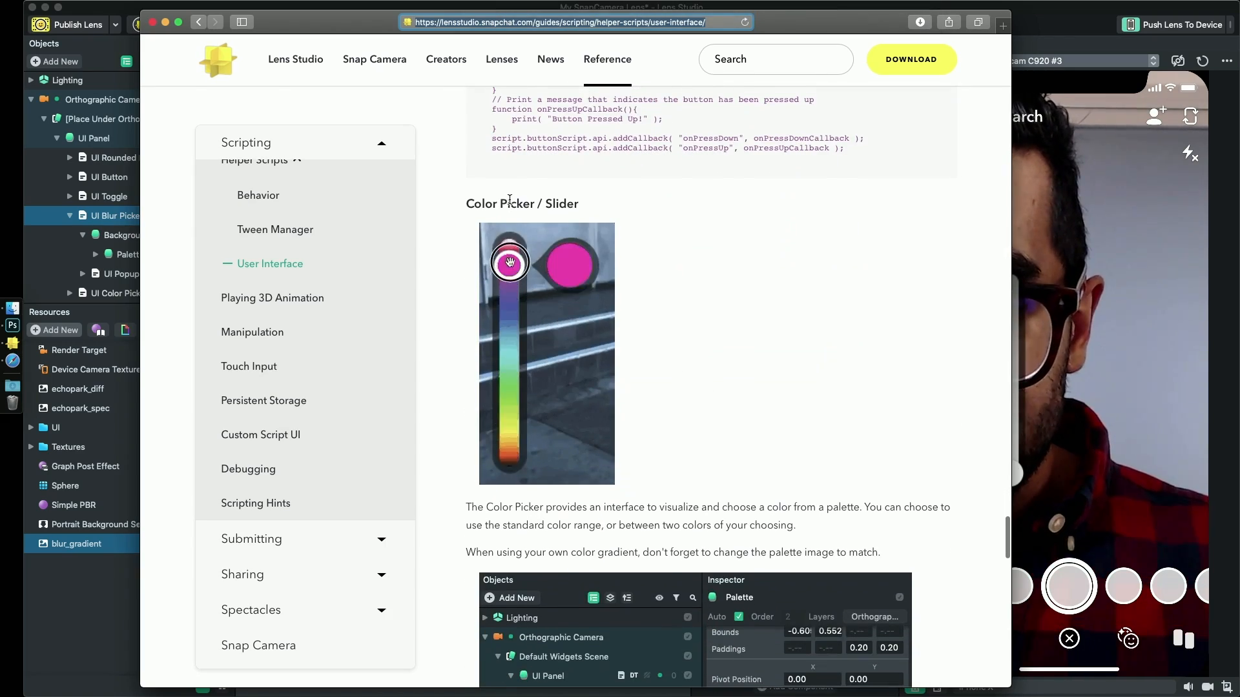
- Find the example script in the guide's Color Picker / Slider section and copy the whole code block
drag(466, 203, 578, 204)
scroll(625, 436, down, 10)
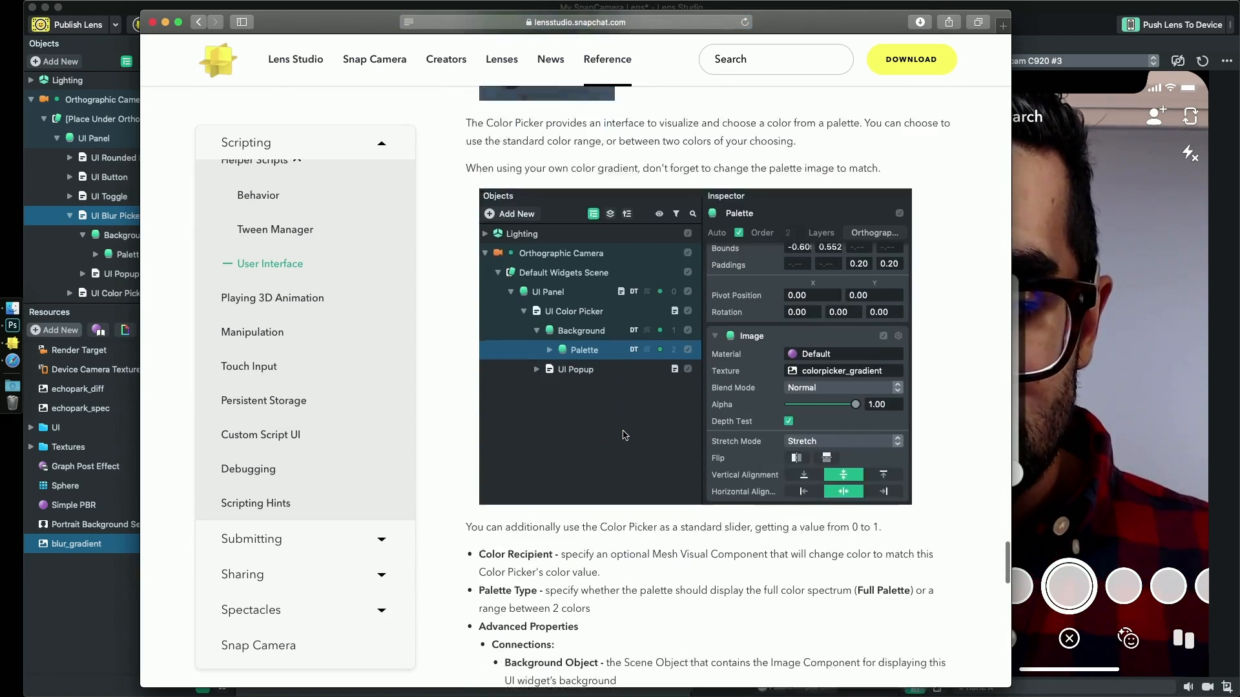
scroll(625, 435, down, 15)
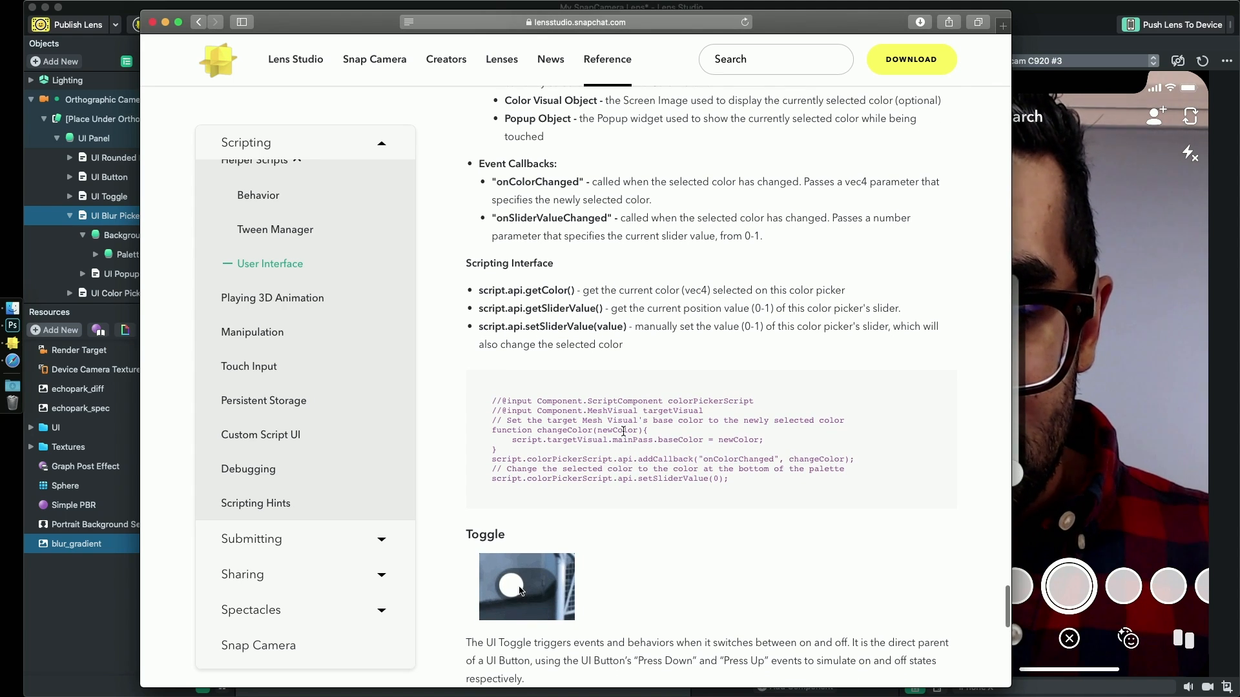
drag(493, 402, 649, 494)
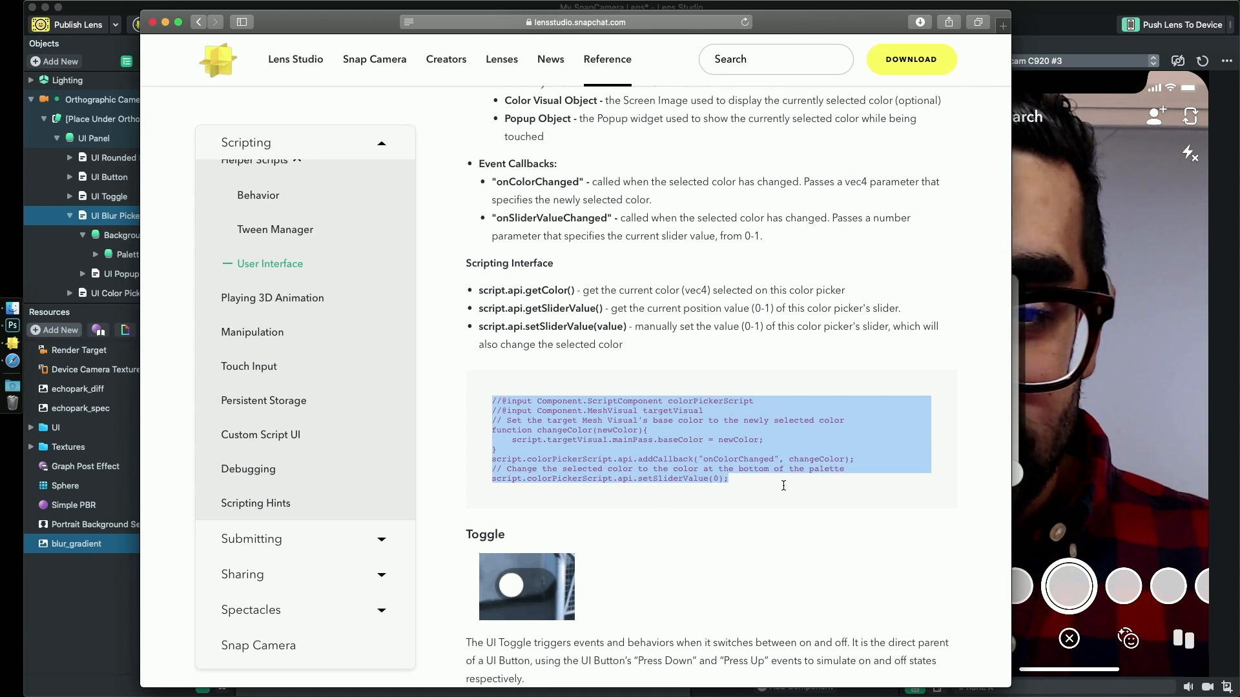
mouse_move(736, 477)
mouse_down()
mouse_move(683, 459)
mouse_move(737, 485)
mouse_up()
key(super+c)
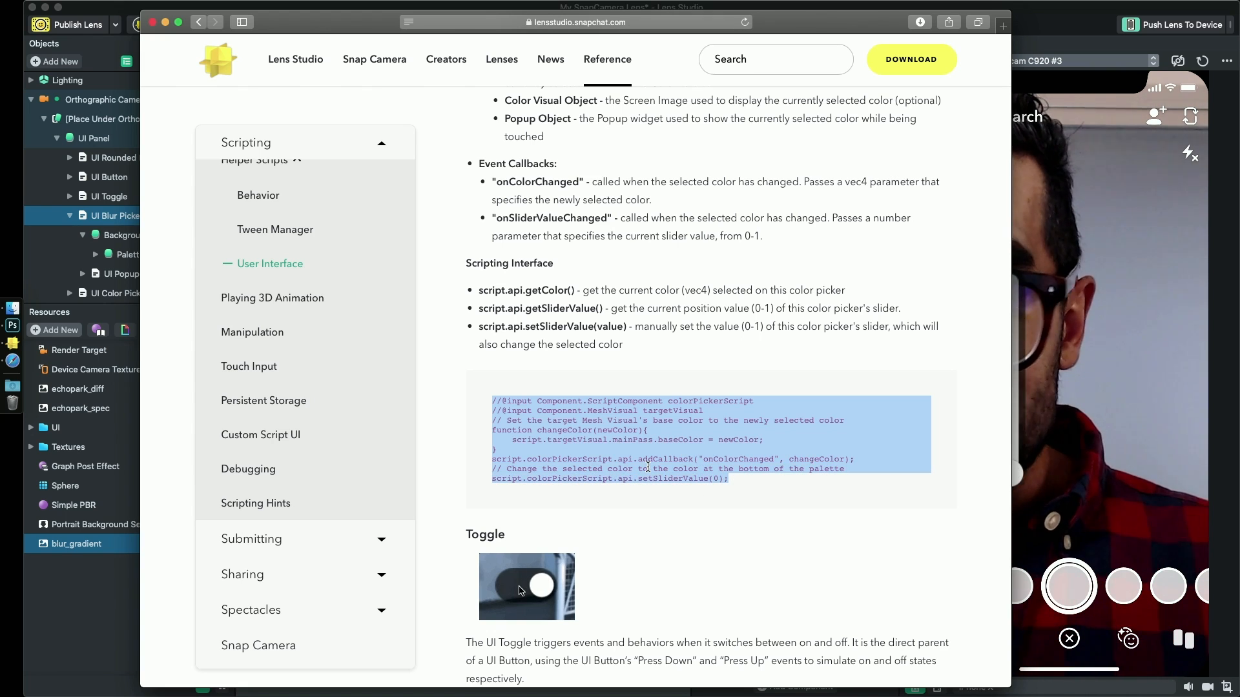
right_click(648, 466)
click(671, 510)
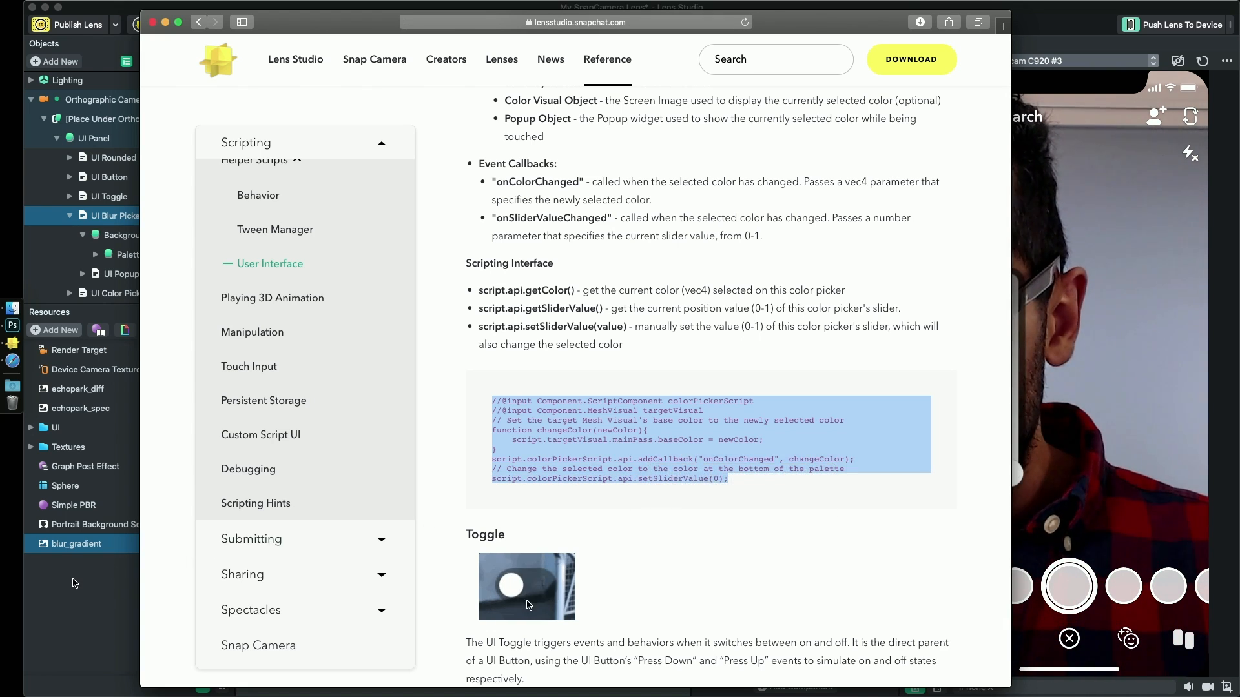
- Switch to Lens Studio, add a new Script resource and rename it UI Controller
click(75, 583)
click(56, 329)
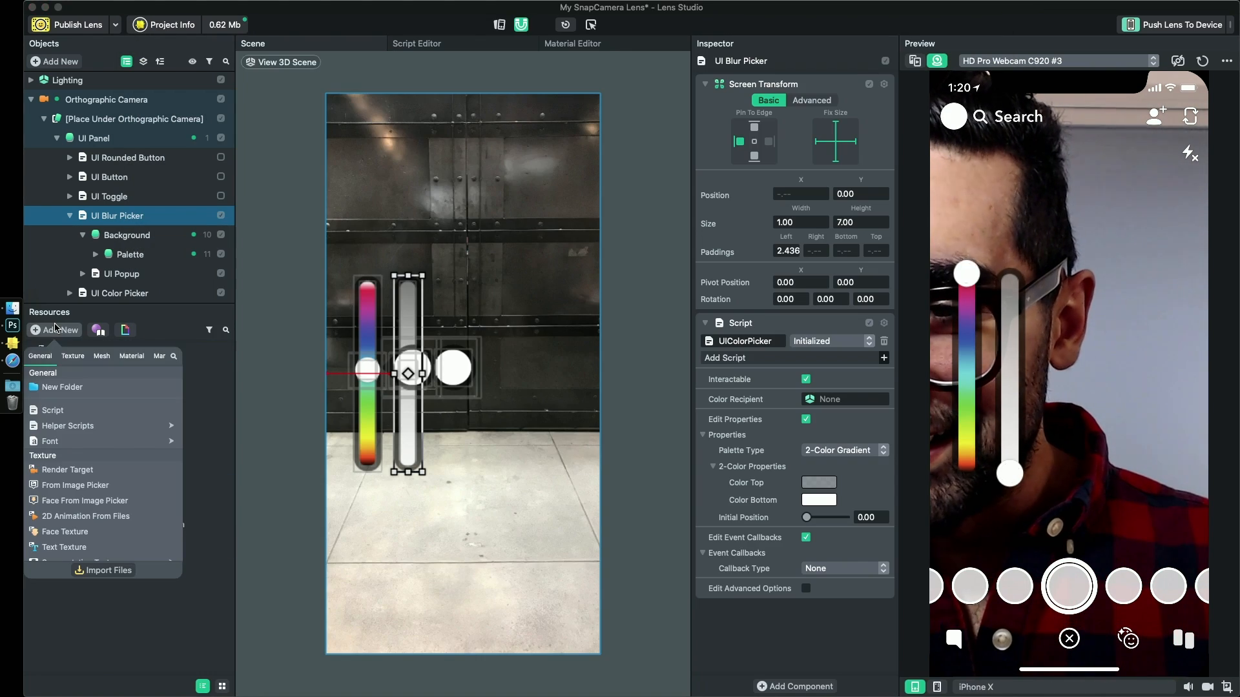
click(53, 411)
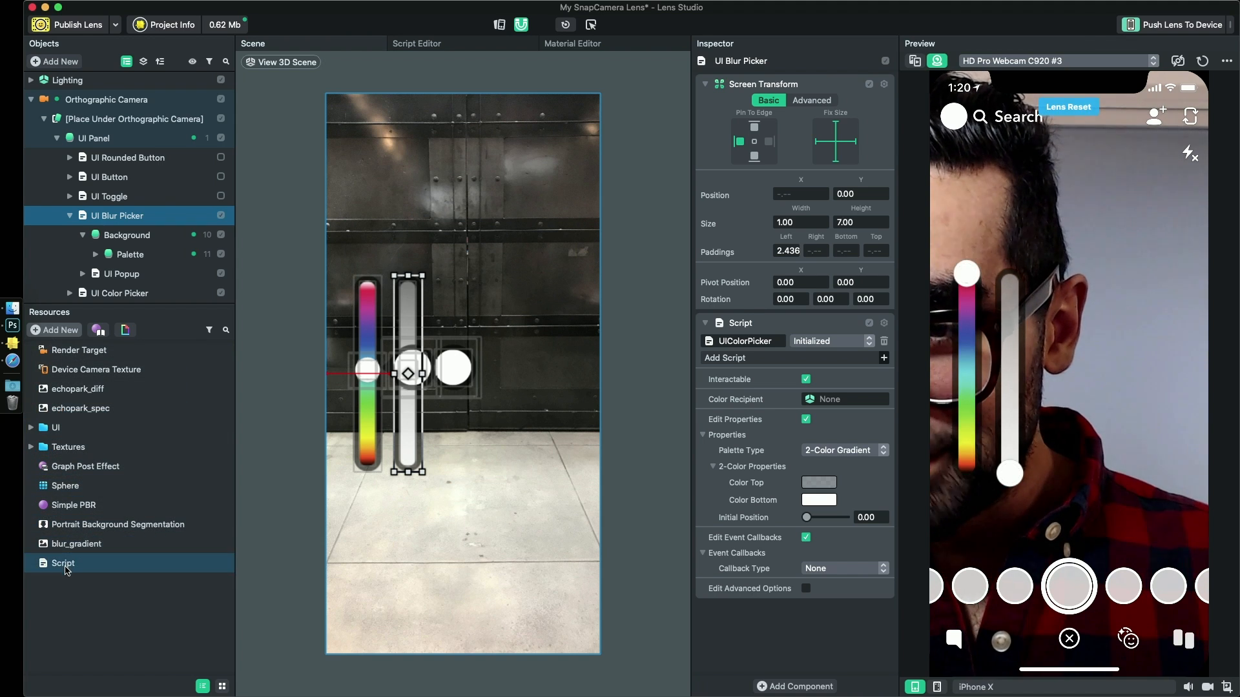
click(67, 567)
click(87, 567)
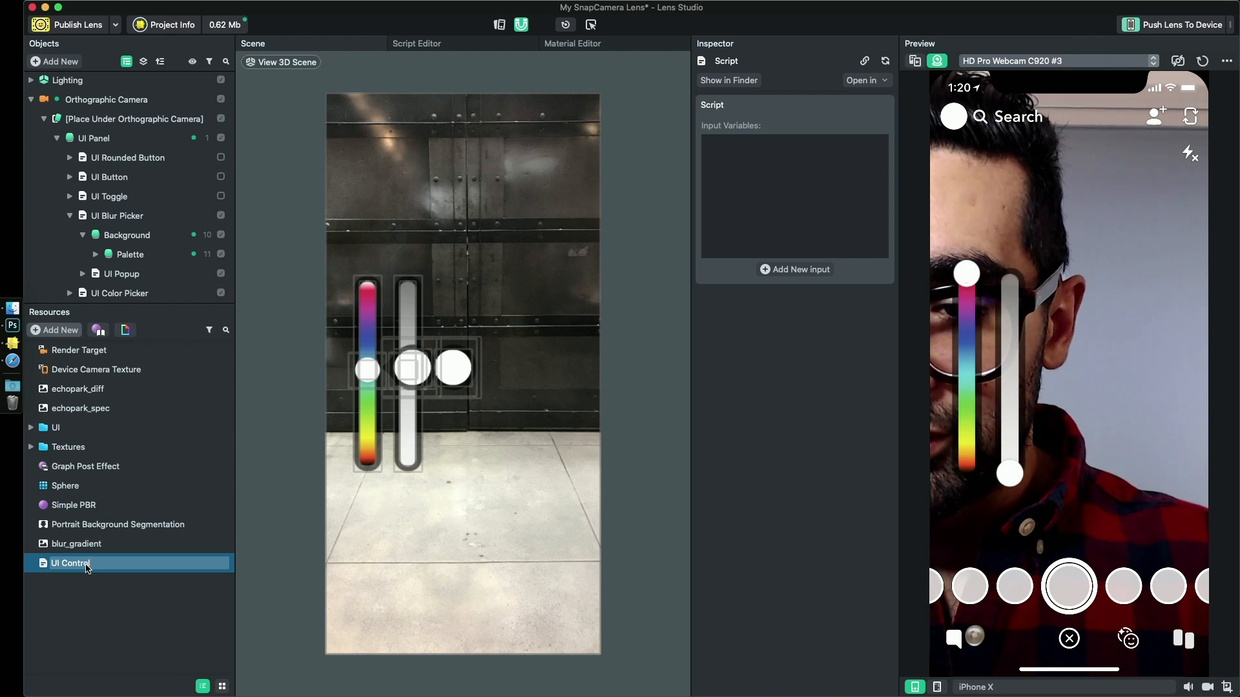
key(Return)
- Open the UI Controller script for editing and paste the copied color picker code below its first comment line
double_click(76, 563)
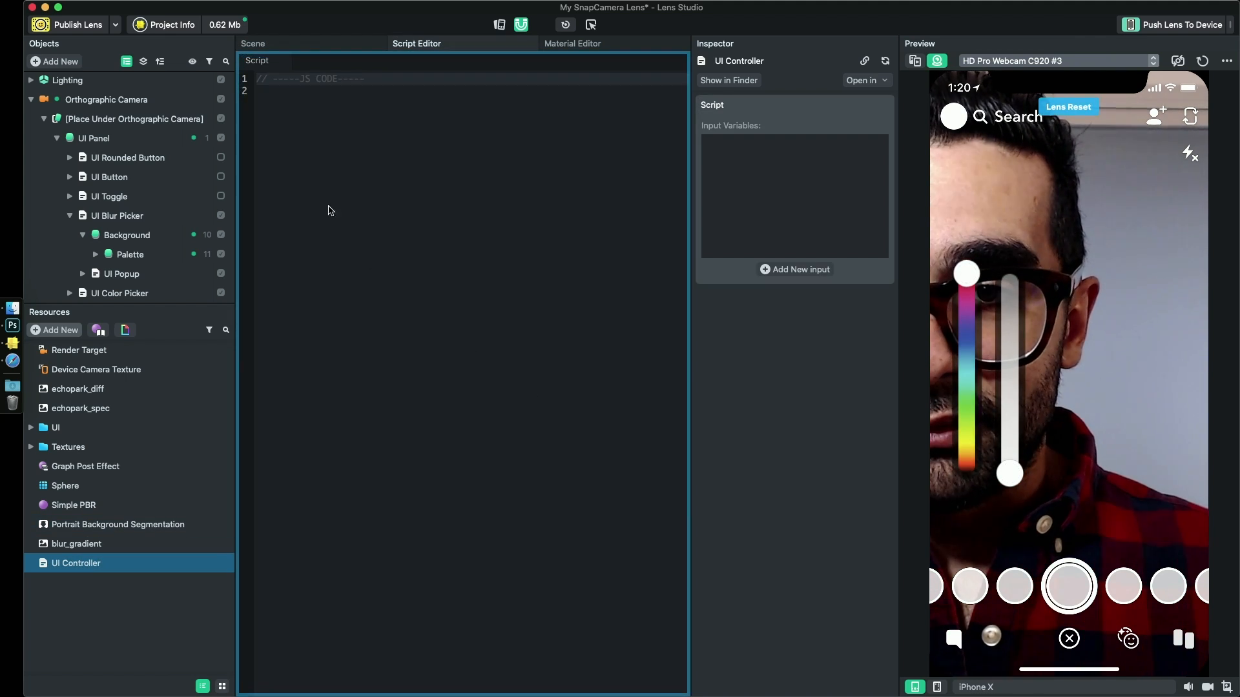
click(334, 121)
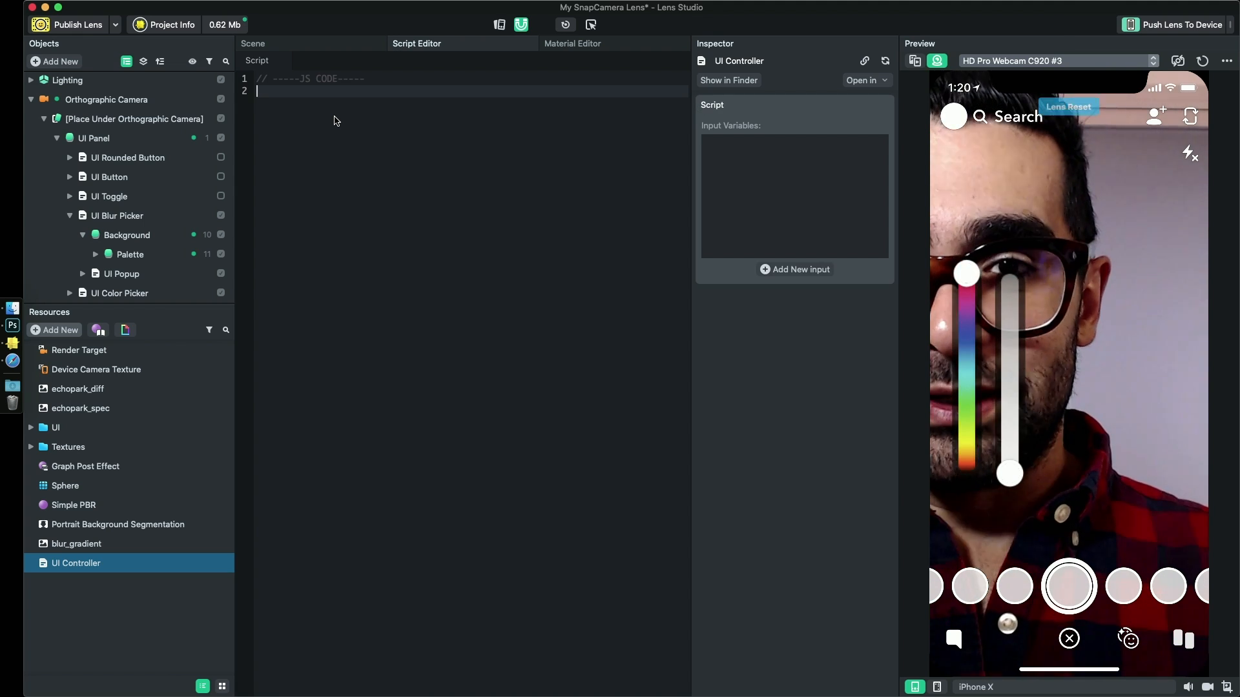
click(147, 583)
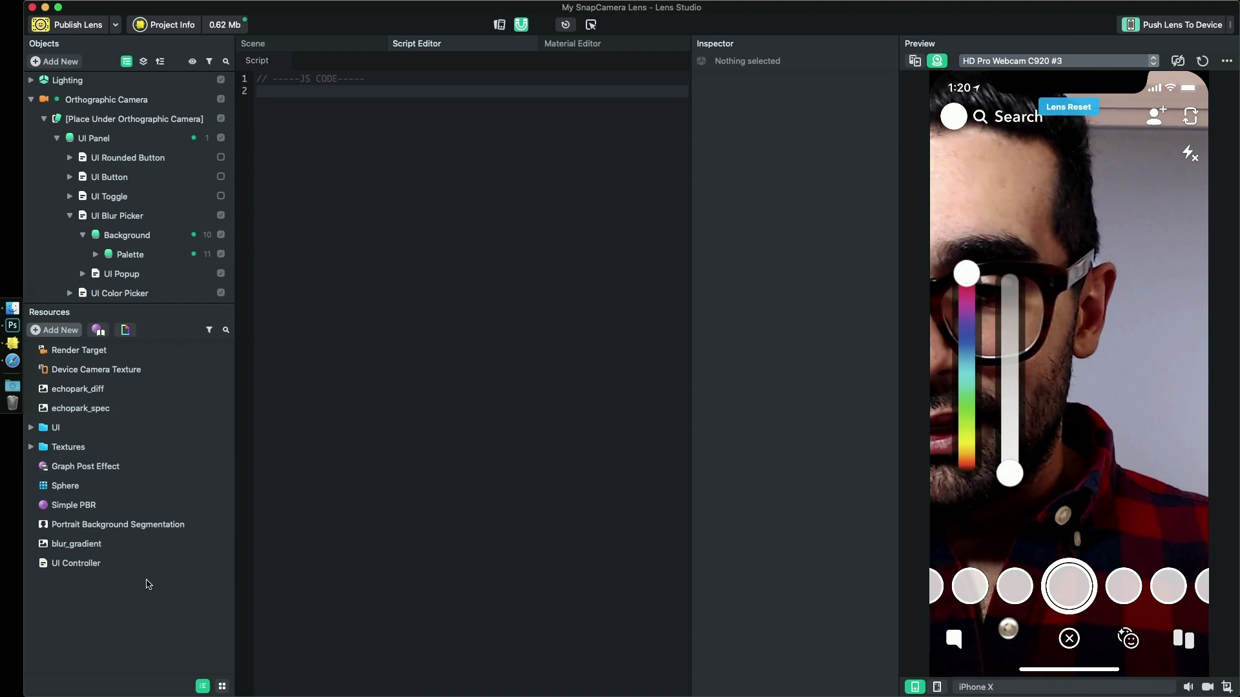
double_click(106, 568)
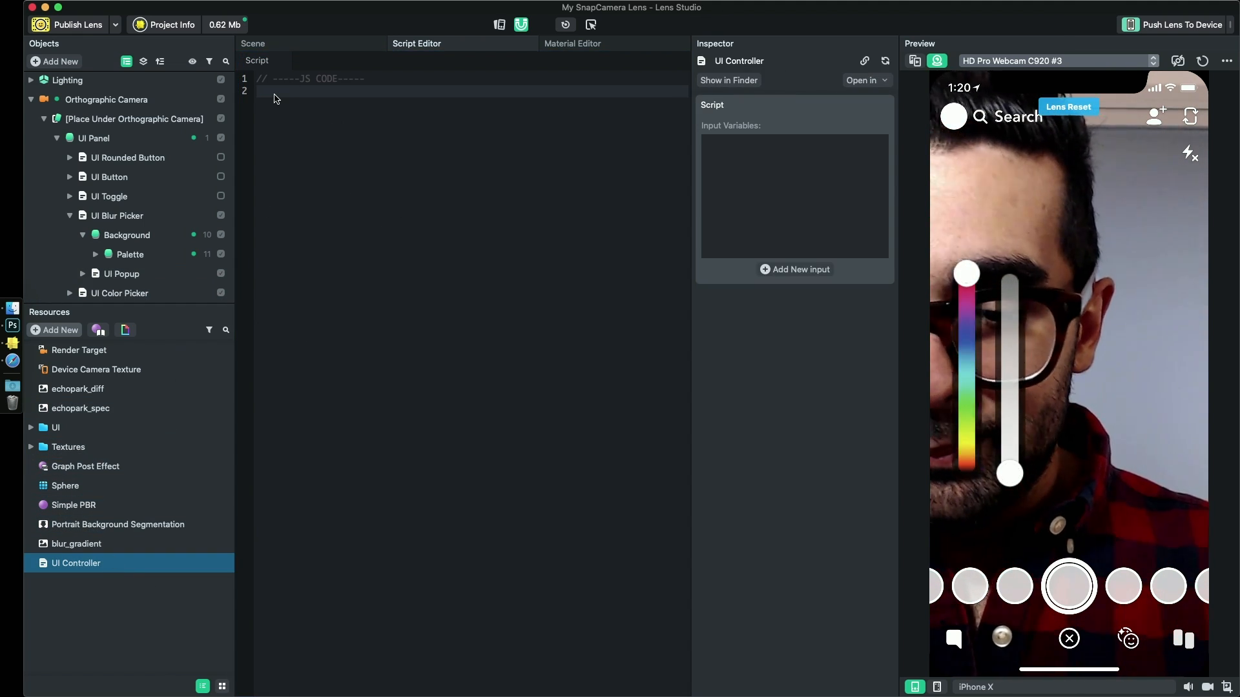
key(super+v)
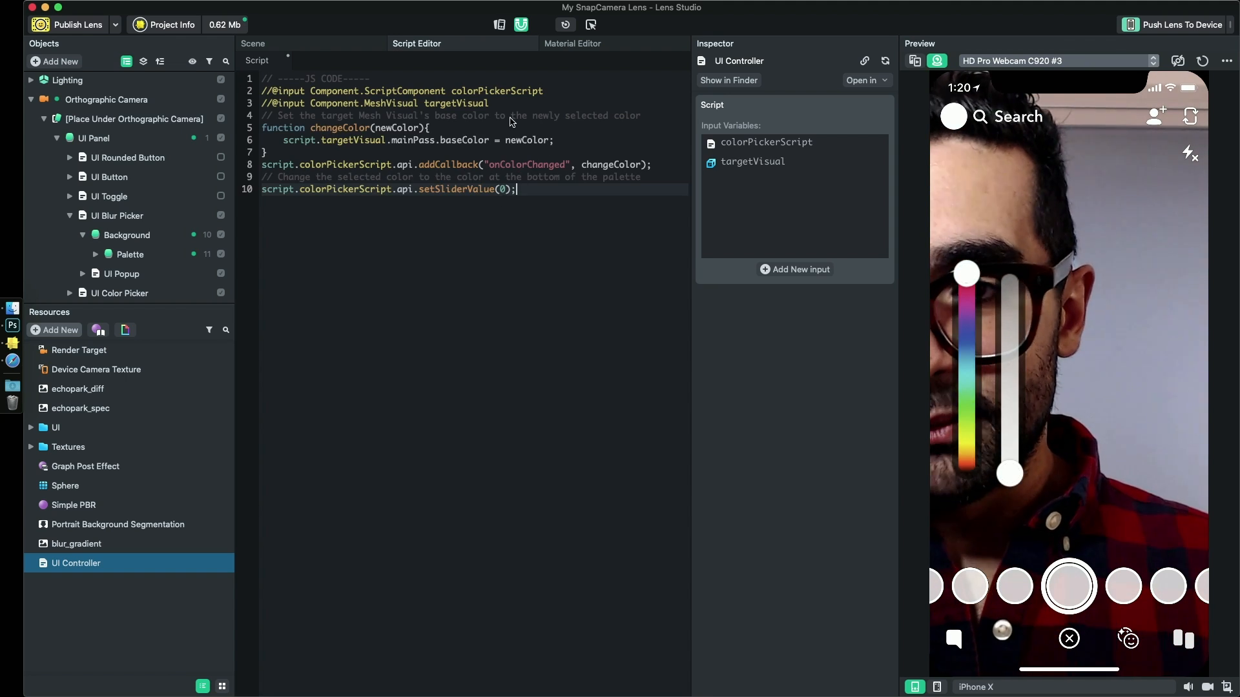
- Replace every occurrence of colorPickerScript in the script with blurPickerScript
click(490, 91)
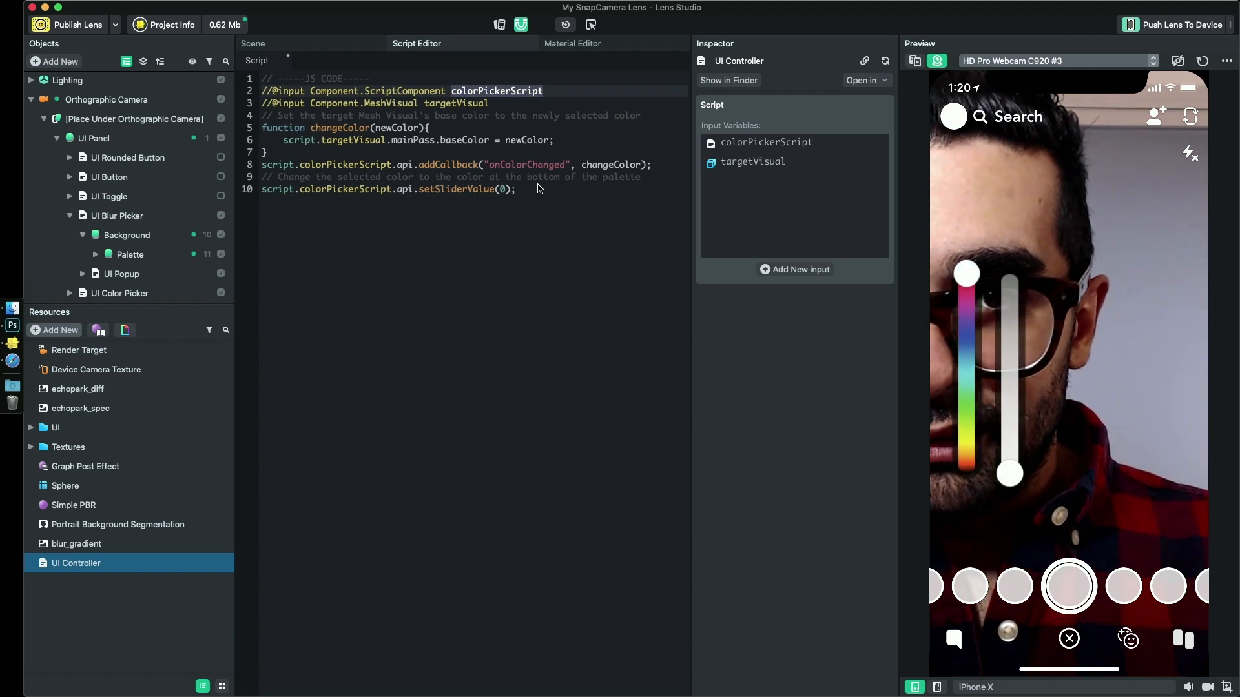
key(super+f)
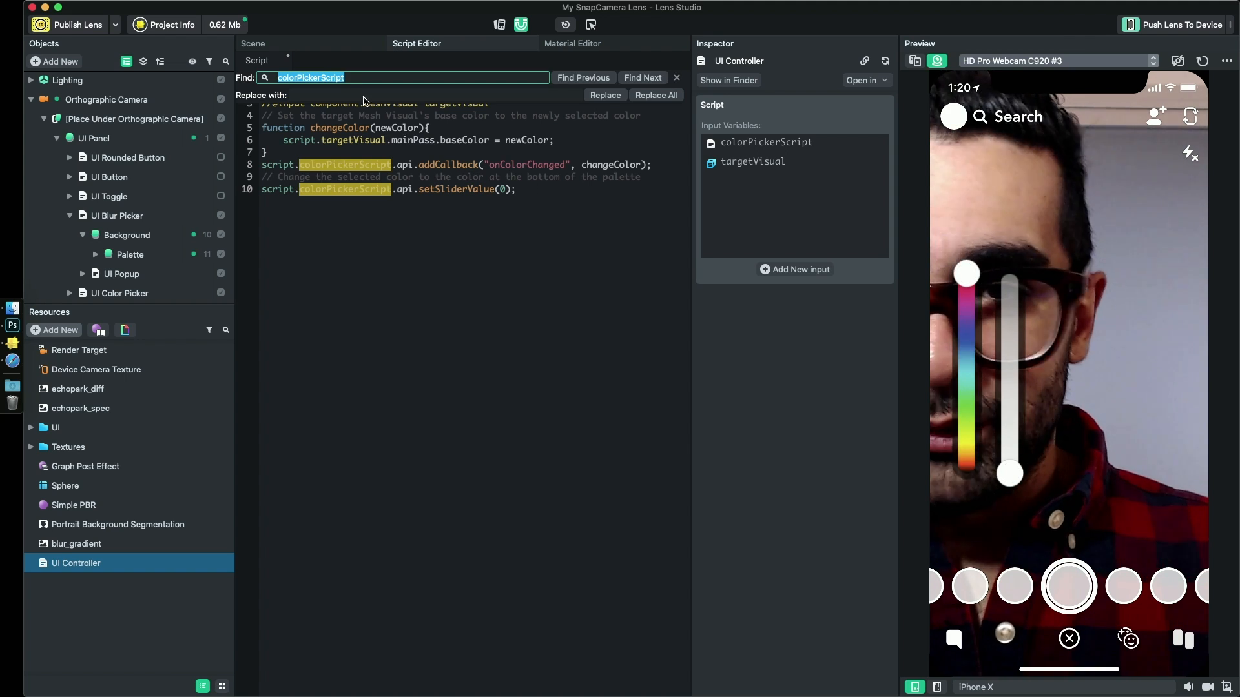
click(317, 96)
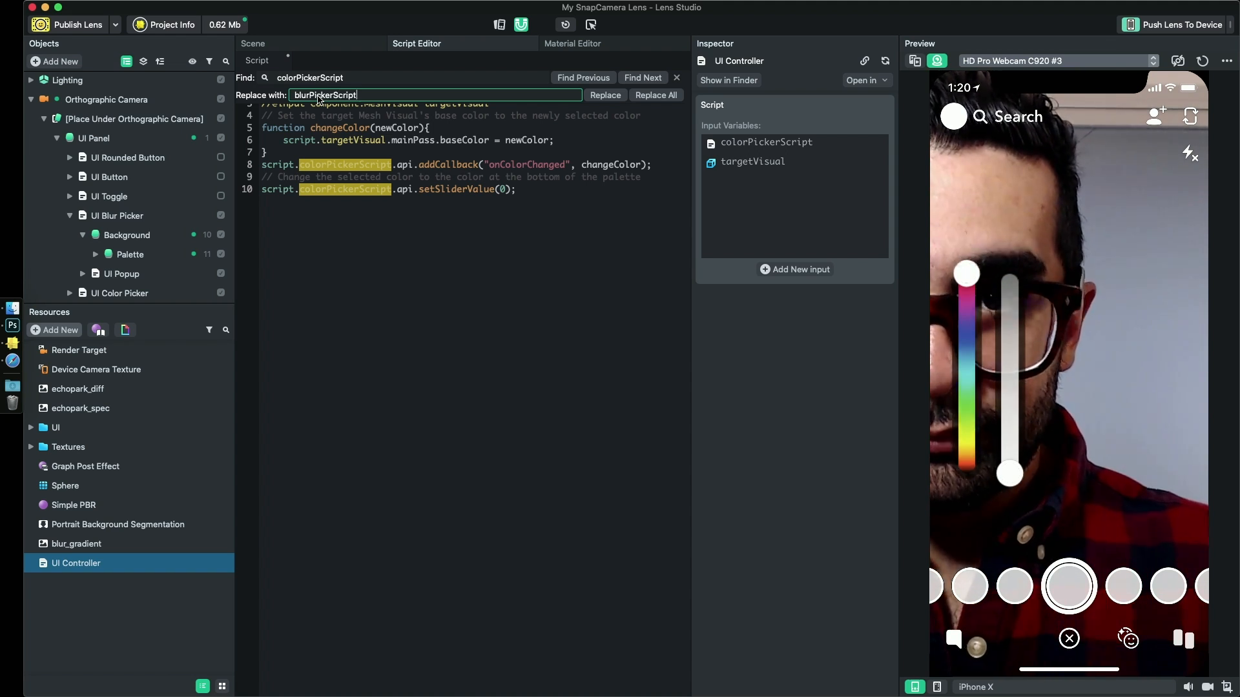
click(668, 98)
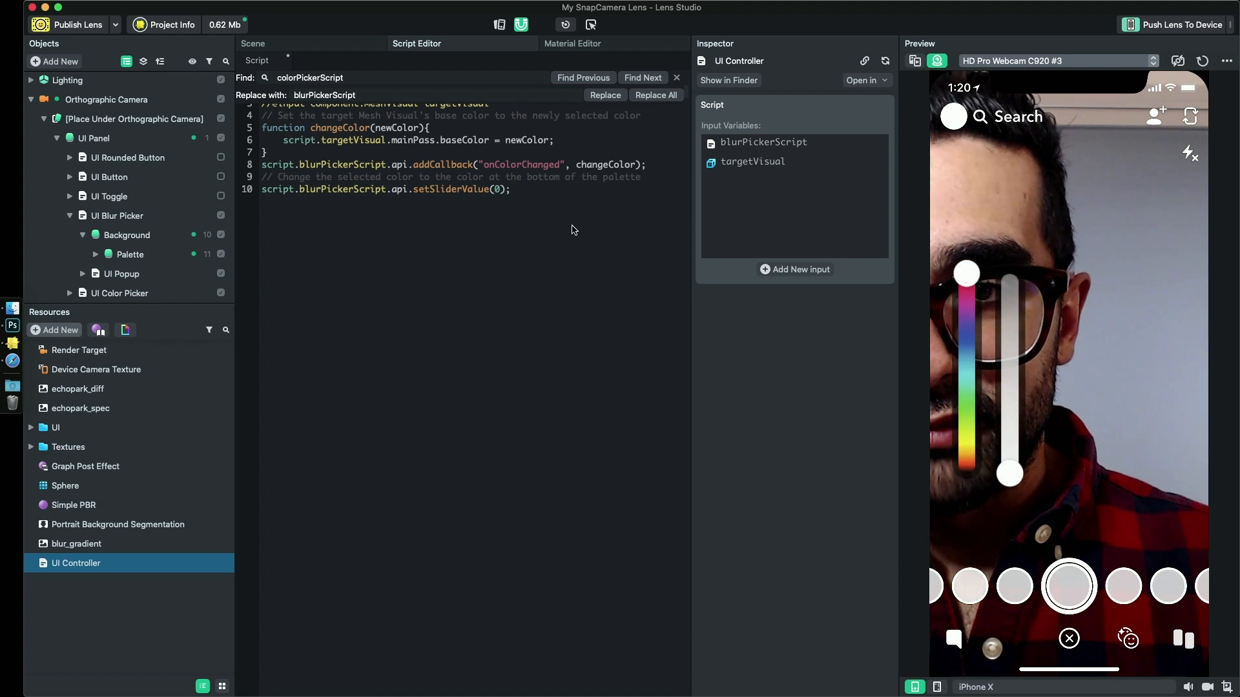
click(676, 78)
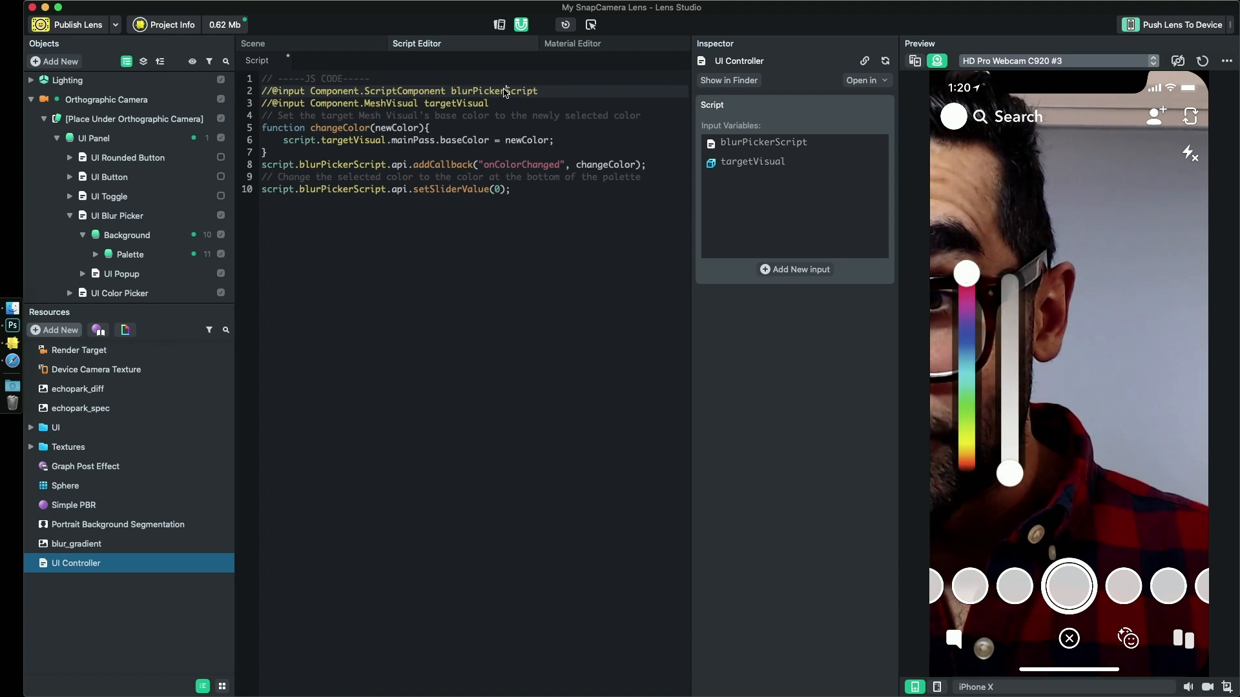
- Delete the comment about setting the Mesh Visual's base color, leaving a blank line above the changeColor function
double_click(441, 104)
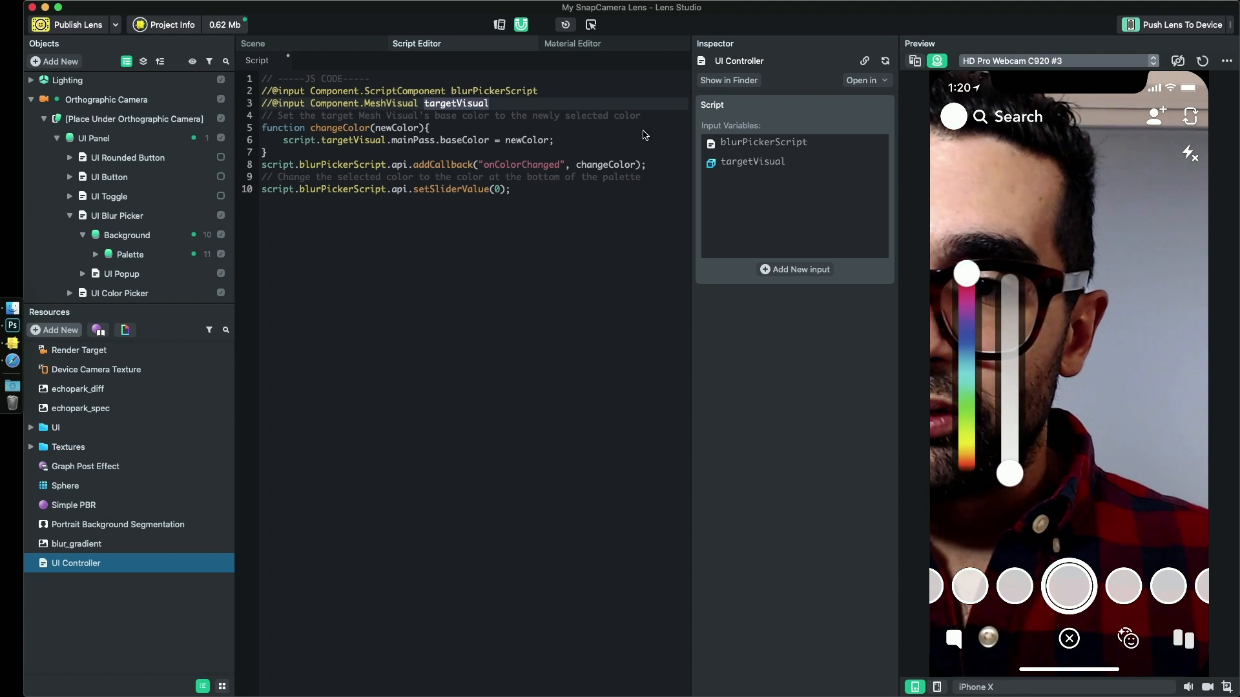
scroll(129, 215, up, 3)
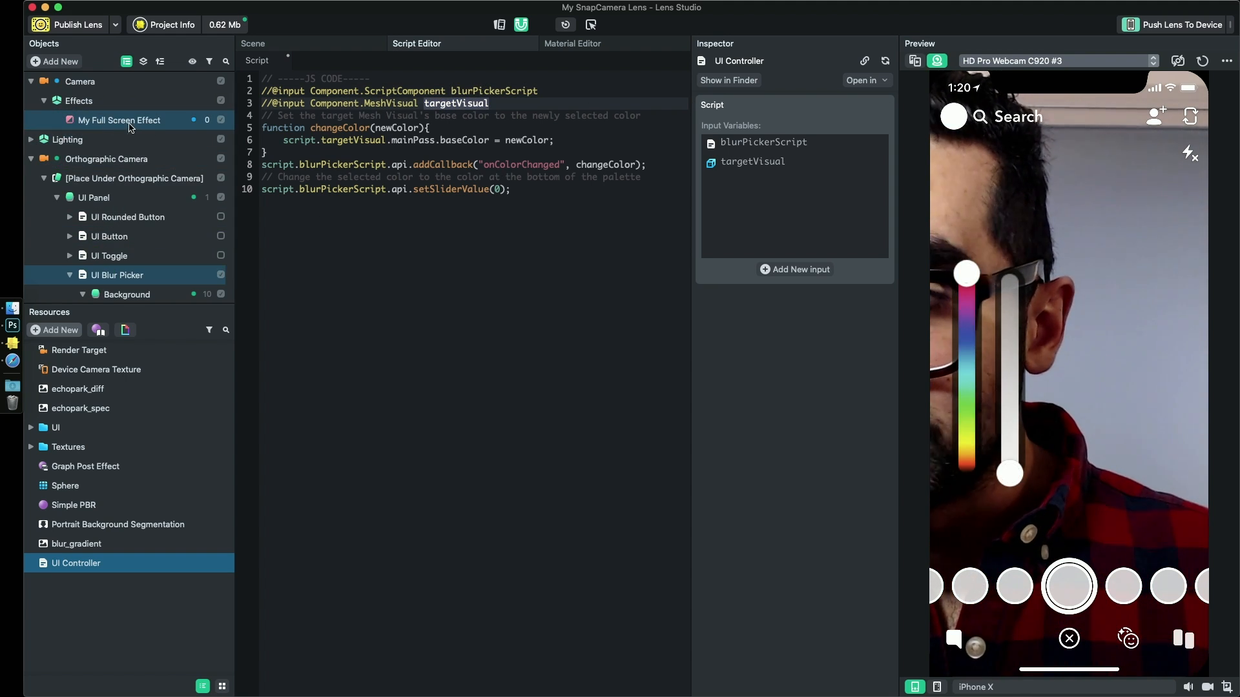
triple_click(619, 118)
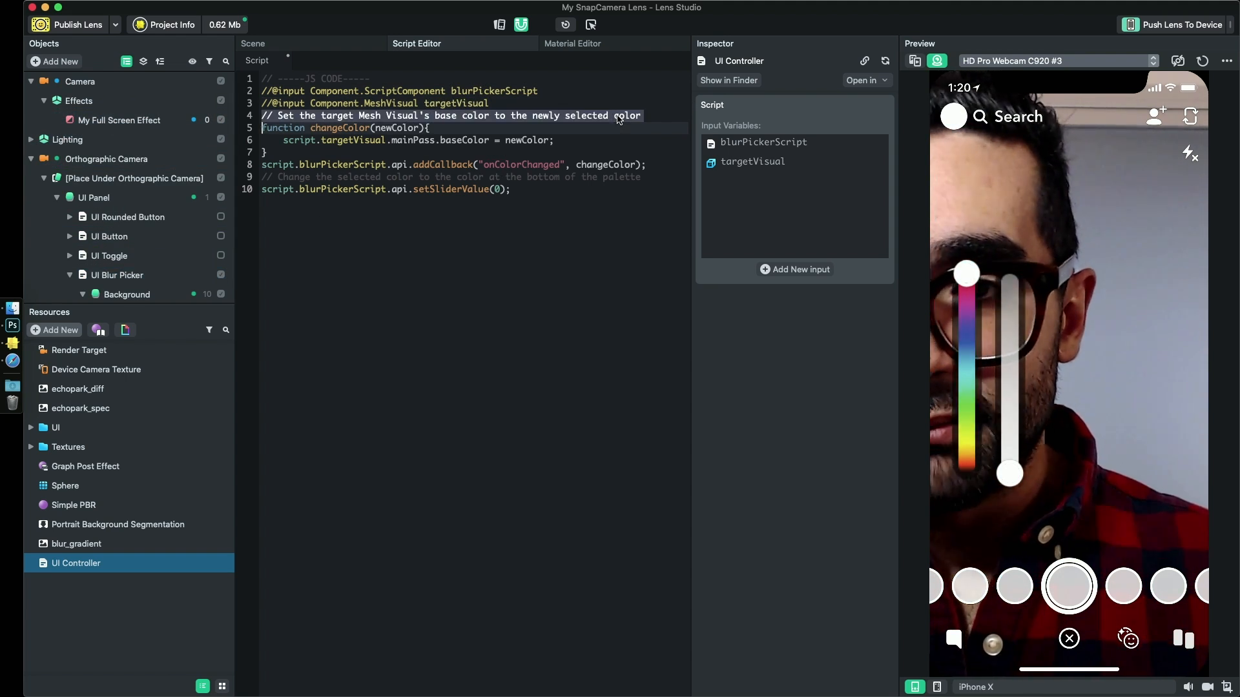
key(BackSpace)
key(Return)
key(Up)
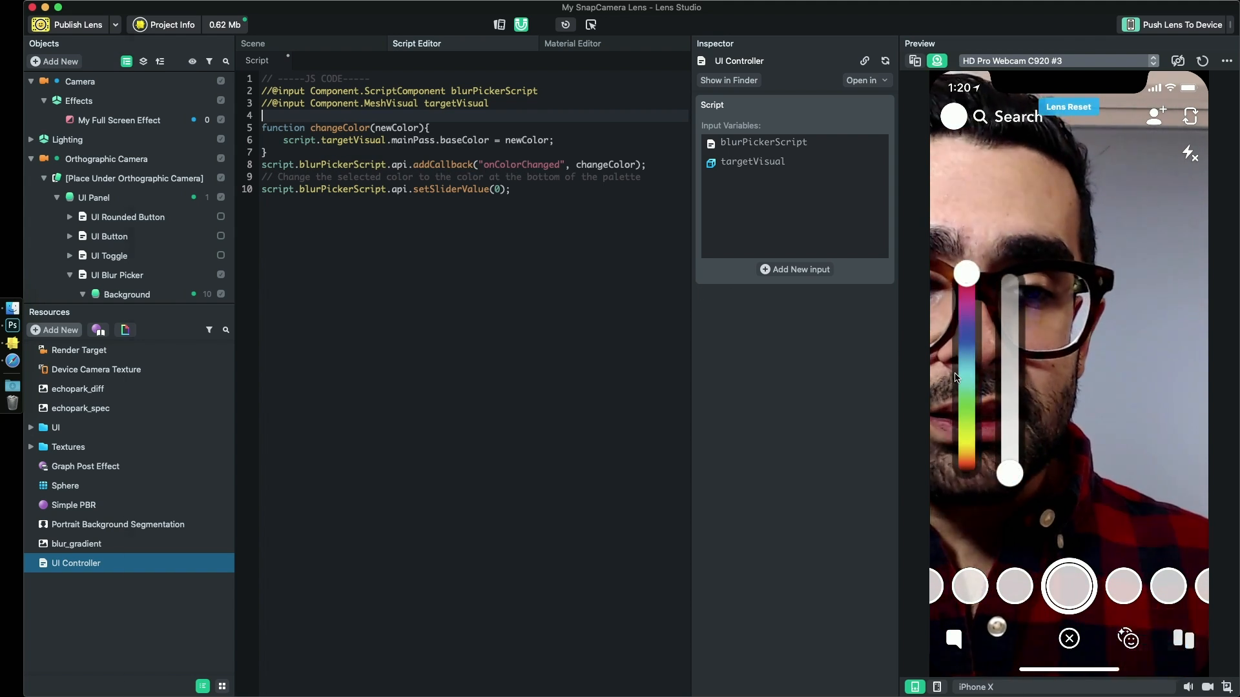
- Check the color picker's event callbacks in the Safari guide, then the Graph Post Effect material's parameters in Lens Studio
key(super+Tab)
scroll(579, 273, up, 2)
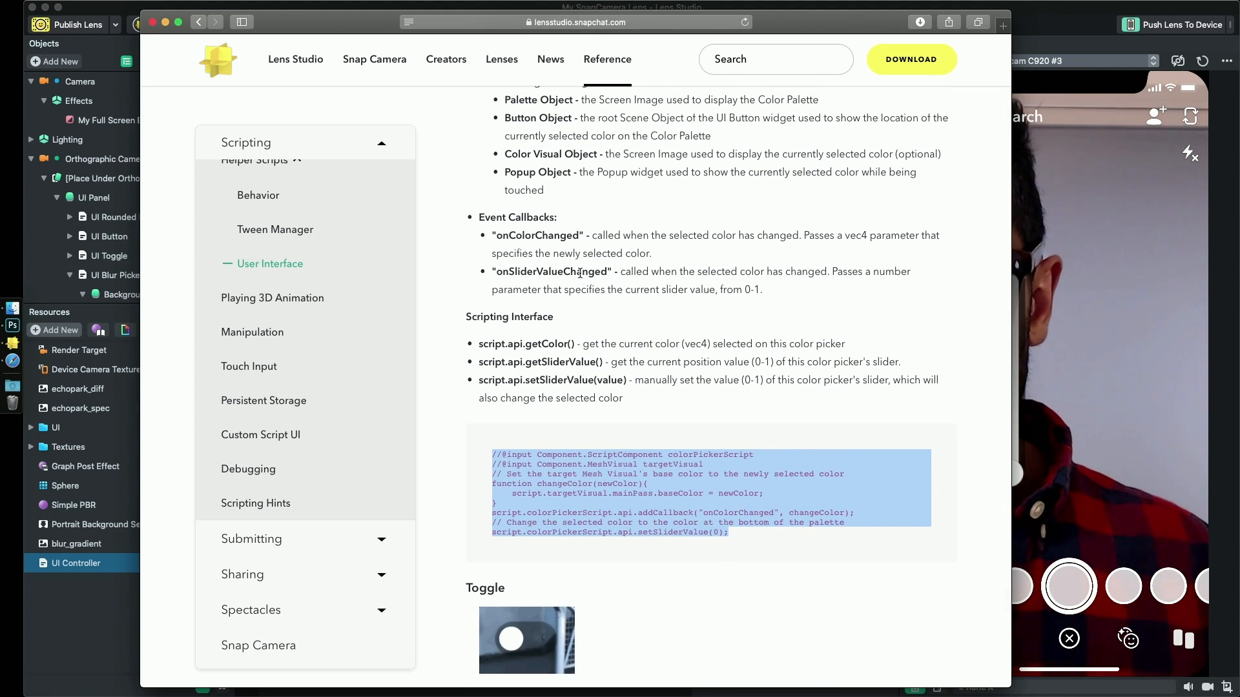
scroll(579, 273, up, 6)
scroll(539, 343, down, 1)
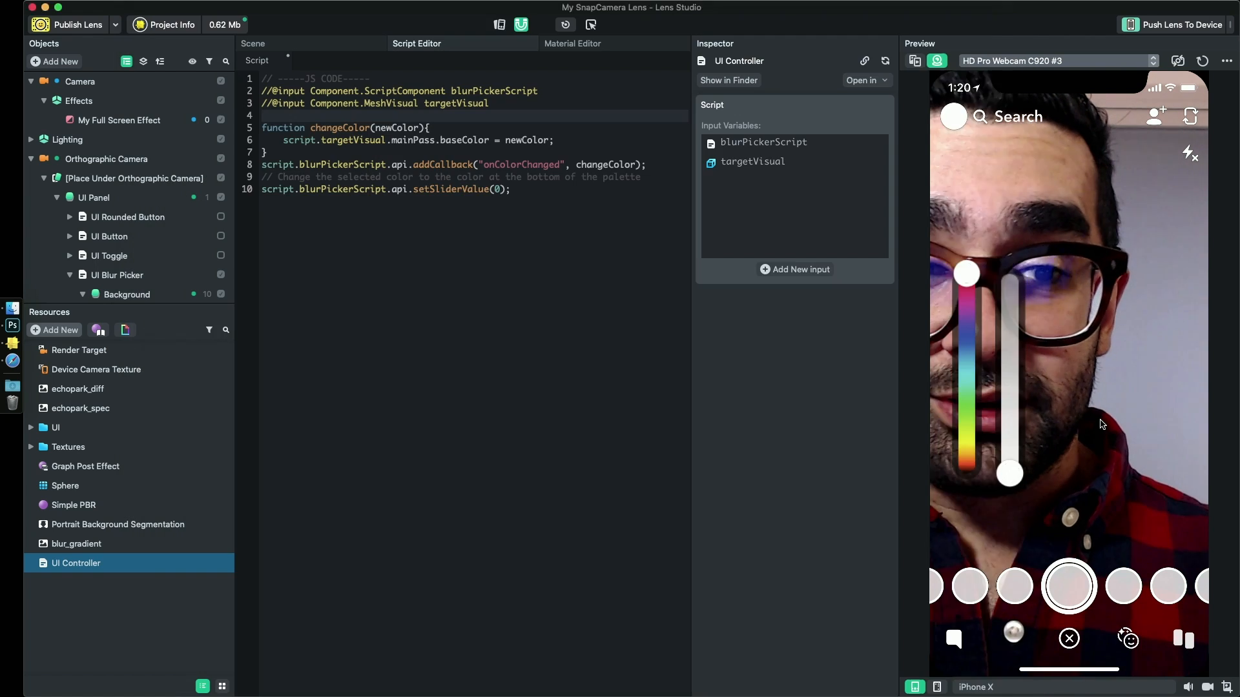
click(75, 505)
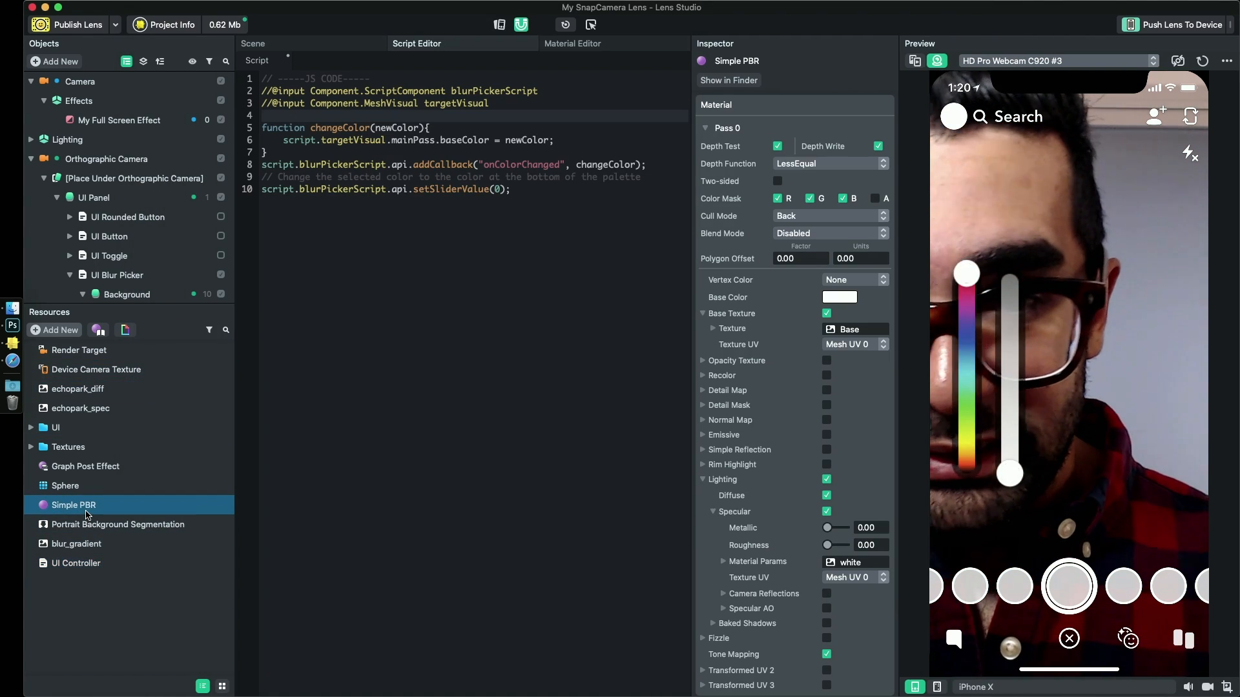
click(73, 466)
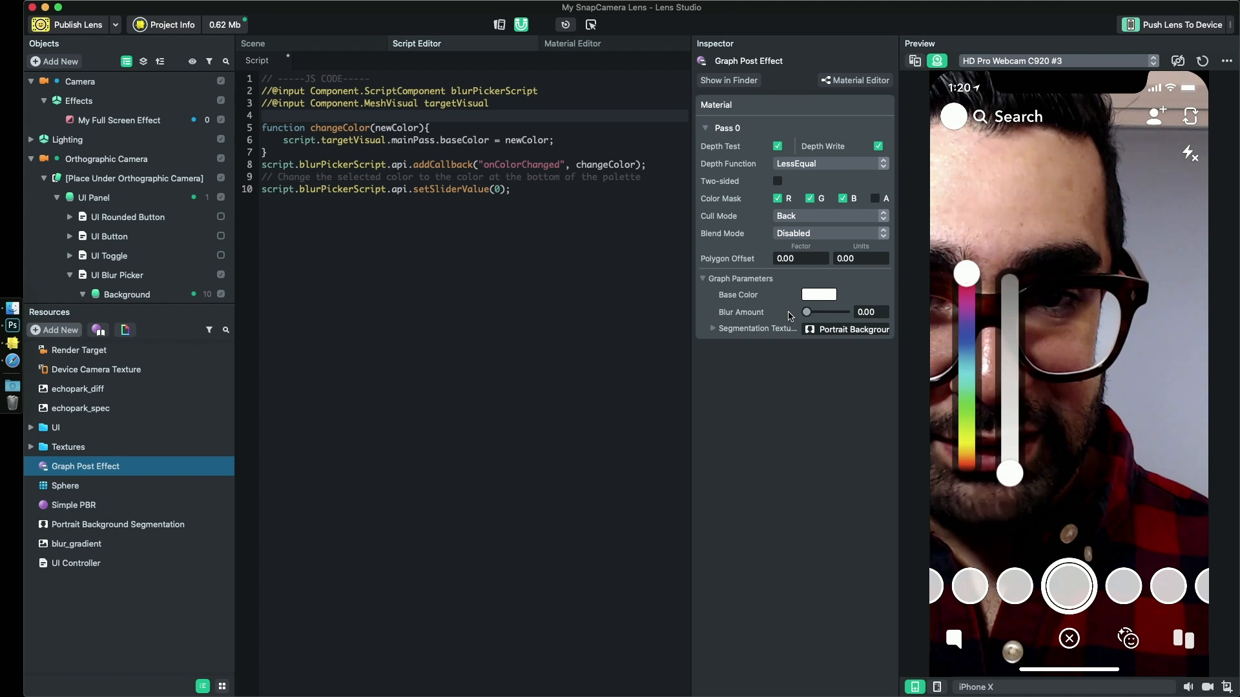
- Copy the onSliderValueChanged event name from the Safari guide and put it in place of onColorChanged in the script's addCallback call
key(super+Tab)
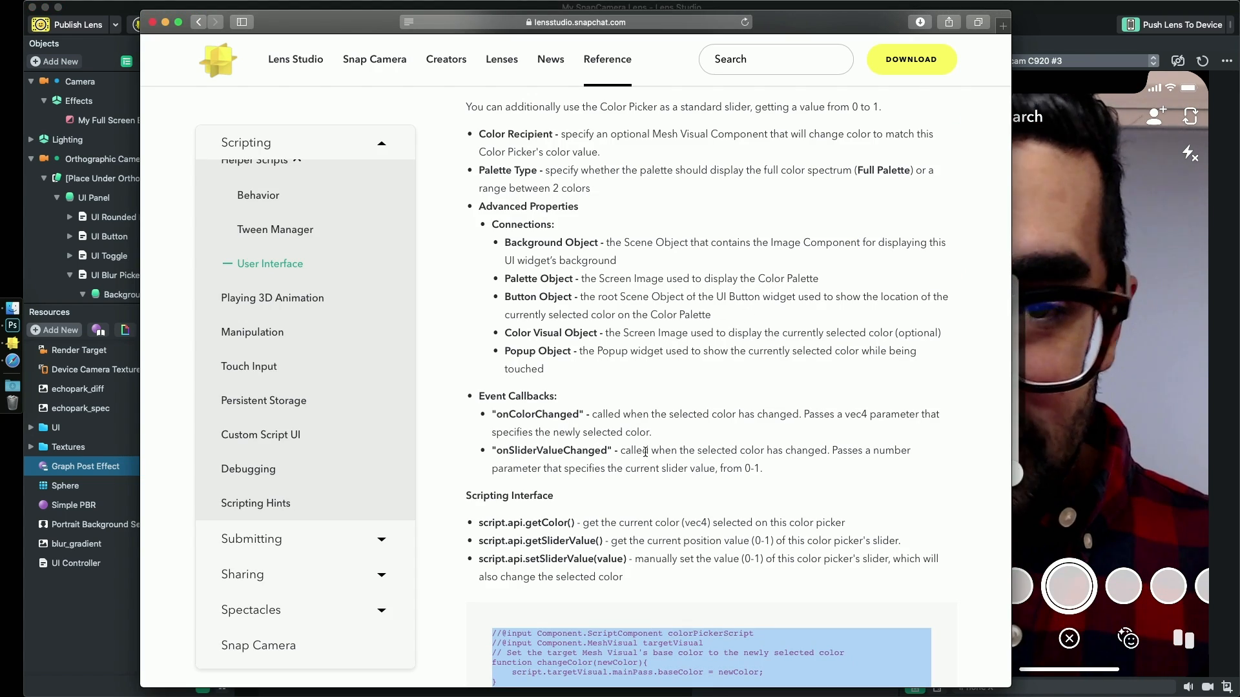
drag(616, 451, 765, 469)
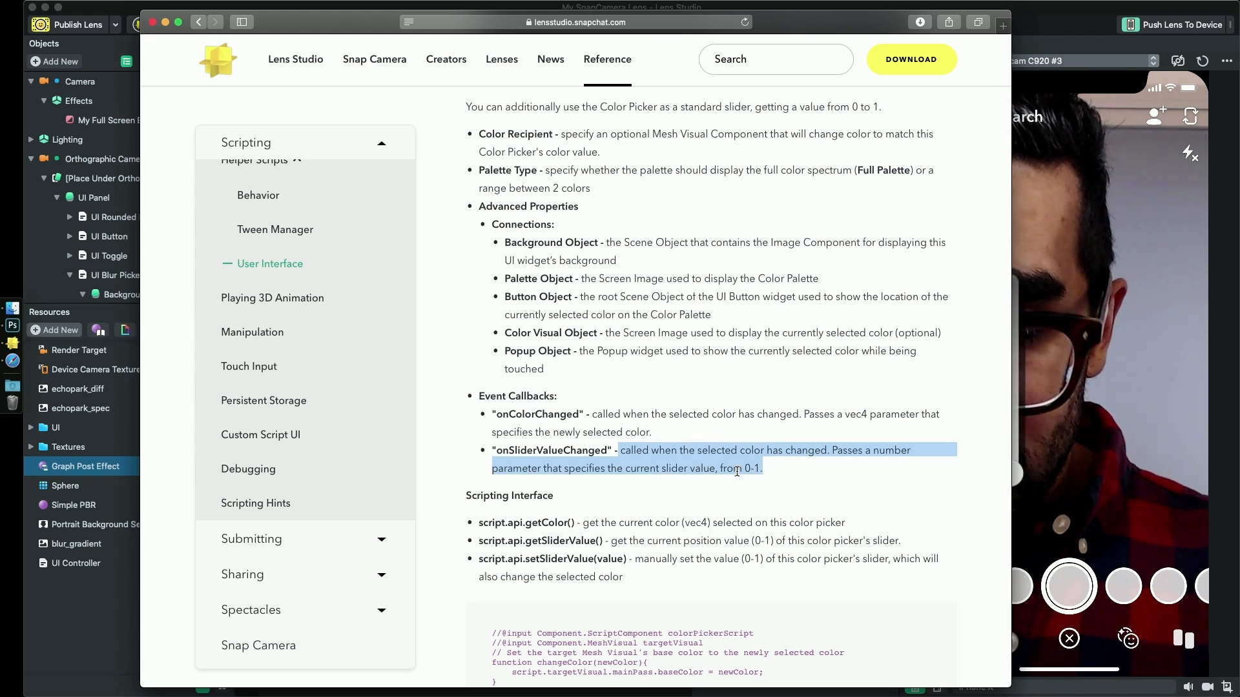
click(543, 451)
double_click(543, 450)
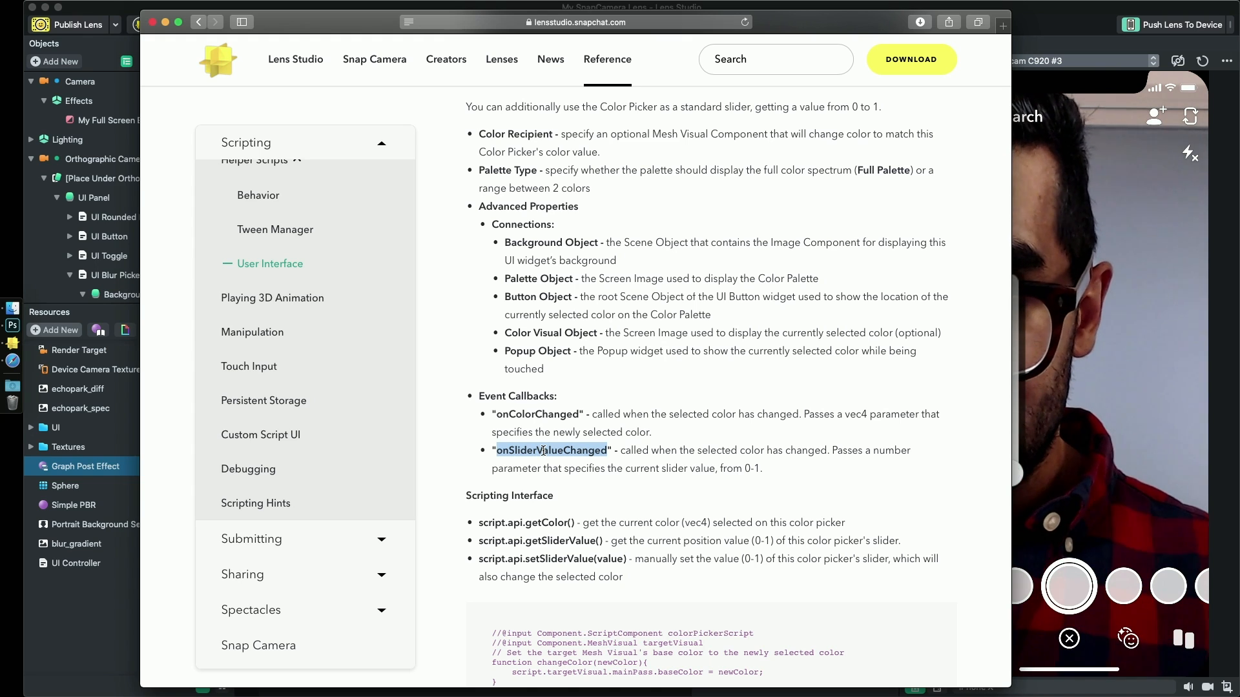
click(874, 541)
drag(874, 541, 466, 496)
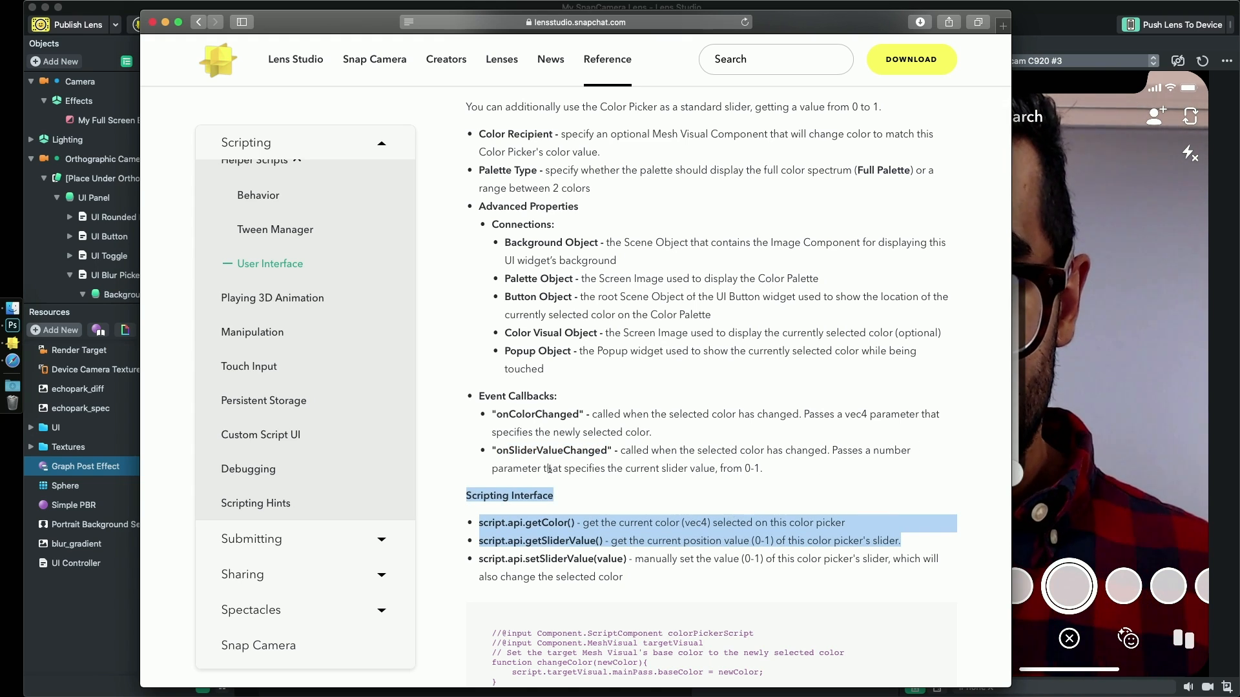
double_click(531, 450)
key(super+c)
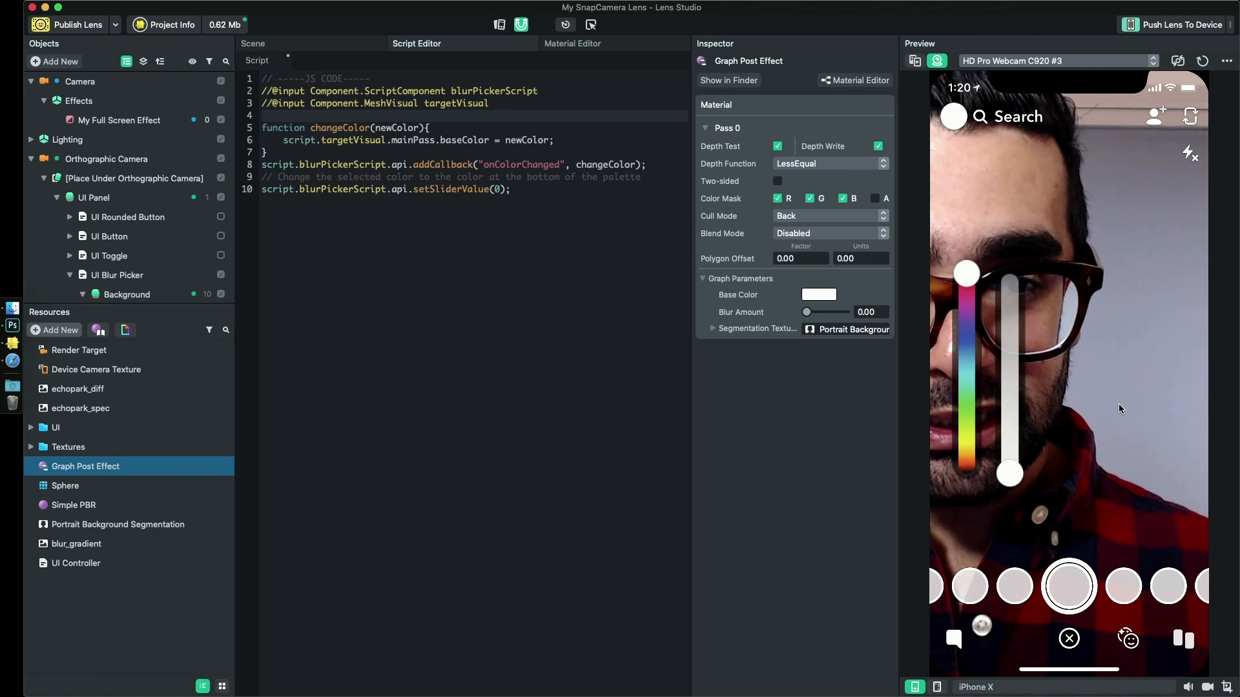
key(super+Tab)
double_click(521, 164)
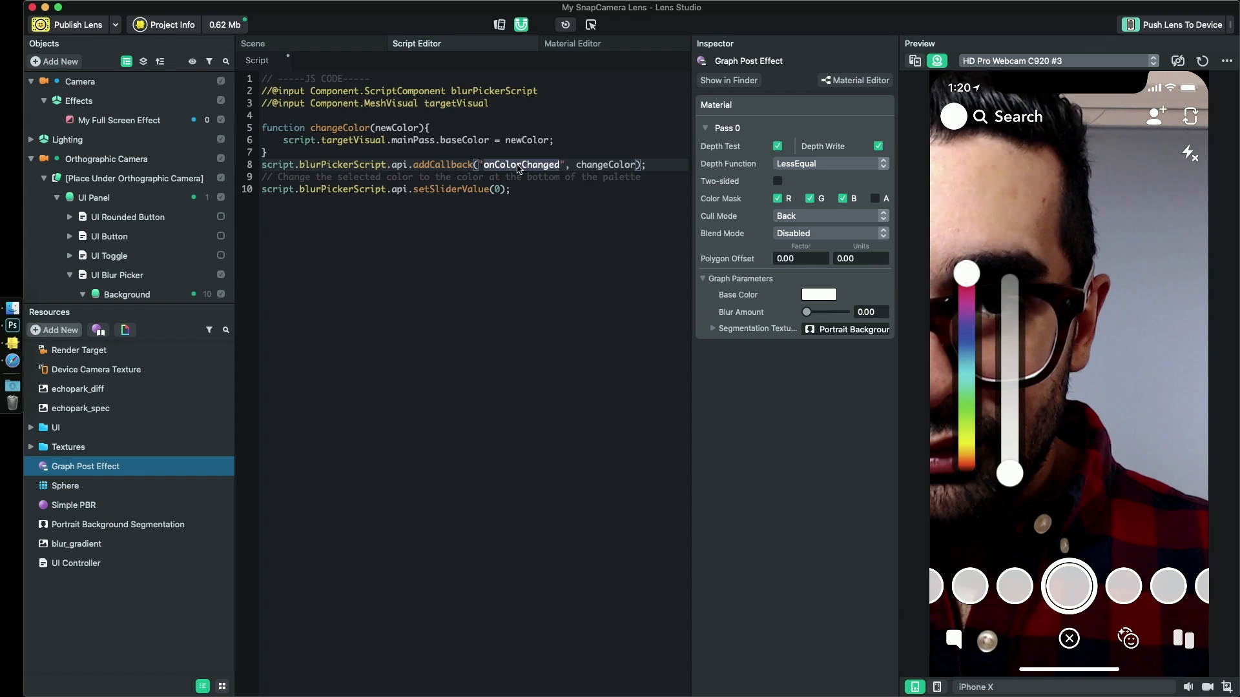
key(super+v)
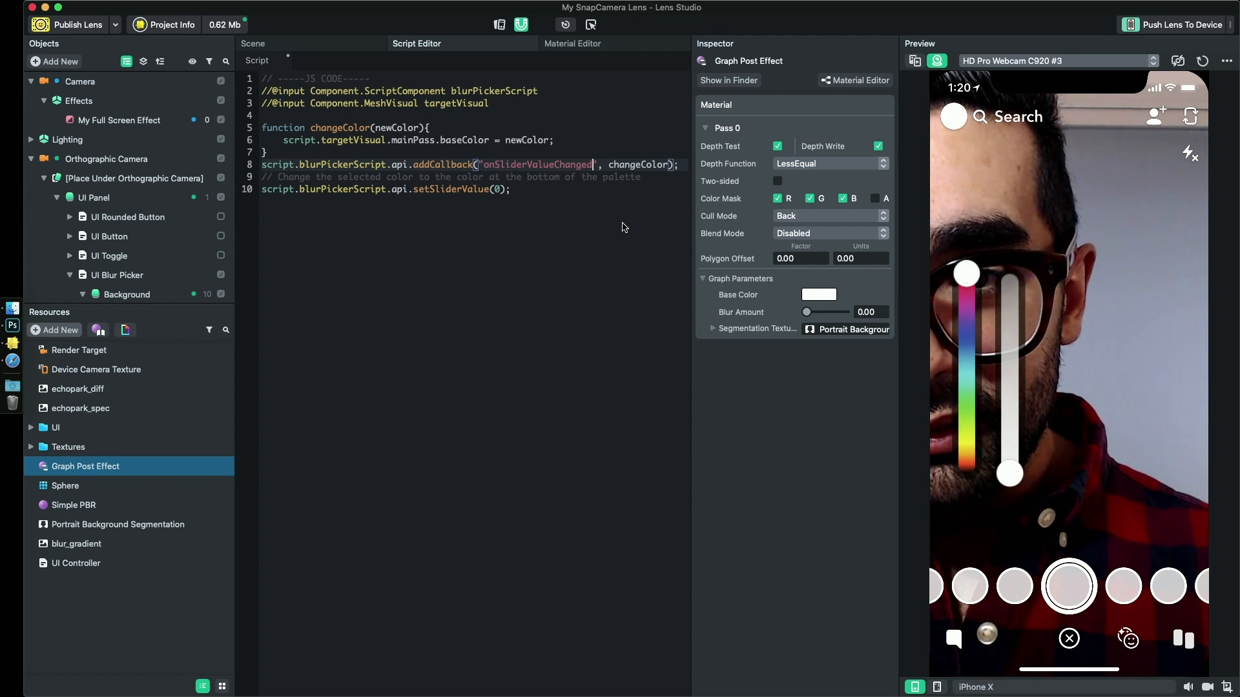
- Rename changeColor to changeBlur in both the addCallback call and the function definition
double_click(637, 166)
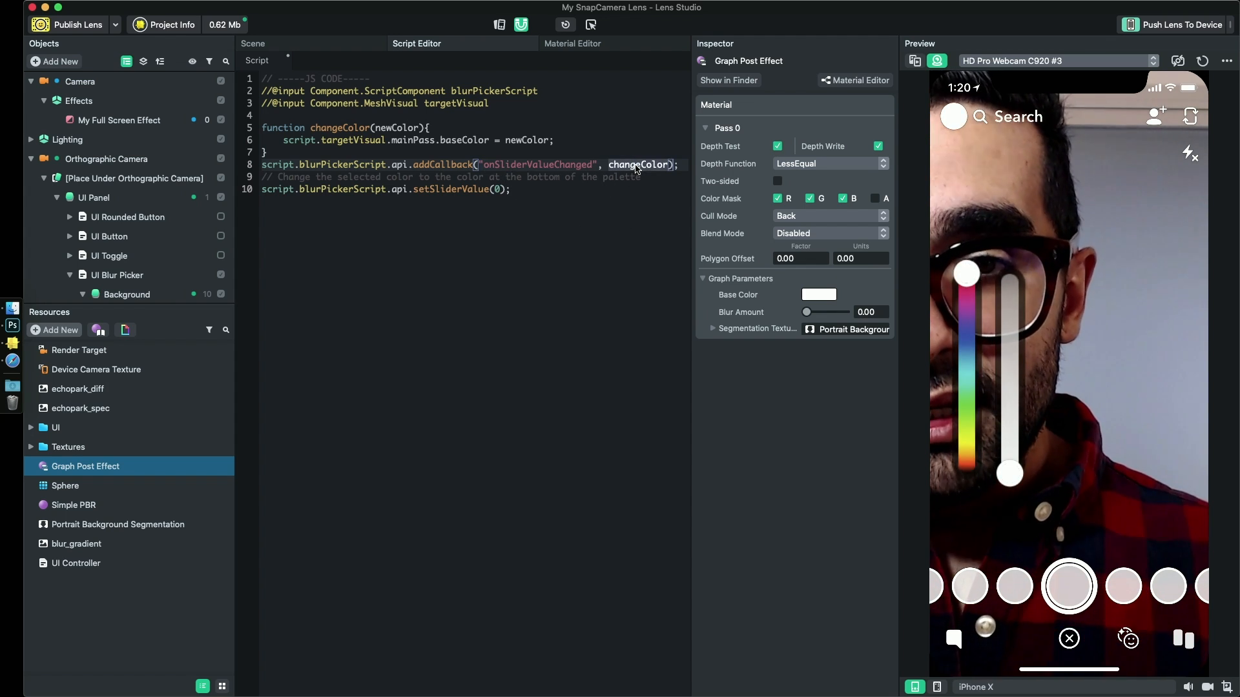
text(change)
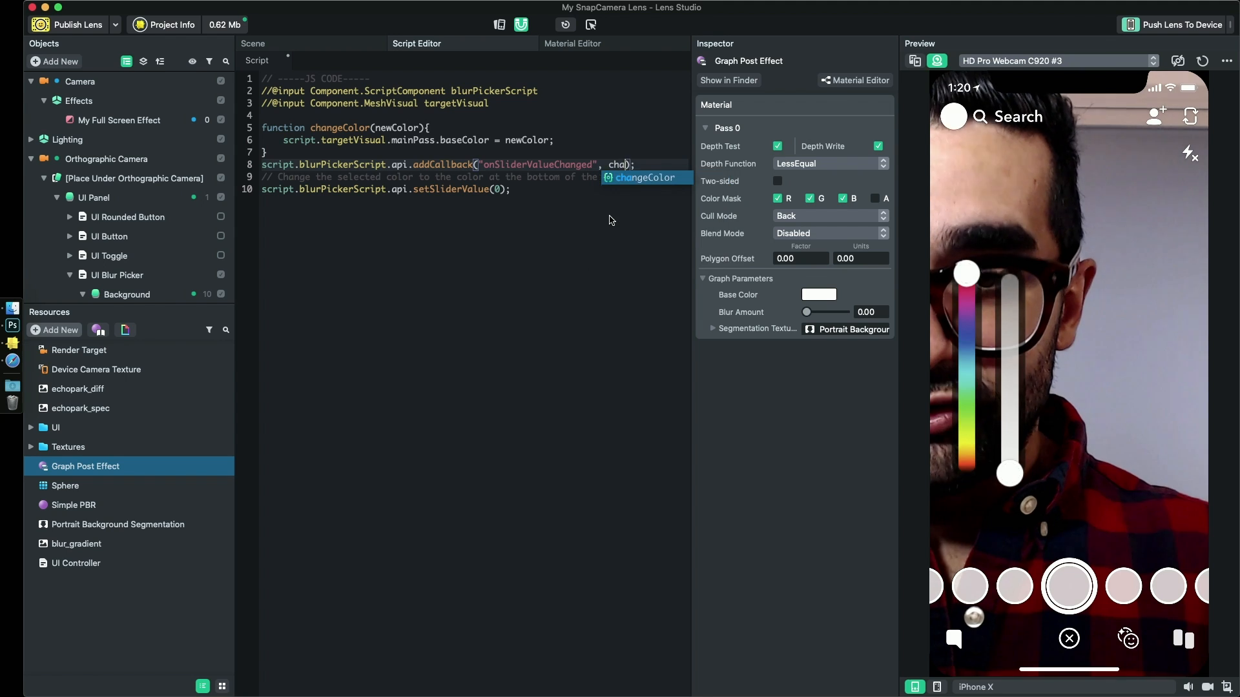
text(Bl)
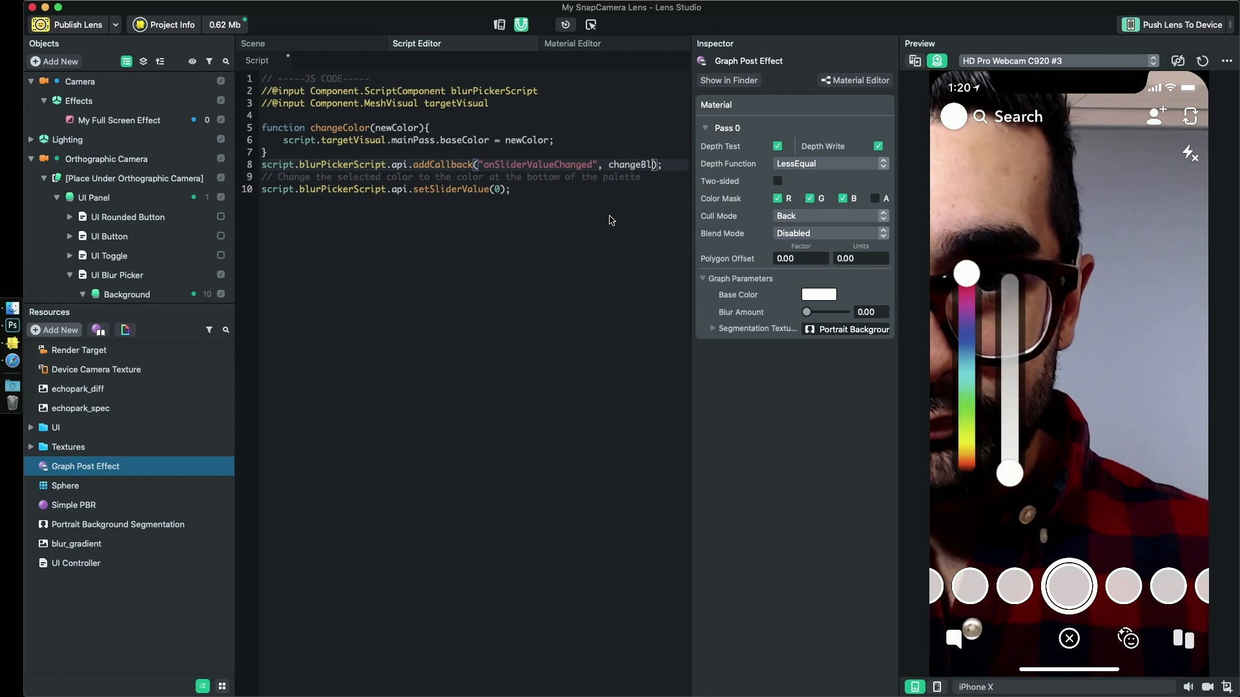
text(ur)
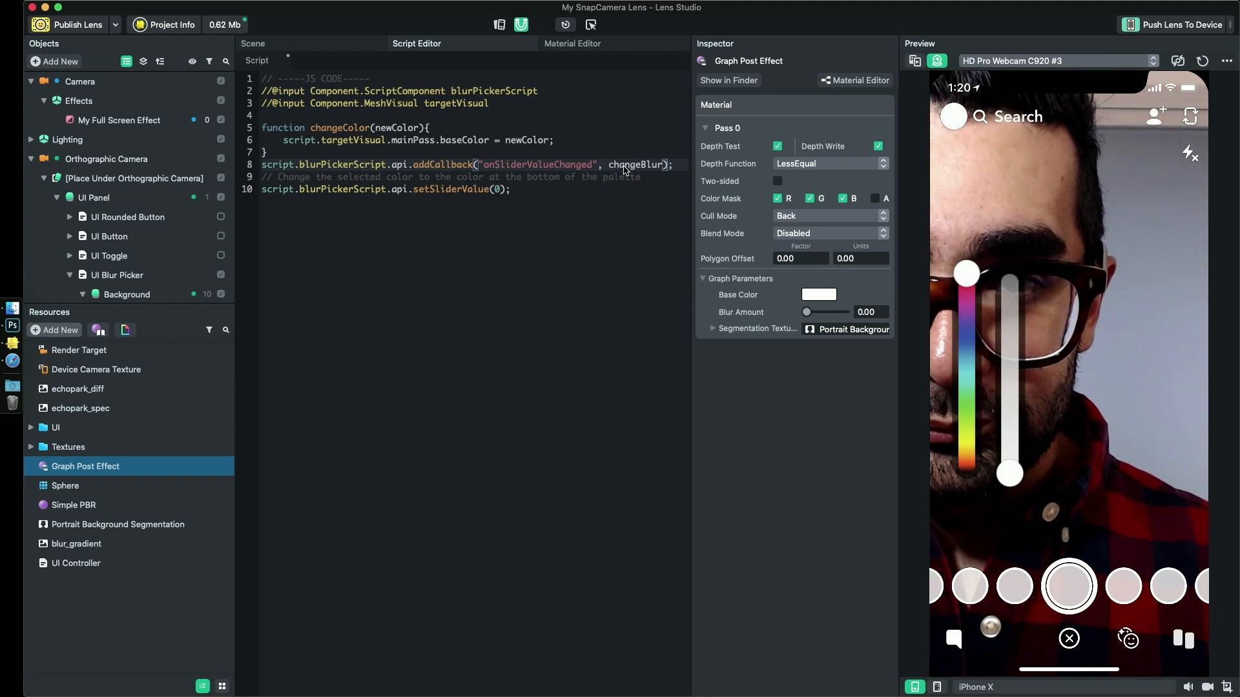
double_click(349, 128)
text(changeBlur)
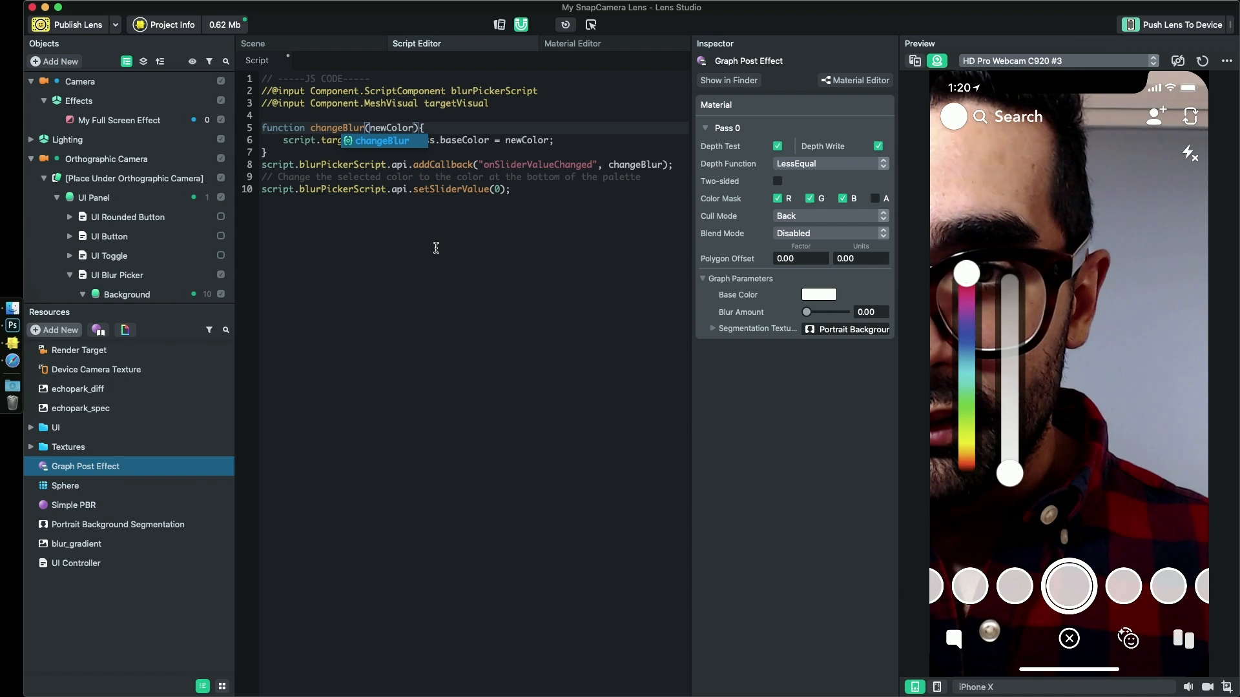
key(Escape)
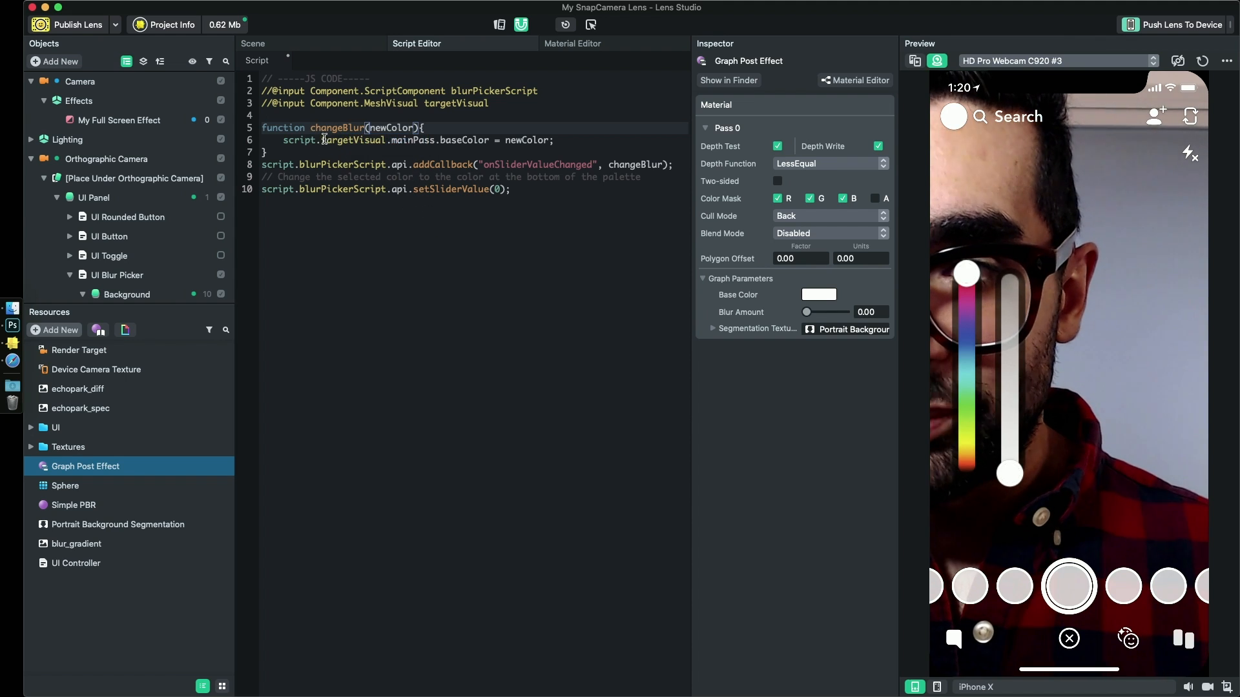
- Rename the changeBlur function's parameter to newValue and have it assign newValue to mainPass.blurAmount instead of baseColor
double_click(382, 128)
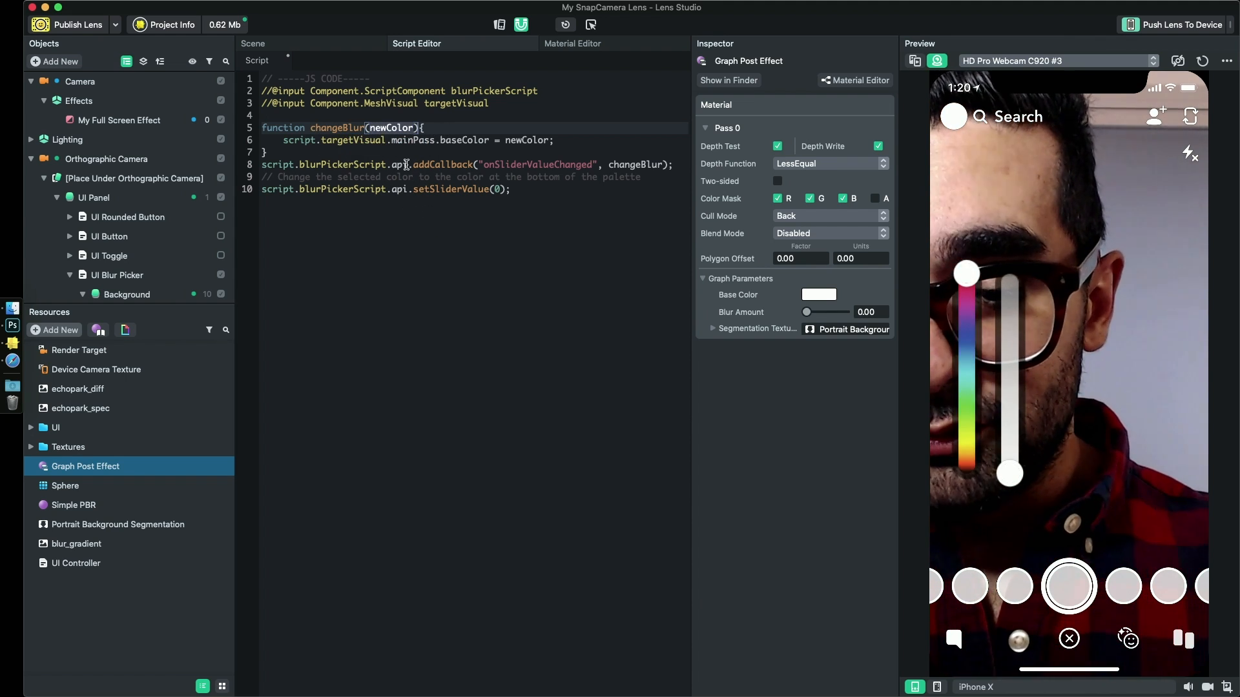
text(newValue)
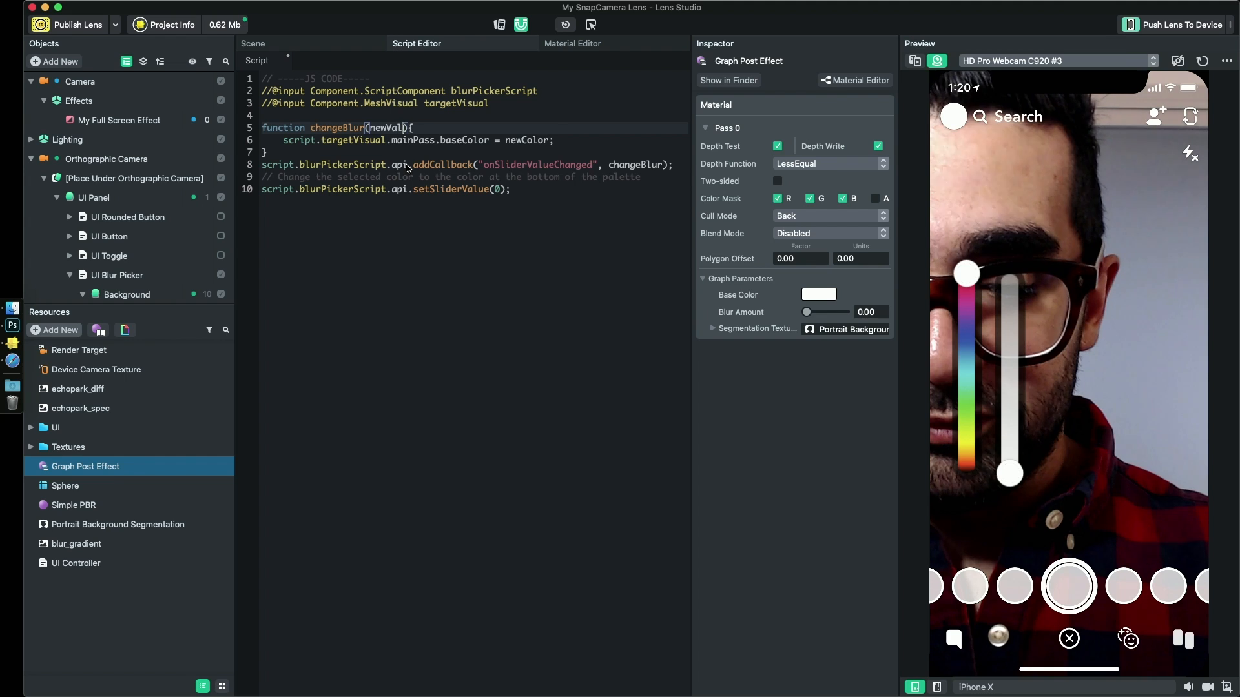
double_click(527, 141)
text(newValue)
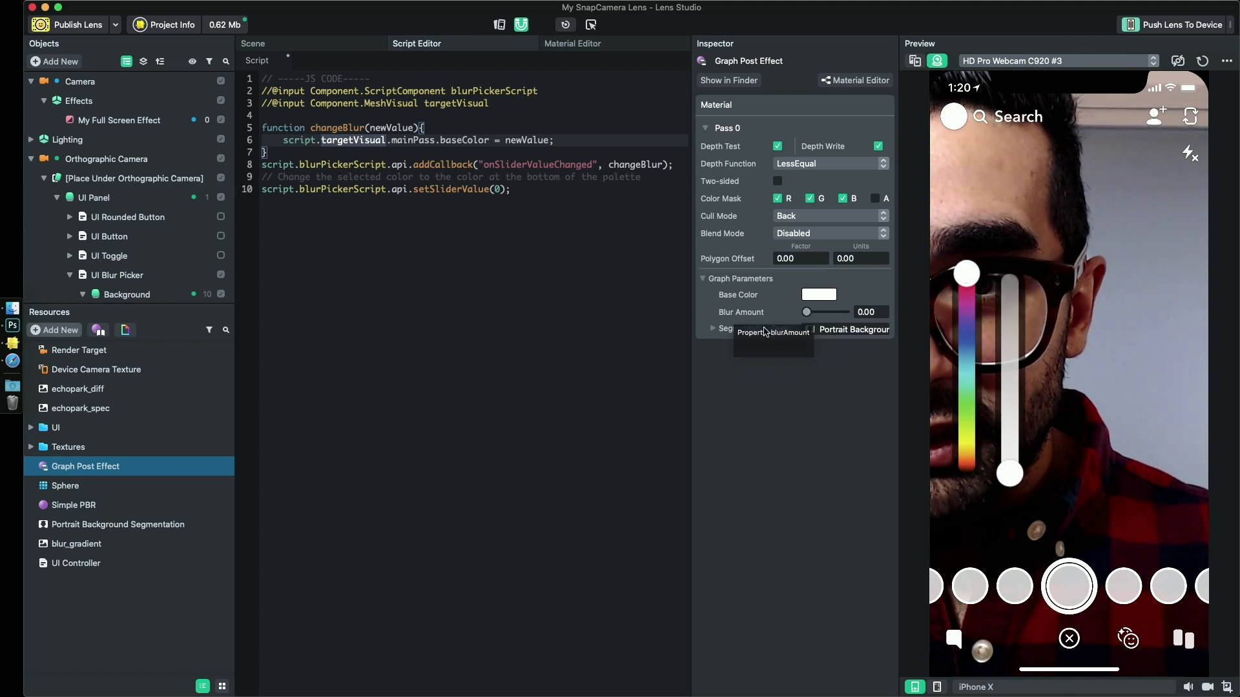
text(blur)
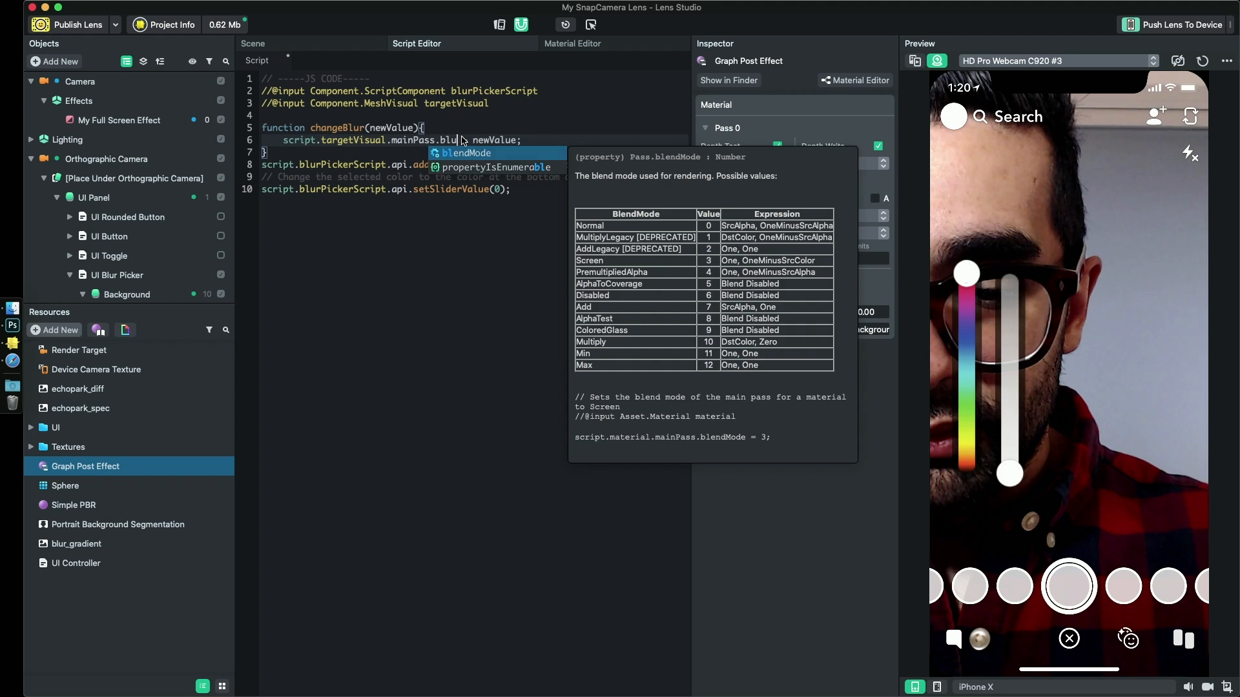
key(Escape)
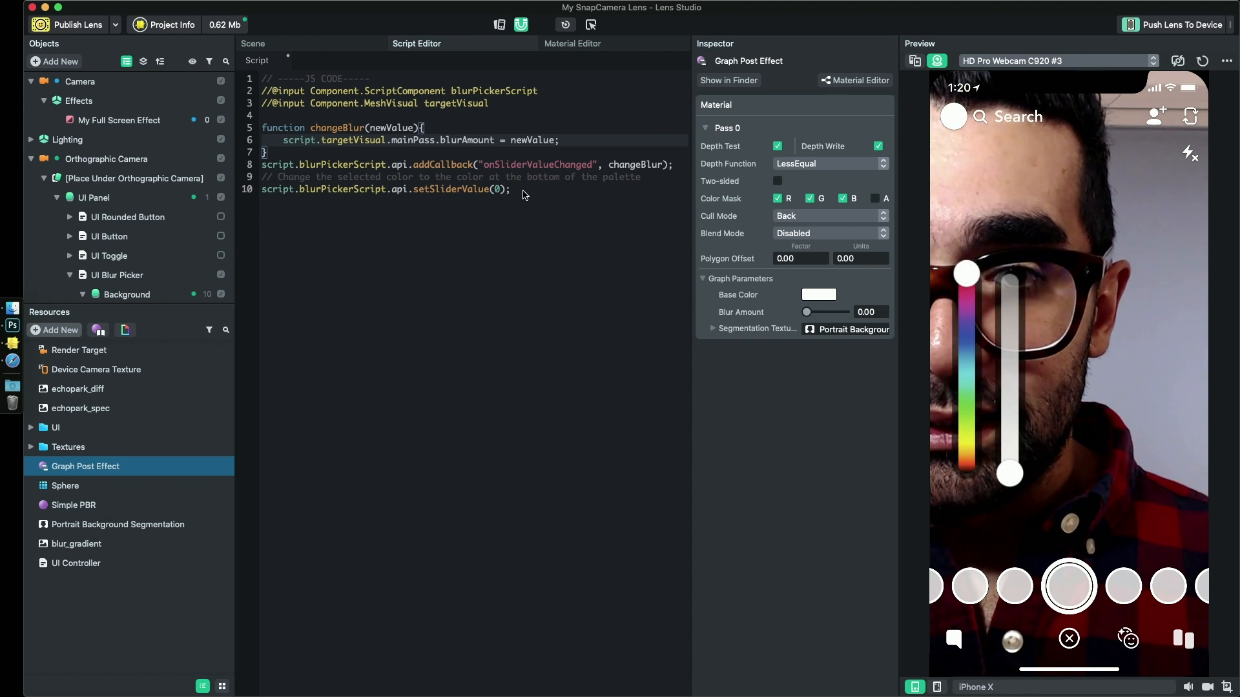
- Delete the palette color comment and the setSliderValue(0) line from the end of the script, and save it
drag(525, 194, 230, 177)
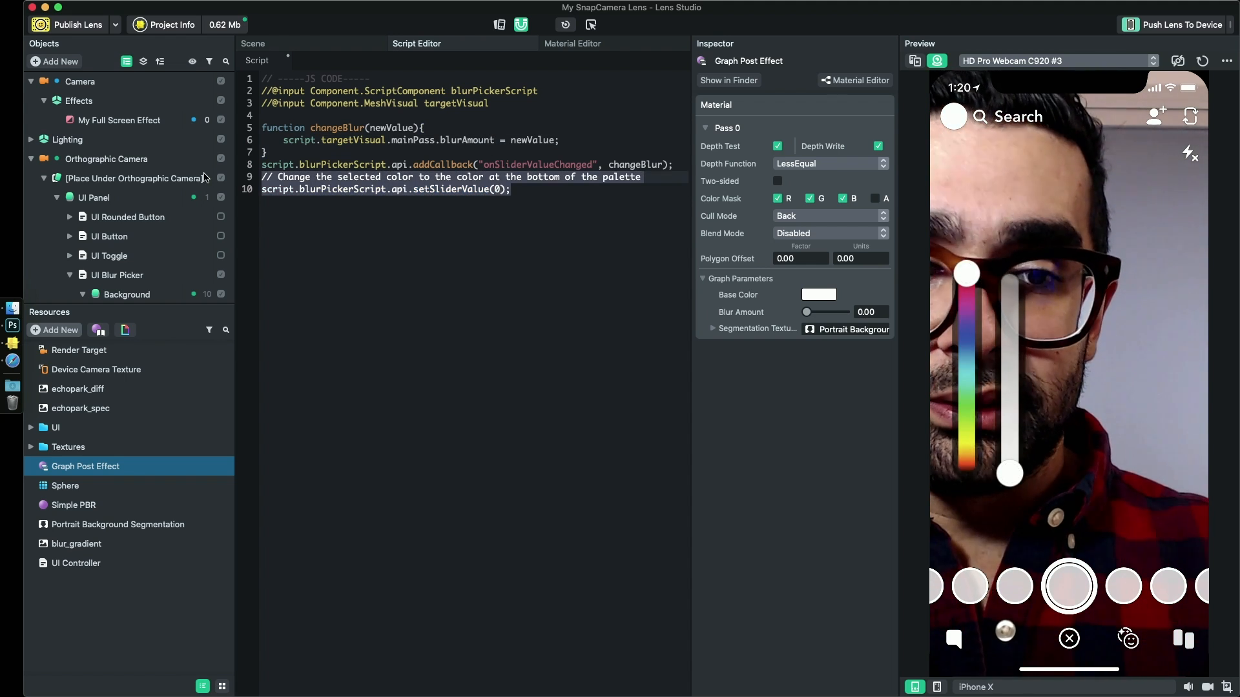
click(522, 215)
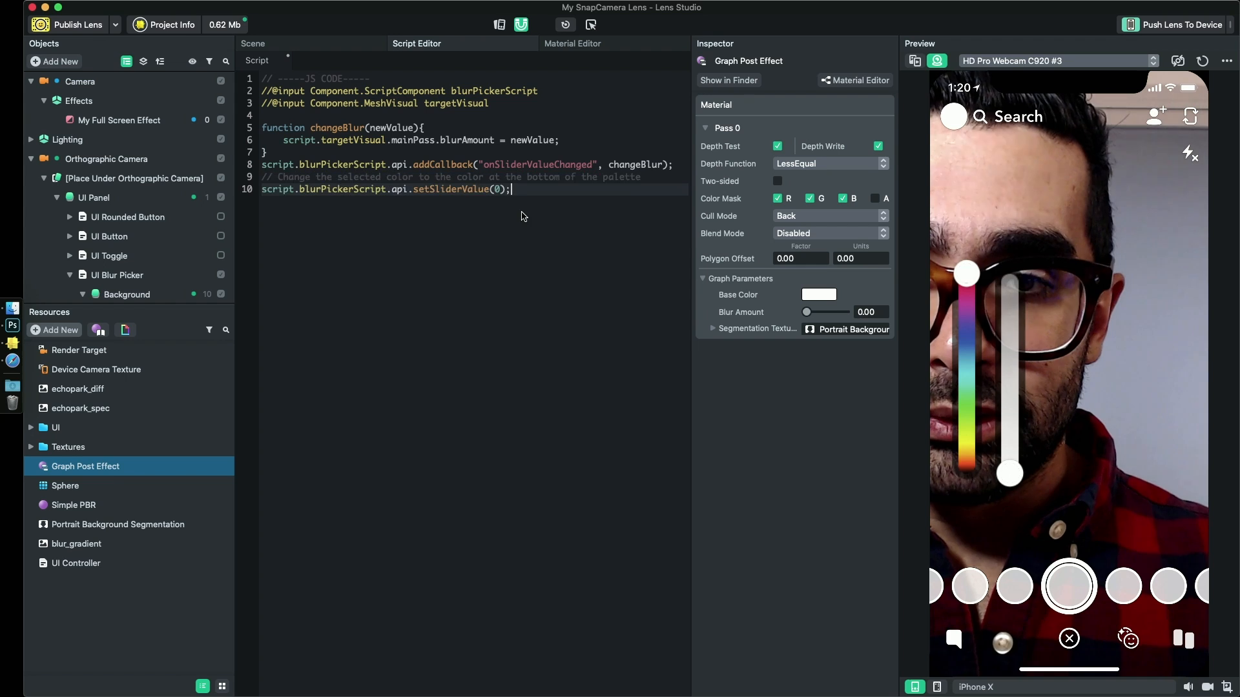
drag(281, 182, 266, 180)
key(BackSpace)
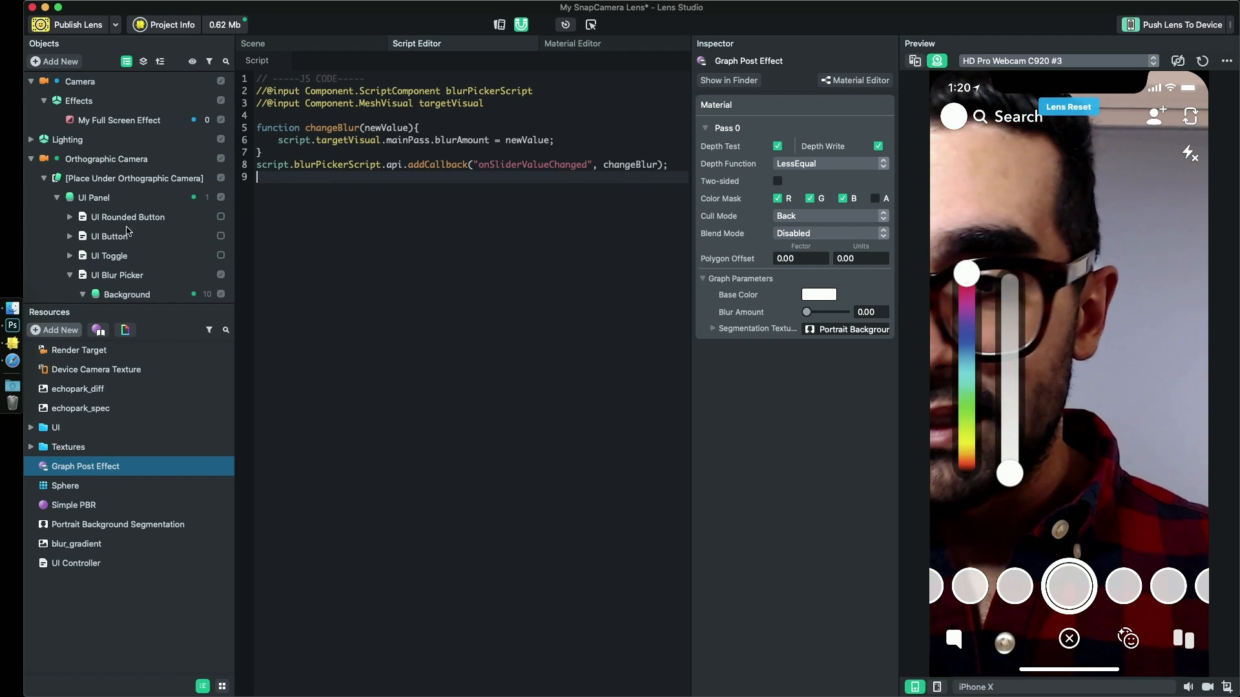
- Add an empty scene object named UI Controller and attach the UI Controller script to it
click(31, 159)
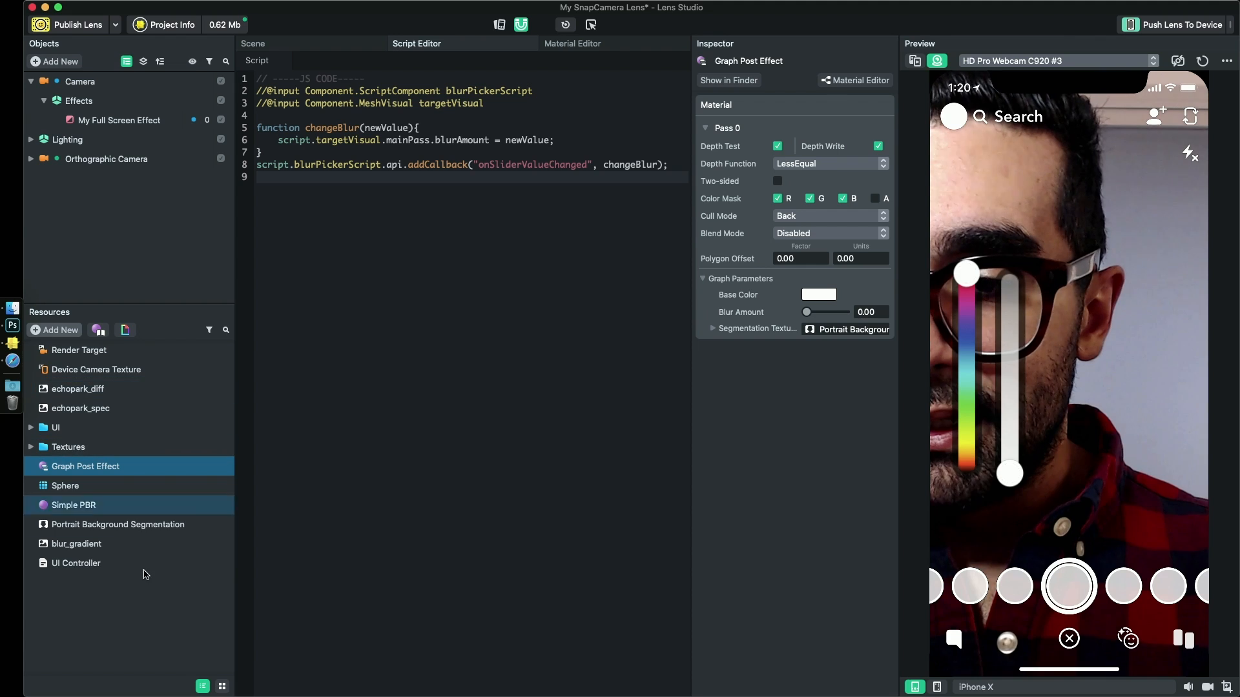
click(71, 564)
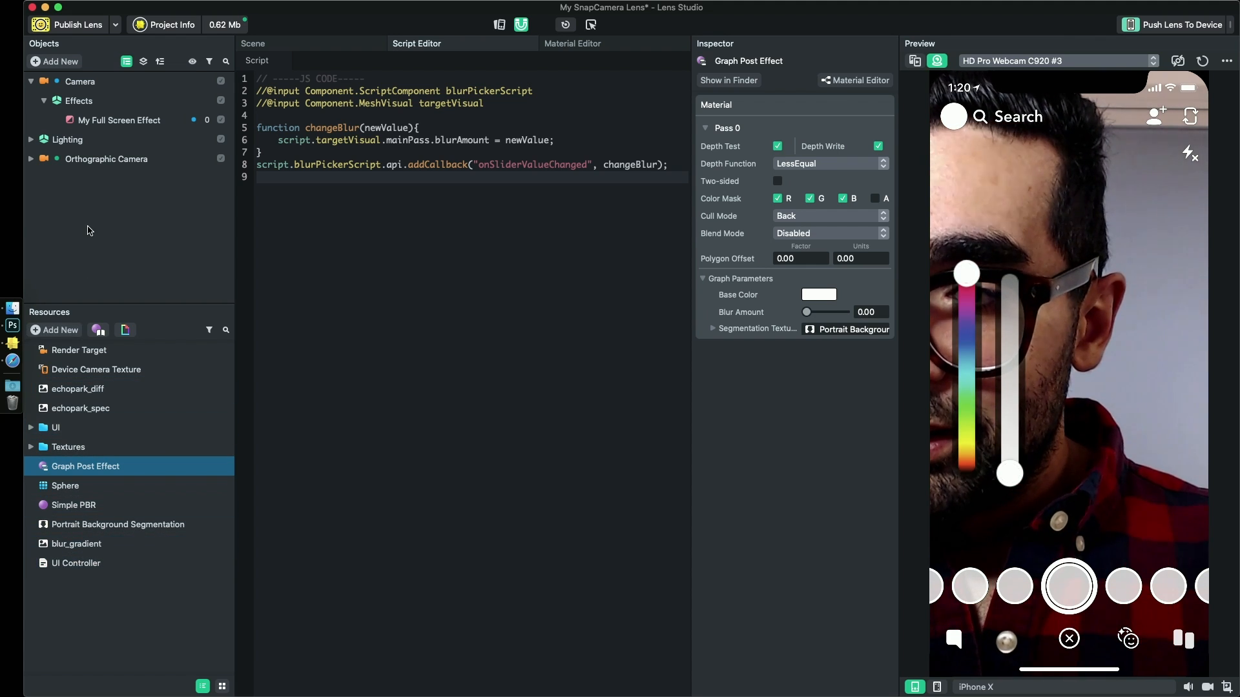
click(55, 61)
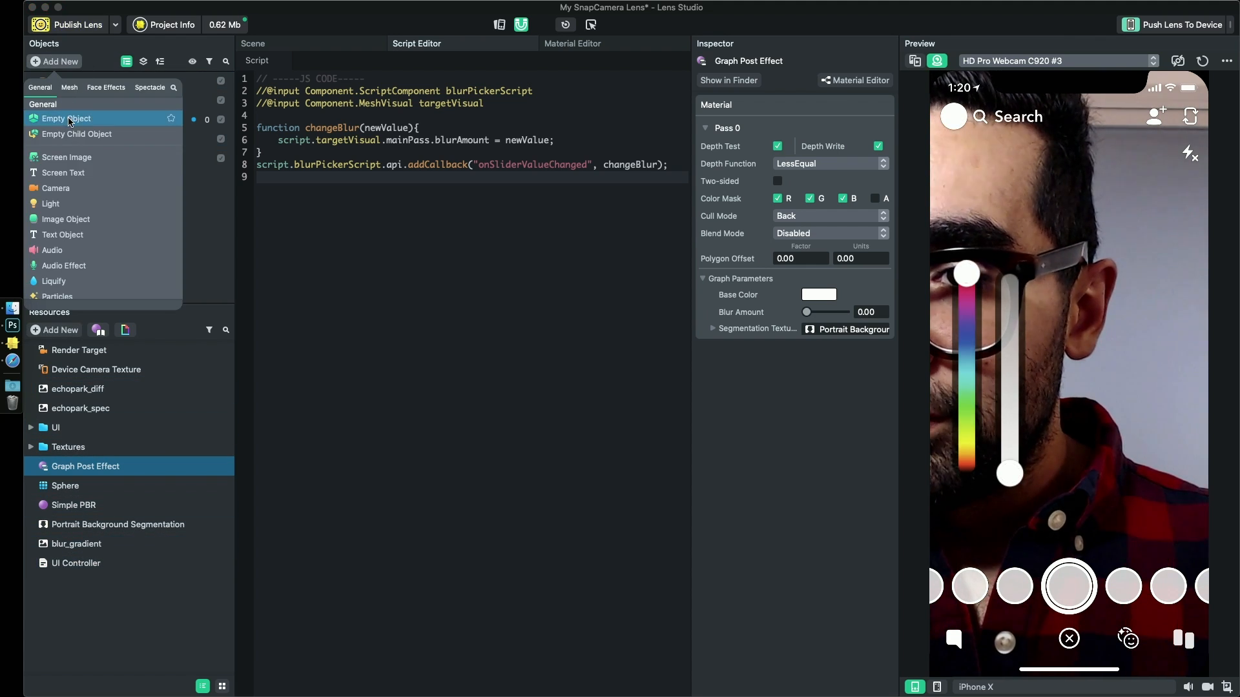
click(68, 119)
double_click(91, 179)
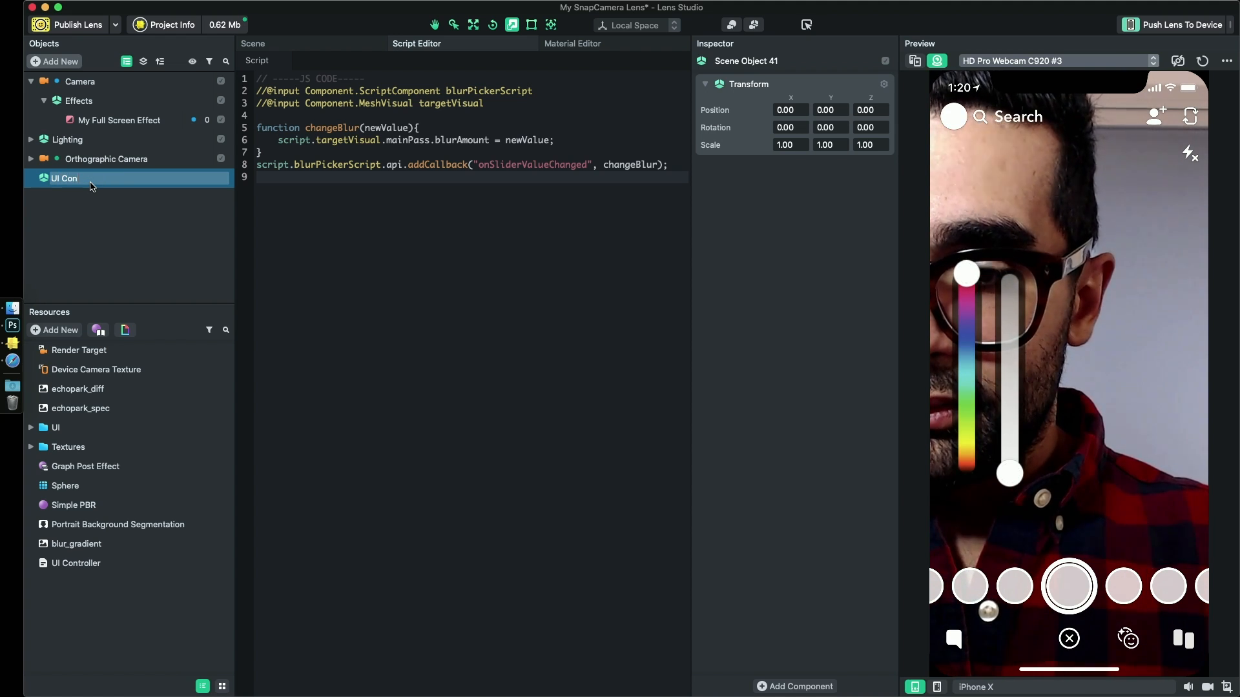
text(UI Controller)
key(Return)
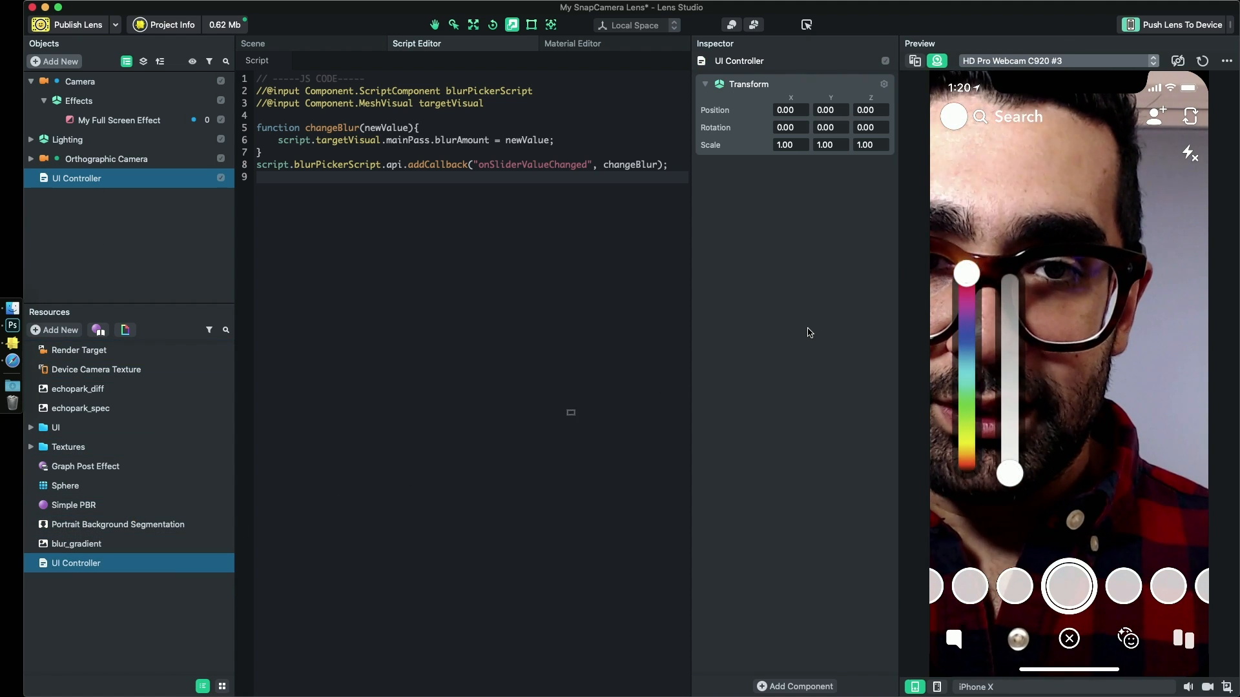
drag(76, 563, 810, 332)
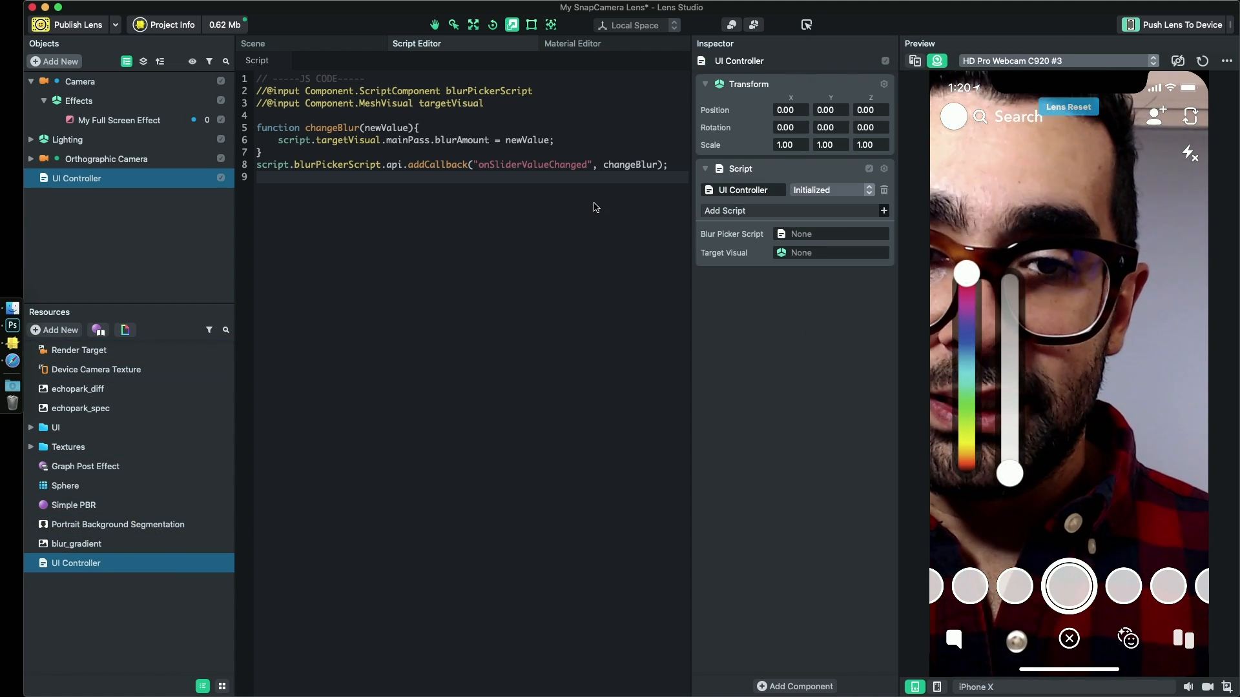
- Assign UI Blur Picker as the script's Blur Picker Script input and My Full Screen Effect as its Target Visual
click(31, 158)
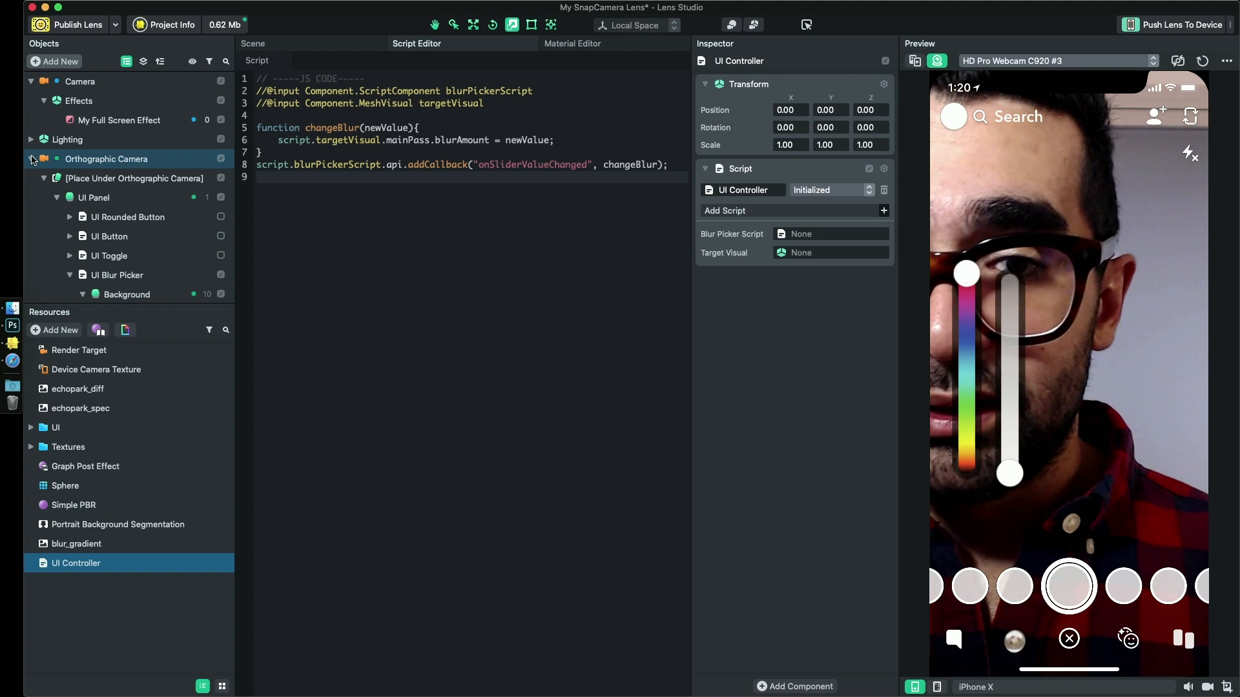
scroll(97, 236, down, 3)
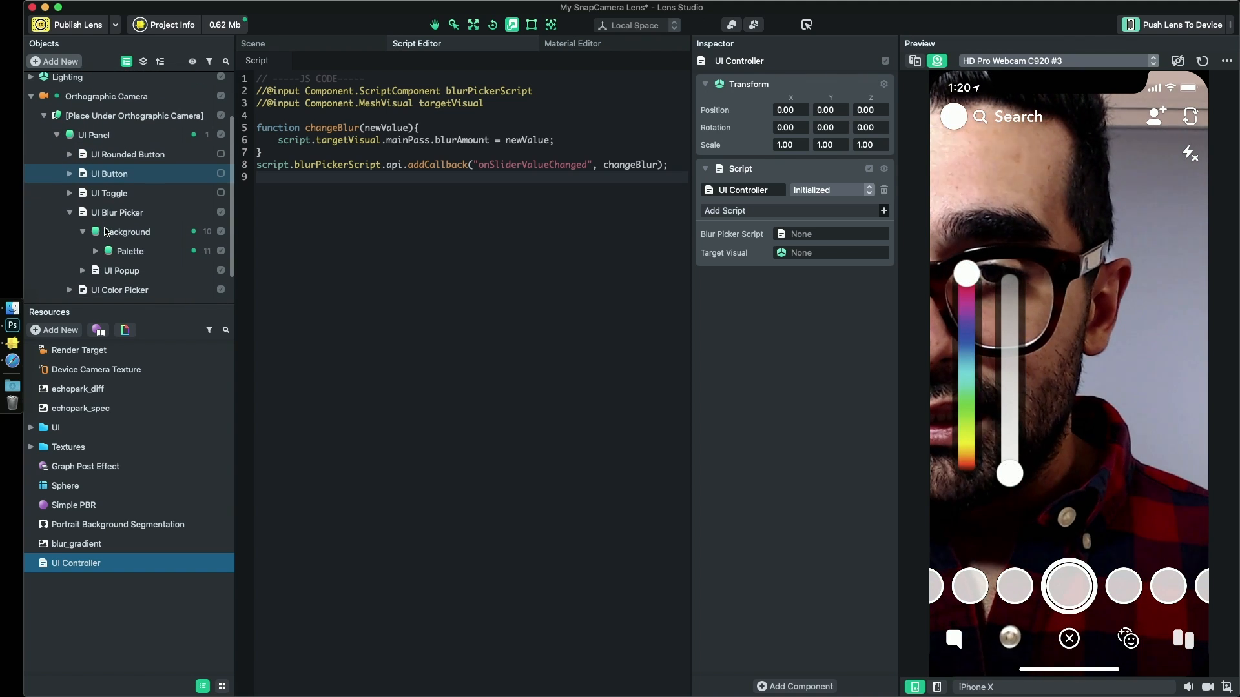
click(71, 214)
drag(103, 235, 406, 225)
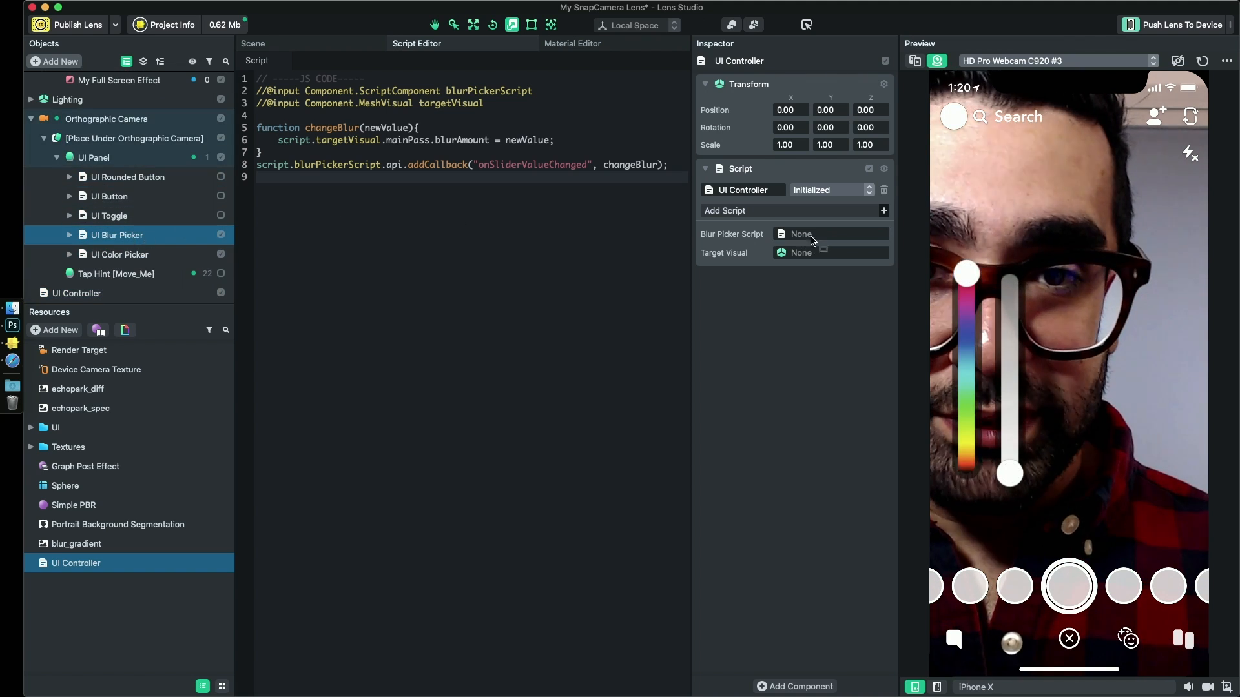
drag(813, 241, 802, 237)
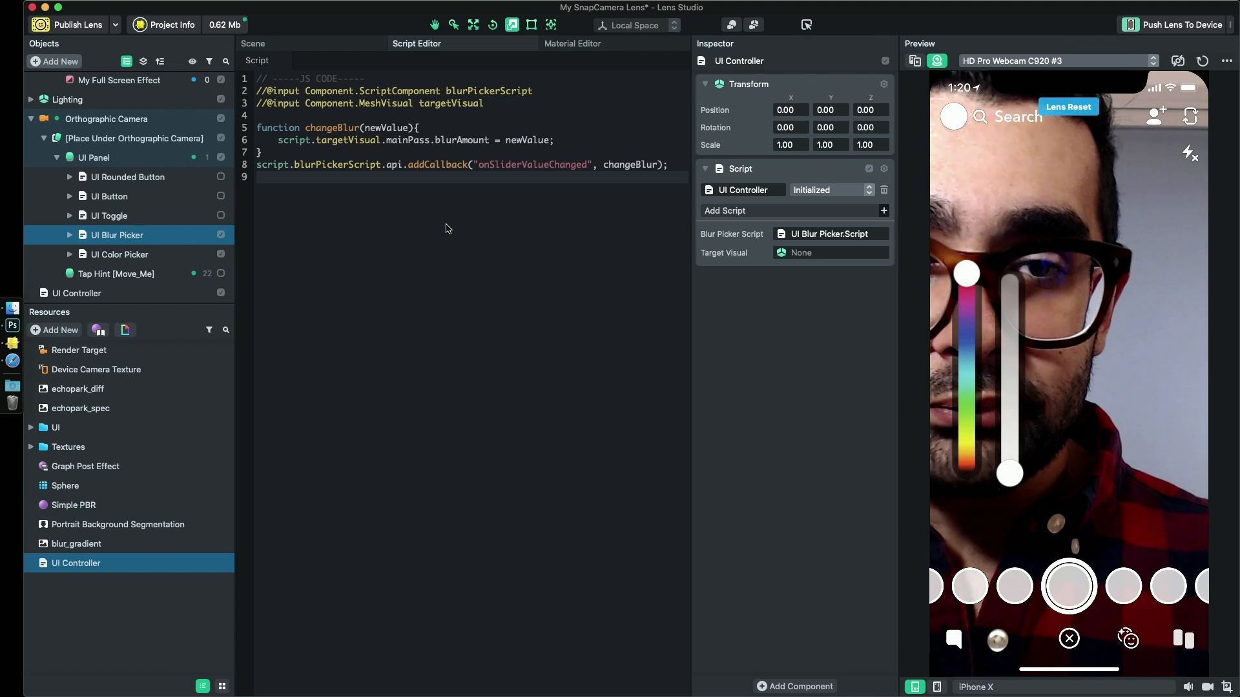
scroll(122, 141, up, 2)
drag(111, 122, 813, 252)
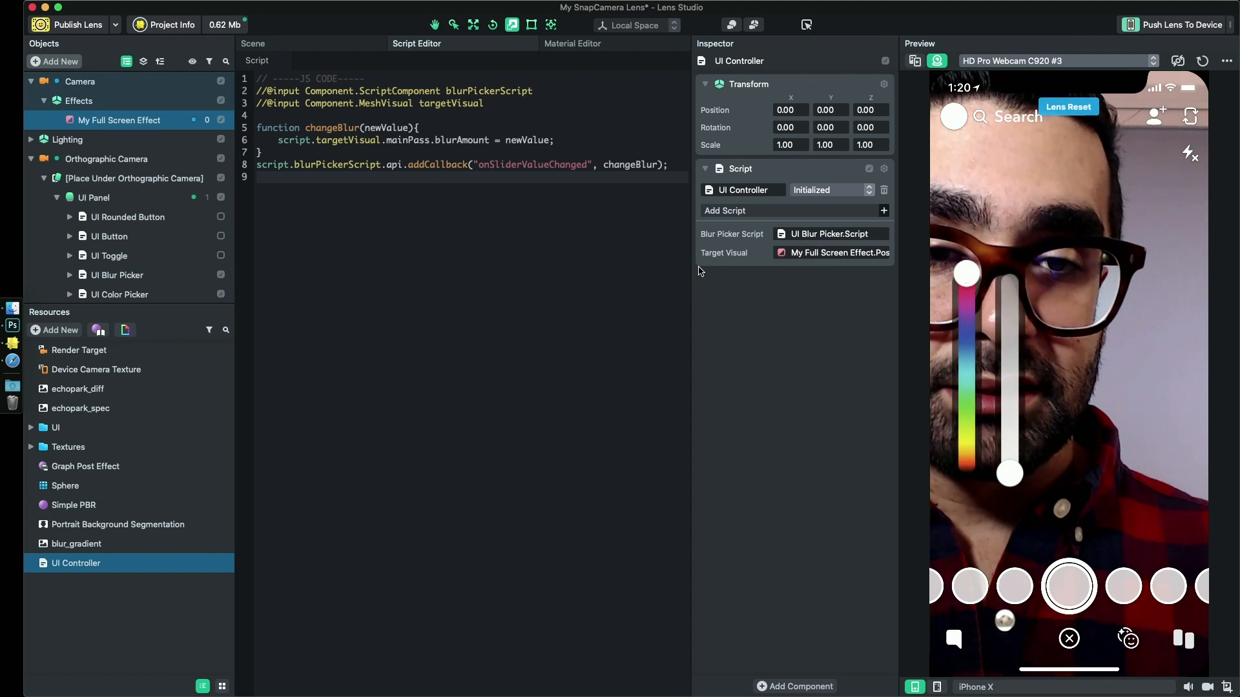
- Preview the lens in the Desktop simulation and test the blur slider at maximum and the color slider with a magenta tint
mouse_move(1009, 473)
mouse_down()
mouse_move(1007, 294)
mouse_move(995, 371)
mouse_move(1009, 473)
mouse_up()
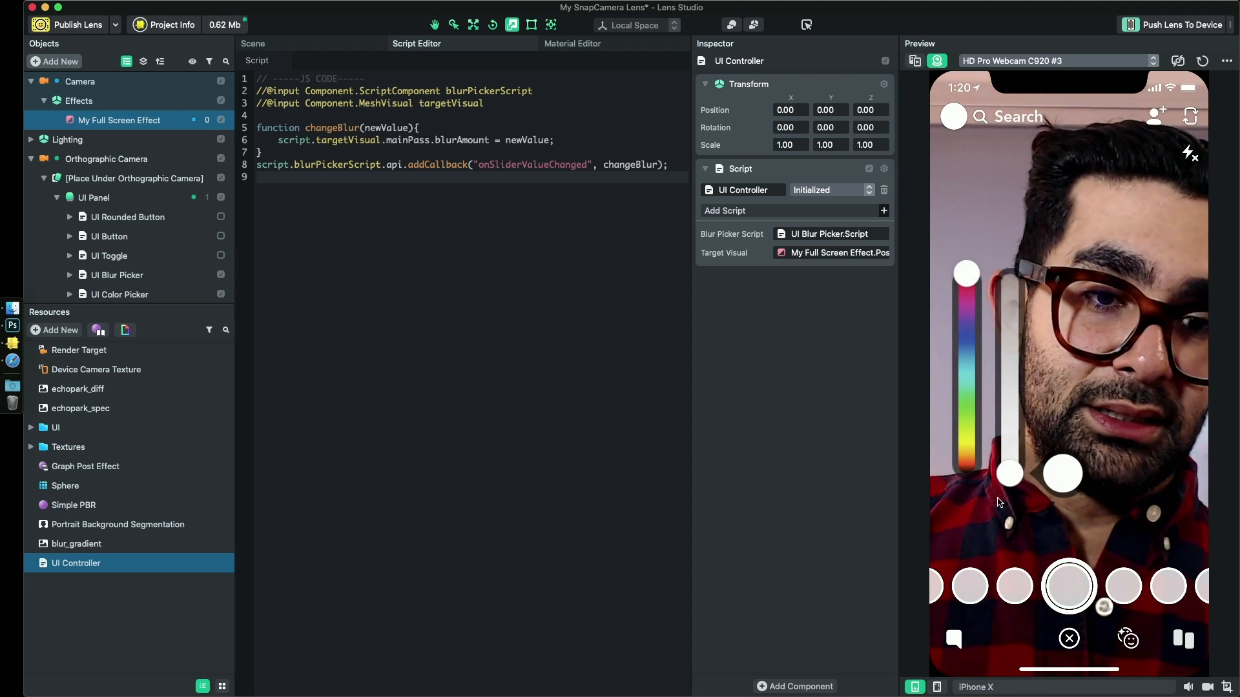
click(1042, 683)
click(1022, 510)
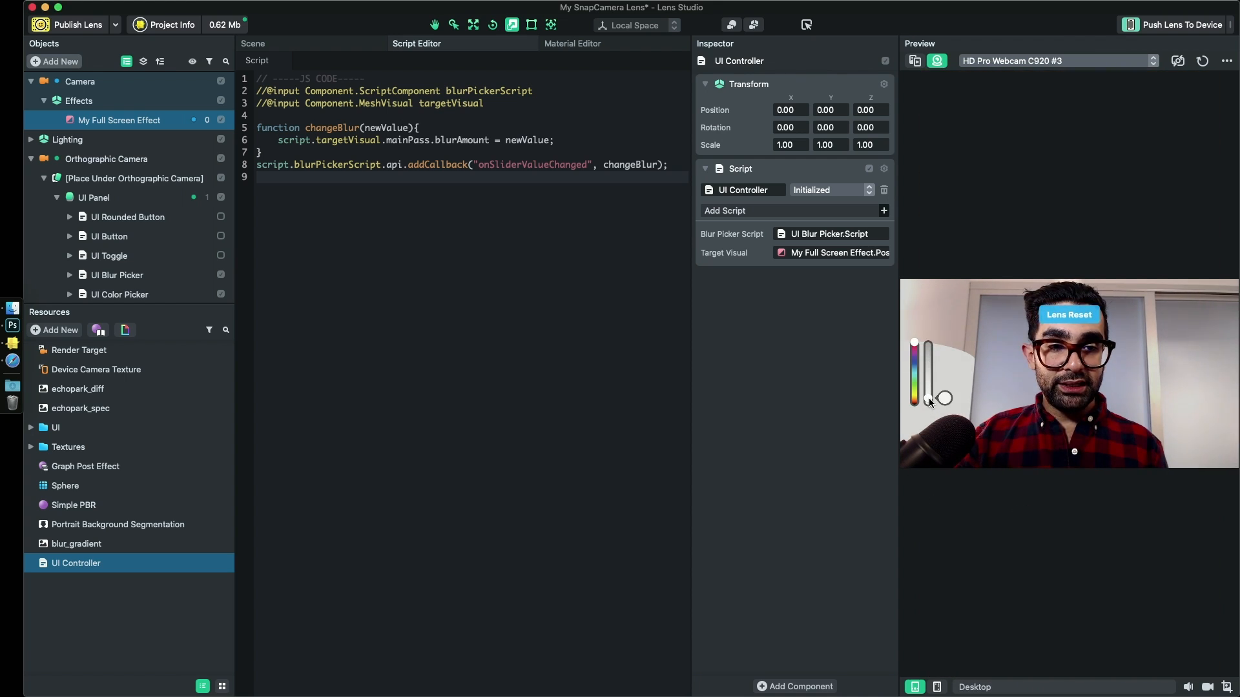
drag(928, 402, 927, 365)
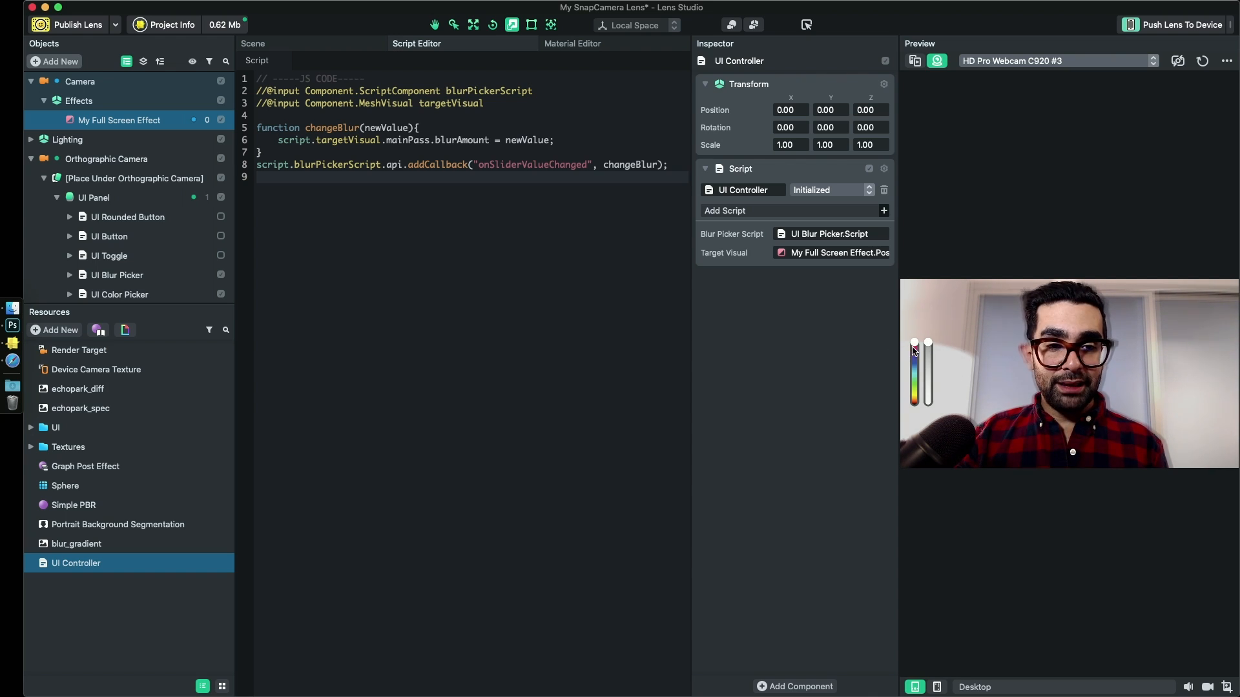
mouse_move(914, 342)
mouse_down()
mouse_move(916, 396)
mouse_move(909, 366)
mouse_up()
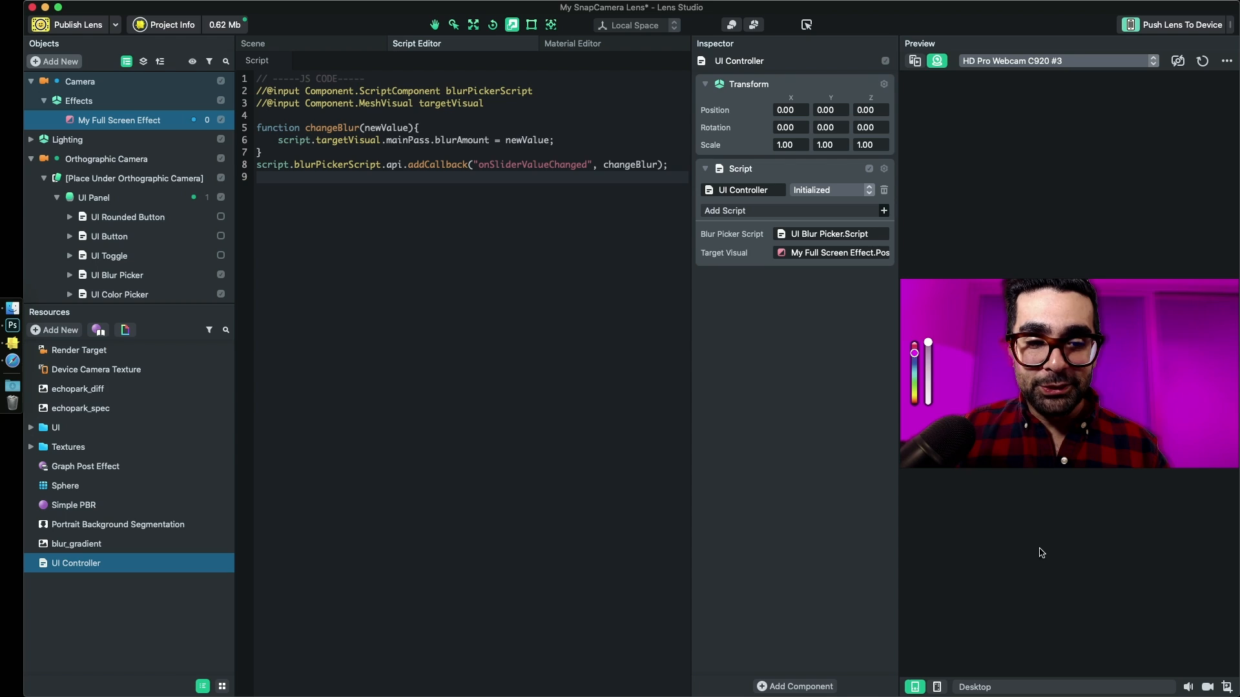
- Preview the lens in the iPhone 8 simulation and test green and blue background tints together with the blur slider
click(974, 687)
click(1023, 473)
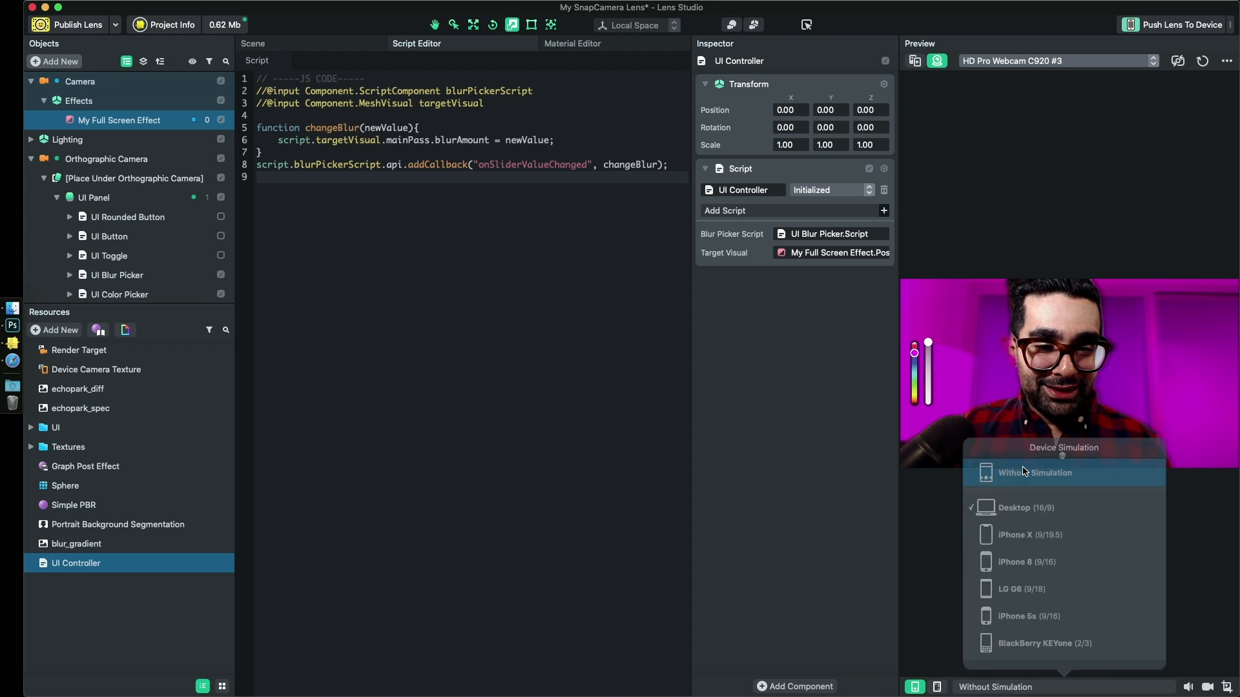
click(988, 687)
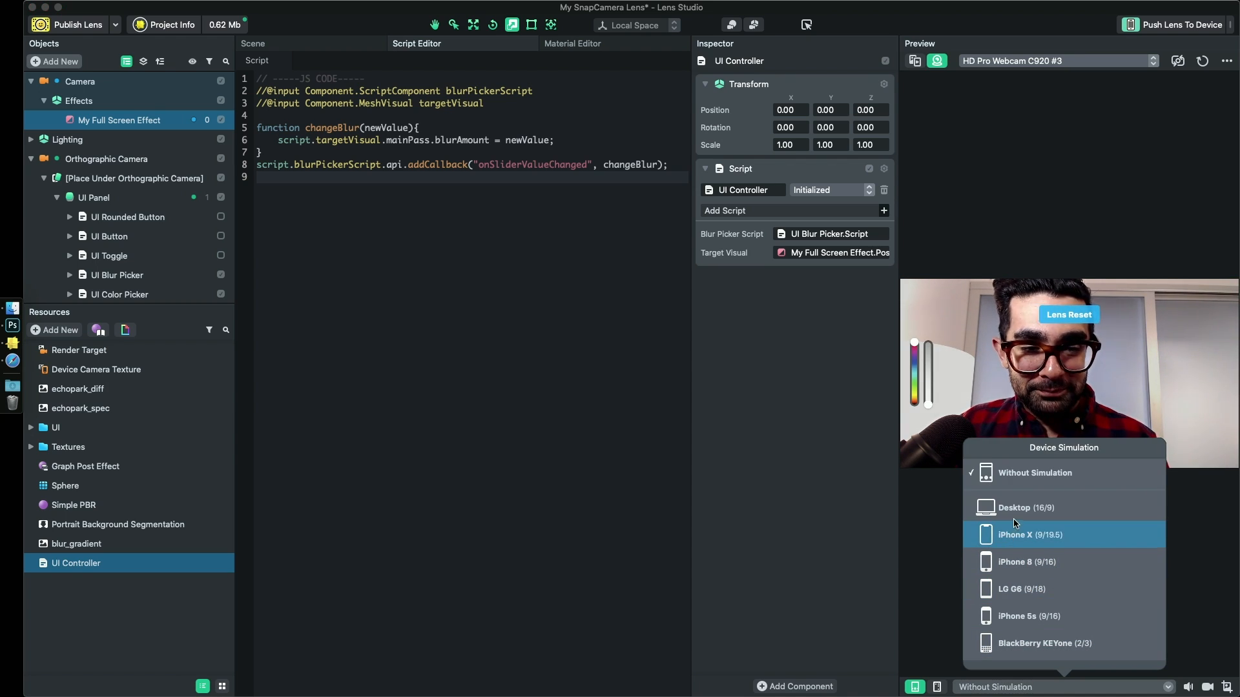
click(1019, 561)
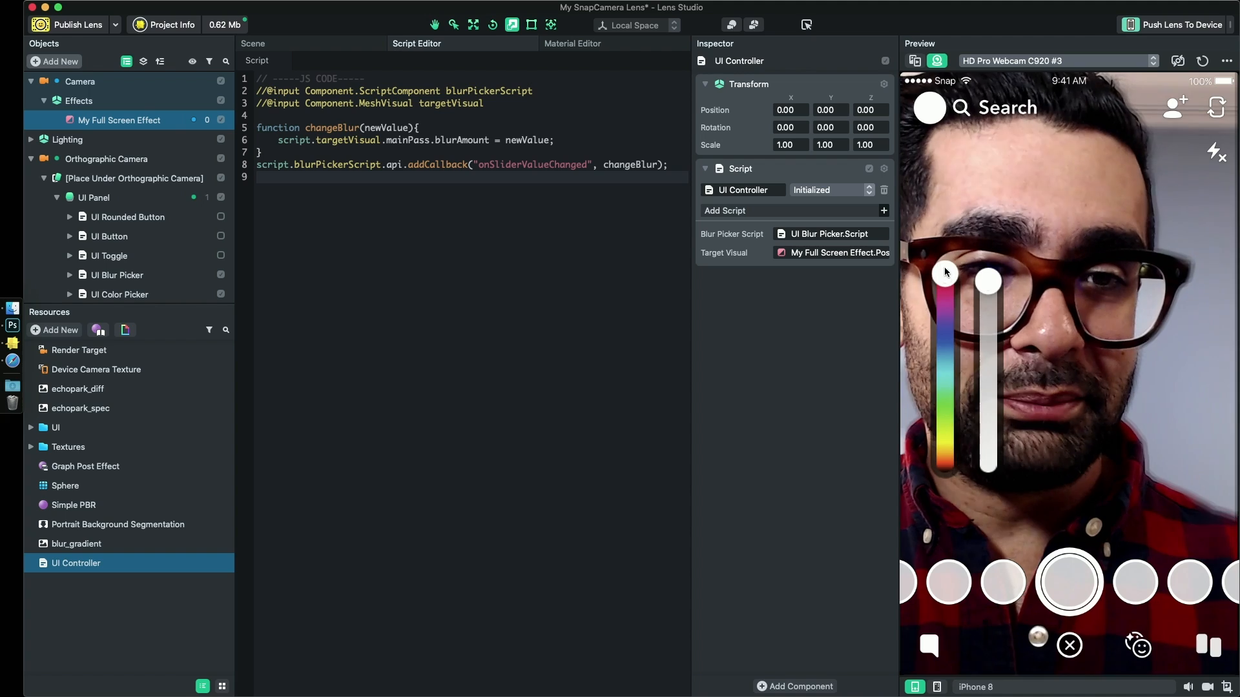
drag(953, 371, 950, 385)
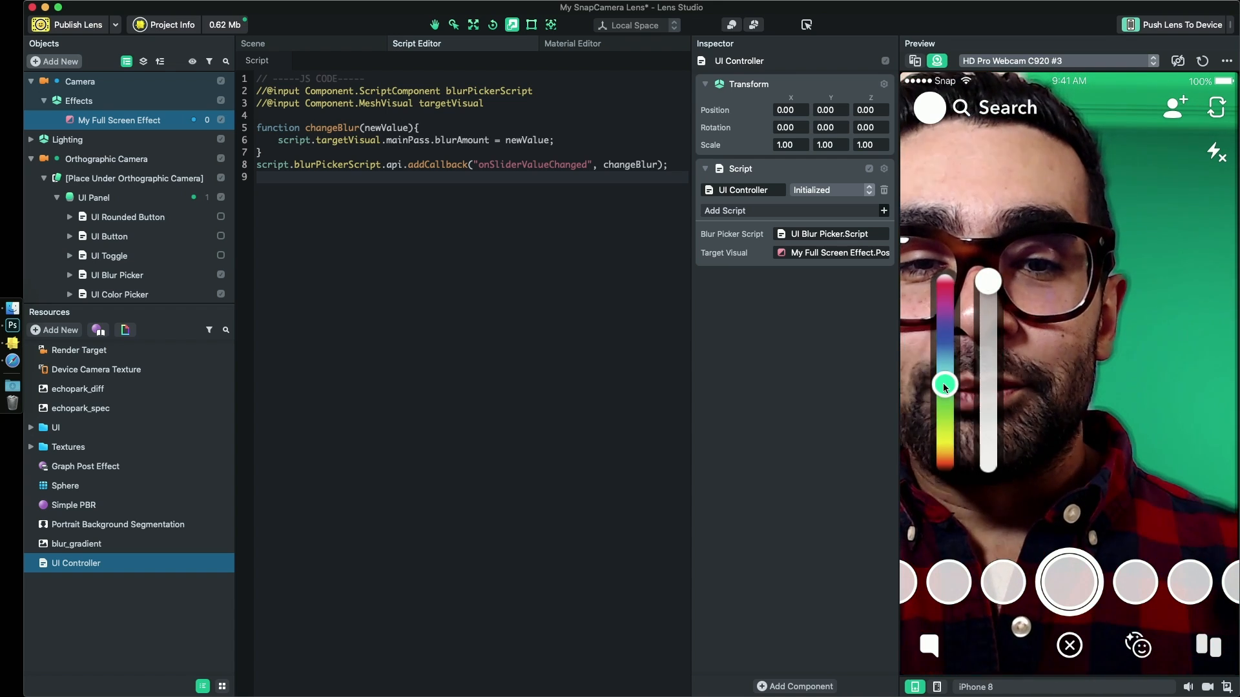
drag(945, 386, 943, 364)
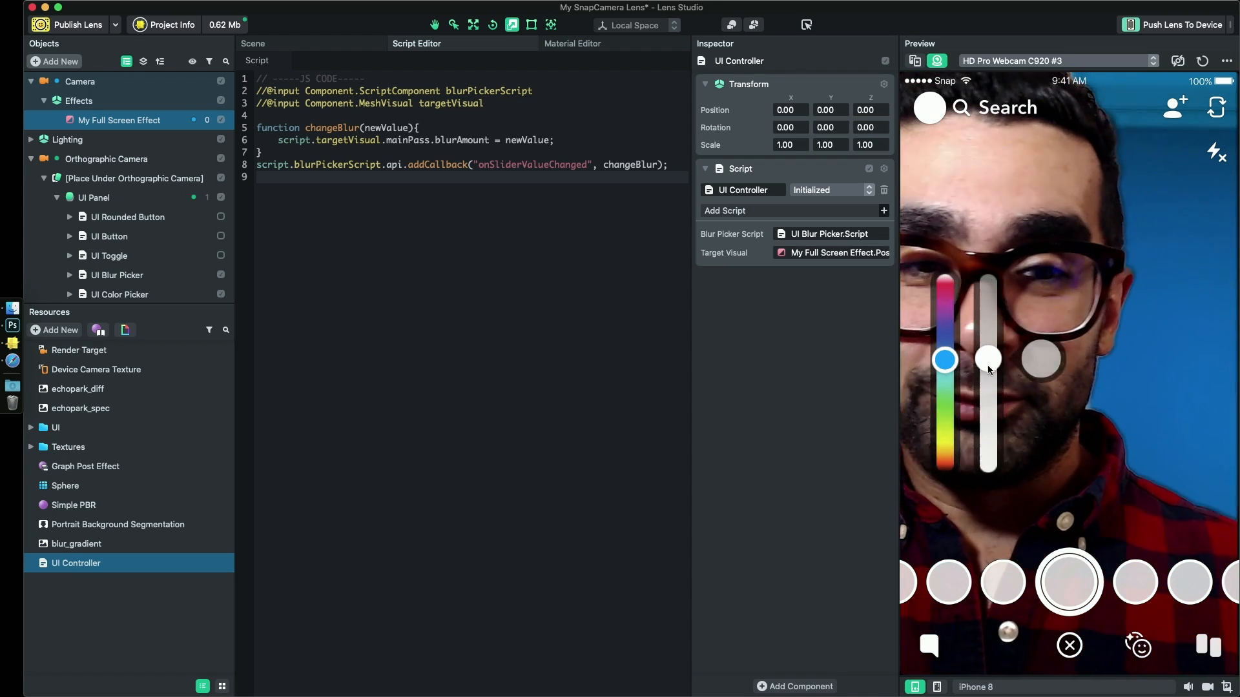
mouse_move(944, 362)
mouse_down()
mouse_move(944, 326)
mouse_move(937, 352)
mouse_up()
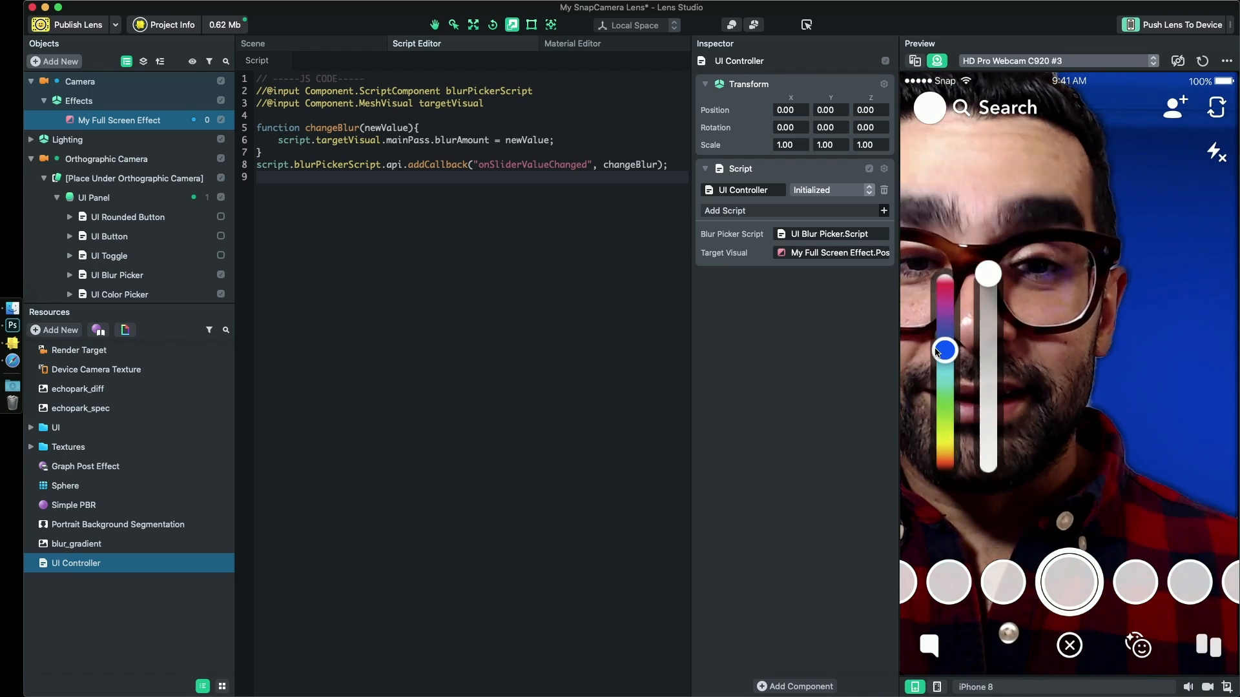
- Enable UI Toggle in the scene and move the UI Blur Picker closer to the color slider, with a left padding of 2.00
click(288, 47)
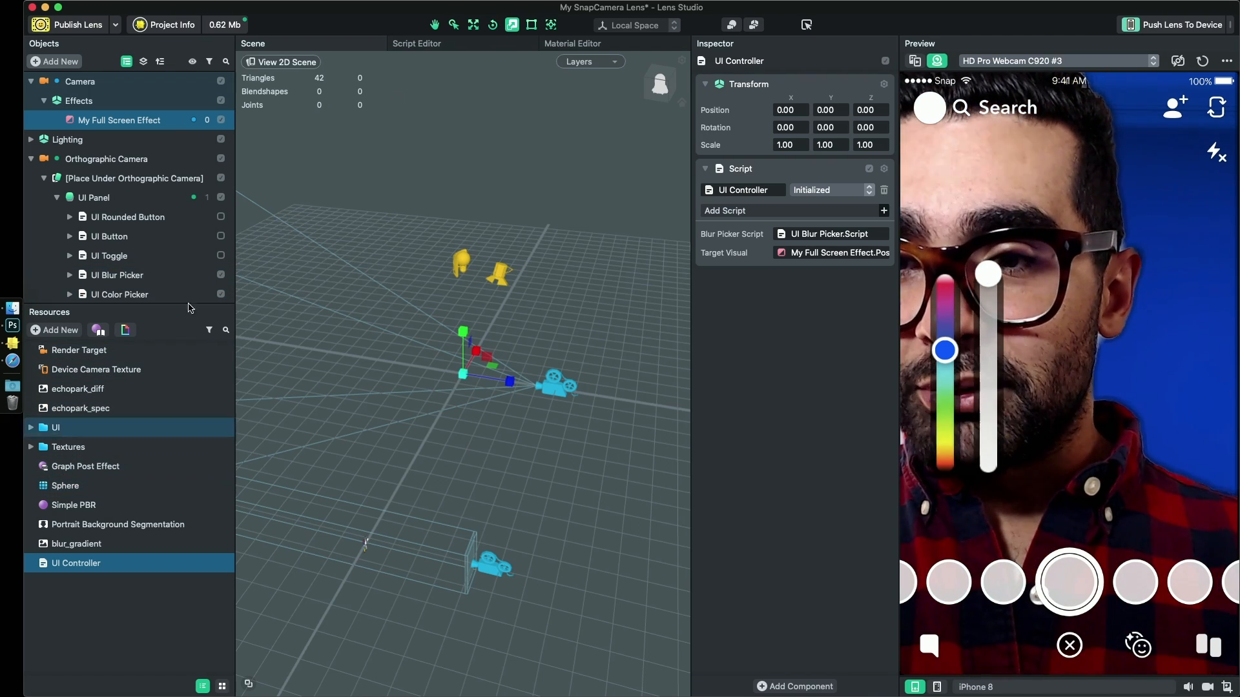
click(218, 257)
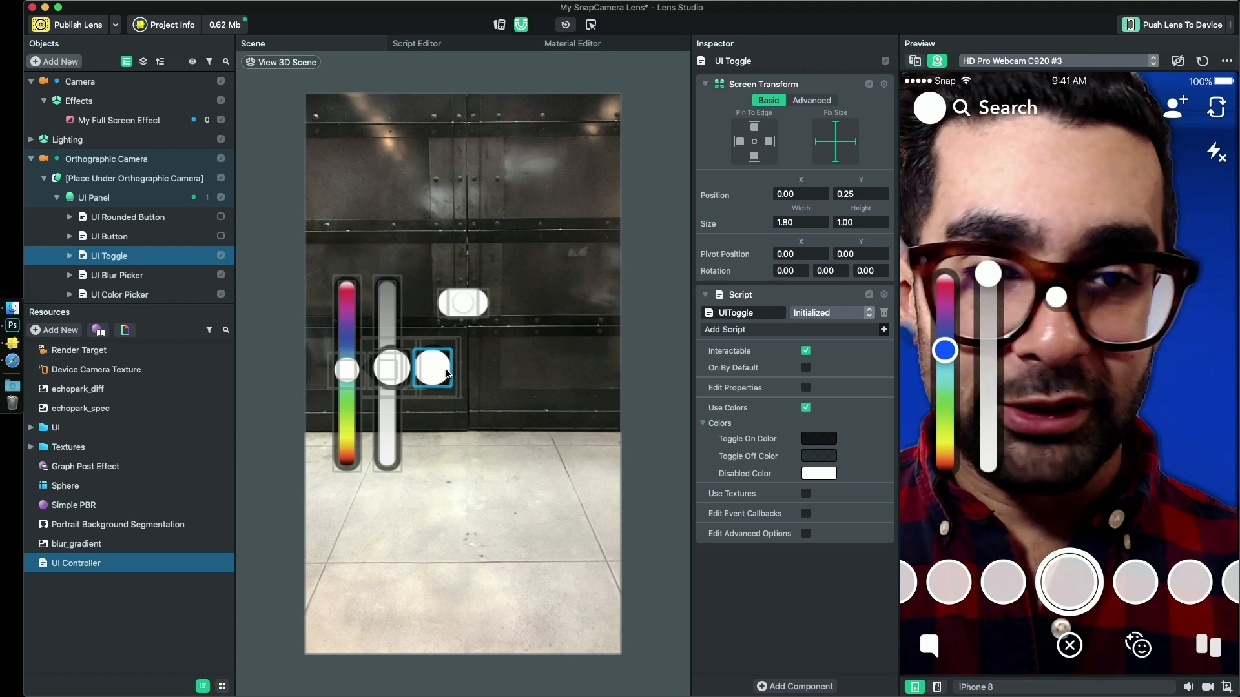
click(396, 442)
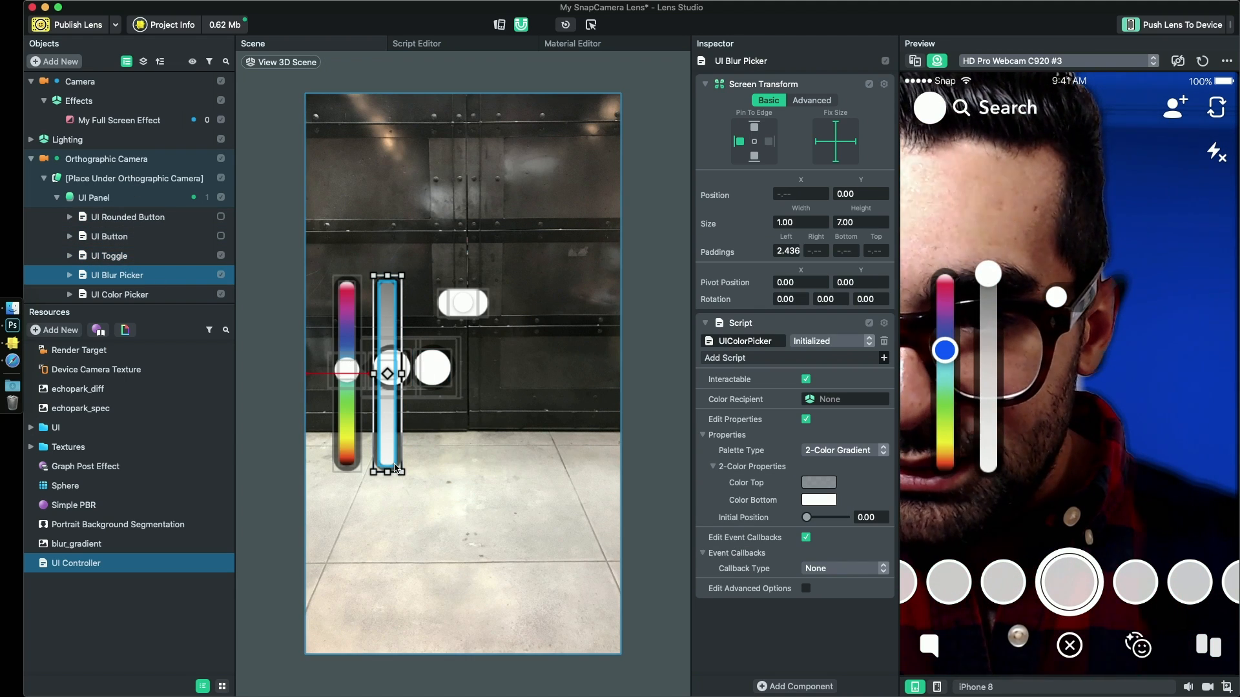
drag(396, 467, 377, 469)
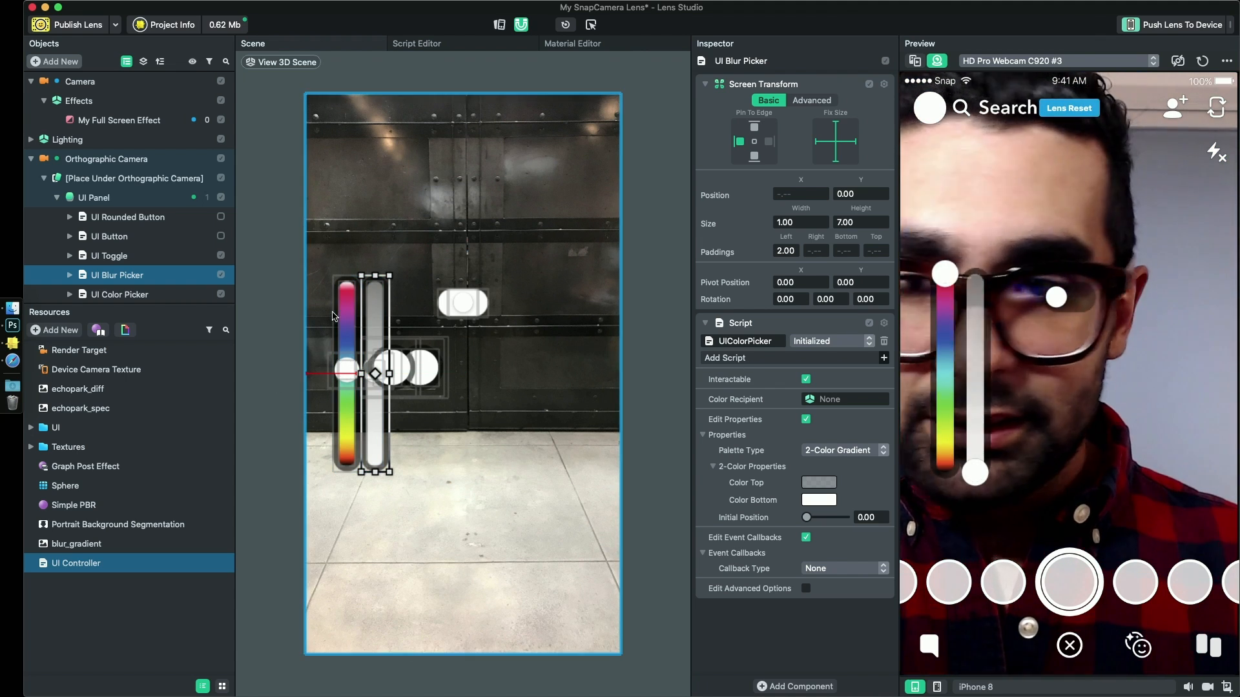
- Move the UI Toggle above the two sliders, to about X -0.65 and Y 0.47, and try it in the preview
click(482, 313)
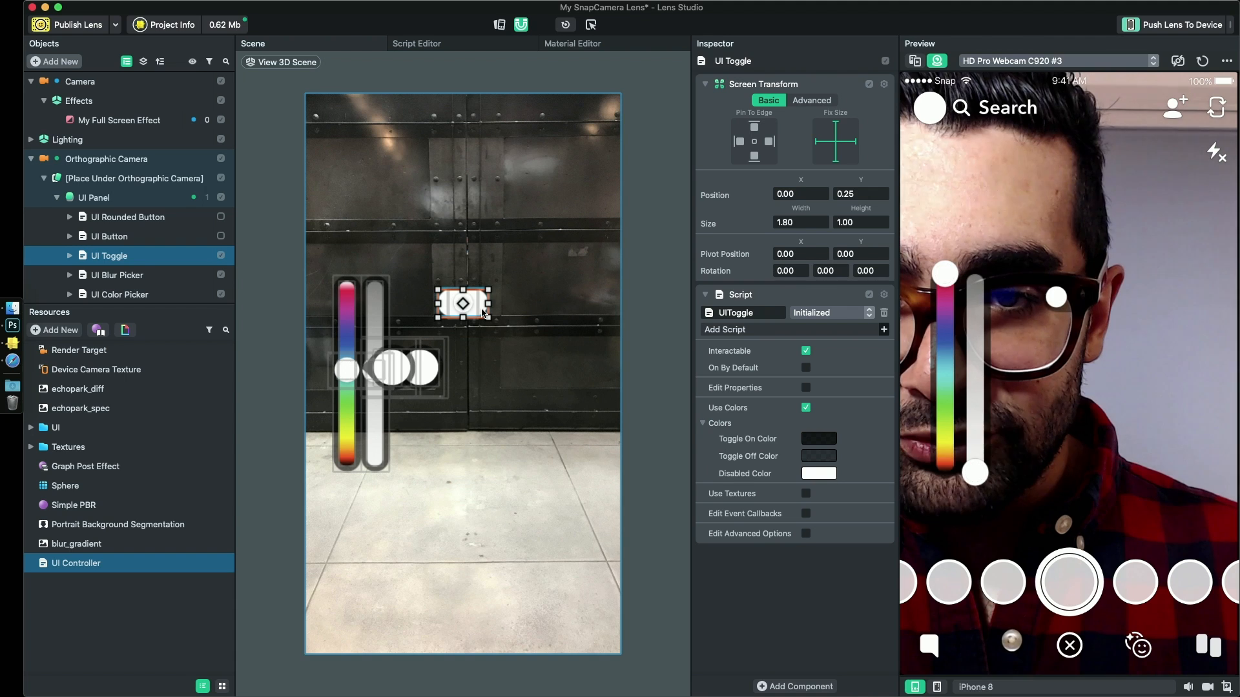
drag(483, 313, 383, 252)
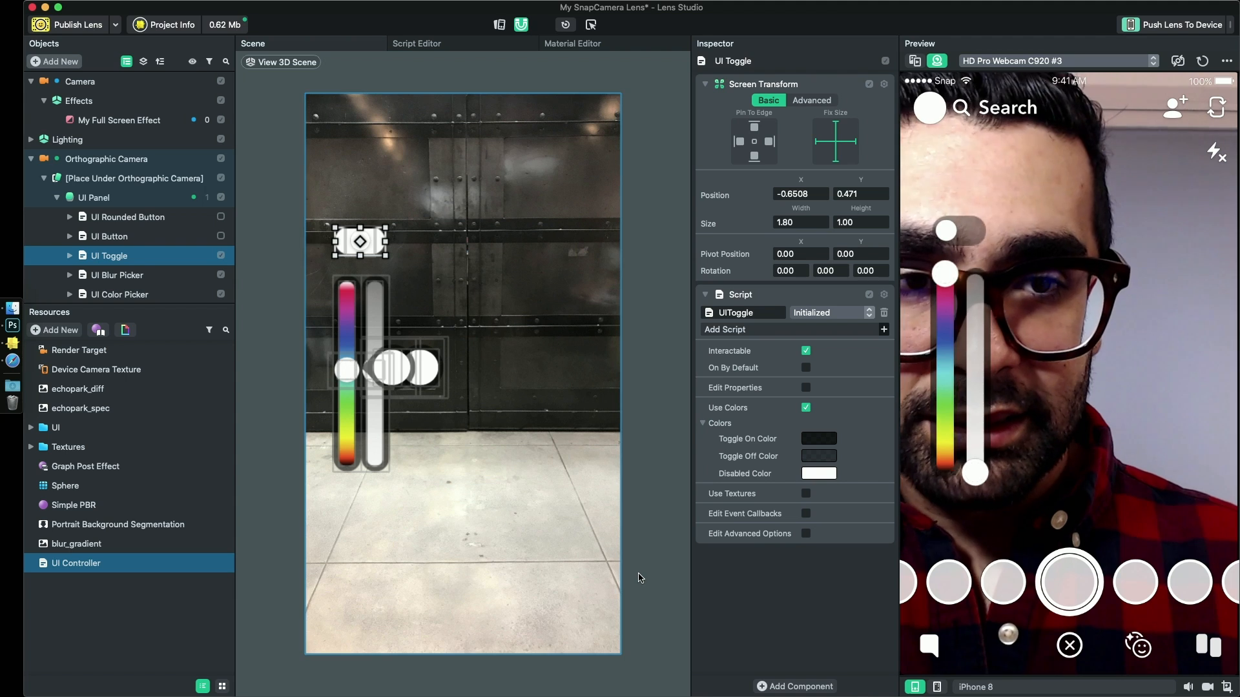
mouse_move(975, 471)
mouse_down()
mouse_move(973, 326)
mouse_move(974, 477)
mouse_up()
drag(949, 279, 949, 237)
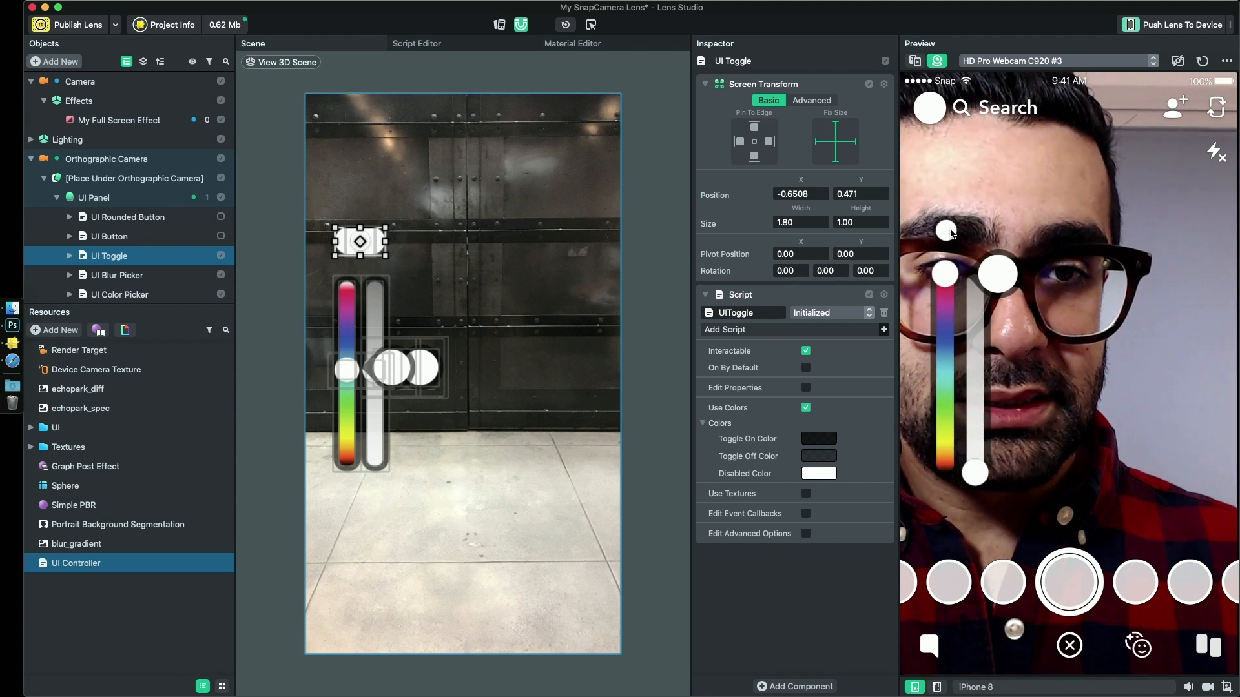
click(954, 233)
click(953, 230)
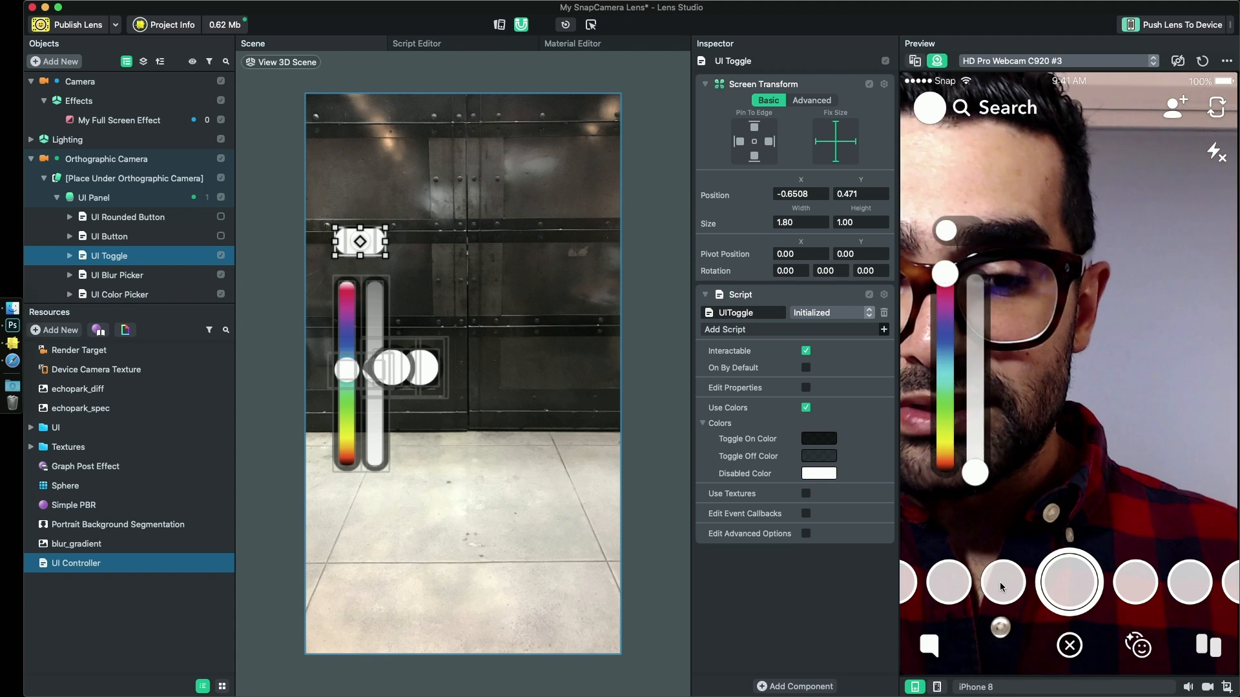
- Check the toggle's placement in the Desktop simulation and in the iPhone X simulation
click(1007, 688)
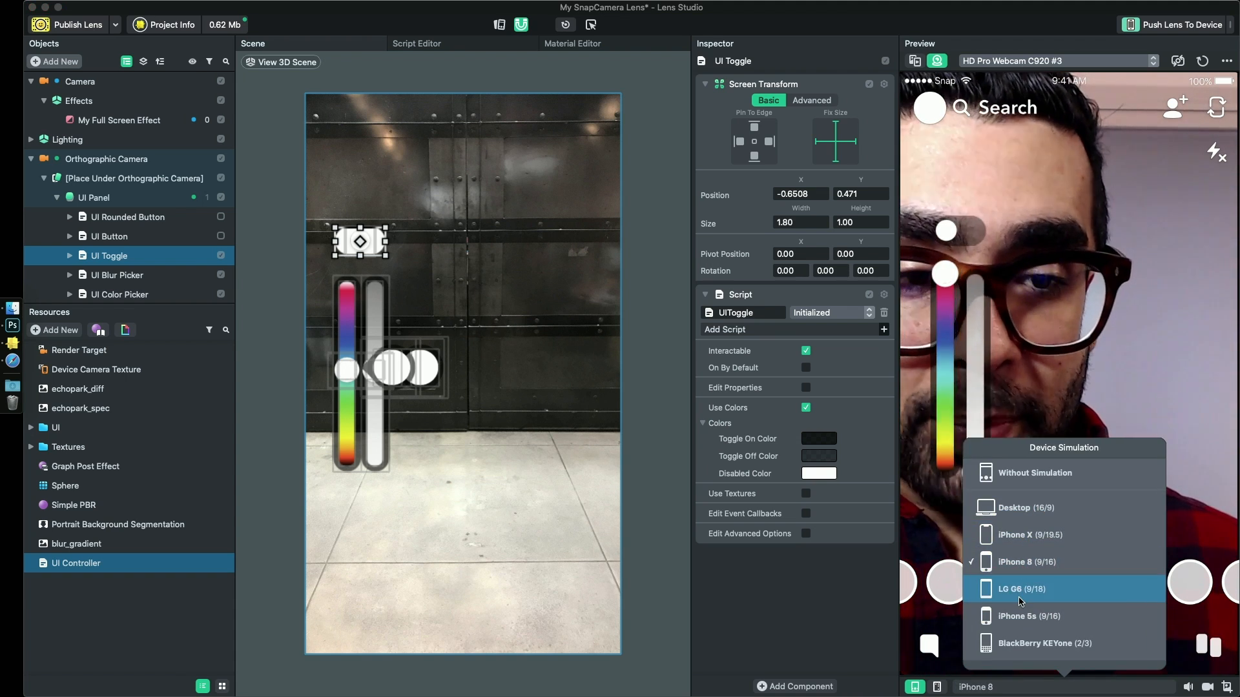
click(1030, 509)
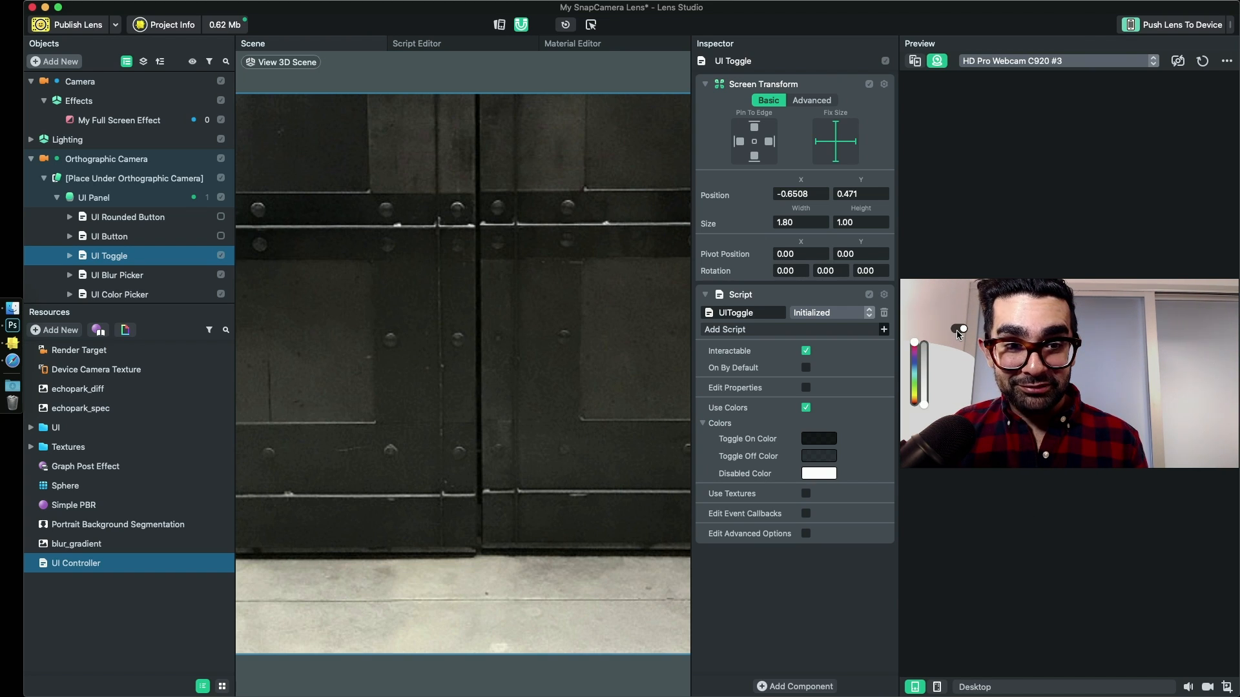
click(974, 687)
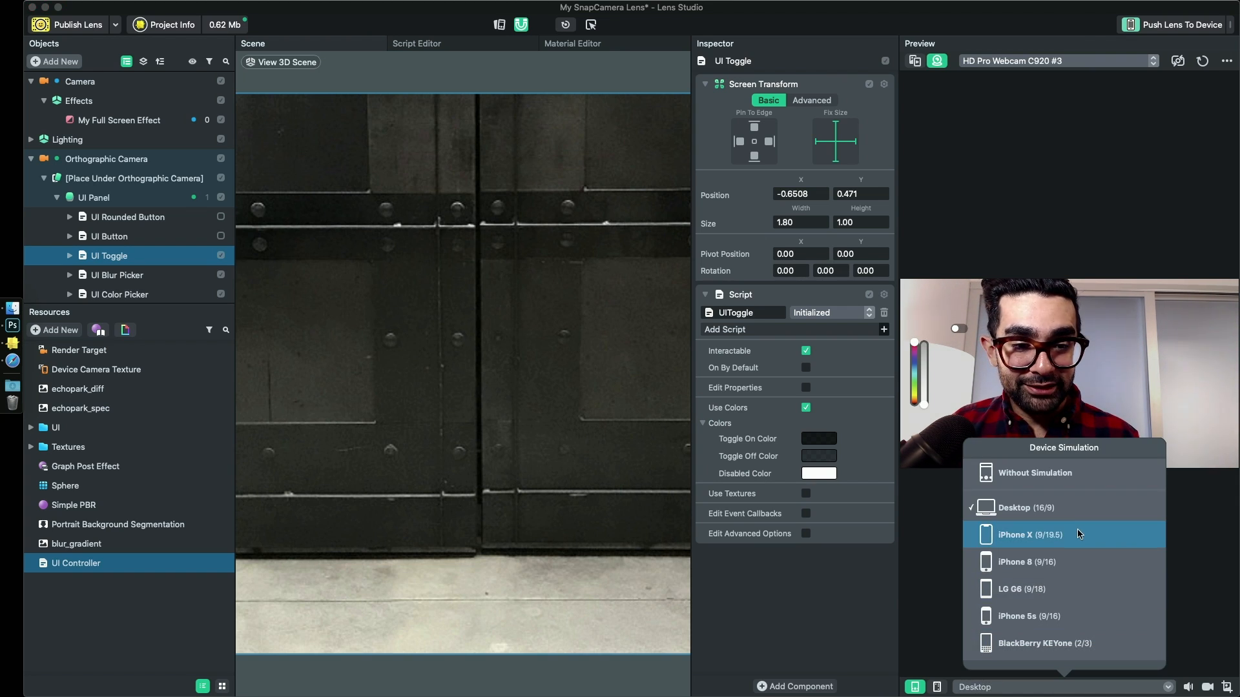
click(1040, 536)
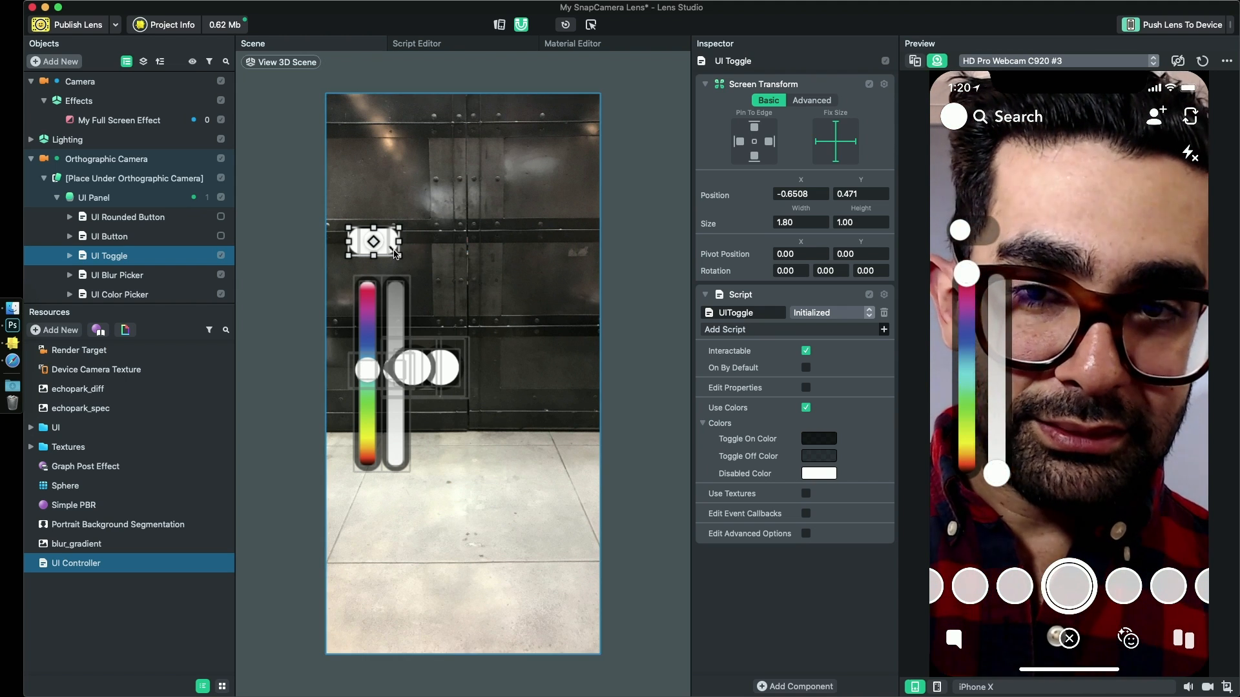
- Align the UI Toggle over the sliders at about X -0.62 and pin it to the left edge like the UI Blur Picker
drag(394, 251, 399, 250)
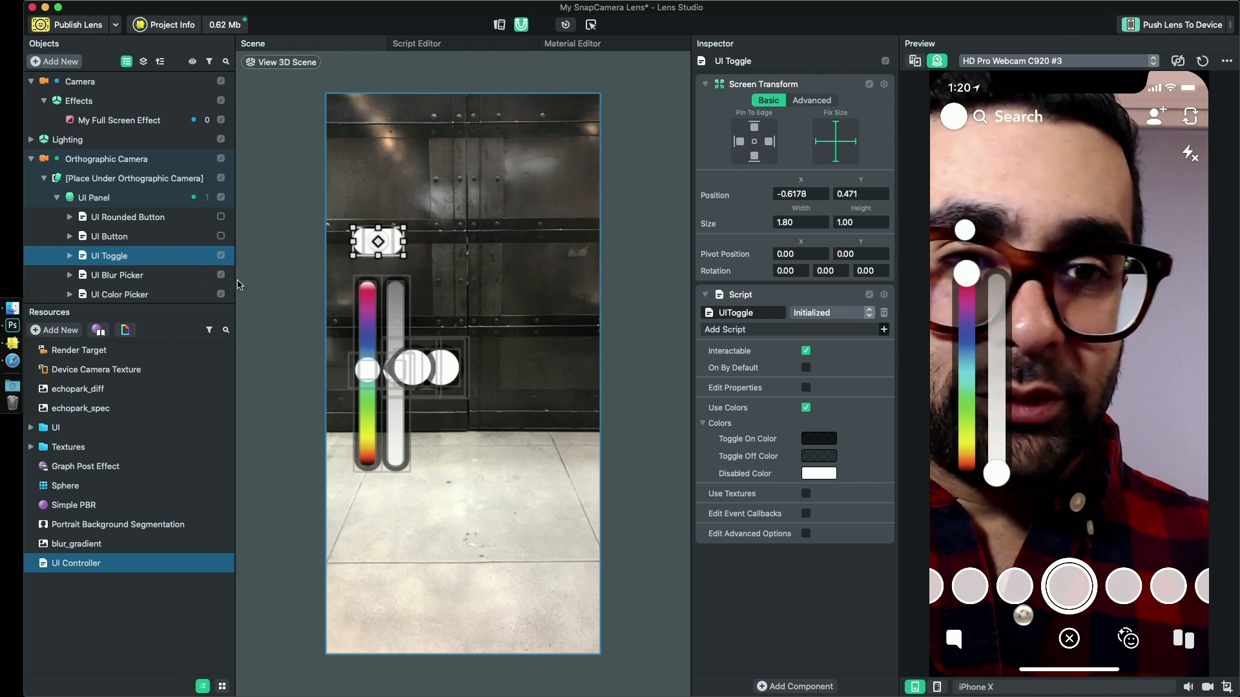
click(108, 276)
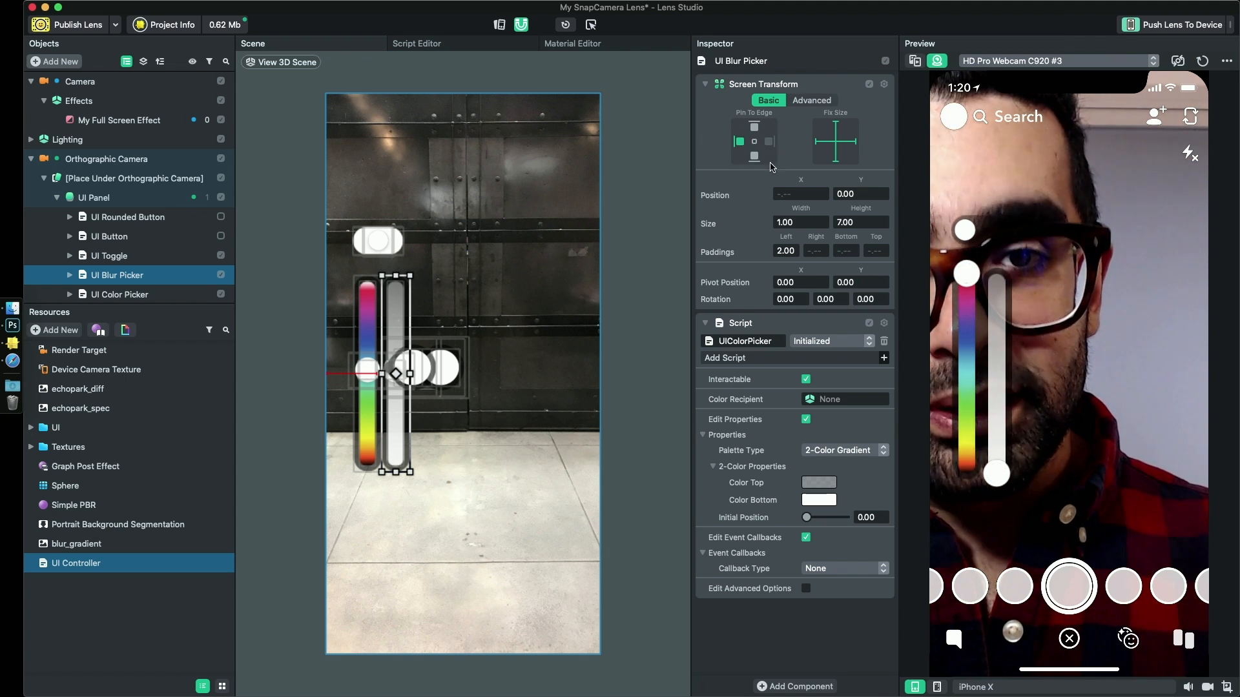
click(377, 241)
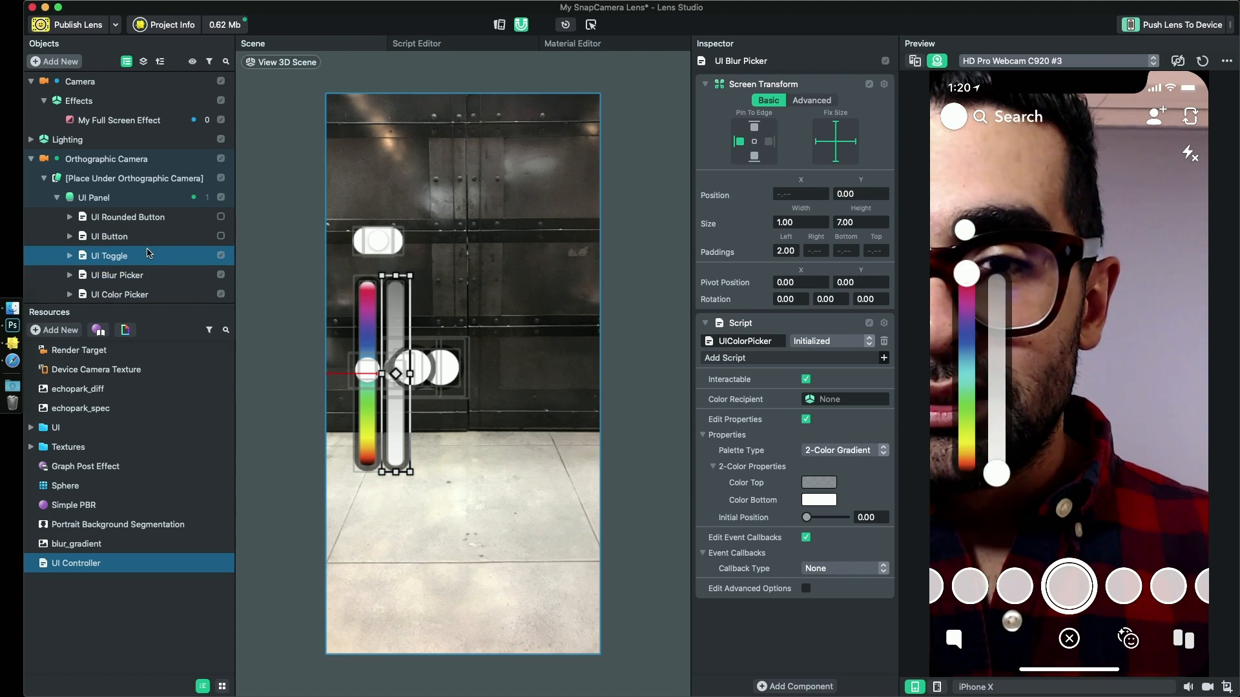
click(739, 141)
- Check the pinned toggle in the Desktop simulation with a purple background tint, and in the iPhone X simulation
click(974, 687)
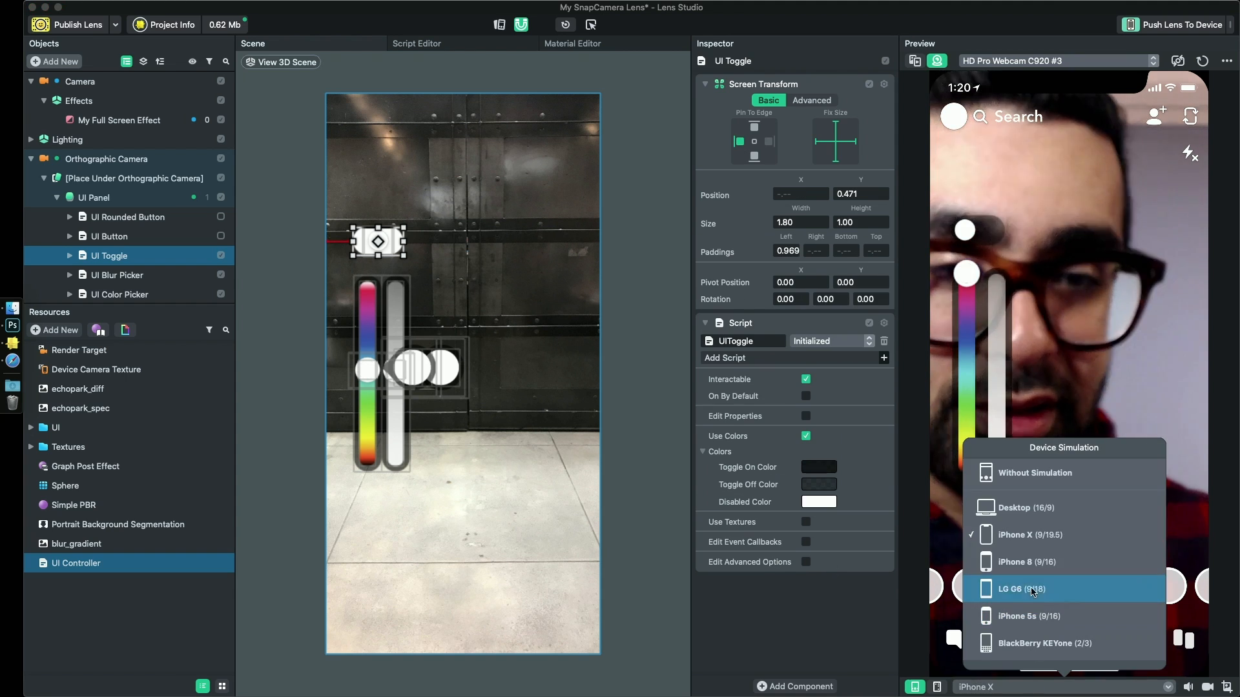
click(1028, 516)
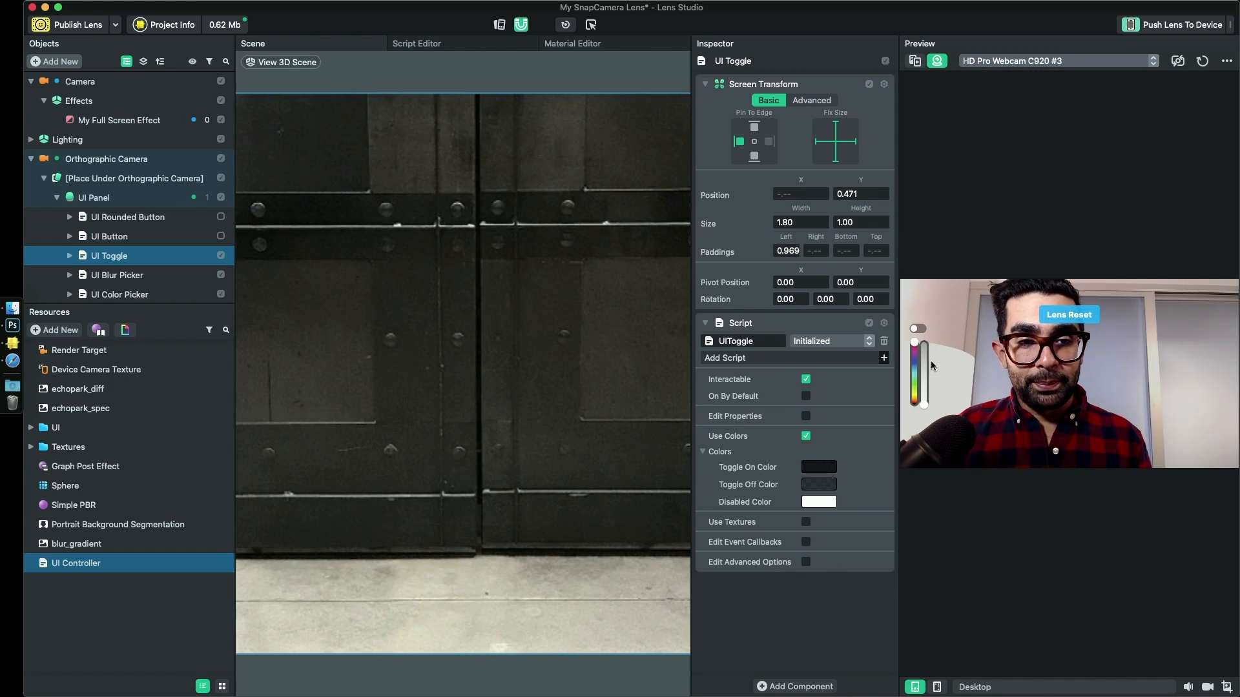
mouse_move(914, 351)
mouse_down()
mouse_move(914, 393)
mouse_move(914, 360)
mouse_up()
click(1029, 689)
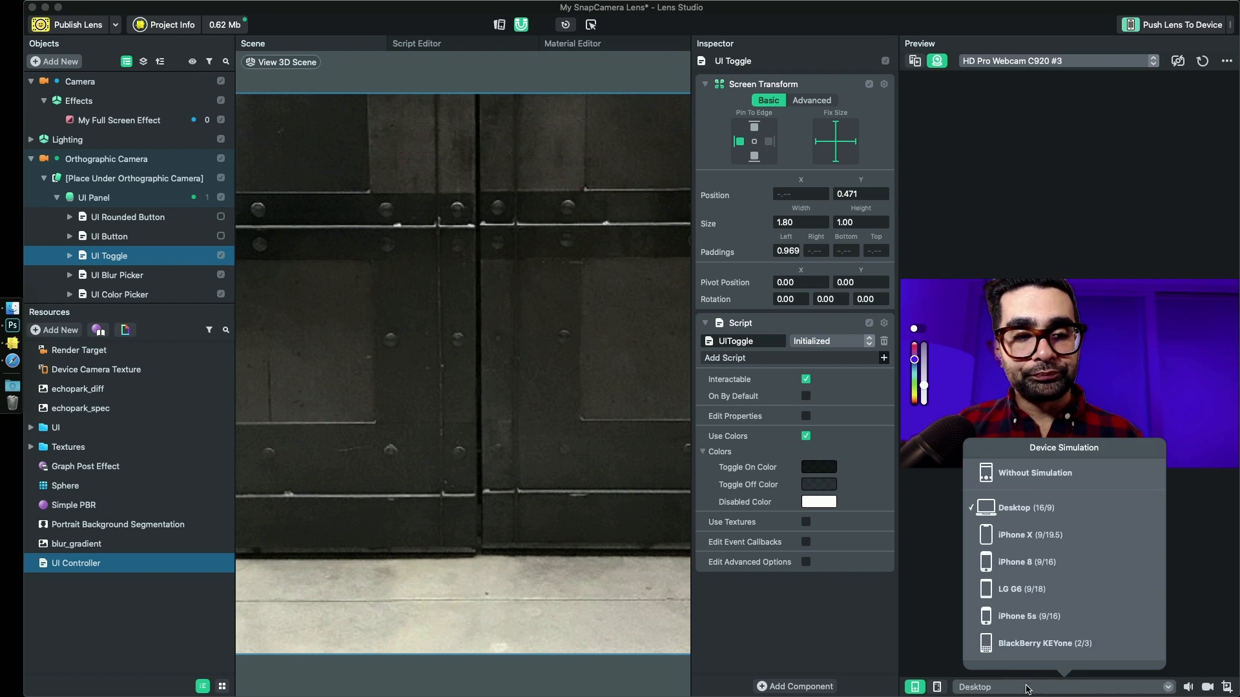
click(1033, 535)
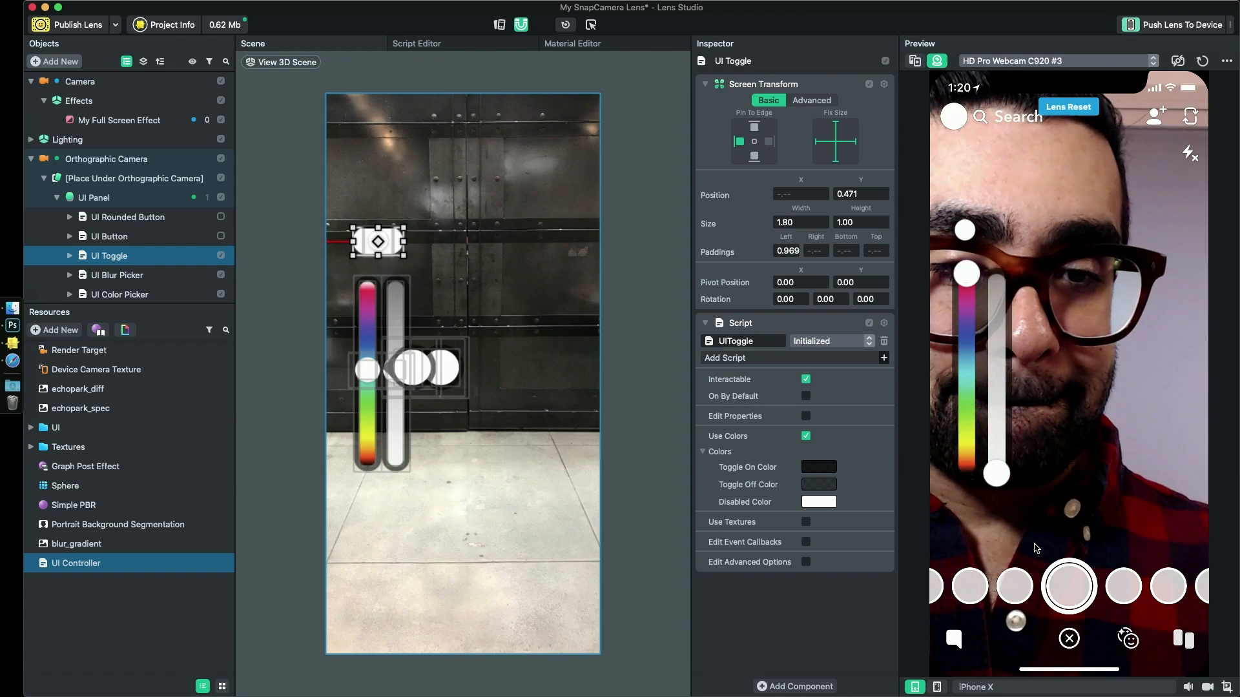
- Preview the lens in the iPhone 8 simulation and test the toggle together with the blur slider raised near its upper end
click(1020, 686)
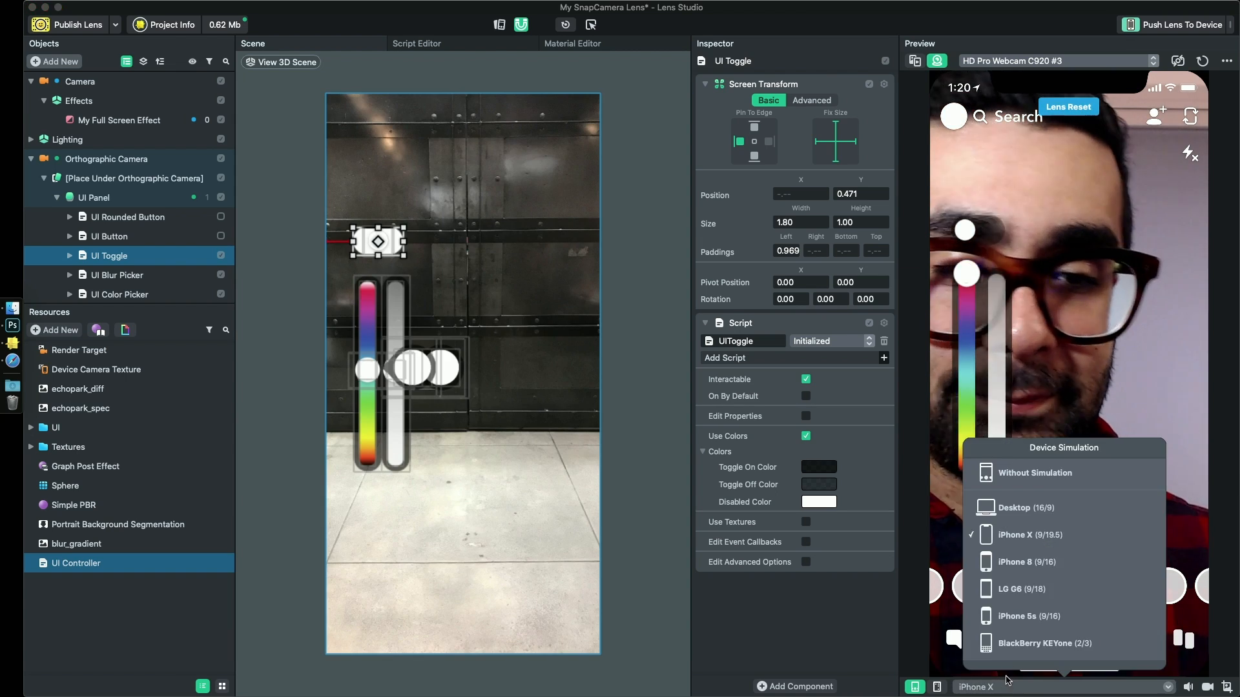
click(1014, 559)
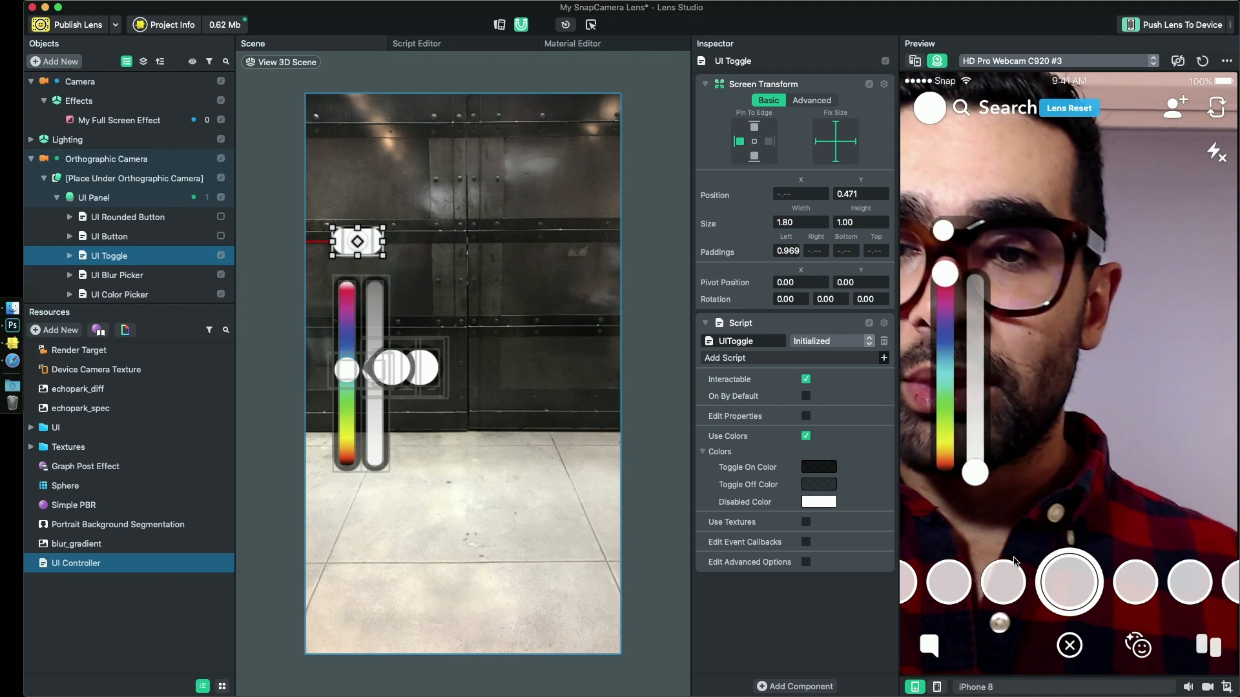
click(943, 236)
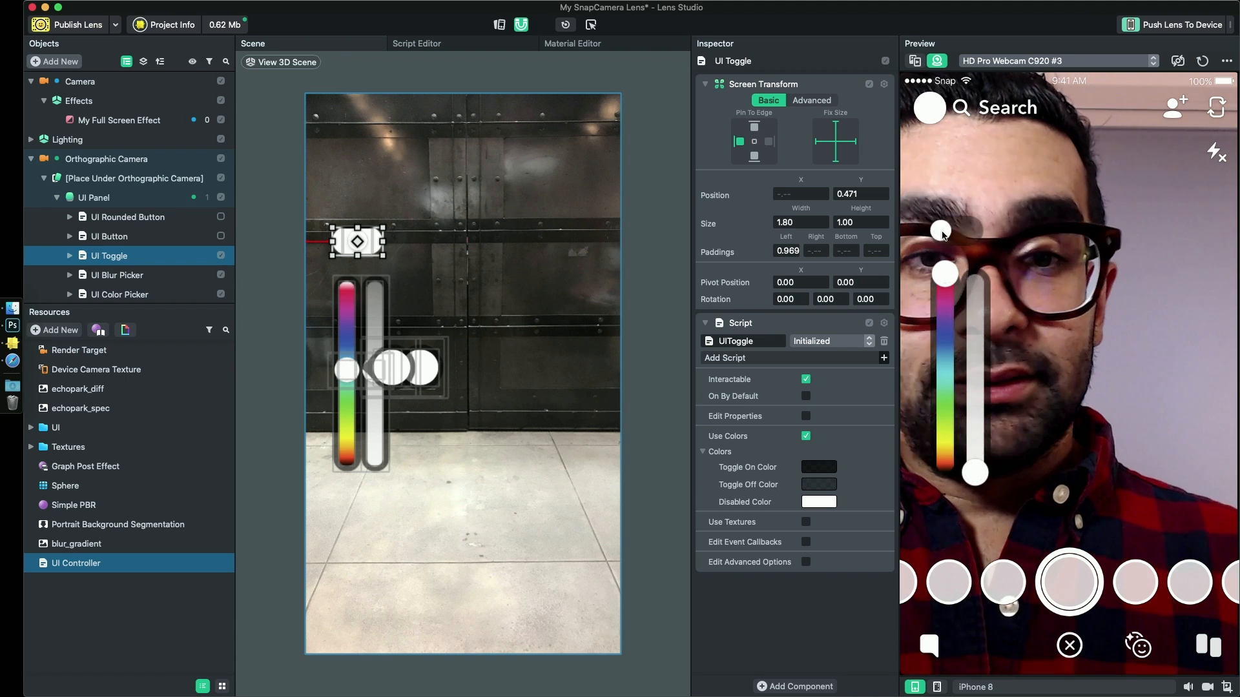
drag(975, 473, 974, 292)
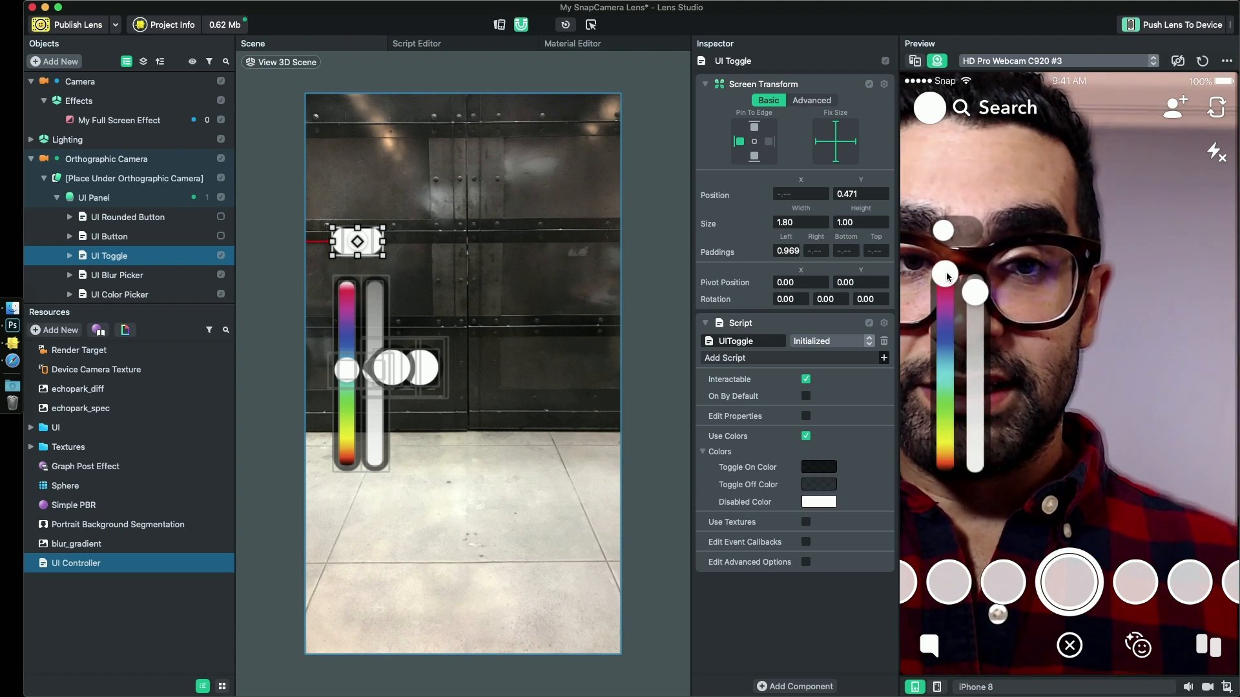
click(957, 228)
click(956, 227)
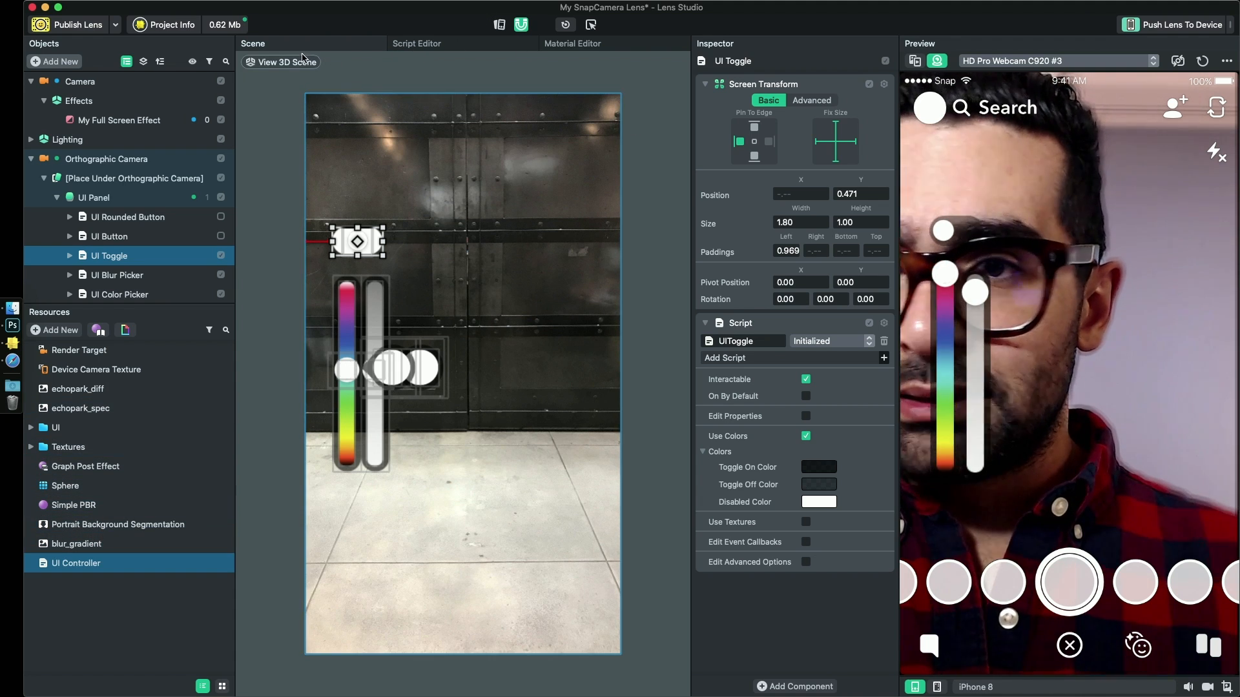
- Add a One Minus node to the Graph Post Effect graph and wire it between the Segmentation Texture's color output and the Mix node's Ratio
click(109, 523)
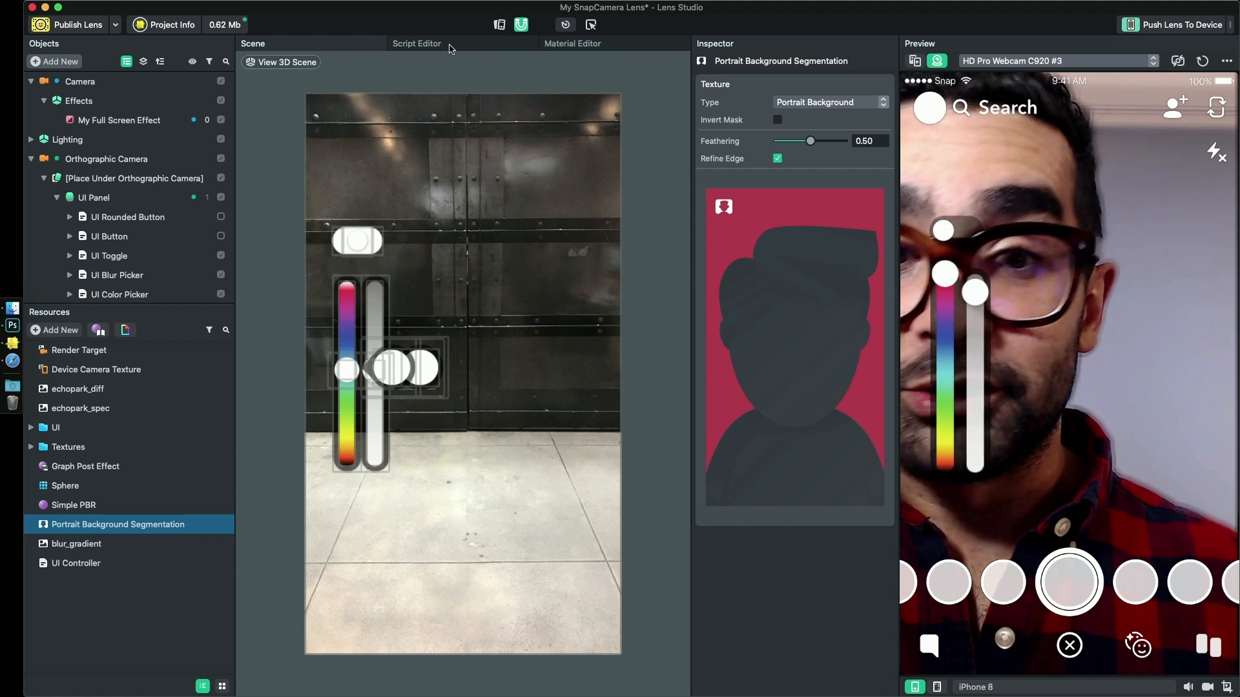
click(417, 44)
click(630, 45)
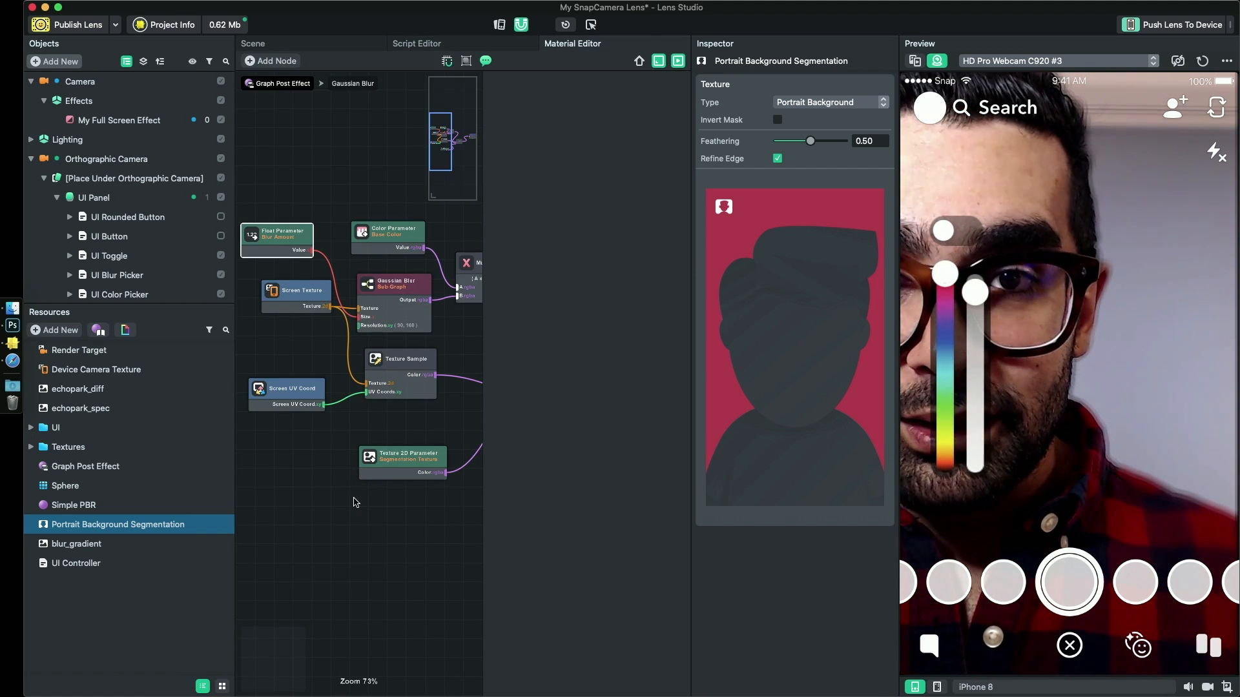
middle_drag(354, 502, 287, 479)
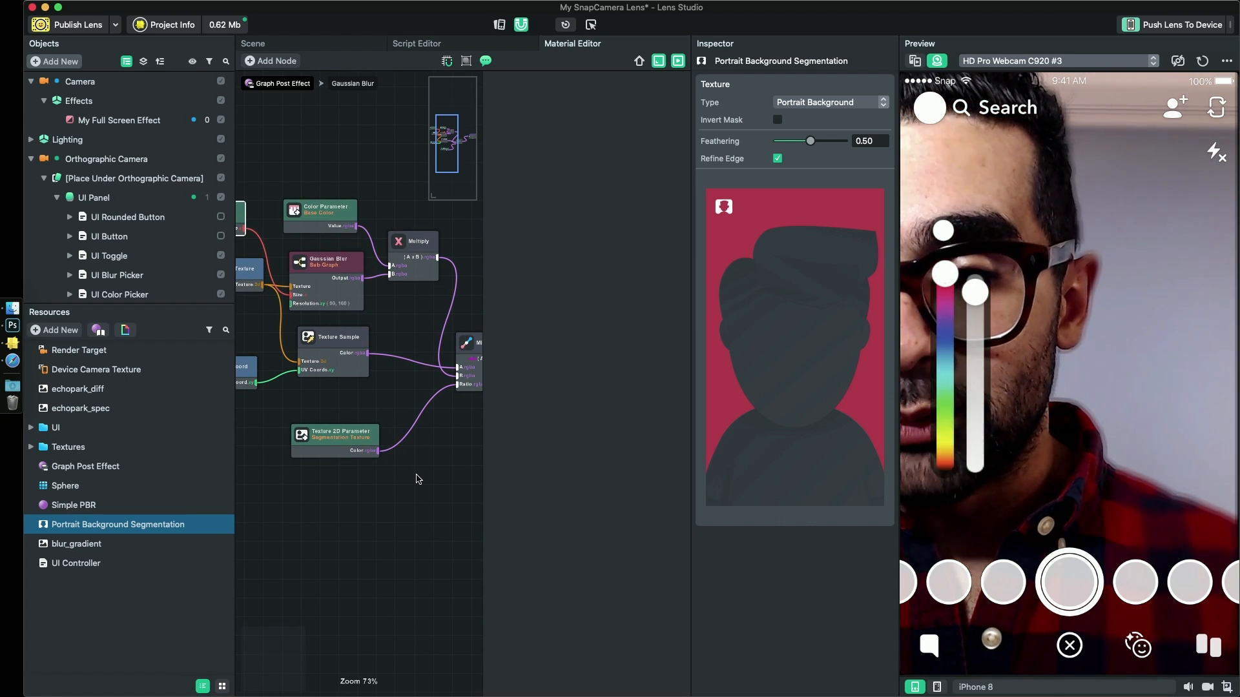
scroll(416, 475, up, 3)
middle_drag(417, 475, 359, 481)
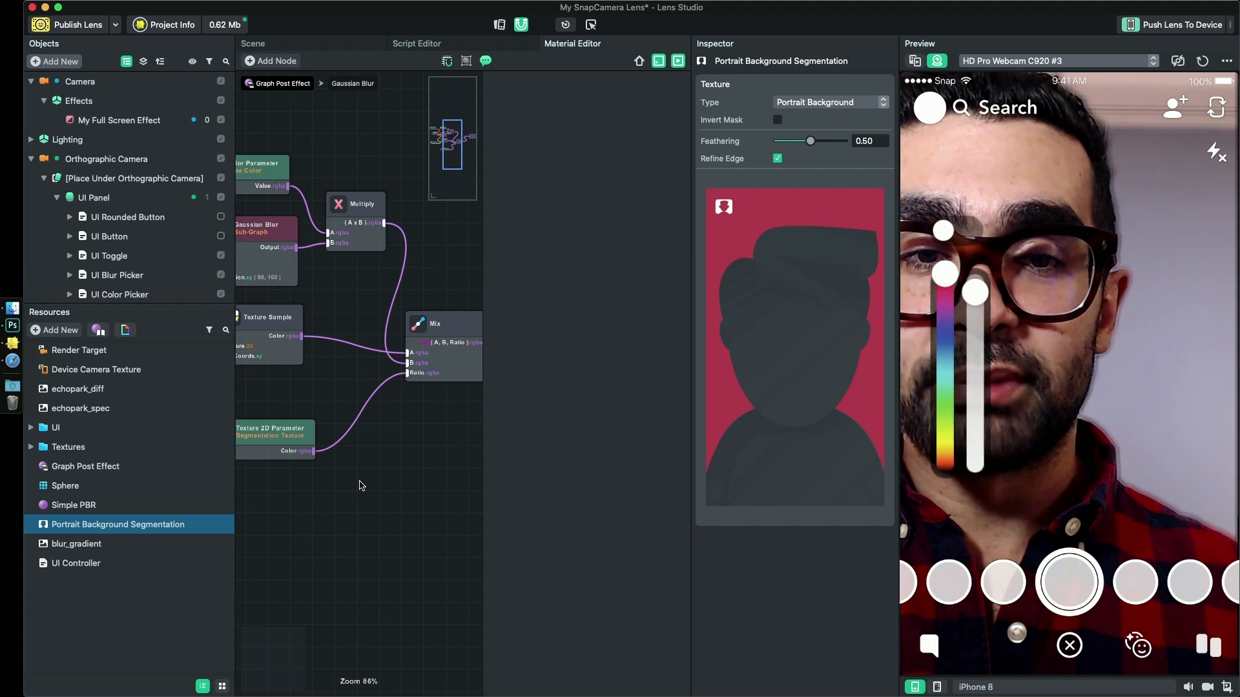
right_click(387, 463)
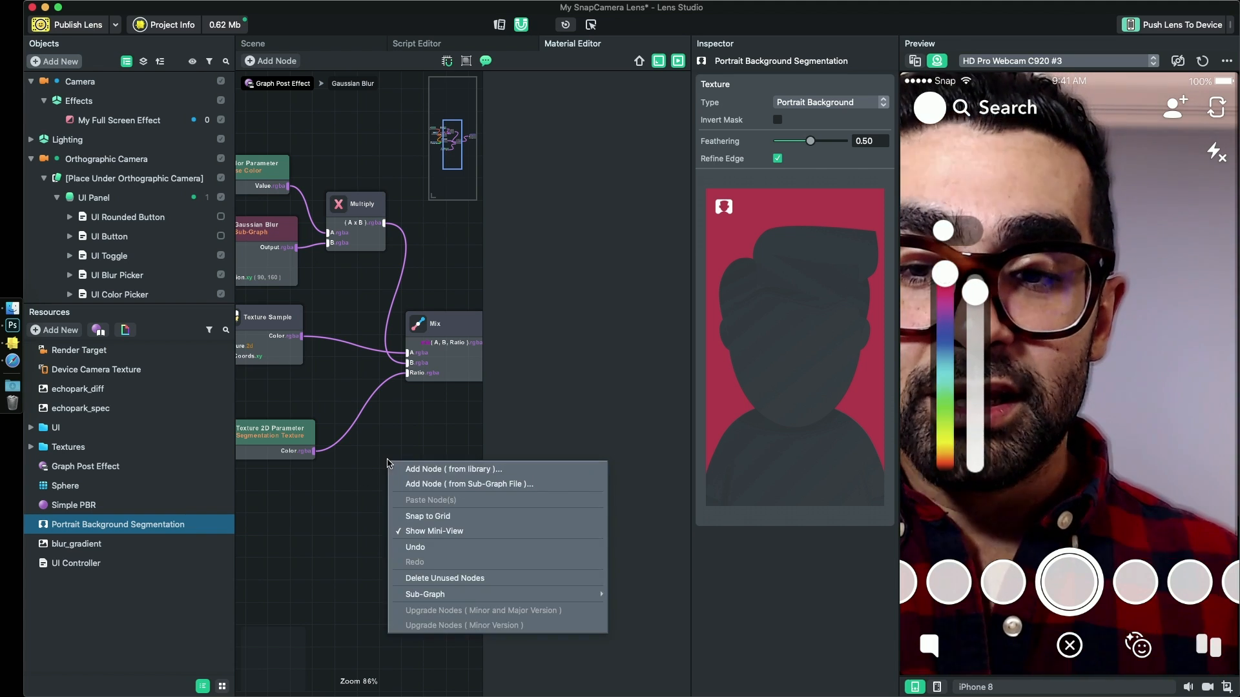
click(422, 472)
text(one)
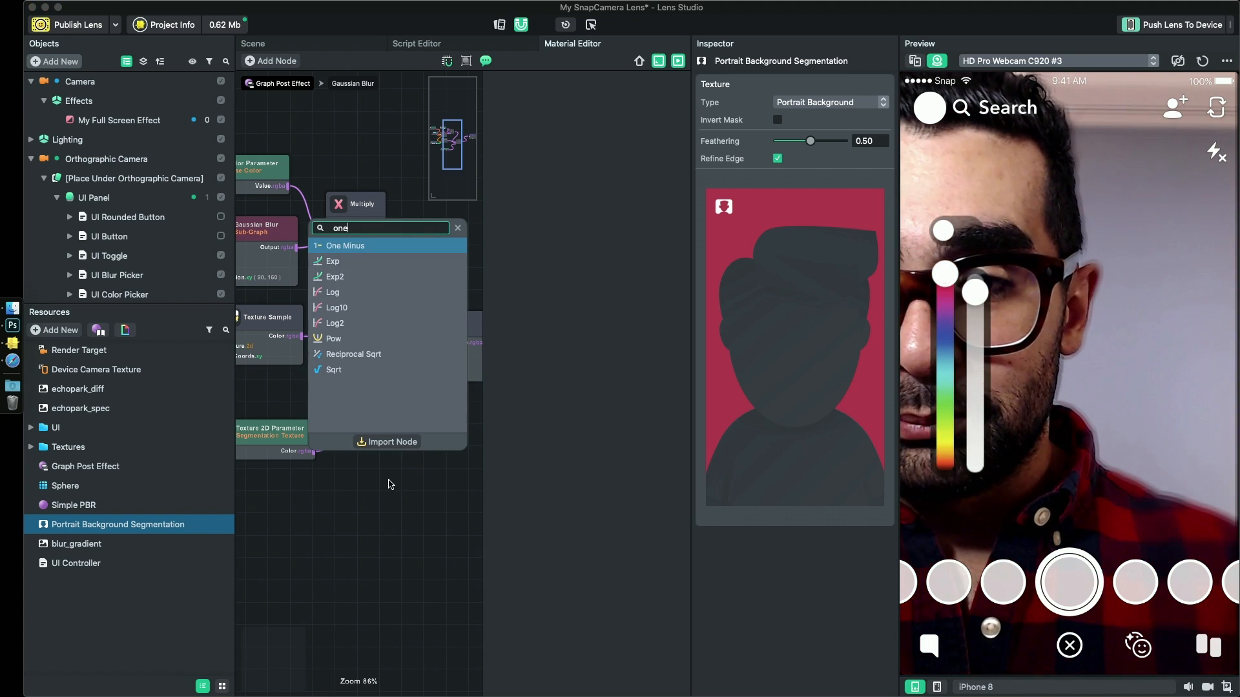
key(Return)
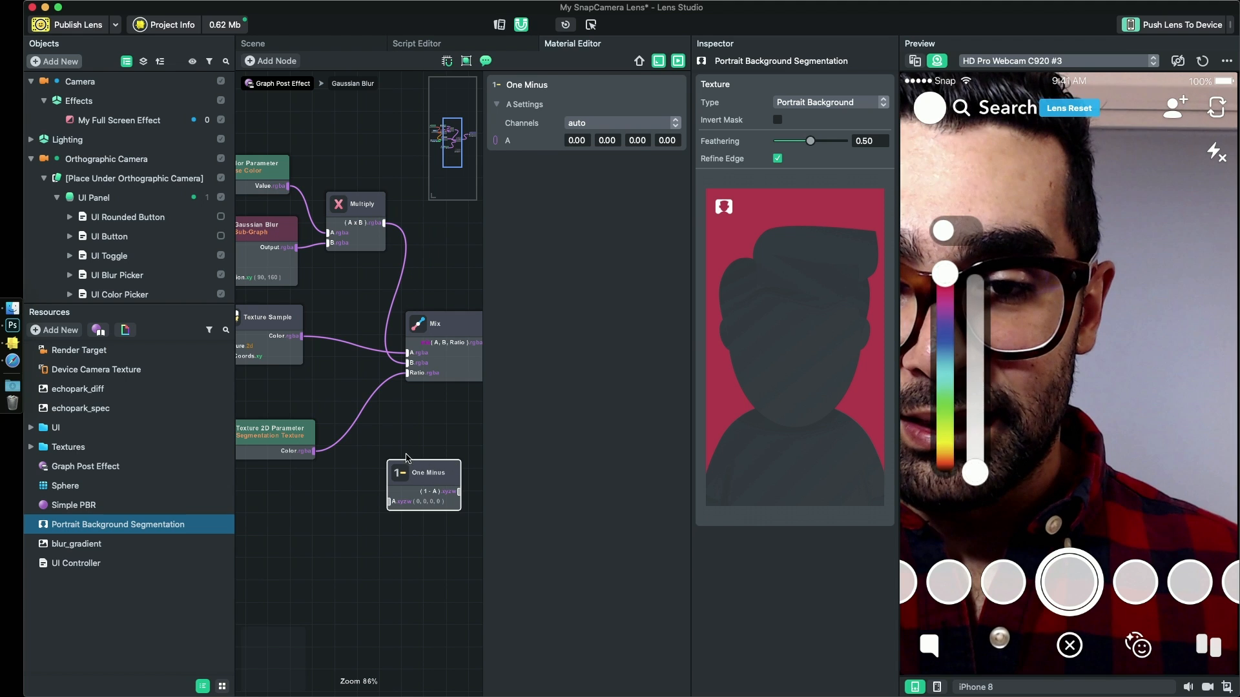
drag(430, 470, 371, 391)
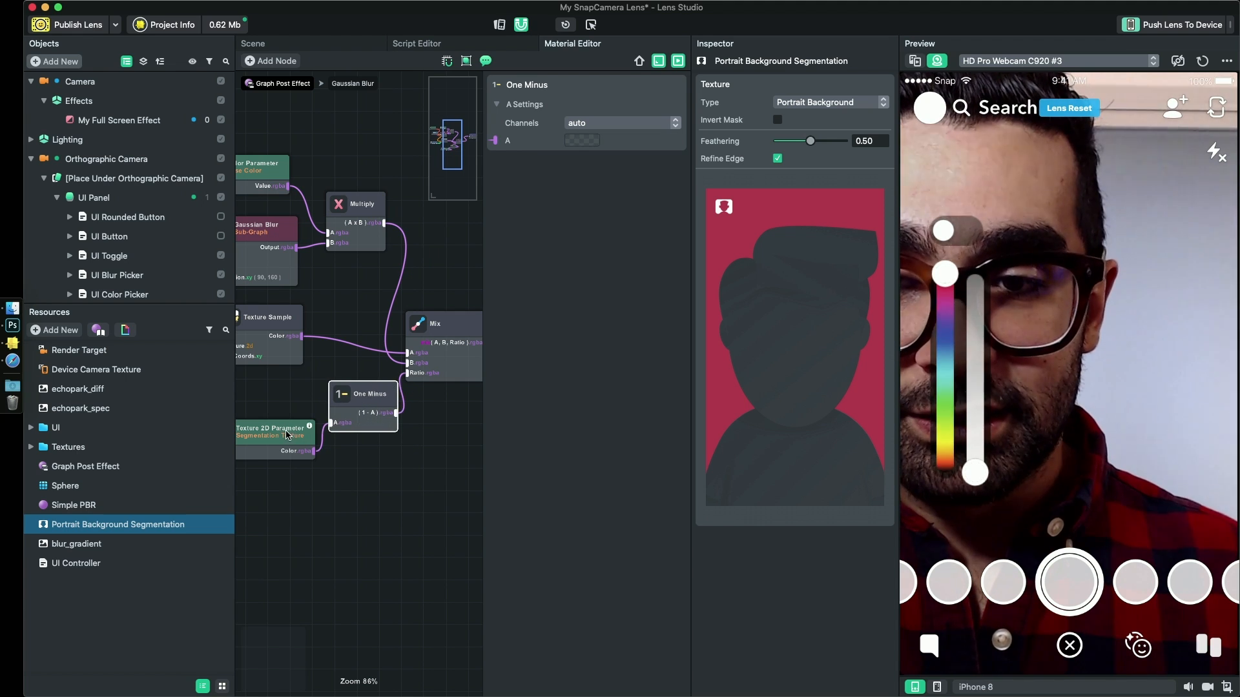
- Test the blur slider with the One Minus node, and reconnect the Segmentation Texture's color output directly to the Mix node's Ratio
drag(282, 433, 245, 434)
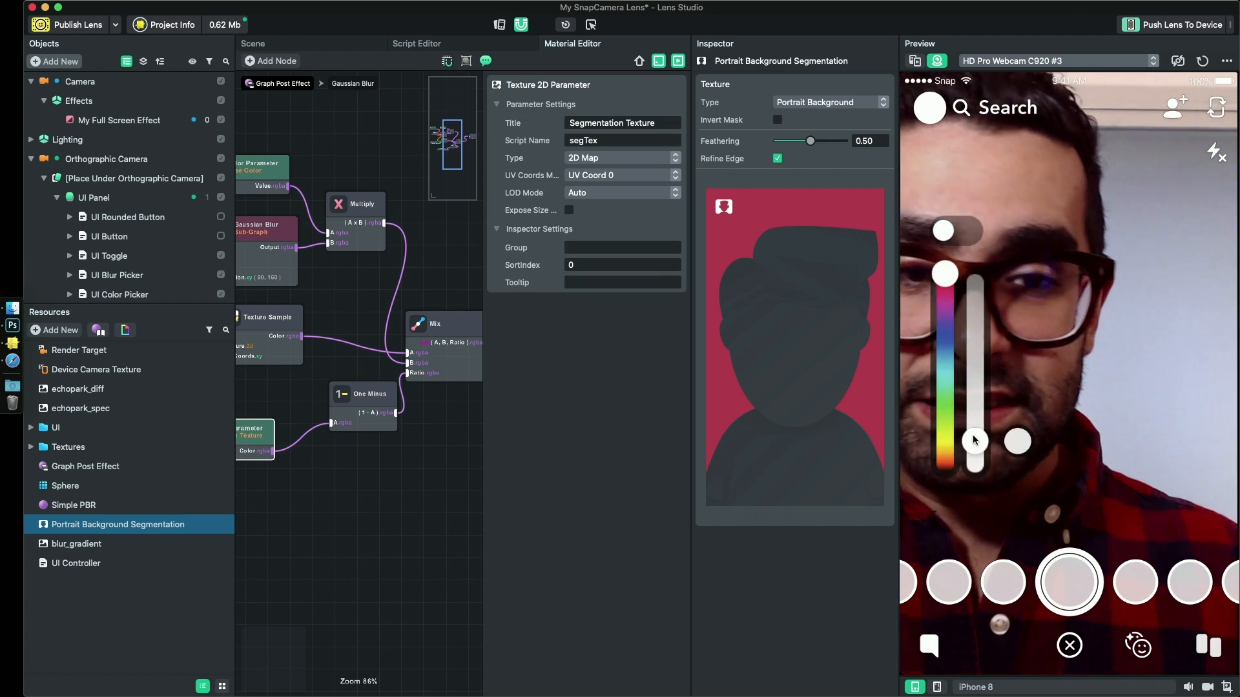
drag(974, 351, 989, 268)
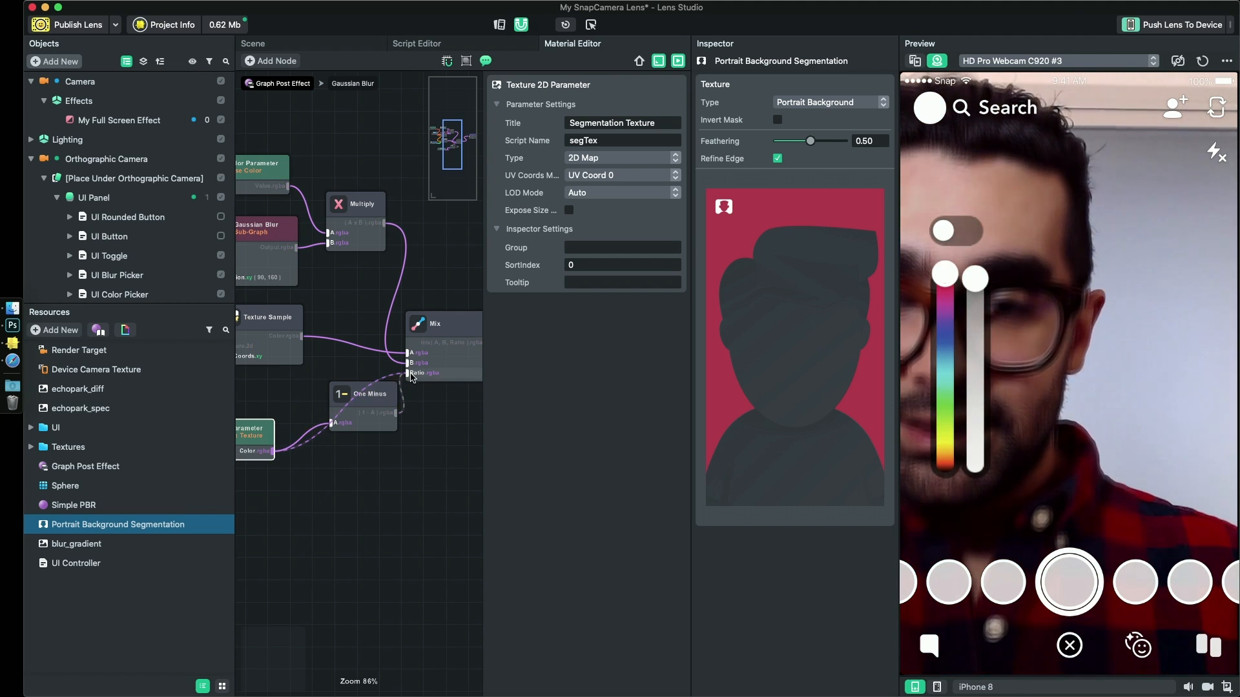
drag(411, 377, 411, 377)
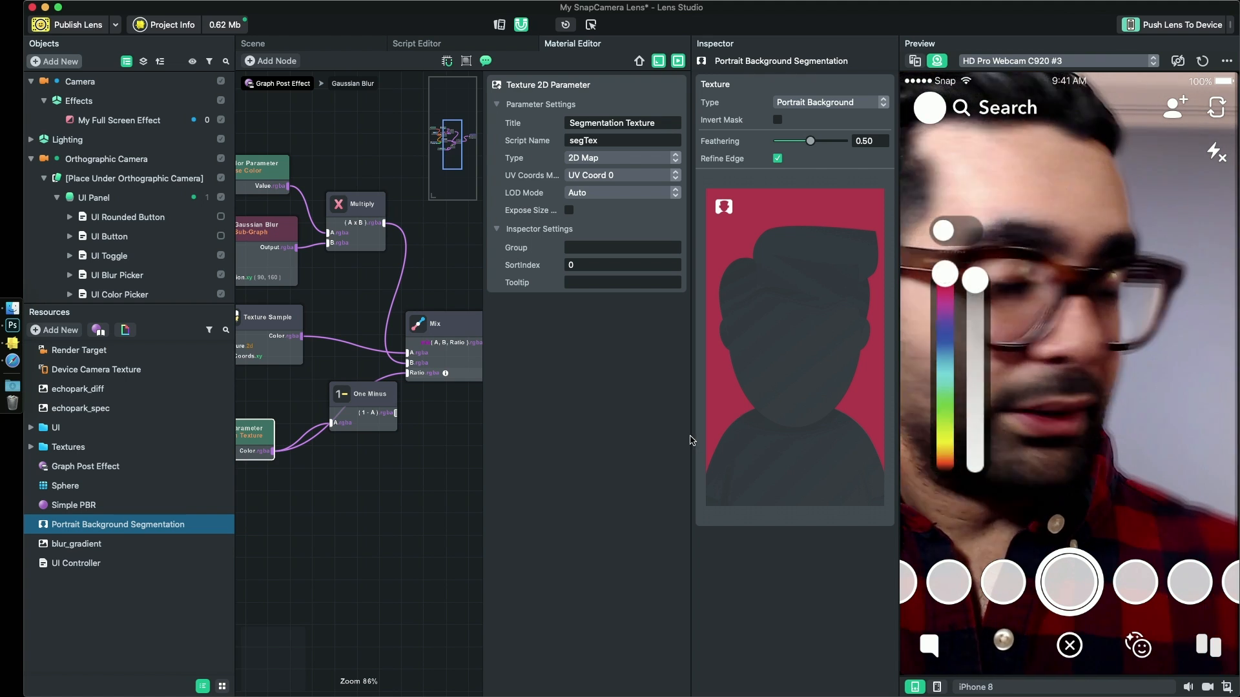
- Wire the One Minus node's output to the Mix node's Ratio and reposition it together with the Segmentation Texture node below the graph
drag(344, 397, 335, 462)
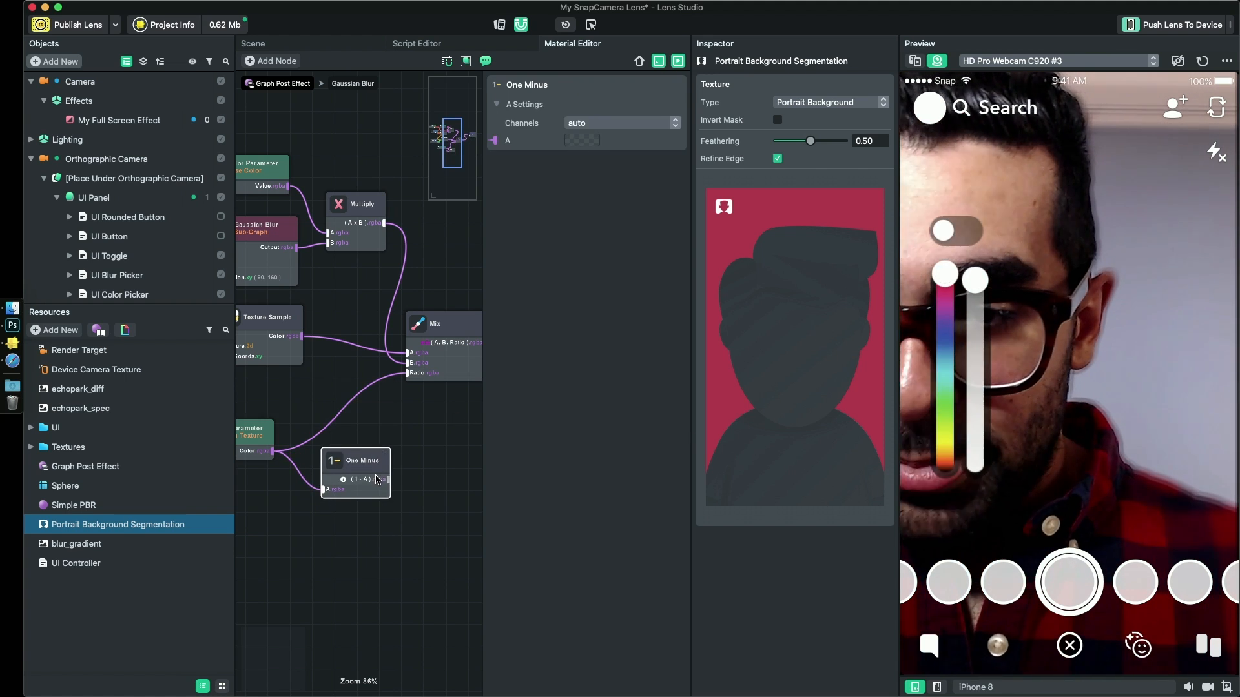
drag(405, 382, 404, 381)
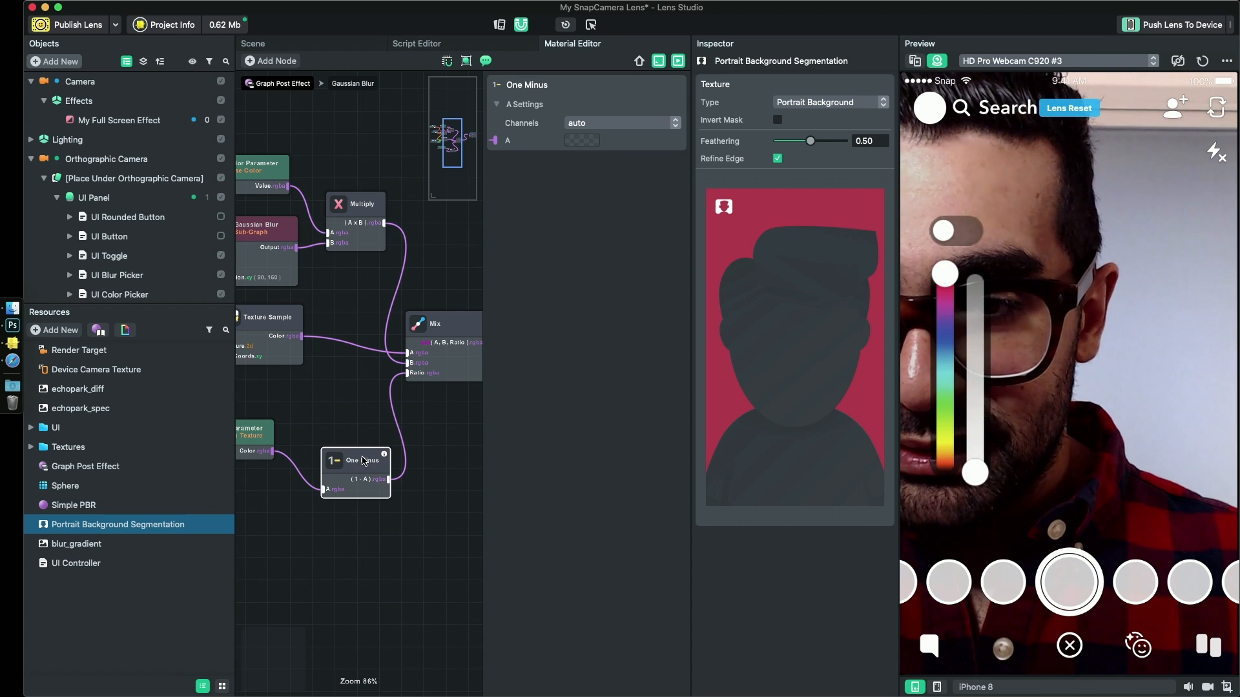
drag(362, 457, 345, 427)
middle_drag(315, 512, 359, 468)
drag(396, 481, 257, 452)
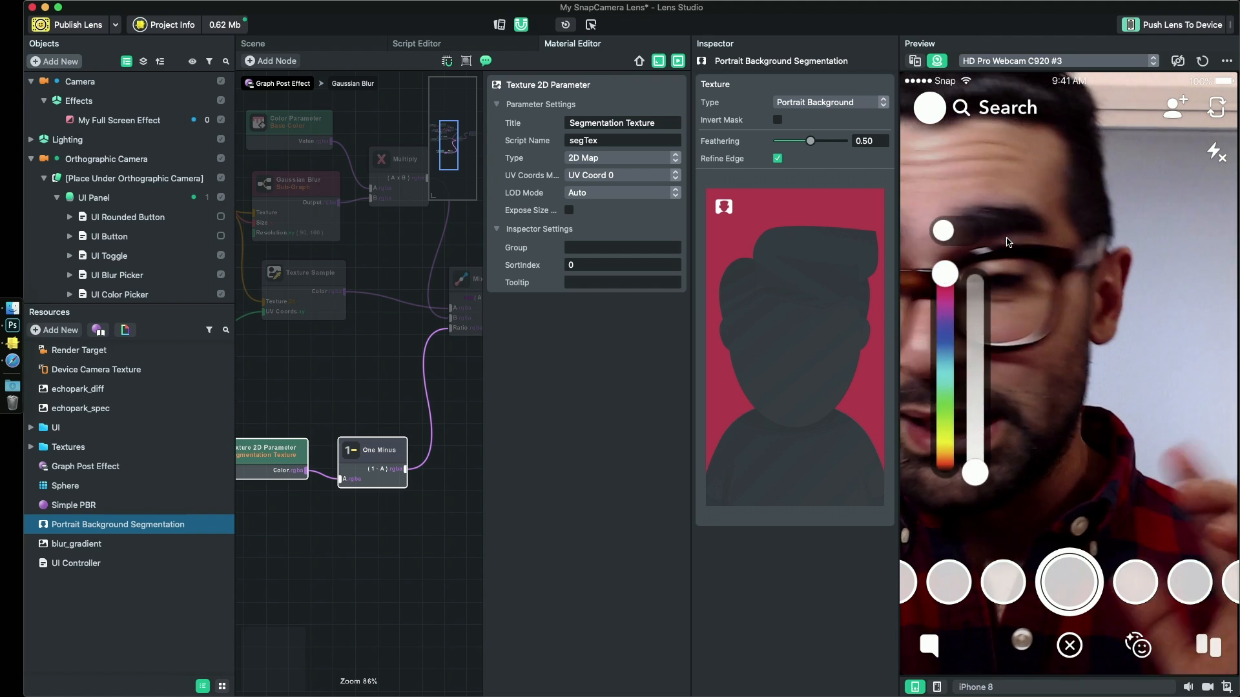
- Add a Bool Parameter node to the graph and place it above the Segmentation Texture node
click(330, 376)
right_click(330, 375)
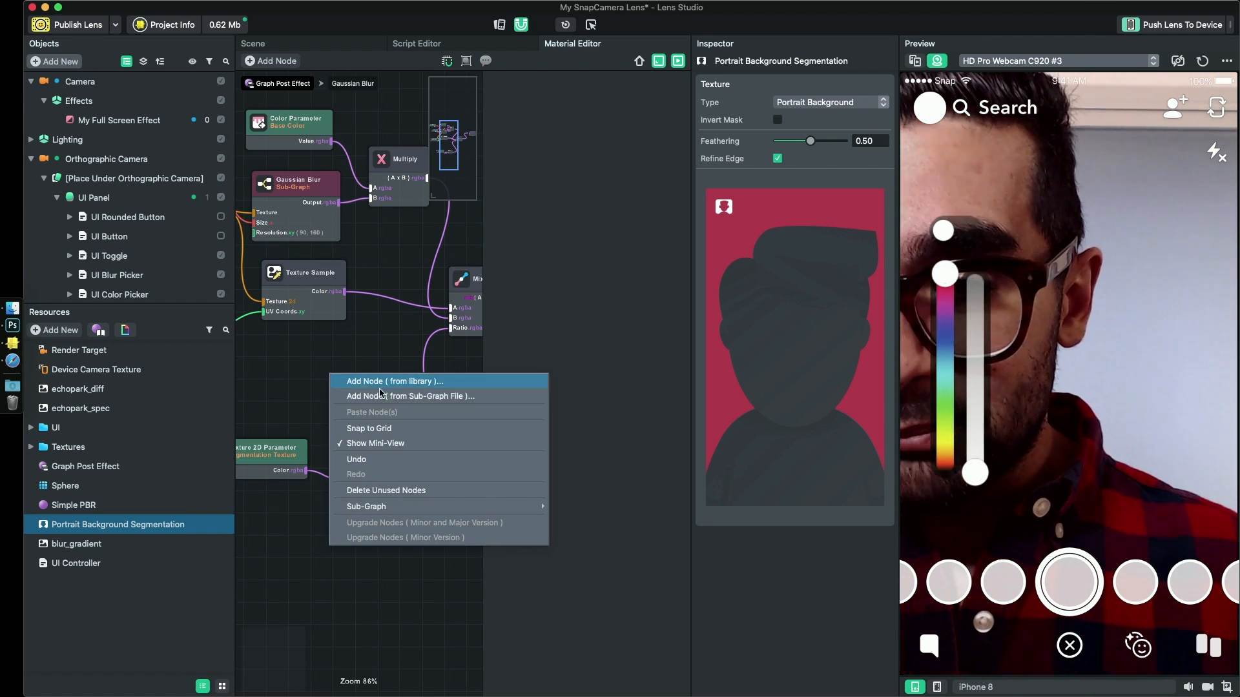
click(383, 384)
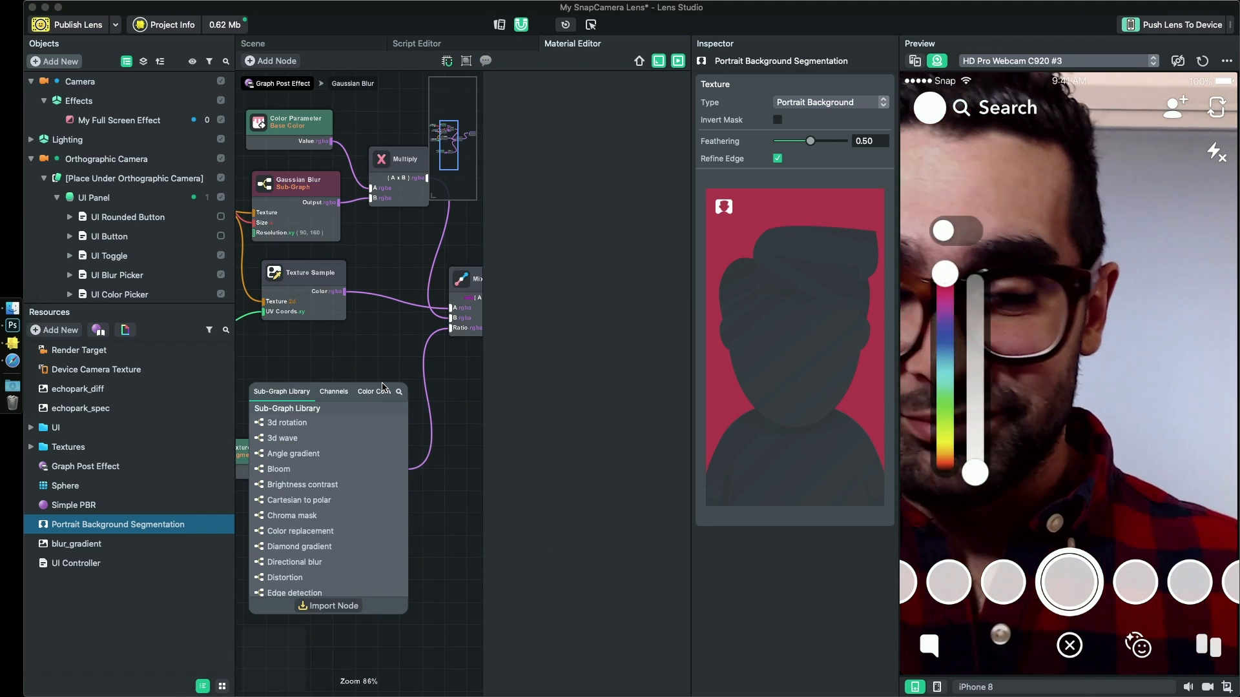
text(bool)
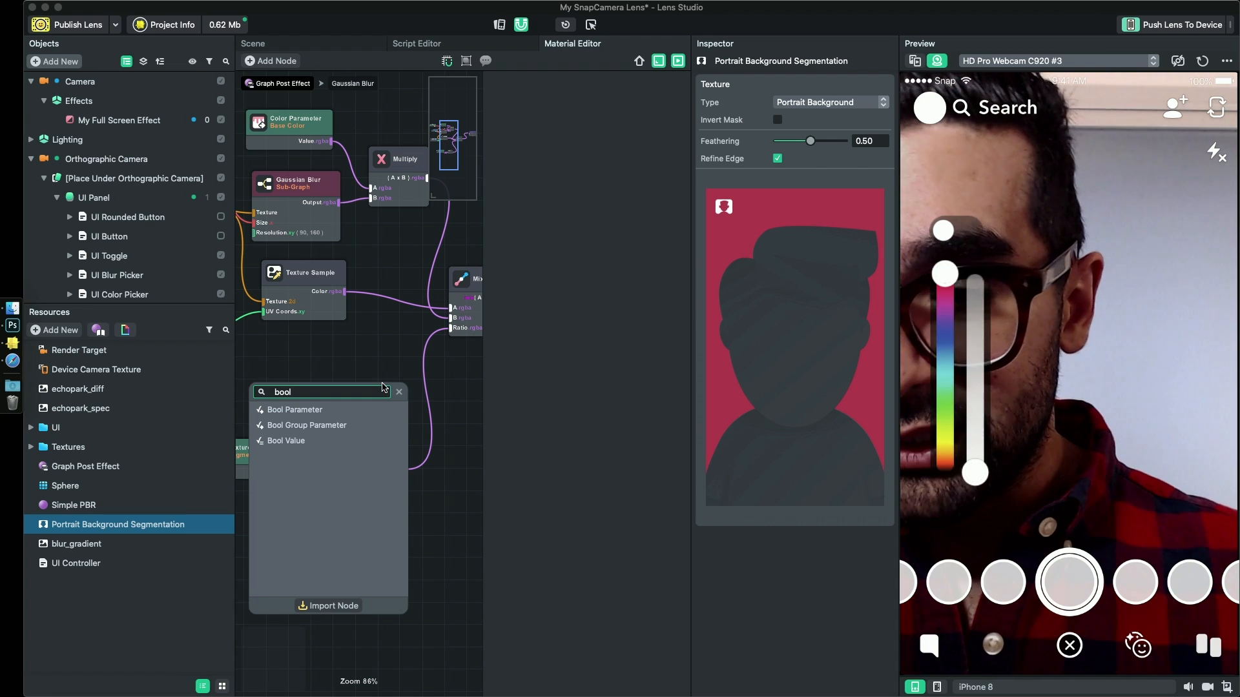
click(324, 412)
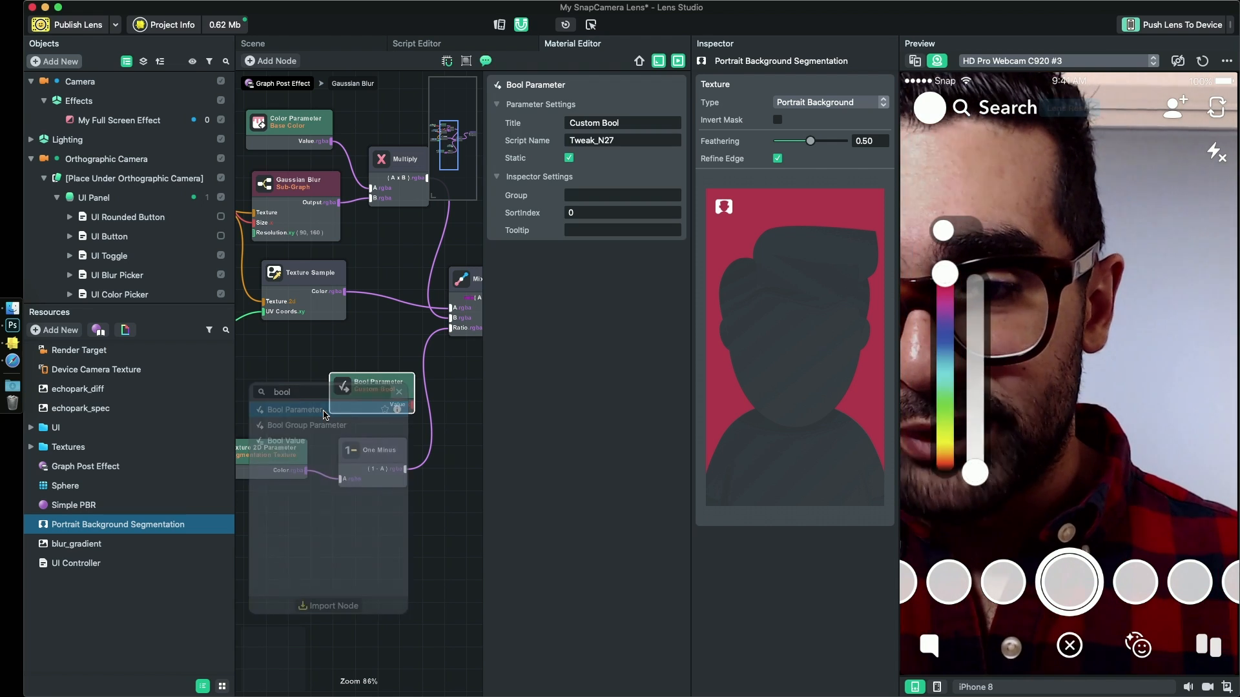
drag(352, 389, 306, 381)
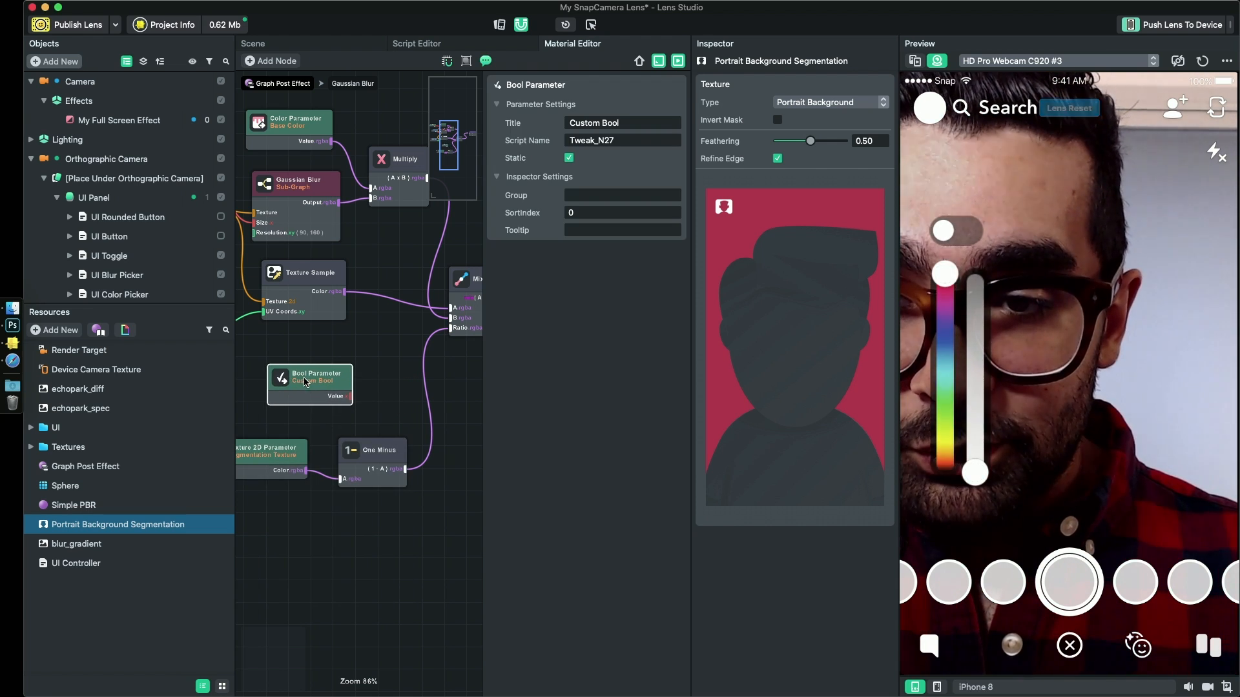
scroll(341, 421, down, 2)
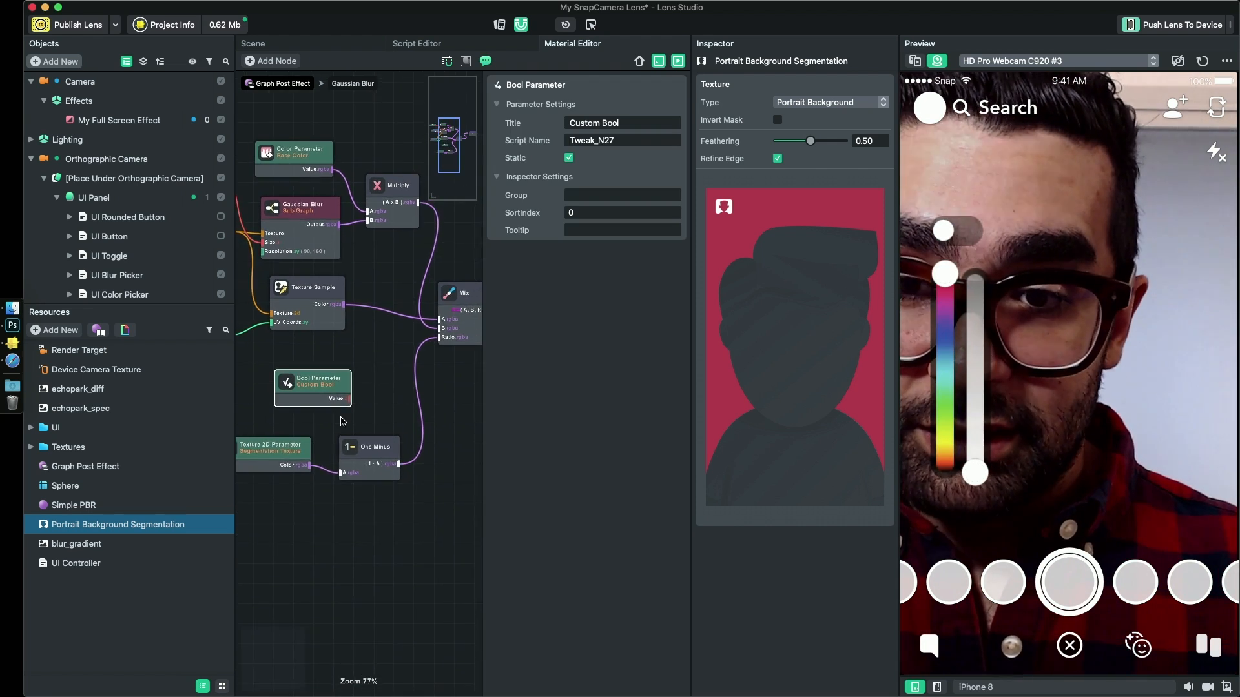
click(308, 374)
mouse_move(328, 381)
mouse_down()
mouse_move(292, 380)
mouse_move(306, 385)
mouse_up()
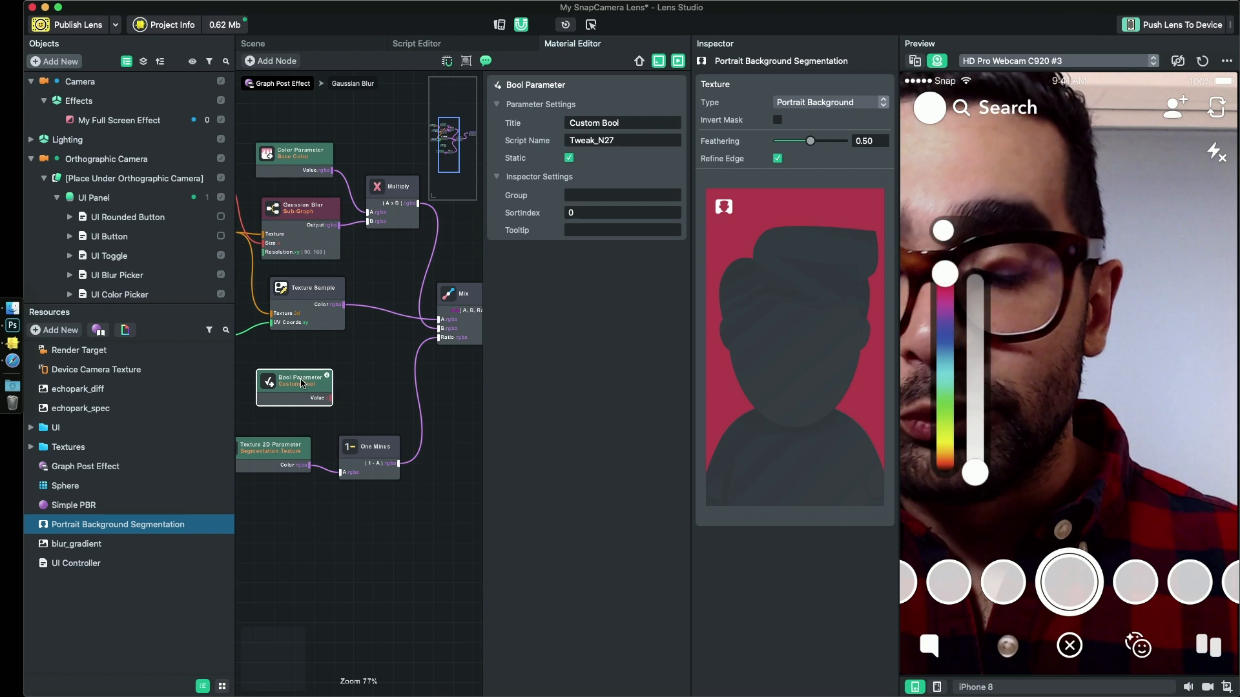
drag(302, 383, 299, 373)
- Add an If / Else node beside the Bool Parameter and wire the parameter's value to Condition 1
right_click(395, 412)
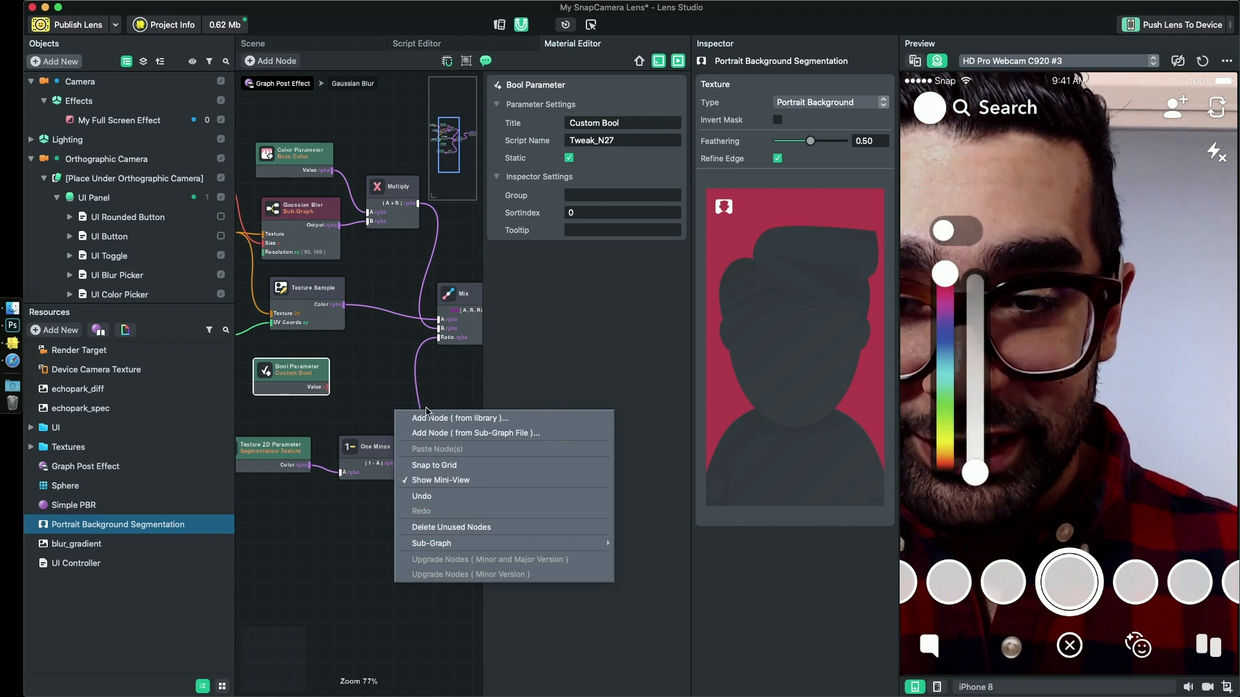
click(432, 416)
text(if)
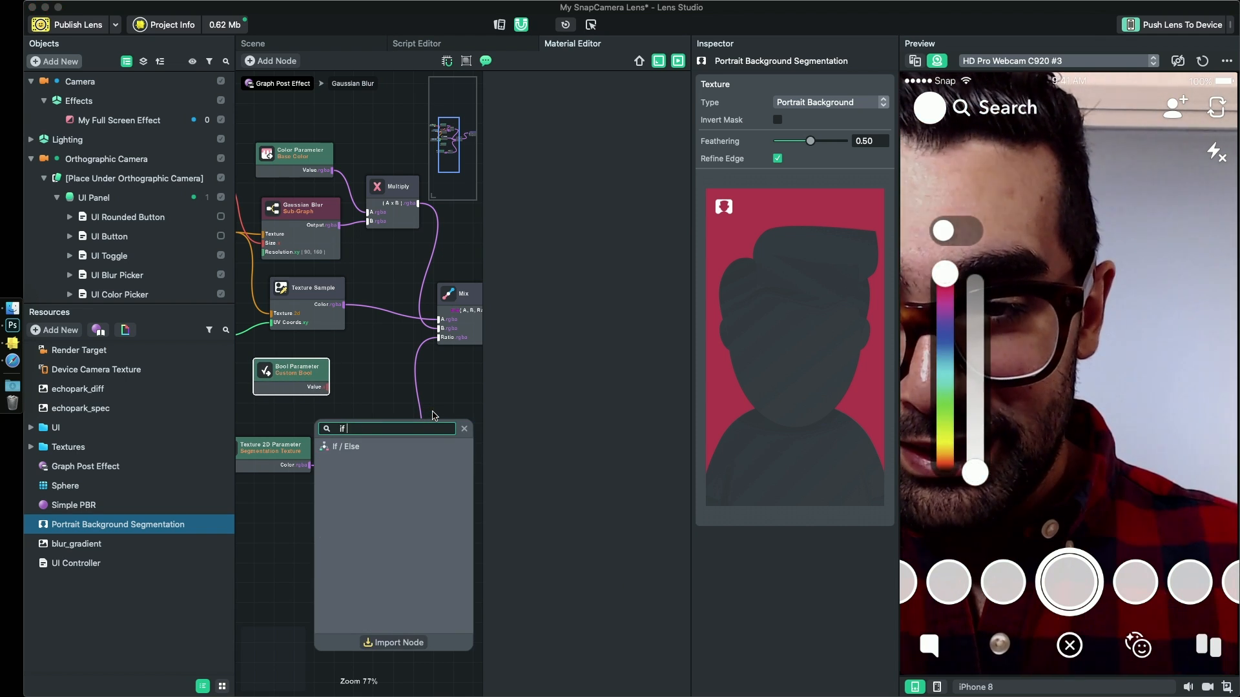
key(Return)
drag(423, 421, 383, 365)
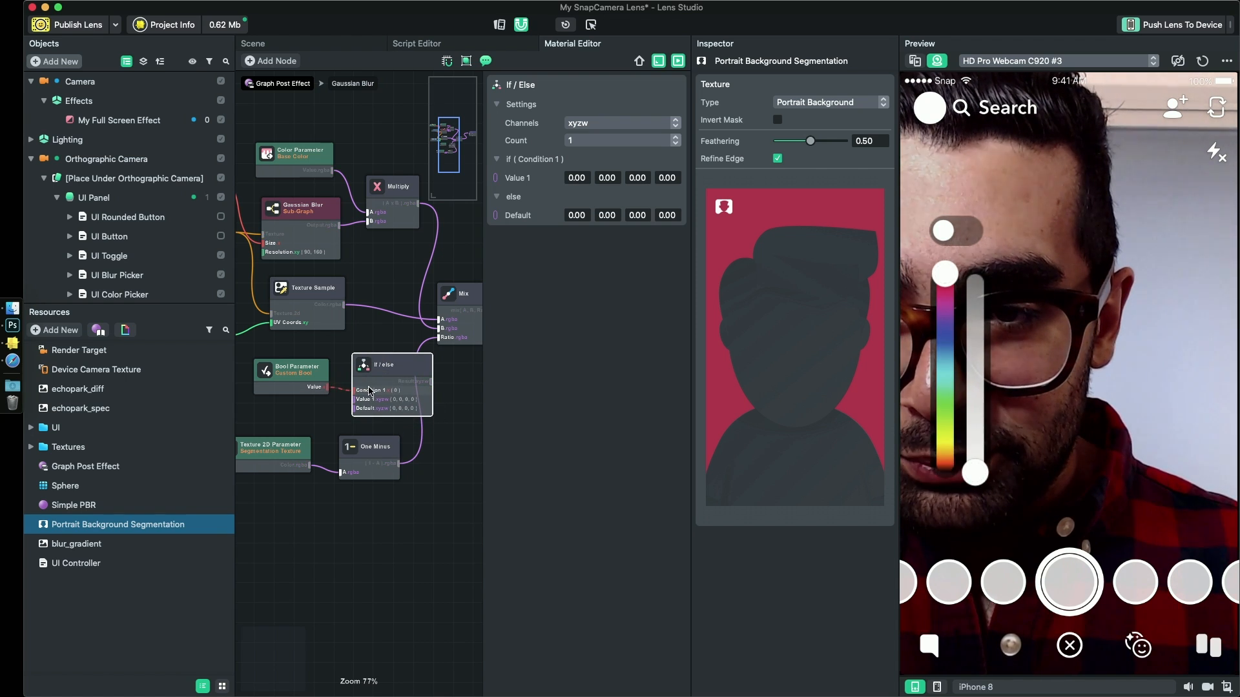
drag(310, 384, 281, 382)
drag(386, 369, 361, 370)
- Connect the One Minus output to the If / Else node's Value 1, and the If / Else result to the Mix node's Ratio
drag(377, 518, 251, 478)
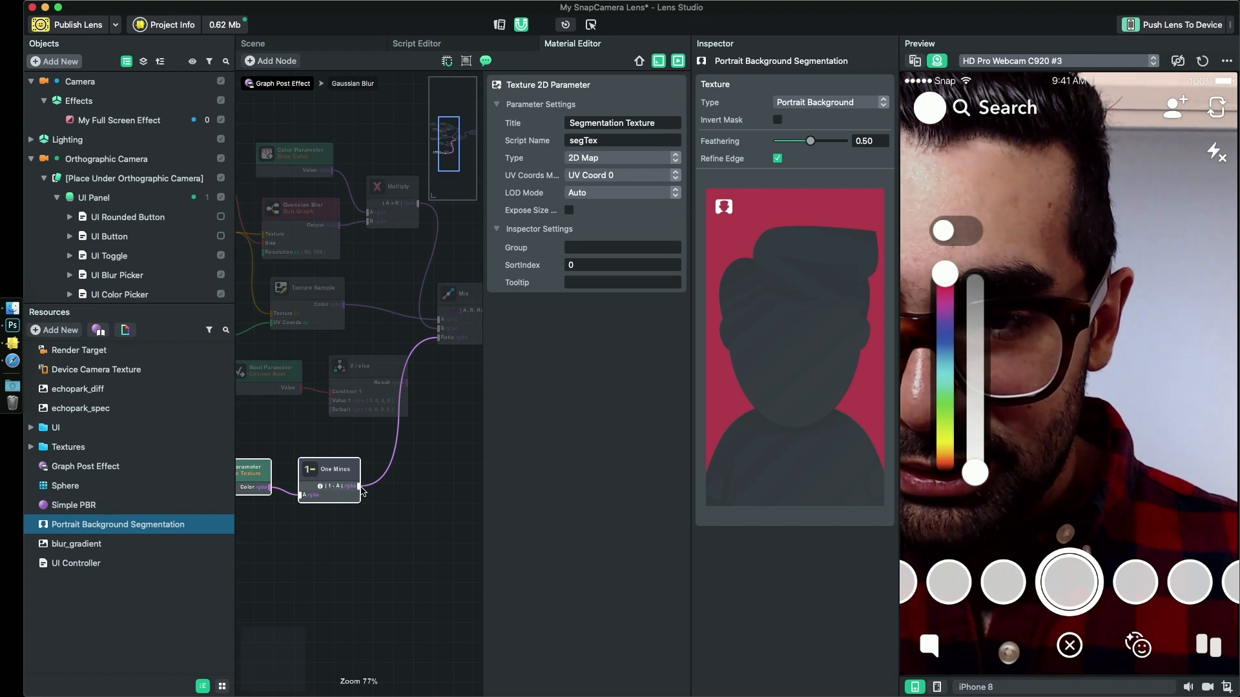
drag(326, 411, 328, 405)
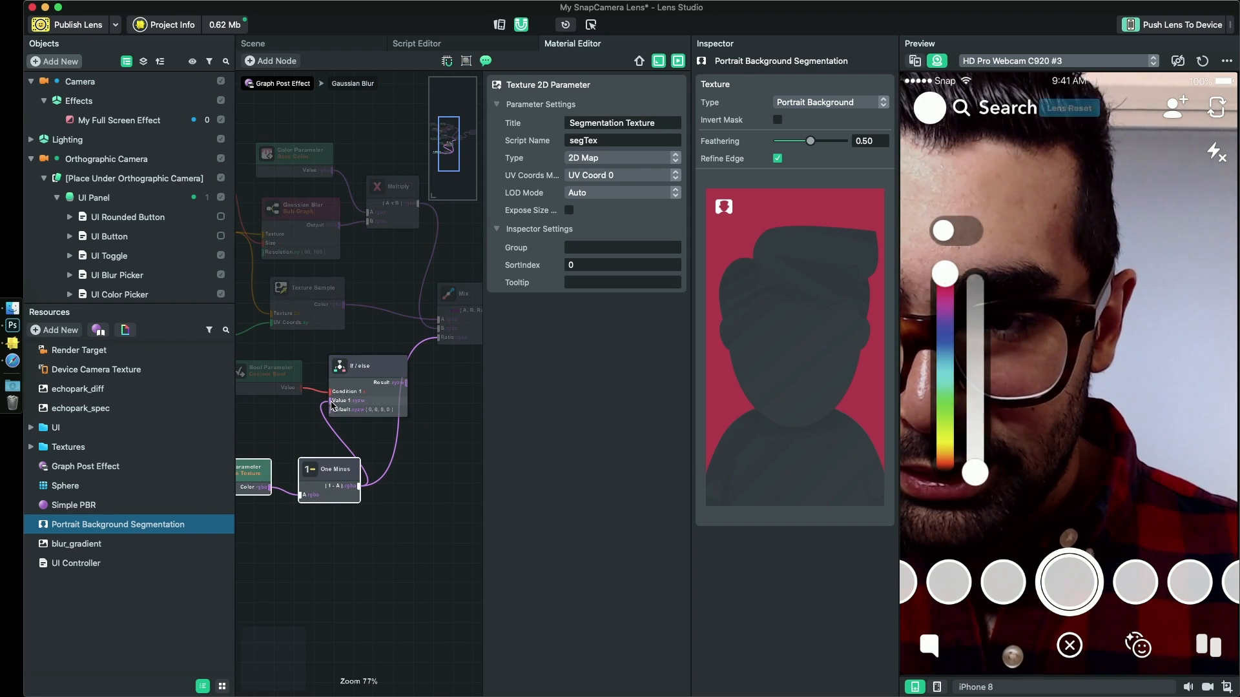
drag(407, 387, 438, 338)
drag(332, 471, 284, 455)
- Connect the Segmentation Texture's color output to the If / Else node's Default input
middle_drag(385, 488, 448, 489)
click(393, 518)
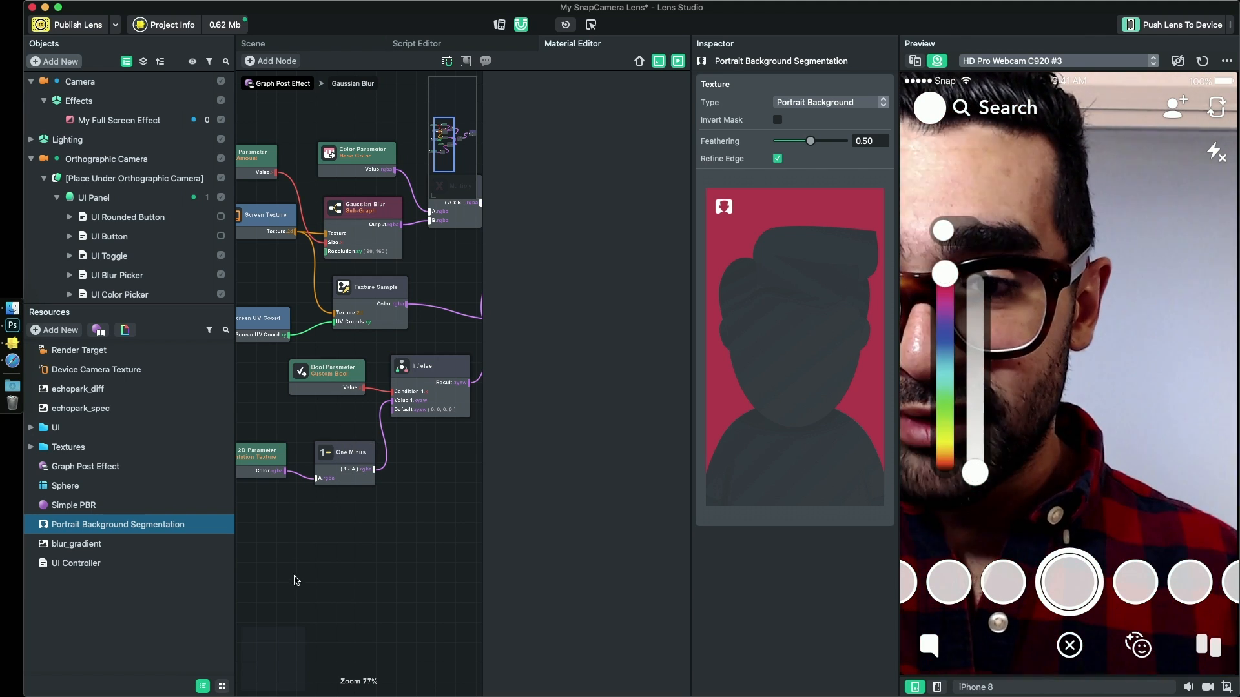
drag(404, 413, 403, 410)
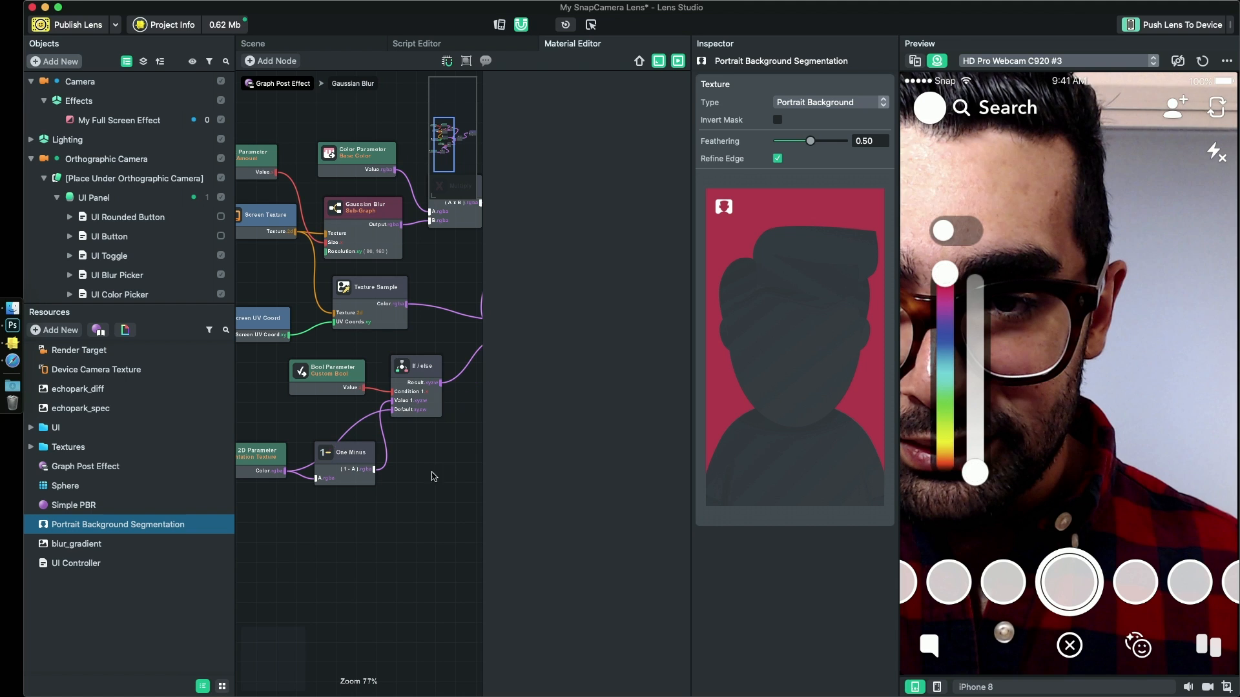
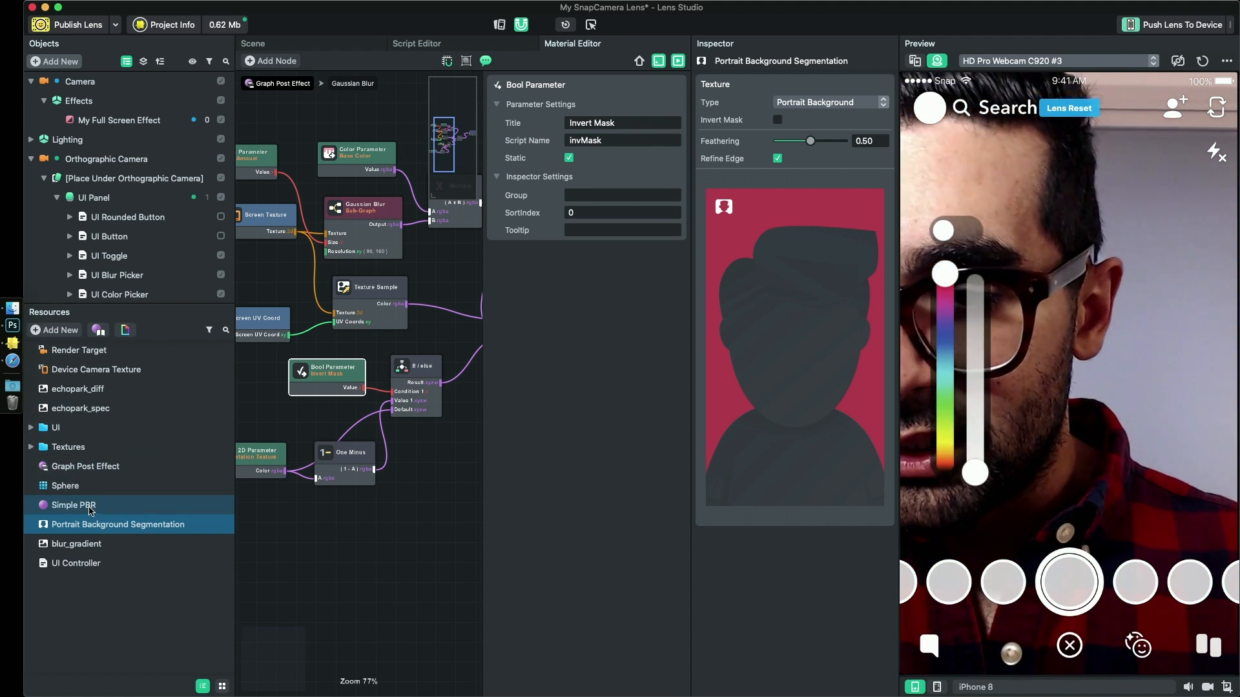
- Turn off Invert Mask in the Graph Post Effect material and try the UI toggle in the preview
click(85, 467)
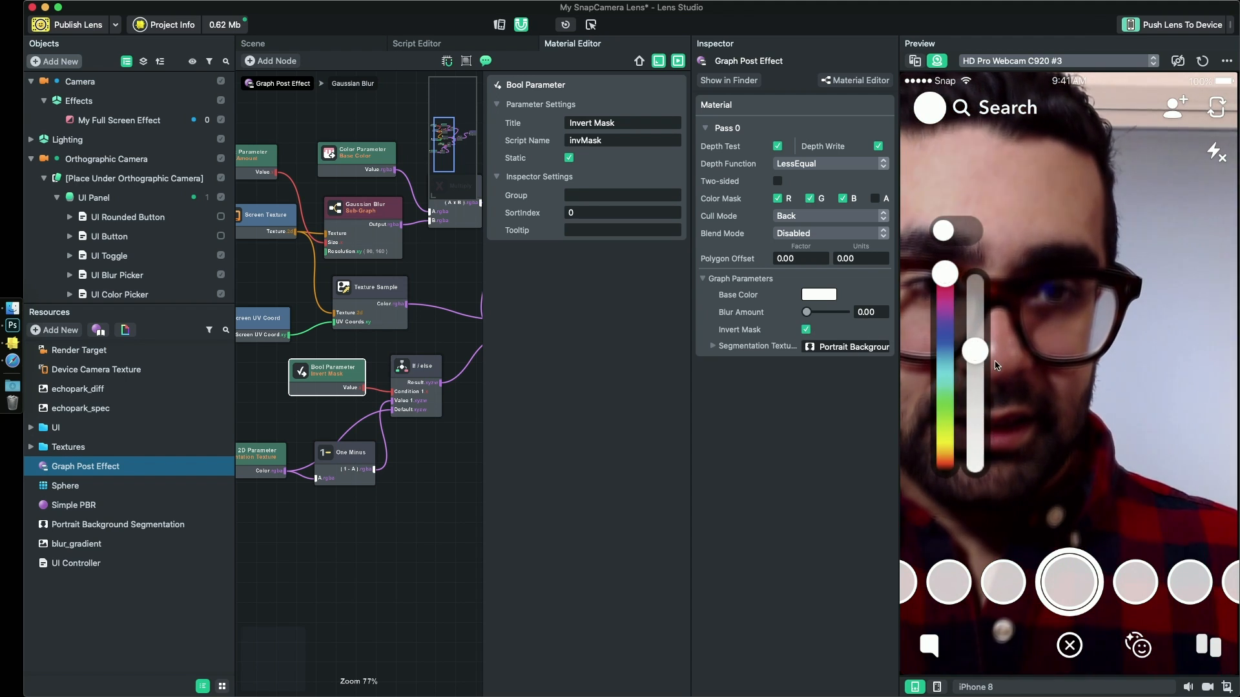
click(805, 330)
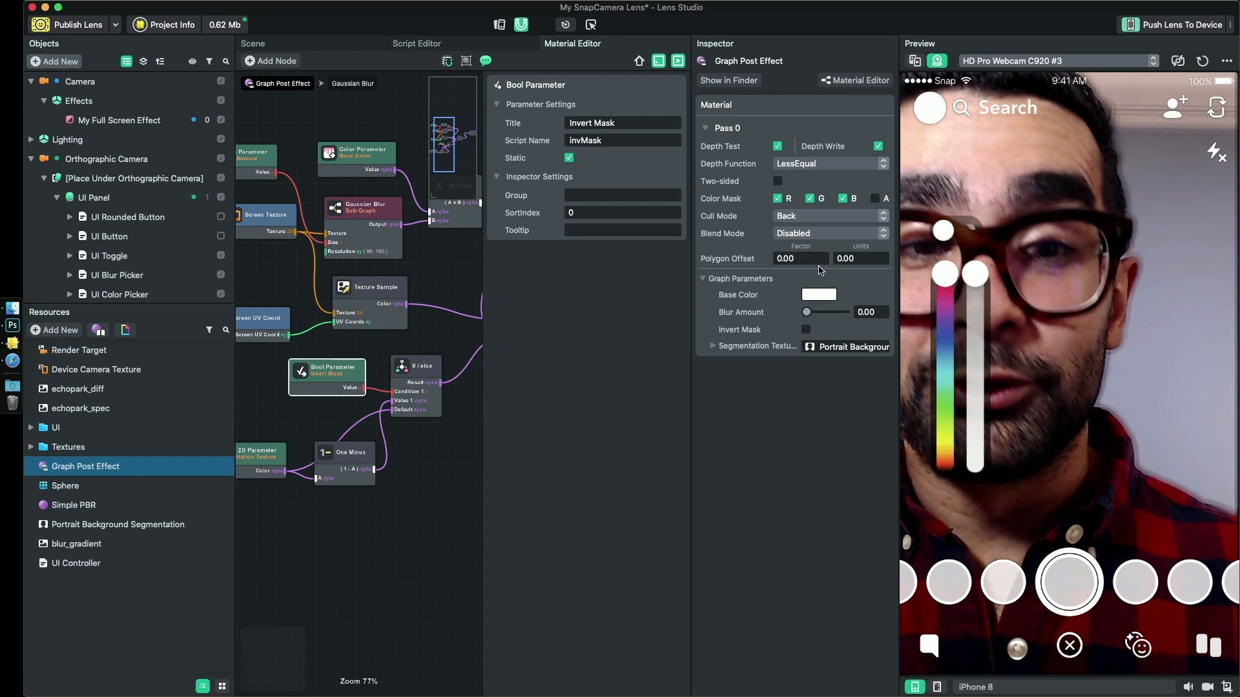
click(942, 233)
click(943, 233)
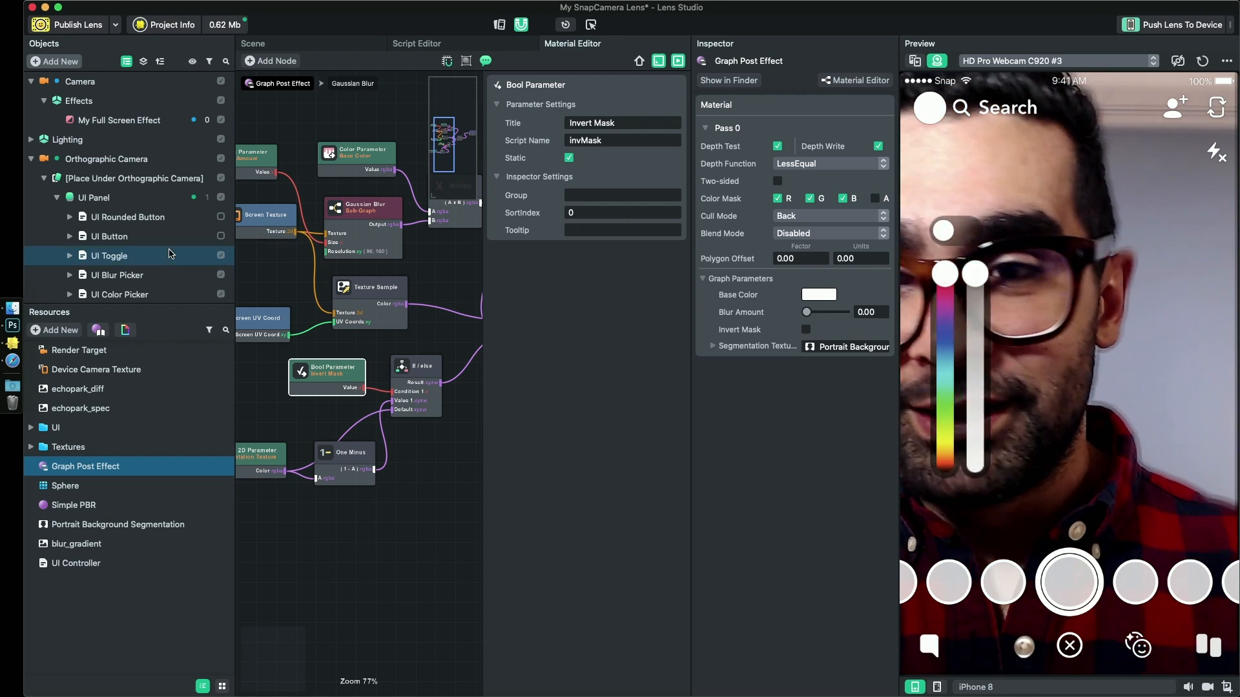
- Switch to the User Interface scripting reference in Safari and copy the sample code of the Toggle section
scroll(96, 272, down, 2)
key(super+Tab)
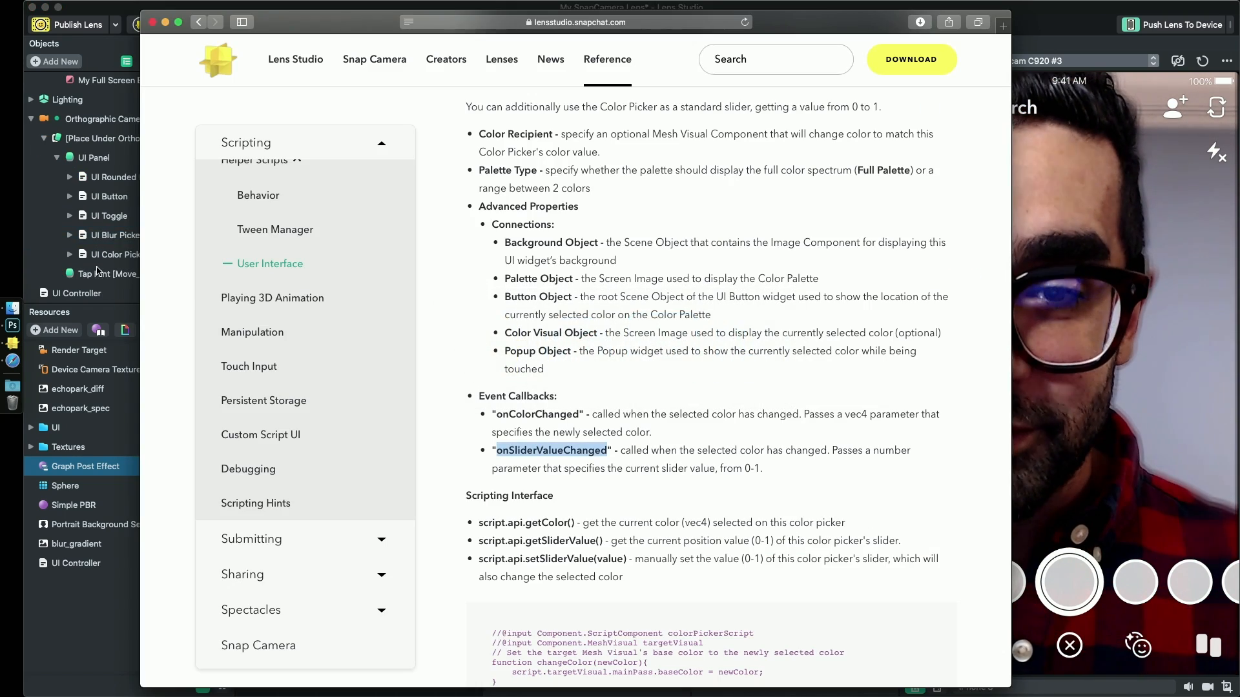
scroll(549, 399, down, 10)
scroll(547, 398, up, 5)
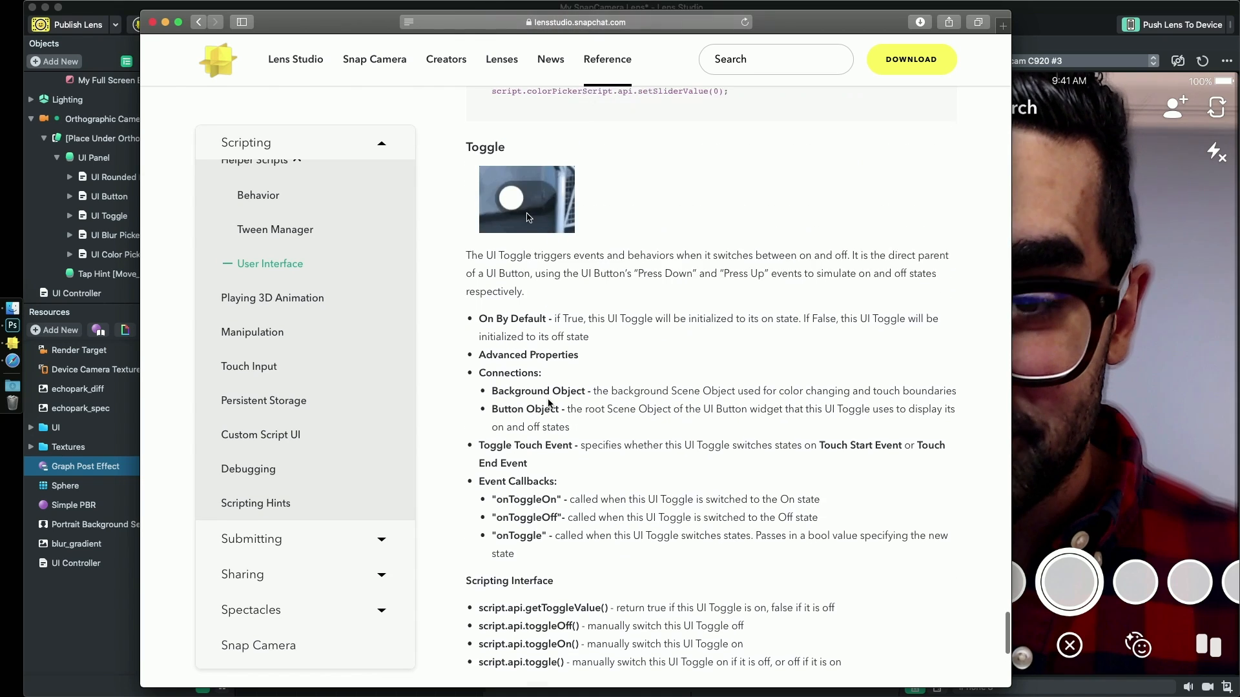
scroll(548, 359, down, 5)
scroll(549, 359, down, 3)
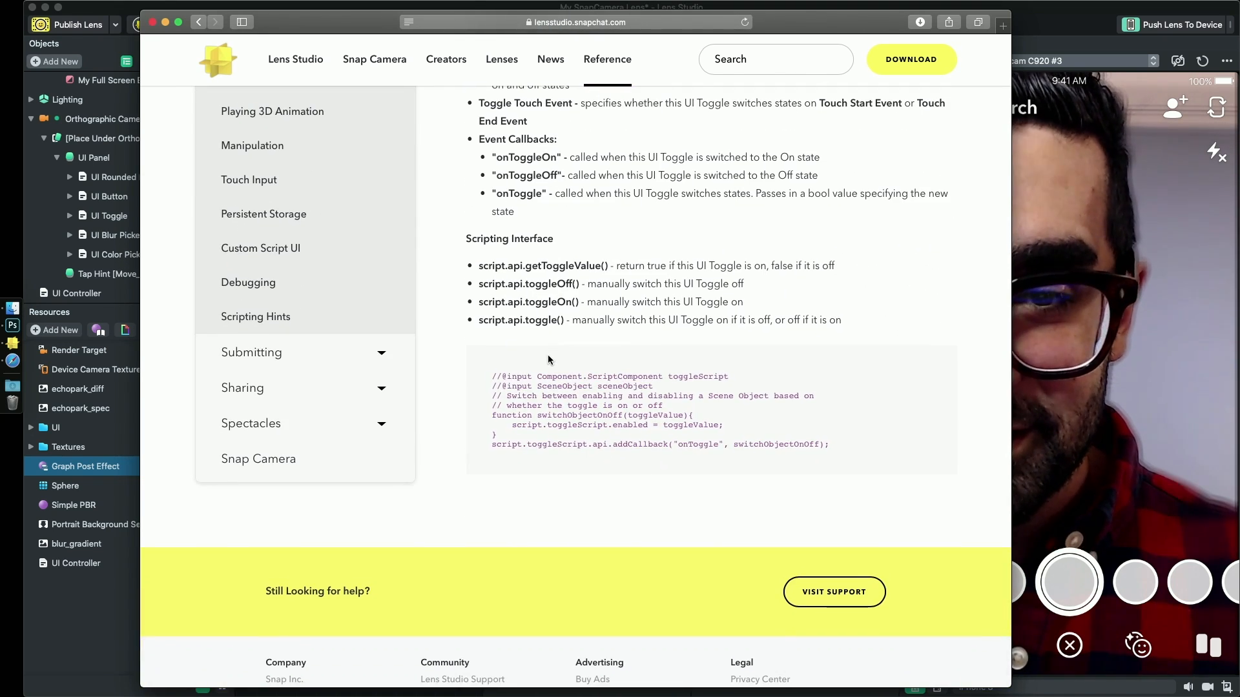
drag(814, 472, 468, 370)
key(ctrl+c)
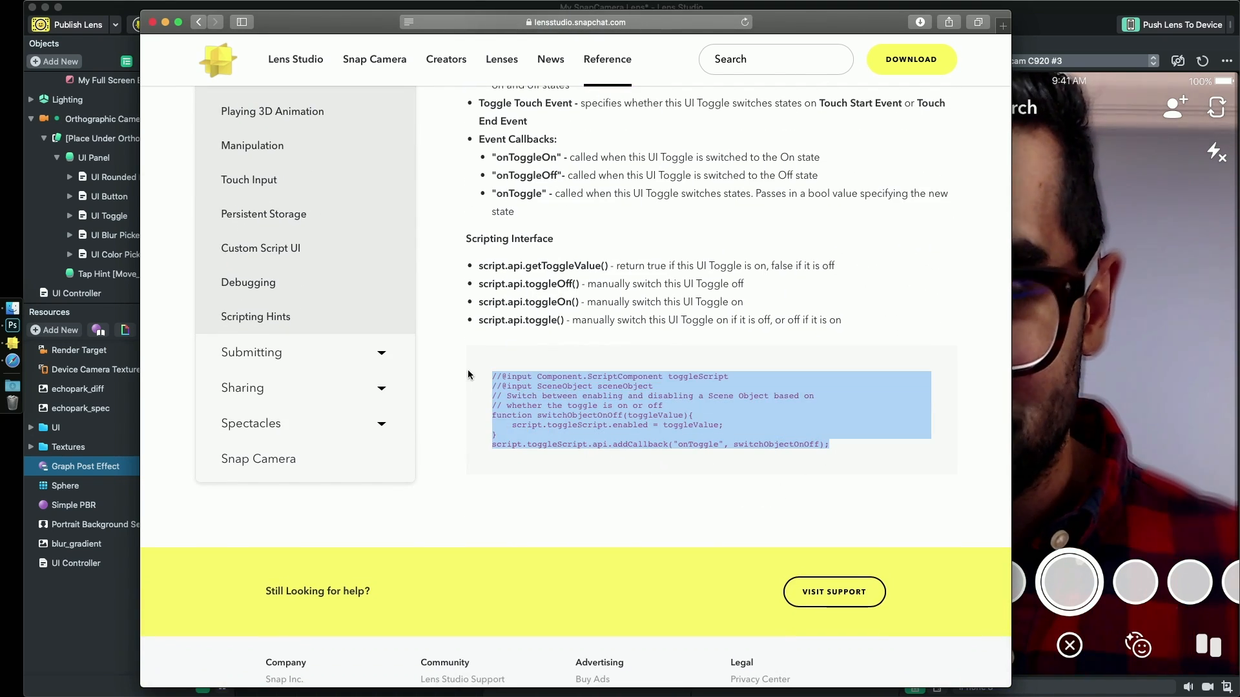
- Open the UI Controller script and paste the copied toggle sample below the existing blur code
click(95, 576)
double_click(90, 565)
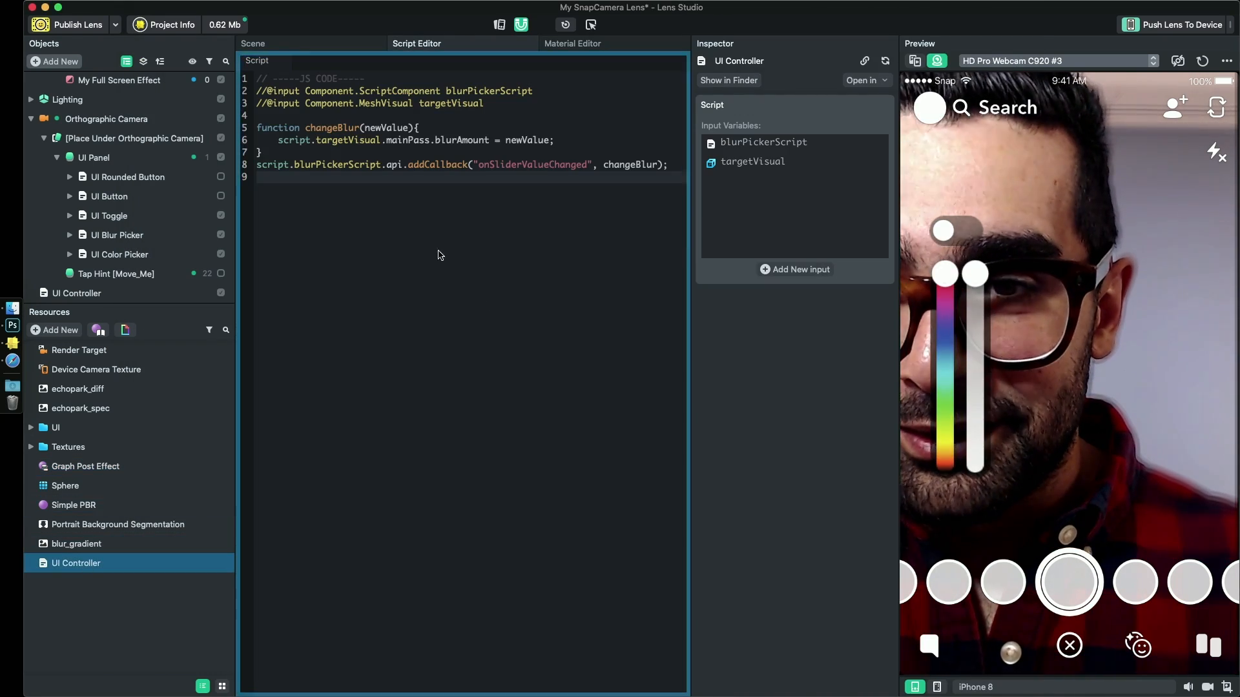
click(363, 277)
key(Return)
key(Return)
key(ctrl+v)
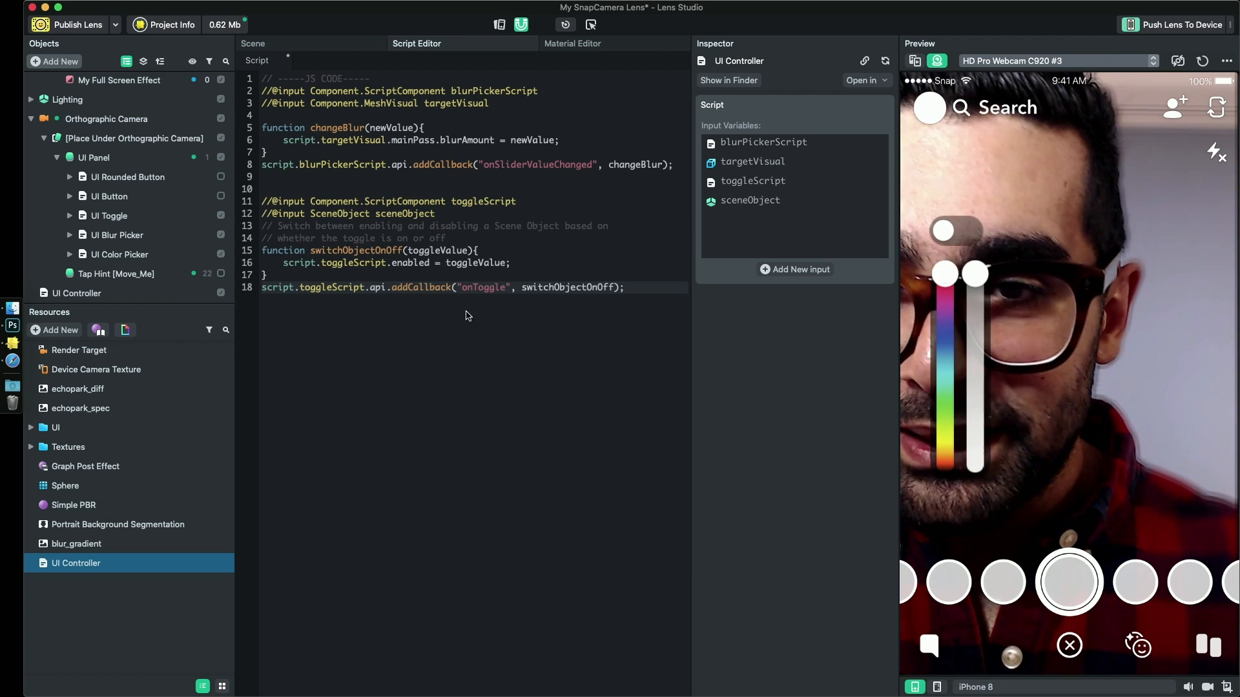
- Move the toggleScript input declaration up to directly below the blurPickerScript declaration
click(494, 202)
drag(517, 201, 262, 202)
key(ctrl+c)
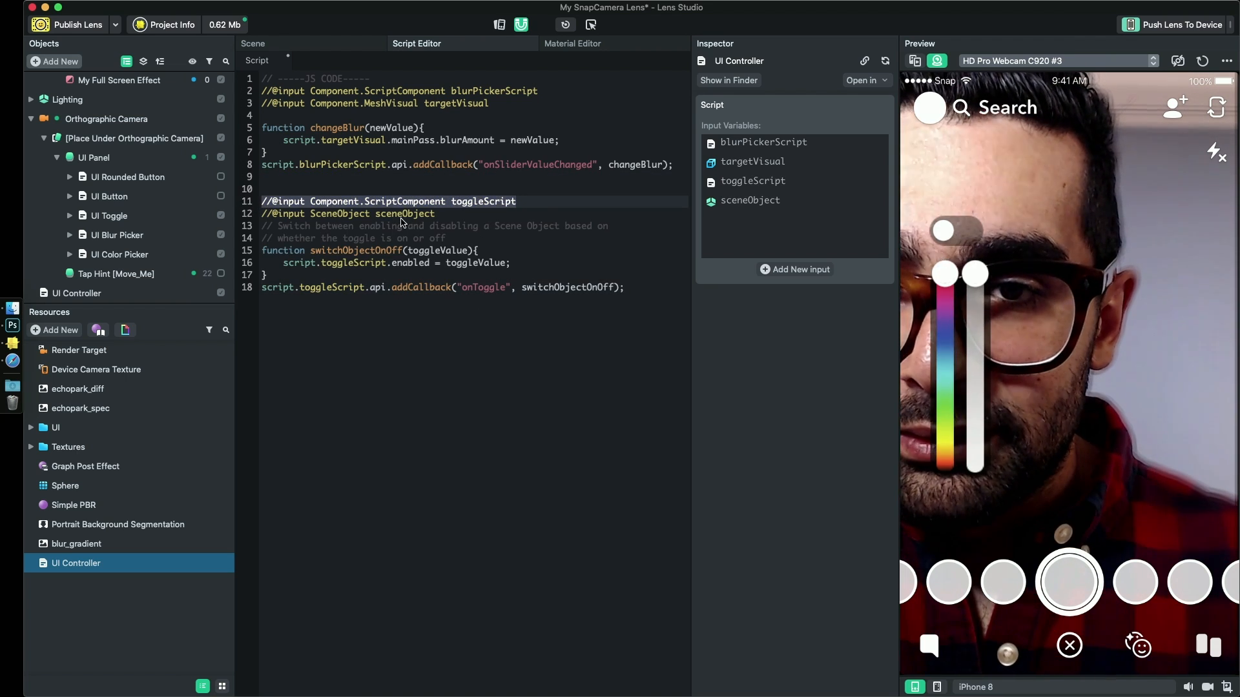
key(BackSpace)
click(554, 94)
key(Return)
key(ctrl+v)
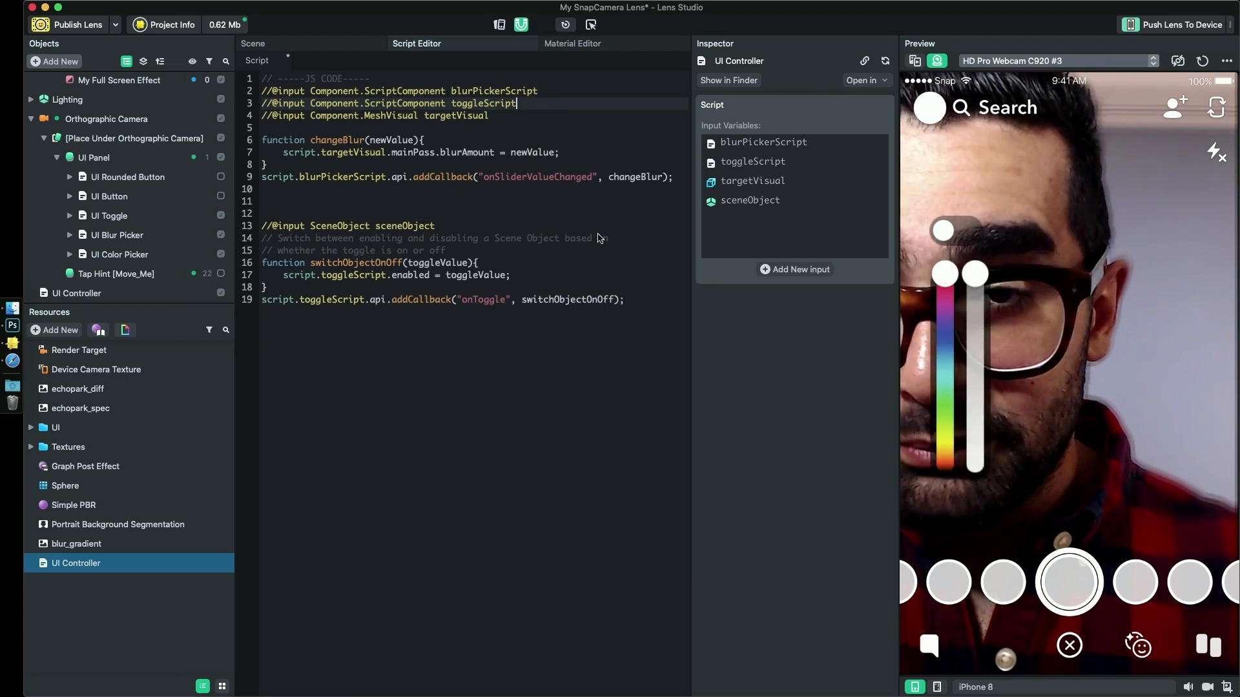
- Delete the sceneObject input and the sample comments, and remove the surplus blank lines above the switchObjectOnOff function
drag(447, 250, 241, 225)
key(BackSpace)
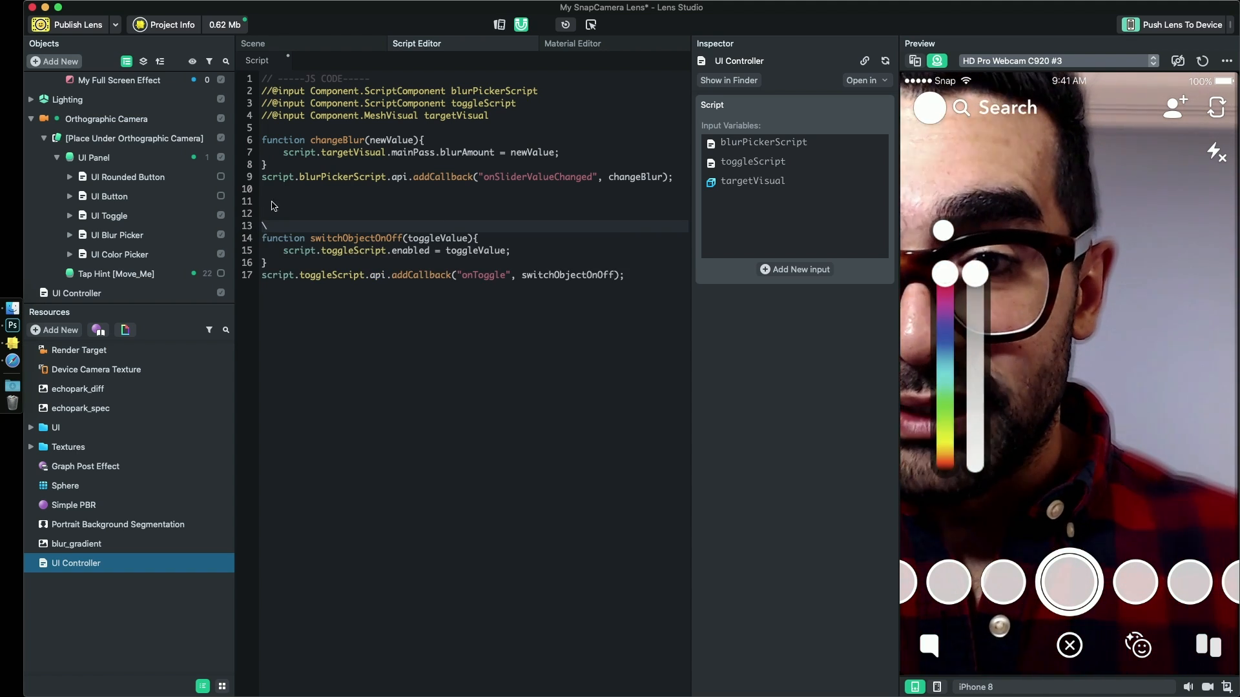
double_click(456, 115)
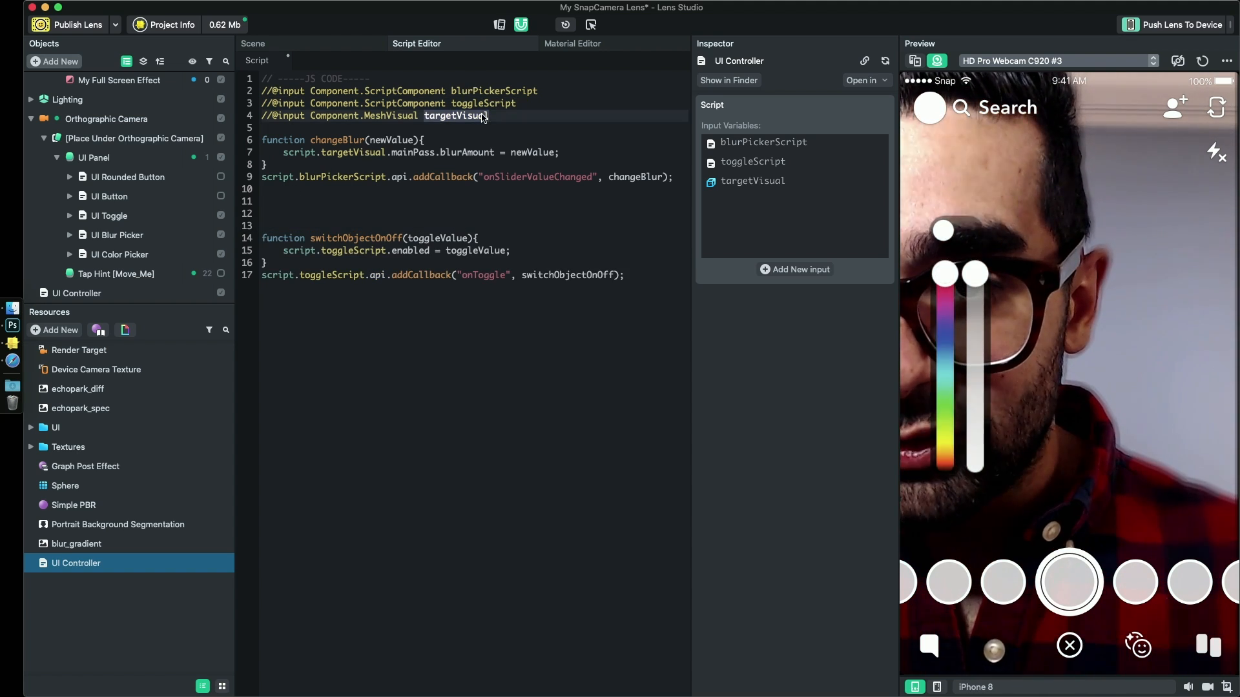
drag(373, 266, 252, 240)
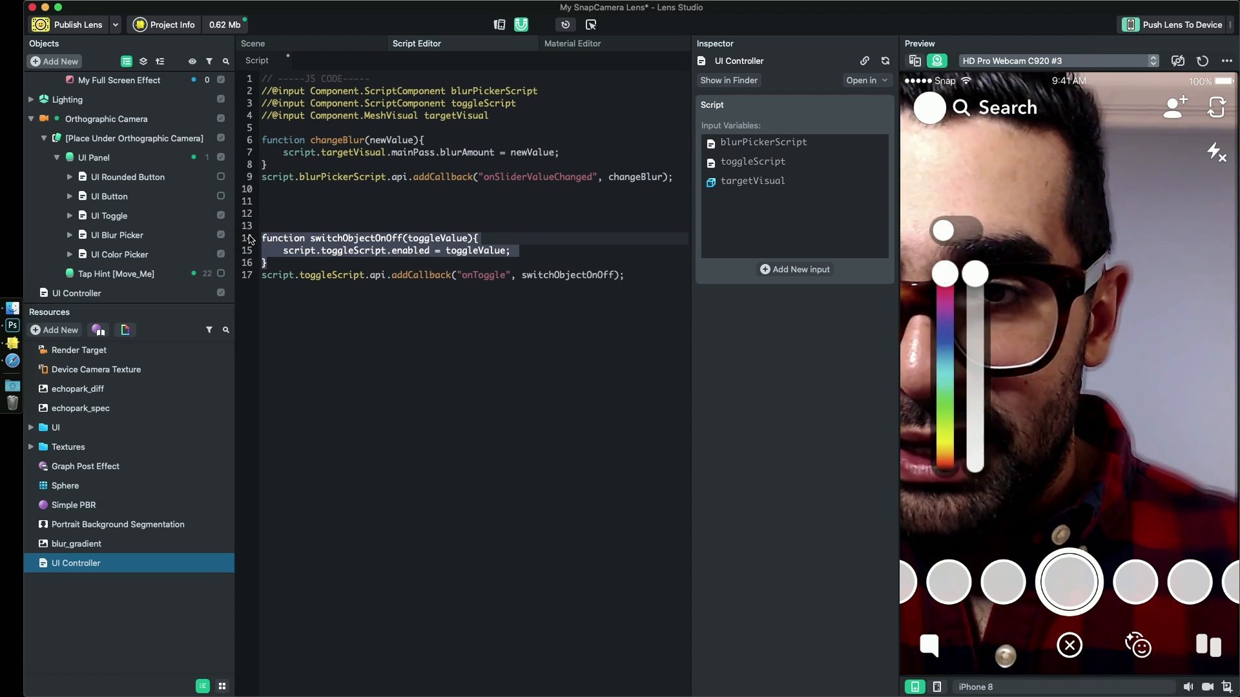
click(295, 225)
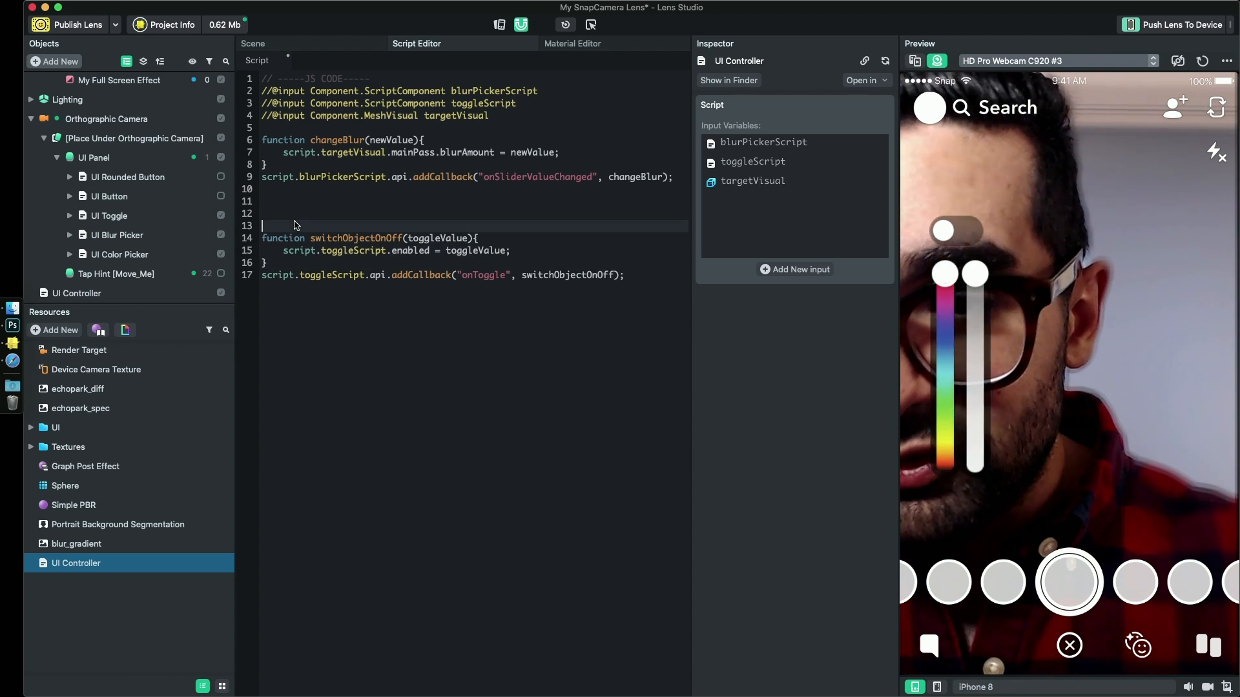
key(BackSpace)
key(BackSpace)
double_click(355, 214)
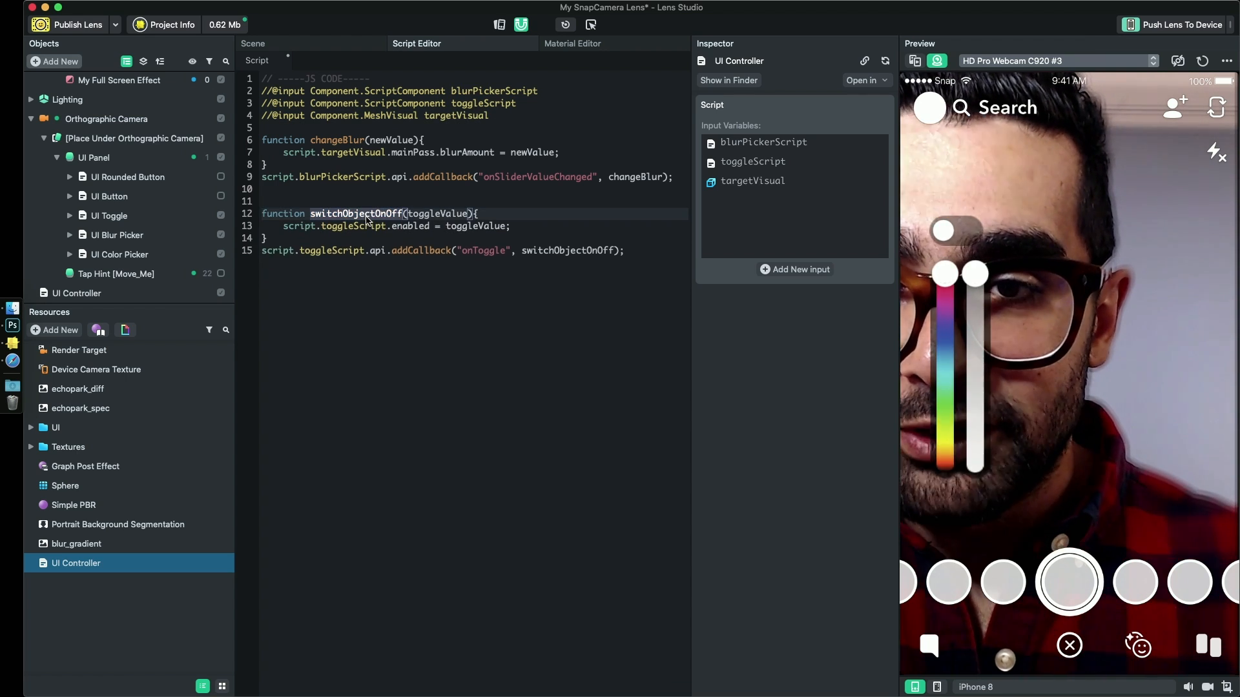
key(super+f)
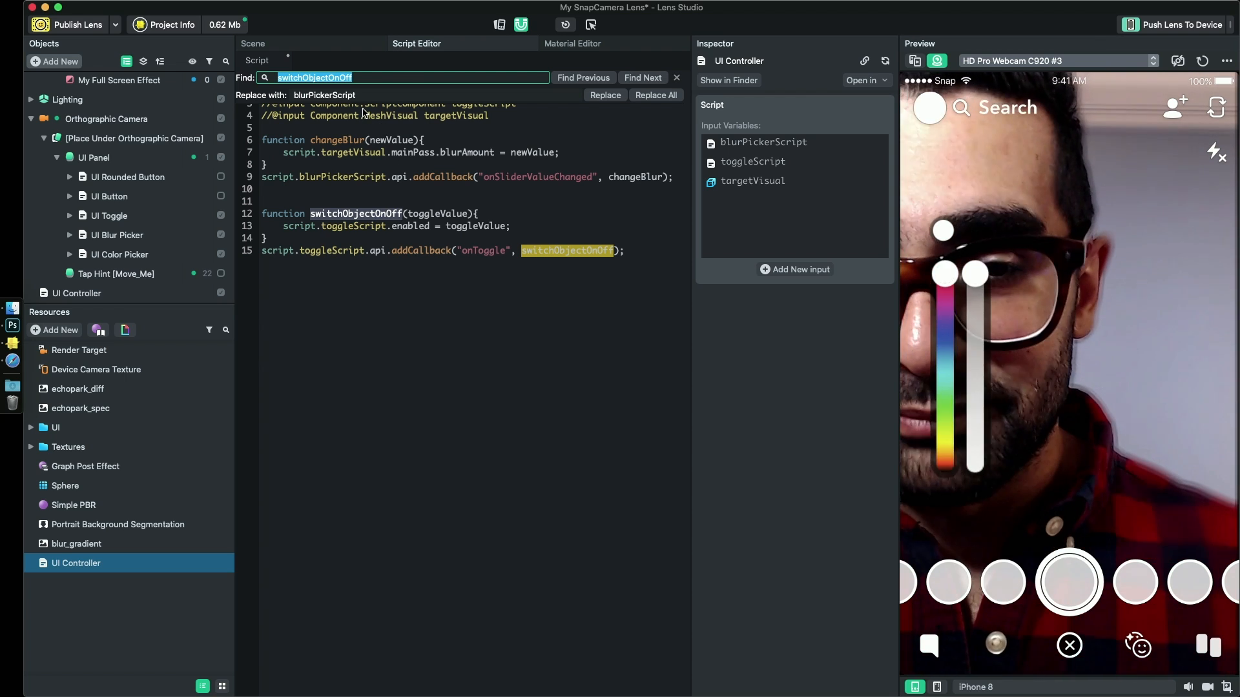
text(in)
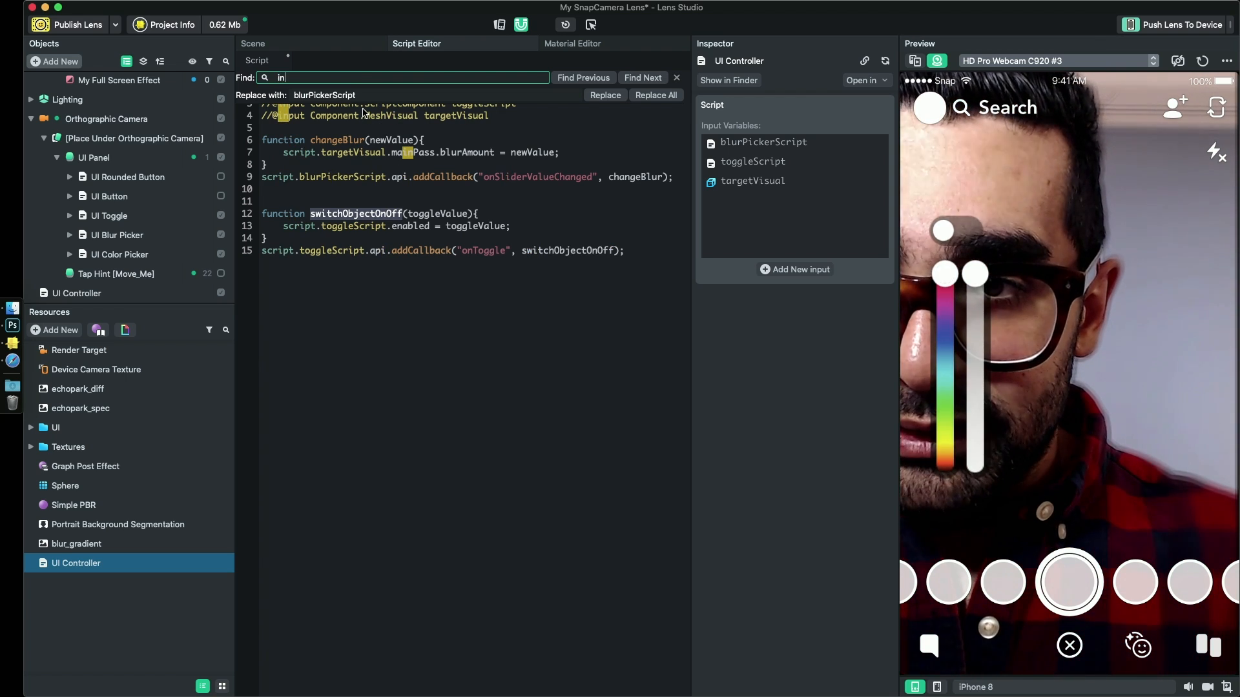
text(vert)
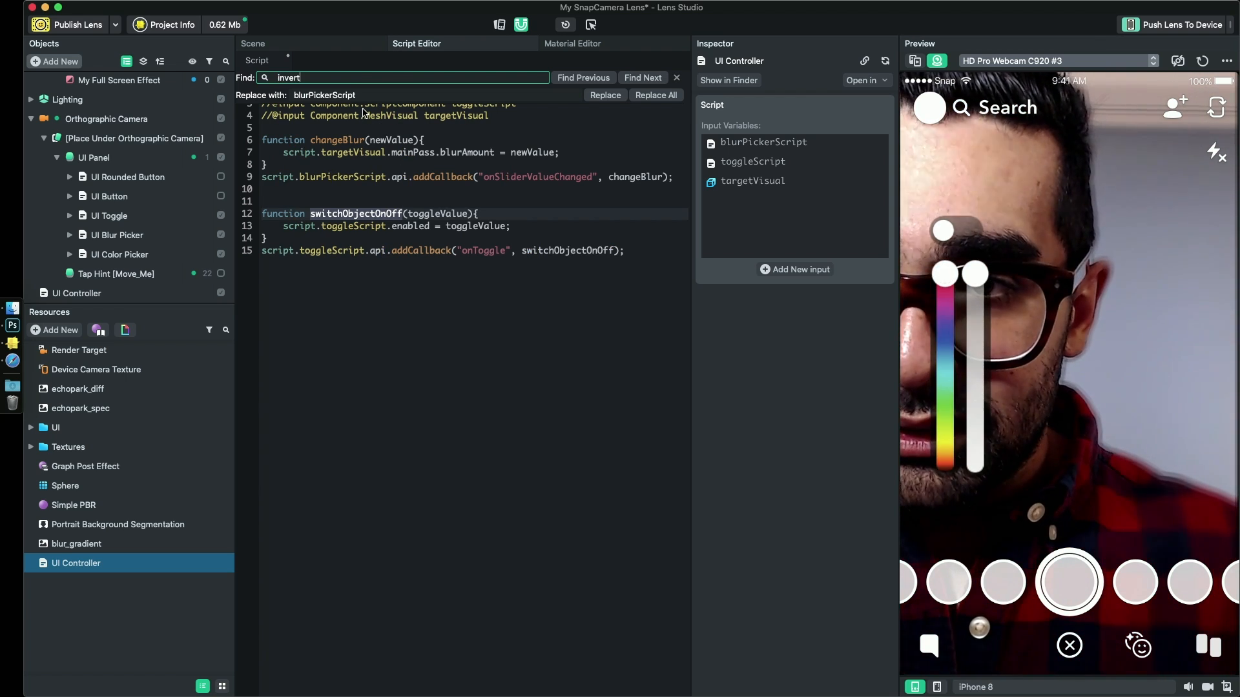
text(SegMas)
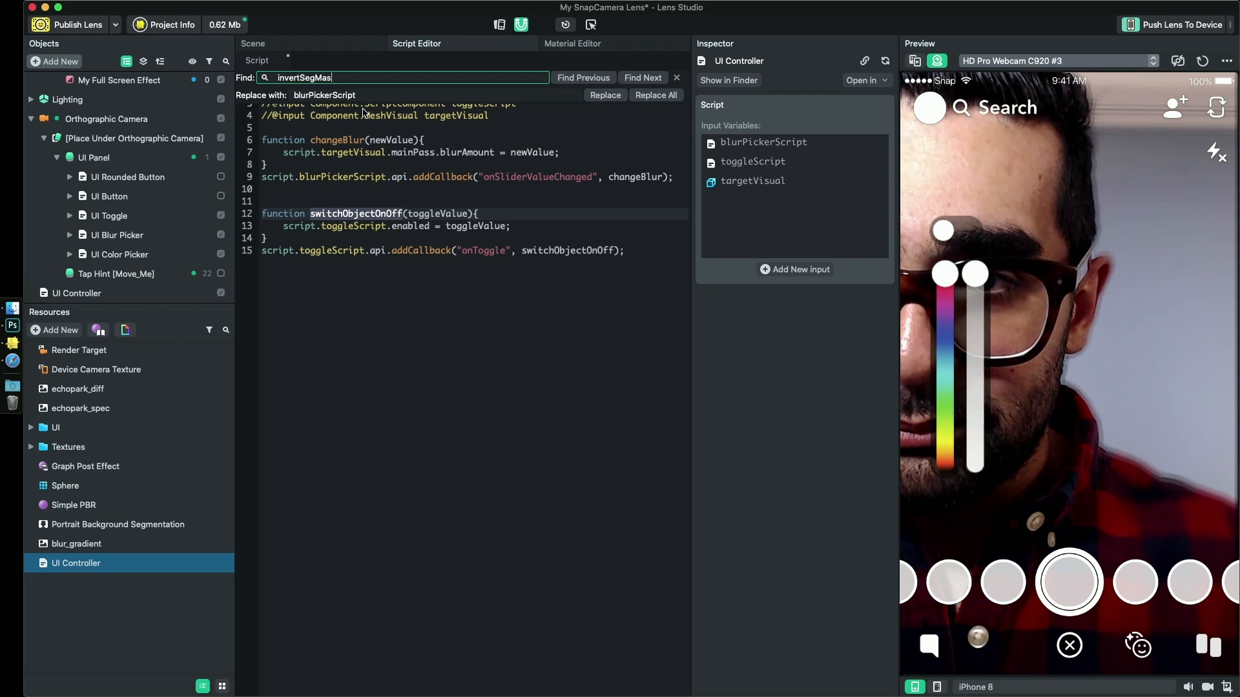
text(k)
click(654, 96)
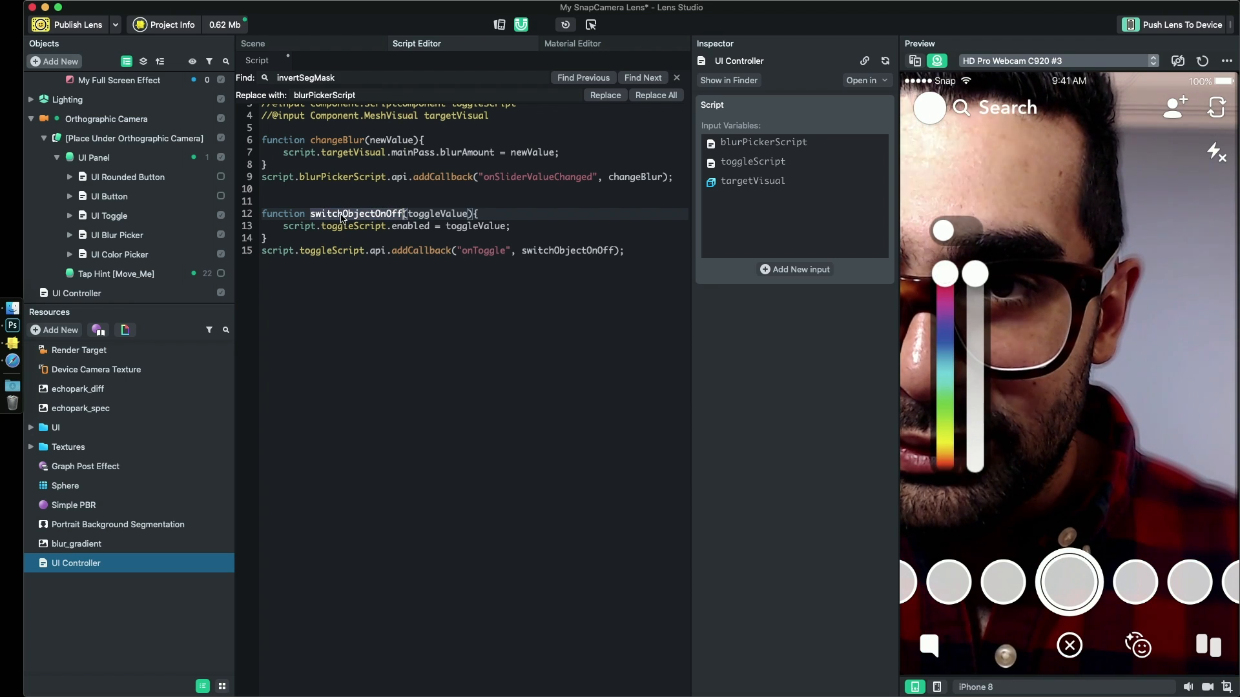
- Replace every occurrence of switchObjectOnOff in the script with invSegMask, and close the find and replace bar
key(super+f)
click(364, 97)
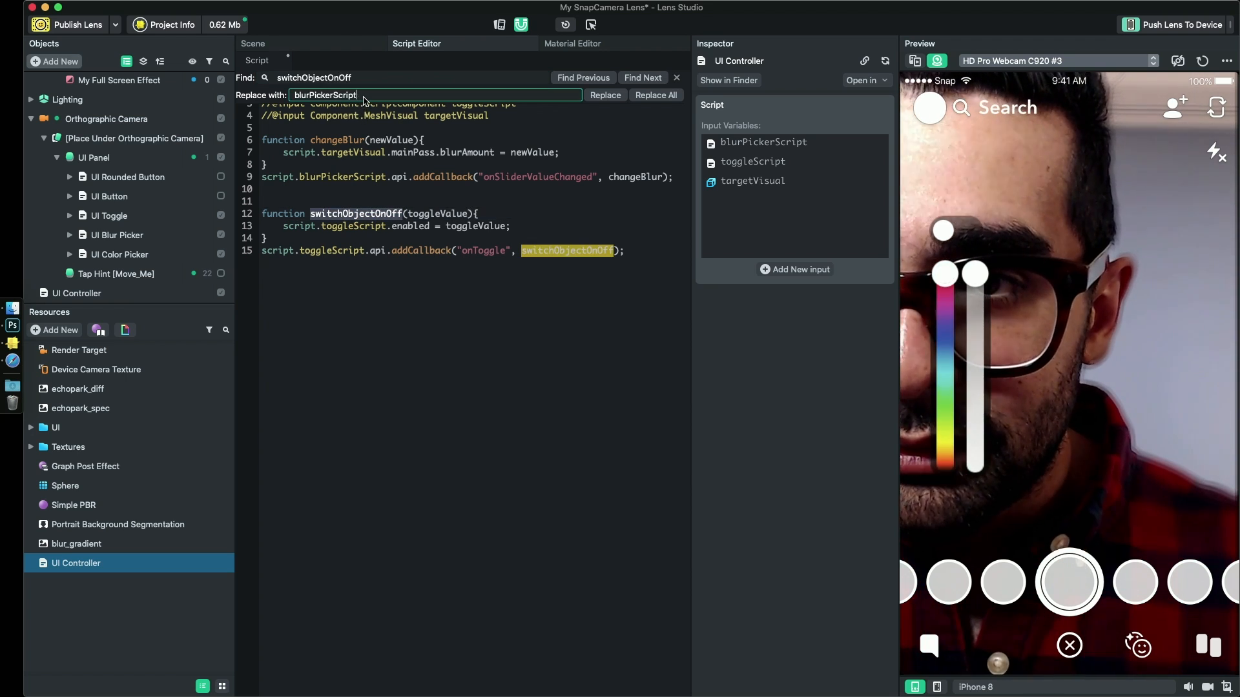
key(BackSpace)
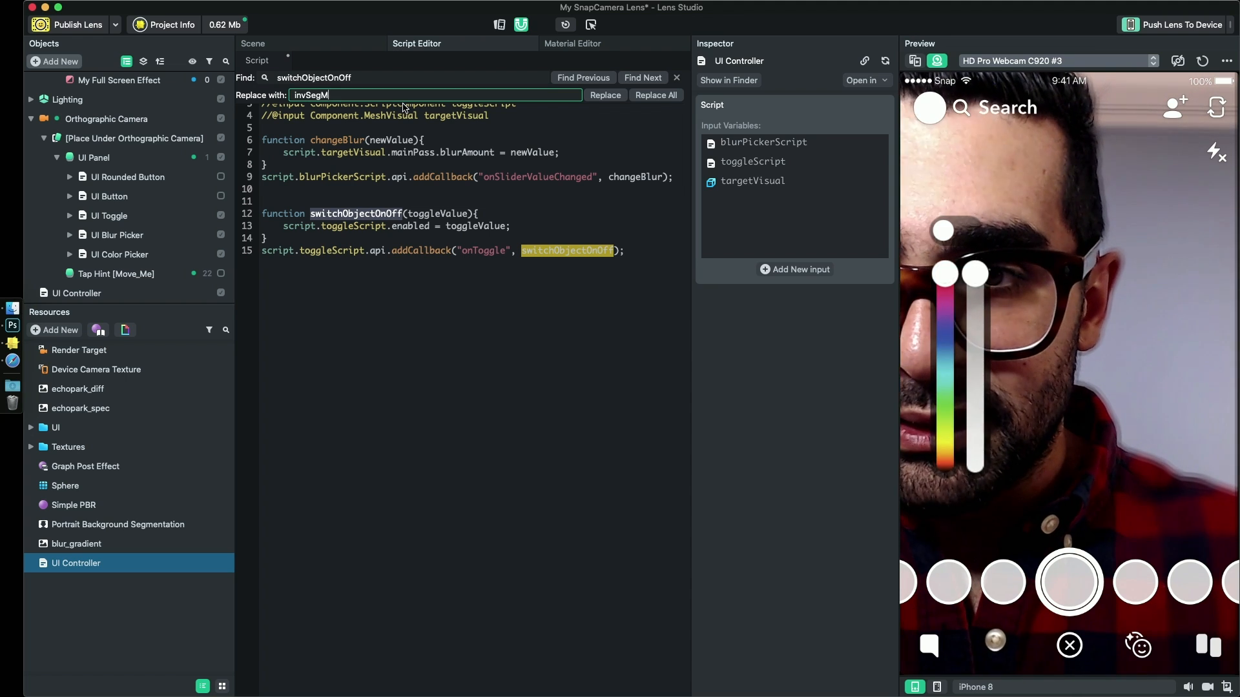
text(invSegMask)
click(655, 95)
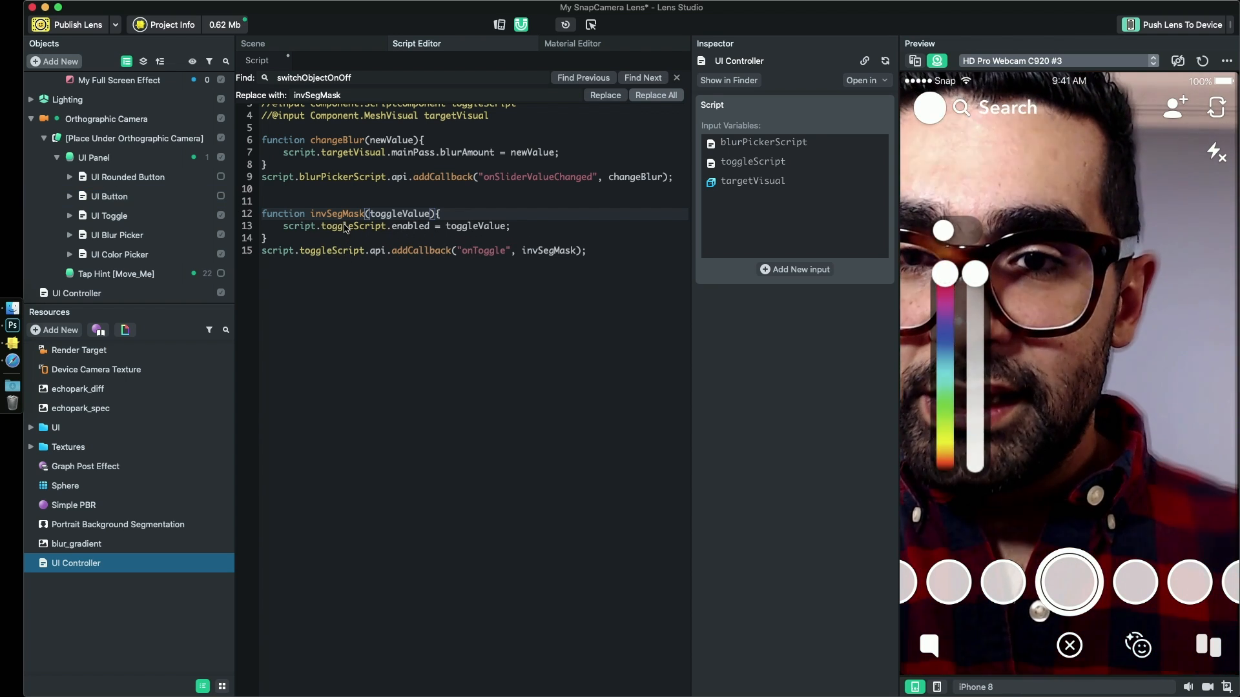
click(677, 78)
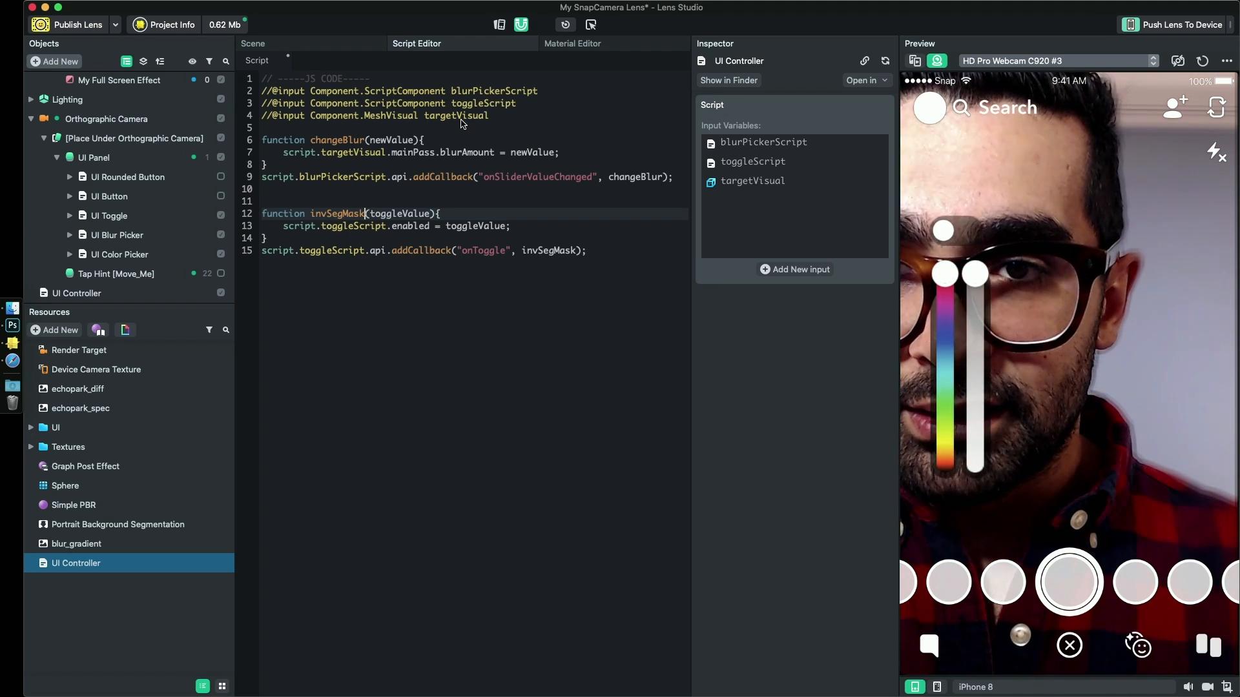
- Replace the statement inside the invSegMask function with the start of a new one, "script.targetVisual.mainPass."
click(284, 153)
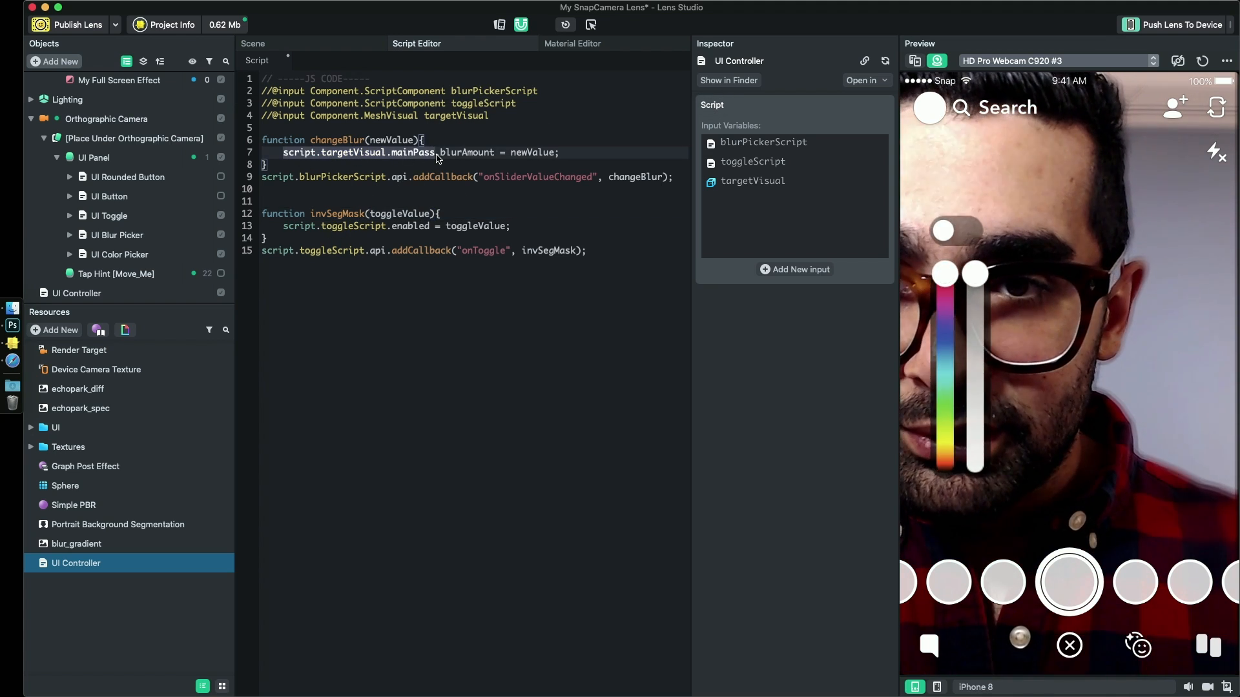
drag(513, 226, 299, 229)
text(cri)
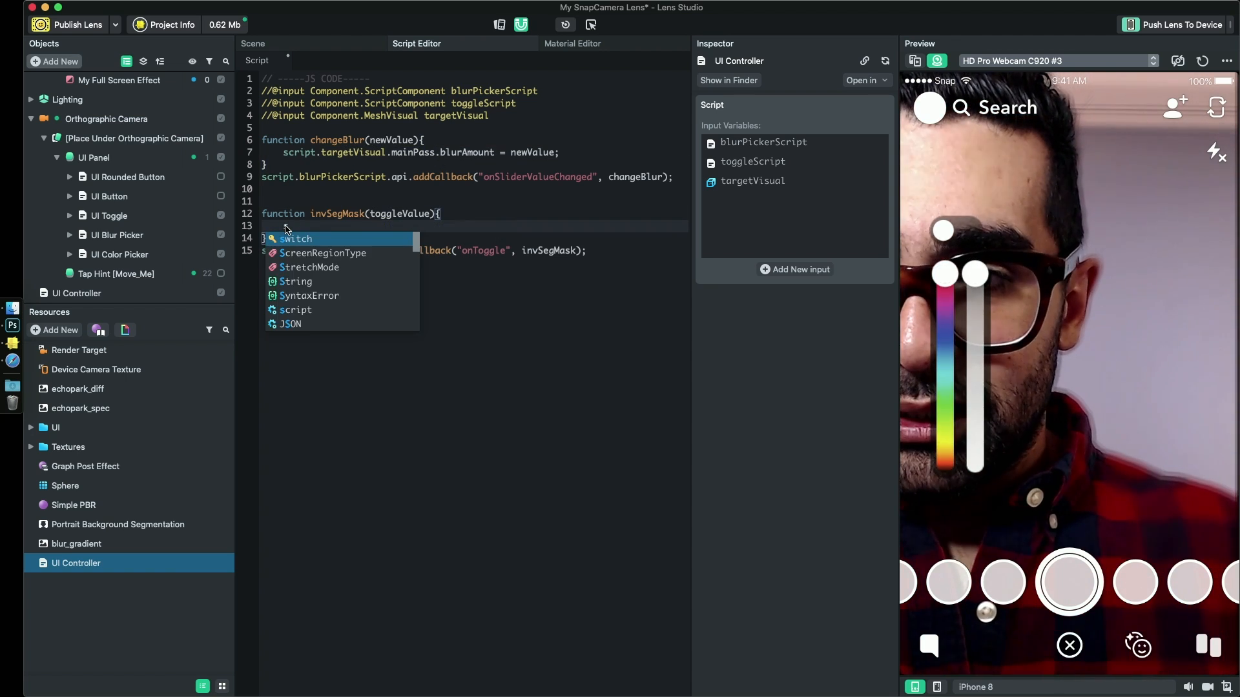
key(BackSpace)
key(BackSpace)
key(BackSpace)
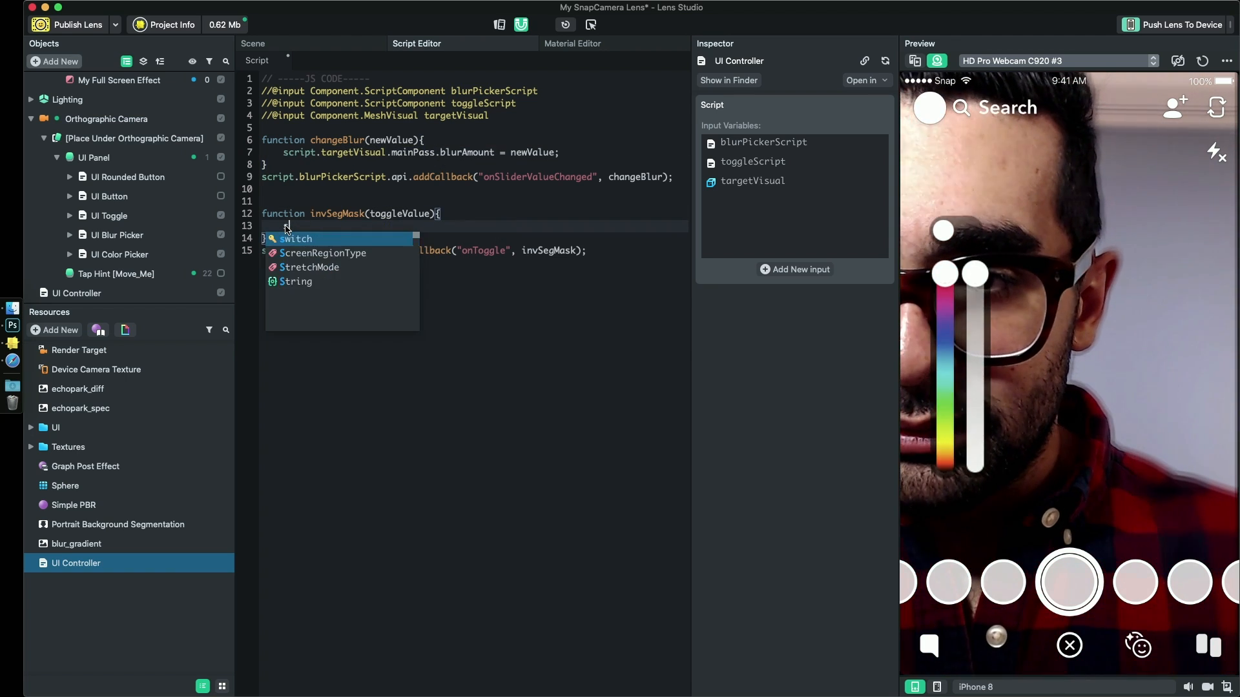
text(cript.)
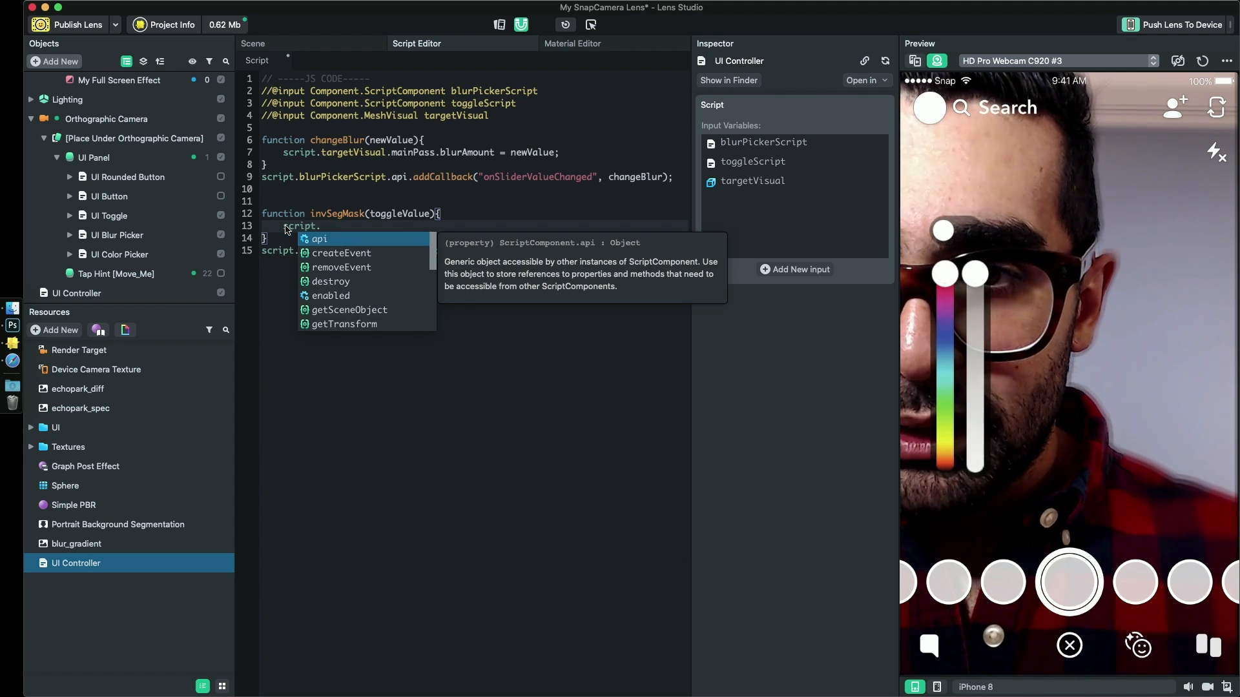
text(targetVisual)
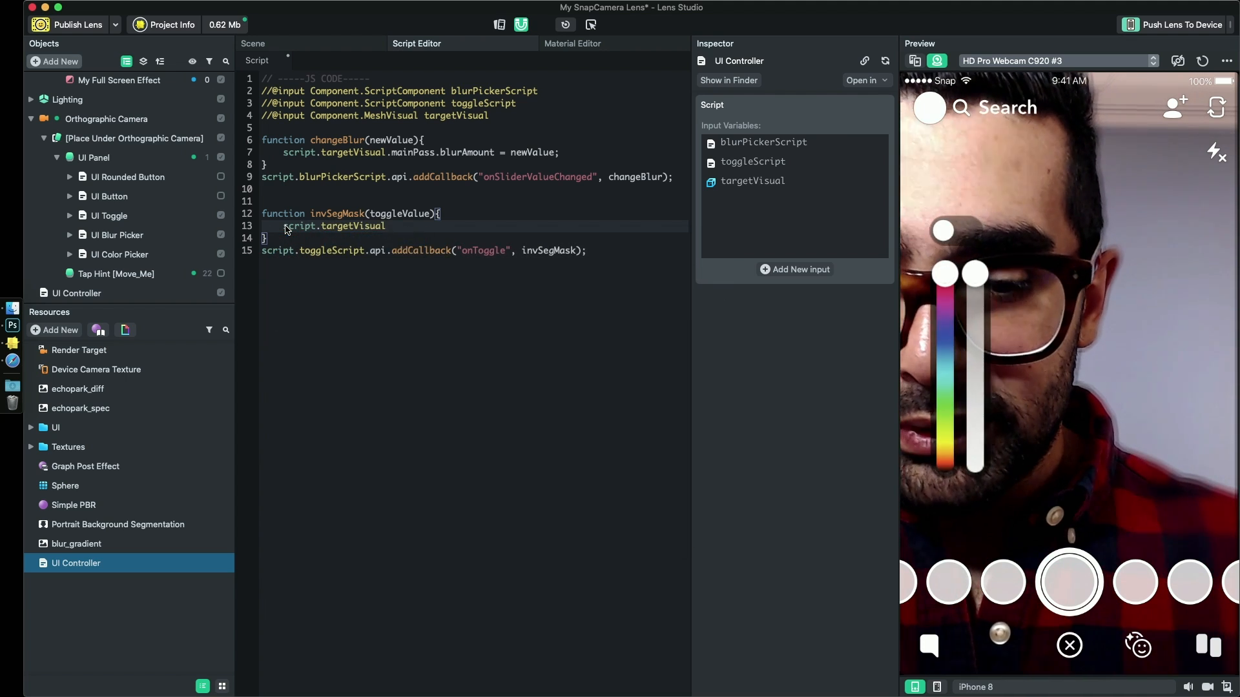
text(.main)
key(Down)
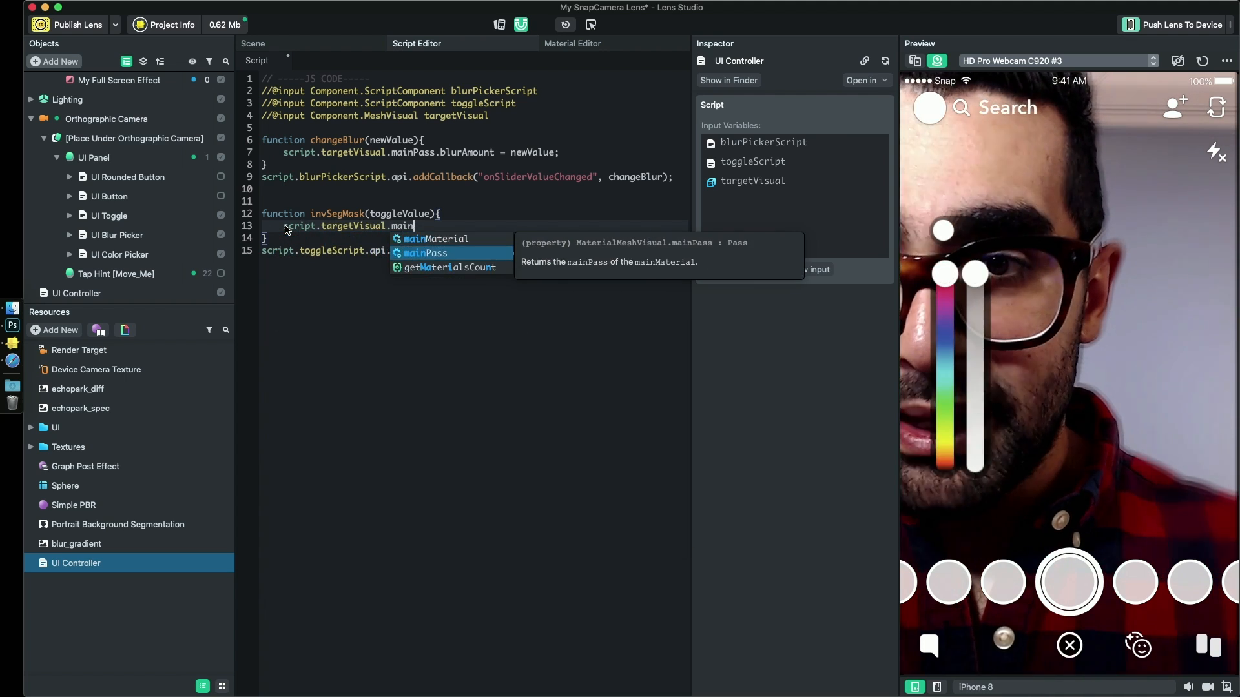
key(Return)
text(.)
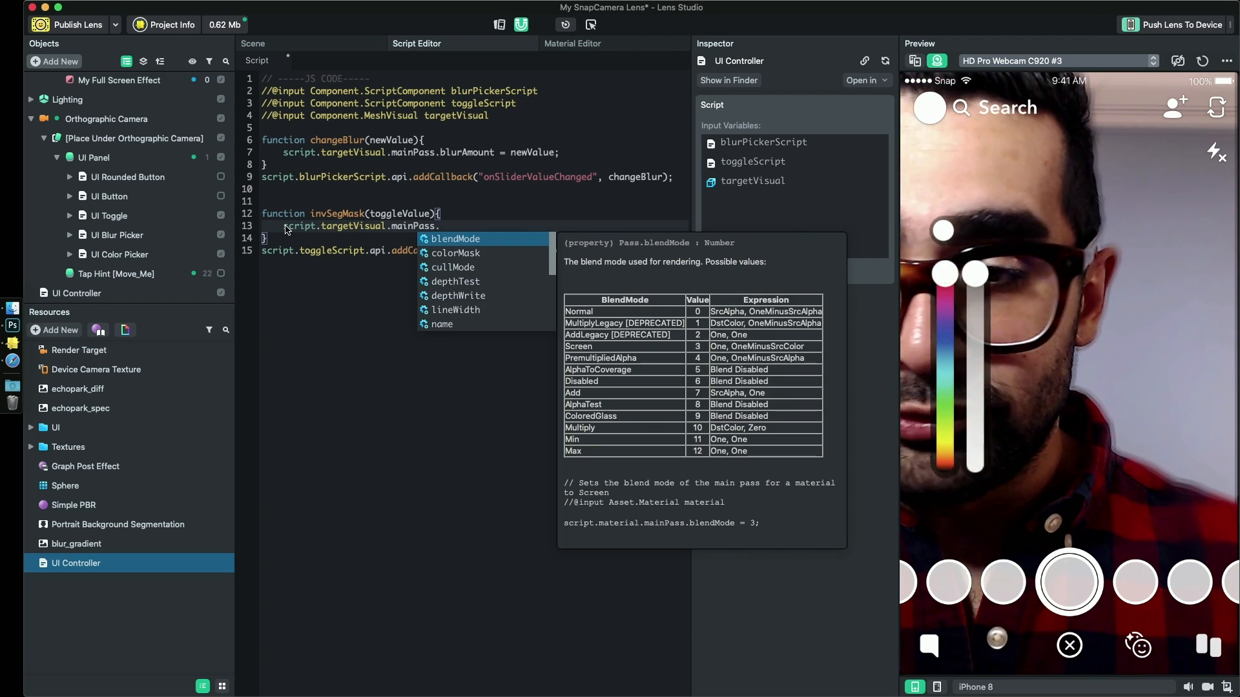
key(Escape)
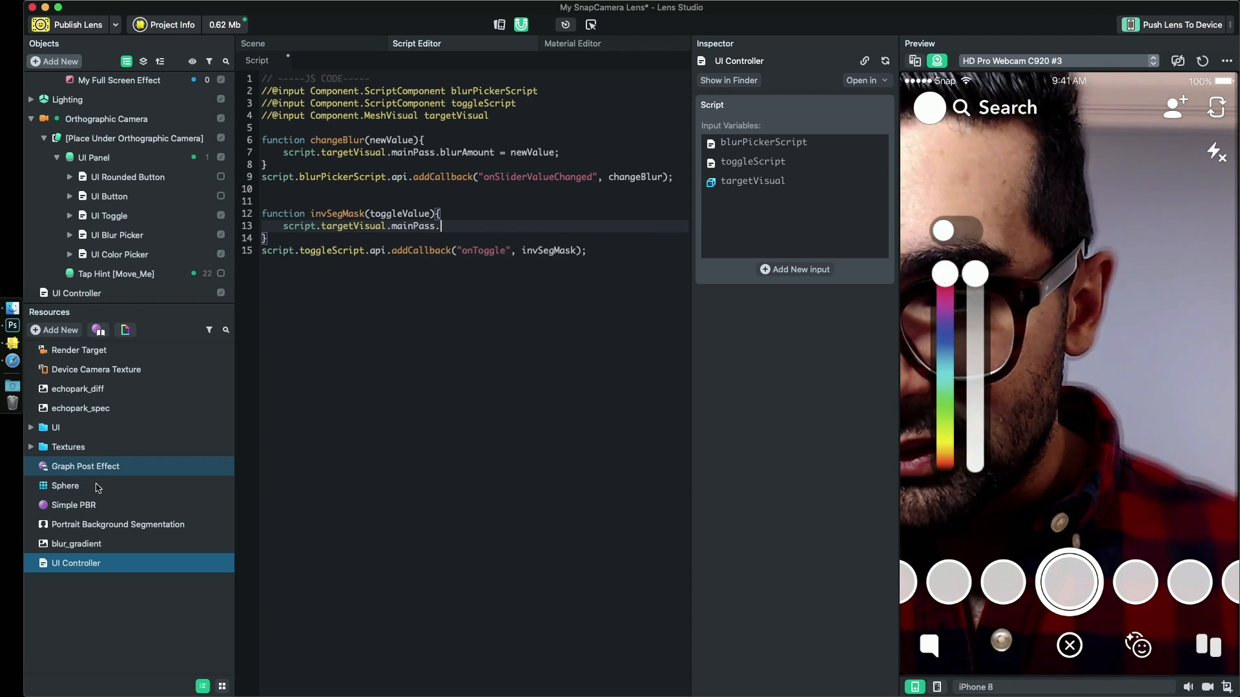
- Select the Graph Post Effect material and copy the Invert Mask Bool Parameter's script name, invMask, from its graph
click(74, 505)
click(85, 466)
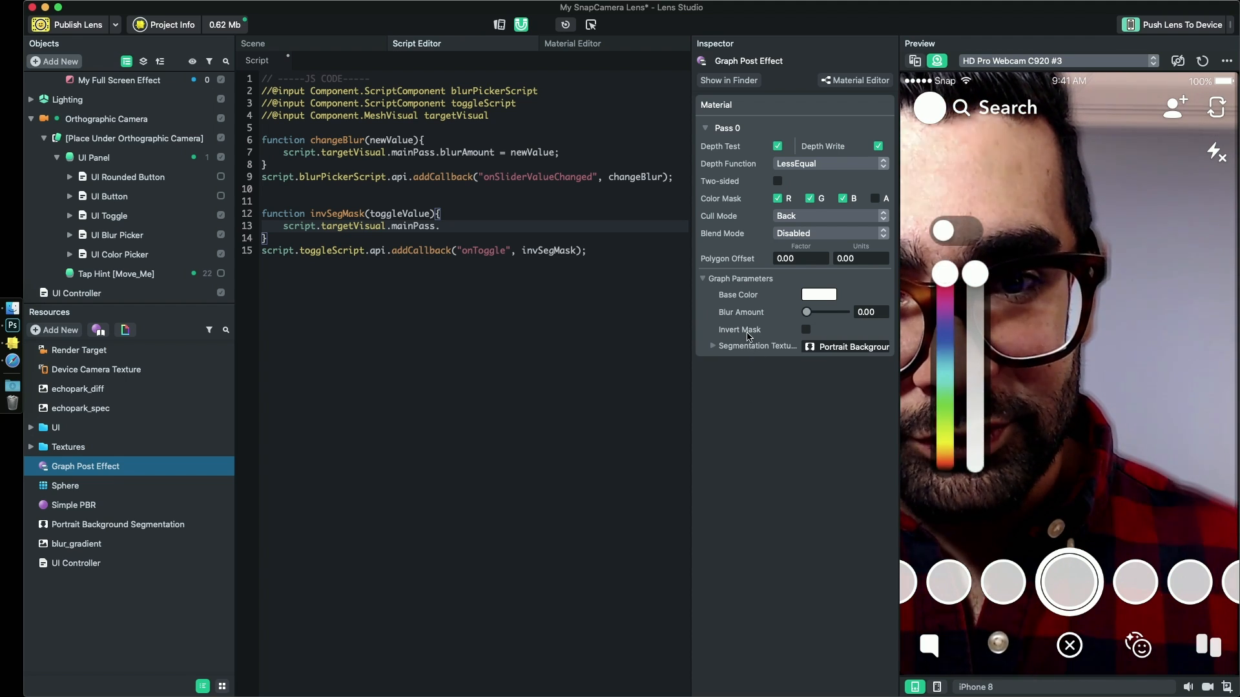
click(602, 44)
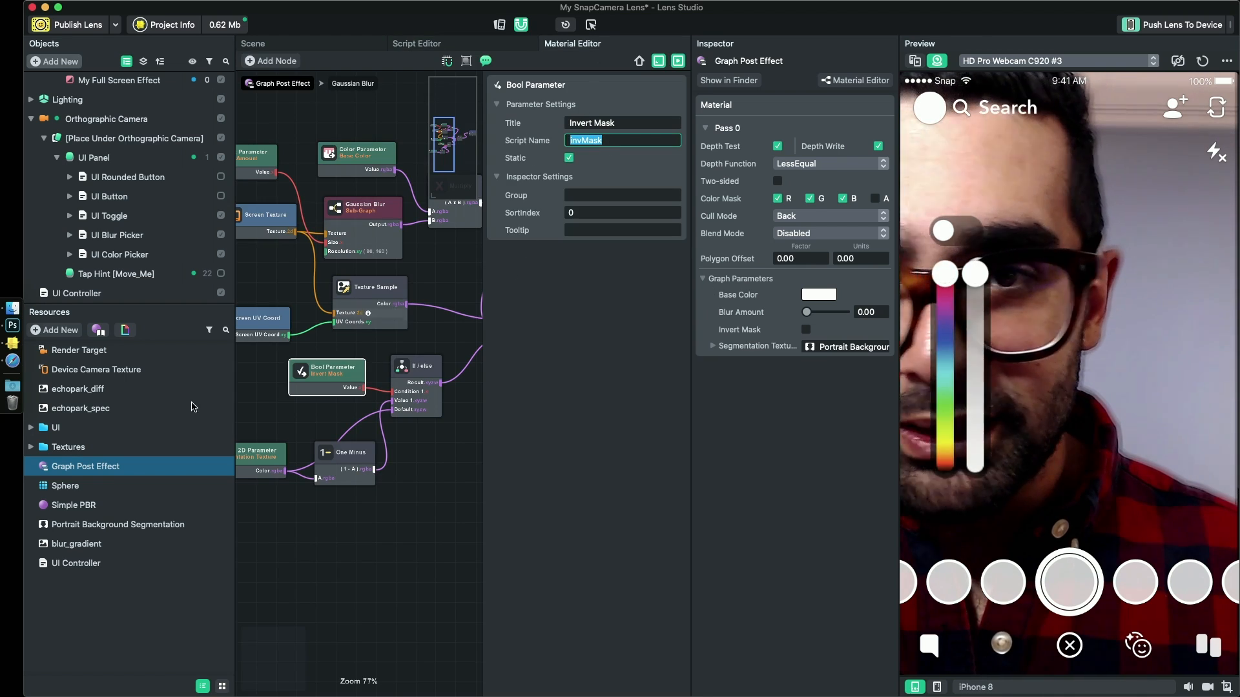
- Complete the statement inside invSegMask so it reads "script.targetVisual.mainPass.invMask = toggleValue;"
click(421, 43)
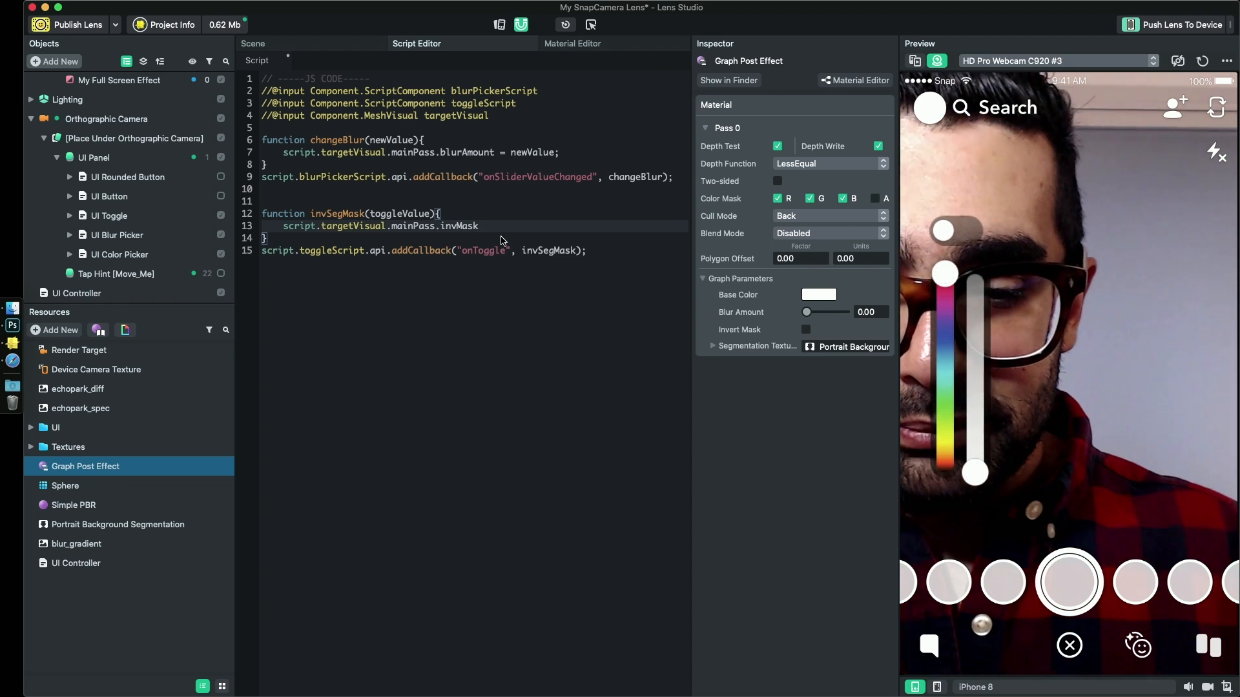
text(=  )
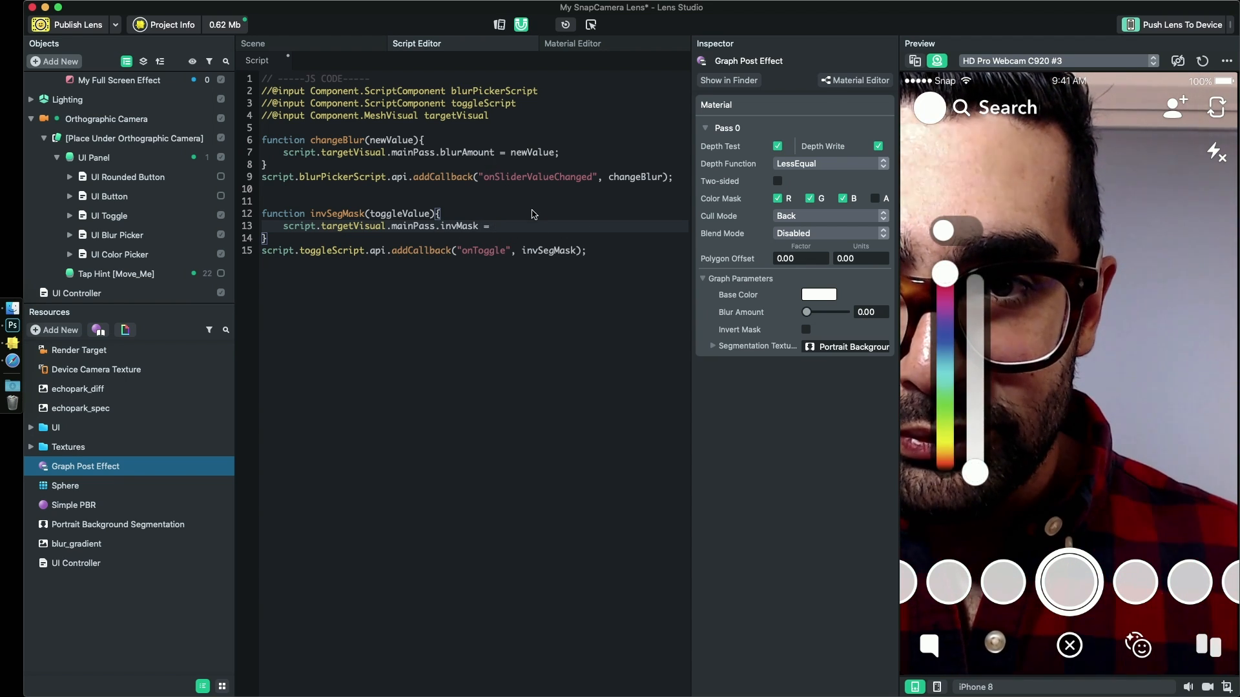
text(toggleValue;)
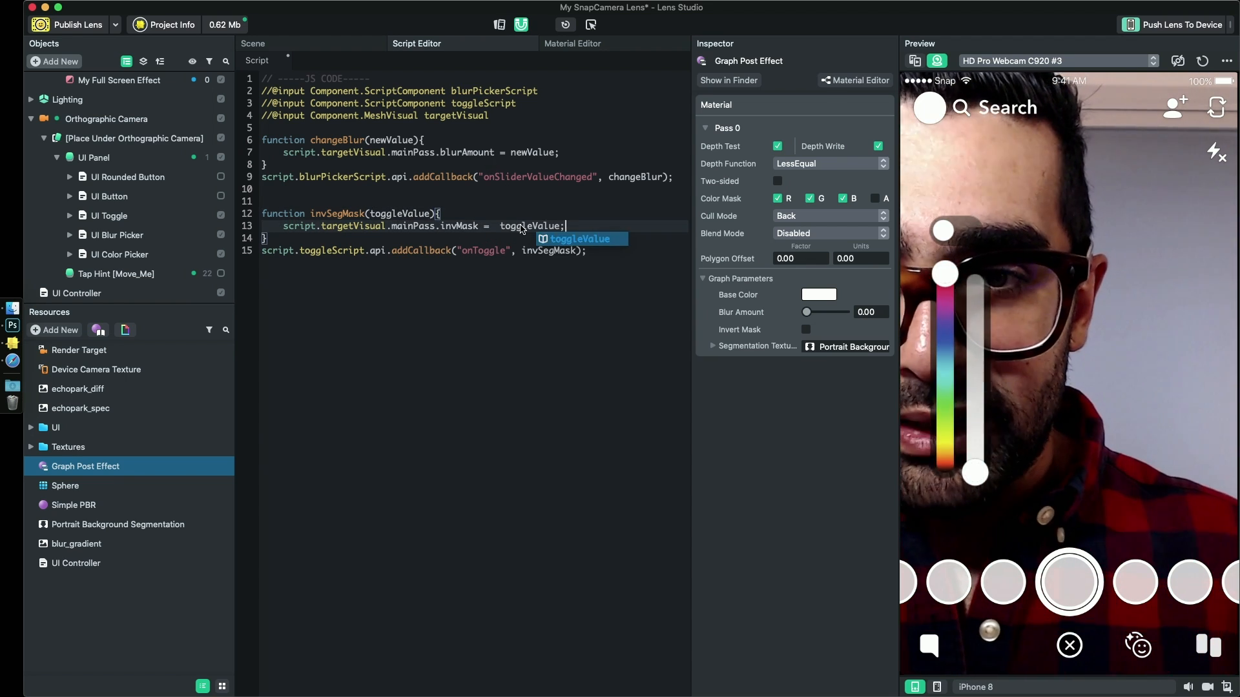
click(499, 227)
key(BackSpace)
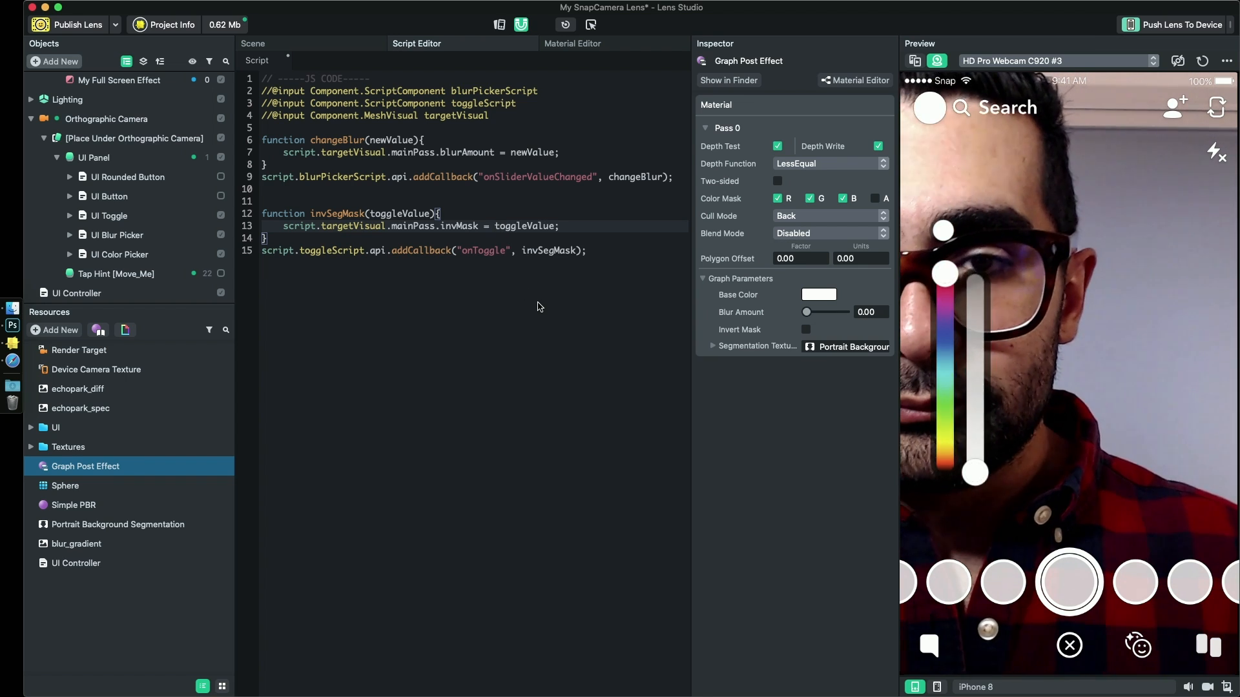
- Assign the UI Toggle object to the UI Controller's Toggle Script input, and try the pickers and the toggle in the preview
click(129, 216)
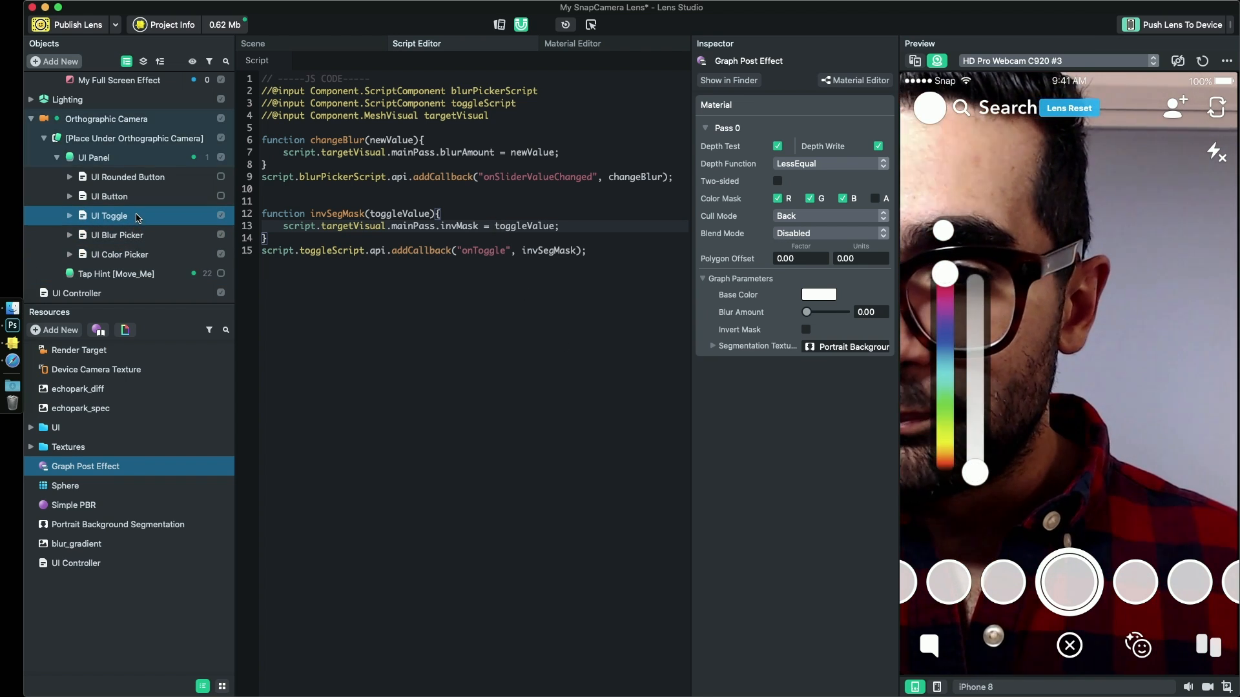
scroll(152, 252, up, 2)
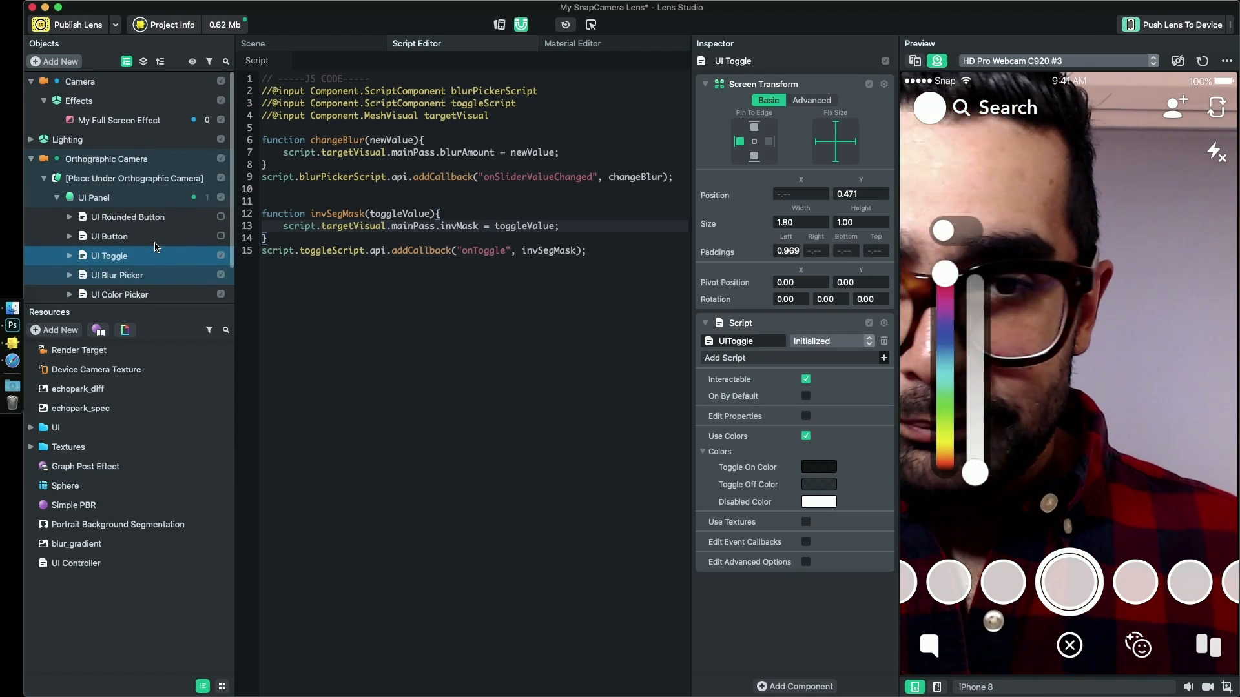
scroll(148, 256, down, 2)
click(97, 293)
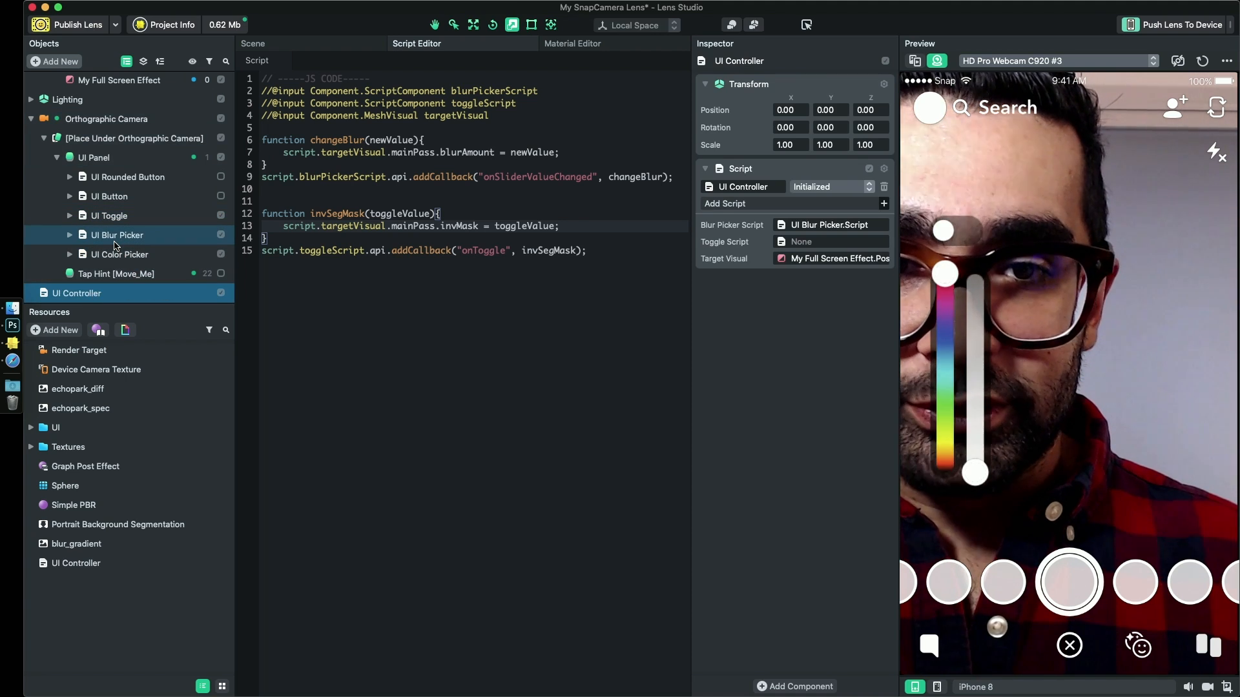
drag(141, 219, 798, 244)
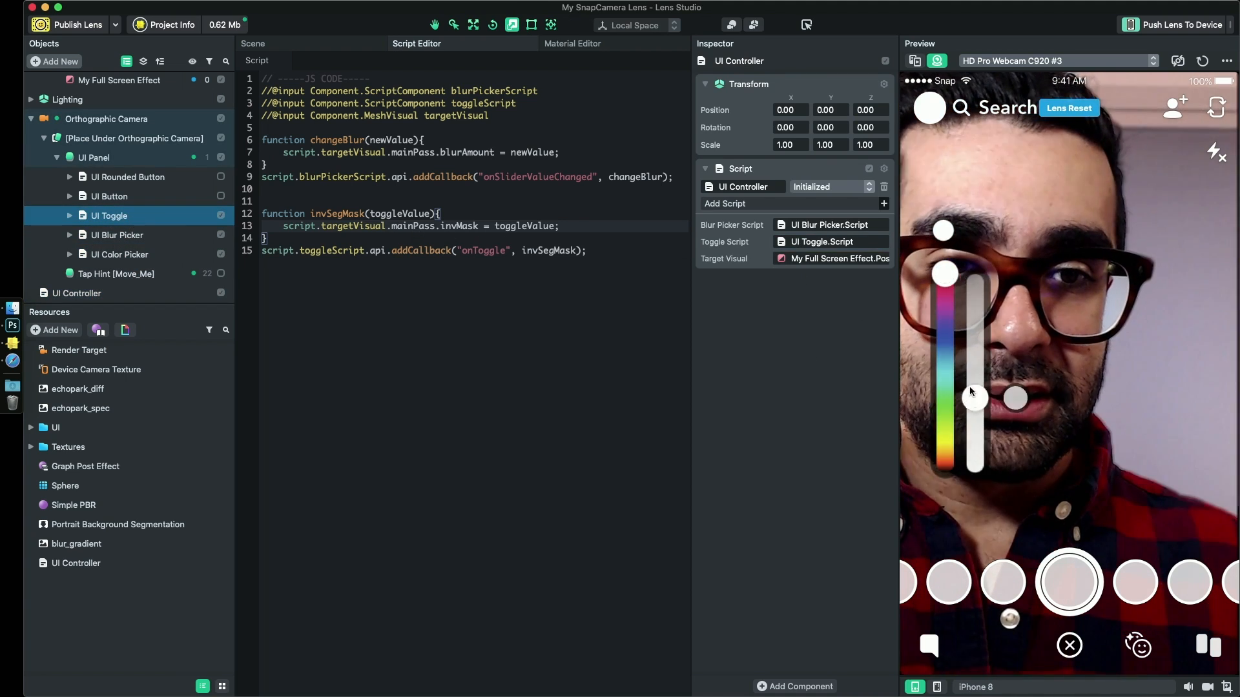
drag(975, 471, 945, 361)
click(949, 232)
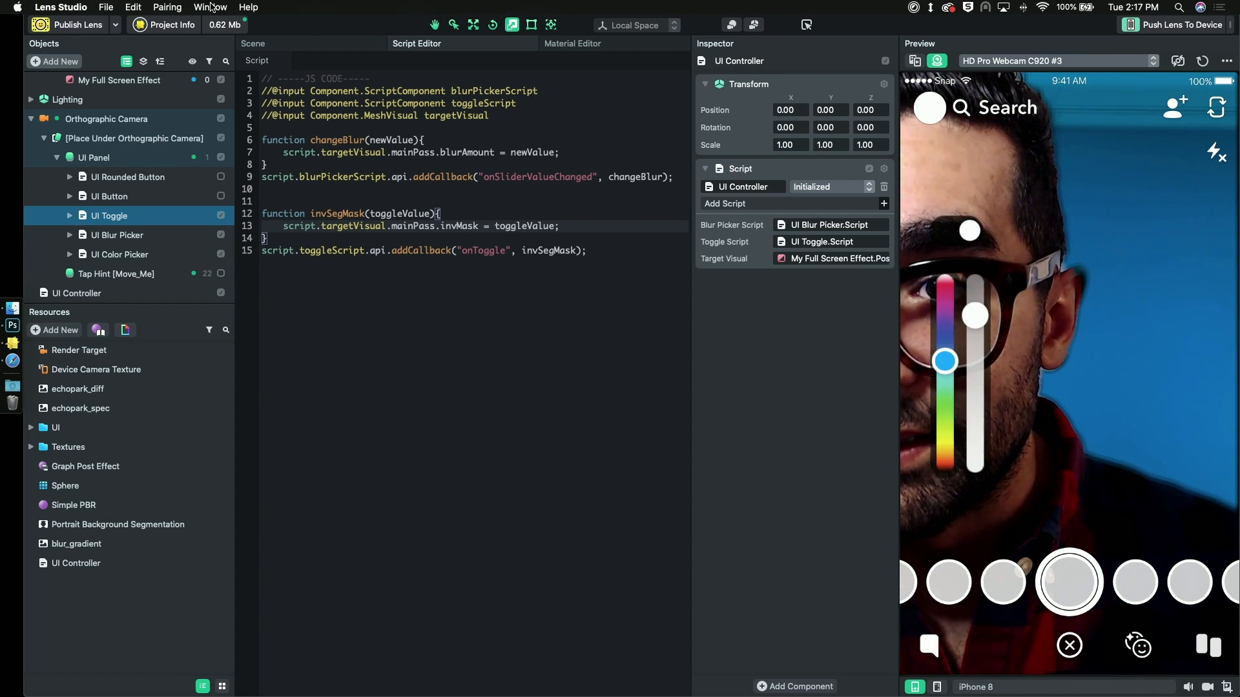
- Show the Logger docked below the script editor and clear its old entries
click(211, 7)
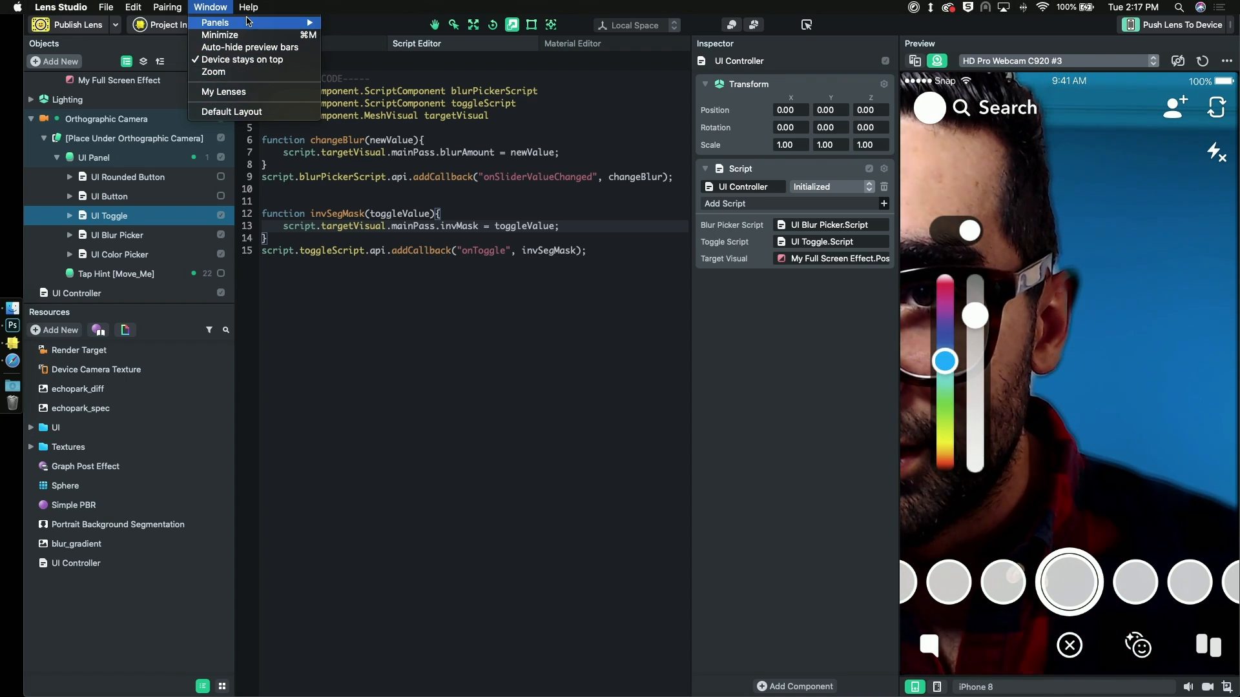
mouse_move(328, 31)
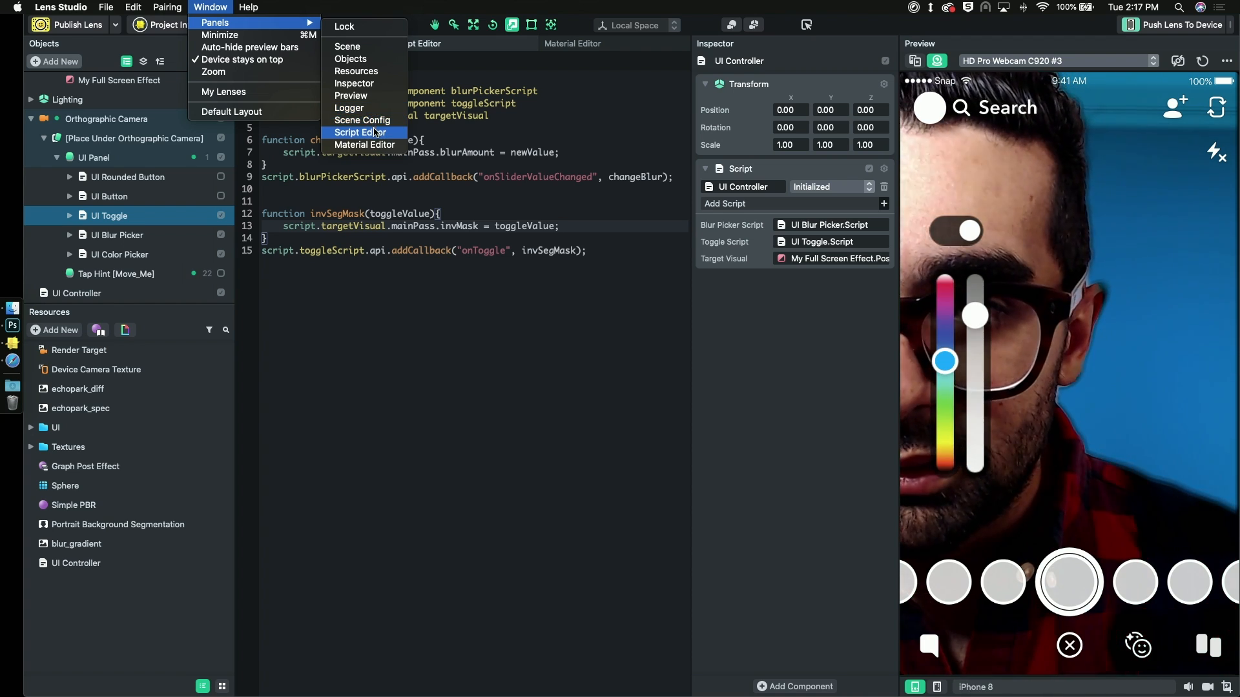
click(363, 107)
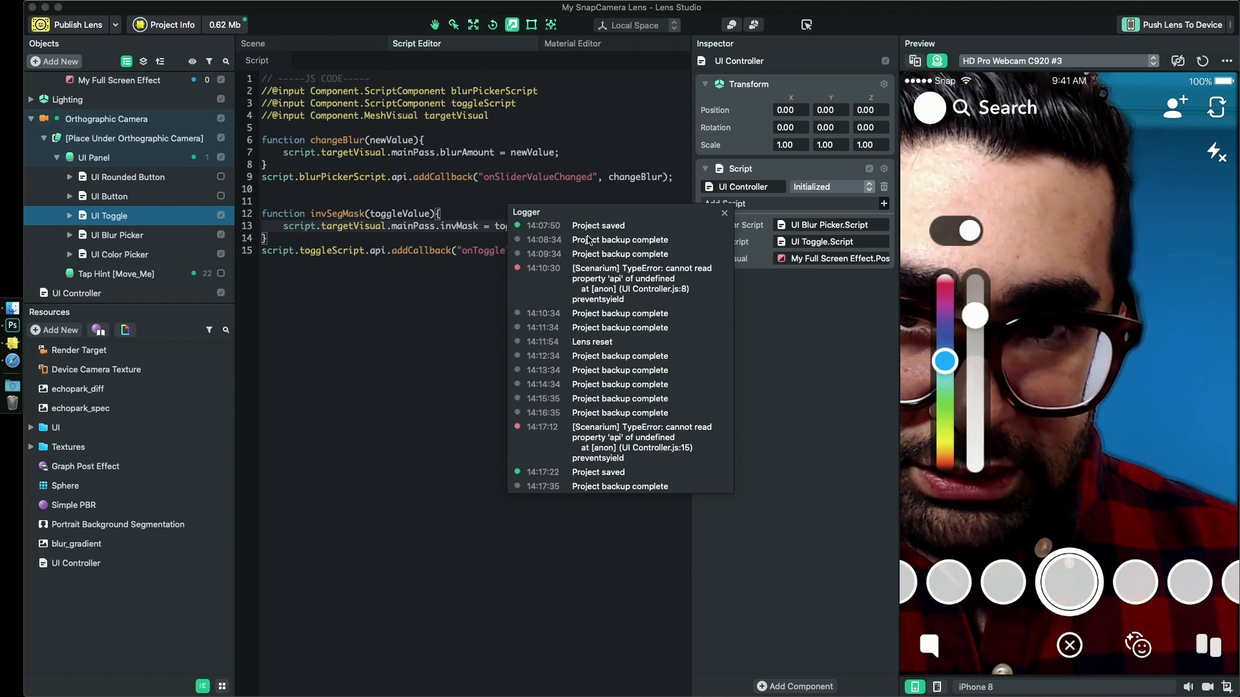
drag(583, 216, 456, 680)
right_click(481, 544)
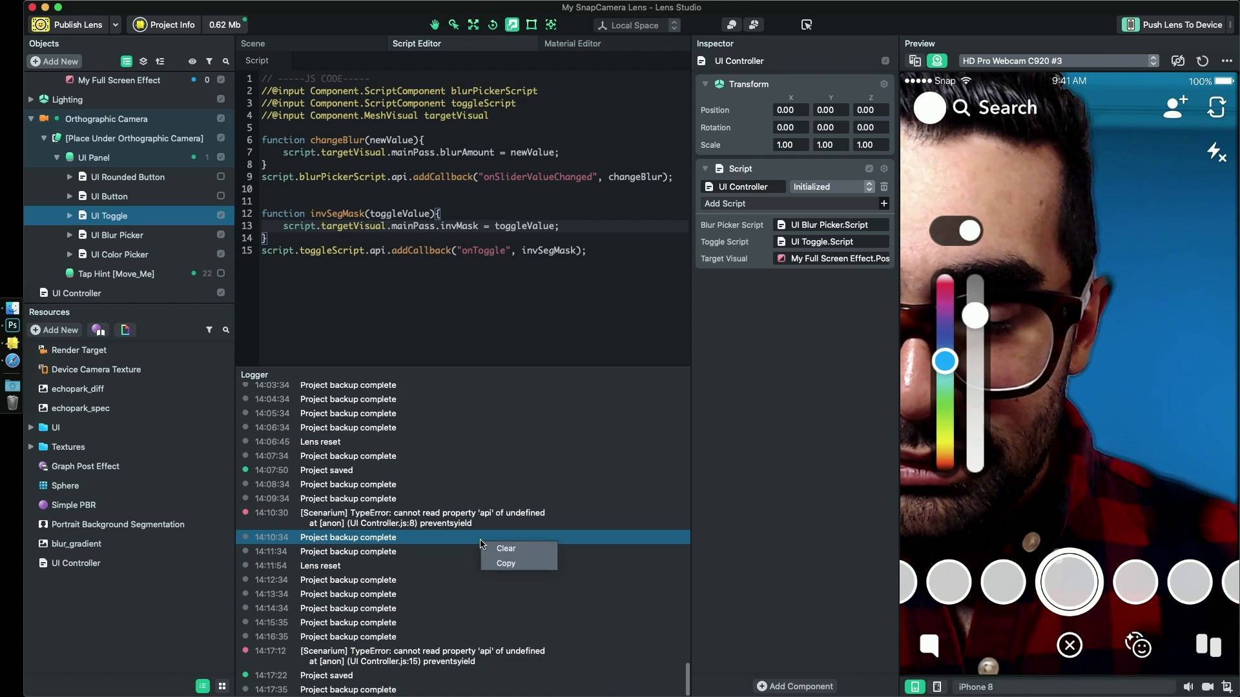
click(506, 548)
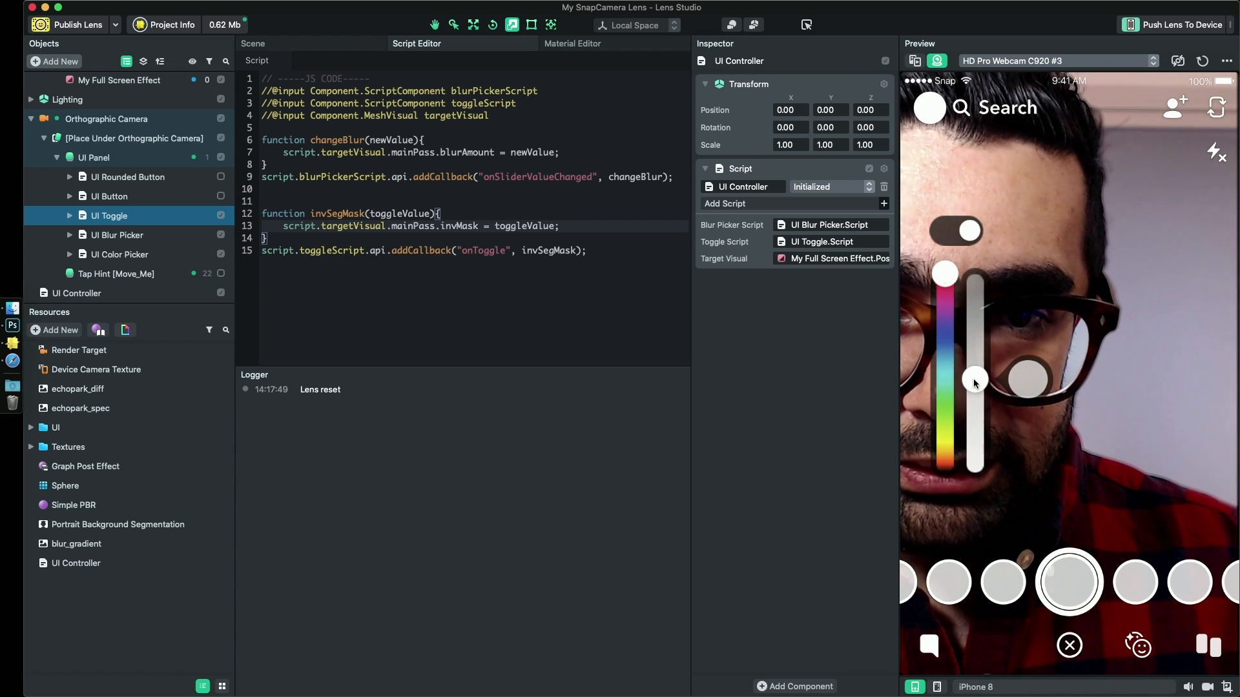
- Tint the background blue in the preview and switch the toggle to test the mask inversion again
drag(951, 336, 945, 356)
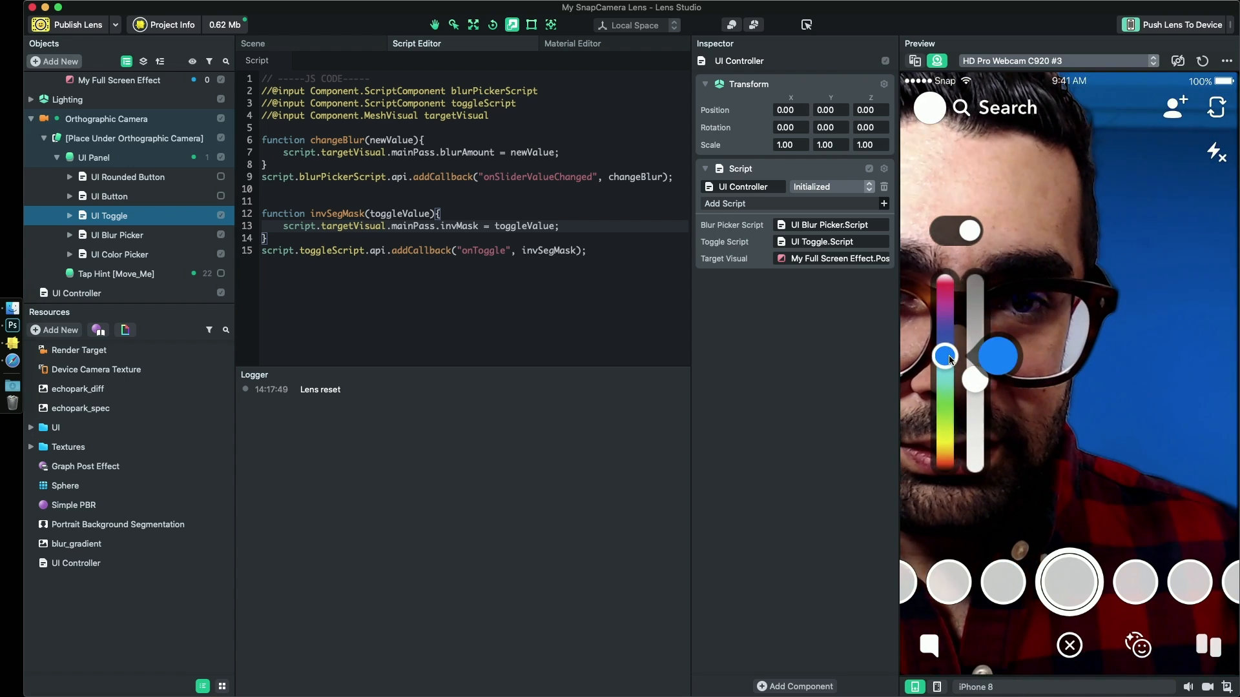
click(962, 232)
- Turn off the Static option of the Invert Mask Bool Parameter in the Graph Post Effect material graph
click(173, 292)
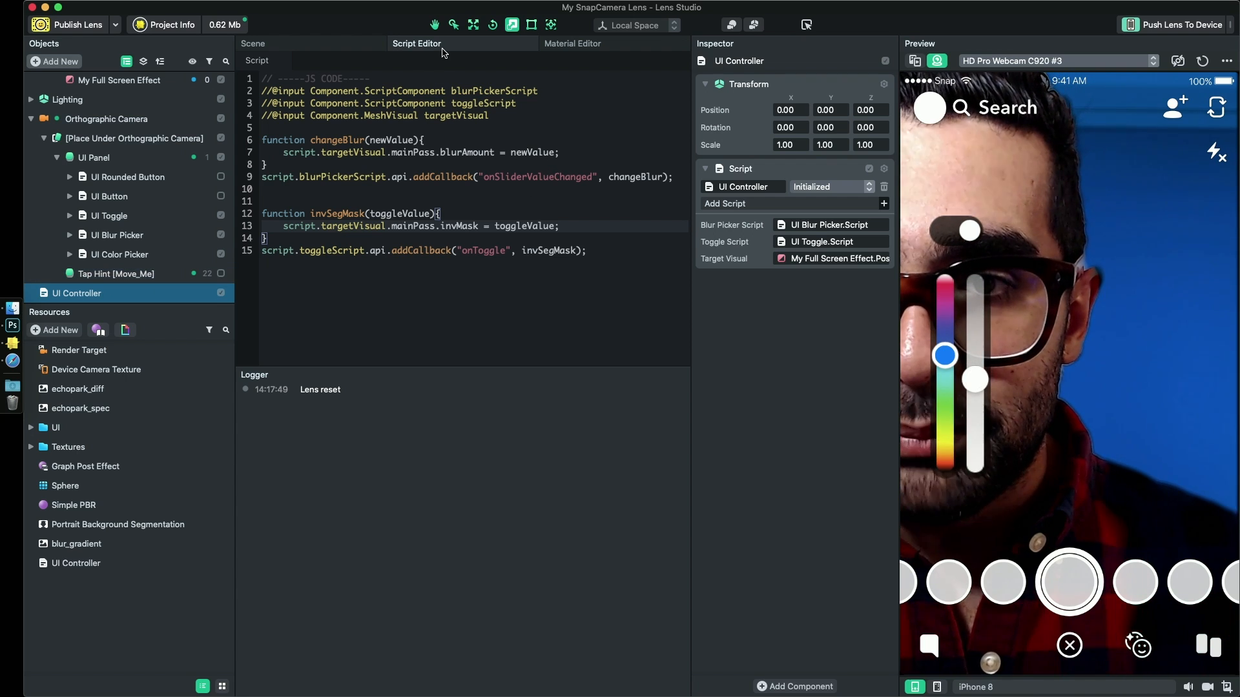
click(586, 45)
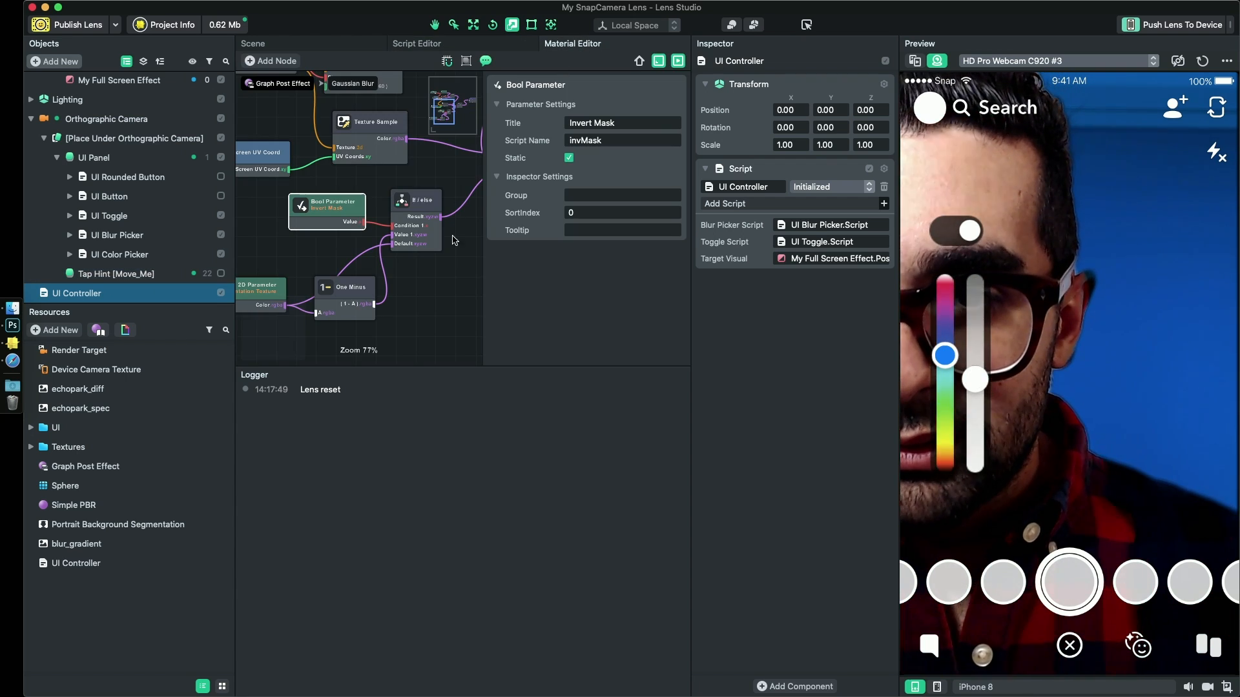
drag(447, 263, 441, 255)
click(334, 201)
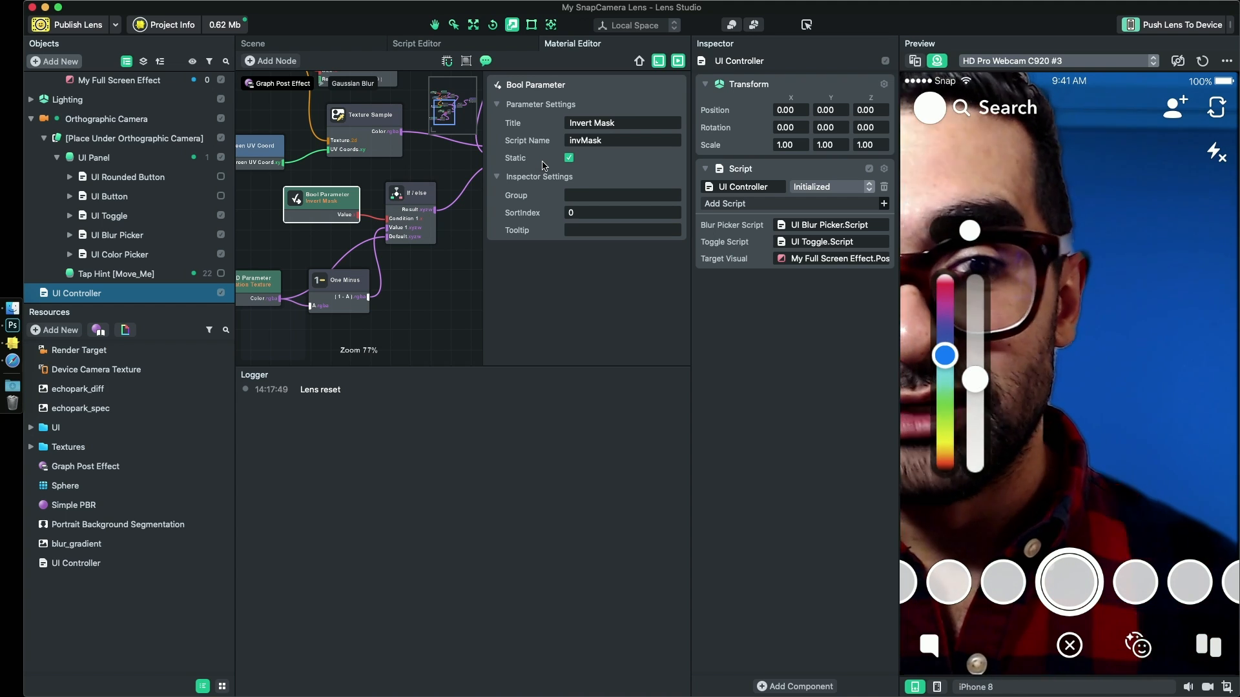
click(569, 158)
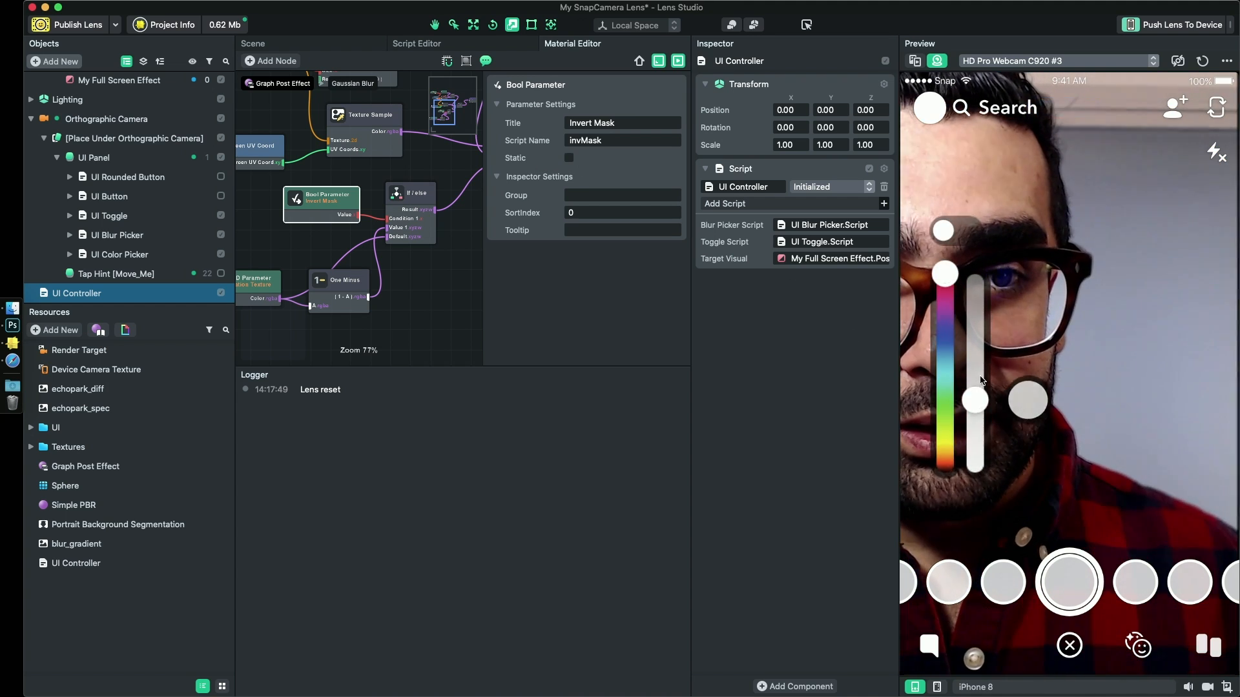
- Test the non-static toggle in the preview with a blue tint, and change the tint to green
drag(944, 273, 945, 344)
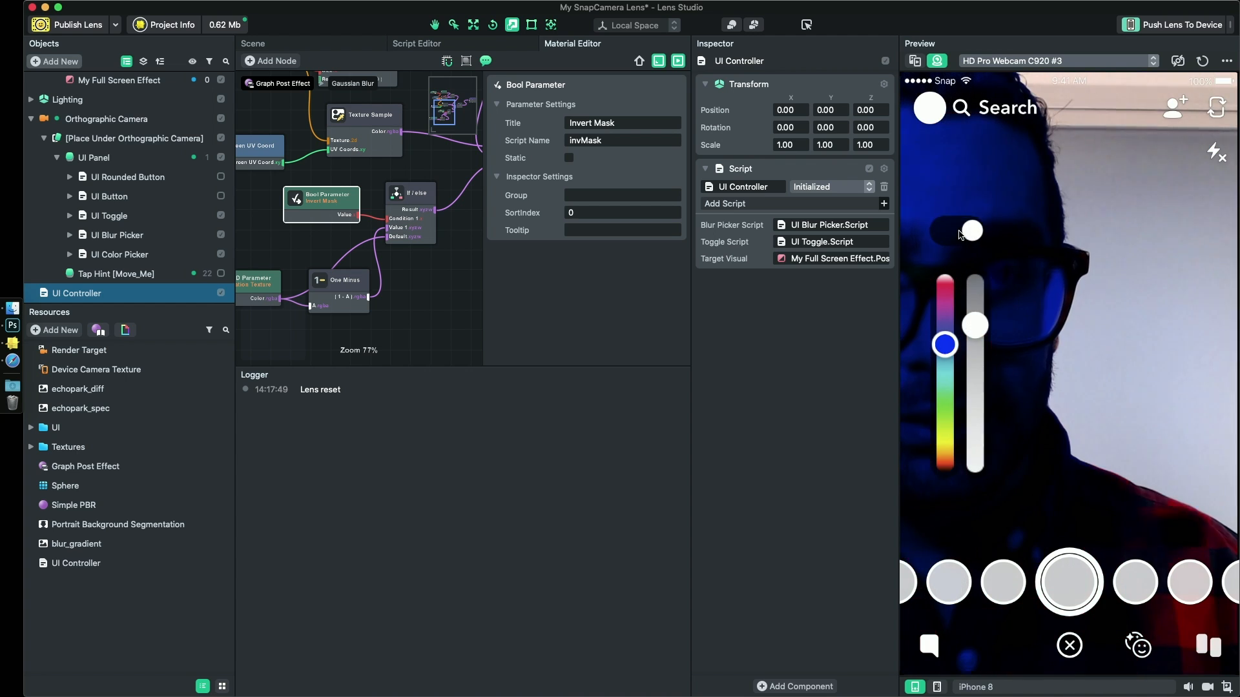
click(960, 232)
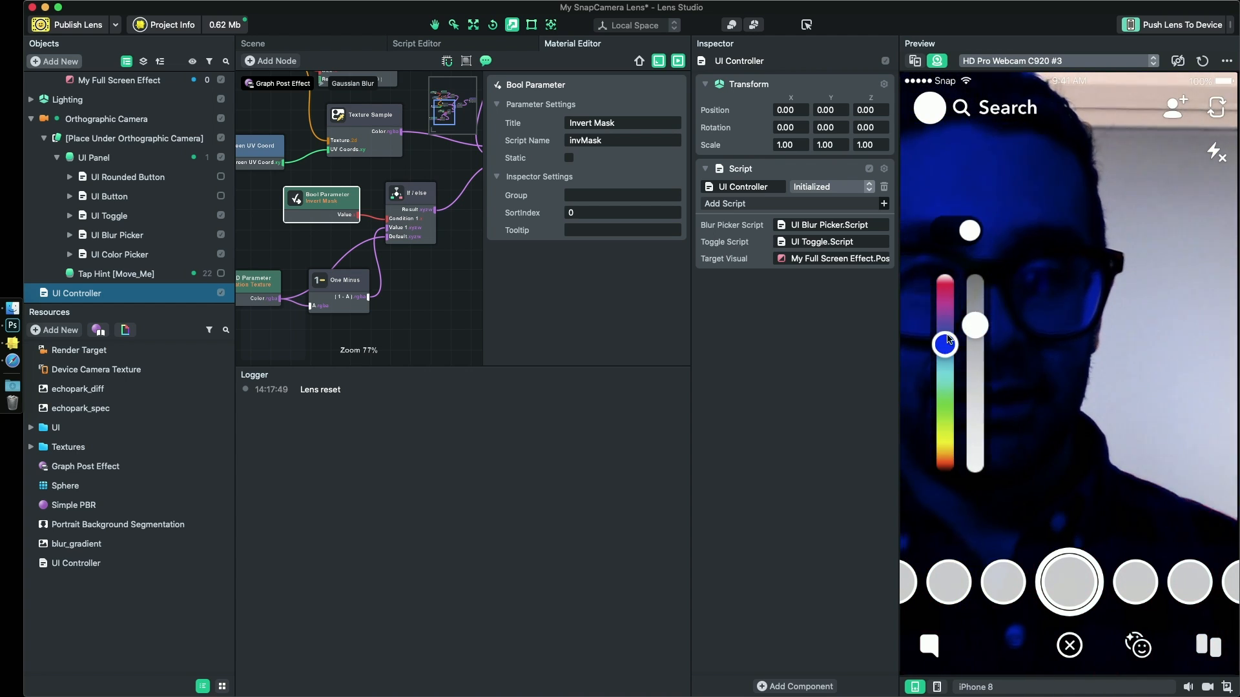
drag(945, 344, 945, 385)
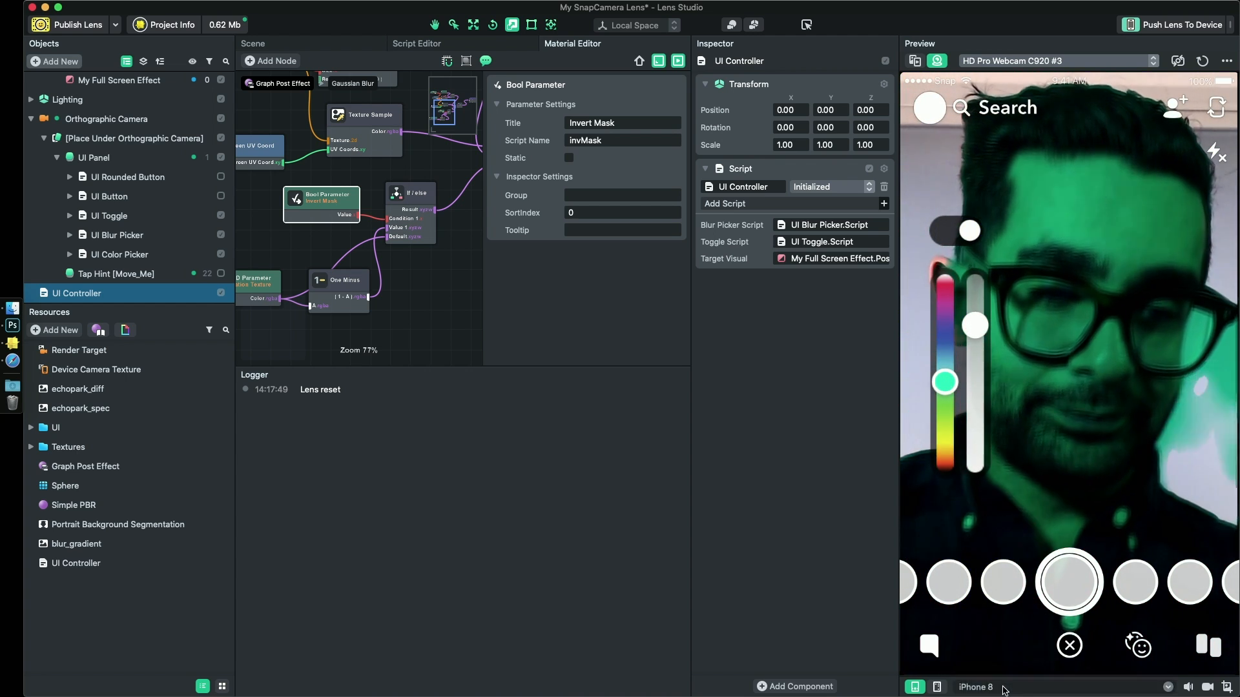
- Set the preview's device simulation to Desktop and try the toggle in that format
click(1059, 687)
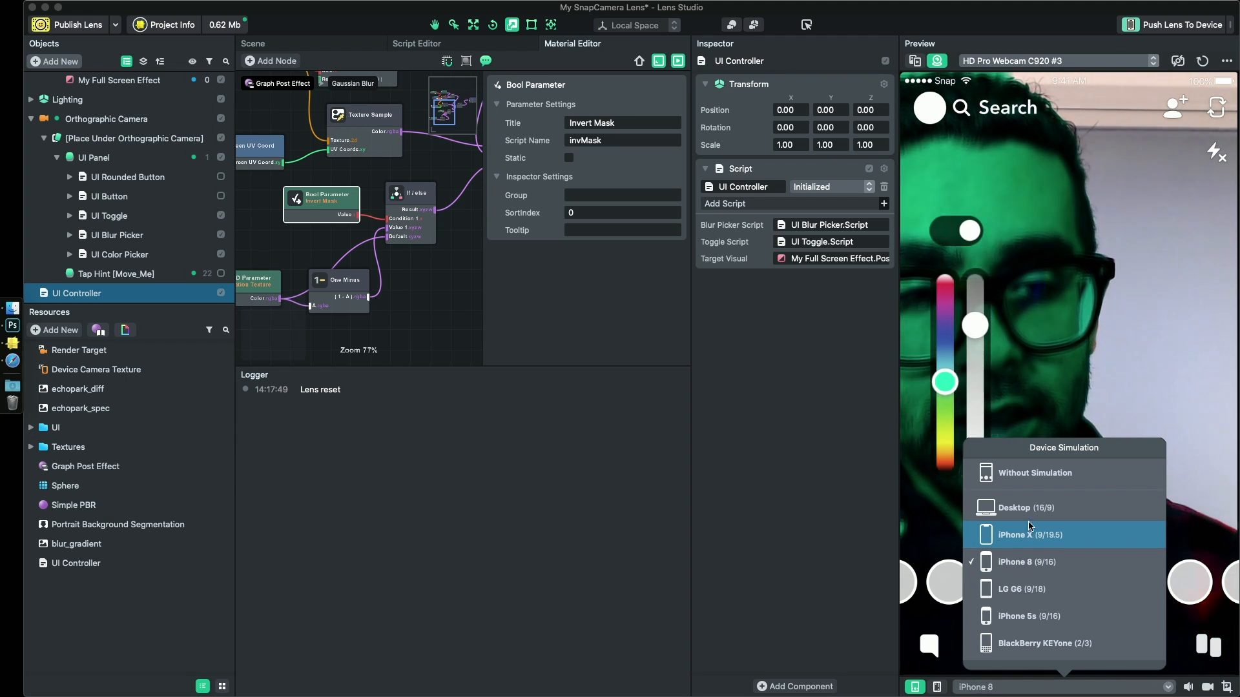
click(1028, 510)
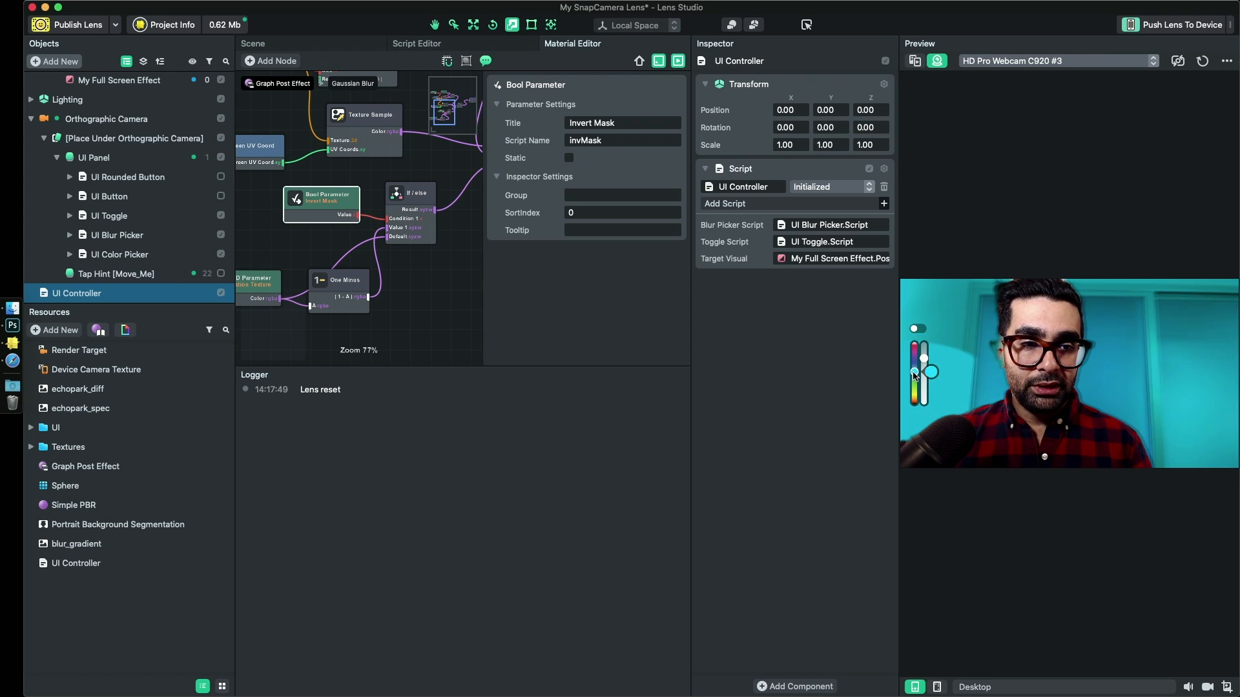
click(916, 328)
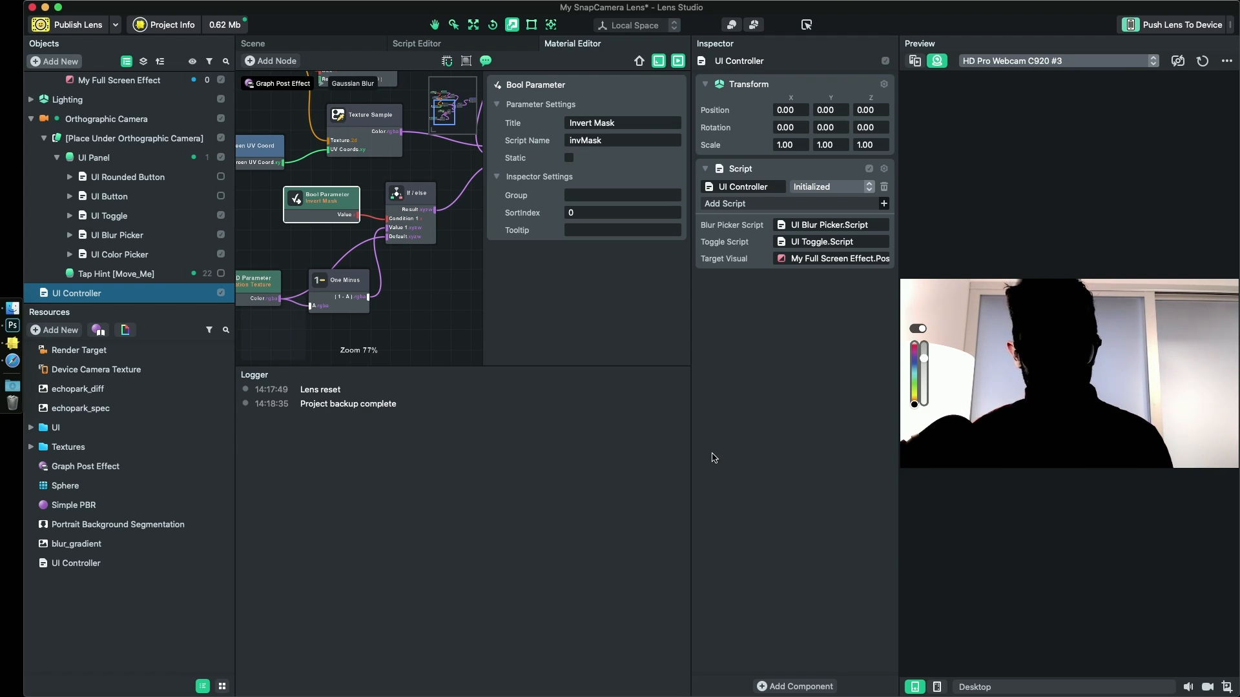
- Collapse the Orthographic Camera and Camera branches in the object hierarchy, and save the project
click(31, 119)
shift+click(43, 140)
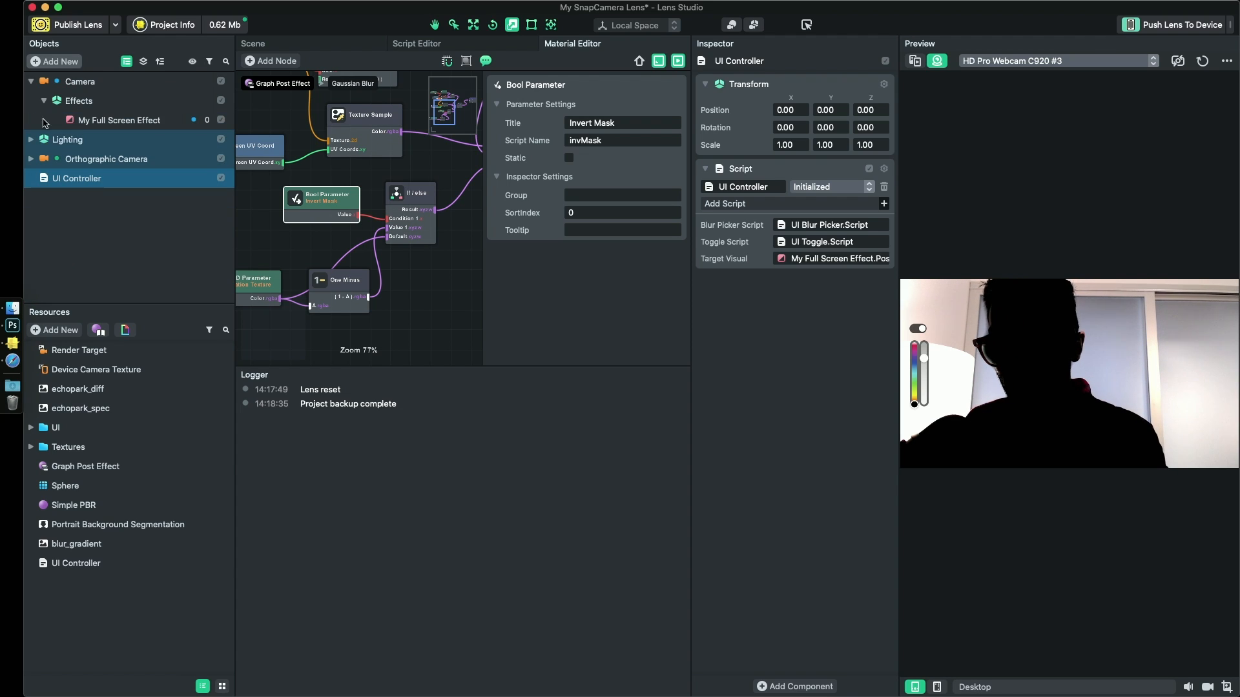
click(31, 81)
click(166, 254)
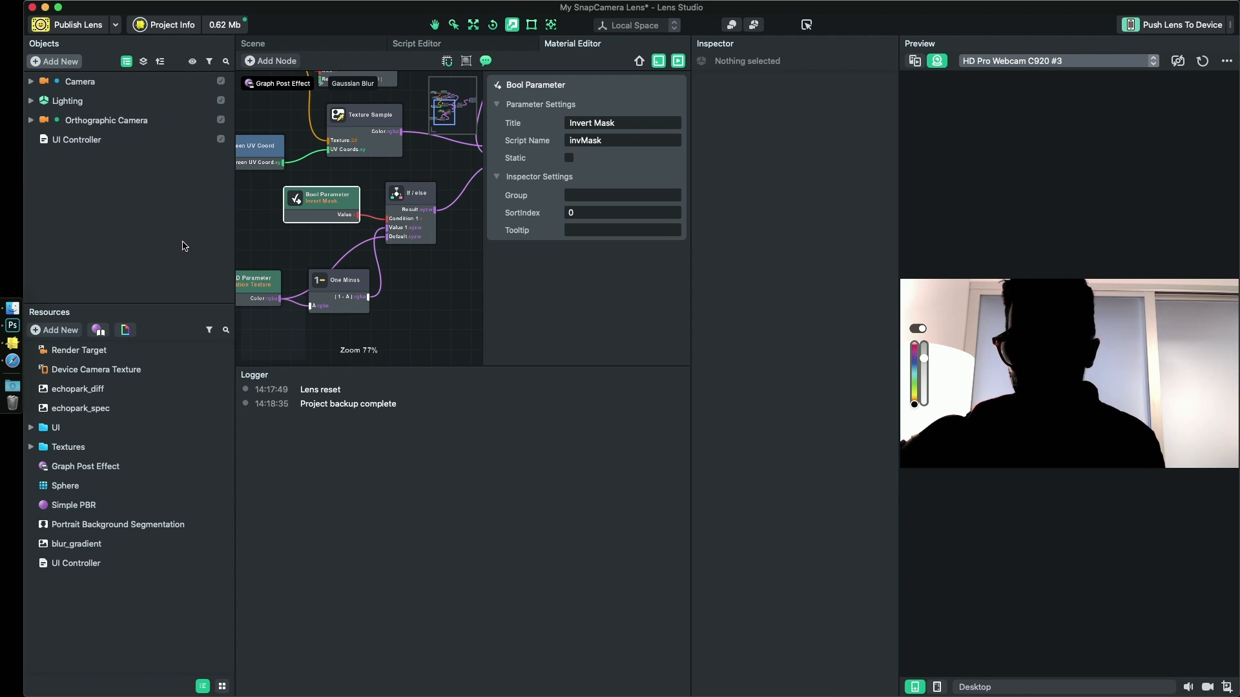
key(super+s)
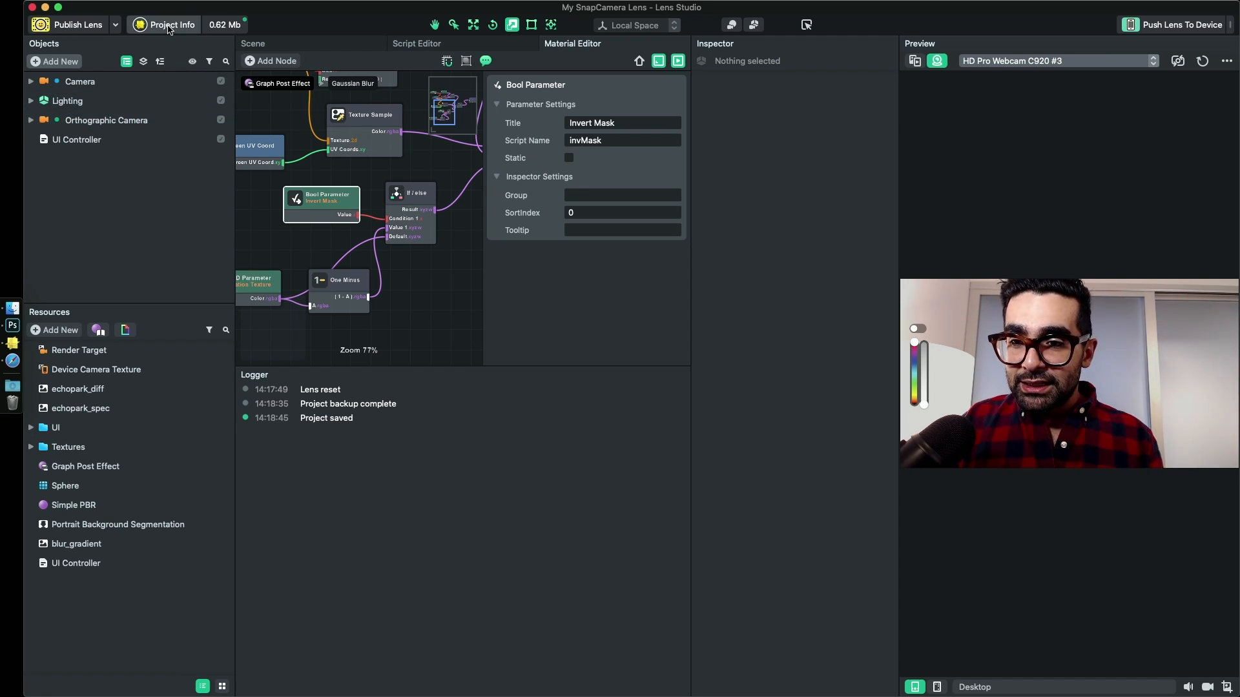
- Open the project info and select the existing lens name for replacement
click(169, 25)
double_click(672, 172)
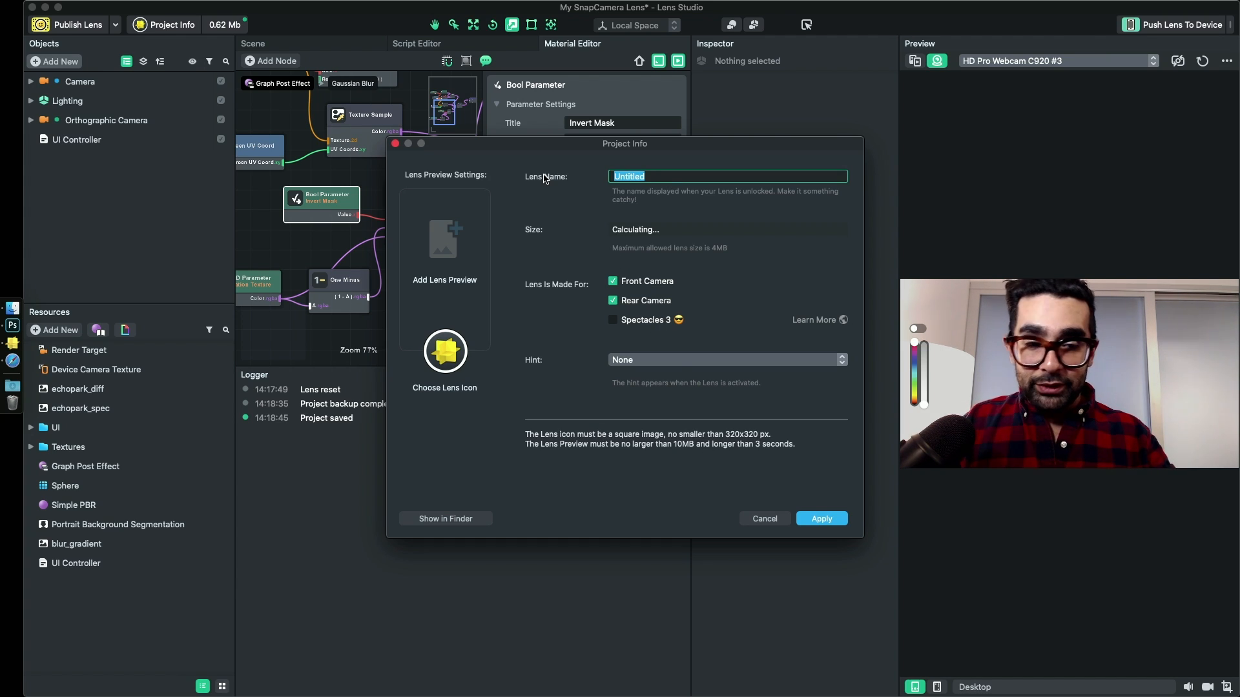
text(Snap)
key(BackSpace)
key(BackSpace)
key(BackSpace)
key(BackSpace)
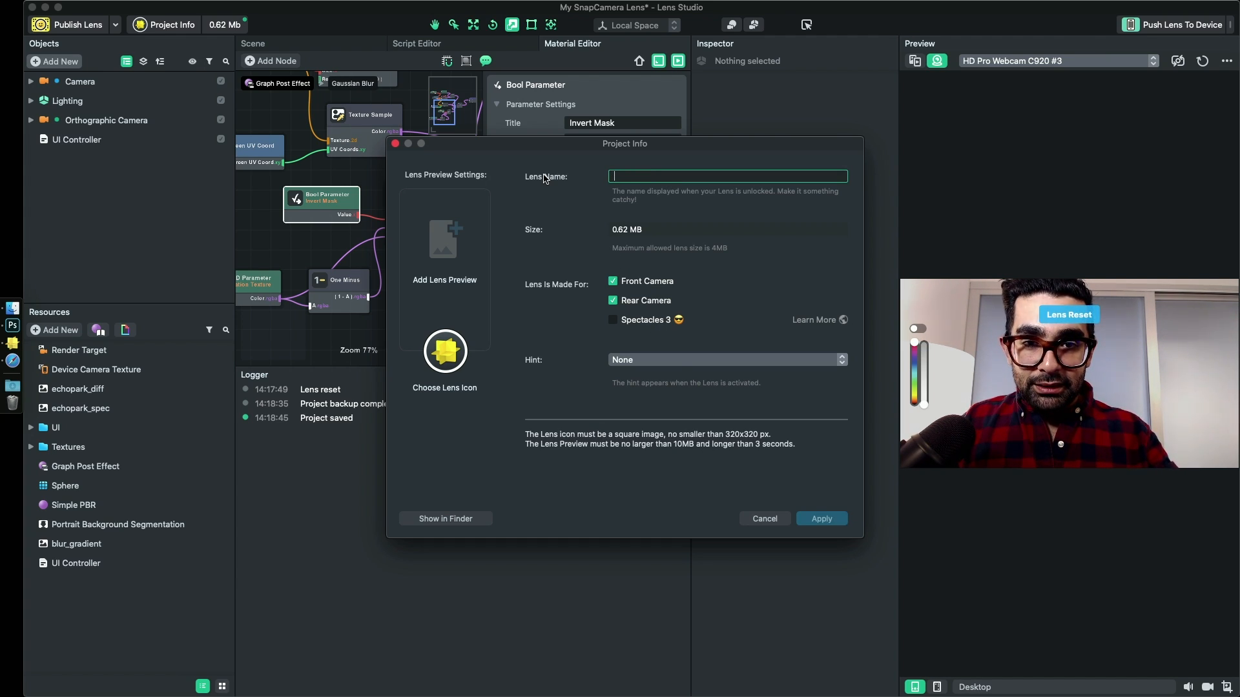
text(My Cust)
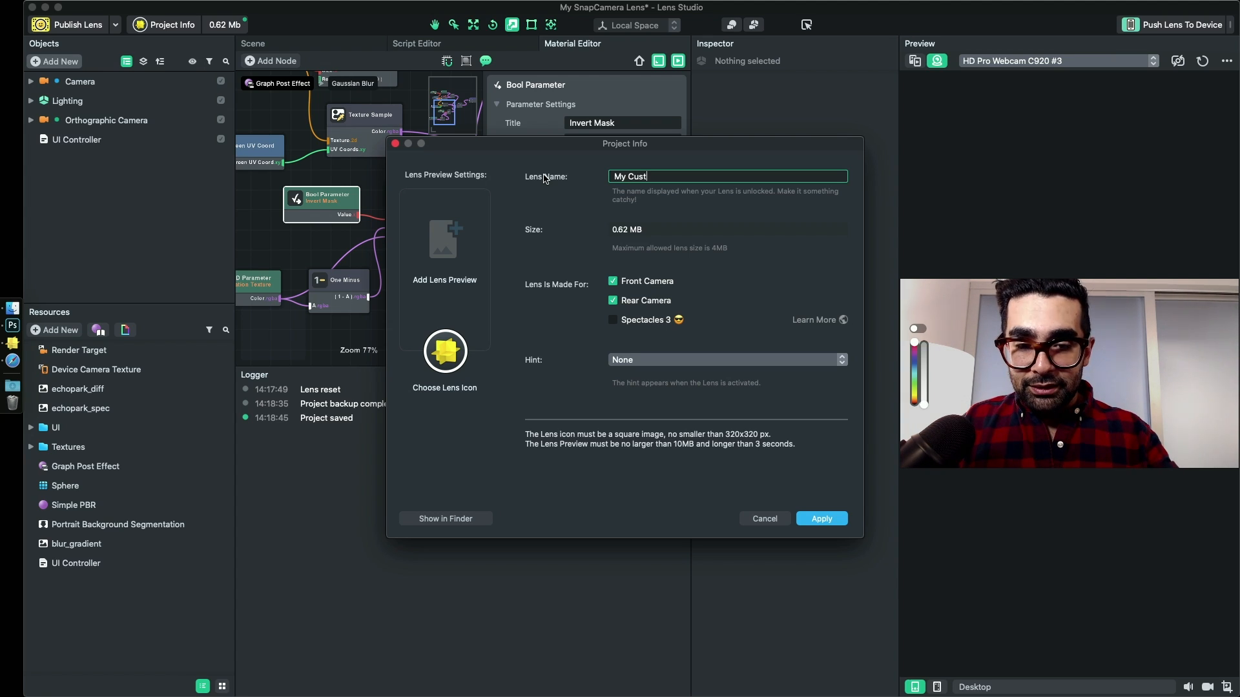
key(super+a)
key(BackSpace)
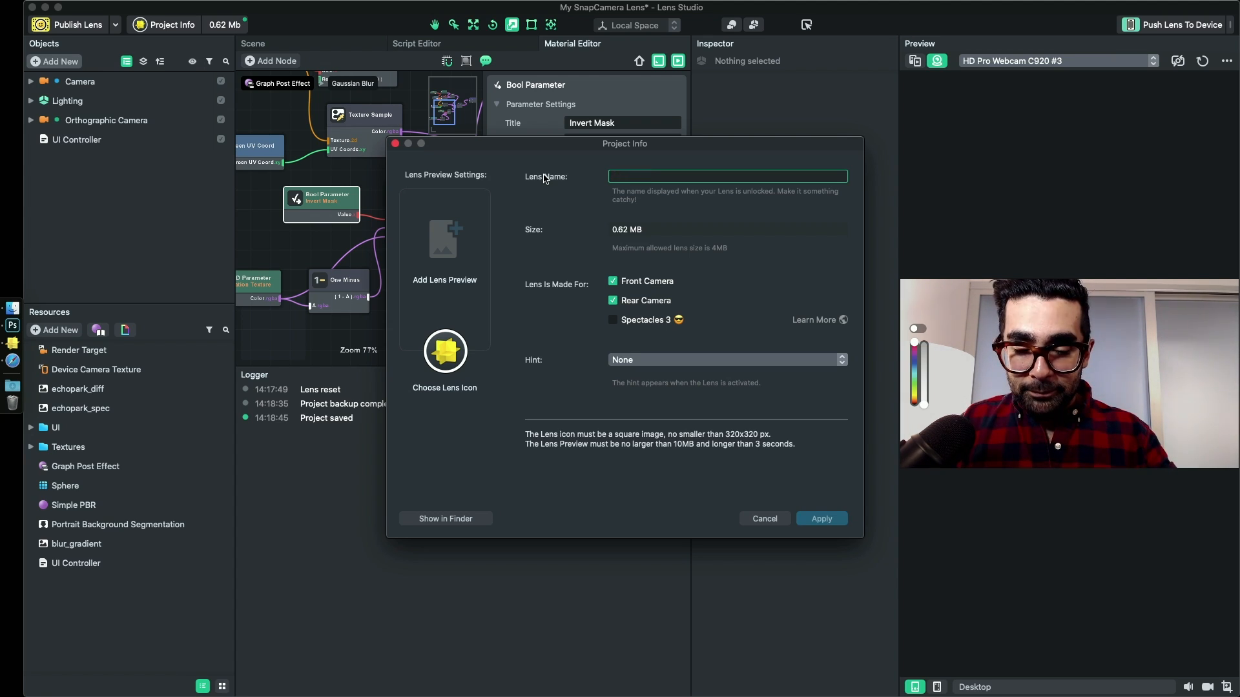
- Name the lens "Customizable Seg" and apply the project info
text(Customizable Seg)
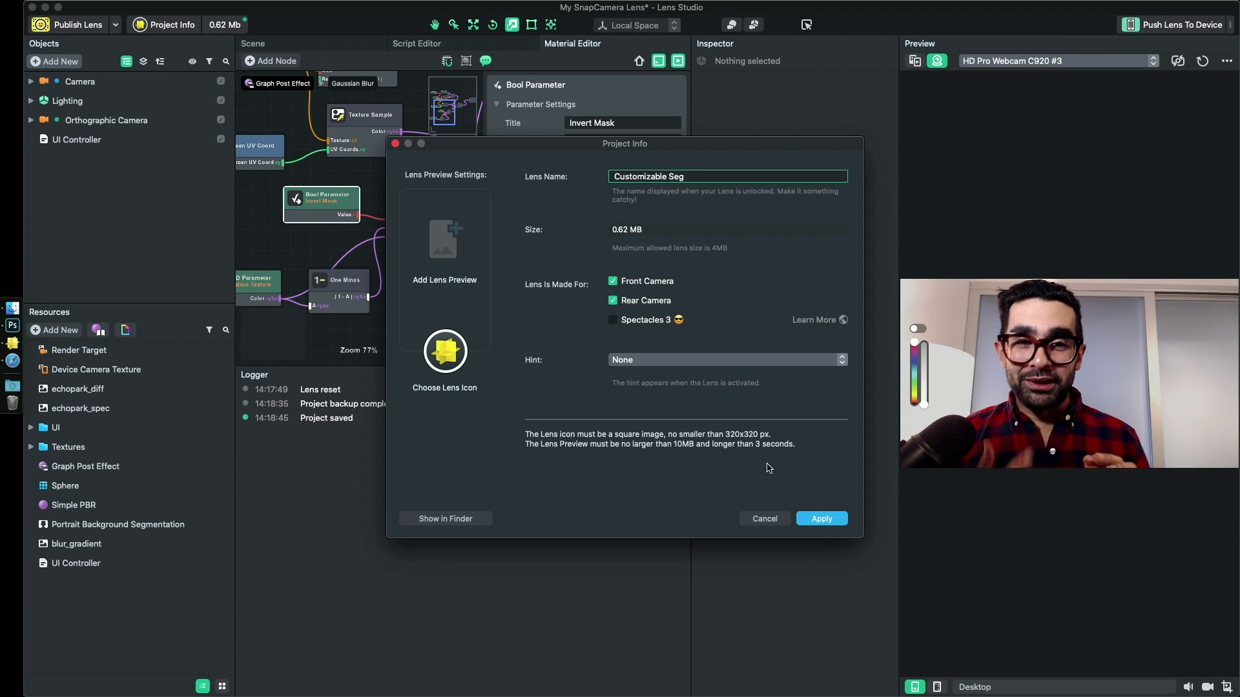
click(822, 519)
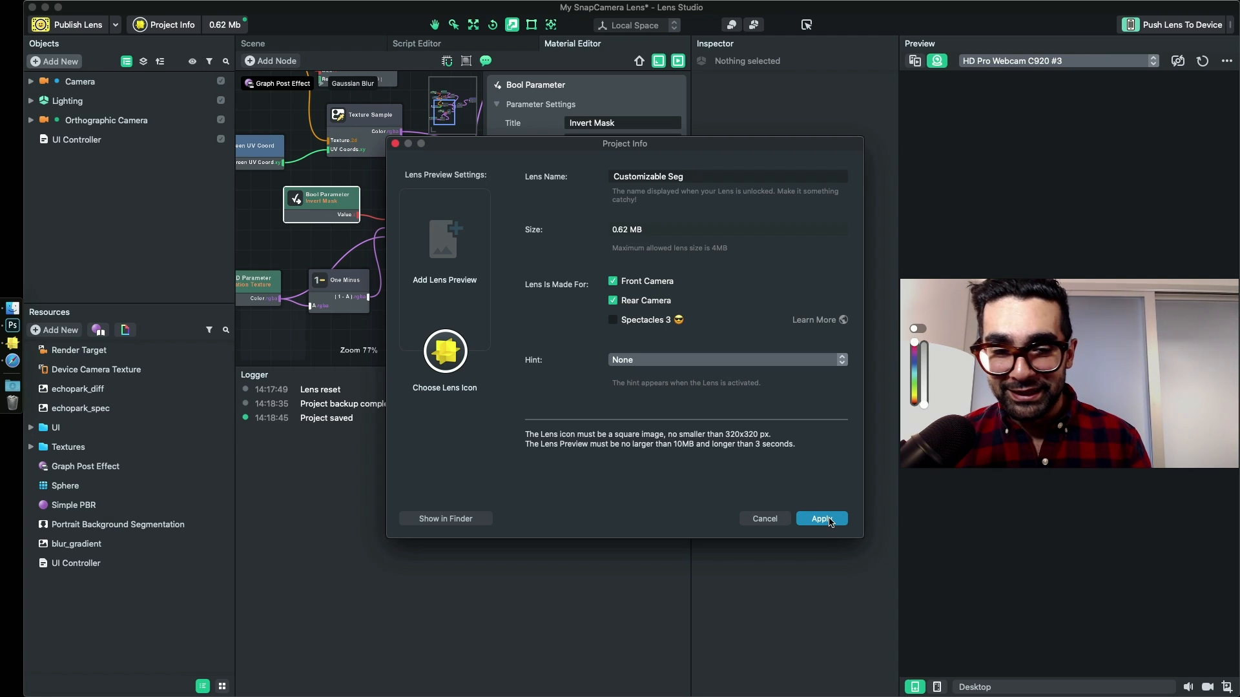
- Reopen the project info, switch to Photoshop, and create a 320 x 320 px document with a transparent background
click(164, 25)
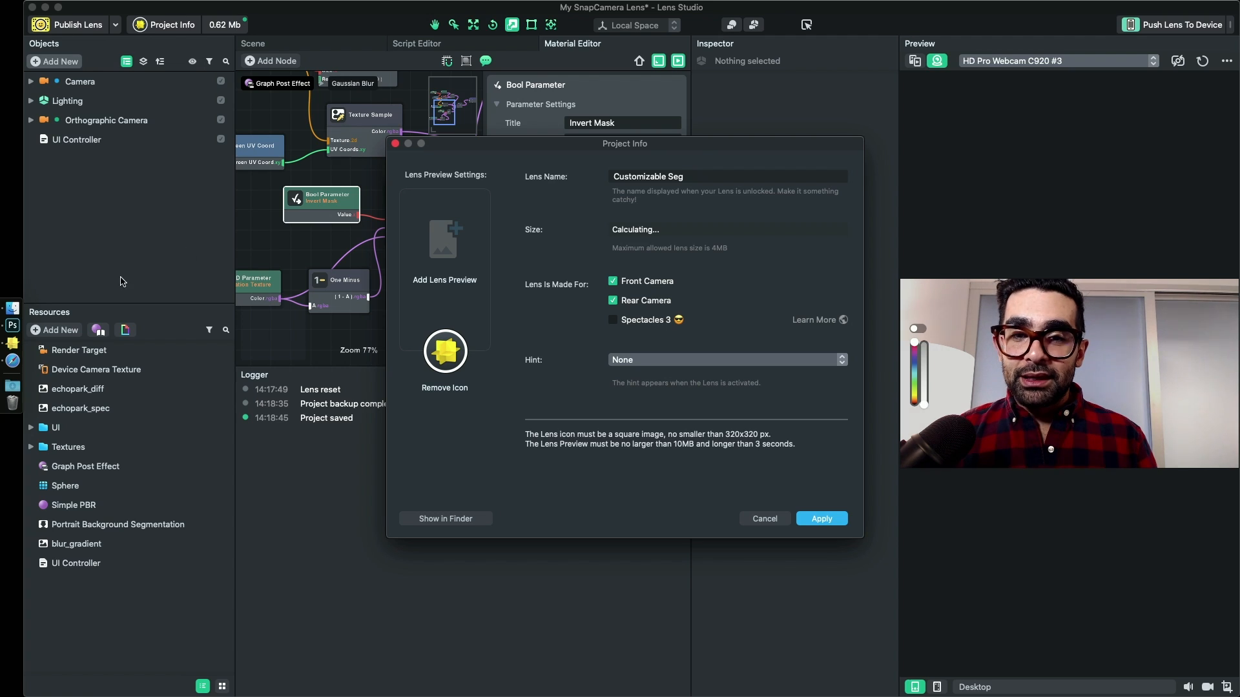
click(12, 326)
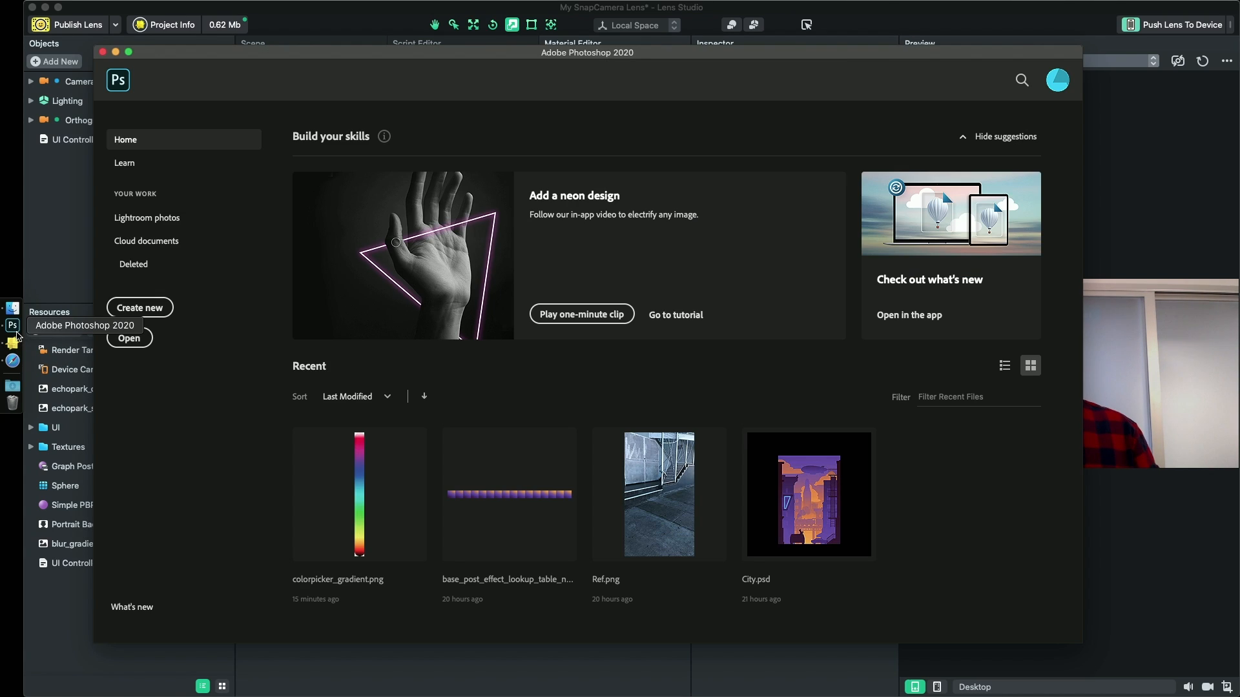
click(148, 308)
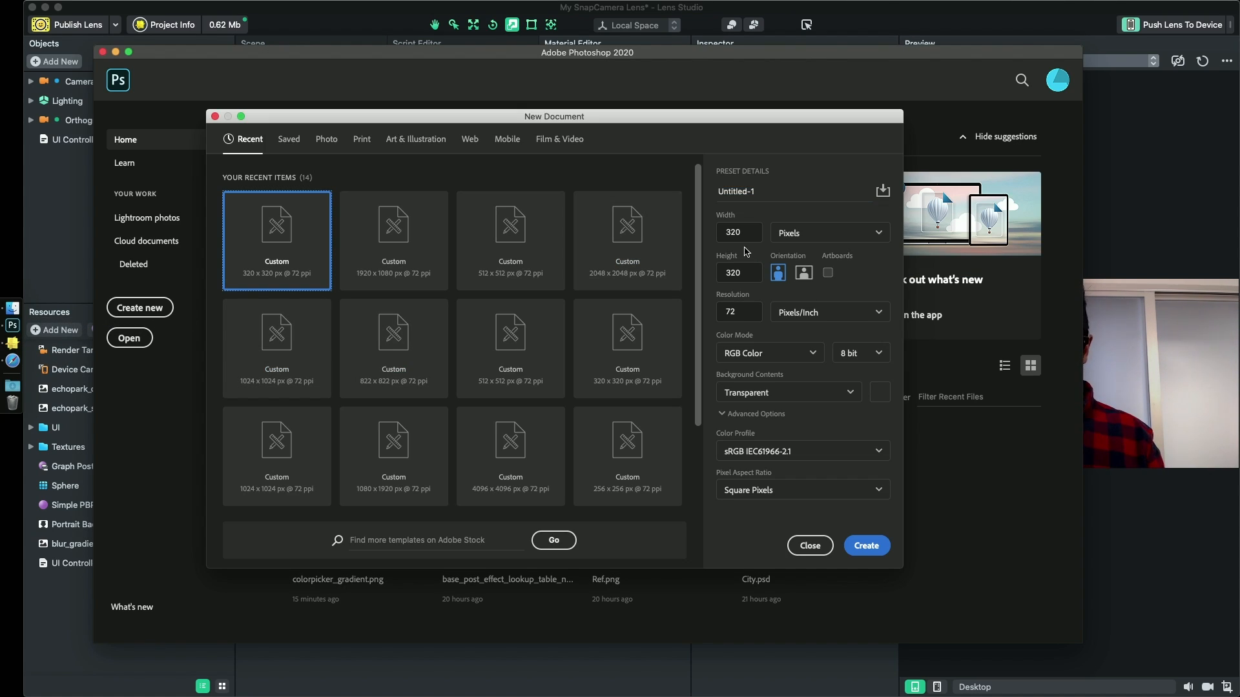
click(865, 546)
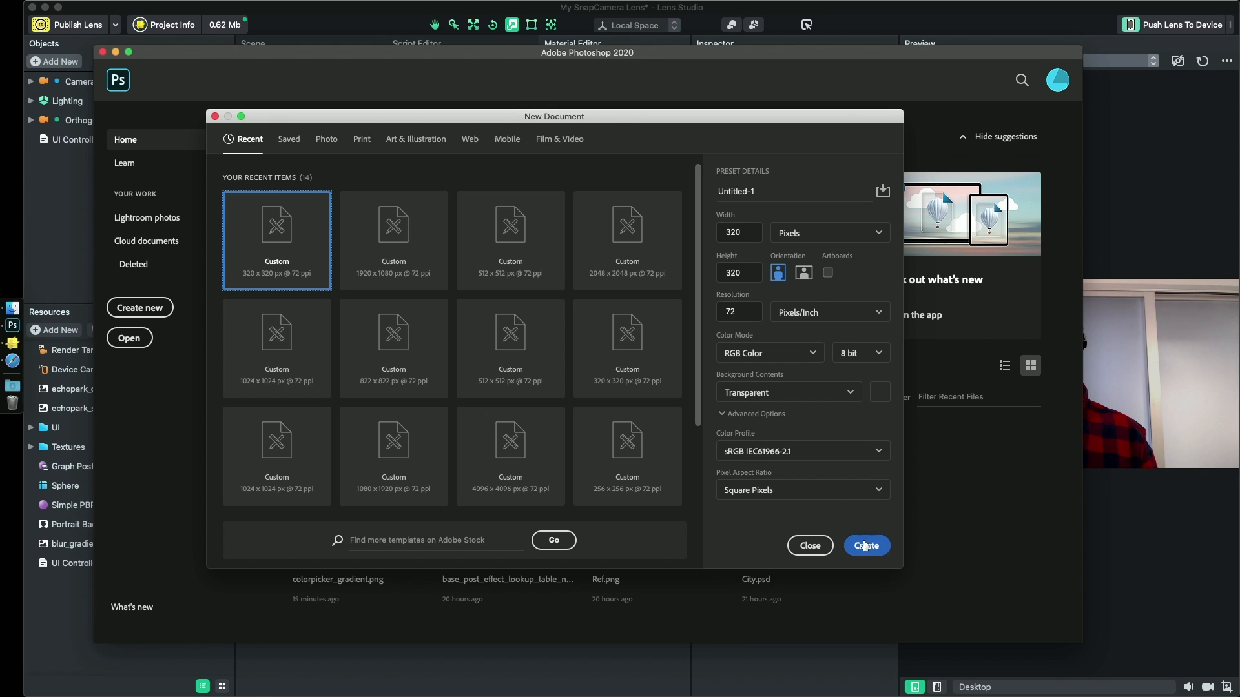
- Choose the Iridescent_15 preset for the Gradient tool
click(106, 309)
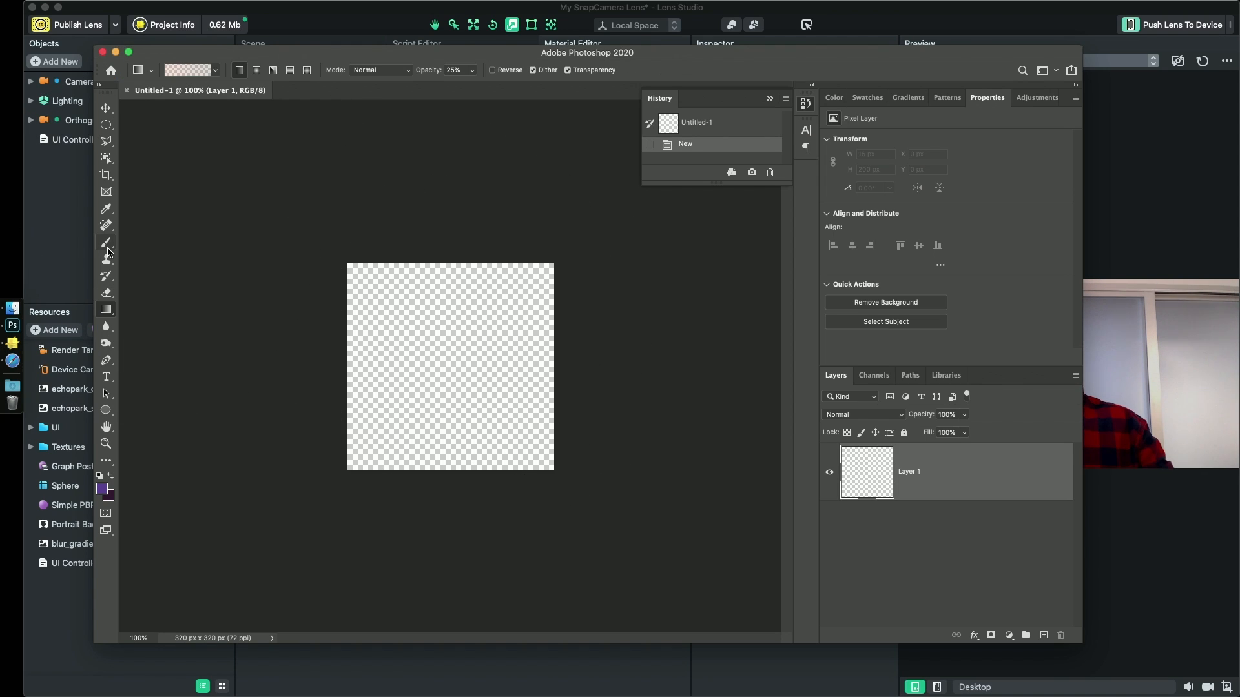
click(199, 71)
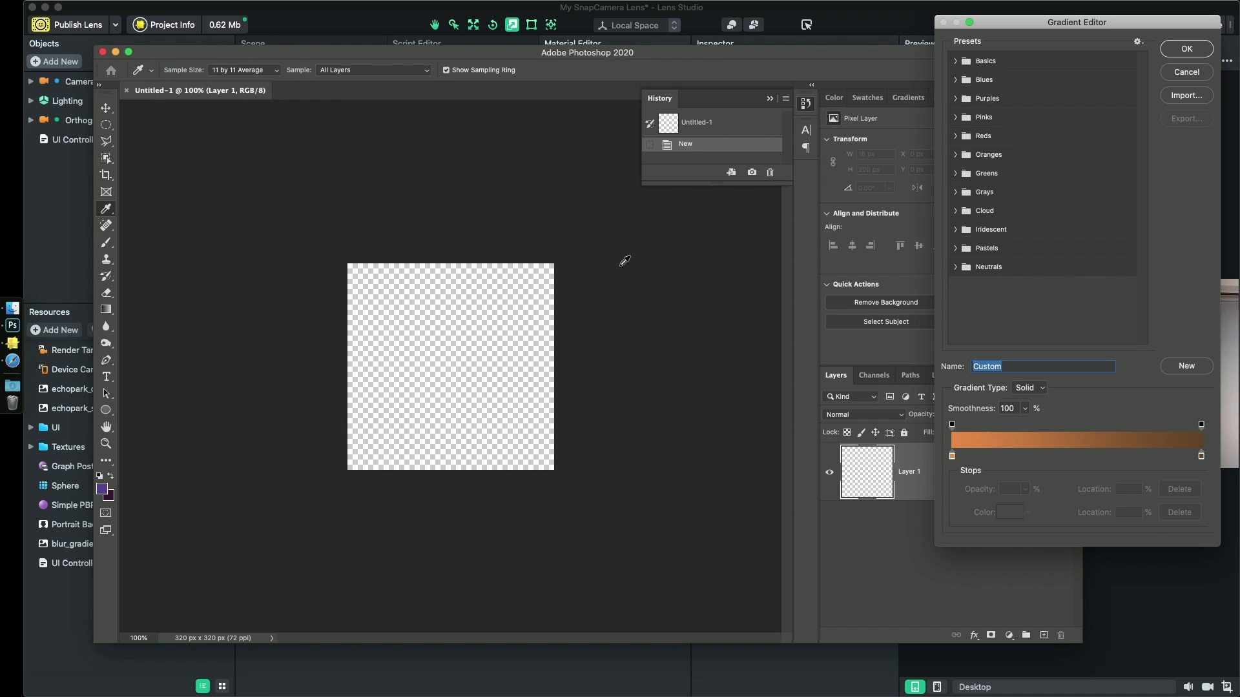
click(956, 60)
click(957, 101)
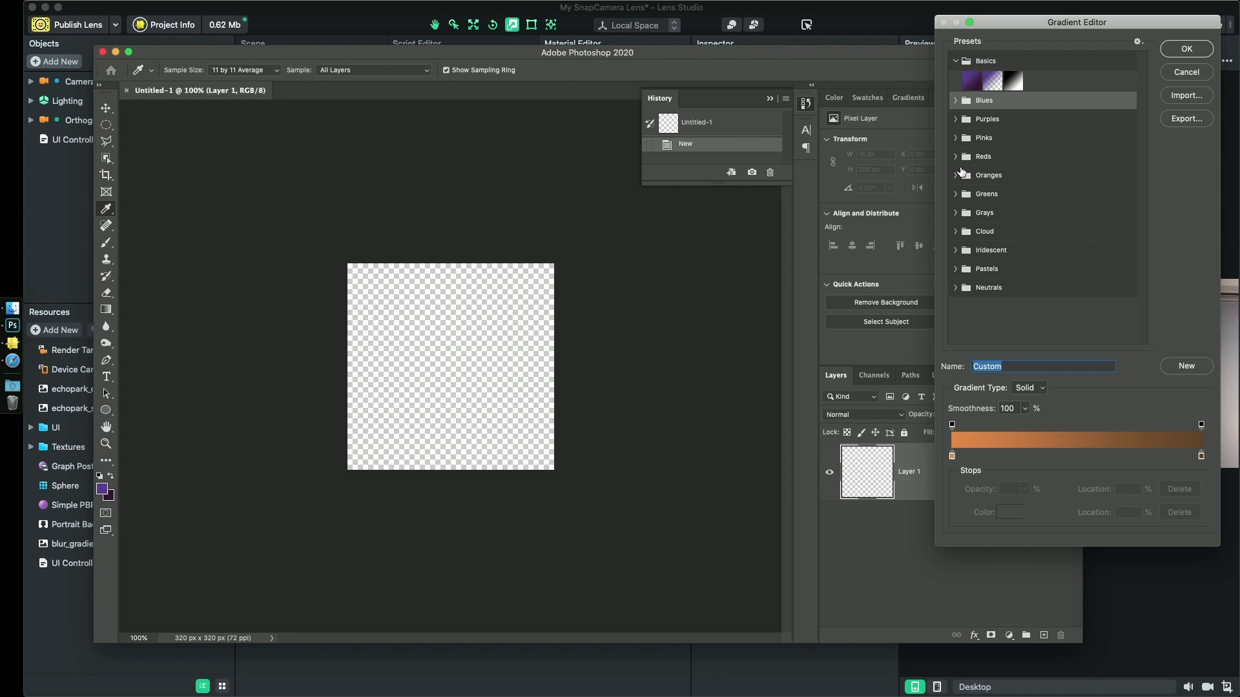
click(955, 288)
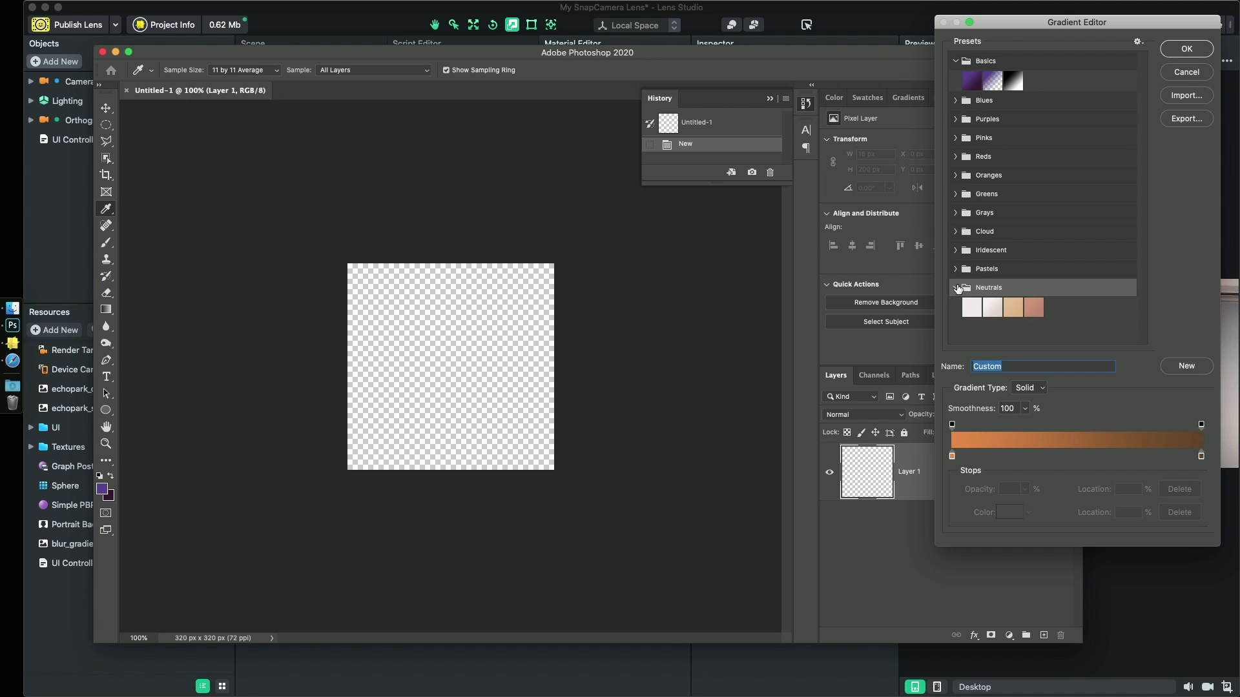
click(956, 269)
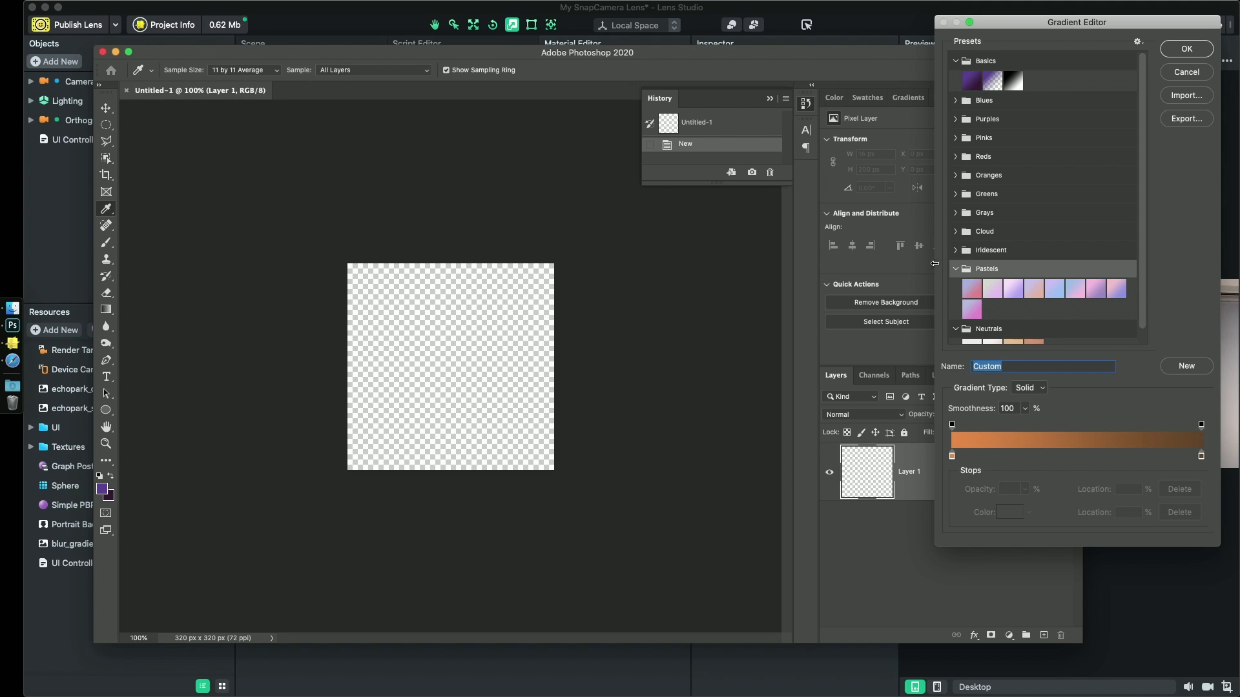
click(956, 250)
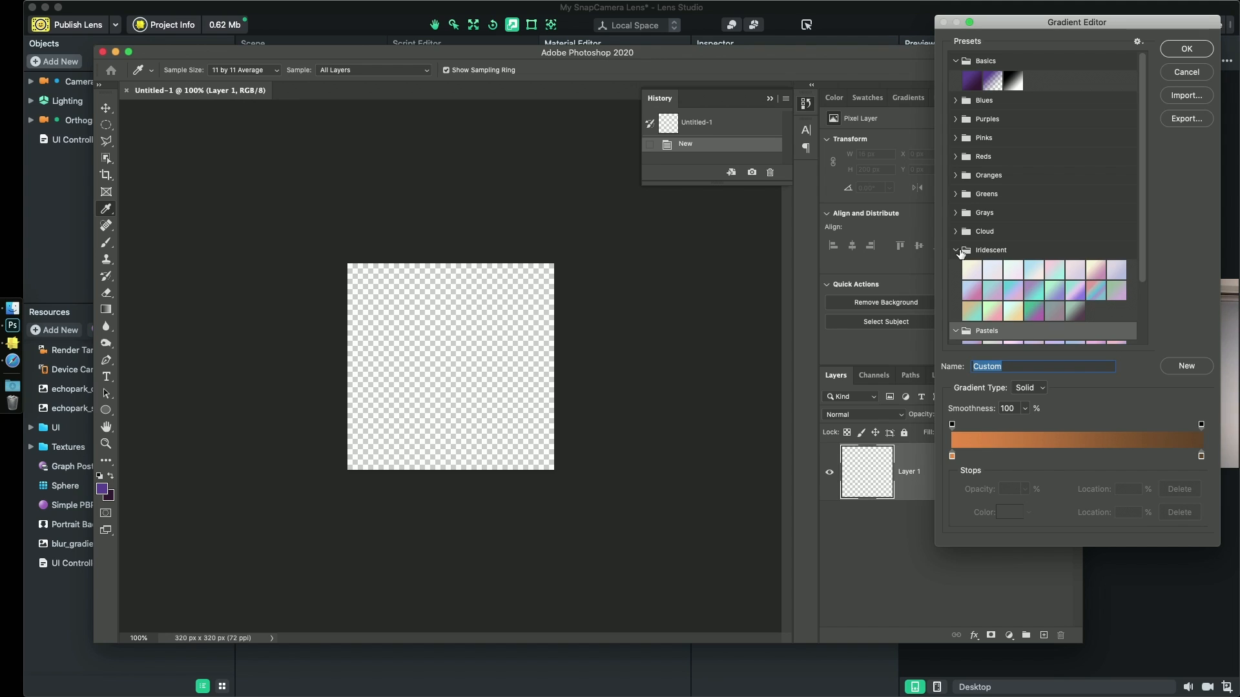
click(1096, 289)
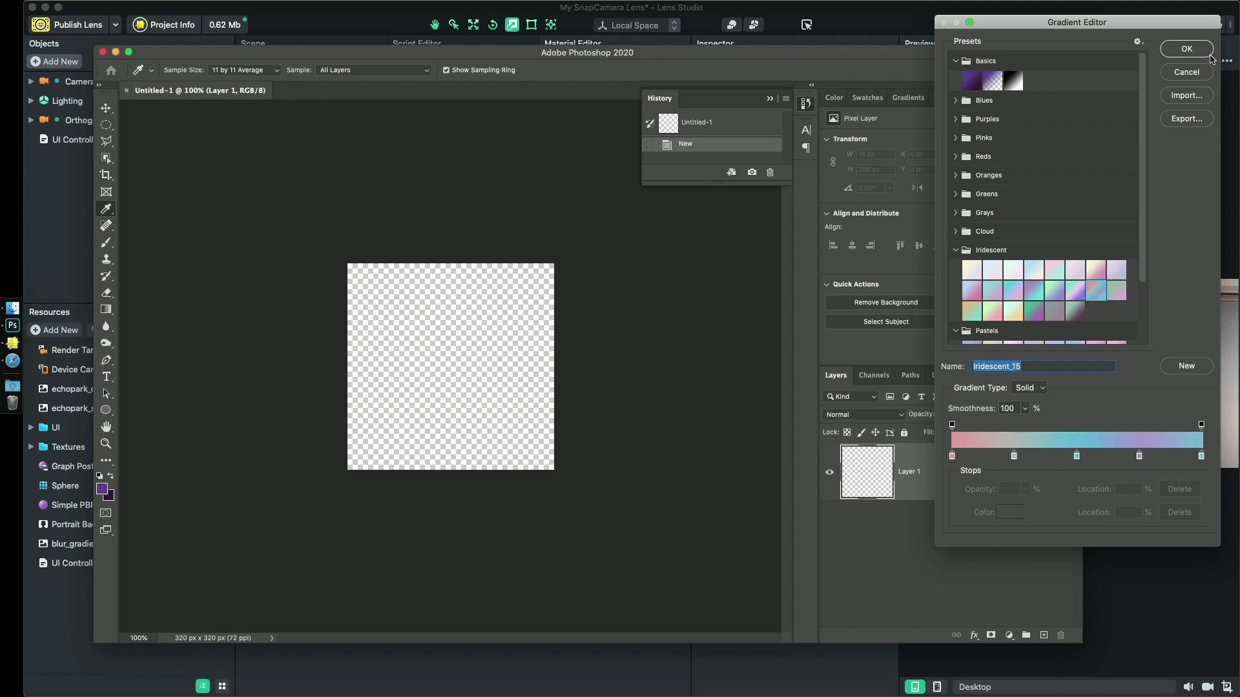
click(1187, 48)
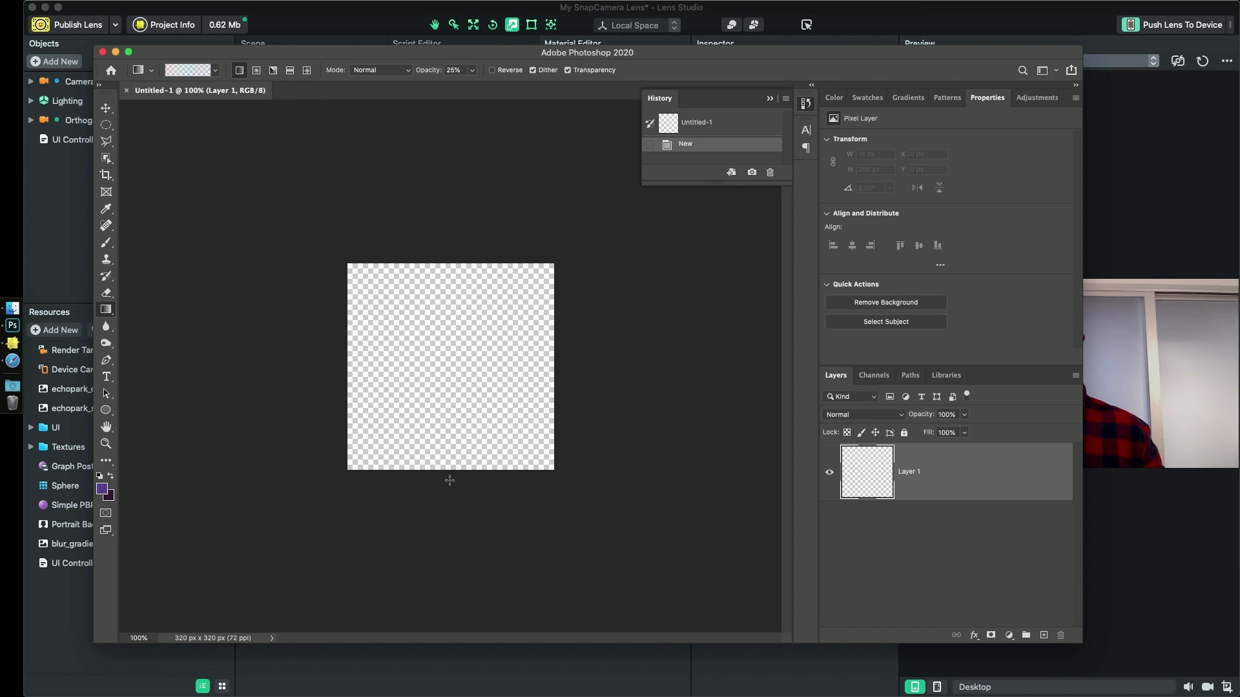
- Set the gradient opacity to 100% and fill the whole canvas with a vertical gradient from the lower edge to the upper edge
drag(449, 480, 456, 257)
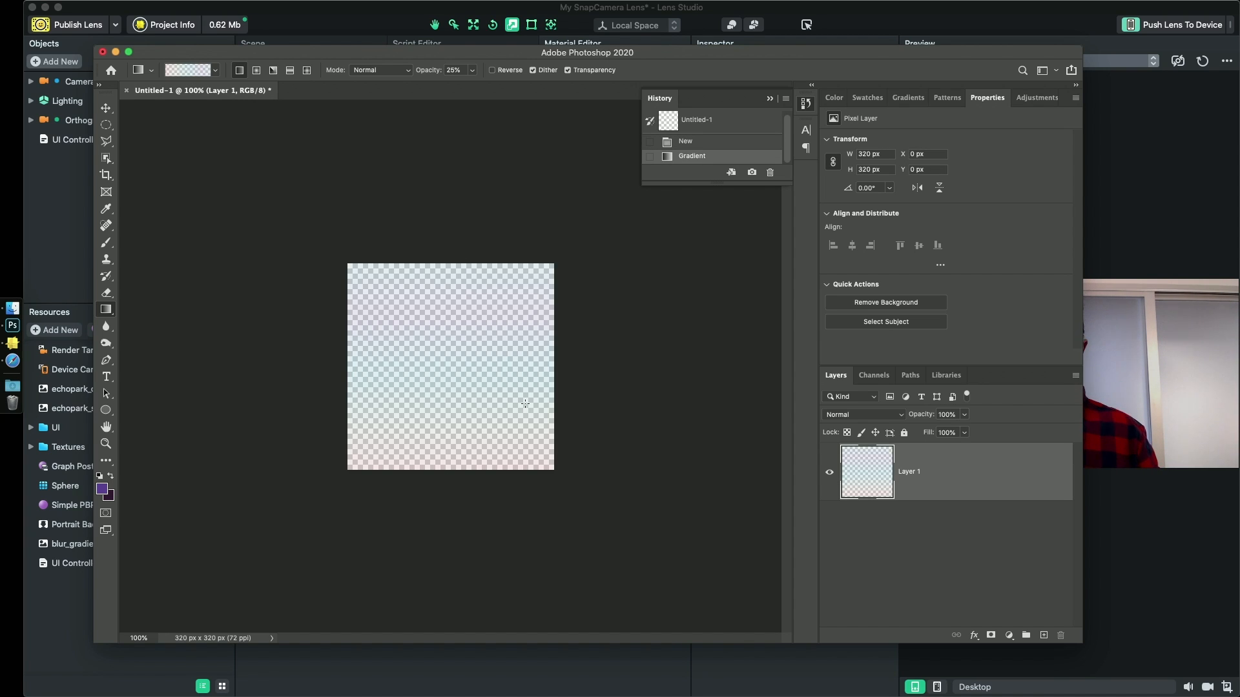
drag(472, 70, 622, 111)
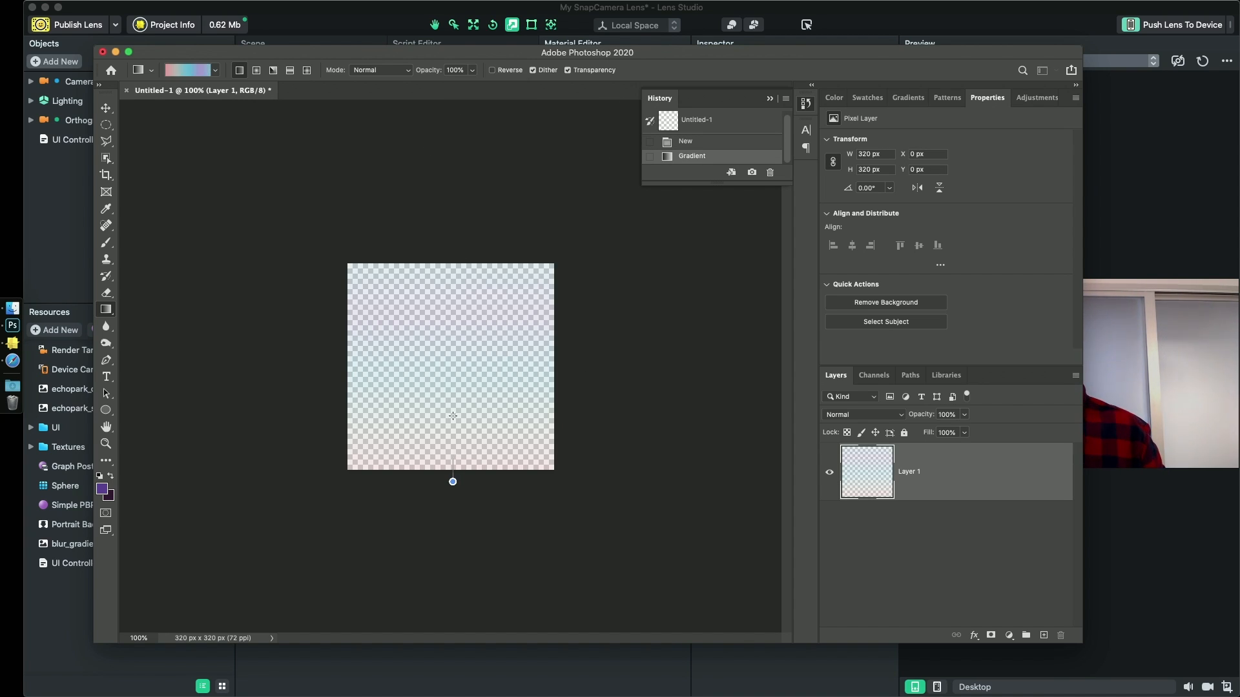
drag(452, 481, 460, 260)
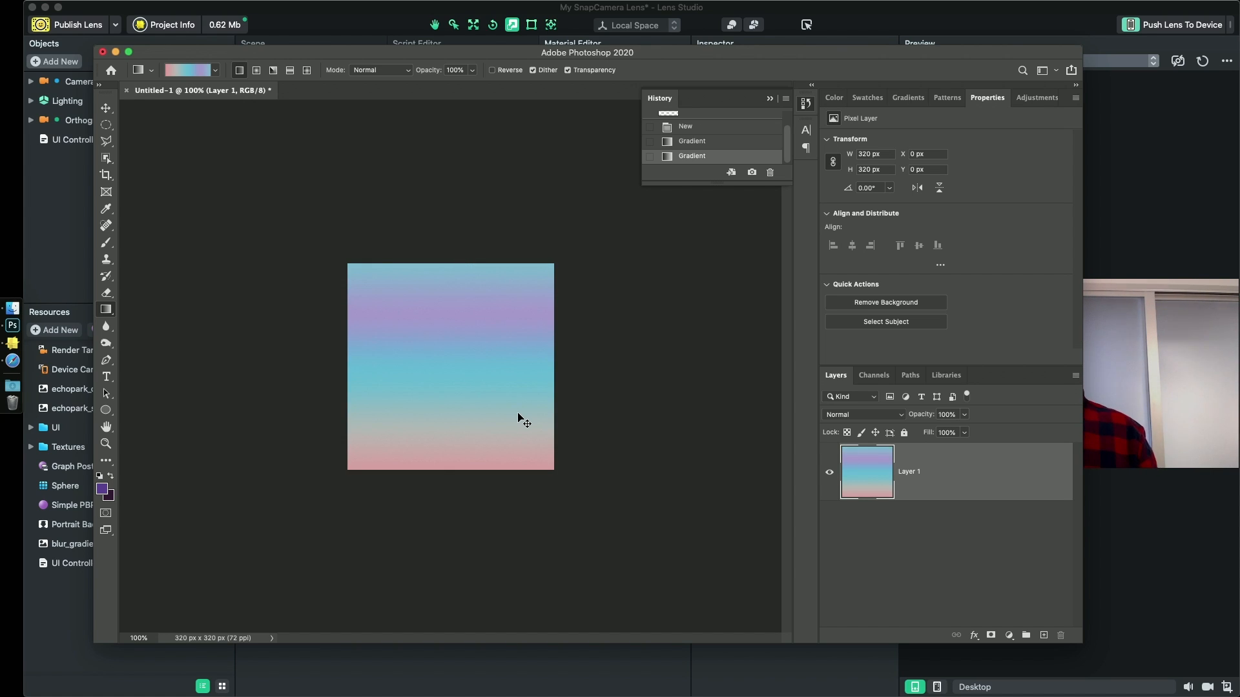
- Save a PNG copy of the gradient image to the Desktop as LensIcon.png
key(super+shift+s)
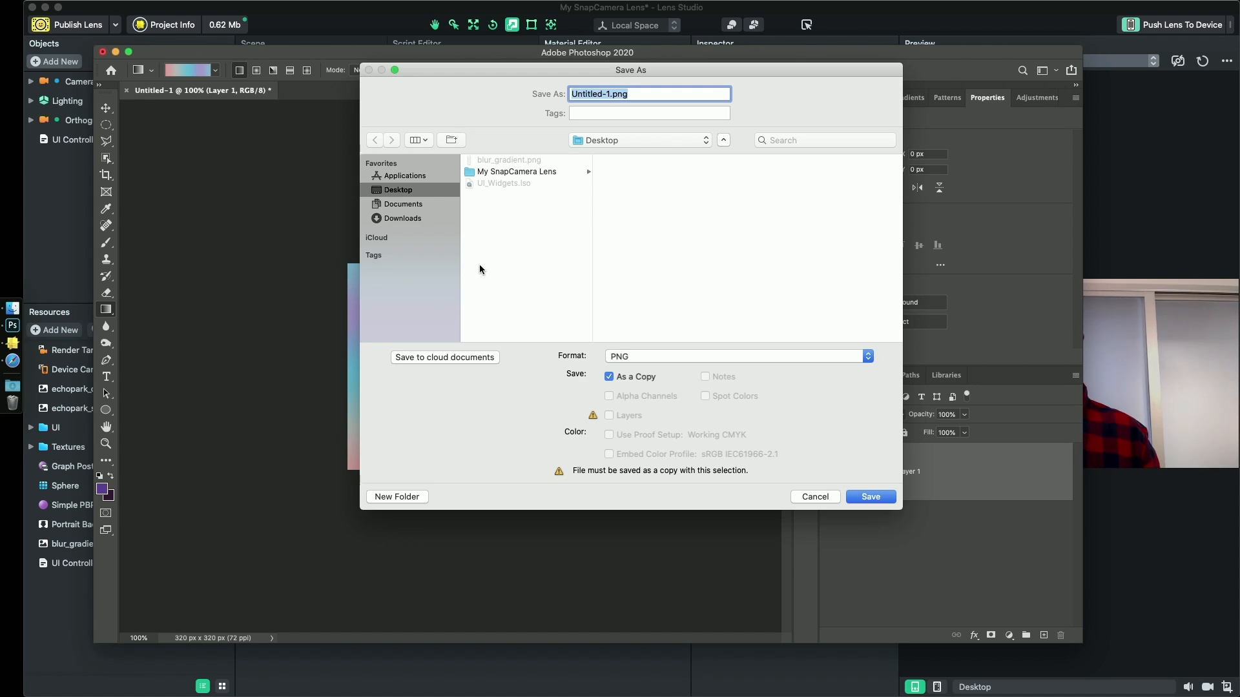
click(610, 94)
drag(610, 95, 535, 91)
key(BackSpace)
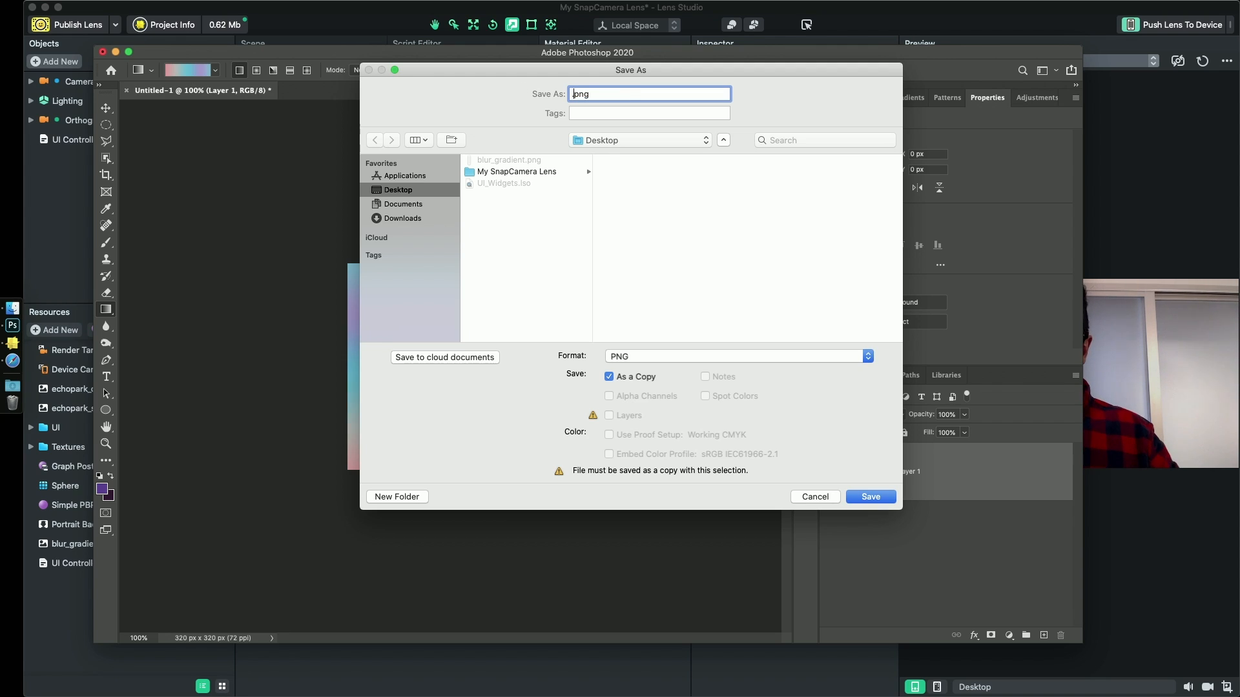
text(LensICon)
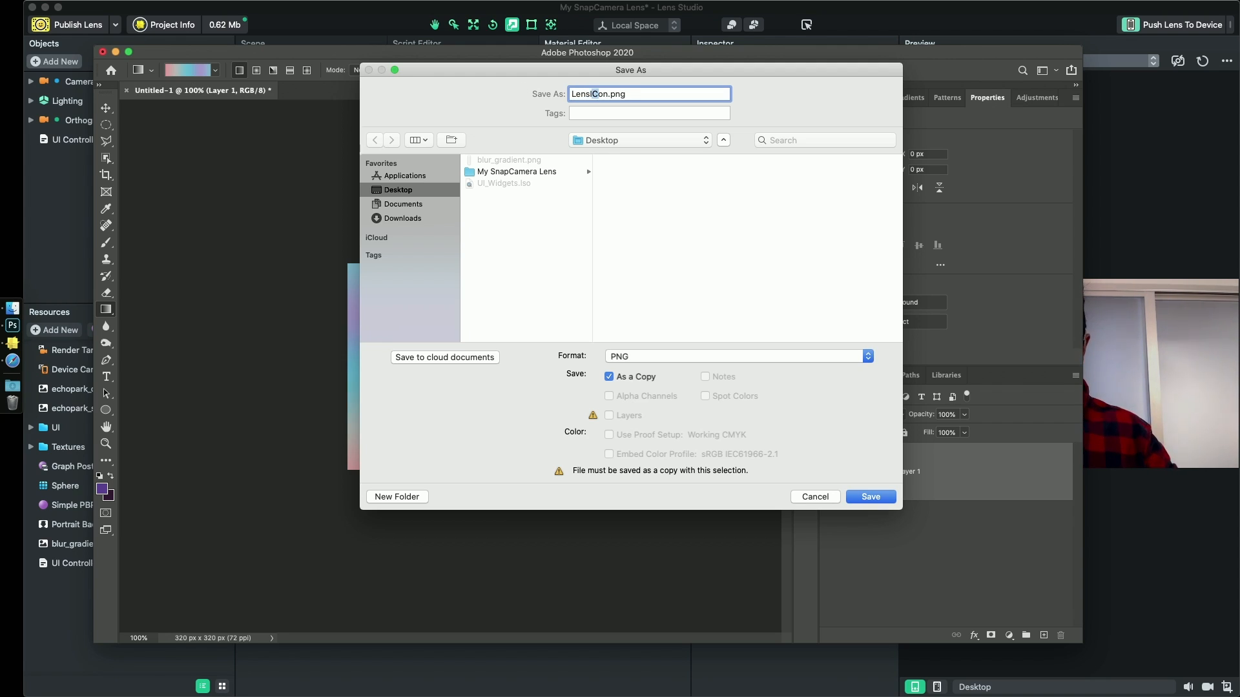
key(Return)
click(633, 50)
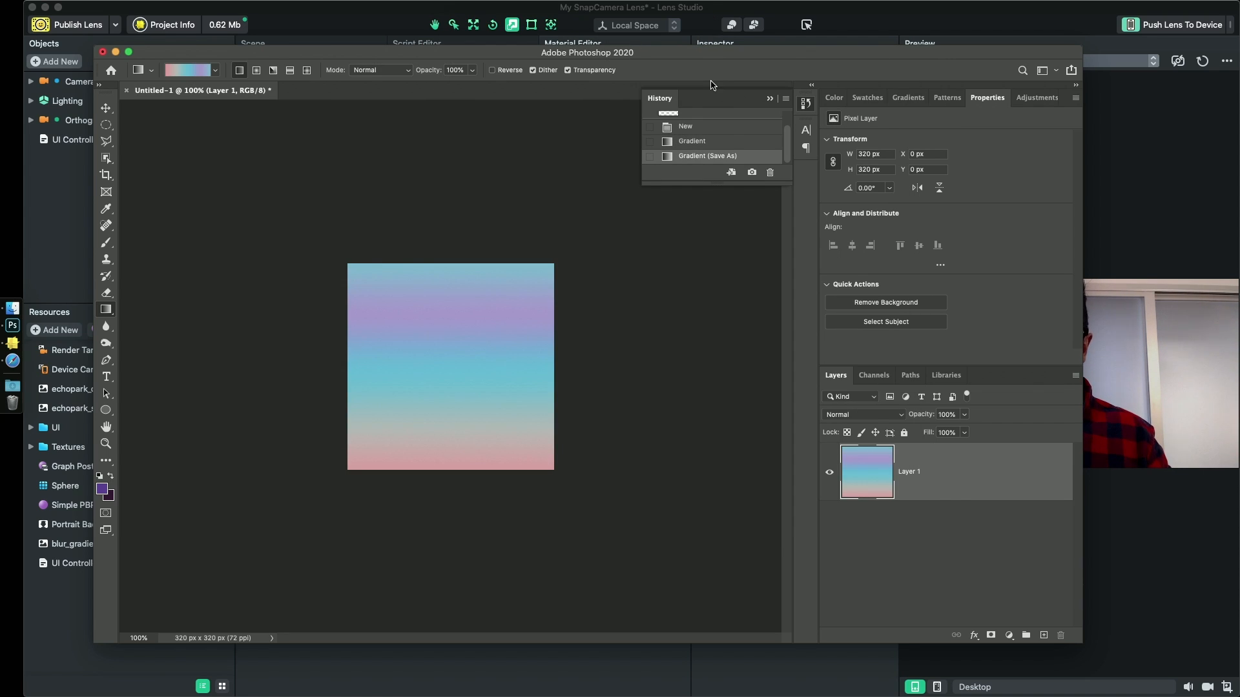
- Switch back to Lens Studio, set LensIcon.png from the Desktop as the lens icon, and apply the project info
click(1165, 361)
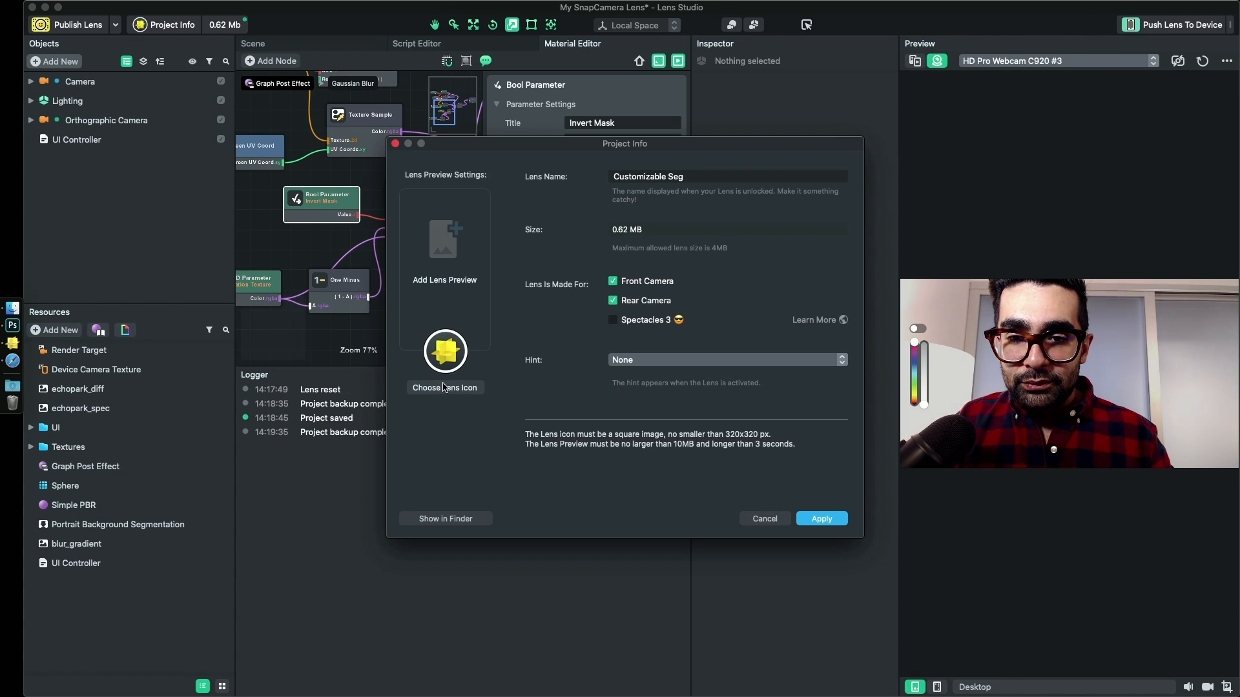
click(451, 361)
double_click(570, 224)
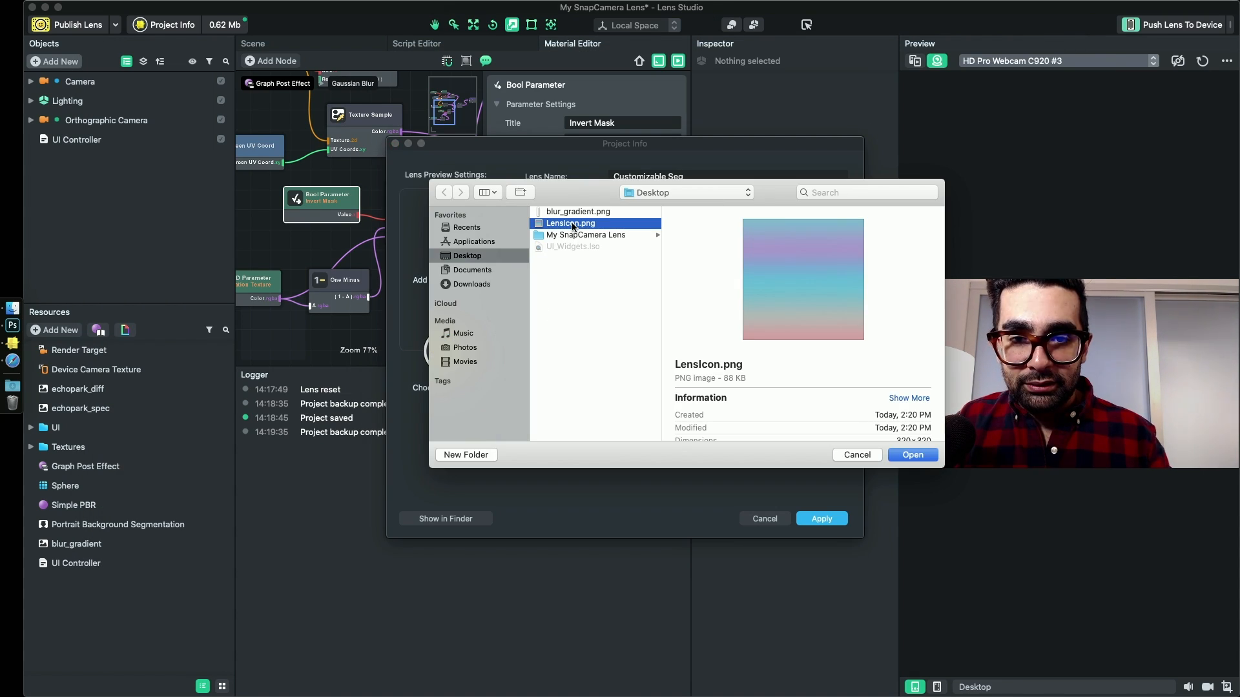
click(809, 363)
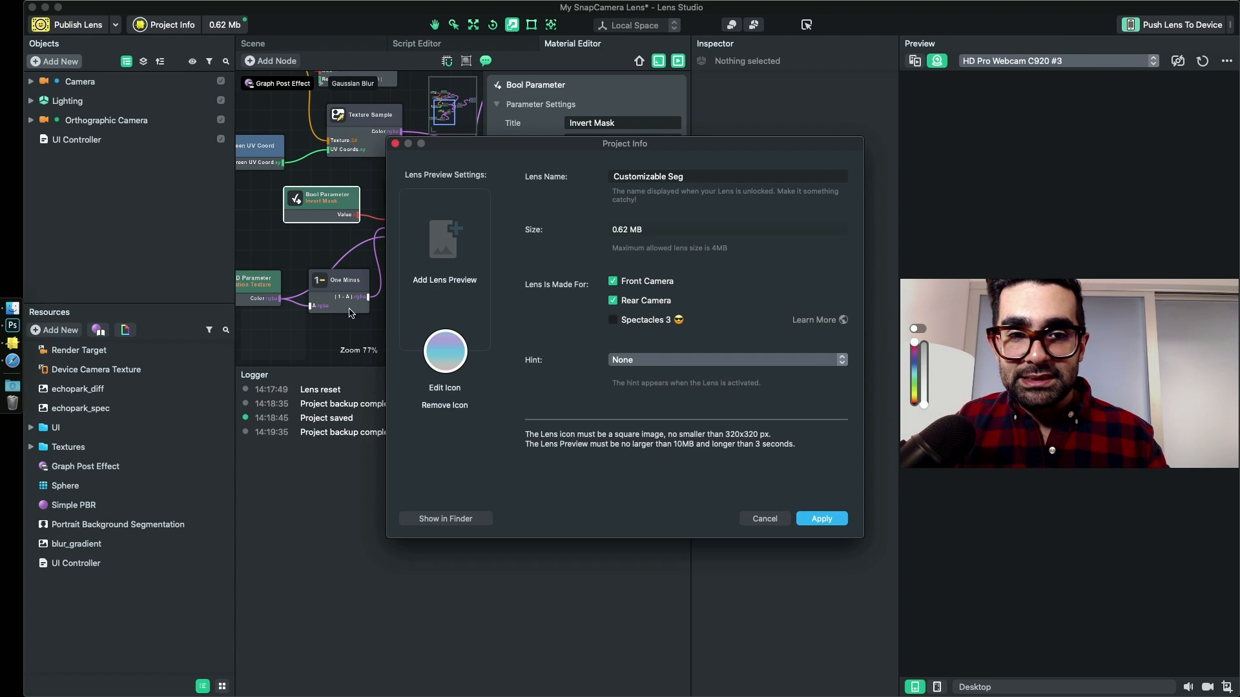
click(821, 519)
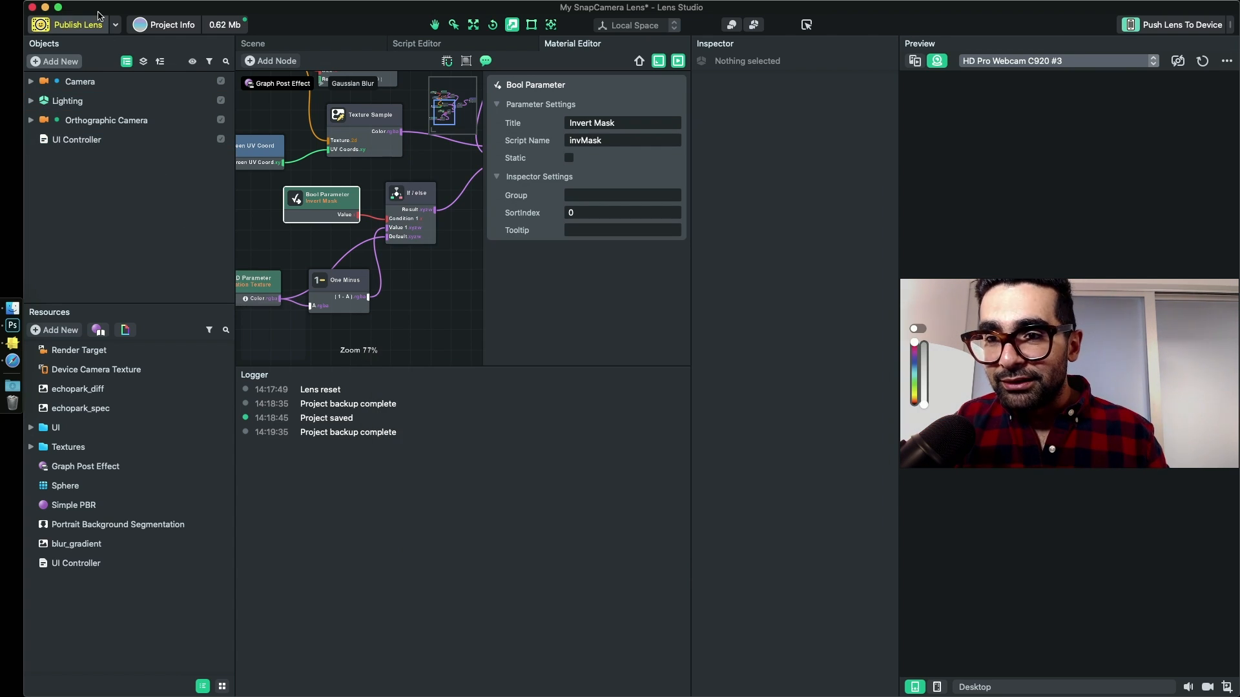
- Publish the lens as a Community Lens, submitting it as new without tags or a preview
click(69, 25)
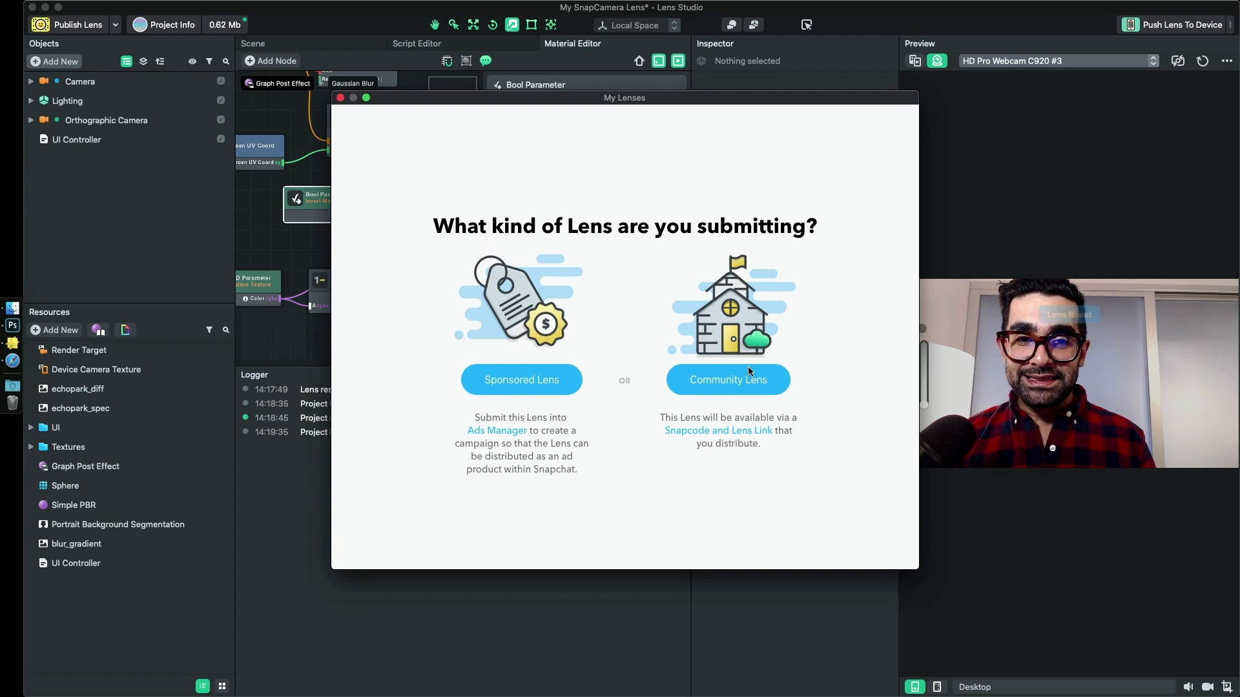
click(715, 379)
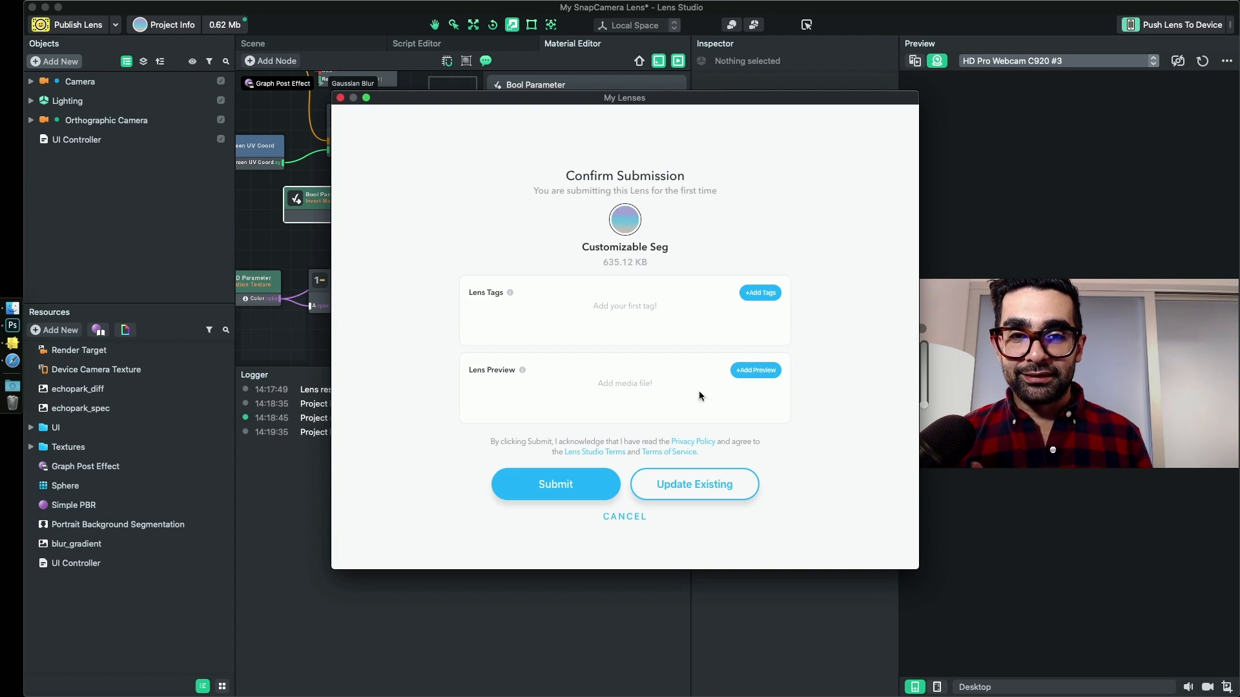
click(576, 482)
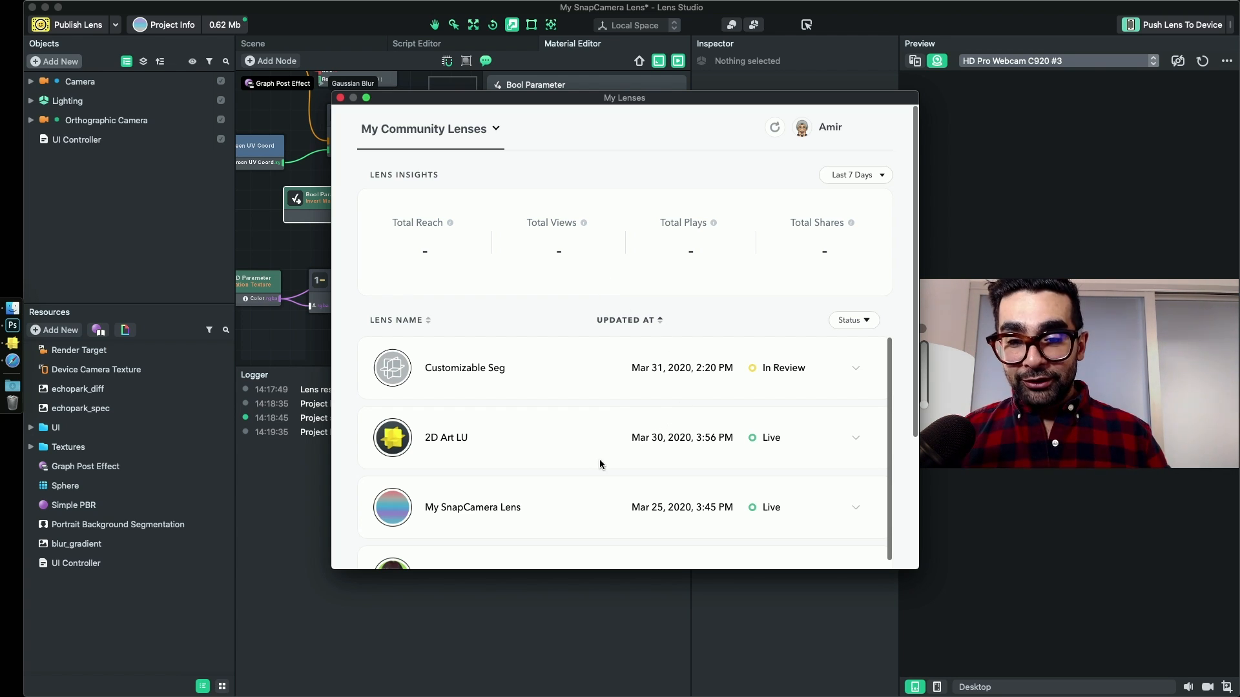
- Expand the live entry for My SnapCamera Lens in the lens list and copy its share link
click(722, 508)
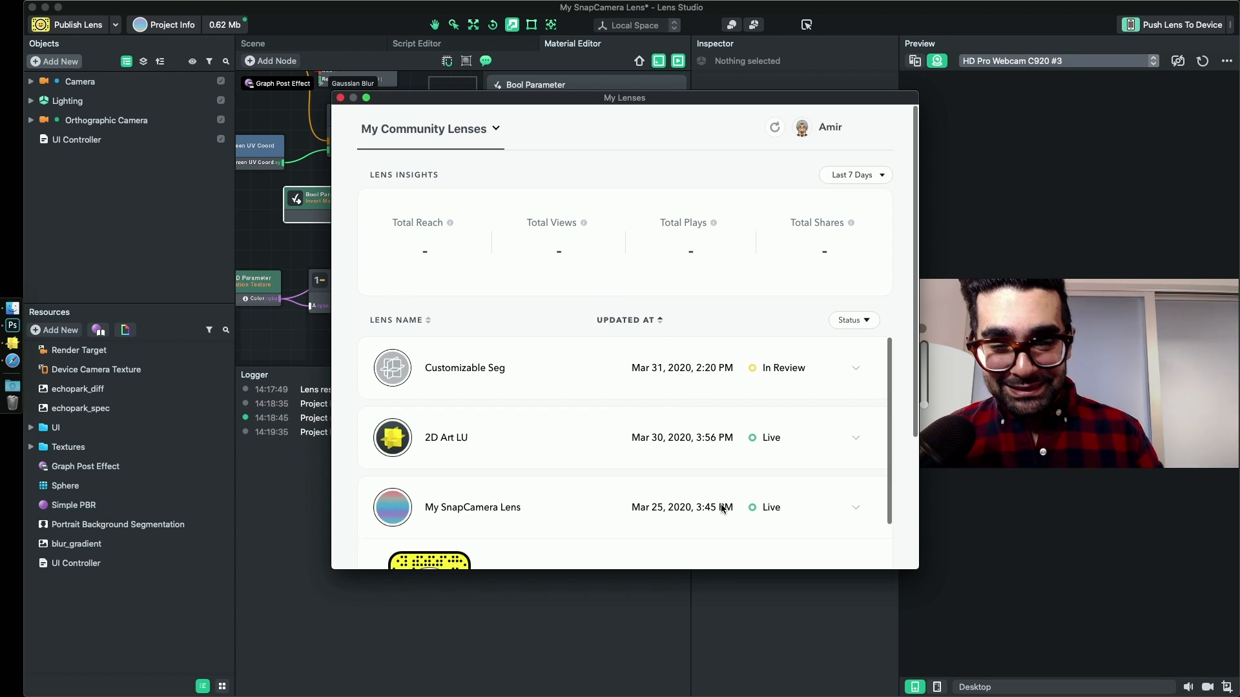
scroll(739, 508, down, 2)
scroll(739, 508, down, 2)
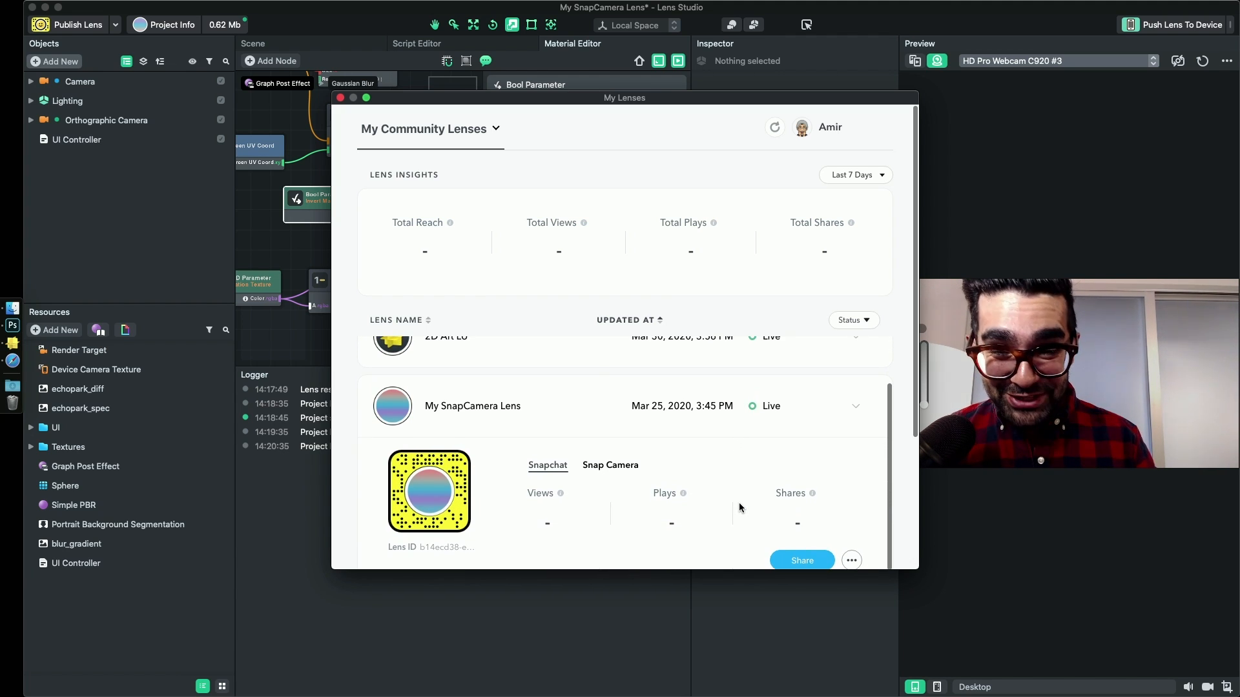
scroll(751, 473, down, 1)
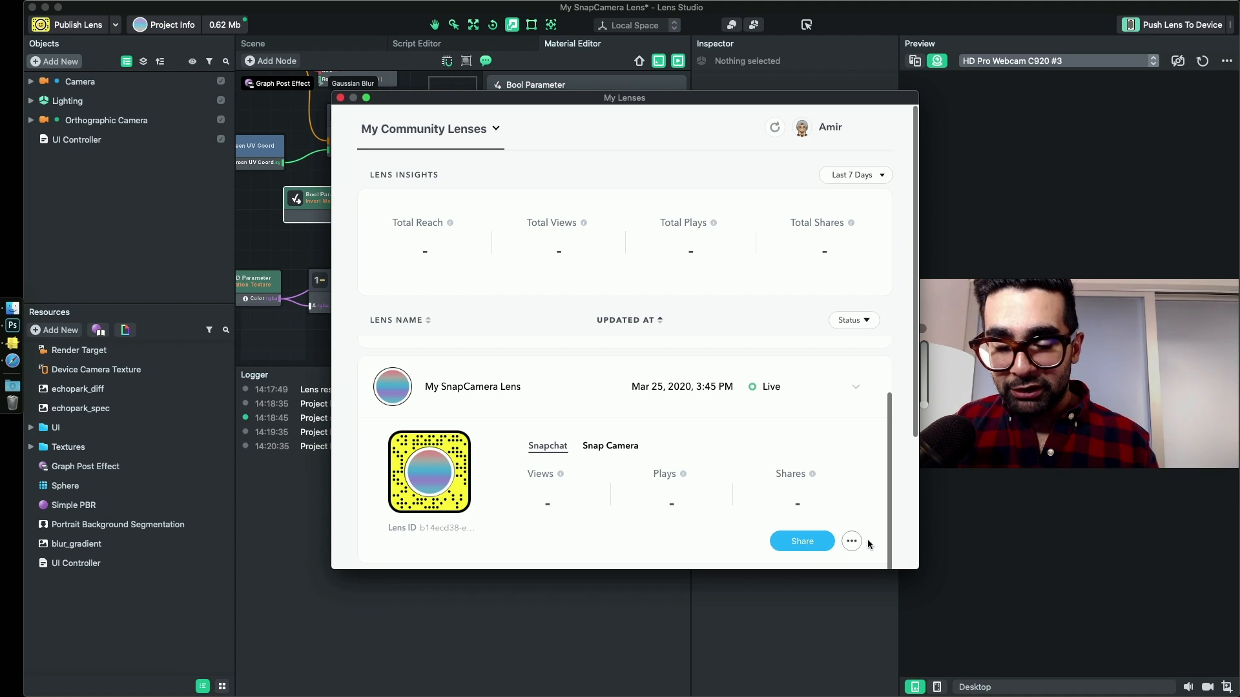
click(807, 540)
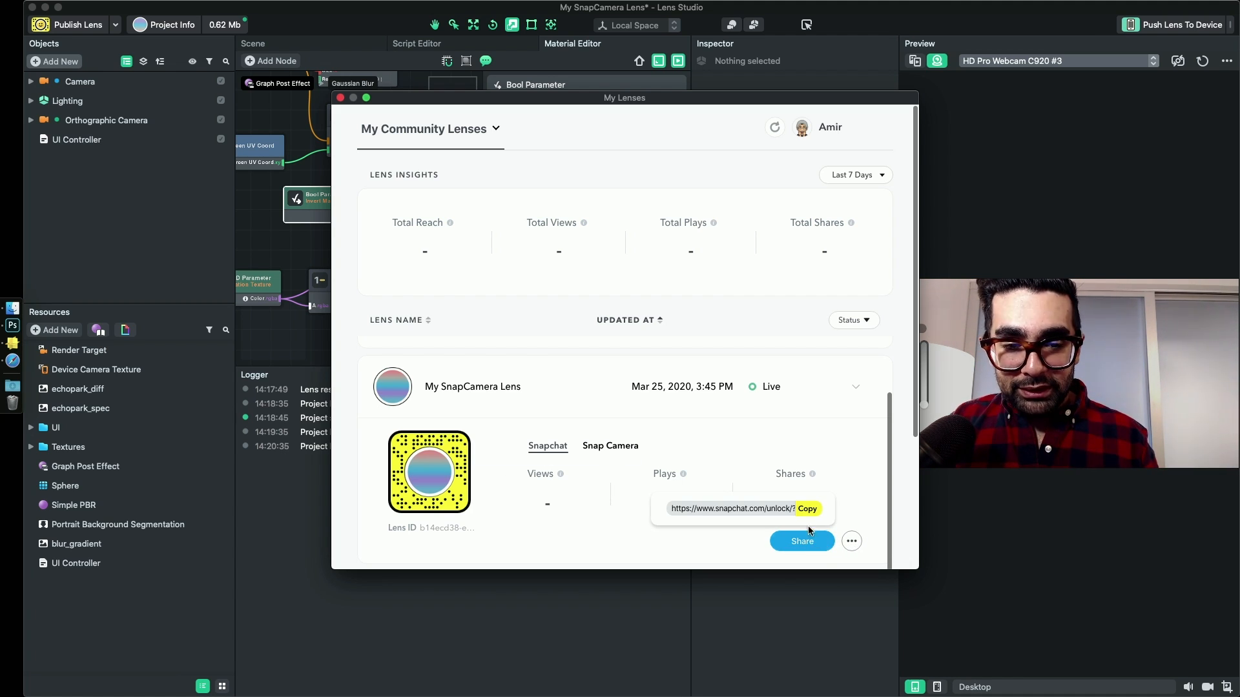
click(808, 510)
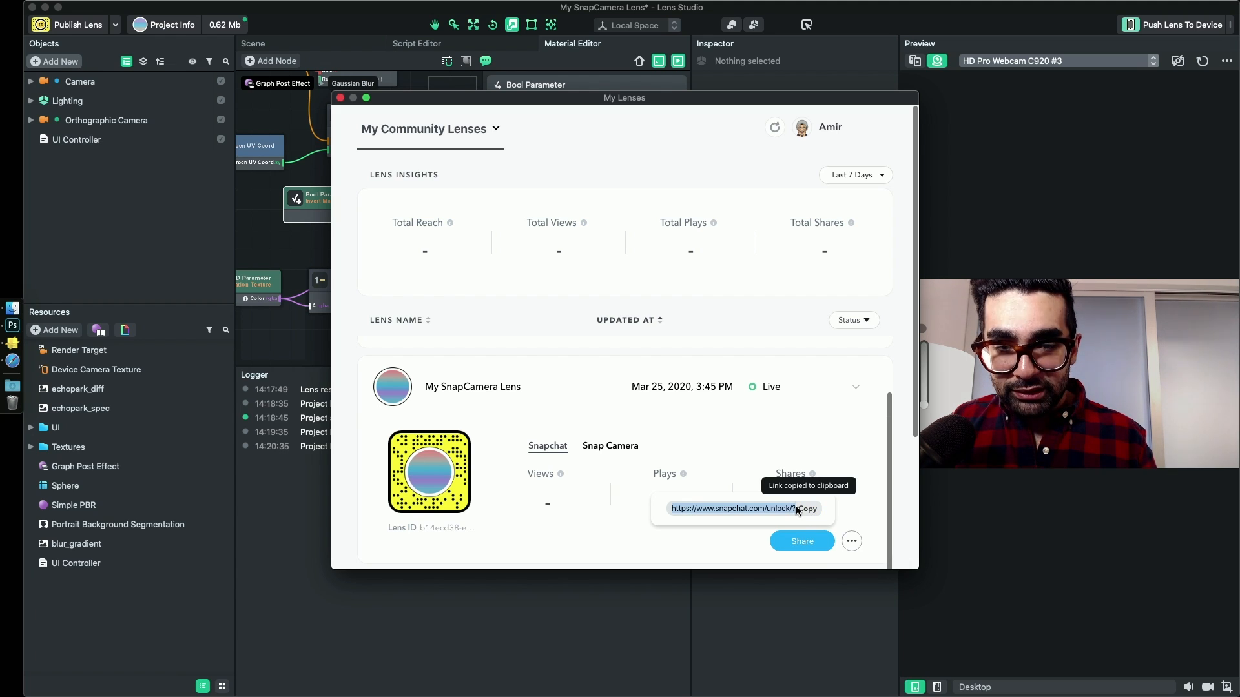
- Close the My Lenses window and quit Lens Studio, saving the project
click(340, 97)
key(super+q)
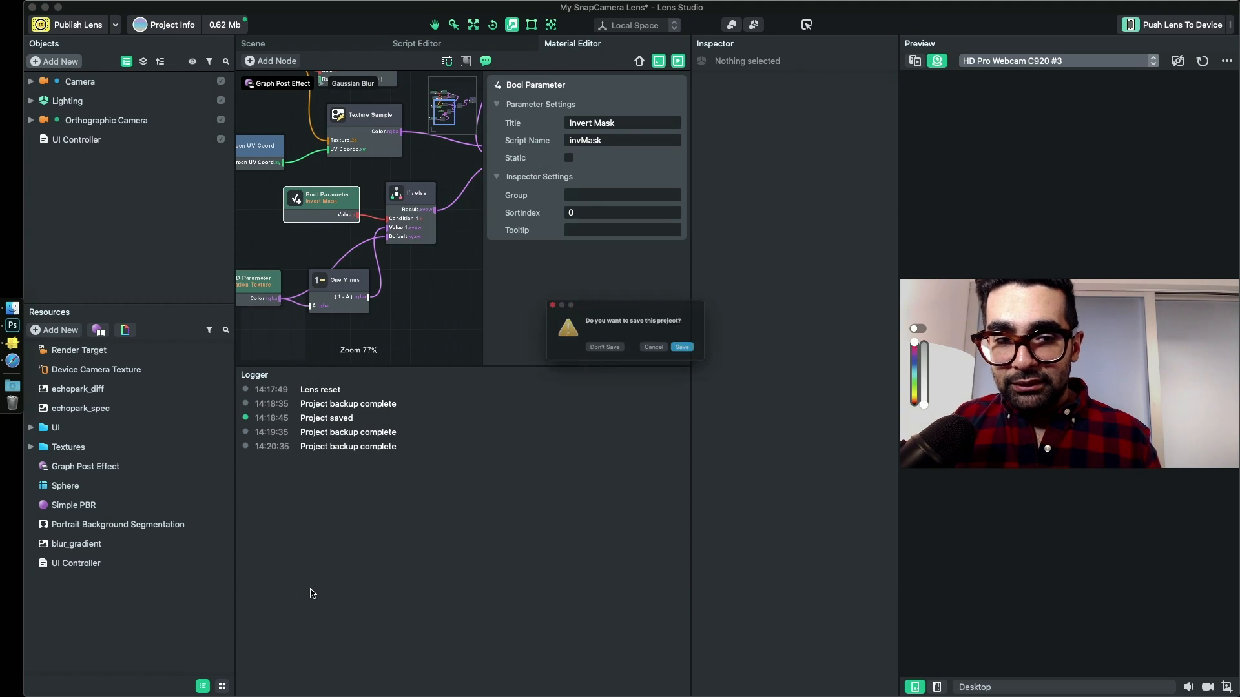
click(704, 355)
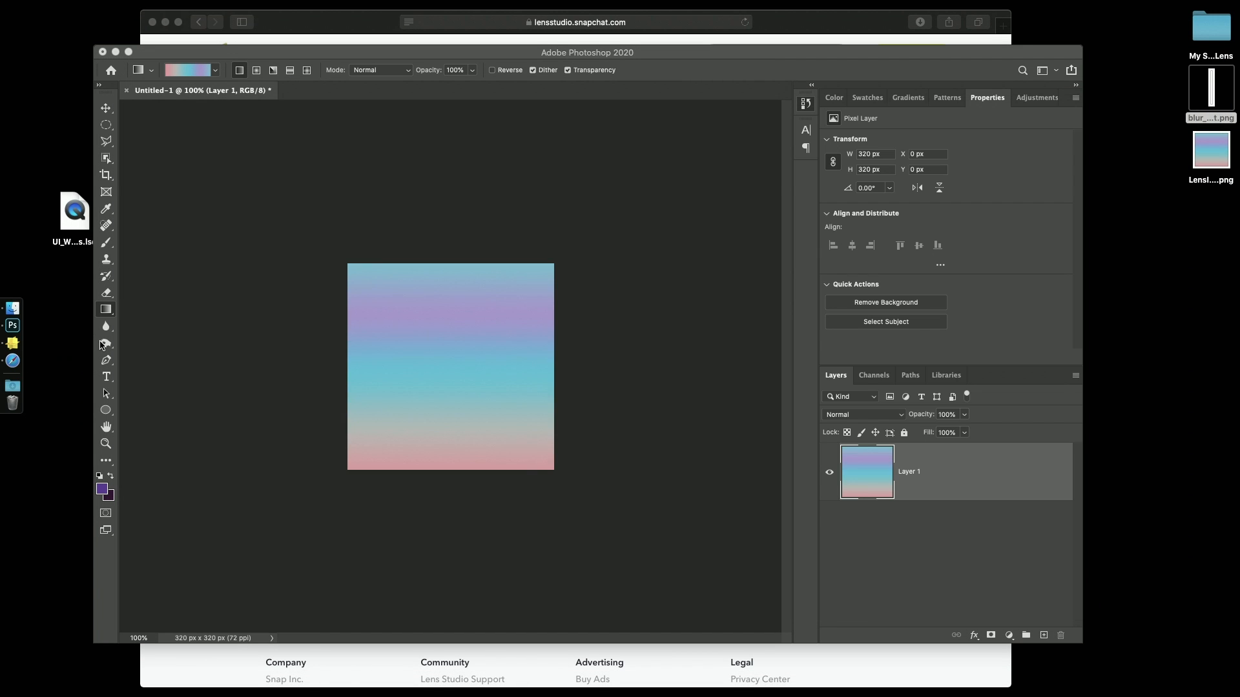
- Open Snap Camera and apply My SnapCamera Lens by searching for its copied share link
key(super+space)
text(snap)
key(Return)
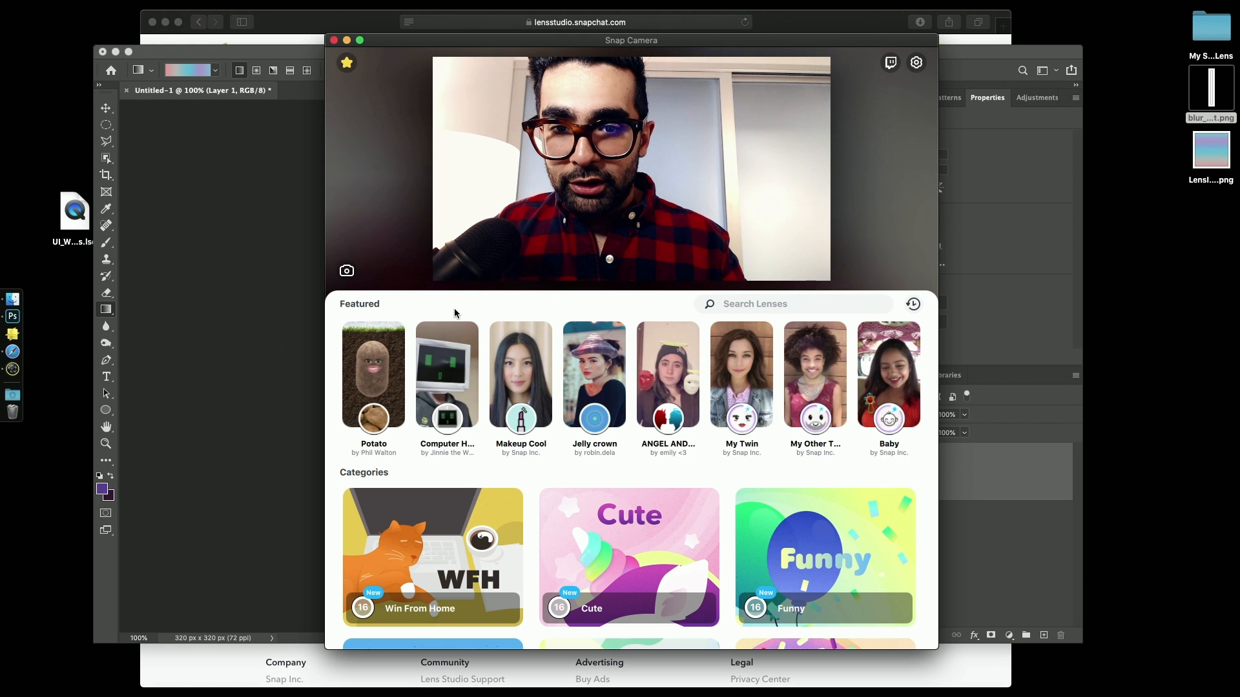
click(777, 302)
key(super+v)
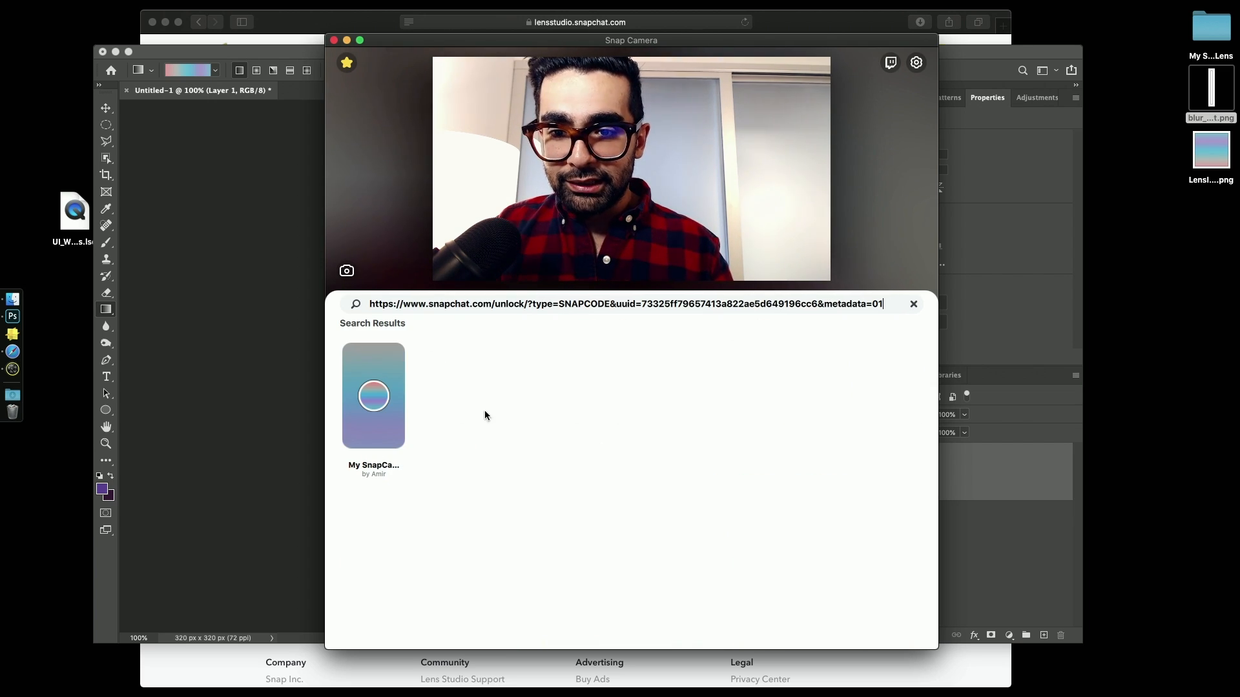
click(381, 385)
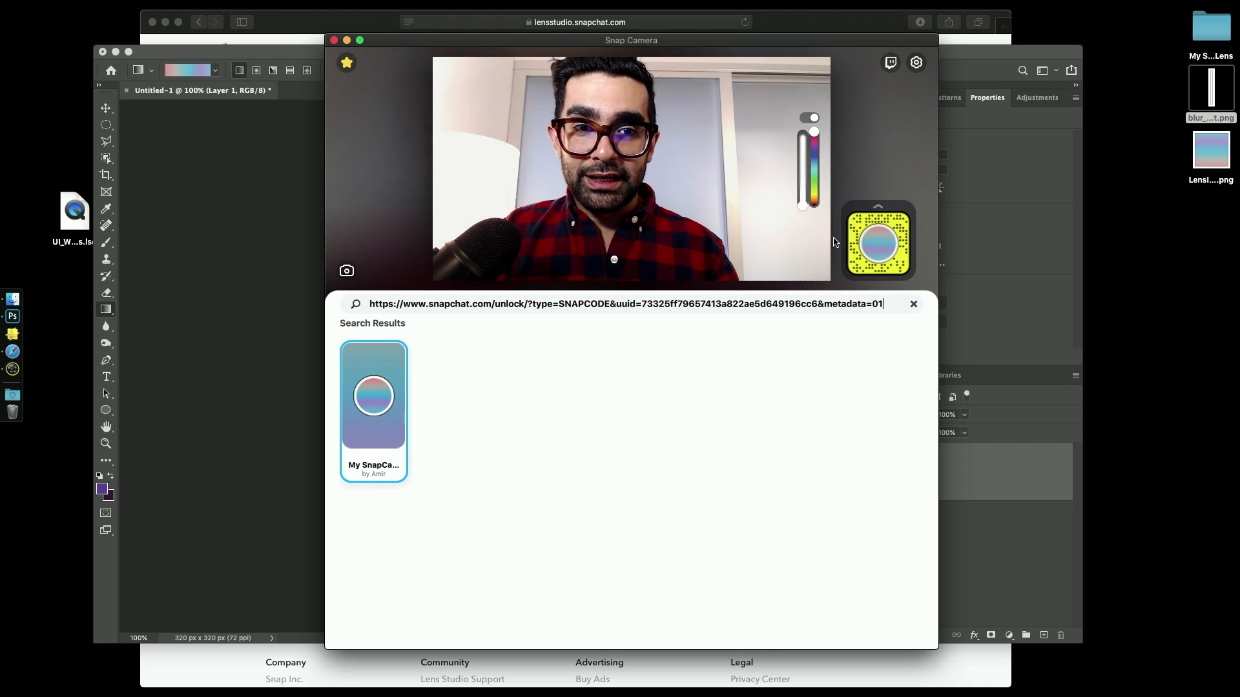
- Try the lens's color slider and mask-inverting toggle on the camera feed, and deactivate the lens
click(815, 153)
drag(815, 153, 814, 208)
click(812, 117)
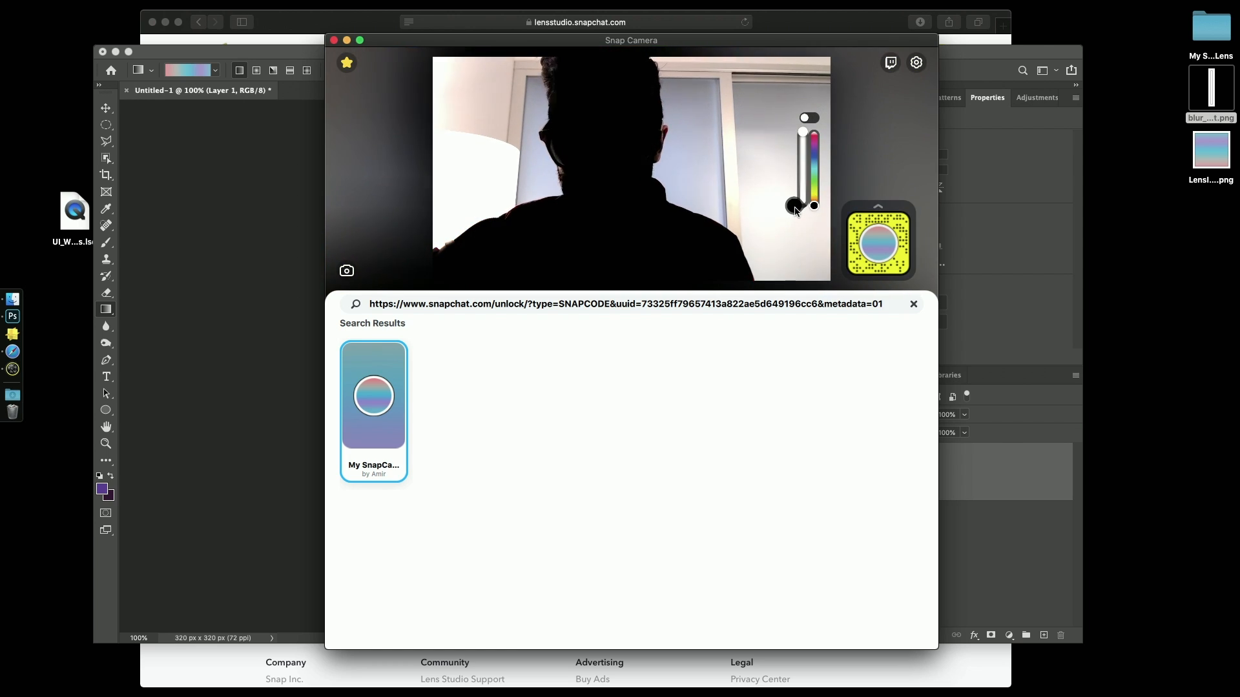
click(382, 468)
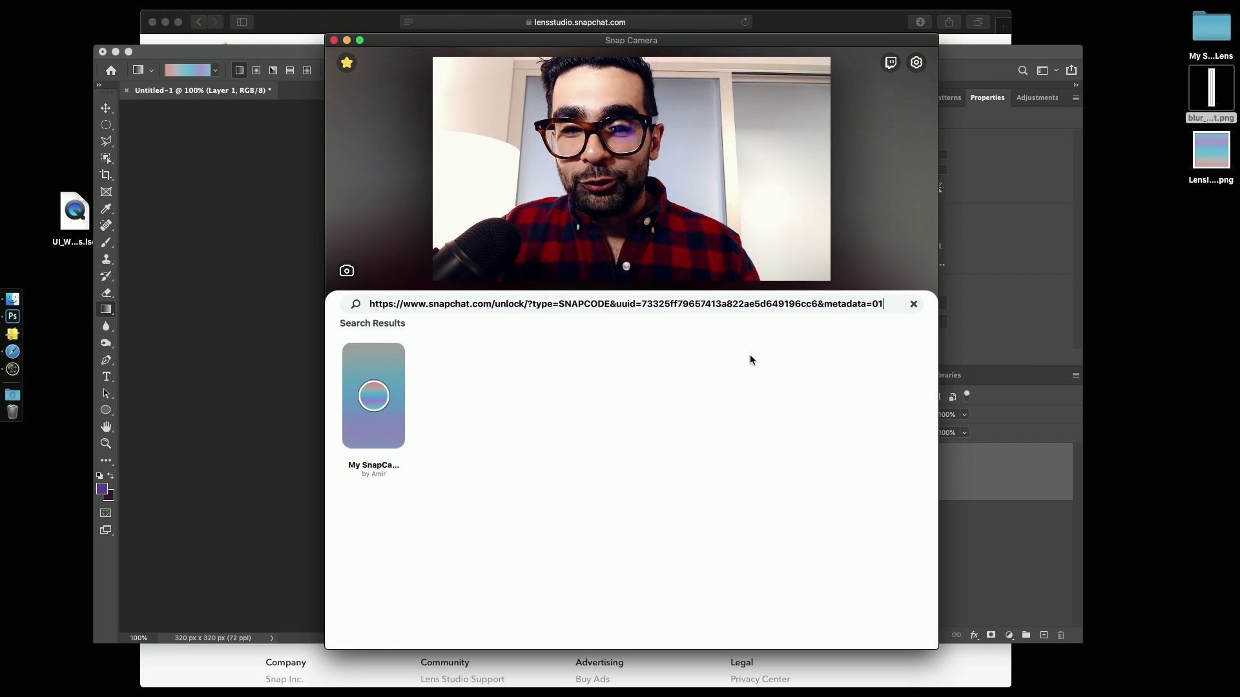
- Clear the share link from the lens search to return to the featured lenses
click(733, 305)
double_click(733, 305)
key(super+a)
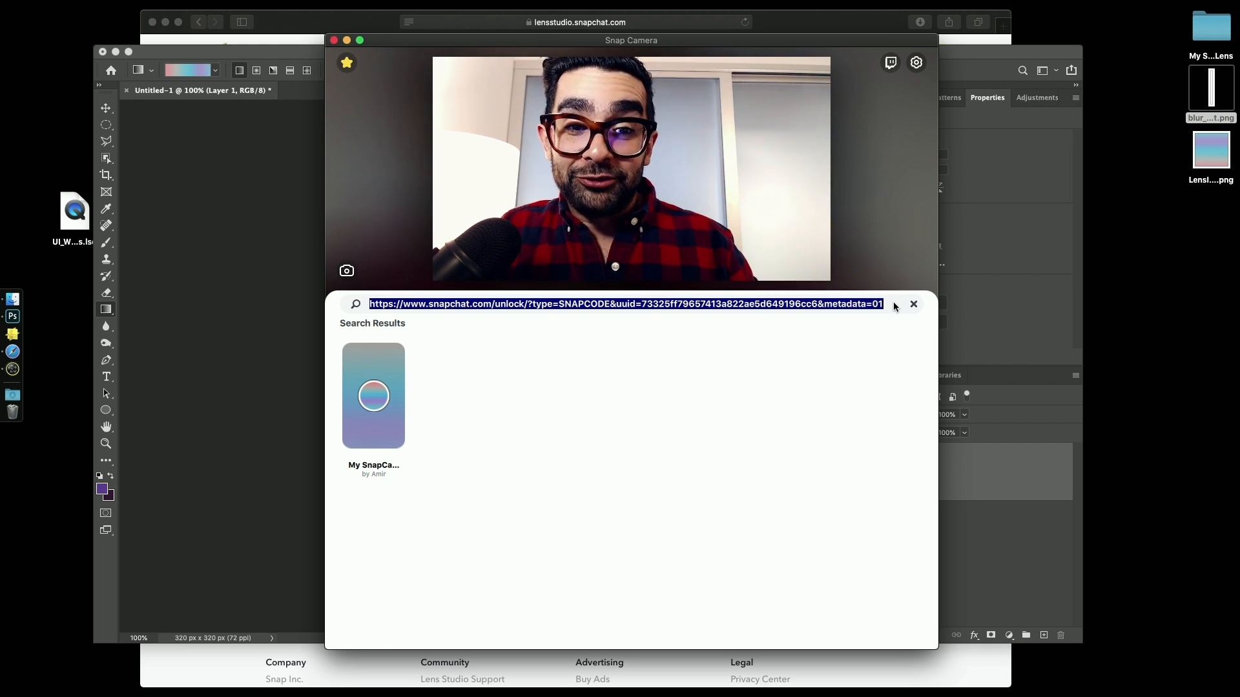
click(913, 304)
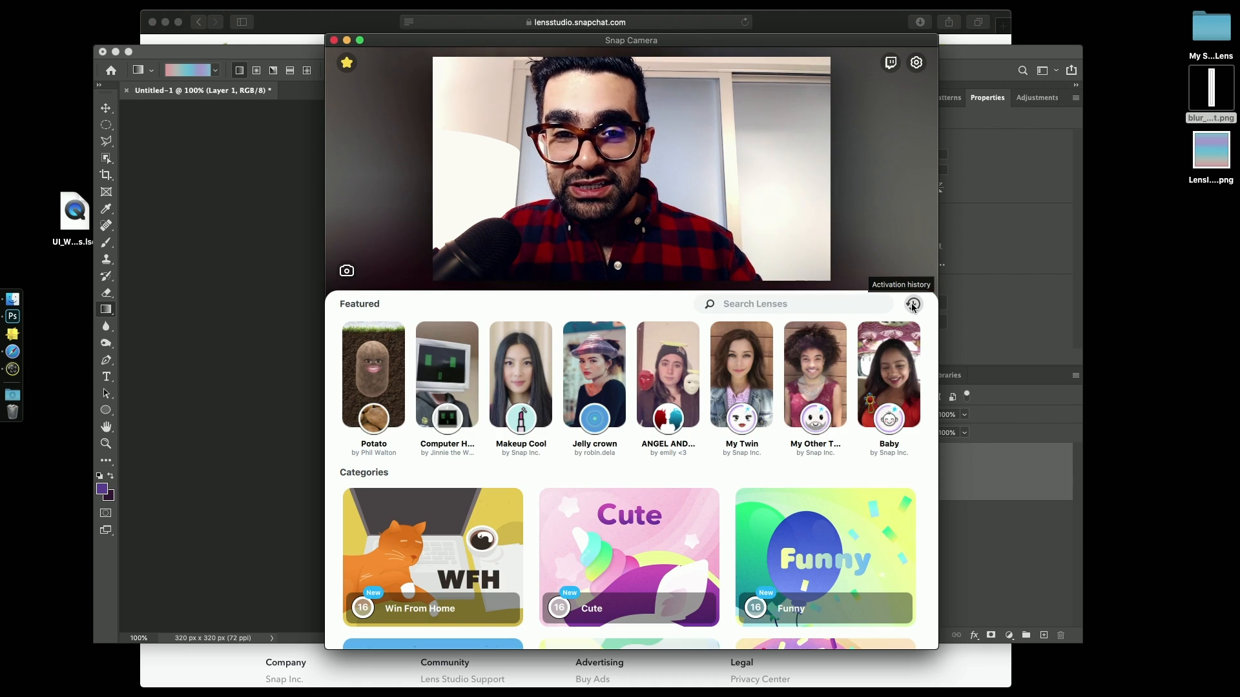